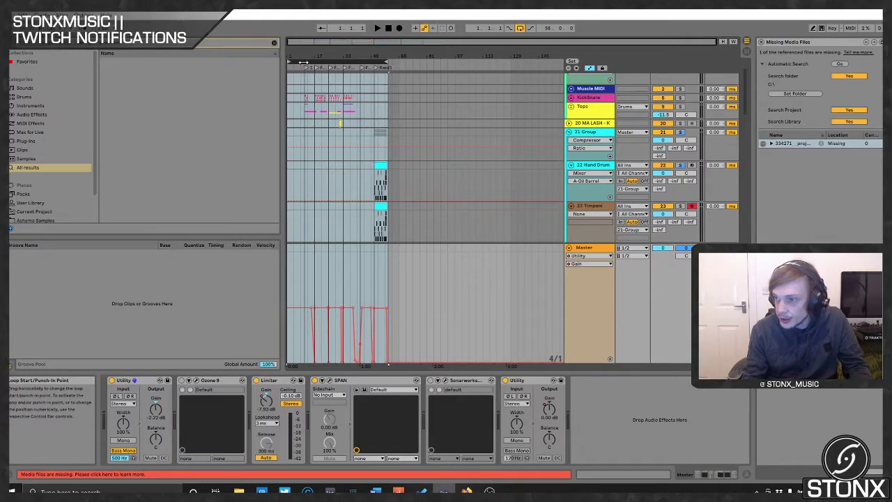
- Set the arrangement loop to start at 11.1.1 and span 48 bars, ending just past the Raid1 section
{"action": "left_click_drag", "start_coordinate": [338, 63], "coordinate": [357, 61]}
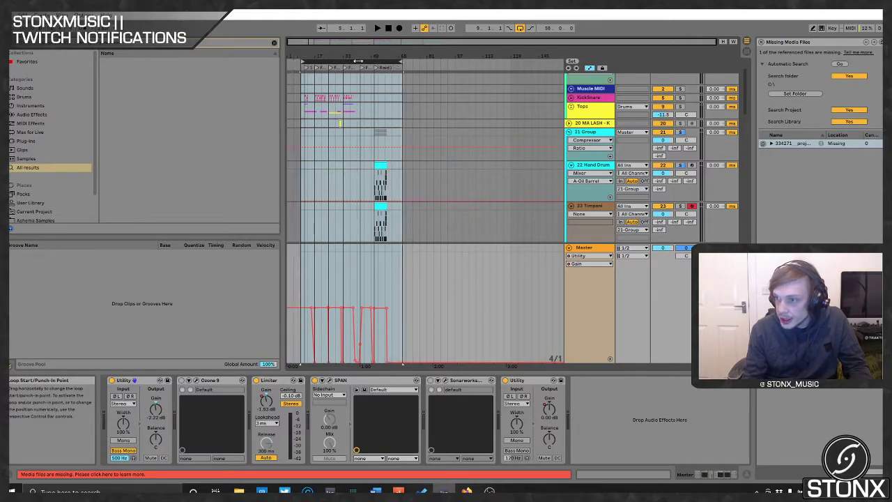
{"action": "scroll", "coordinate": [307, 83], "scroll_direction": "up", "scroll_amount": 2}
{"action": "scroll", "coordinate": [307, 84], "scroll_direction": "down", "scroll_amount": 1}
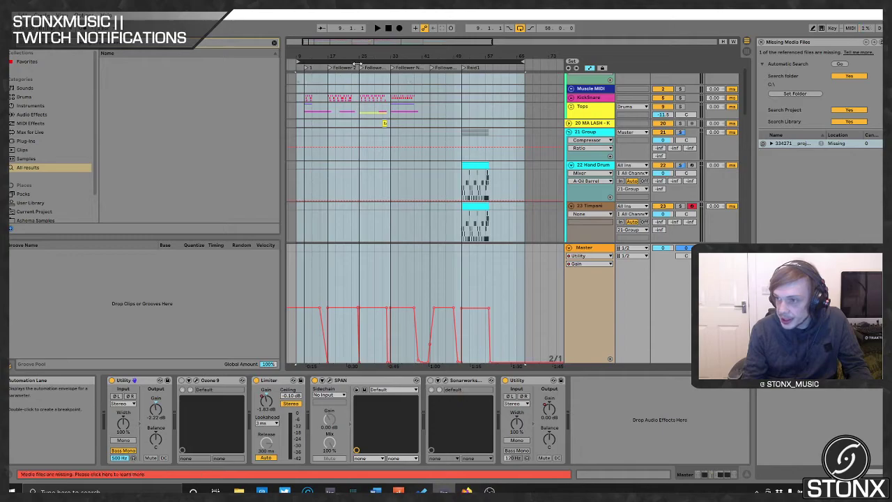
{"action": "left_click_drag", "start_coordinate": [357, 67], "coordinate": [367, 67]}
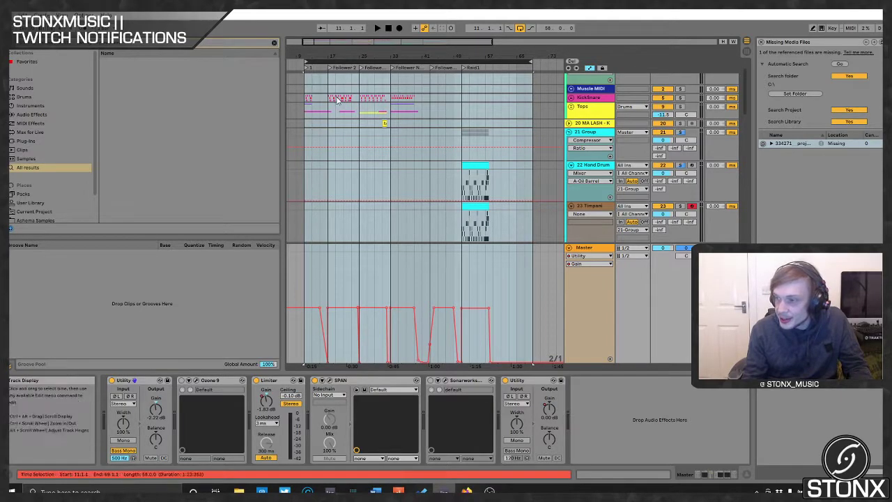
{"action": "scroll", "coordinate": [412, 168], "scroll_direction": "up", "scroll_amount": 2}
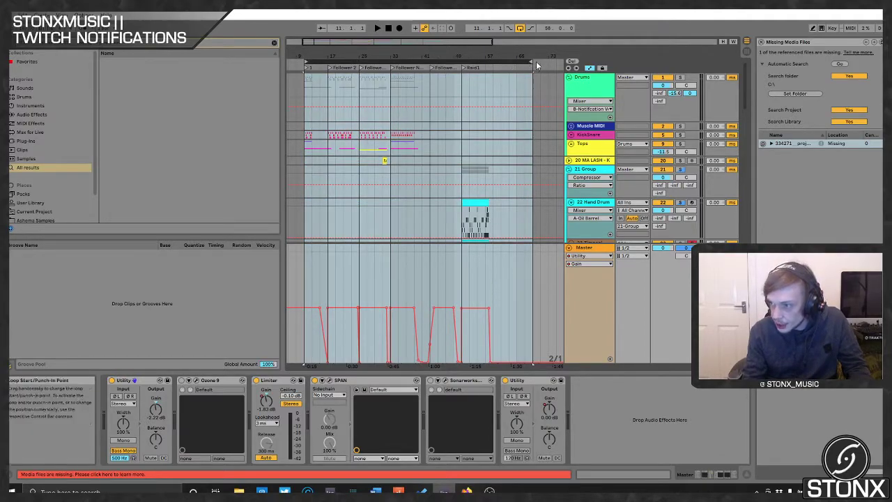
{"action": "left_click_drag", "start_coordinate": [533, 61], "coordinate": [493, 61]}
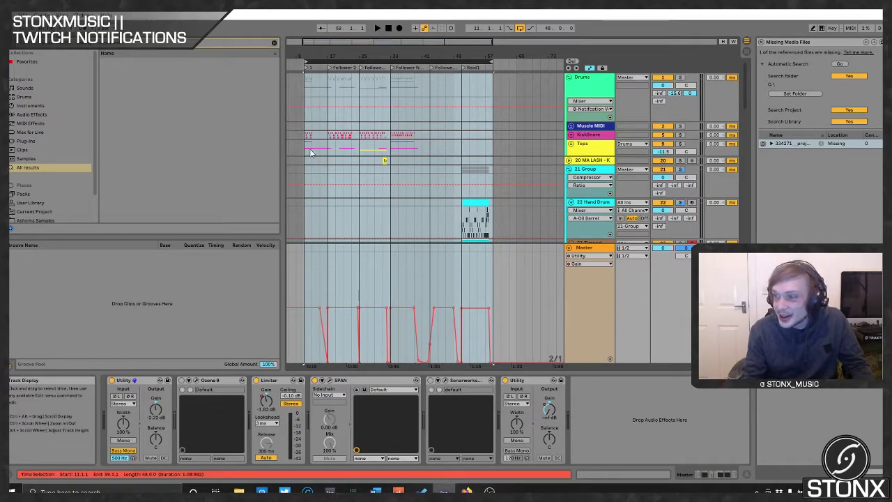
{"action": "scroll", "coordinate": [312, 151], "scroll_direction": "up", "scroll_amount": 3}
{"action": "scroll", "coordinate": [315, 154], "scroll_direction": "down", "scroll_amount": 3}
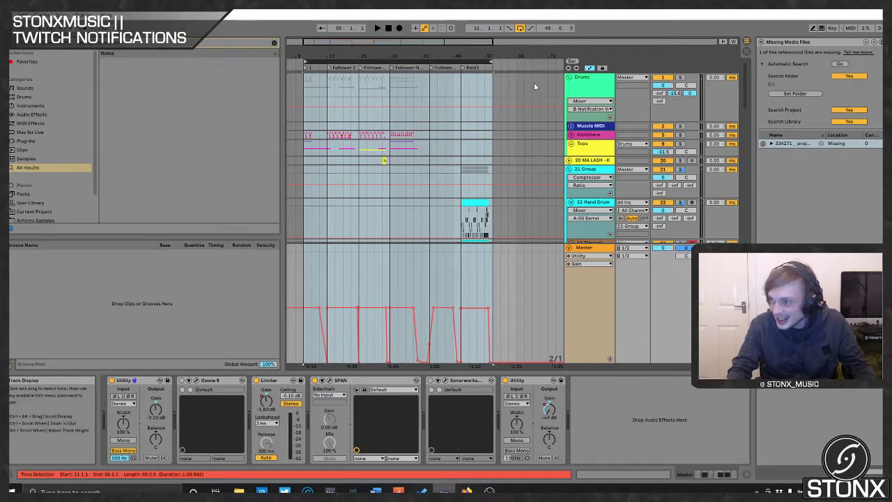
- Check the Drums group track, then select the looped range and briefly play it from its start
{"action": "left_click", "coordinate": [591, 85]}
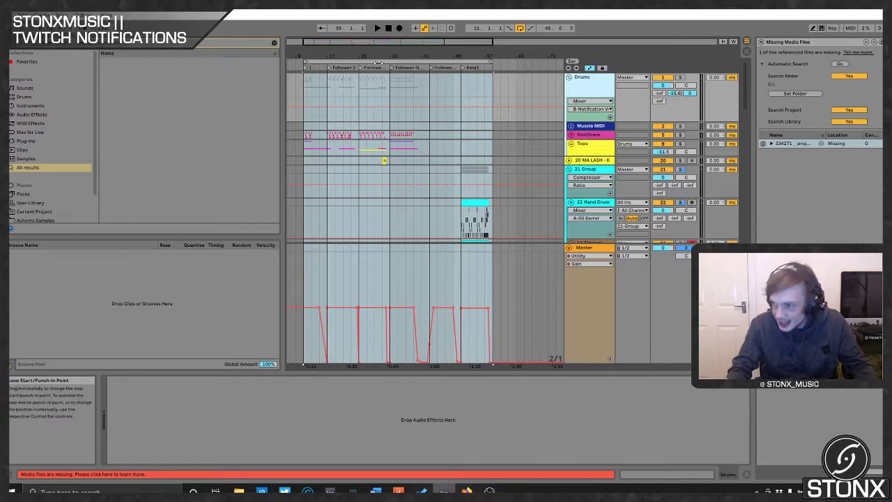
{"action": "left_click", "coordinate": [379, 61]}
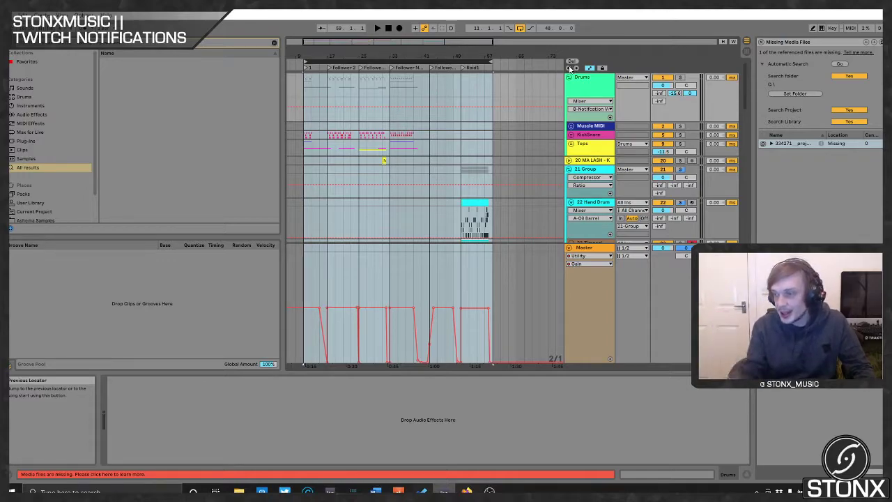
{"action": "left_click", "coordinate": [599, 82]}
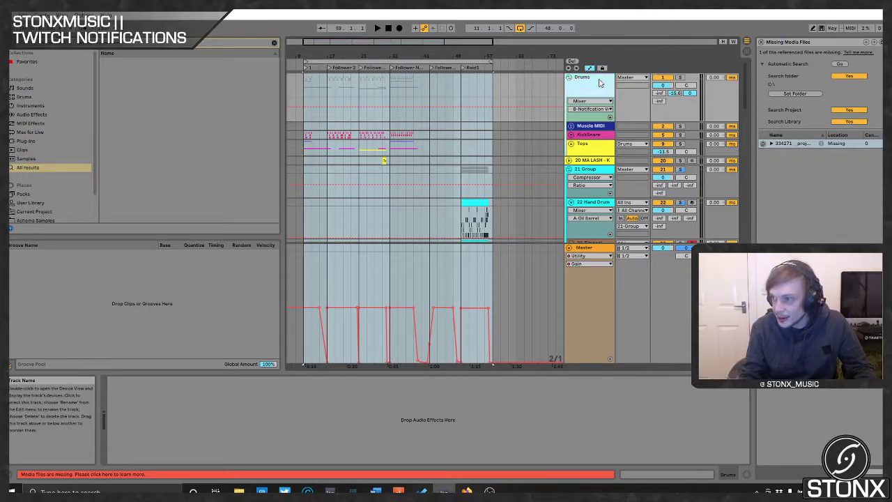
{"action": "left_click", "coordinate": [382, 64]}
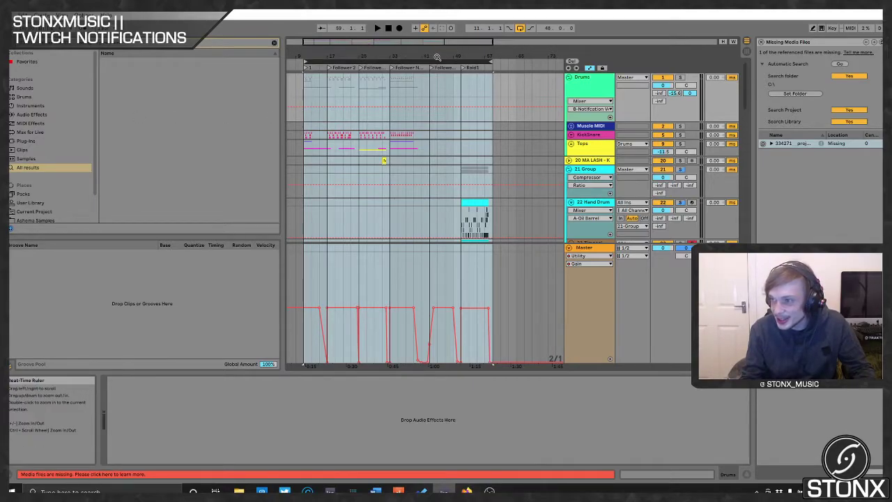
{"action": "key", "text": "space"}
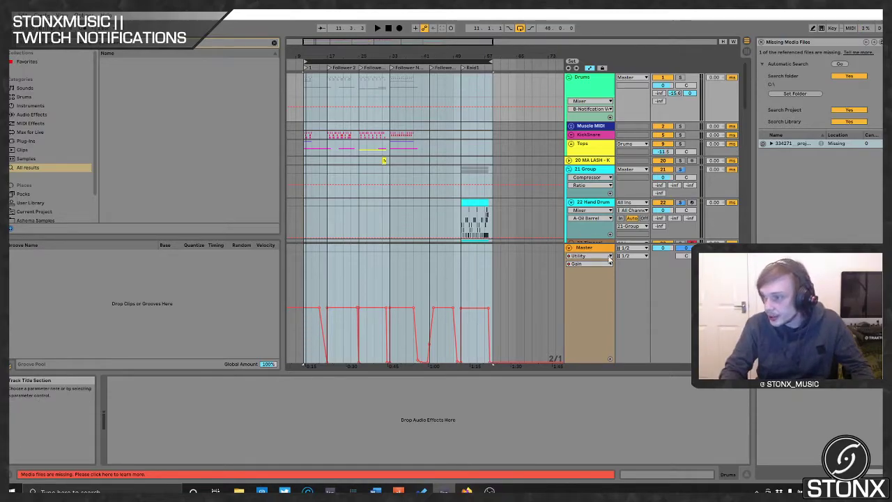
- Show the Master track's devices and play the looped arrangement from its start into the Raid1 section
{"action": "left_click", "coordinate": [585, 250]}
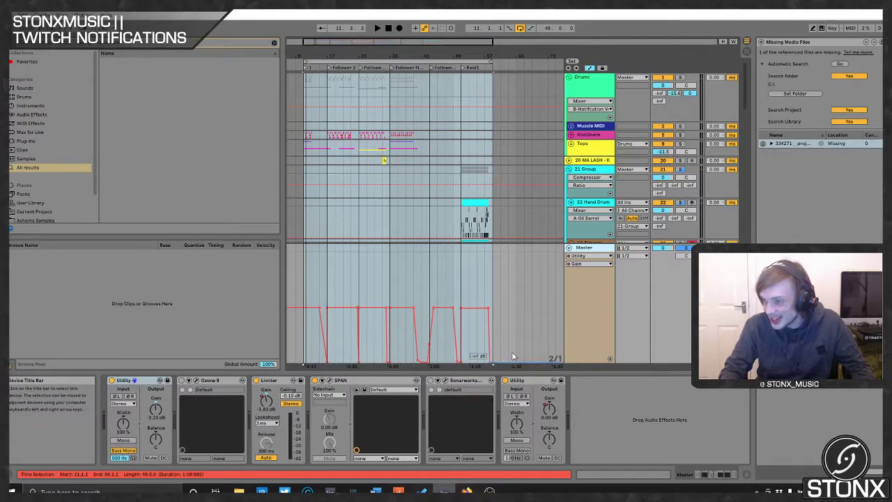
{"action": "left_click_drag", "start_coordinate": [491, 360], "coordinate": [289, 358]}
{"action": "left_click", "coordinate": [289, 357]}
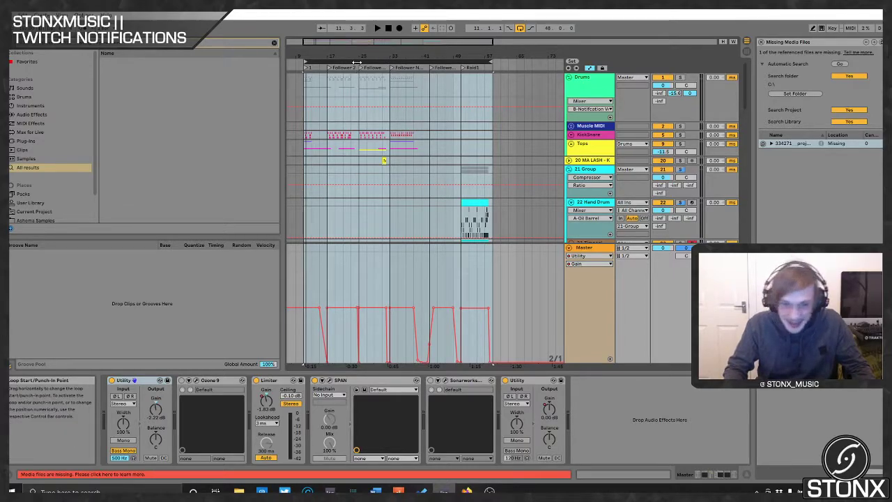
{"action": "key", "text": "space"}
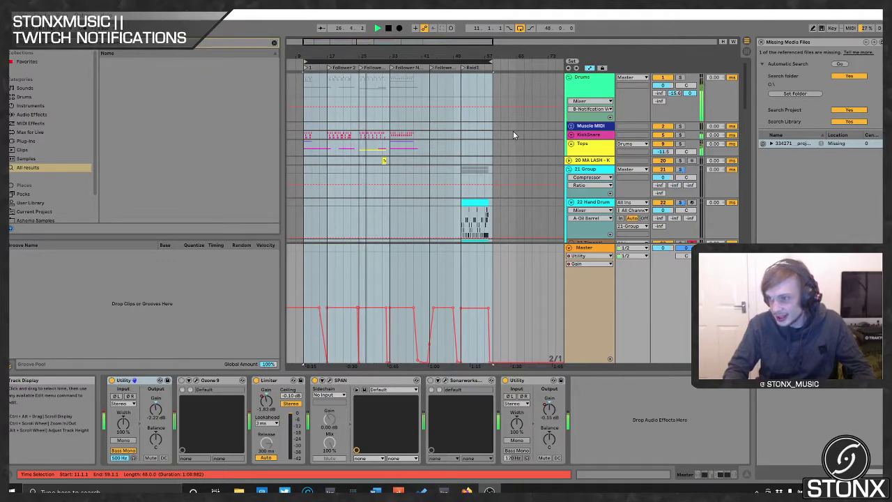
{"action": "scroll", "coordinate": [358, 215], "scroll_direction": "up", "scroll_amount": 5}
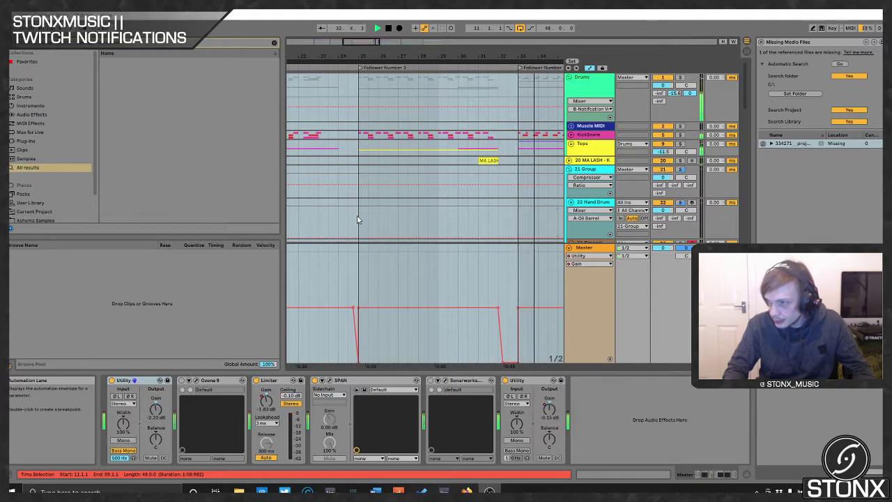
{"action": "key", "text": "minus"}
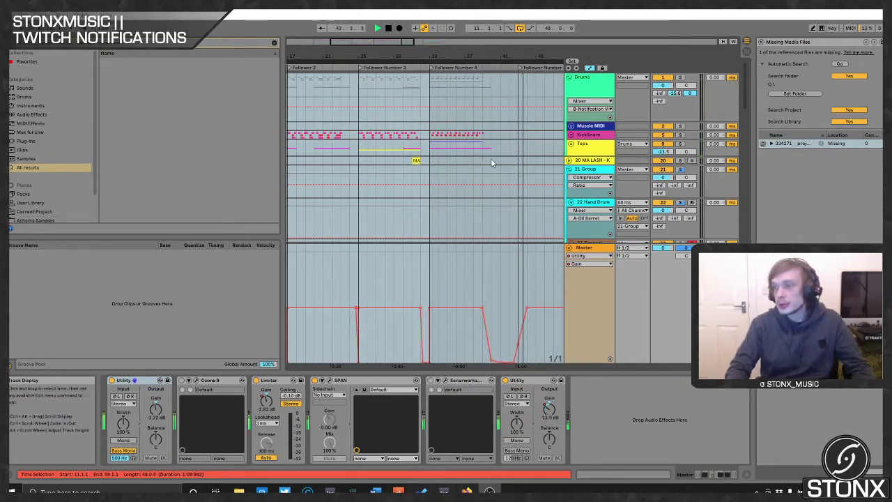
{"action": "key", "text": "minus"}
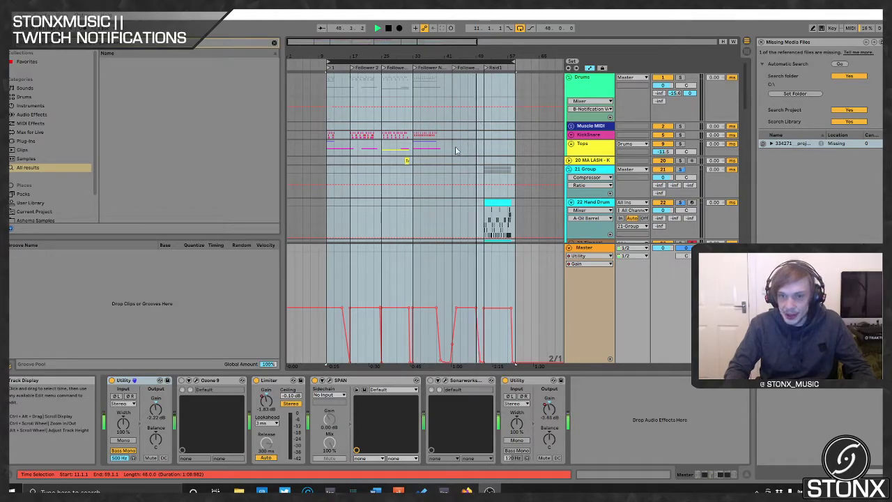
{"action": "left_click", "coordinate": [389, 29]}
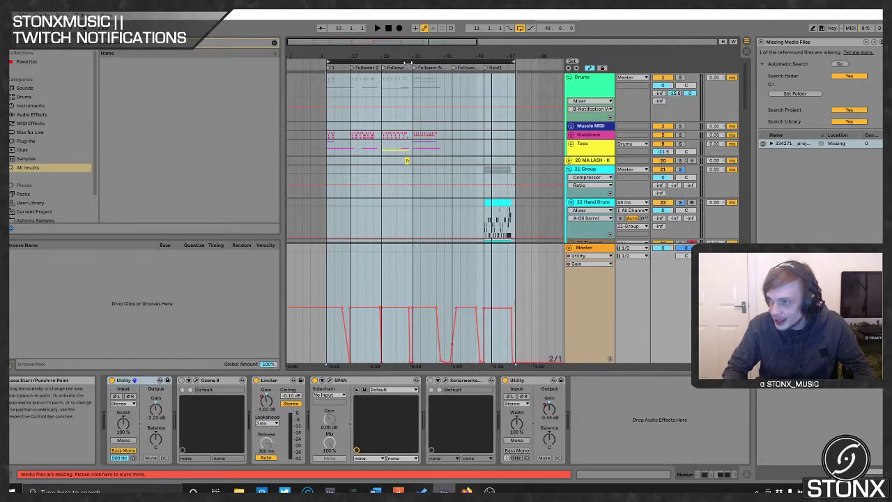
- Jump to the Raid1 locator and back to locator 1, then briefly play the looped range
{"action": "left_click", "coordinate": [485, 80]}
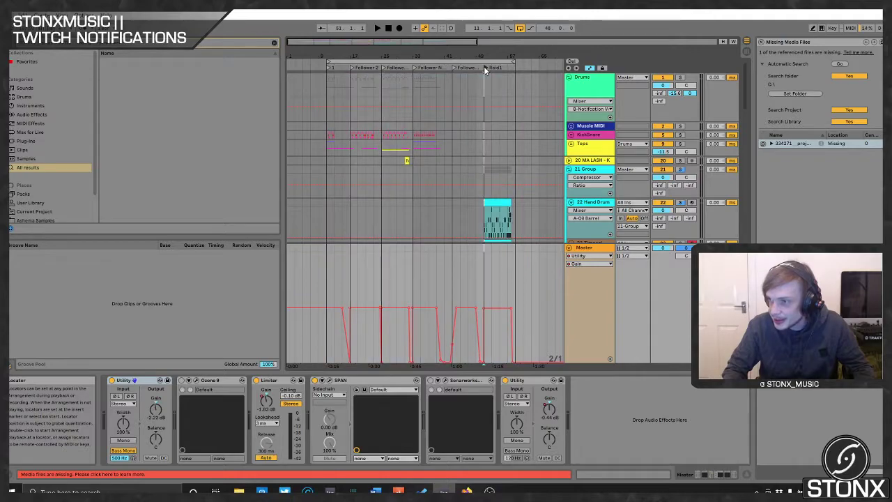
{"action": "left_click", "coordinate": [327, 67]}
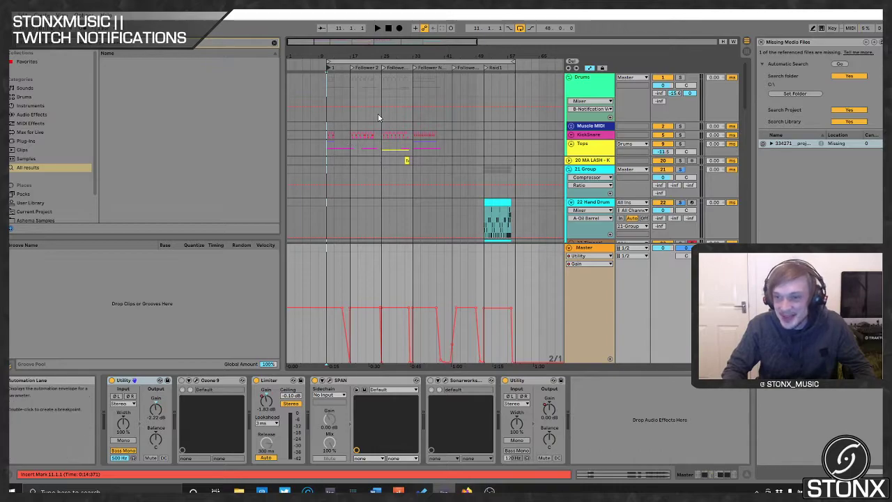
{"action": "left_click", "coordinate": [408, 62]}
{"action": "key", "text": "space"}
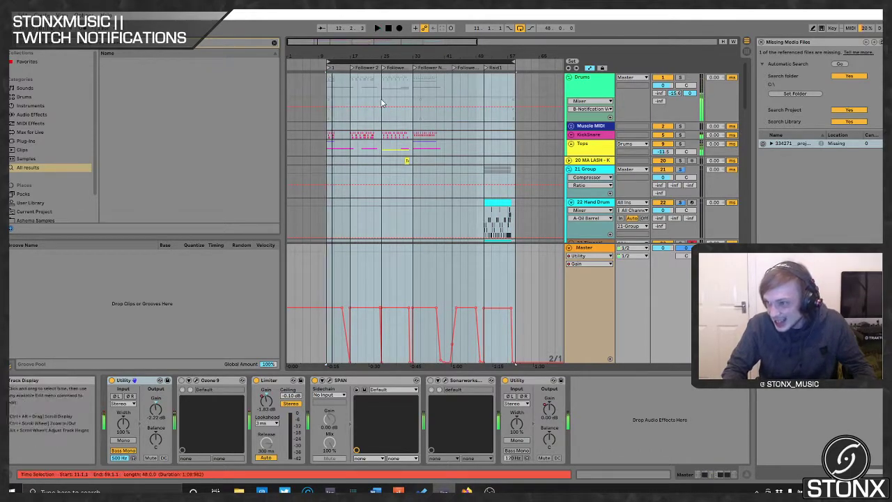
- Play the Follower 2 section from its locator for a few bars and stop playback
{"action": "scroll", "coordinate": [381, 103], "scroll_direction": "up", "scroll_amount": 5}
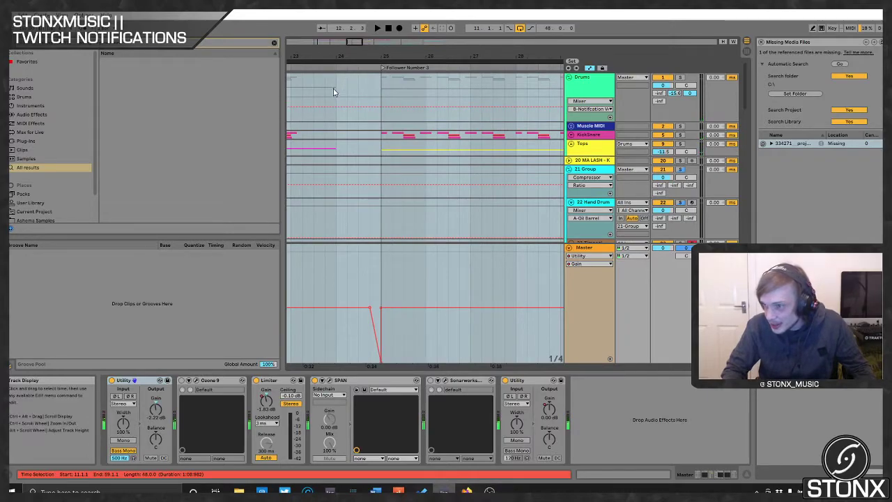
{"action": "scroll", "coordinate": [333, 88], "scroll_direction": "down", "scroll_amount": 2}
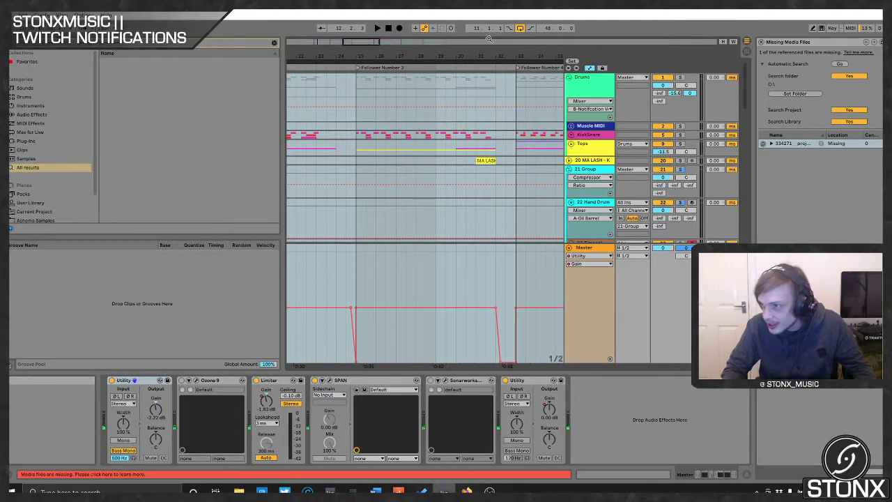
{"action": "left_click", "coordinate": [372, 42]}
{"action": "left_click_drag", "start_coordinate": [373, 42], "coordinate": [355, 42]}
{"action": "left_click", "coordinate": [332, 68]}
{"action": "key", "text": "space"}
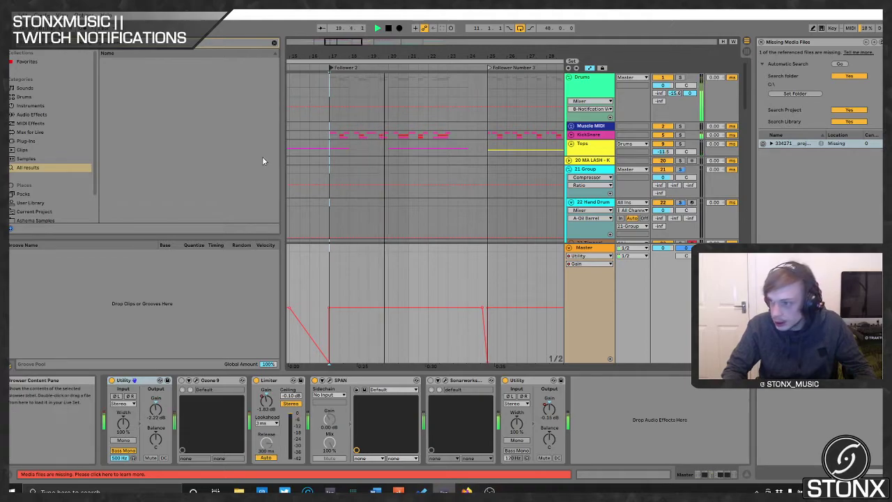
{"action": "left_click", "coordinate": [388, 29]}
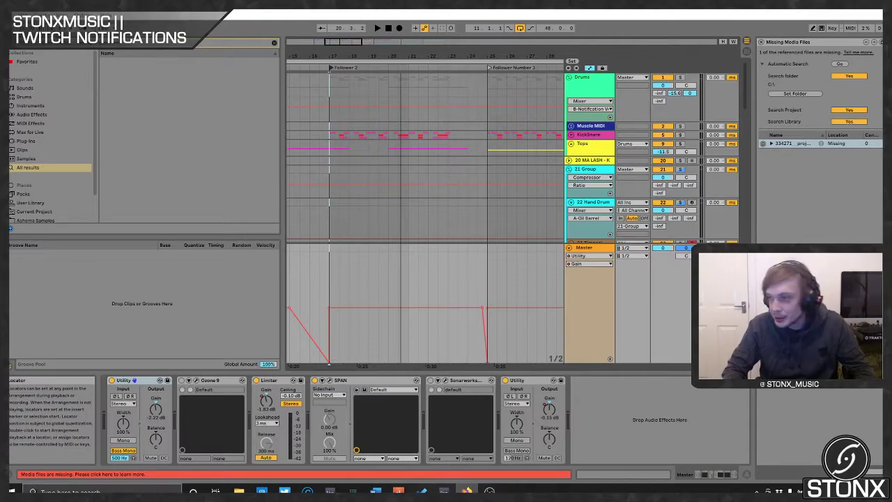
- Shorten the arrangement loop to the 8-bar Raid1 section starting at 51.1.1 and play it
{"action": "left_click", "coordinate": [331, 62]}
{"action": "key", "text": "z"}
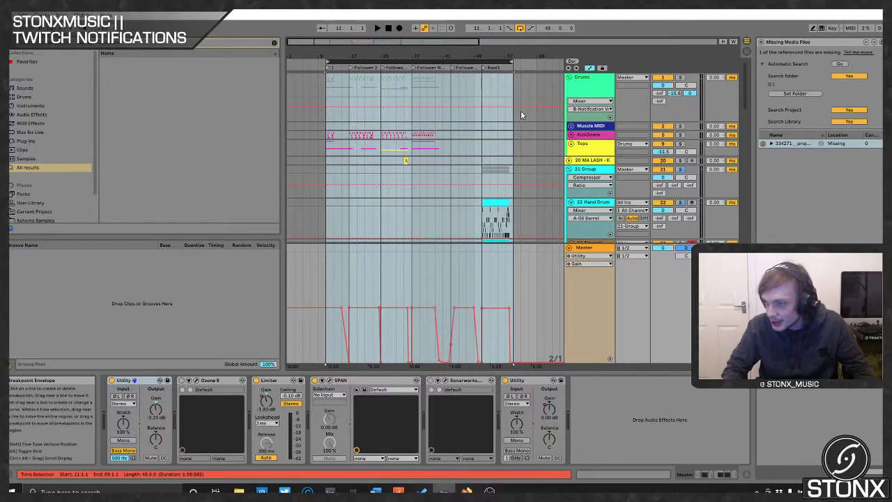
{"action": "left_click", "coordinate": [484, 69]}
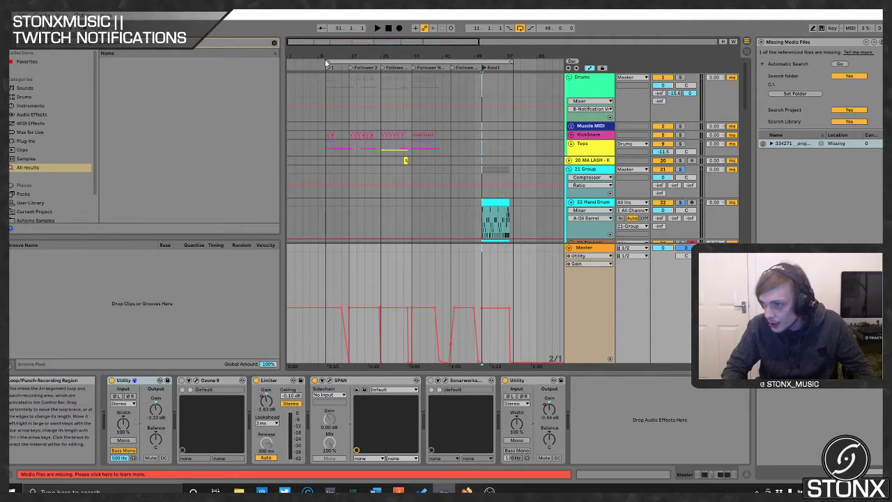
{"action": "left_click_drag", "start_coordinate": [328, 67], "coordinate": [484, 64]}
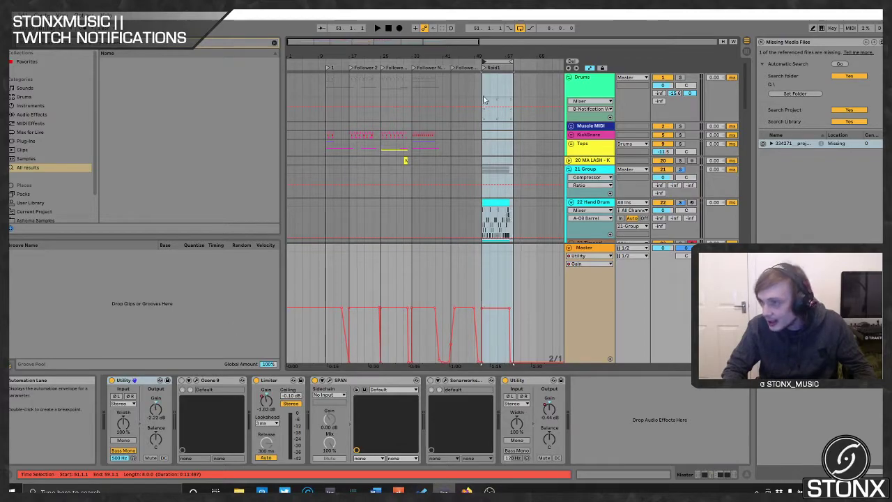
{"action": "key", "text": "space"}
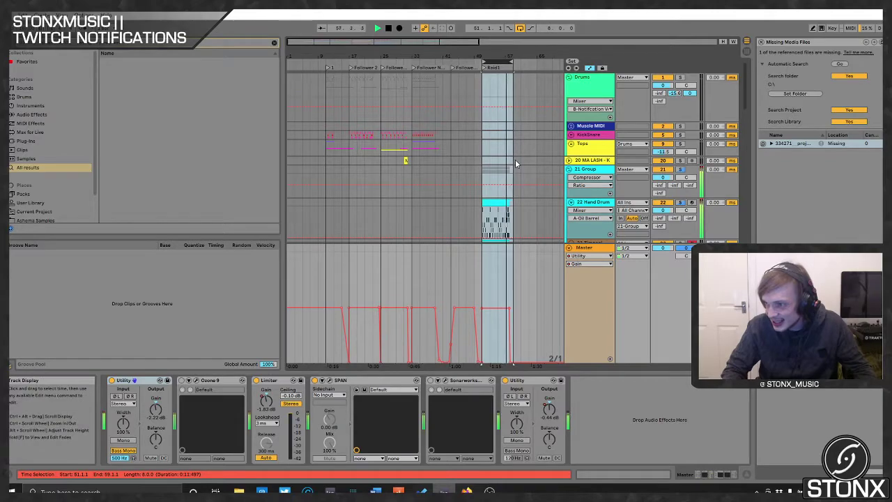
- Open the Raid1 MIDI clip on the 22 Hand Drum track and play it while examining its notes
{"action": "left_click", "coordinate": [496, 204]}
{"action": "key", "text": "space"}
{"action": "double_click", "coordinate": [496, 201]}
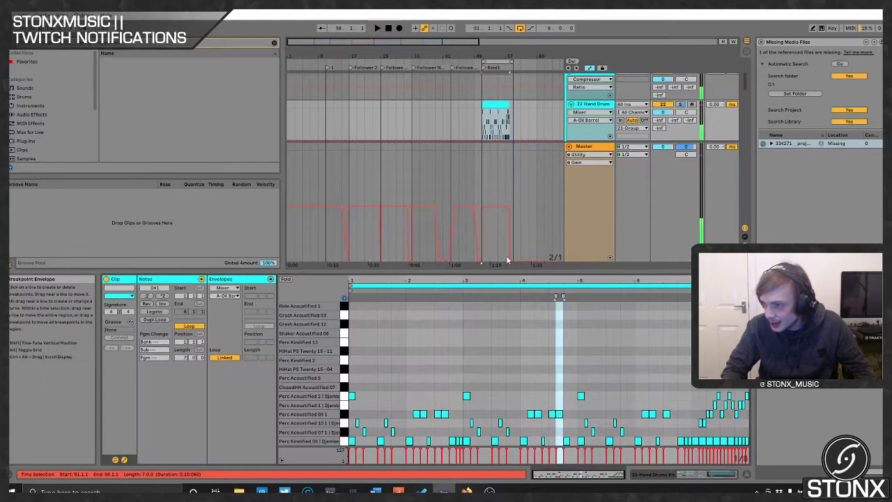
{"action": "key", "text": "space"}
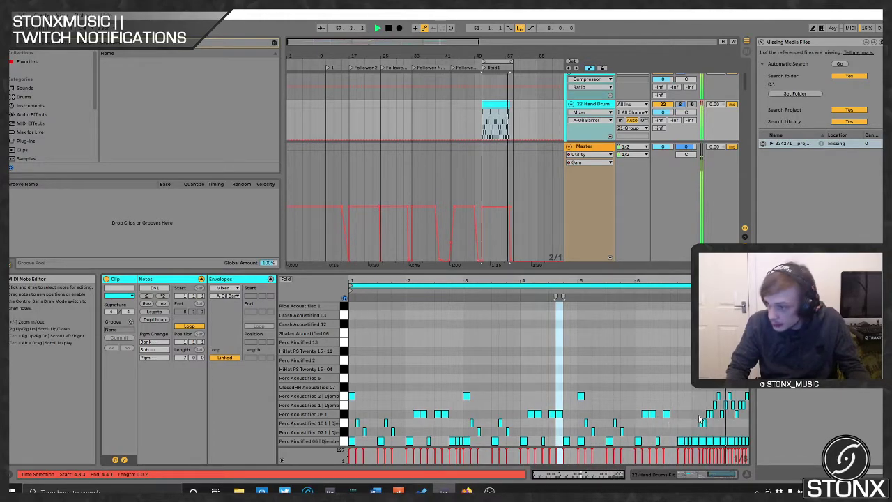
{"action": "key", "text": "space"}
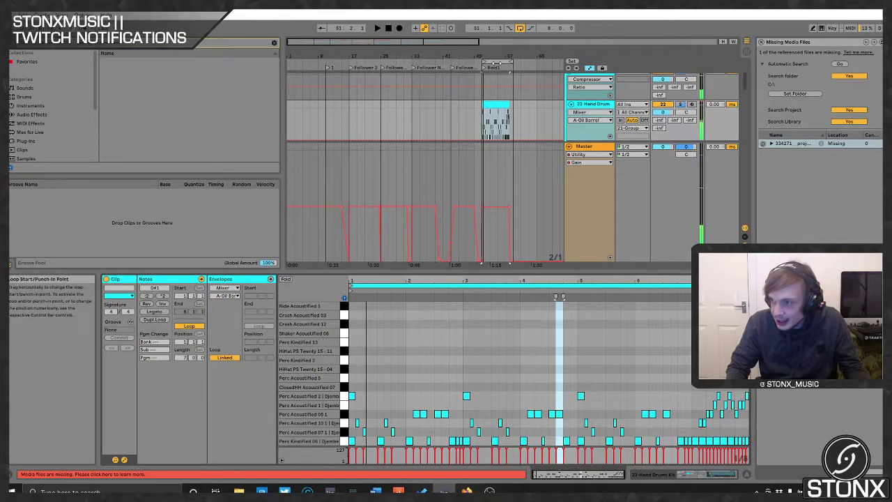
- Select the looped Raid1 range and hide the automation lanes in the arrangement
{"action": "left_click", "coordinate": [497, 62]}
{"action": "scroll", "coordinate": [478, 131], "scroll_direction": "down", "scroll_amount": 3}
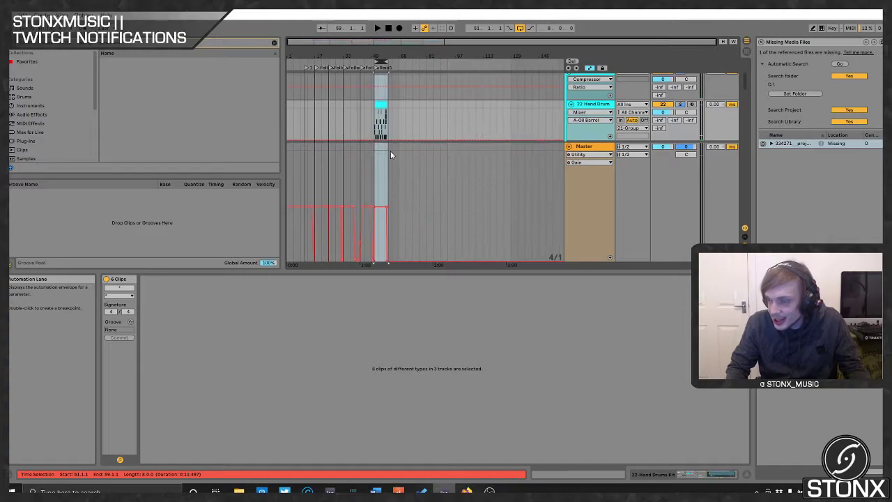
{"action": "scroll", "coordinate": [399, 131], "scroll_direction": "up", "scroll_amount": 6}
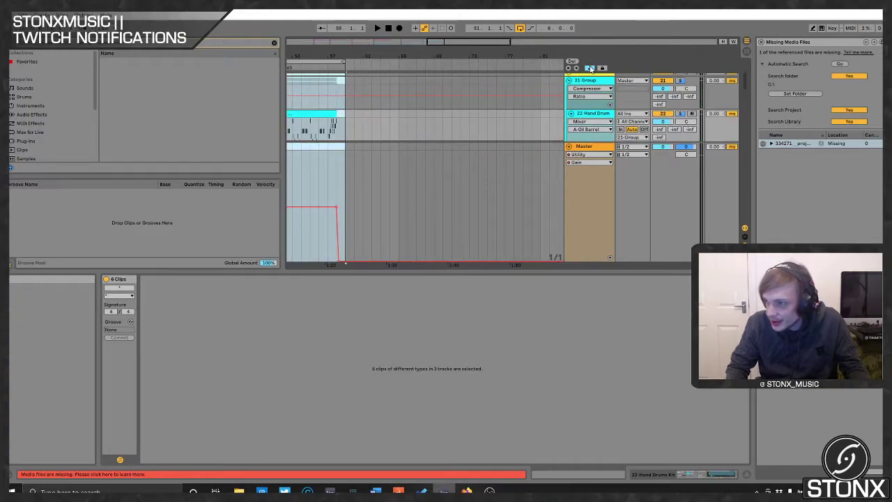
{"action": "key", "text": "a"}
{"action": "scroll", "coordinate": [351, 103], "scroll_direction": "down", "scroll_amount": 4}
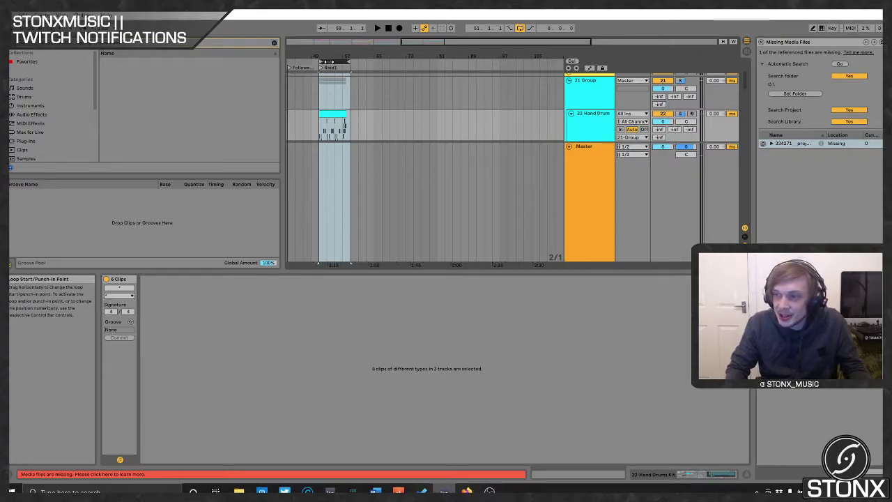
- Move the 8-bar loop to the Follower Number 5 section at 43.1.1, play it and stop playback
{"action": "left_click", "coordinate": [602, 92], "text": "ctrl"}
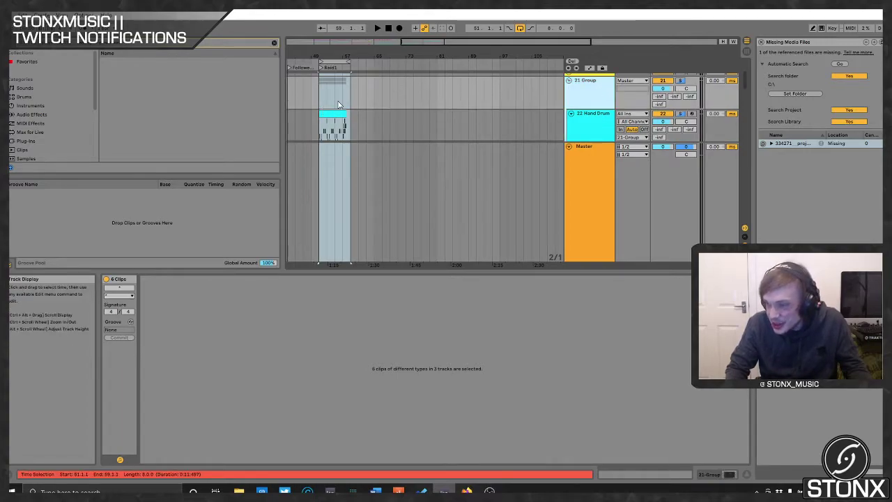
{"action": "key", "text": "plus"}
{"action": "key", "text": "plus"}
{"action": "key", "text": "plus"}
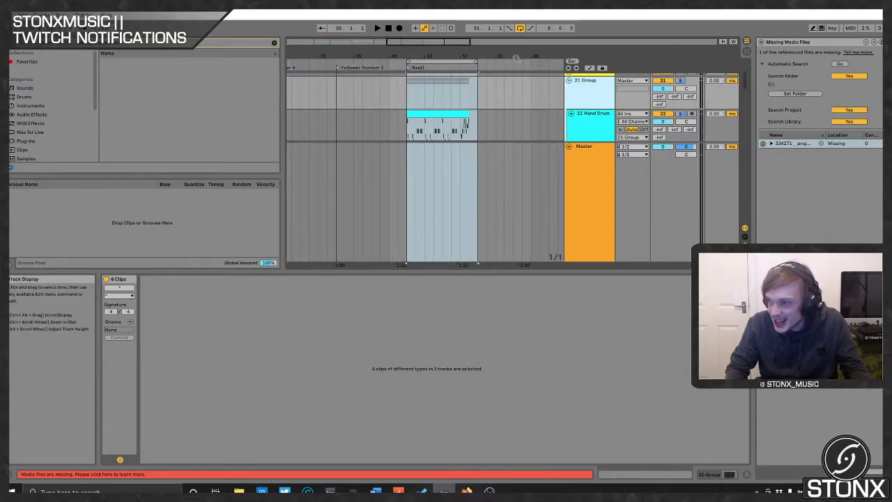
{"action": "left_click_drag", "start_coordinate": [459, 63], "coordinate": [388, 63]}
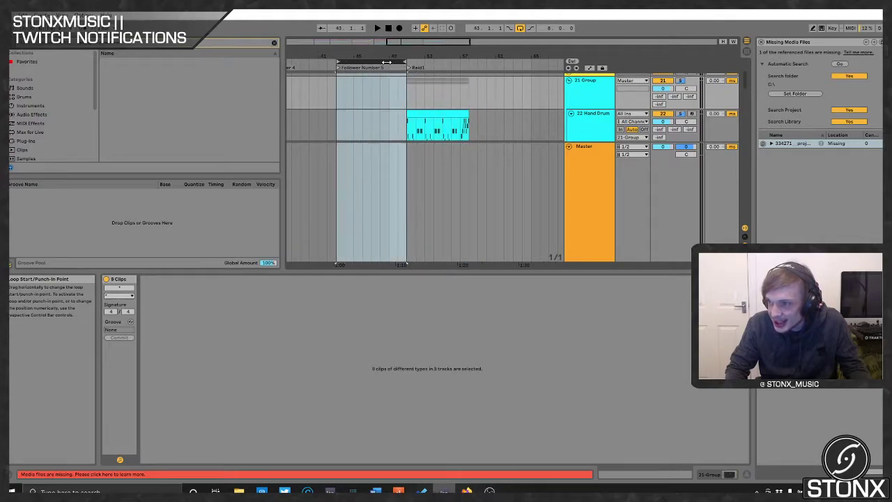
{"action": "key", "text": "space"}
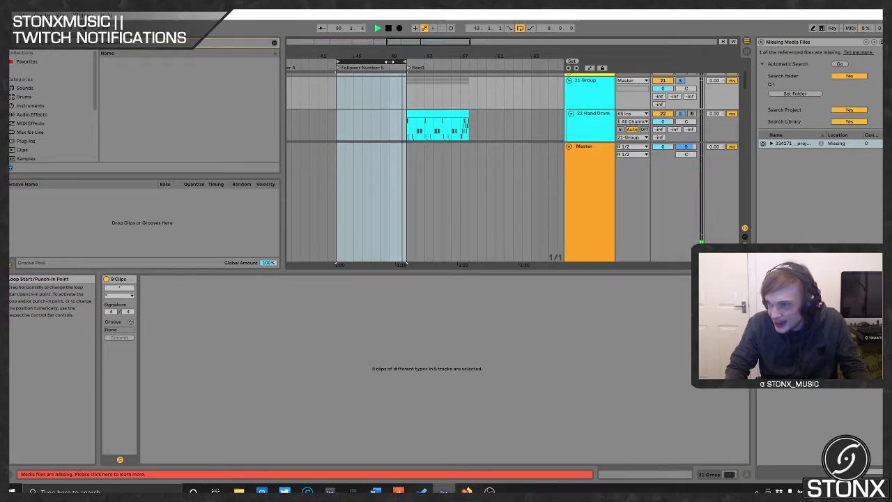
{"action": "left_click", "coordinate": [399, 63]}
- Move the 8-bar loop to the empty section starting at 58.1.1 and hide the clip detail view to enlarge the arrangement
{"action": "scroll", "coordinate": [529, 159], "scroll_direction": "up", "scroll_amount": 3}
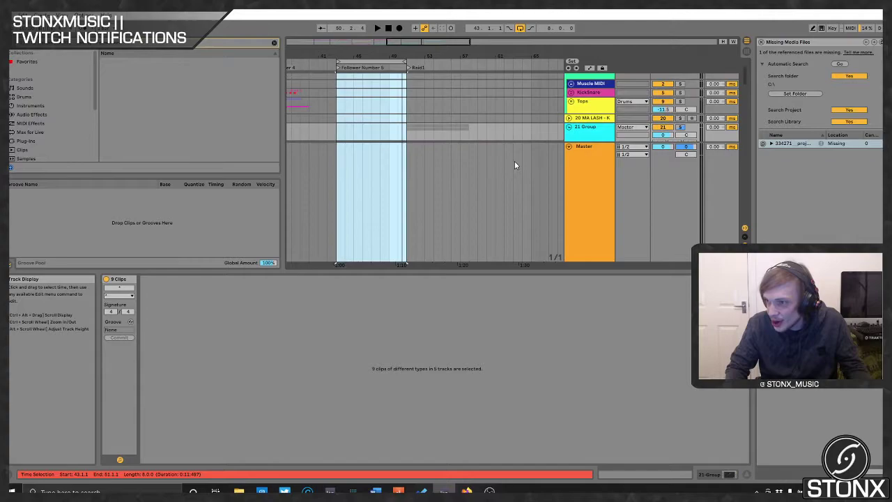
{"action": "left_click_drag", "start_coordinate": [361, 63], "coordinate": [488, 65]}
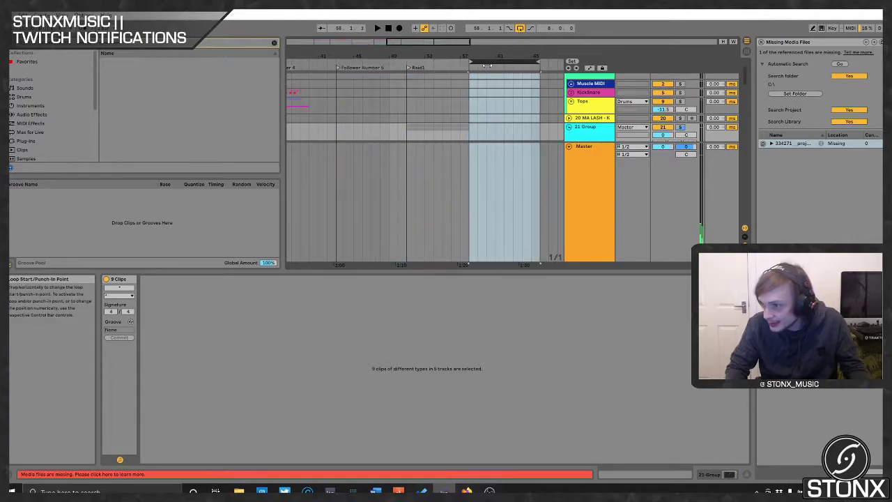
{"action": "left_click", "coordinate": [462, 61]}
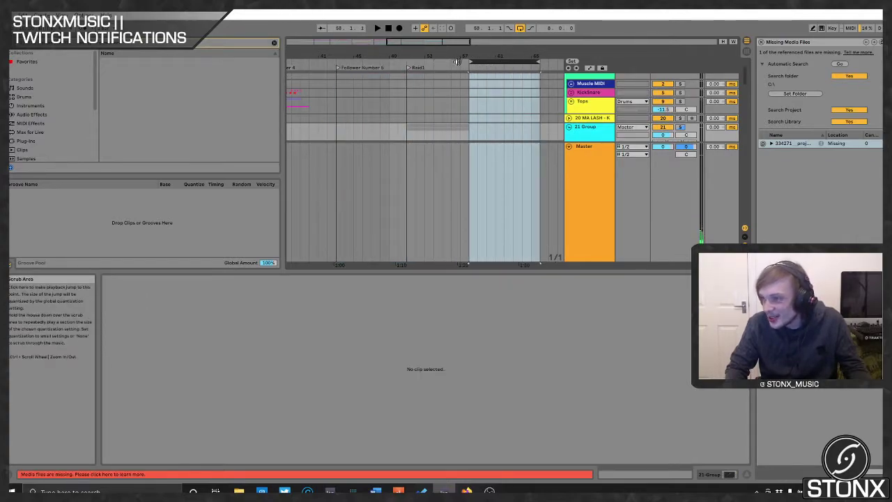
{"action": "scroll", "coordinate": [472, 86], "scroll_direction": "down", "scroll_amount": 6}
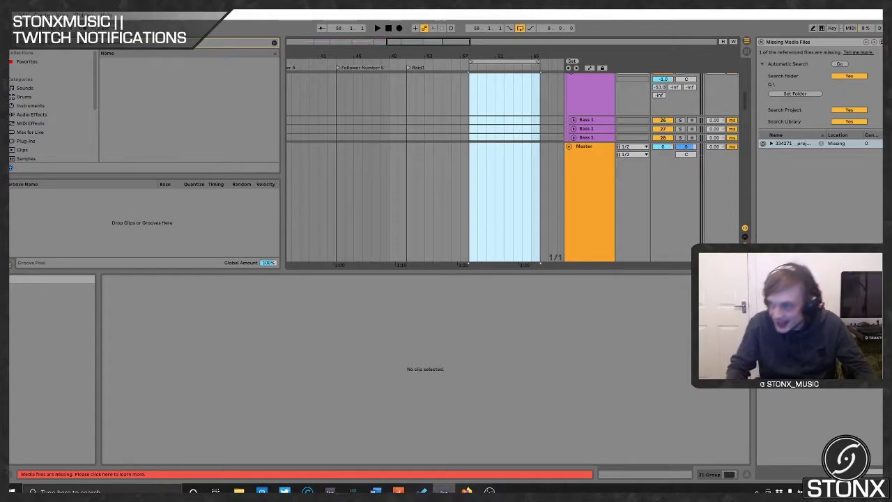
{"action": "left_click_drag", "start_coordinate": [510, 265], "coordinate": [508, 428]}
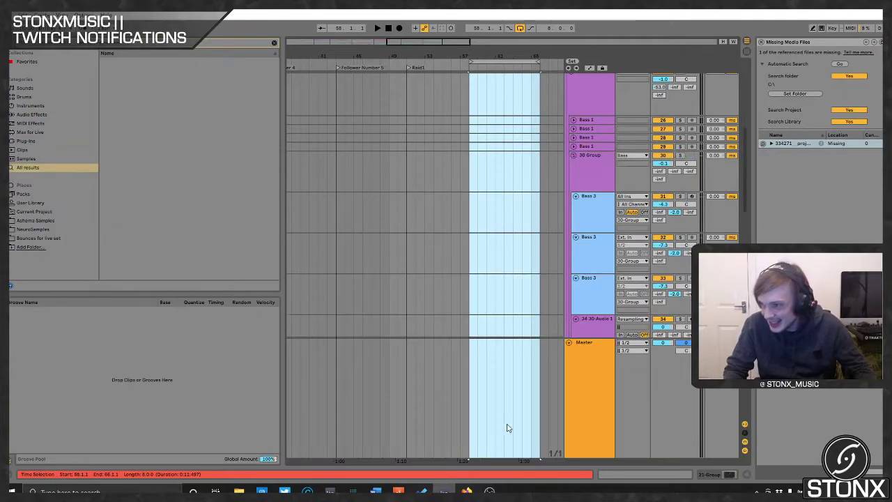
{"action": "scroll", "coordinate": [531, 231], "scroll_direction": "up", "scroll_amount": 10}
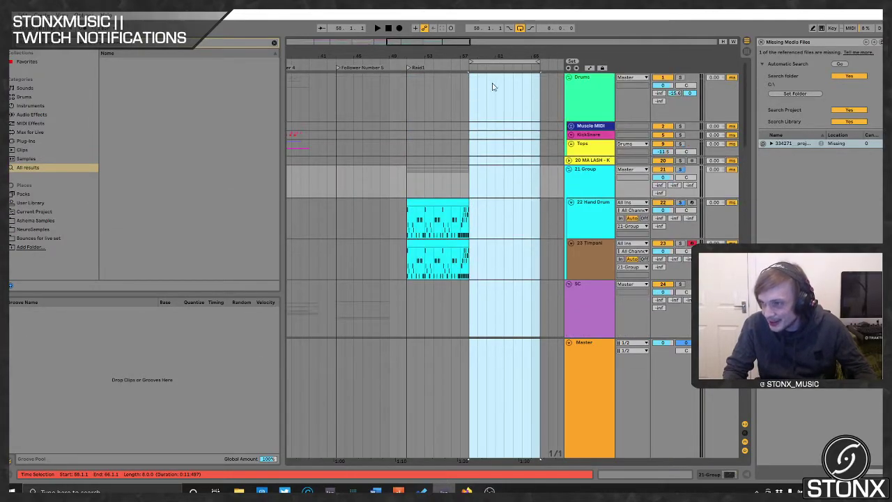
{"action": "left_click_drag", "start_coordinate": [509, 61], "coordinate": [533, 63]}
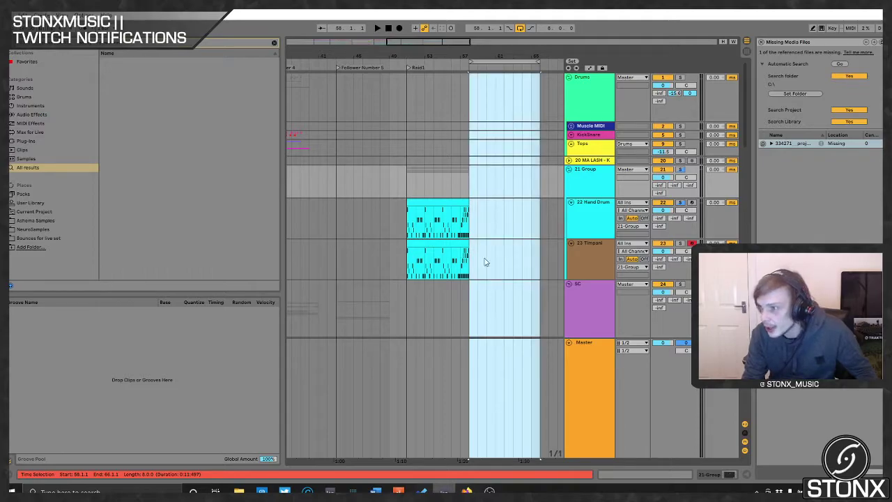
- Play the start of the Follower Number 5 section from its locator and stop playback
{"action": "scroll", "coordinate": [490, 243], "scroll_direction": "down", "scroll_amount": 3}
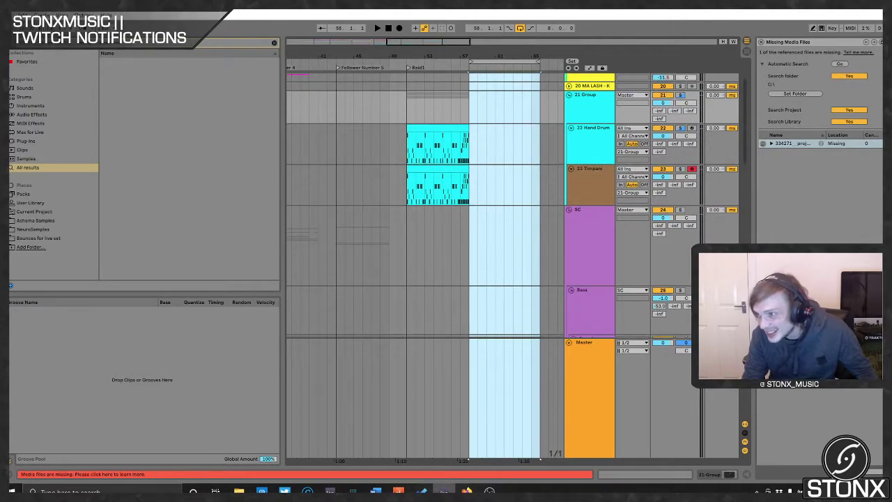
{"action": "scroll", "coordinate": [503, 252], "scroll_direction": "up", "scroll_amount": 3}
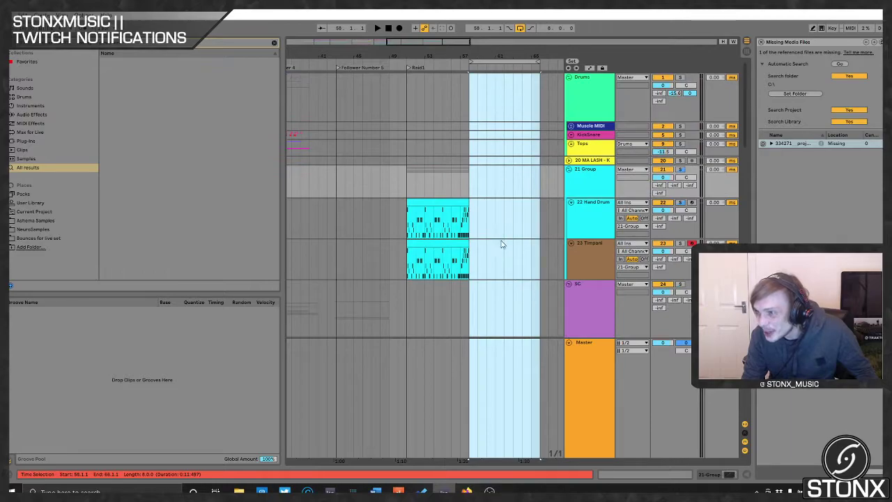
{"action": "scroll", "coordinate": [508, 237], "scroll_direction": "down", "scroll_amount": 8}
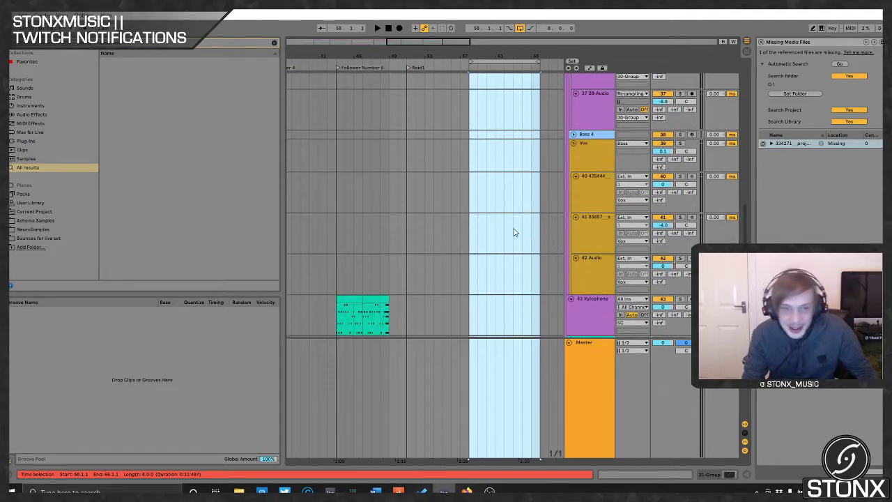
{"action": "scroll", "coordinate": [478, 274], "scroll_direction": "down", "scroll_amount": 1}
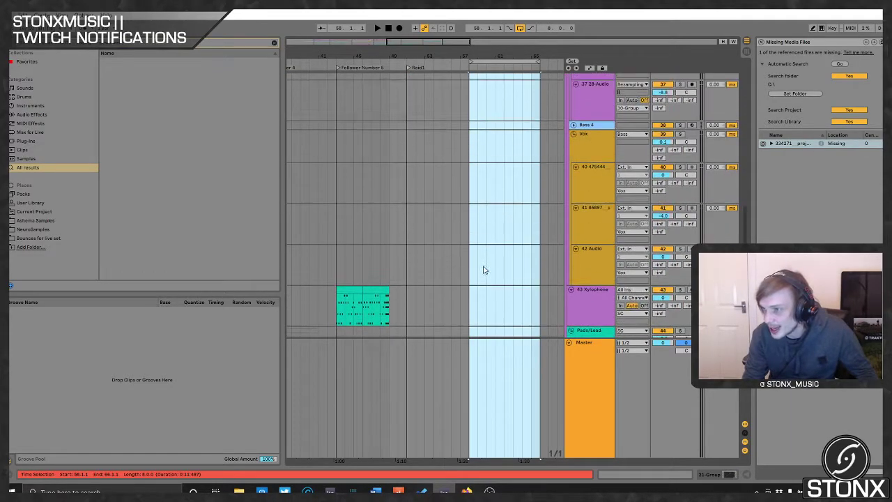
{"action": "left_click", "coordinate": [338, 67]}
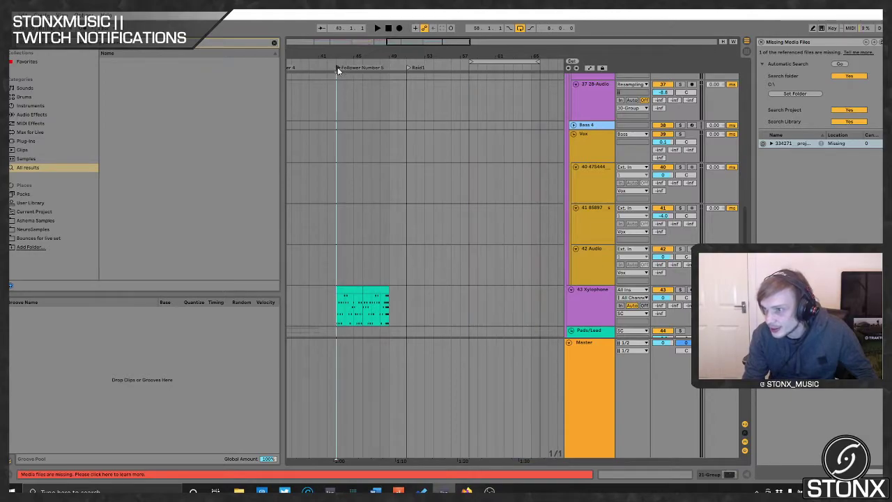
{"action": "key", "text": "space"}
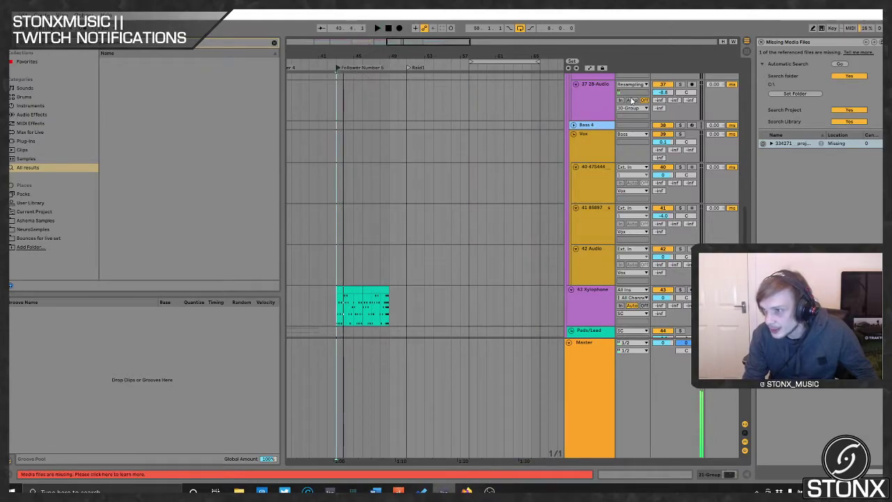
{"action": "scroll", "coordinate": [513, 325], "scroll_direction": "down", "scroll_amount": 5}
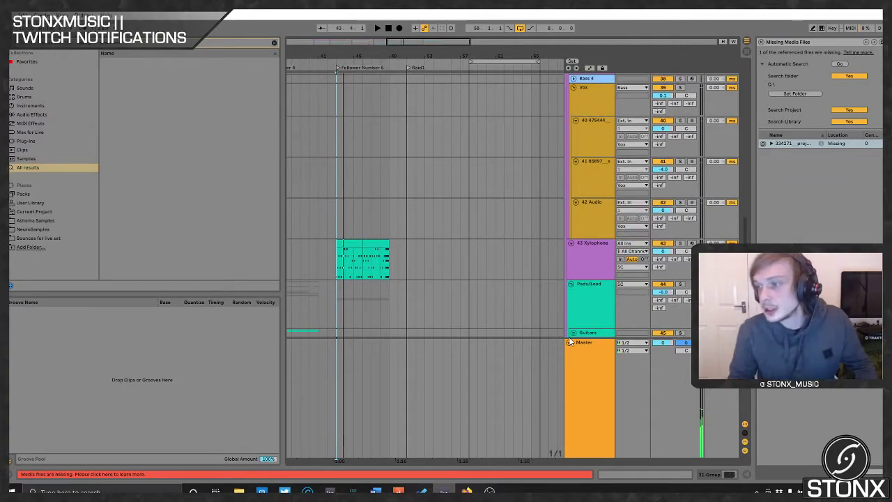
{"action": "left_click", "coordinate": [595, 265]}
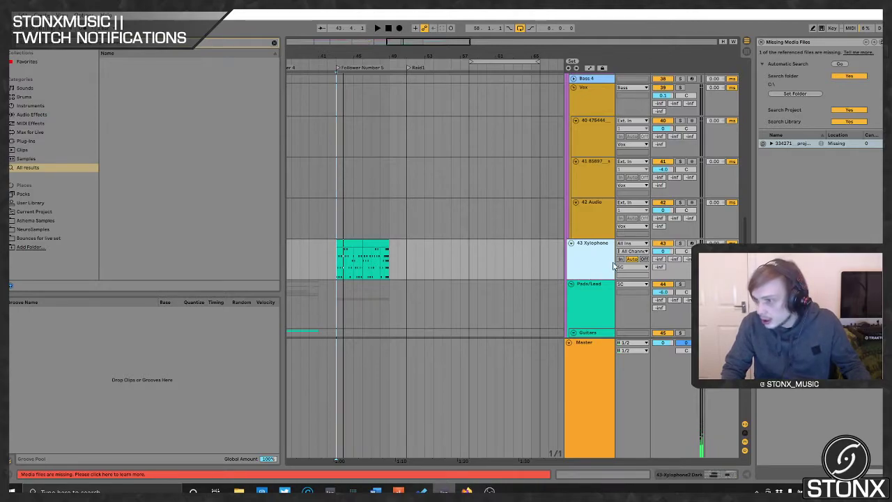
{"action": "key", "text": "ctrl+t"}
{"action": "right_click", "coordinate": [589, 306]}
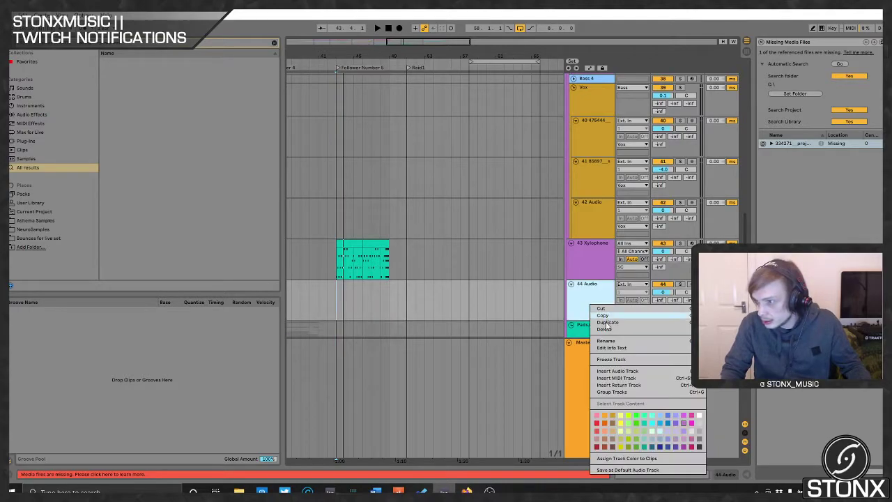
{"action": "left_click", "coordinate": [604, 332]}
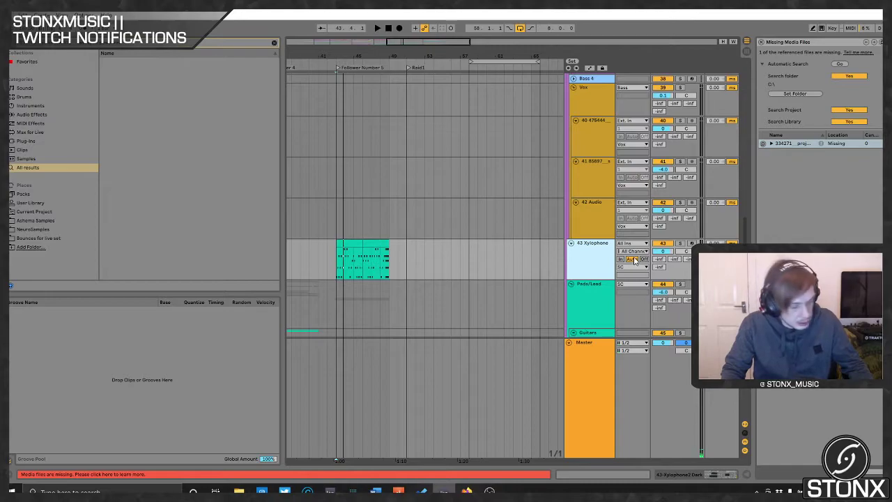
- Duplicate the 43 Xylophone track and show the devices of the copy
{"action": "key", "text": "ctrl+d"}
{"action": "double_click", "coordinate": [596, 295]}
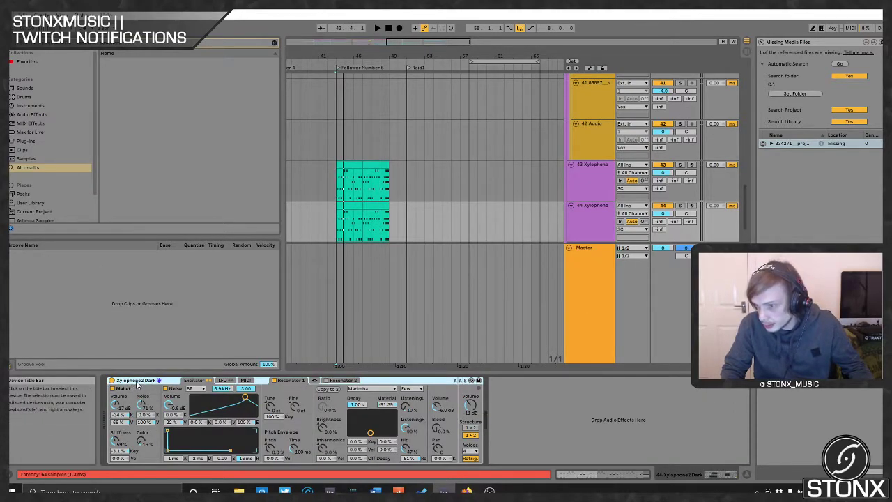
- Clear the browser search and preview the 64 Pads Dub Techno Kit groove 01_128 and 03_128 clips from the Clips category
{"action": "left_click", "coordinate": [274, 43]}
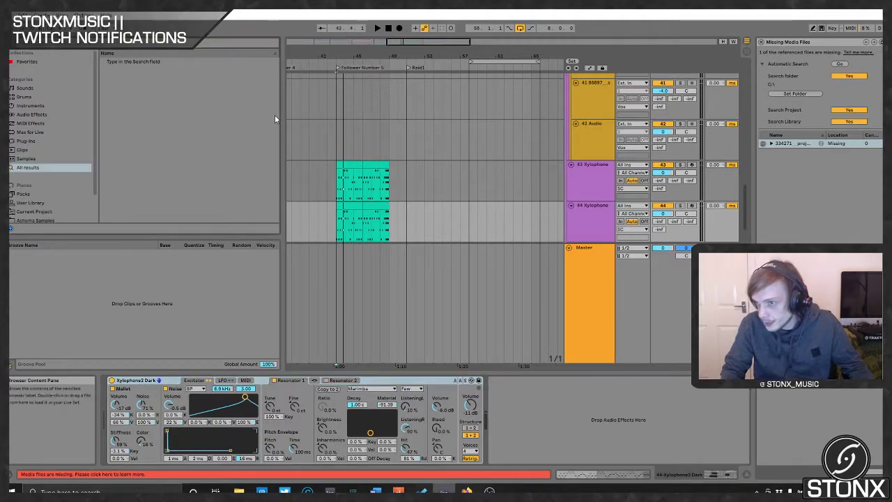
{"action": "left_click", "coordinate": [29, 131]}
{"action": "left_click", "coordinate": [24, 150]}
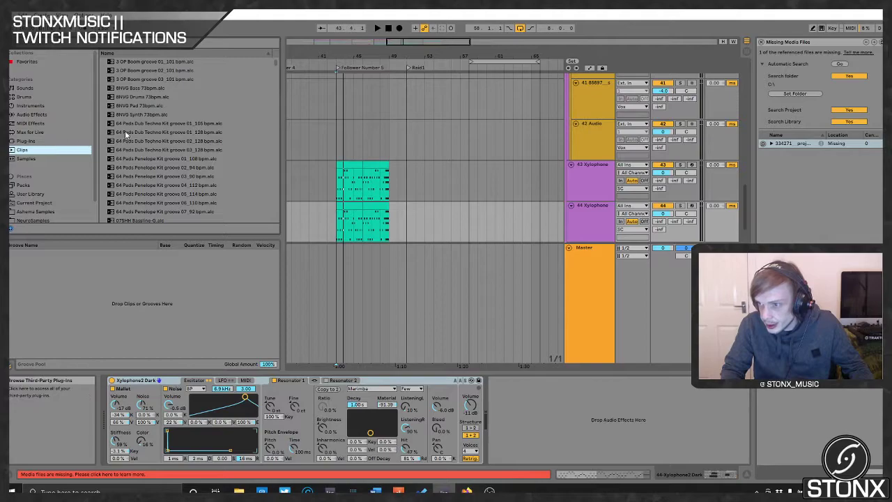
{"action": "left_click", "coordinate": [153, 133]}
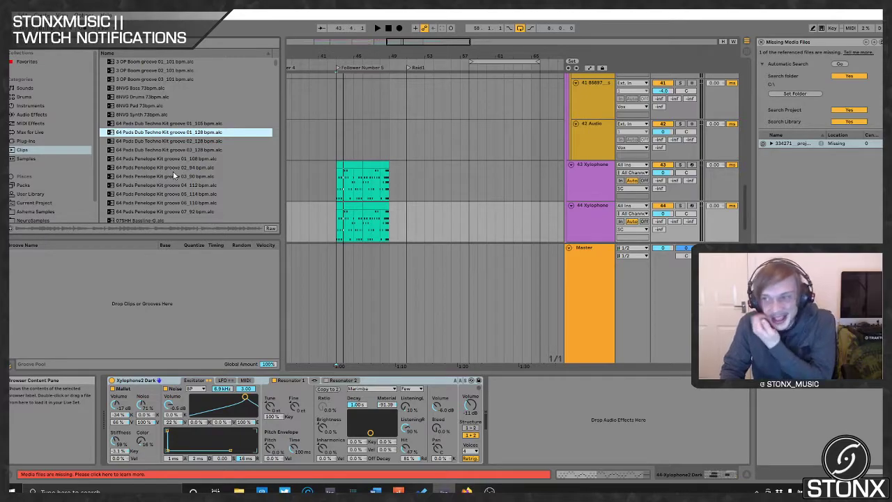
{"action": "left_click", "coordinate": [164, 149]}
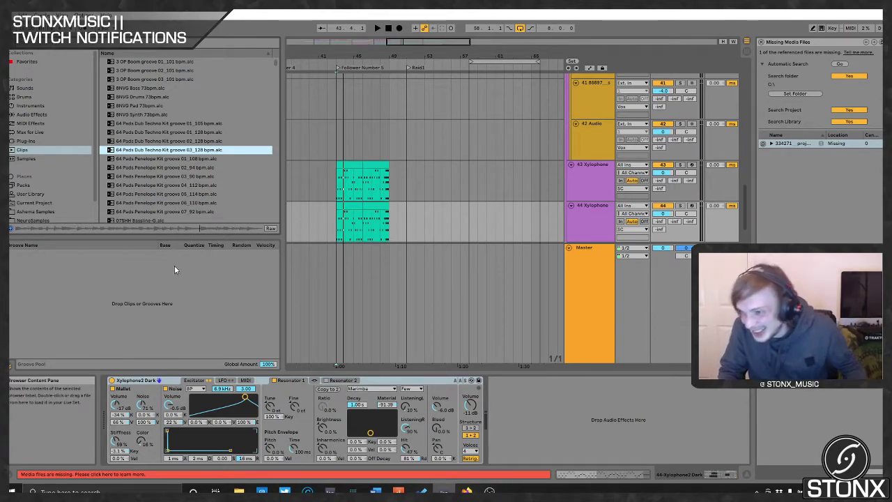
{"action": "left_click", "coordinate": [390, 29]}
- Place the 64 Pads Dub Techno Kit groove 03_128 clip on the 44 Xylophone track at 58.1.1 and audition it soloed
{"action": "left_click", "coordinate": [160, 150]}
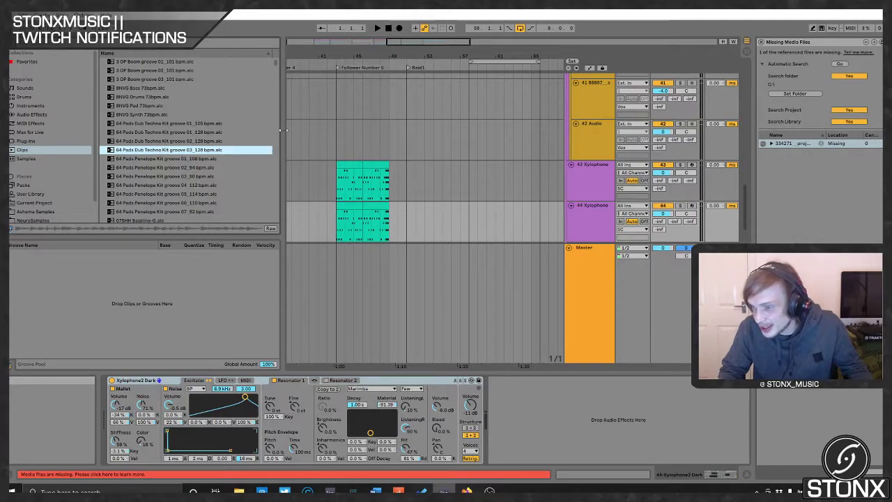
{"action": "left_click_drag", "start_coordinate": [161, 153], "coordinate": [478, 134]}
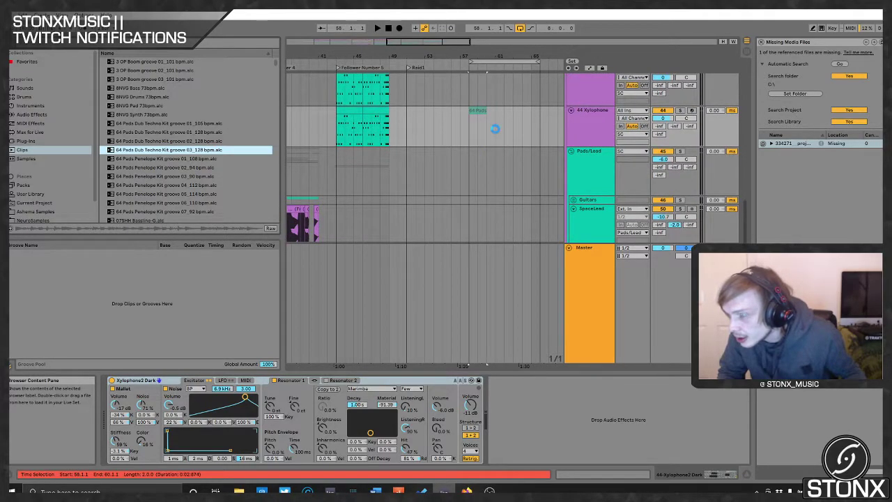
{"action": "left_click", "coordinate": [681, 110]}
{"action": "left_click", "coordinate": [516, 62]}
{"action": "key", "text": "space"}
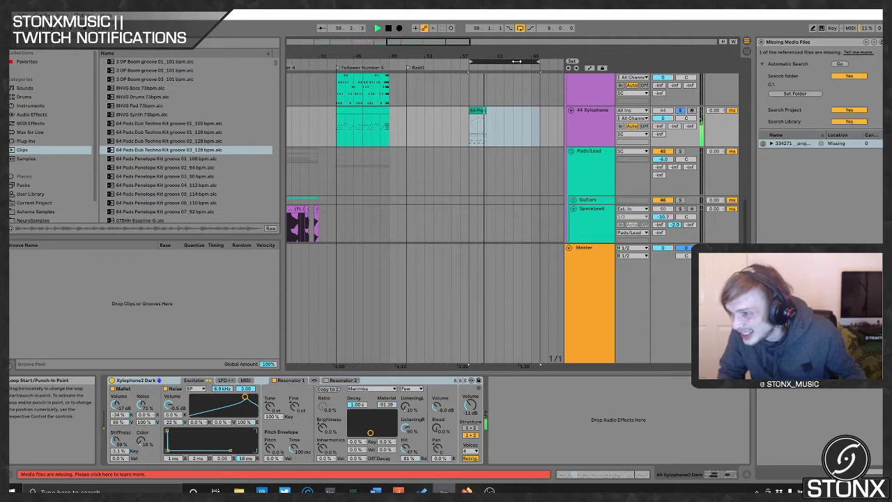
- Delete the groove clip at 58.1.1 from the 44 Xylophone track and toggle the browser's clip preview
{"action": "left_click", "coordinate": [486, 110]}
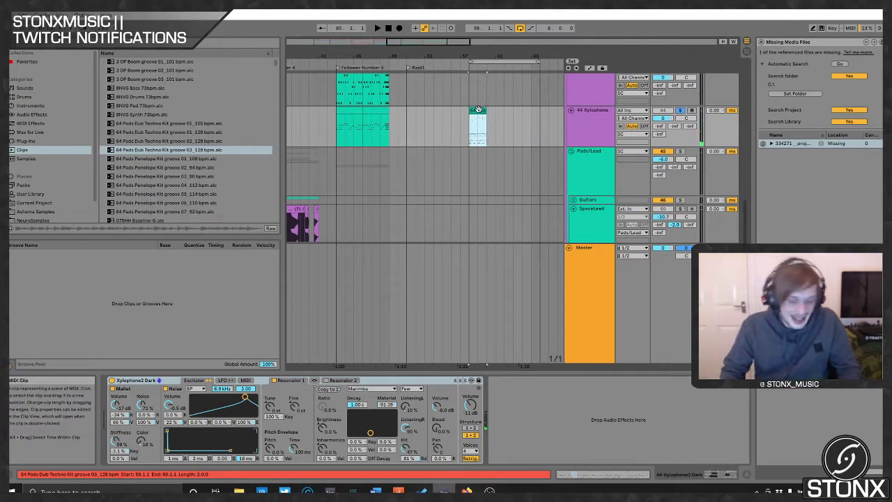
{"action": "left_click", "coordinate": [171, 159]}
{"action": "key", "text": "Up"}
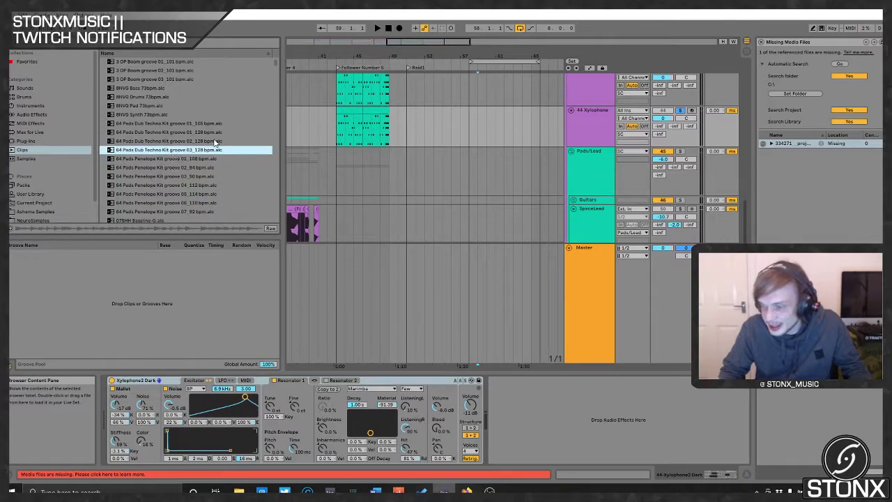
{"action": "left_click", "coordinate": [11, 229]}
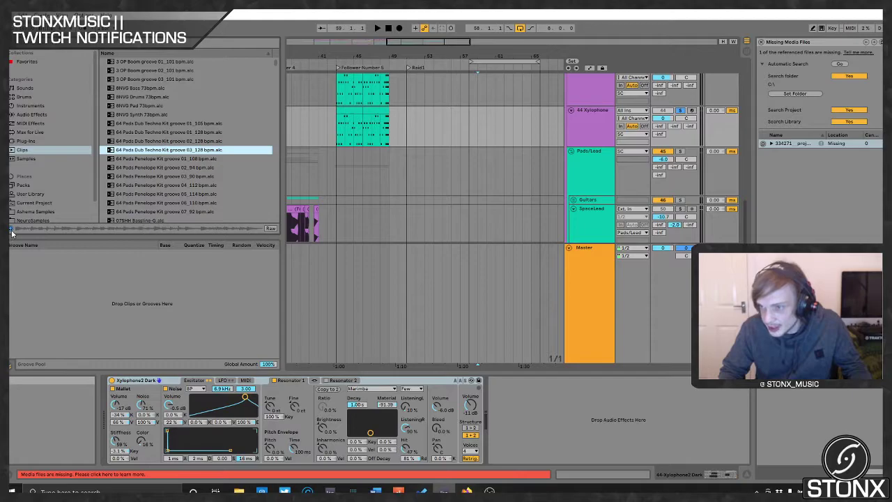
- List the Instruments category in the browser and move the 8-bar loop back to the Raid1 section at 51.1.1
{"action": "left_click", "coordinate": [36, 105]}
{"action": "left_click_drag", "start_coordinate": [498, 62], "coordinate": [436, 63]}
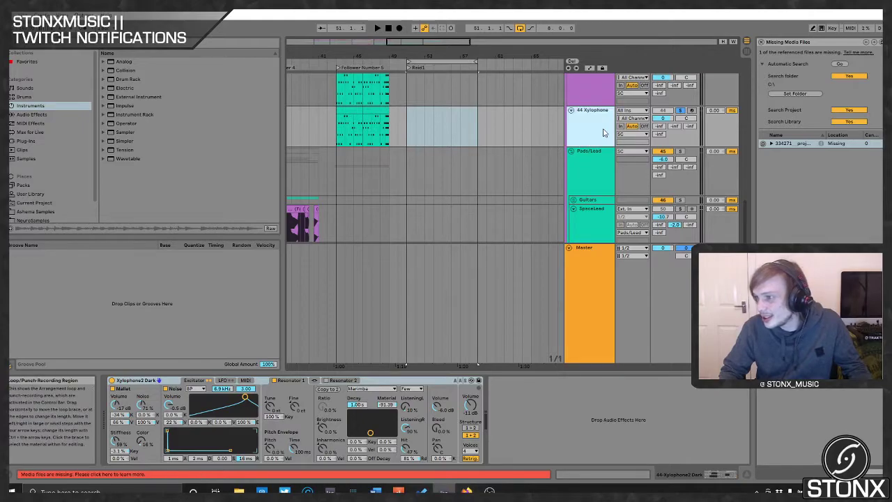
- Move the 8-bar loop to the Follower Number 4 section at 33.1.1 and audition the 54 Neuro Glitch and Pads 2 tracks soloed
{"action": "key", "text": "Down"}
{"action": "scroll", "coordinate": [537, 143], "scroll_direction": "down", "scroll_amount": 3}
{"action": "scroll", "coordinate": [538, 146], "scroll_direction": "down", "scroll_amount": 5}
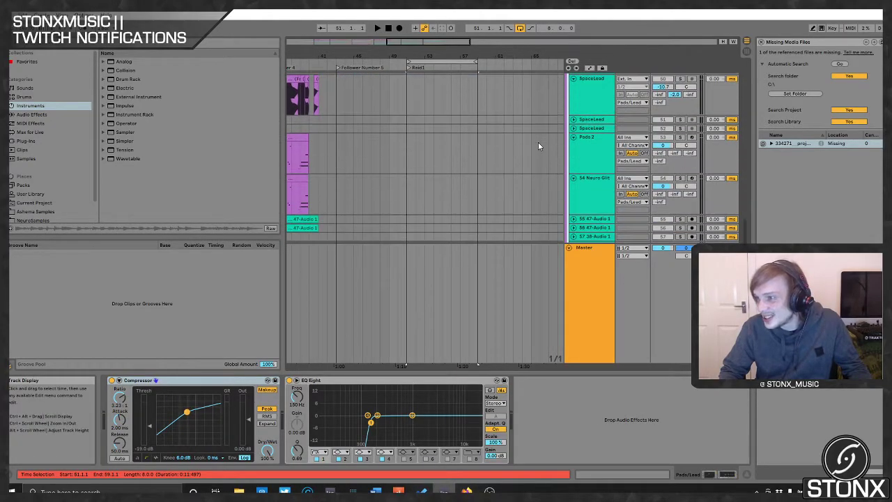
{"action": "scroll", "coordinate": [519, 165], "scroll_direction": "down", "scroll_amount": 2}
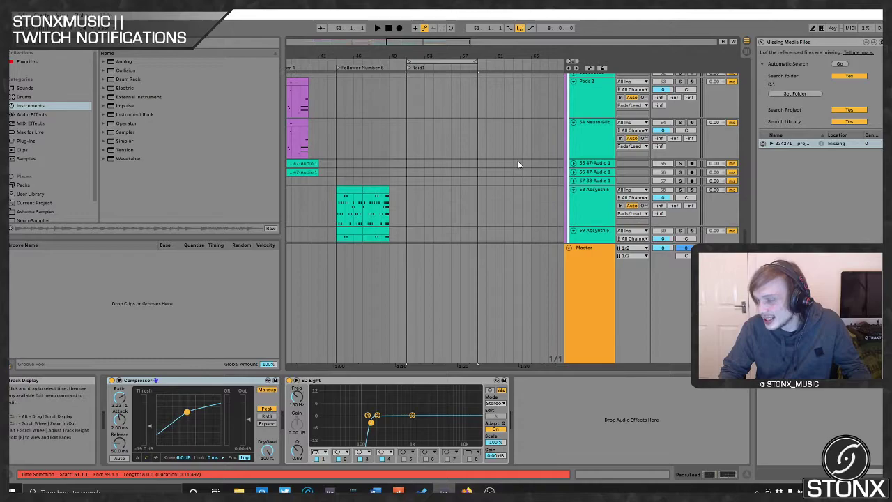
{"action": "left_click_drag", "start_coordinate": [443, 61], "coordinate": [361, 67]}
{"action": "key", "text": "space"}
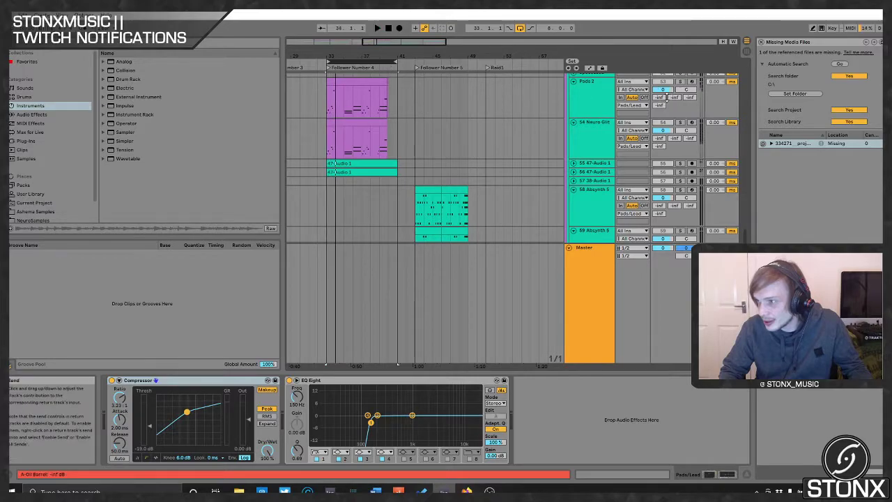
{"action": "left_click", "coordinate": [680, 122]}
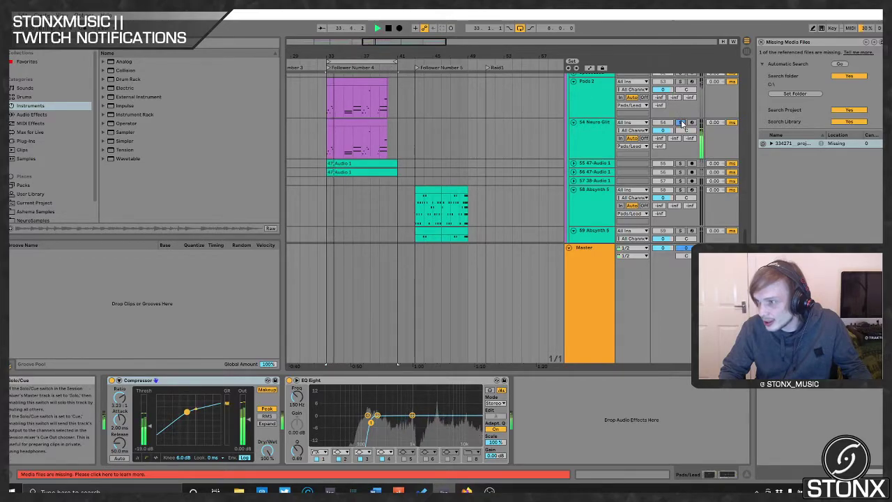
{"action": "left_click", "coordinate": [681, 82]}
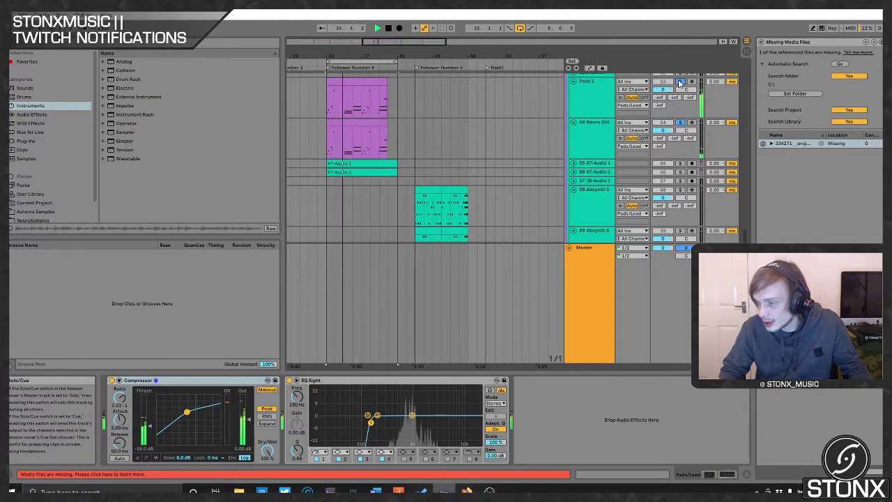
{"action": "left_click", "coordinate": [681, 82]}
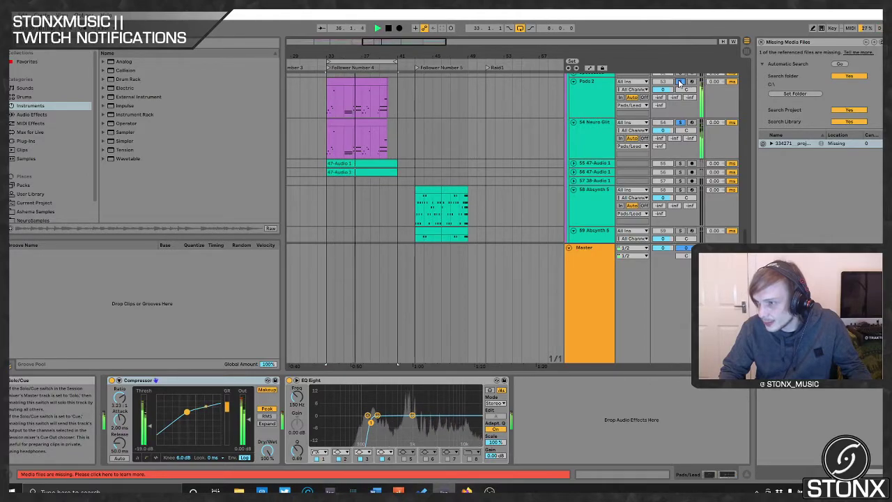
- Copy the Follower Number 4 clips of the Pads 2 and 54 Neuro Glitch tracks to the Raid1 section at 51.1.1
{"action": "left_click", "coordinate": [358, 85]}
{"action": "left_click", "coordinate": [354, 114]}
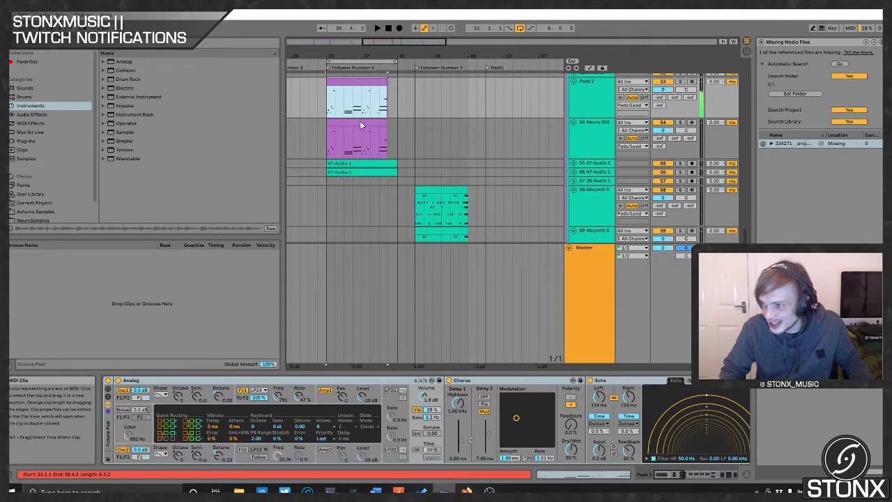
{"action": "left_click", "coordinate": [359, 125]}
{"action": "left_click", "coordinate": [349, 83], "text": "shift"}
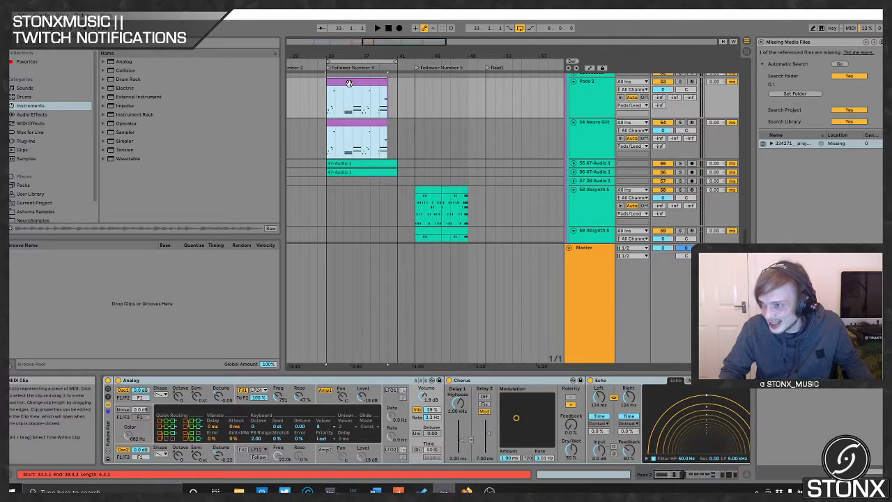
{"action": "left_click_drag", "start_coordinate": [351, 82], "coordinate": [491, 83]}
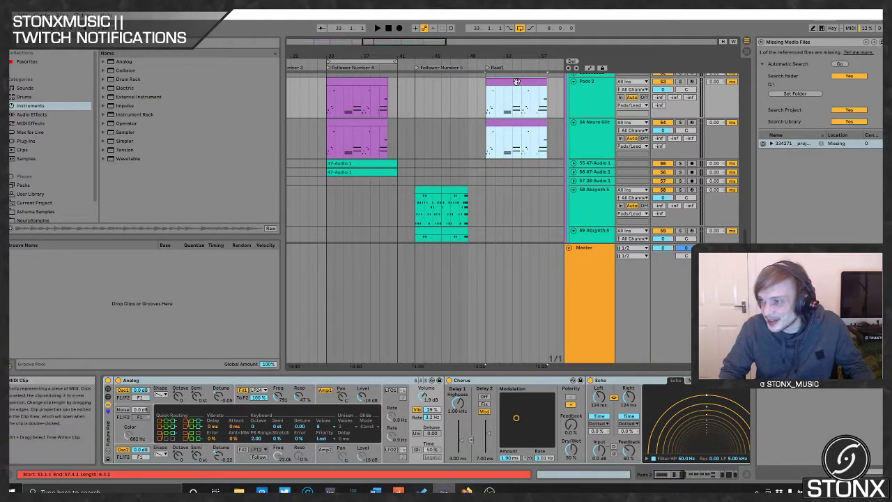
- Invert the notes of the Raid1 clip on Pads 2 and audition it from Raid1, soloed together with 54 Neuro Glitch
{"action": "double_click", "coordinate": [491, 84]}
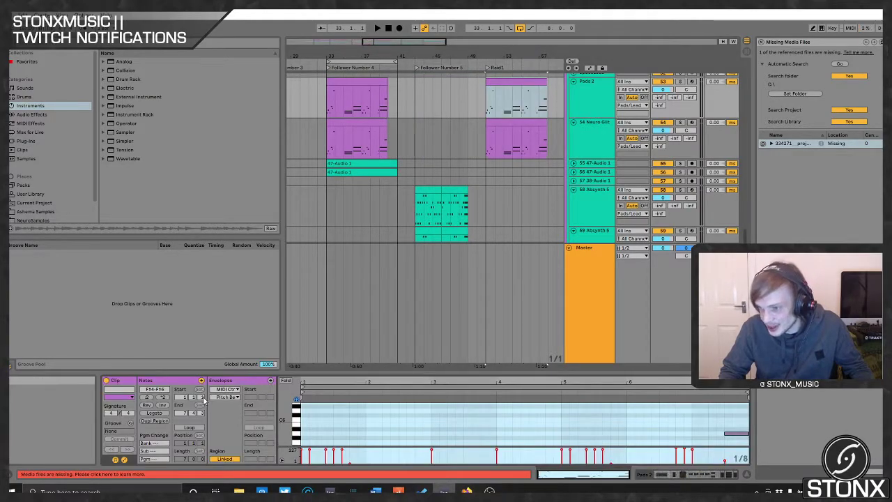
{"action": "left_click", "coordinate": [162, 405]}
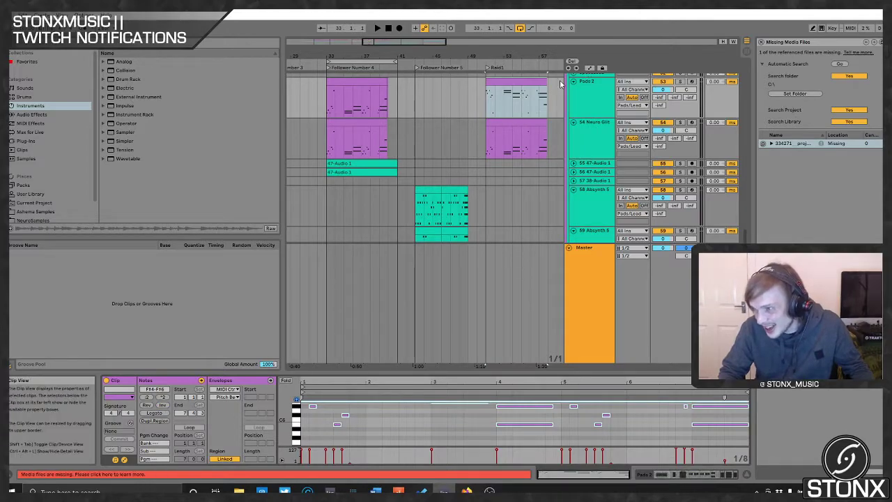
{"action": "scroll", "coordinate": [526, 113], "scroll_direction": "down", "scroll_amount": 1}
{"action": "left_click", "coordinate": [526, 114]}
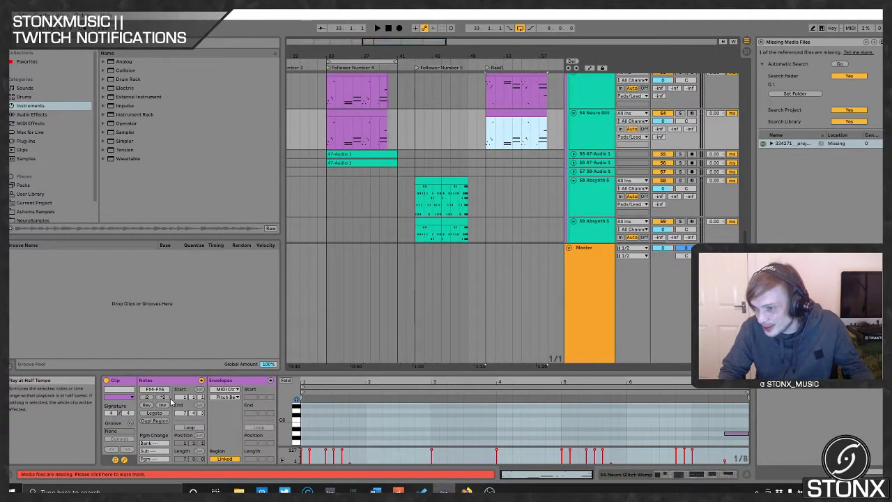
{"action": "scroll", "coordinate": [453, 209], "scroll_direction": "up", "scroll_amount": 3}
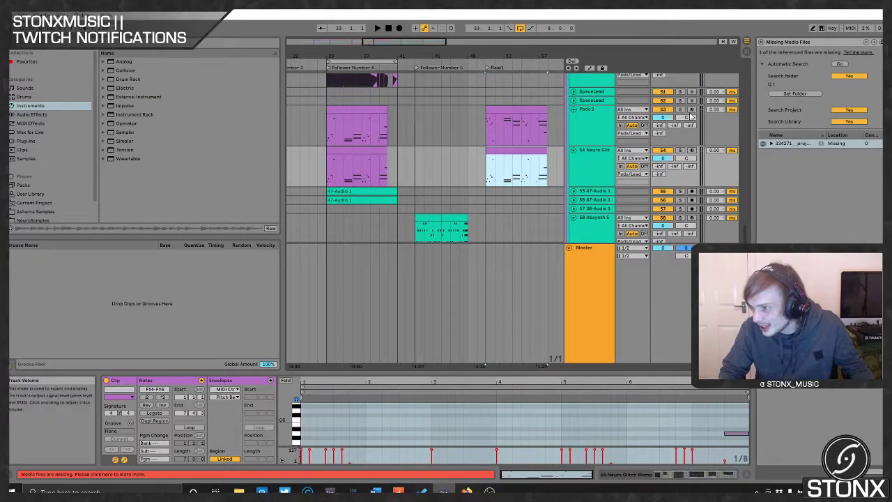
{"action": "left_click", "coordinate": [680, 110]}
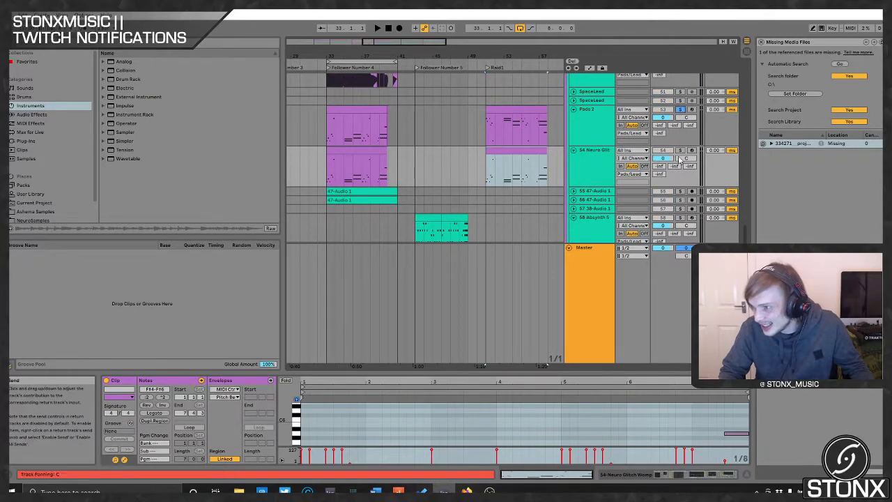
{"action": "left_click", "coordinate": [487, 67]}
{"action": "key", "text": "space"}
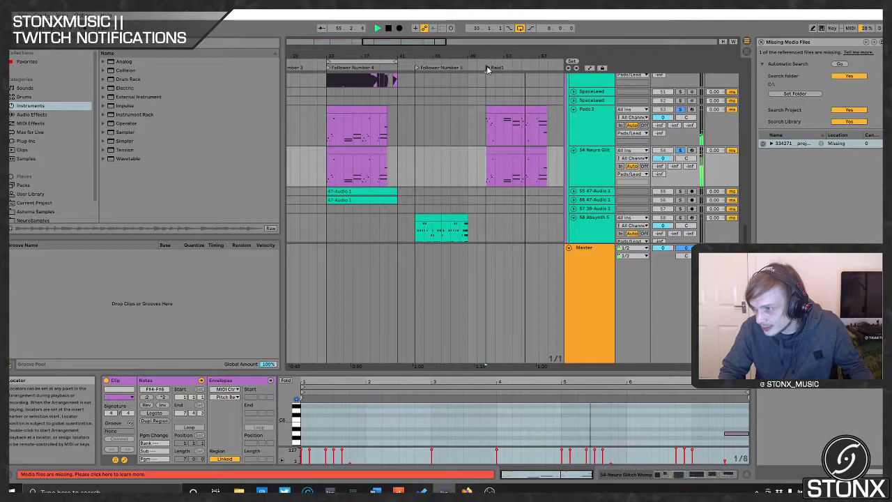
- Reverse the notes of the Raid1 clip on the 54 Neuro Glitch track and play the section back
{"action": "left_click", "coordinate": [524, 156]}
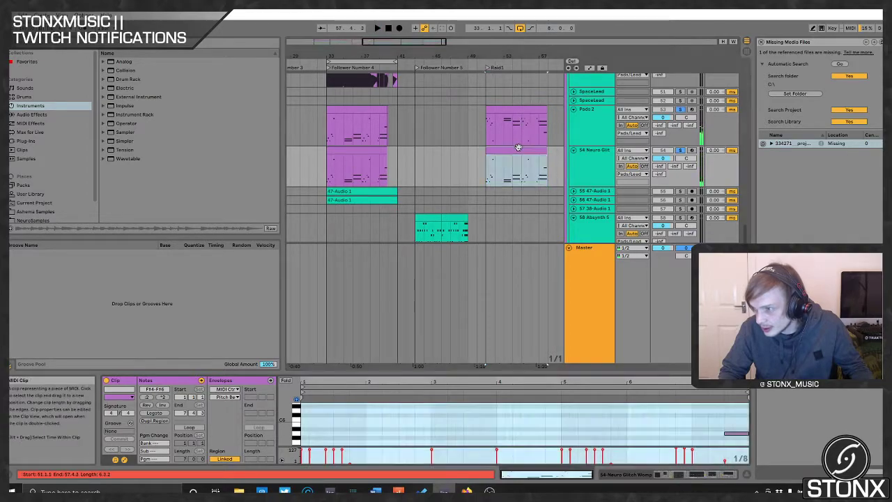
{"action": "left_click", "coordinate": [147, 404]}
{"action": "key", "text": "space"}
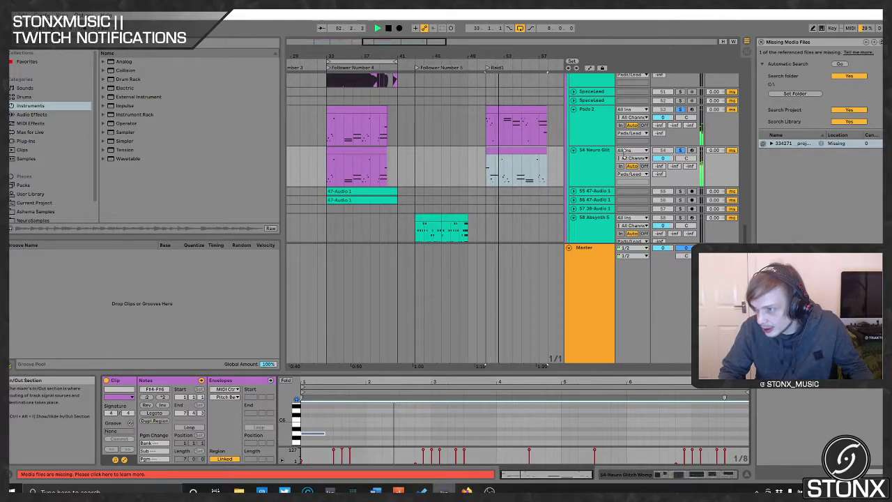
{"action": "left_click", "coordinate": [514, 111]}
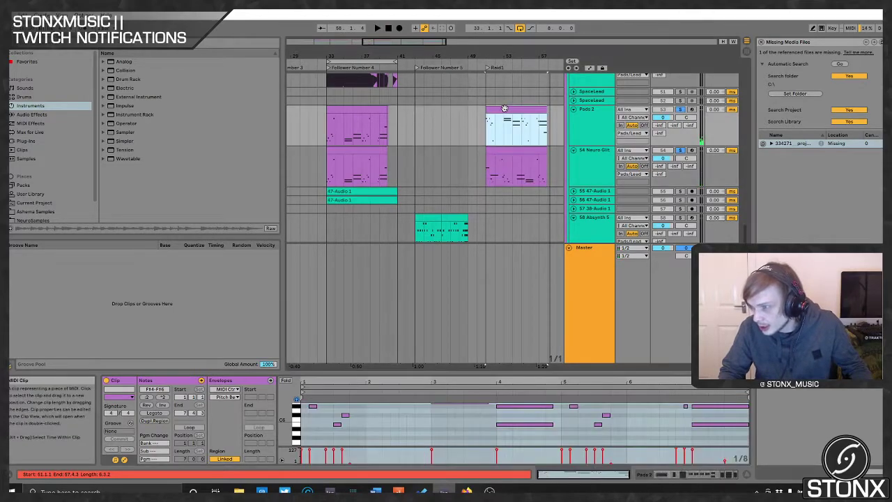
{"action": "left_click", "coordinate": [512, 159]}
- Unfold the 55 47-Audio 1 track below 54 Neuro Glitch
{"action": "scroll", "coordinate": [519, 148], "scroll_direction": "down", "scroll_amount": 3}
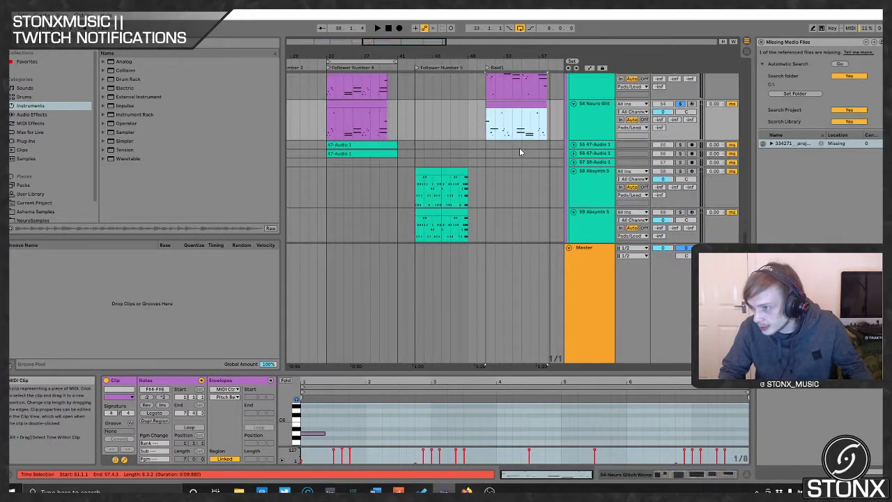
{"action": "left_click", "coordinate": [573, 145]}
{"action": "scroll", "coordinate": [575, 133], "scroll_direction": "down", "scroll_amount": 1}
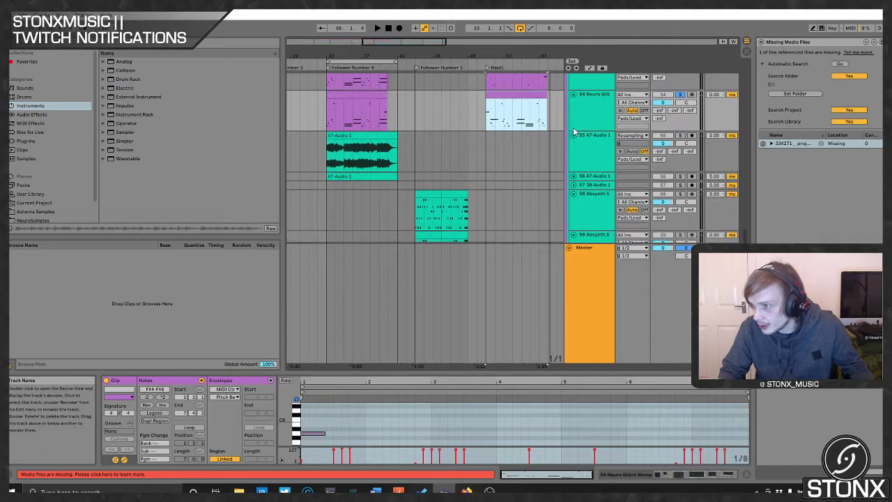
{"action": "left_click", "coordinate": [599, 106]}
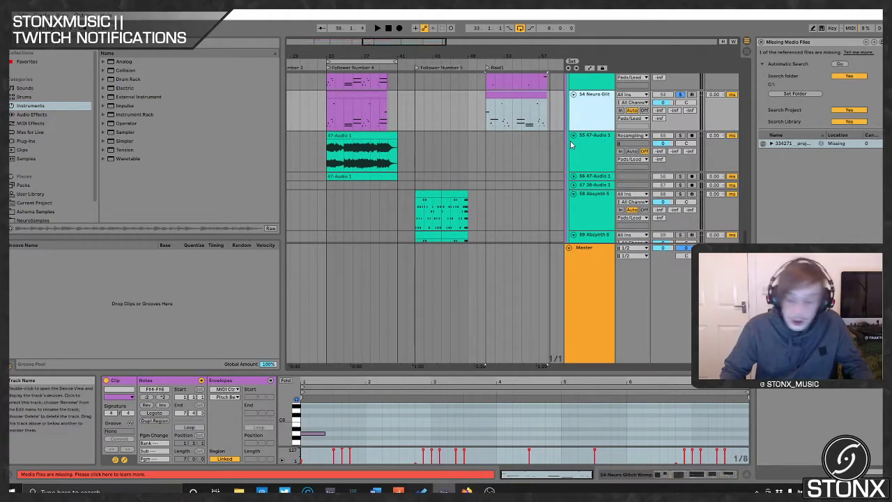
{"action": "key", "text": "ctrl+t"}
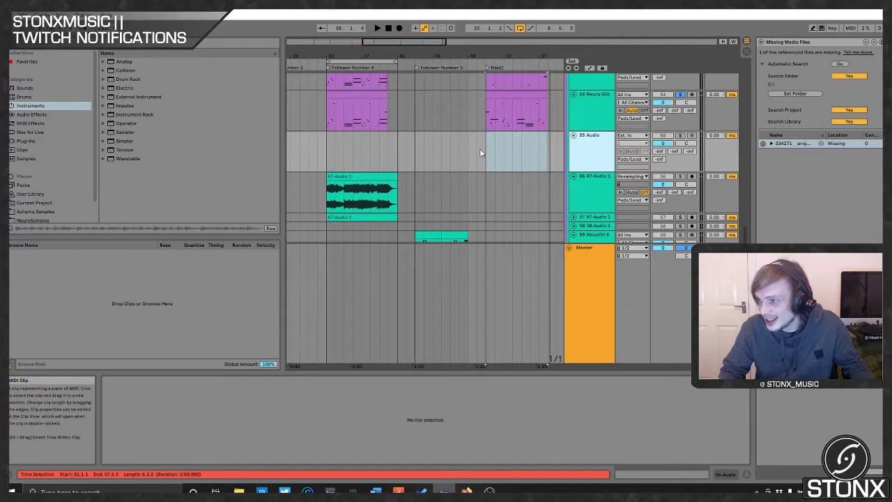
{"action": "right_click", "coordinate": [595, 143]}
{"action": "left_click", "coordinate": [606, 180]}
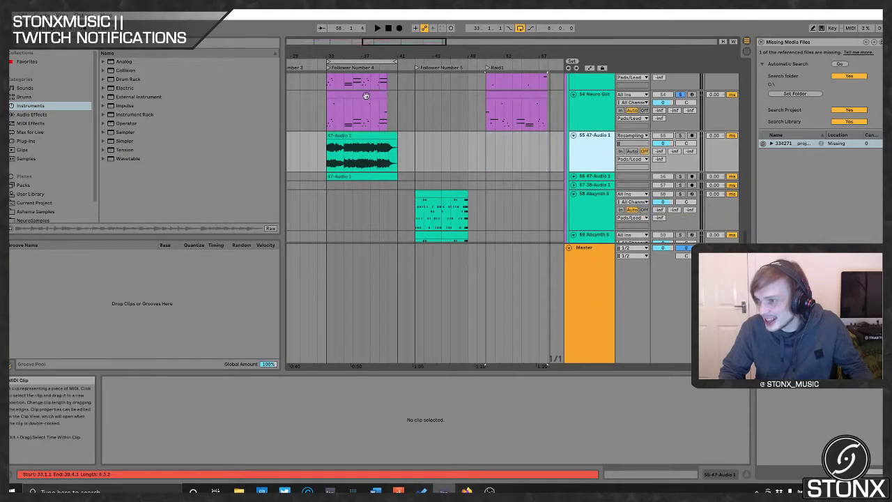
- Try to copy the 54 Neuro Glitch clip from Follower Number 4 onto the 55 47-Audio 1 track in the Raid1 section
{"action": "left_click", "coordinate": [367, 95]}
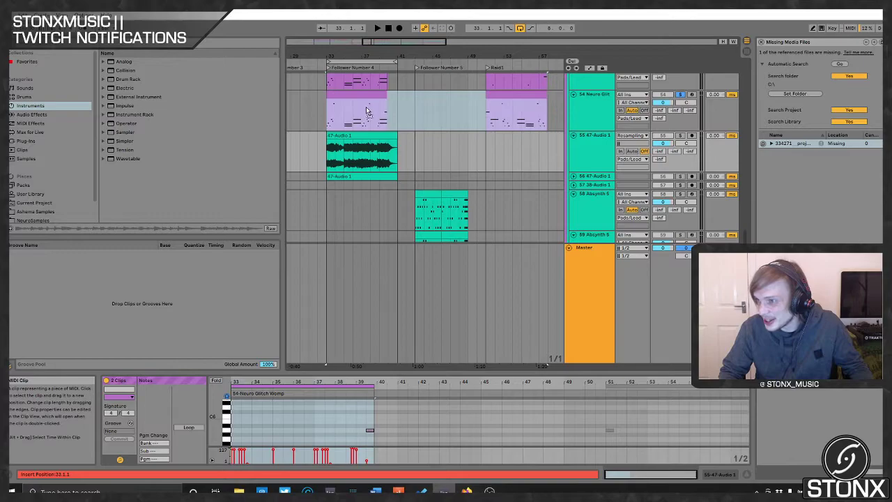
{"action": "left_click", "coordinate": [417, 110]}
{"action": "left_click", "coordinate": [361, 96]}
{"action": "left_click_drag", "start_coordinate": [352, 95], "coordinate": [509, 154]}
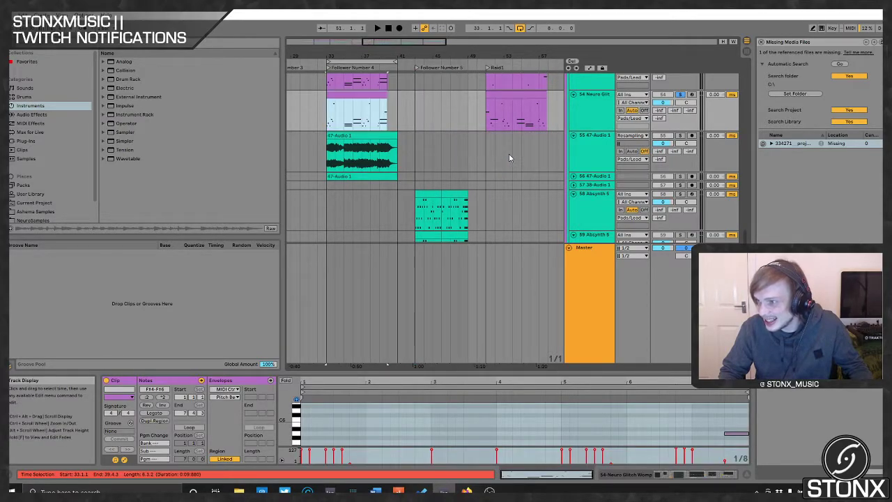
- Insert a MIDI track below 54 Neuro Glitch and copy that track's Follower Number 4 clip onto it at 51.1.1
{"action": "left_click", "coordinate": [587, 124]}
{"action": "key", "text": "ctrl+shift+t"}
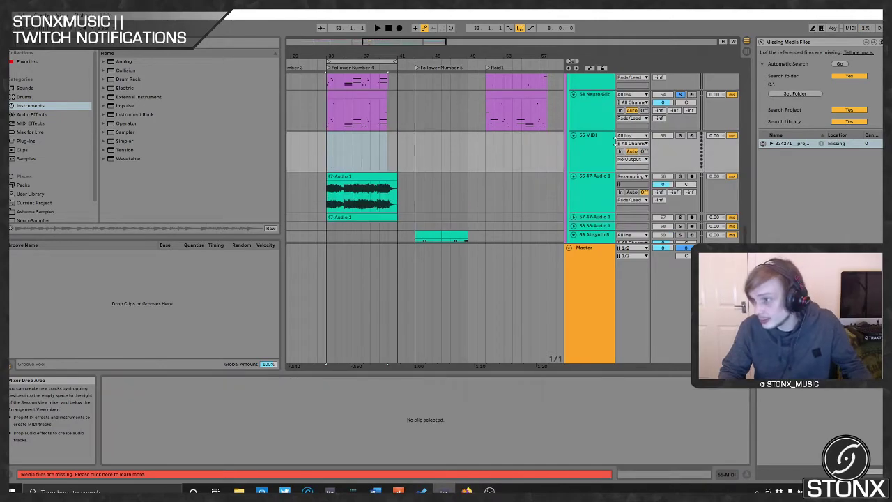
{"action": "left_click", "coordinate": [363, 96]}
{"action": "left_click_drag", "start_coordinate": [357, 96], "coordinate": [518, 169]}
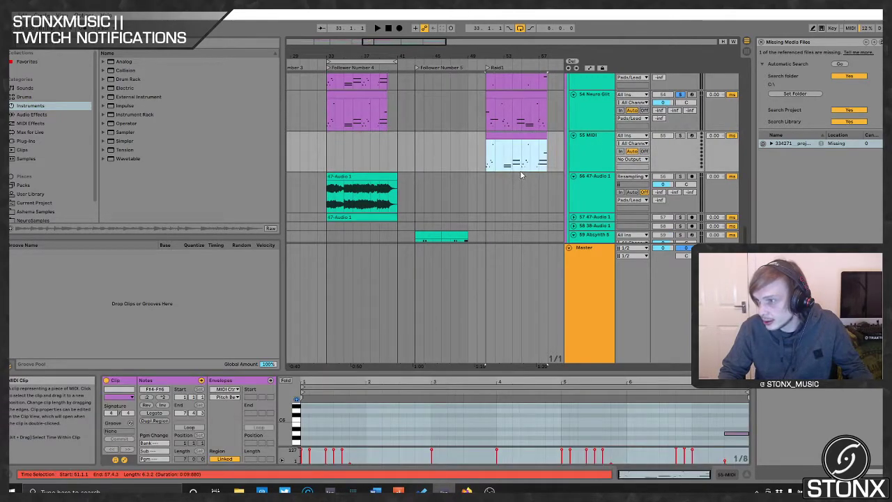
{"action": "left_click", "coordinate": [488, 68]}
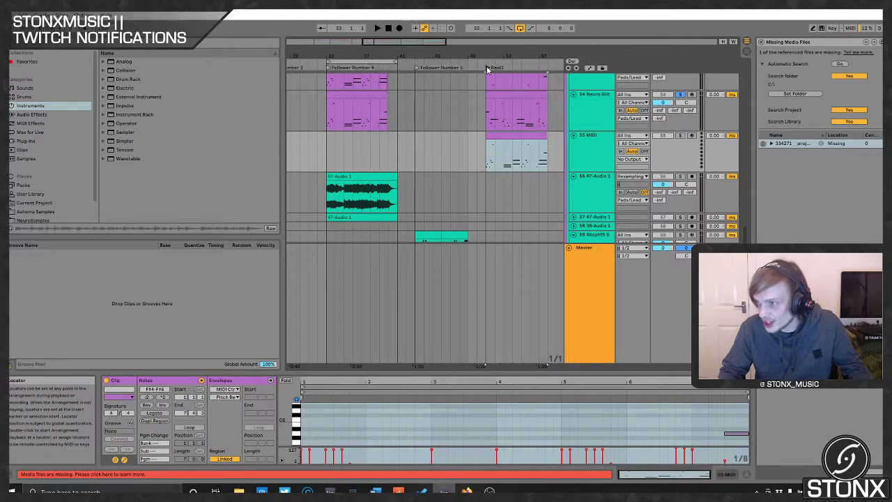
- Enlarge the note editor for the new MIDI track's Raid1 clip and raise the note at 1.2.3 to B4
{"action": "left_click", "coordinate": [523, 152]}
{"action": "left_click_drag", "start_coordinate": [460, 374], "coordinate": [453, 99]}
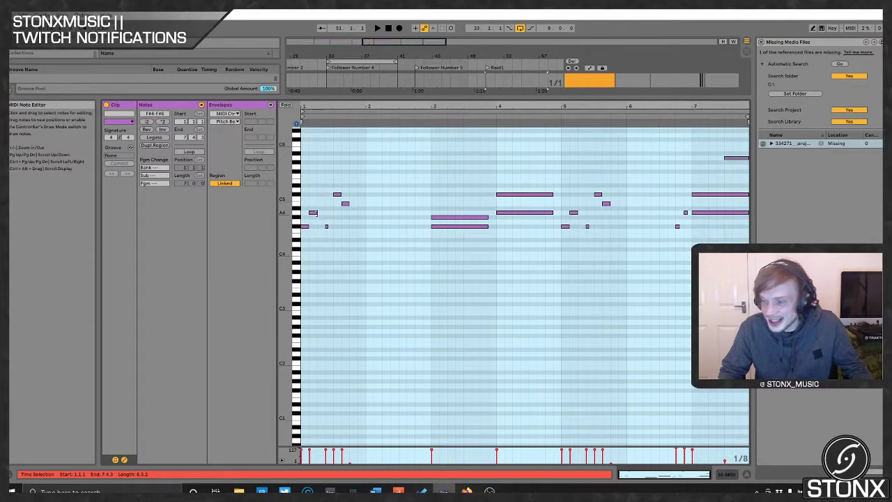
{"action": "left_click", "coordinate": [326, 227]}
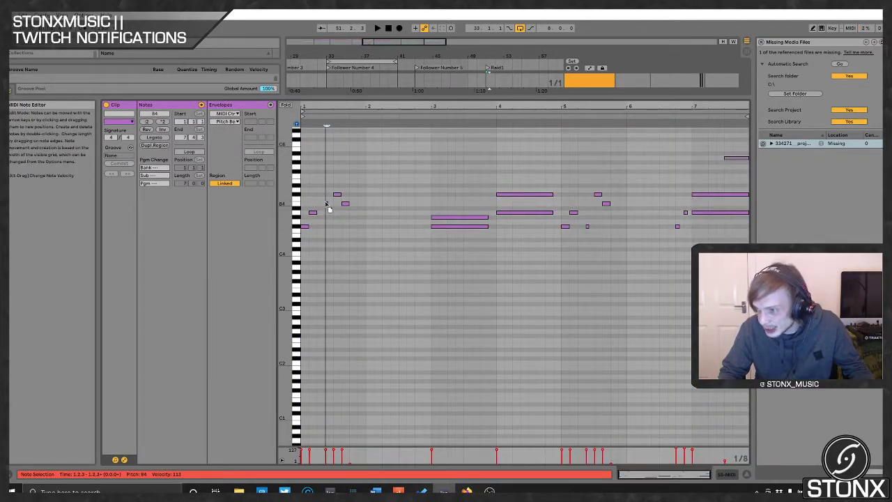
- Copy the A4 note from 1.1.3 to 1.4.3 and add an eighth-note F#4 at 2.1.1
{"action": "left_click", "coordinate": [313, 214]}
{"action": "left_click_drag", "start_coordinate": [344, 220], "coordinate": [363, 221]}
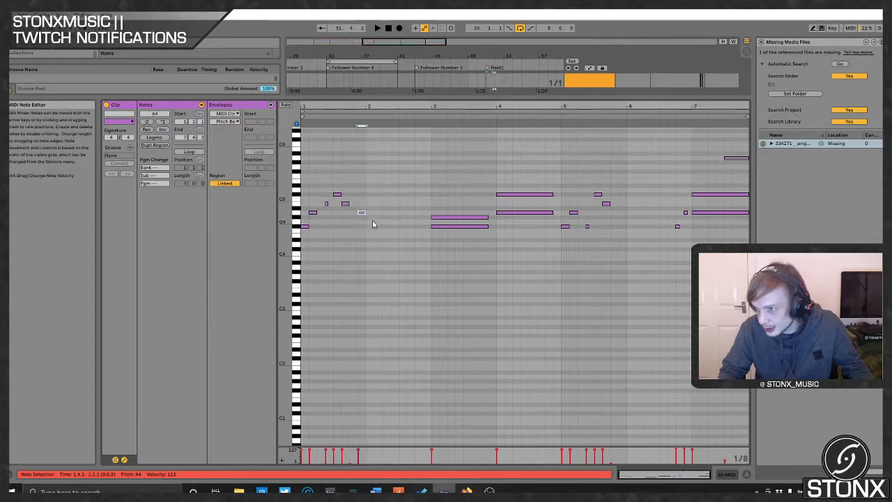
{"action": "double_click", "coordinate": [370, 231]}
{"action": "double_click", "coordinate": [370, 226]}
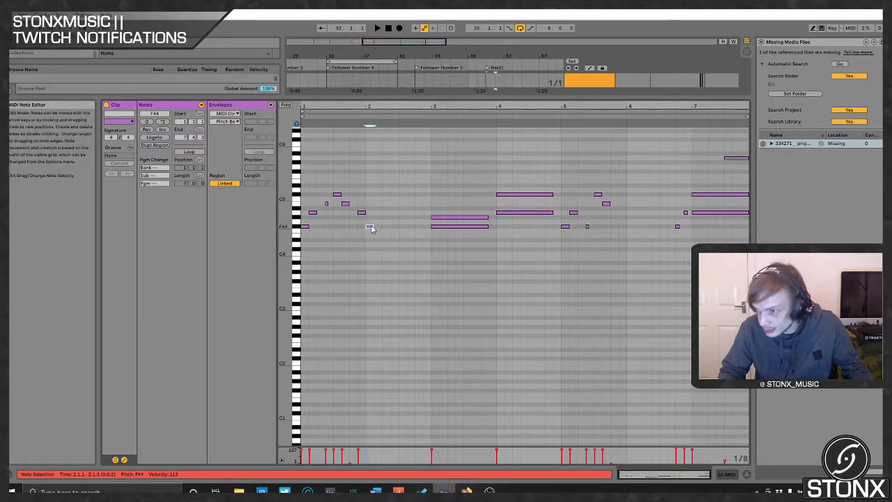
- Space the melody notes A4, B4, C#5, B4, A4 and F#4 one quarter note apart, starting at 1.2.1
{"action": "left_click", "coordinate": [329, 203]}
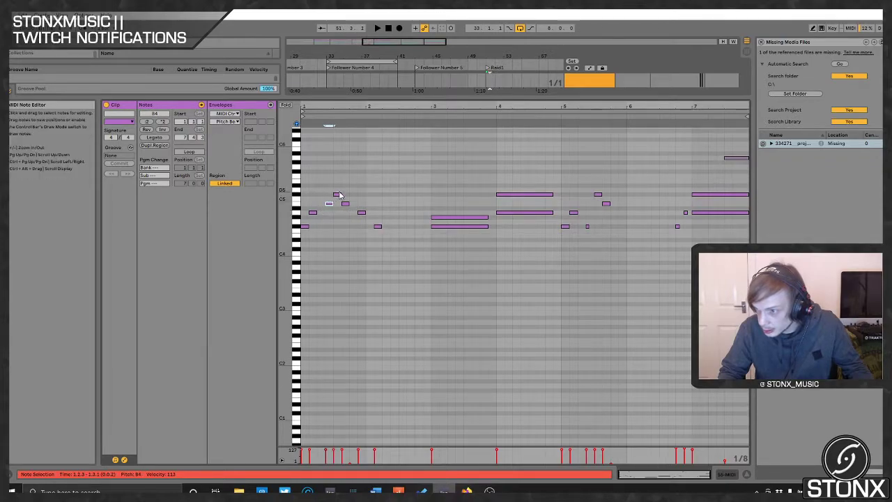
{"action": "left_click_drag", "start_coordinate": [339, 197], "coordinate": [397, 229]}
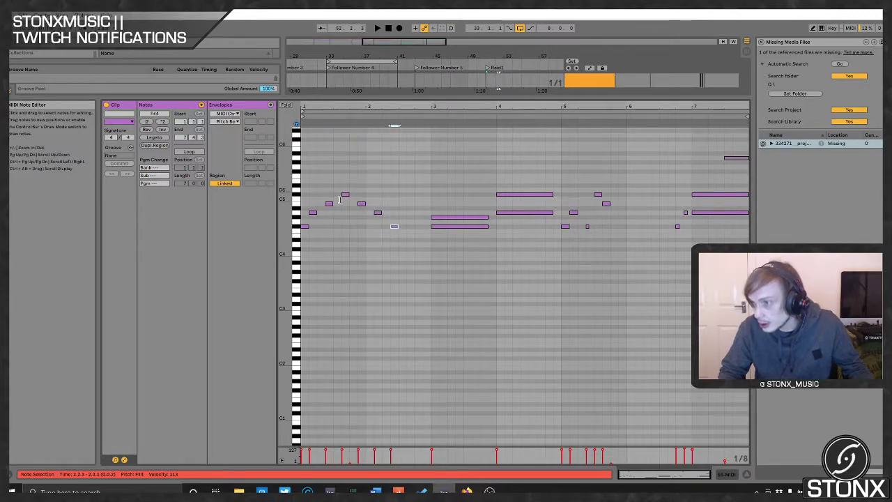
{"action": "left_click_drag", "start_coordinate": [311, 179], "coordinate": [407, 258]}
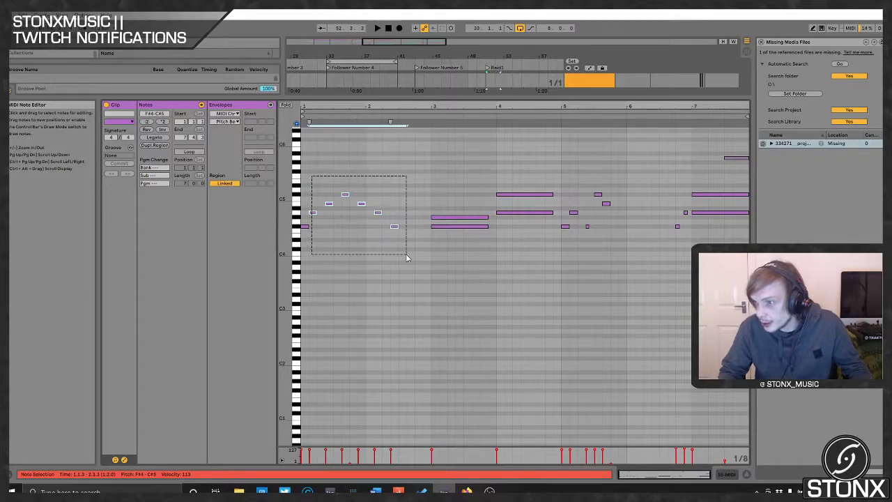
{"action": "left_click_drag", "start_coordinate": [310, 213], "coordinate": [320, 216]}
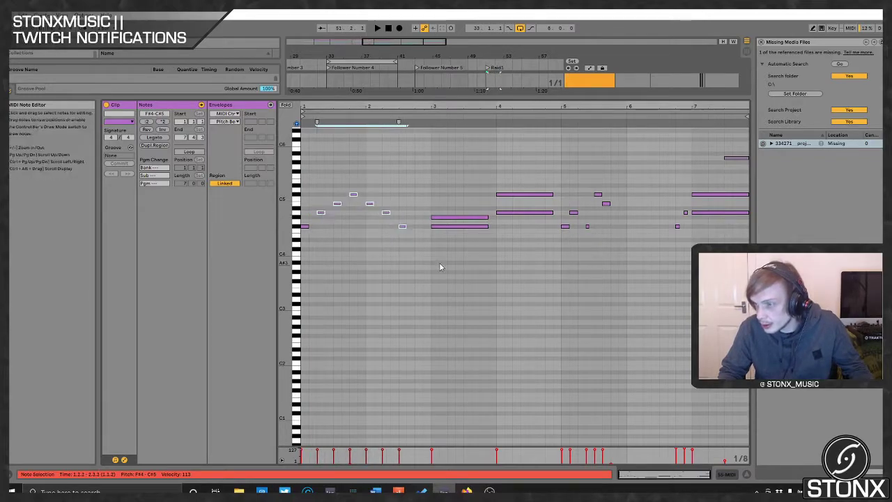
- Return to the arrangement, select the 55 MIDI track and find the Bell Delay preset among Electric's Mallets instruments
{"action": "left_click_drag", "start_coordinate": [519, 109], "coordinate": [519, 285]}
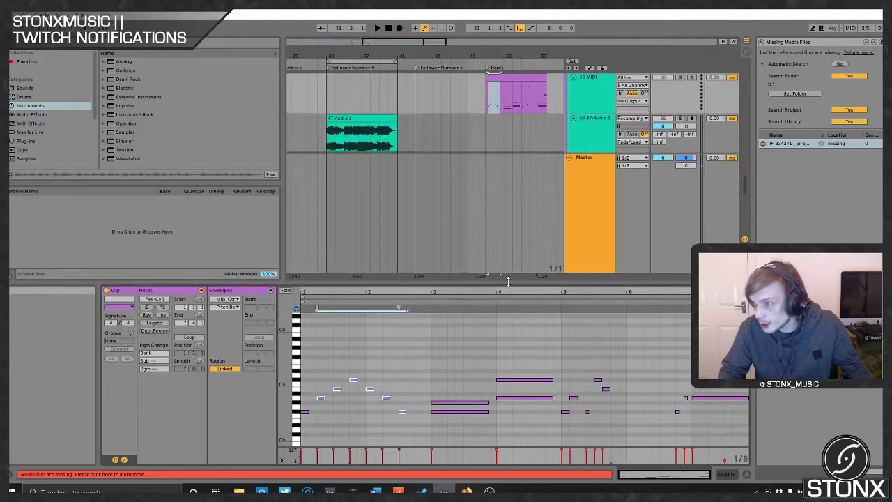
{"action": "key", "text": "shift+Tab"}
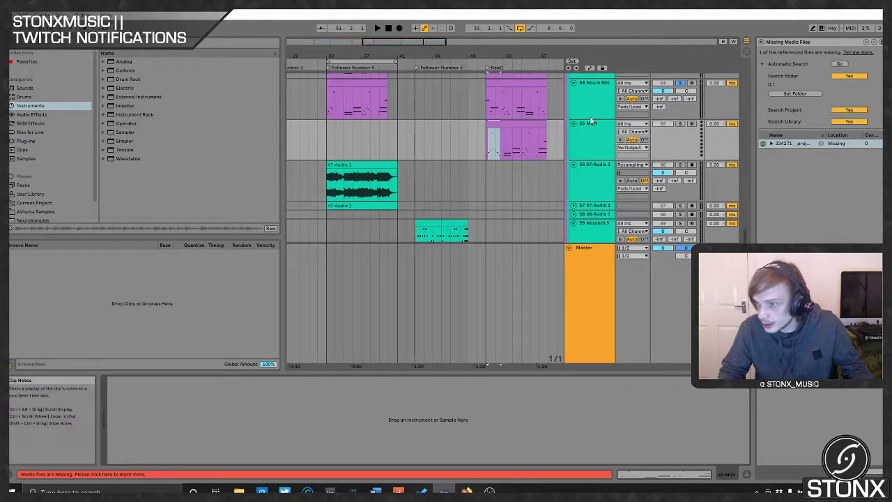
{"action": "left_click", "coordinate": [548, 155]}
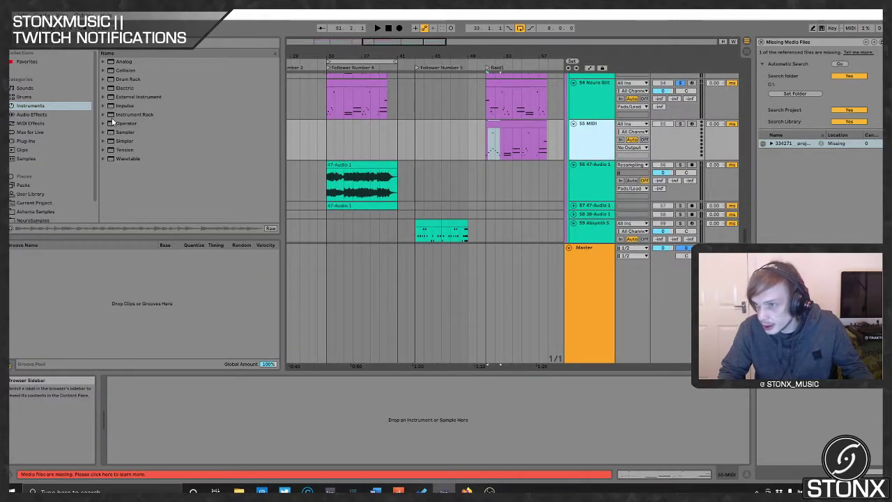
{"action": "left_click", "coordinate": [104, 89]}
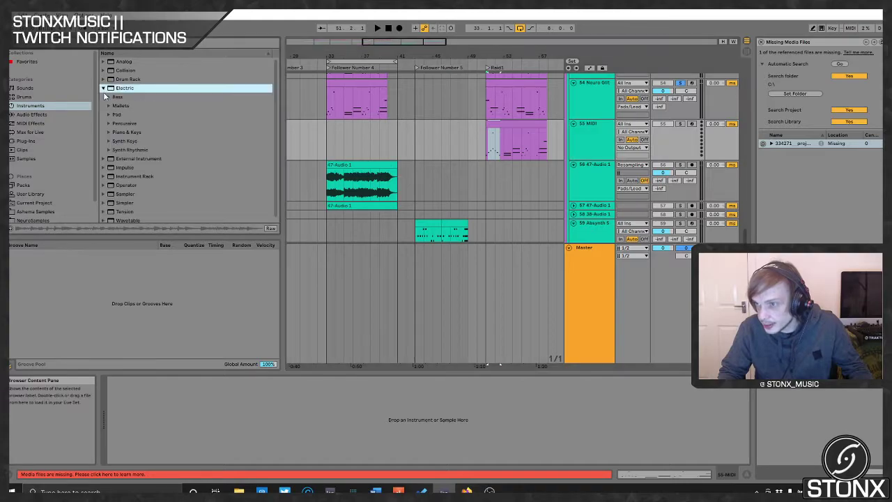
{"action": "left_click", "coordinate": [109, 106]}
{"action": "left_click", "coordinate": [133, 114]}
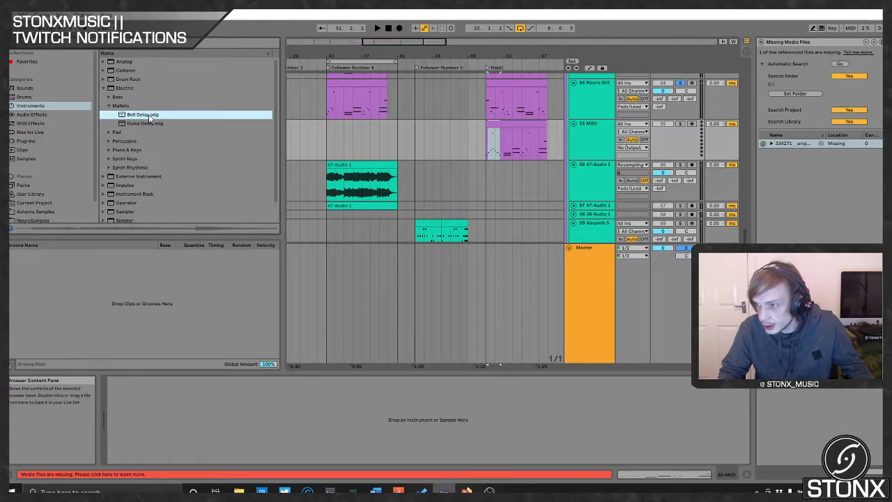
- Duplicate the first two bars of the 55 MIDI clip three times to fill the Raid1 section up to 59.1.1
{"action": "left_click", "coordinate": [495, 144]}
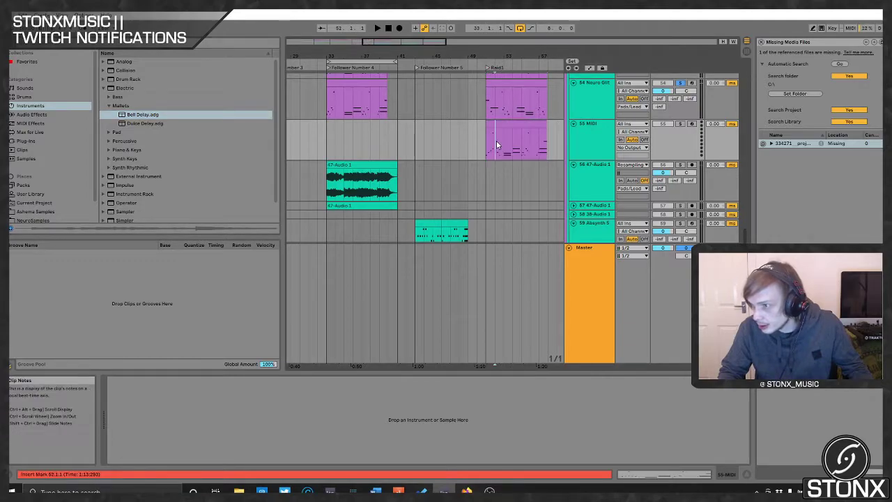
{"action": "left_click_drag", "start_coordinate": [499, 147], "coordinate": [493, 143]}
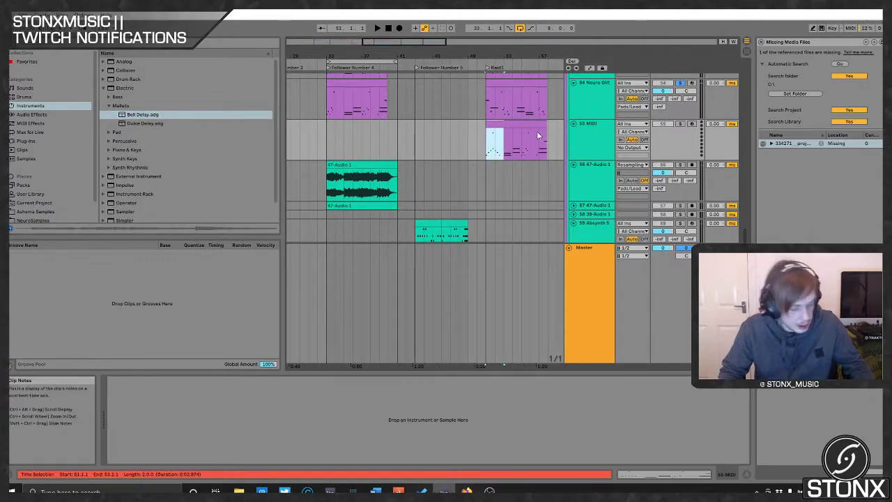
{"action": "key", "text": "ctrl+d"}
{"action": "key", "text": "ctrl+d"}
{"action": "key", "text": "ctrl+d"}
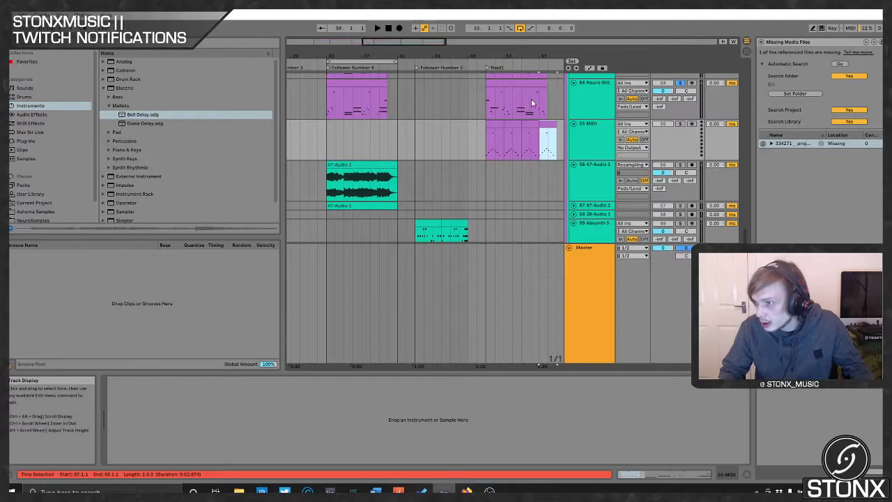
- Duplicate the first four bars of the Raid1 clip on 54 Neuro Glitch to 55.1.1
{"action": "left_click", "coordinate": [531, 99]}
{"action": "scroll", "coordinate": [518, 112], "scroll_direction": "up", "scroll_amount": 3, "text": "ctrl"}
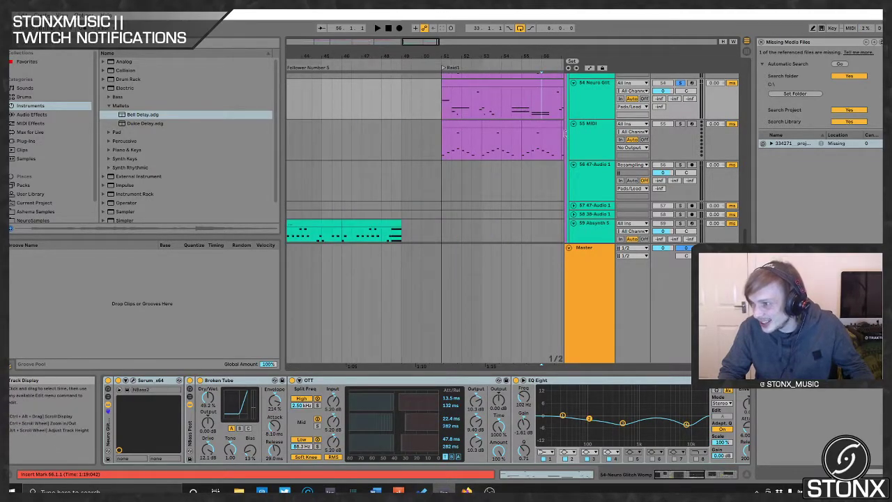
{"action": "scroll", "coordinate": [530, 133], "scroll_direction": "down", "scroll_amount": 3, "text": "ctrl"}
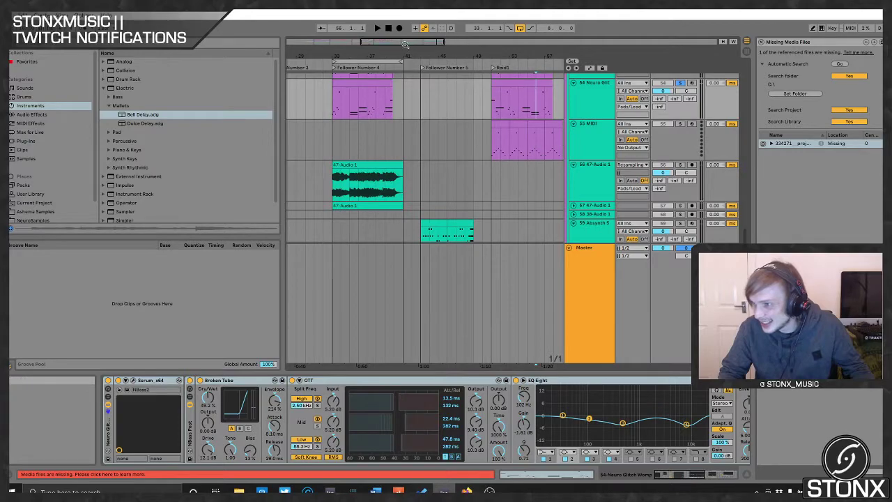
{"action": "scroll", "coordinate": [411, 120], "scroll_direction": "right", "scroll_amount": 5}
{"action": "left_click_drag", "start_coordinate": [416, 113], "coordinate": [506, 101]}
{"action": "scroll", "coordinate": [427, 103], "scroll_direction": "up", "scroll_amount": 2}
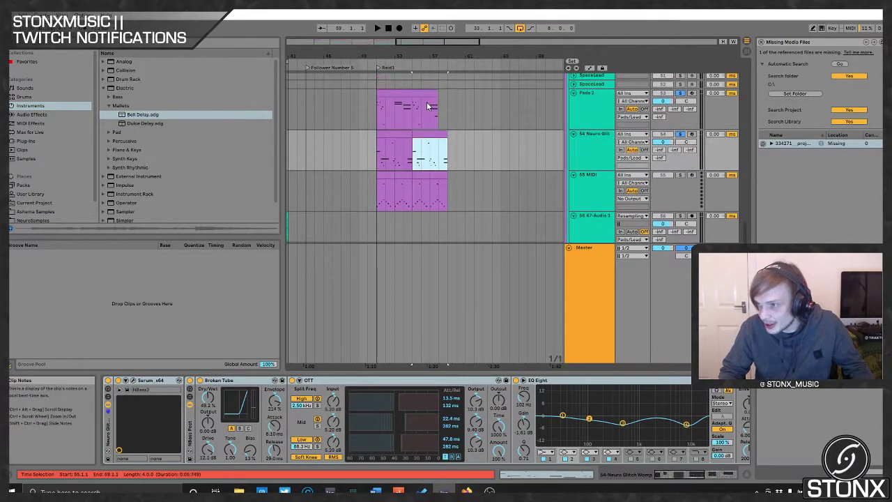
- Duplicate the first four bars of the Pads 2 Raid1 clip to 55.1.1 and reverse the copy's notes
{"action": "left_click", "coordinate": [411, 119]}
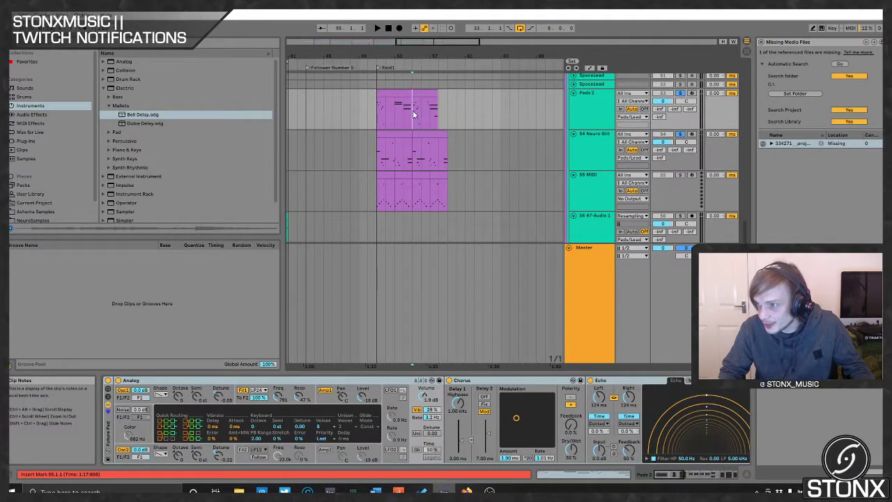
{"action": "left_click_drag", "start_coordinate": [412, 110], "coordinate": [378, 111]}
{"action": "left_click", "coordinate": [437, 112]}
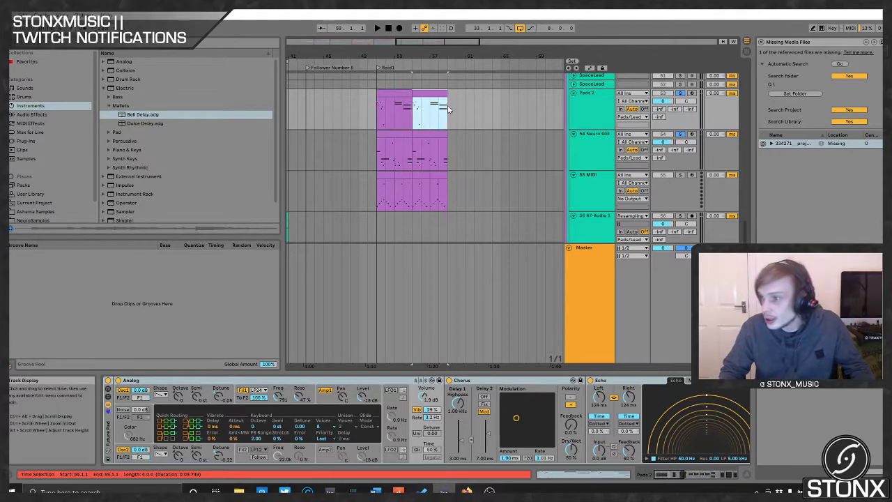
{"action": "key", "text": "shift+Tab"}
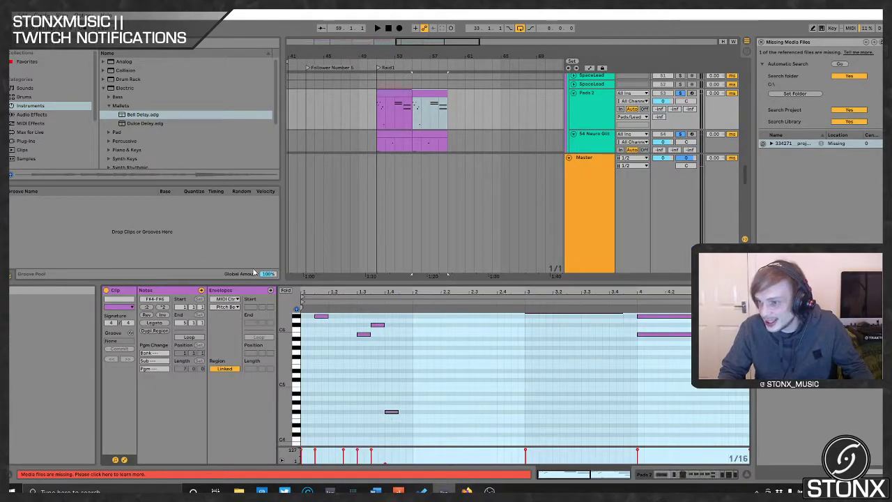
{"action": "left_click", "coordinate": [152, 315]}
{"action": "scroll", "coordinate": [433, 128], "scroll_direction": "down", "scroll_amount": 2}
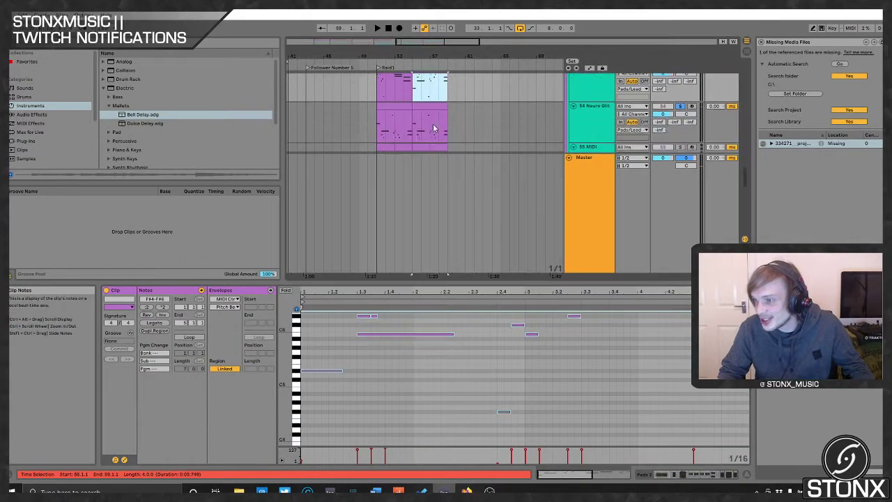
{"action": "scroll", "coordinate": [516, 95], "scroll_direction": "down", "scroll_amount": 1}
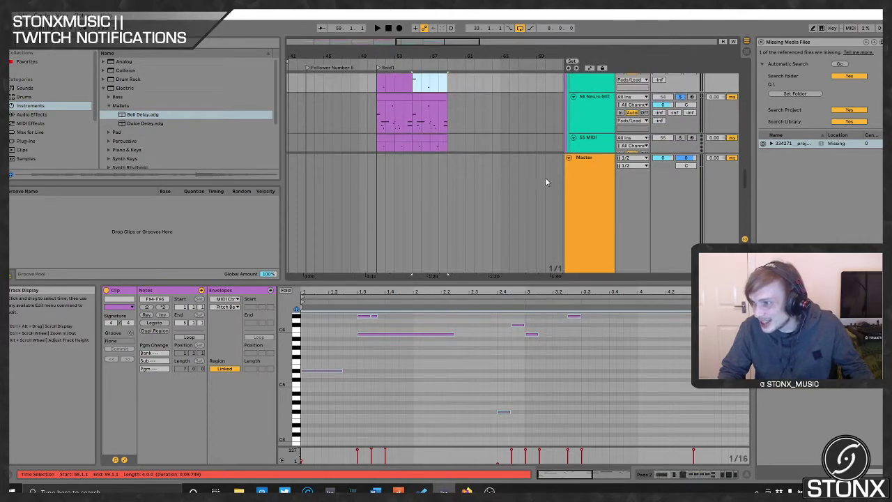
- Enlarge the arrangement area, solo the 55 MIDI track and play back from the Raid1 locator
{"action": "left_click_drag", "start_coordinate": [600, 154], "coordinate": [599, 247]}
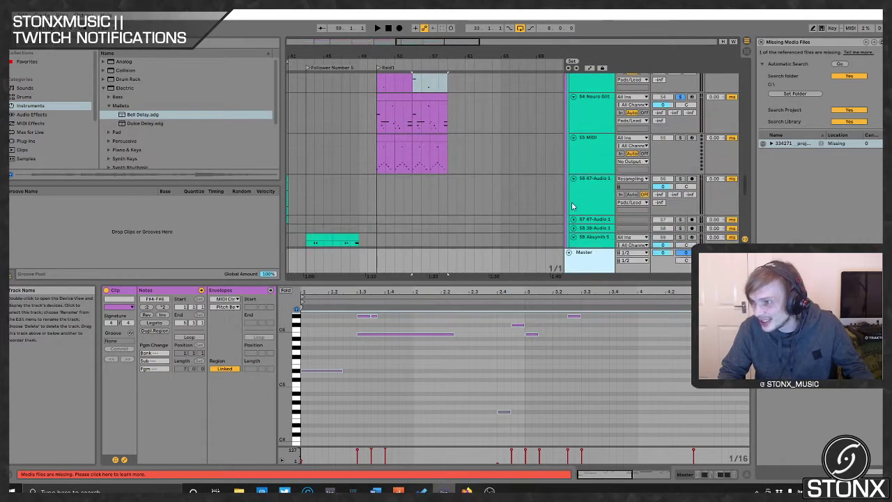
{"action": "scroll", "coordinate": [538, 171], "scroll_direction": "up", "scroll_amount": 1}
{"action": "left_click", "coordinate": [434, 136]}
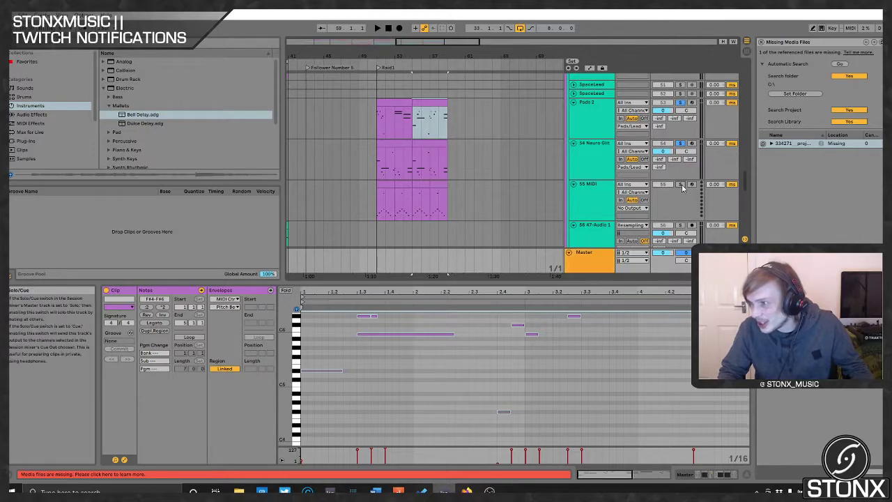
{"action": "left_click", "coordinate": [378, 66]}
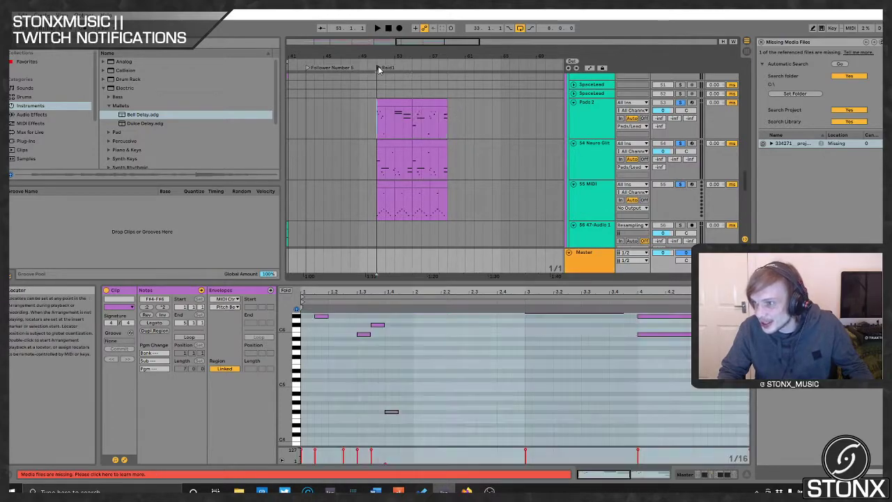
{"action": "key", "text": "space"}
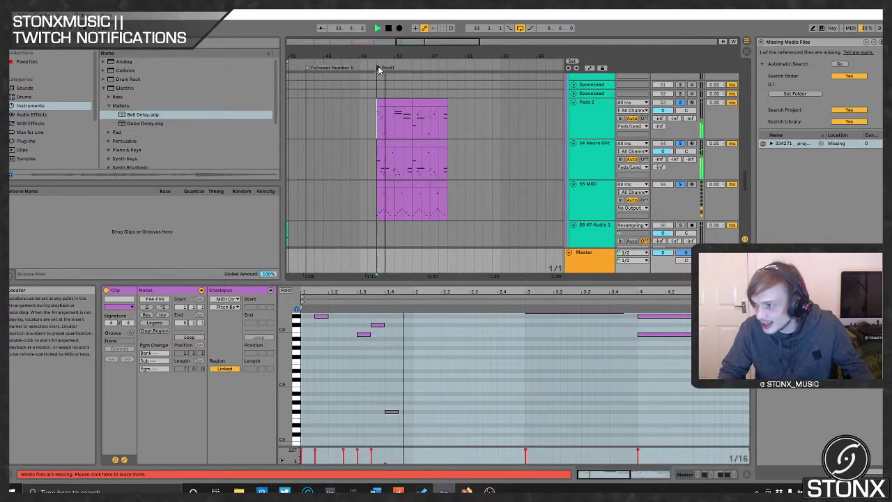
{"action": "key", "text": "space"}
- Load the Bell Delay preset onto the 55 MIDI track and play the section from the Raid1 locator
{"action": "left_click", "coordinate": [594, 198]}
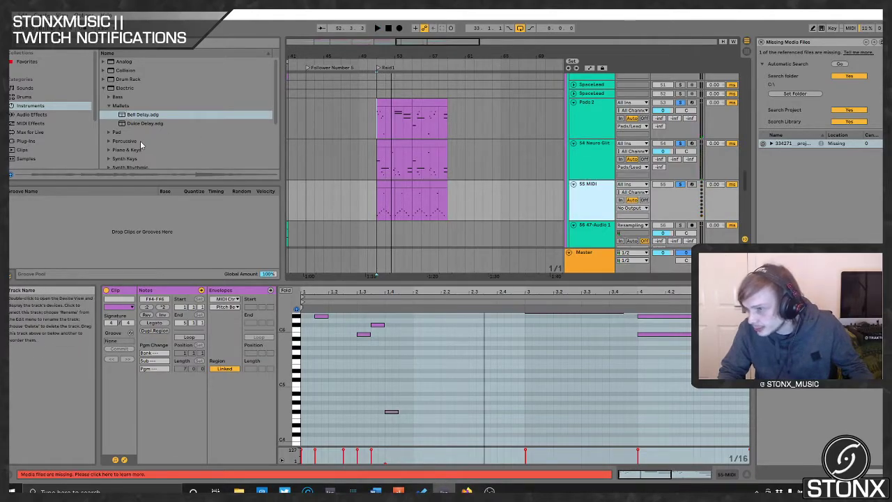
{"action": "left_click_drag", "start_coordinate": [150, 117], "coordinate": [542, 267]}
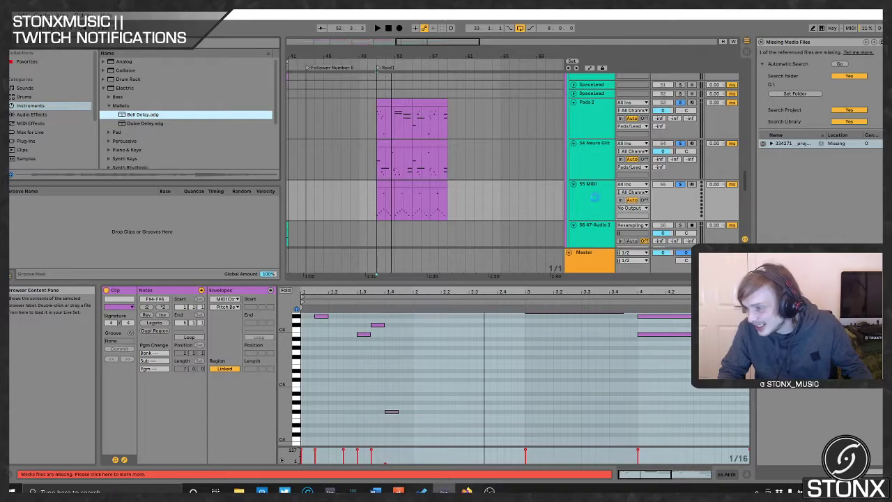
{"action": "left_click_drag", "start_coordinate": [589, 199], "coordinate": [605, 194]}
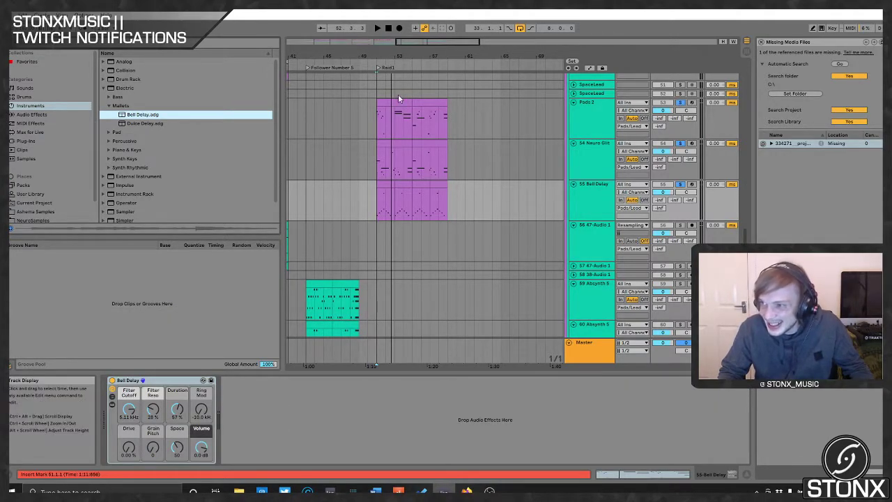
{"action": "left_click", "coordinate": [377, 69]}
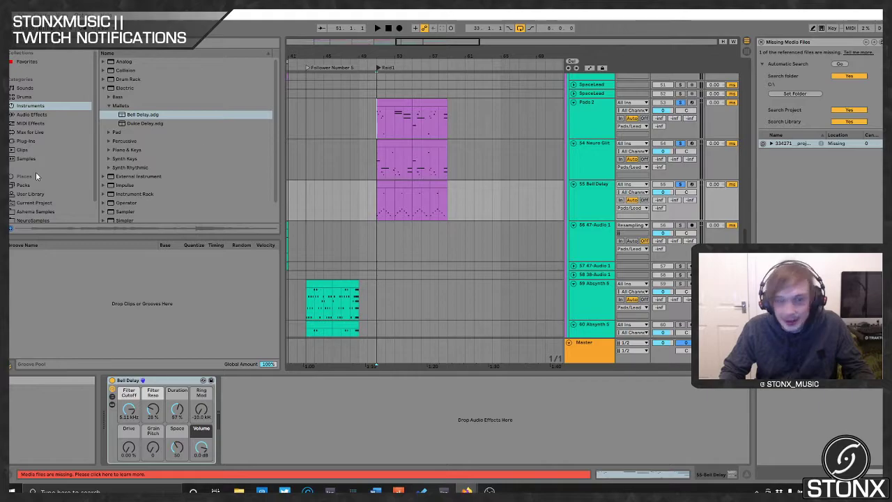
{"action": "double_click", "coordinate": [376, 66]}
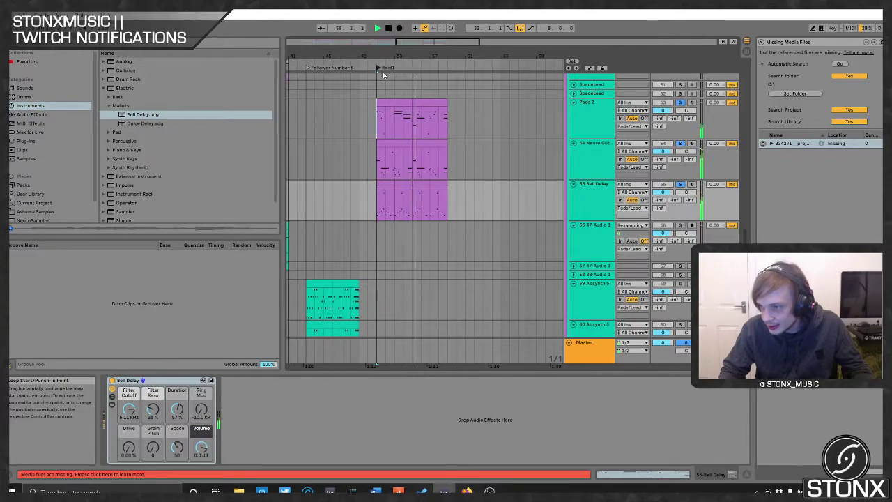
{"action": "key", "text": "space"}
- Audition the first four bars of 54 Neuro Glitch and extend that clip's end to 59.1.1, making it eight bars long
{"action": "left_click_drag", "start_coordinate": [412, 165], "coordinate": [377, 149]}
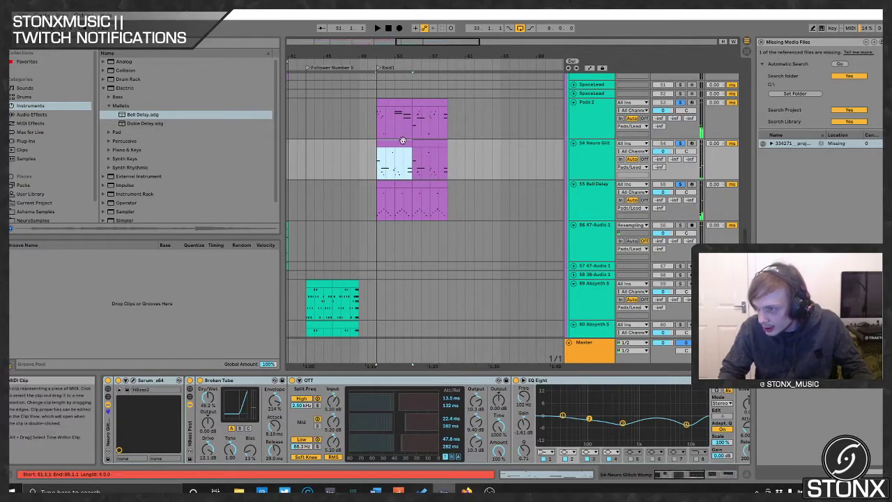
{"action": "key", "text": "space"}
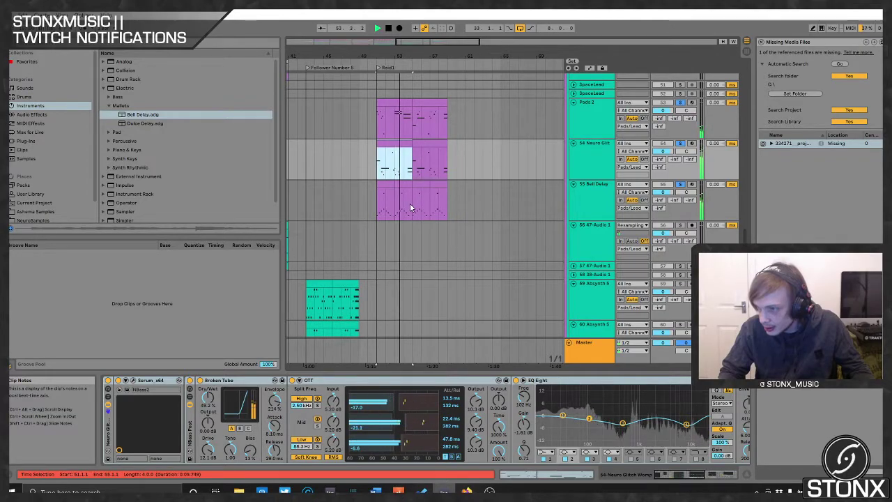
{"action": "double_click", "coordinate": [404, 145]}
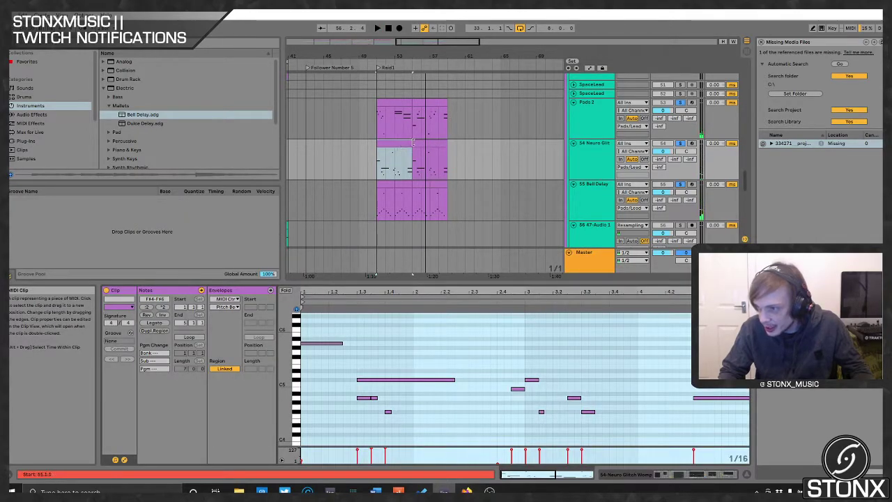
{"action": "left_click_drag", "start_coordinate": [410, 144], "coordinate": [444, 142]}
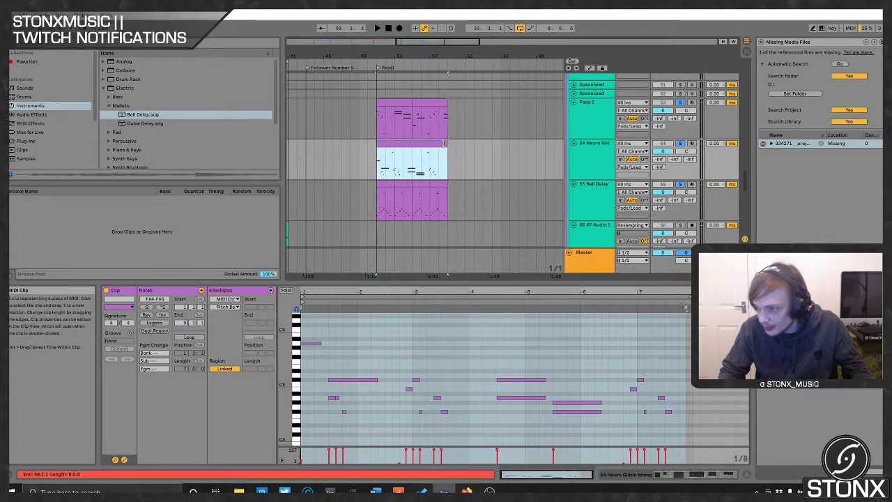
- Move the first short A4 note in the 54 Neuro Glitch clip to 2.3.1
{"action": "double_click", "coordinate": [344, 411]}
{"action": "left_click", "coordinate": [344, 380]}
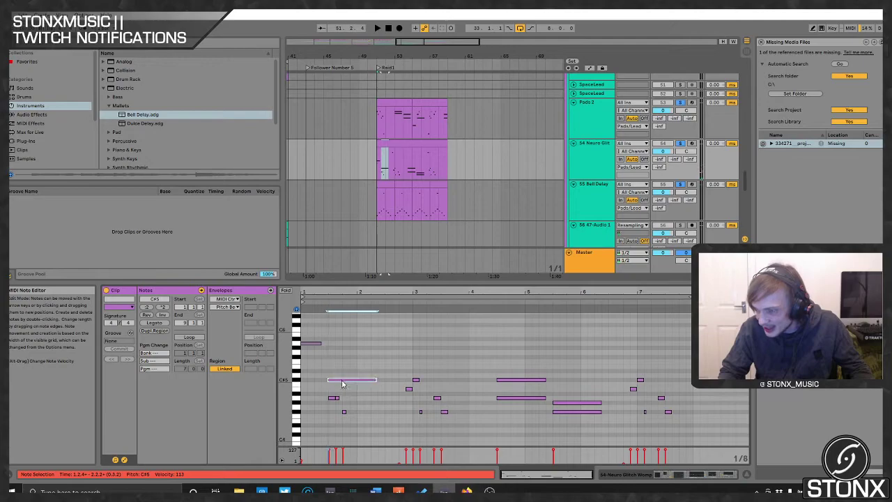
{"action": "left_click", "coordinate": [334, 404]}
{"action": "left_click_drag", "start_coordinate": [335, 401], "coordinate": [391, 403]}
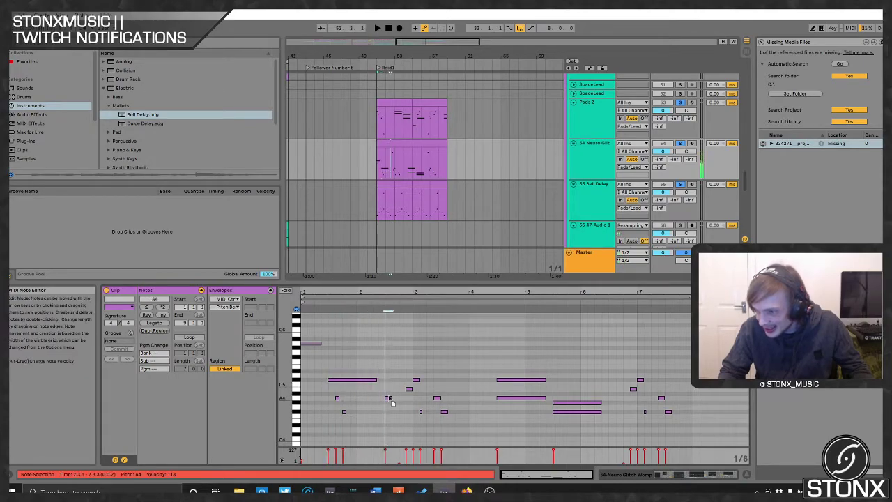
- Delete the short A4 and F#4 notes between 1.3.3 and 1.4.3 in the 54 Neuro Glitch clip and audition the phrase
{"action": "left_click", "coordinate": [335, 410]}
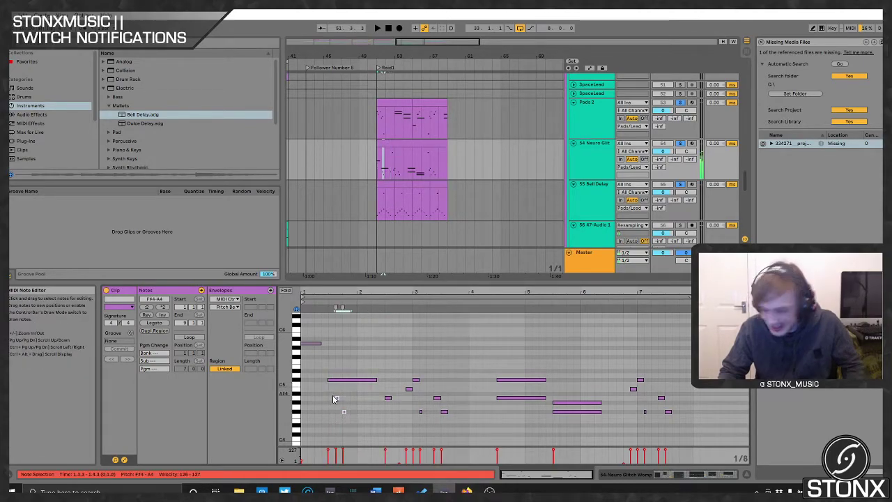
{"action": "key", "text": "space"}
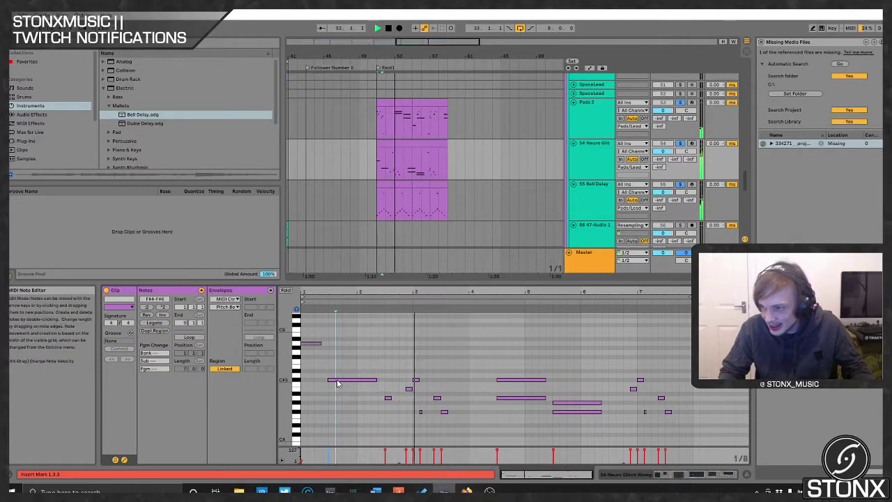
{"action": "left_click", "coordinate": [408, 388]}
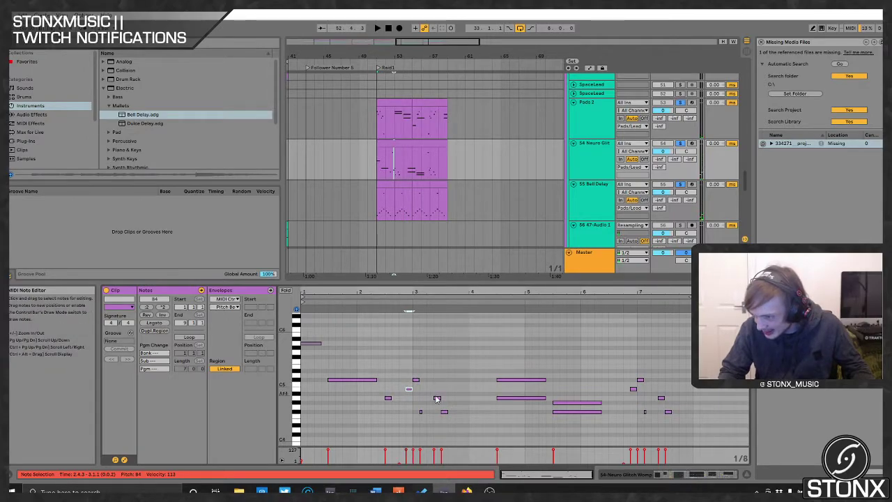
{"action": "left_click_drag", "start_coordinate": [431, 396], "coordinate": [421, 396]}
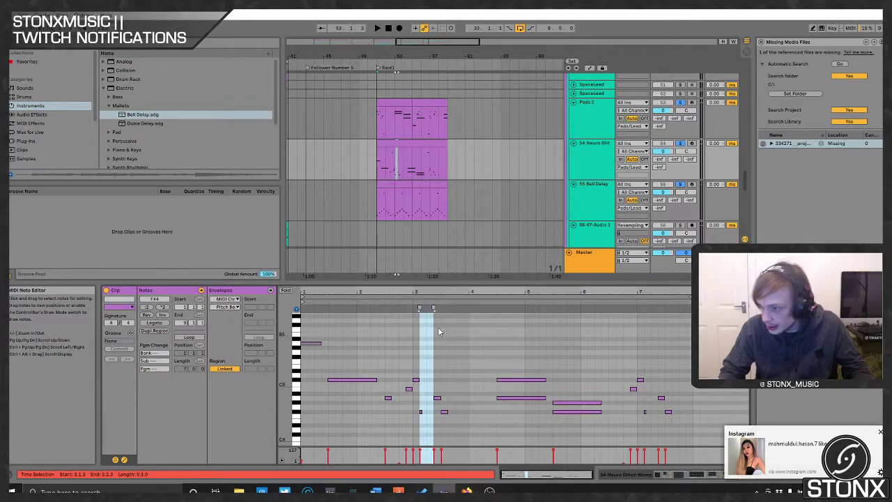
- Enlarge the arrangement area and play back from the Raid1 locator, listening to 55 Bell Delay soloed
{"action": "left_click_drag", "start_coordinate": [398, 282], "coordinate": [398, 372]}
{"action": "left_click", "coordinate": [377, 67]}
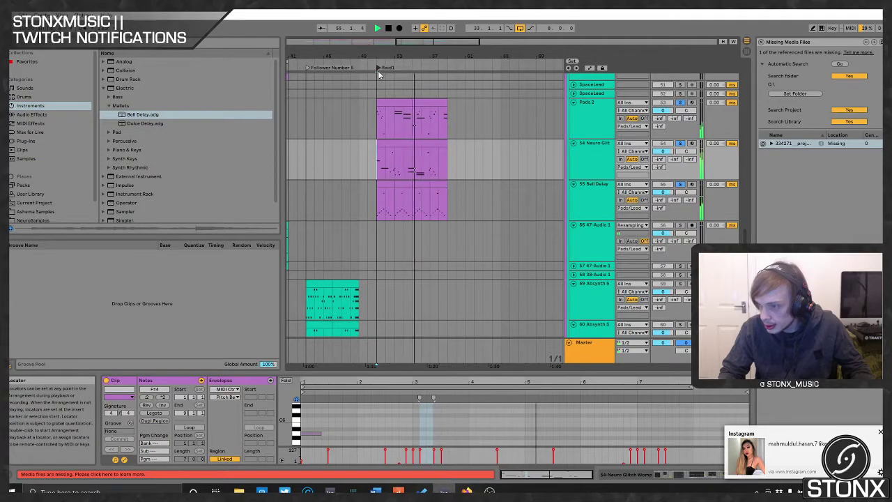
{"action": "key", "text": "space"}
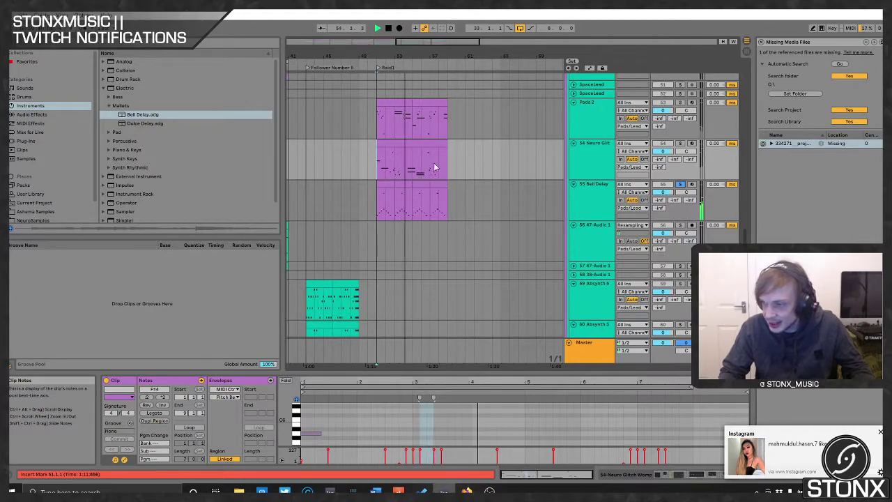
{"action": "left_click", "coordinate": [391, 144]}
{"action": "key", "text": "space"}
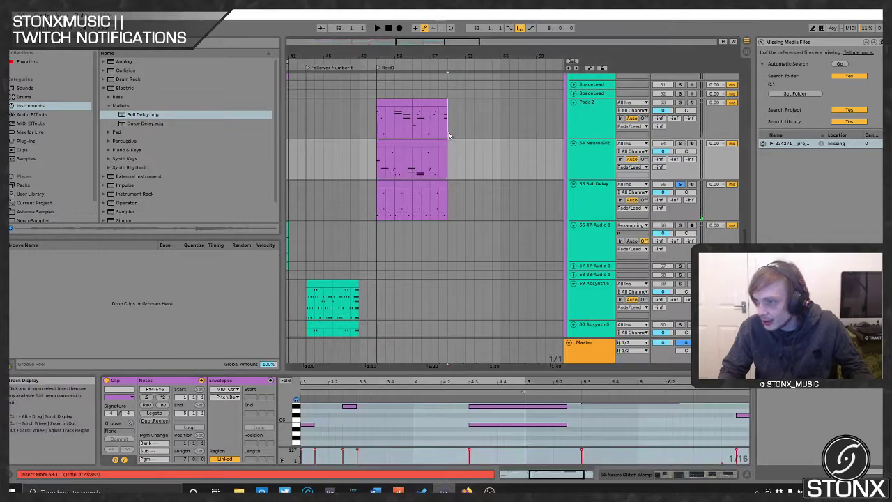
- Delete the eight-bar Pads 2 clip at Raid1 and audition 54 Neuro Glitch soloed together with 55 Bell Delay
{"action": "left_click", "coordinate": [376, 110]}
{"action": "key", "text": "Delete"}
{"action": "left_click", "coordinate": [398, 155]}
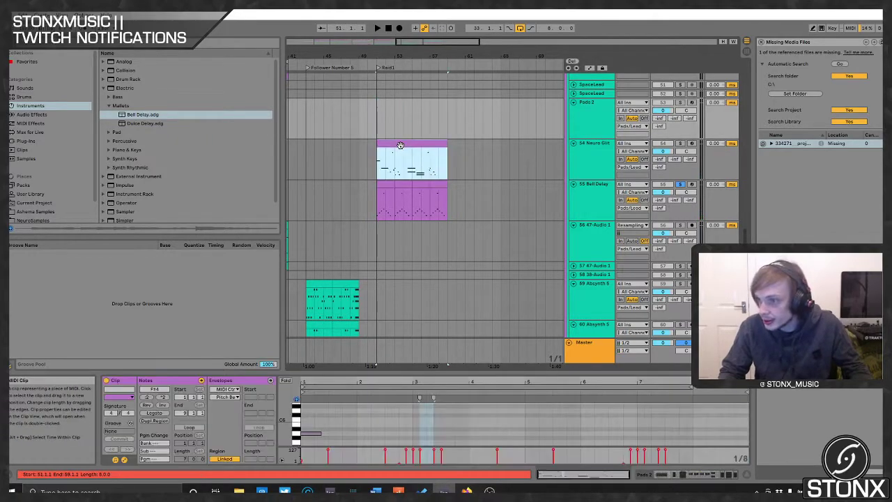
{"action": "left_click_drag", "start_coordinate": [390, 370], "coordinate": [390, 148]}
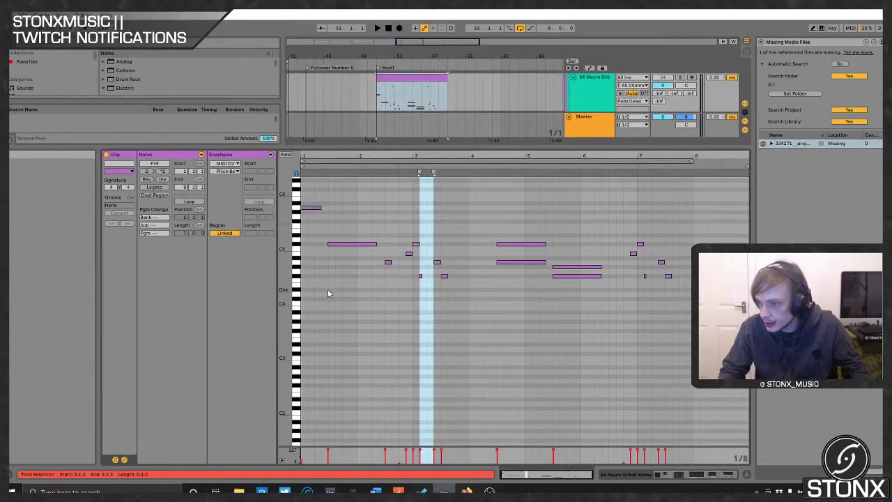
{"action": "key", "text": "space"}
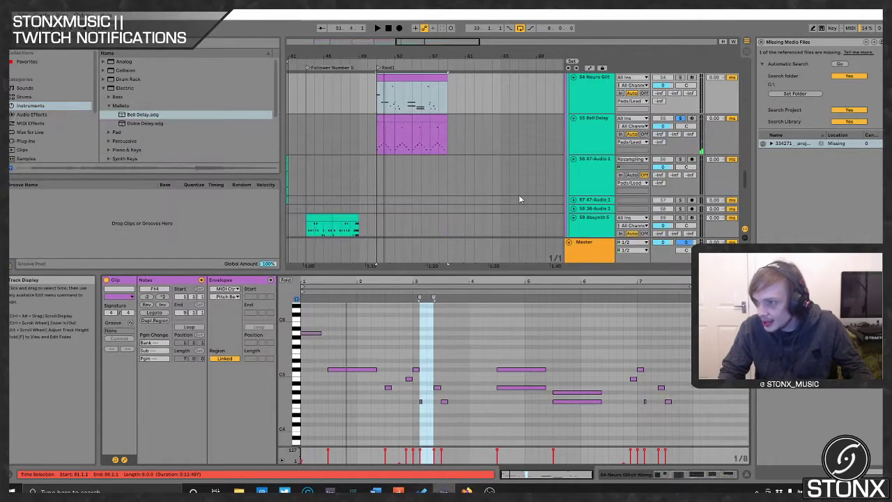
{"action": "left_click", "coordinate": [351, 172]}
{"action": "key", "text": "space"}
- In the 54 Neuro Glitch clip, lengthen the opening A5 note to 1.3.1 and the A4 note at 2.3.1 to 2.4.1
{"action": "left_click", "coordinate": [325, 333]}
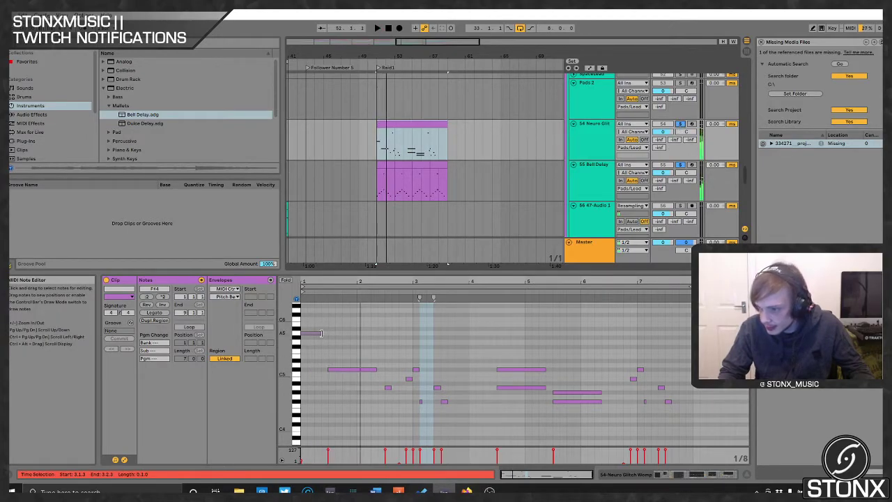
{"action": "key", "text": "space"}
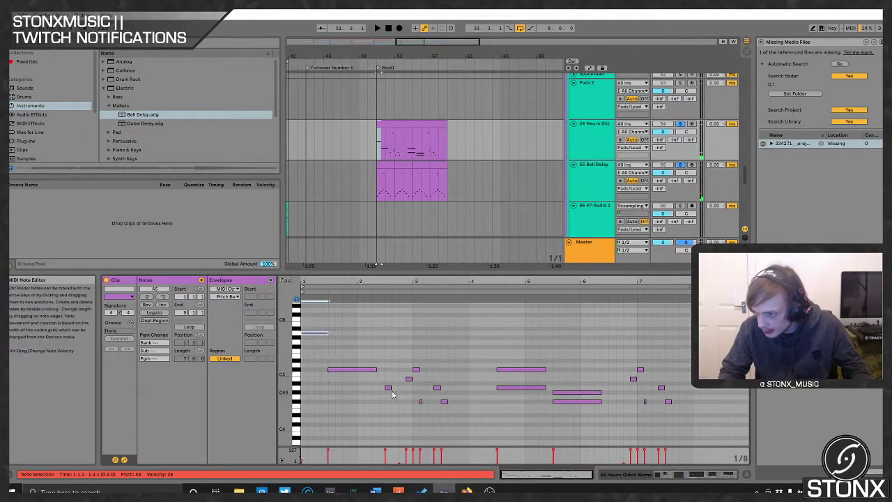
{"action": "key", "text": "space"}
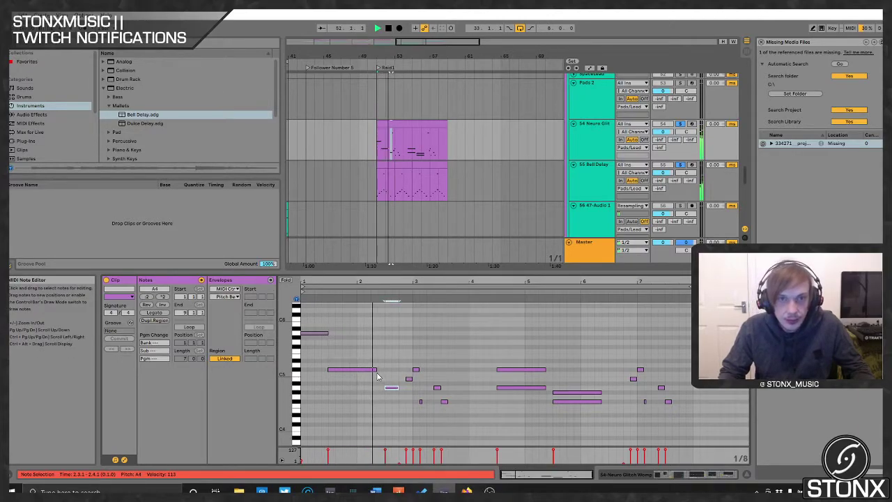
- Lengthen the F#4 note at 3.3.1 to 4.1.1 and the F#4 note at 3.1.3 to 3.2.3, then audition
{"action": "left_click", "coordinate": [444, 401]}
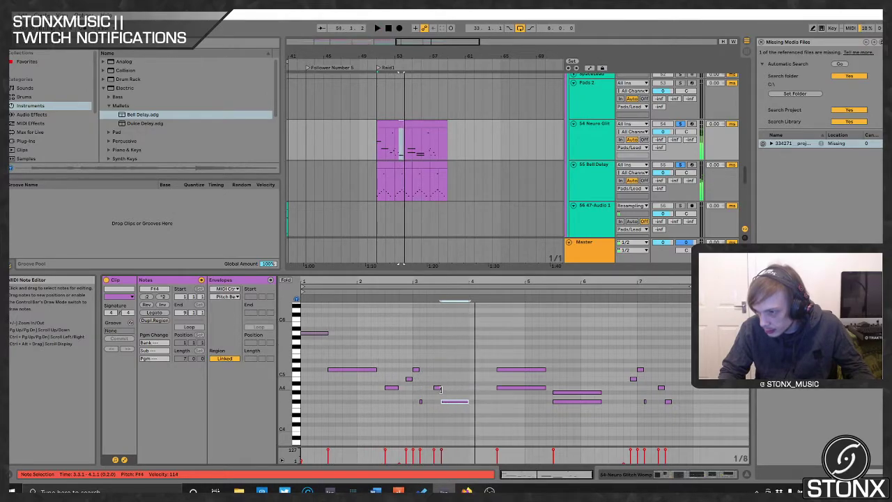
{"action": "left_click", "coordinate": [422, 401]}
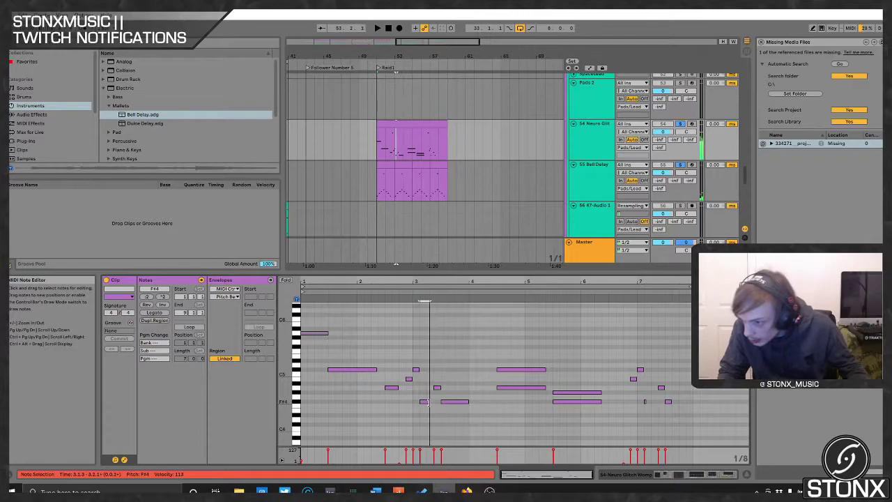
{"action": "key", "text": "space"}
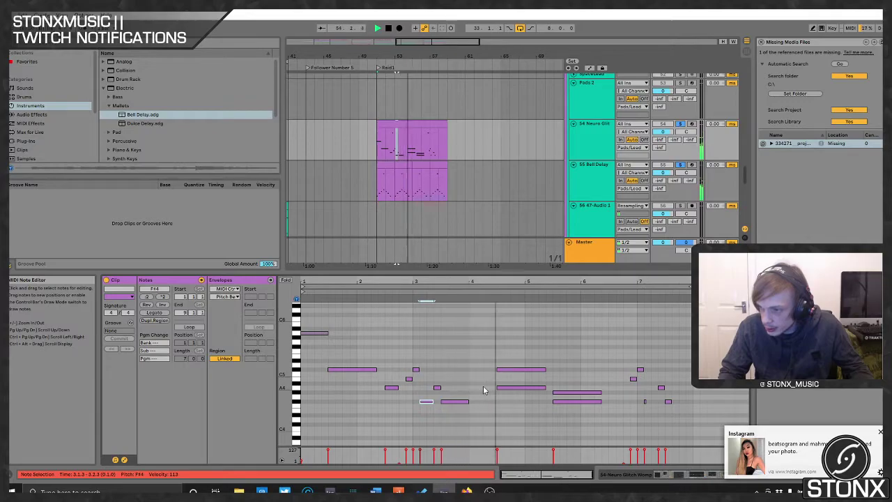
- Move the two long chords in the 54 Neuro Glitch clip two beats earlier, starting them at 4.1.1 and 5.1.1
{"action": "key", "text": "space"}
{"action": "mouse_move", "coordinate": [540, 404]}
{"action": "left_mouse_down"}
{"action": "mouse_move", "coordinate": [507, 365]}
{"action": "mouse_move", "coordinate": [483, 376]}
{"action": "mouse_move", "coordinate": [581, 396]}
{"action": "mouse_move", "coordinate": [541, 406]}
{"action": "left_mouse_up"}
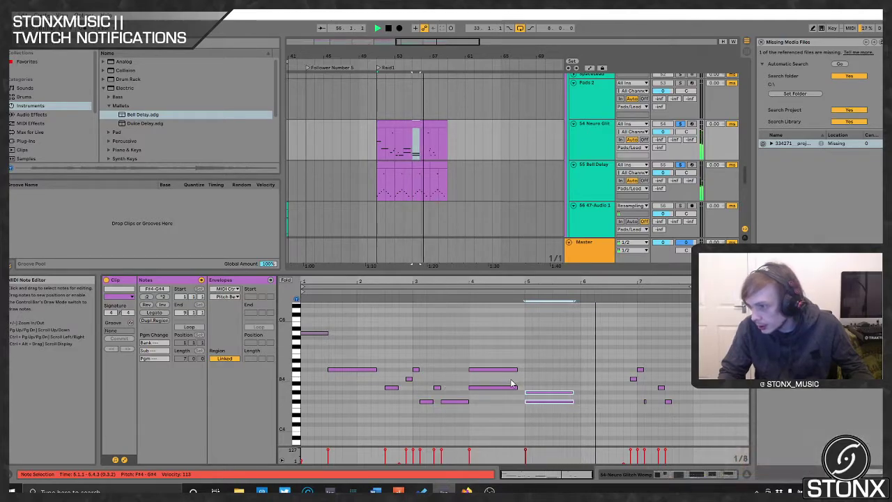
{"action": "key", "text": "space"}
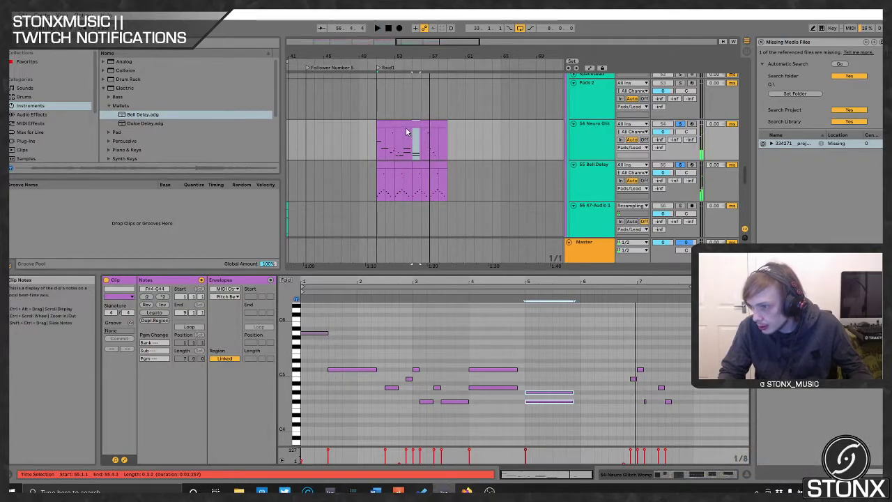
- Delete the 54 Neuro Glitch section from 55.1.1 to 59.1.1 and play the remaining four bars
{"action": "left_click_drag", "start_coordinate": [448, 140], "coordinate": [411, 132]}
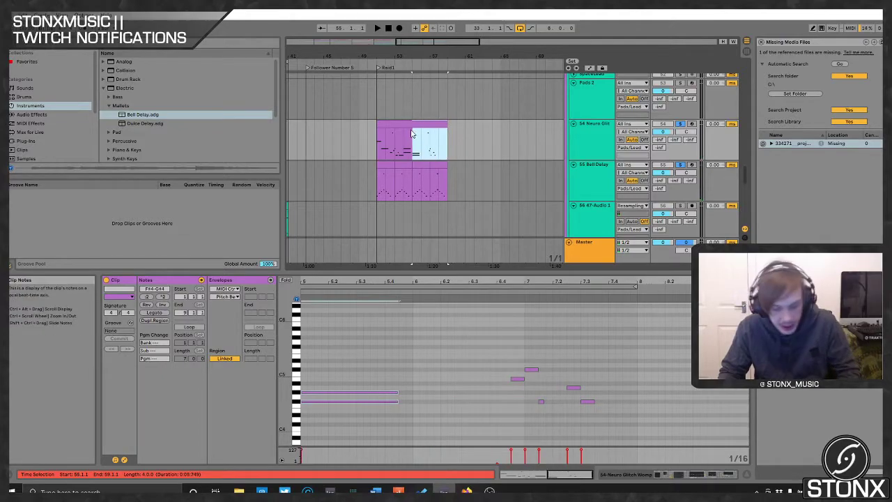
{"action": "key", "text": "Delete"}
{"action": "left_click", "coordinate": [391, 122]}
{"action": "key", "text": "space"}
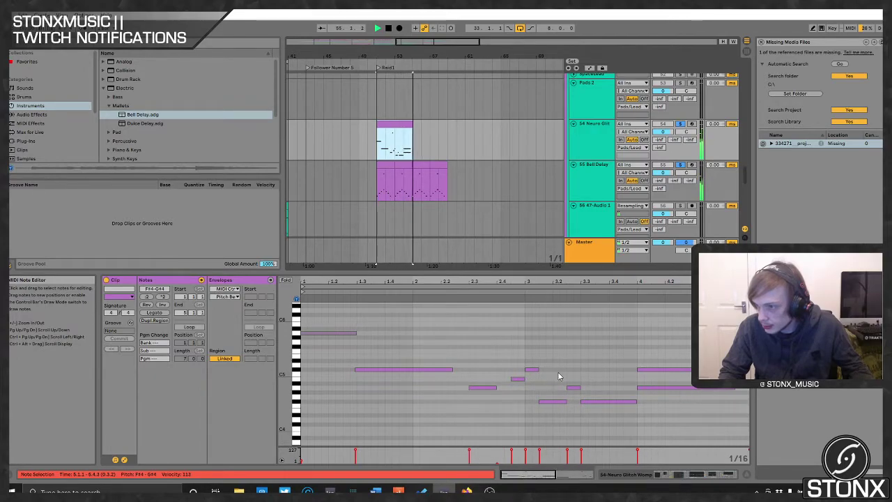
{"action": "key", "text": "space"}
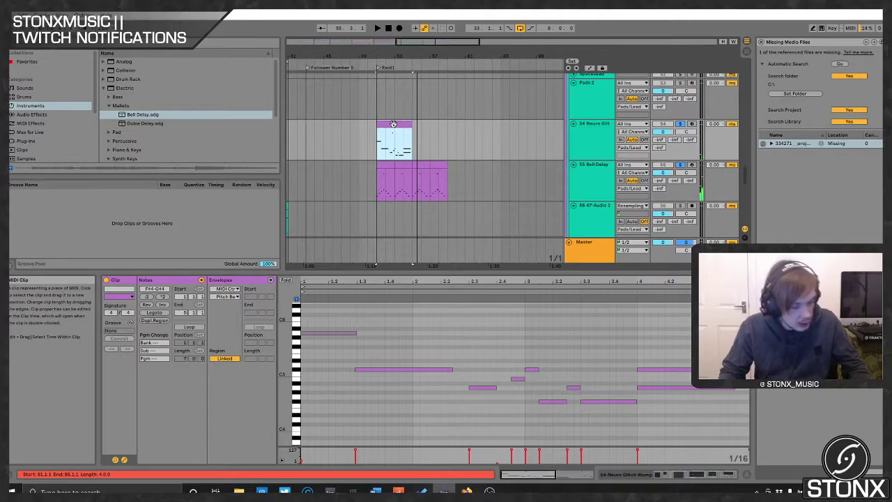
- Duplicate the four-bar 54 Neuro Glitch clip to 55.1.1 and lengthen the copy's A4 and C#5 chord at 4.1.1 to 5.1.1
{"action": "key", "text": "ctrl+d"}
{"action": "key", "text": "space"}
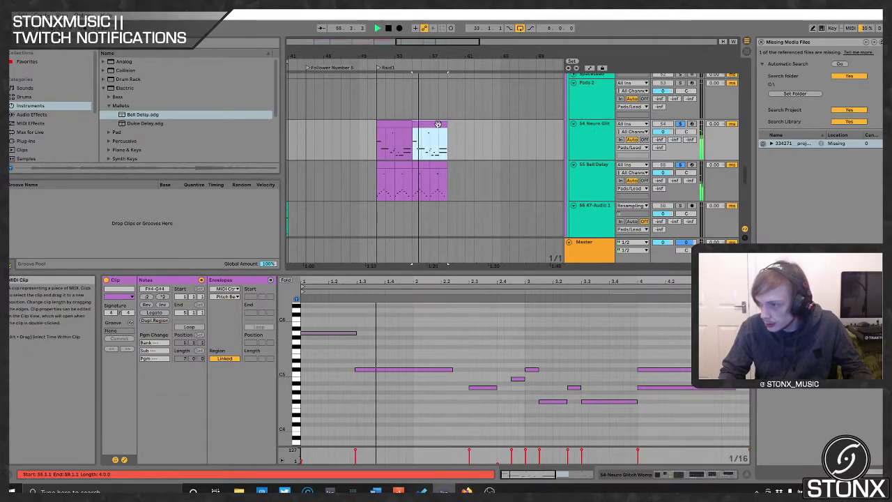
{"action": "left_click_drag", "start_coordinate": [739, 412], "coordinate": [707, 359]}
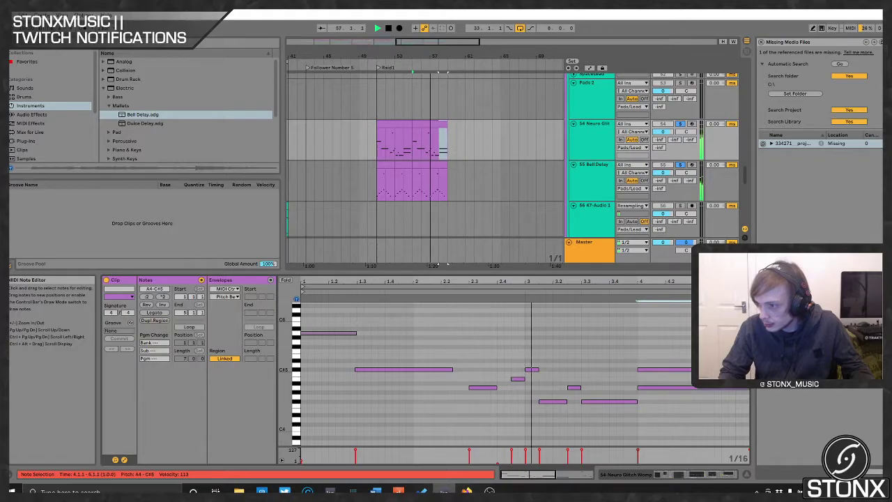
- Add an A4 note from 2.4.1 to 2.4.3 in the last 55 Bell Delay clip and audition the ending
{"action": "left_click", "coordinate": [441, 164]}
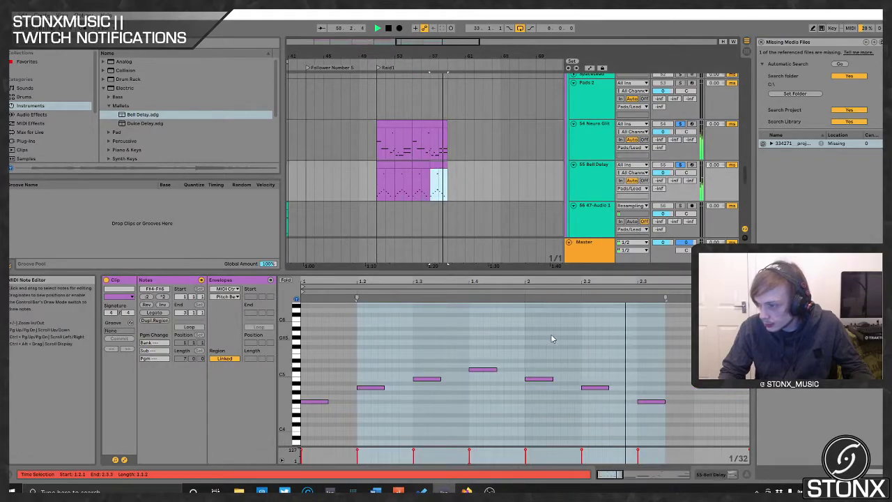
{"action": "scroll", "coordinate": [431, 200], "scroll_direction": "up", "scroll_amount": 3}
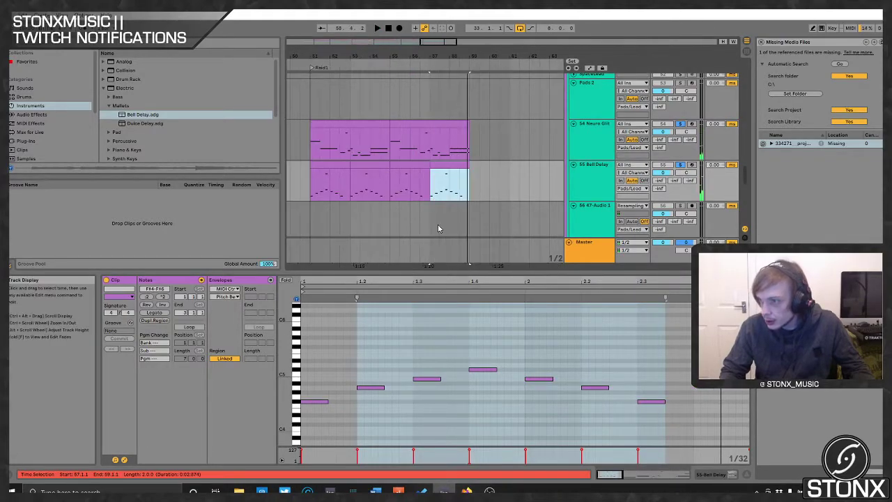
{"action": "left_click", "coordinate": [652, 402]}
{"action": "left_click_drag", "start_coordinate": [655, 406], "coordinate": [692, 391]}
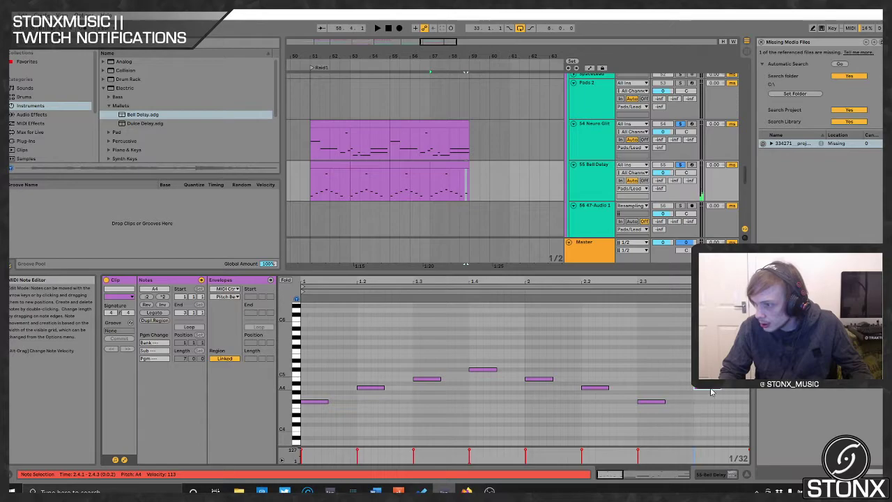
{"action": "key", "text": "space"}
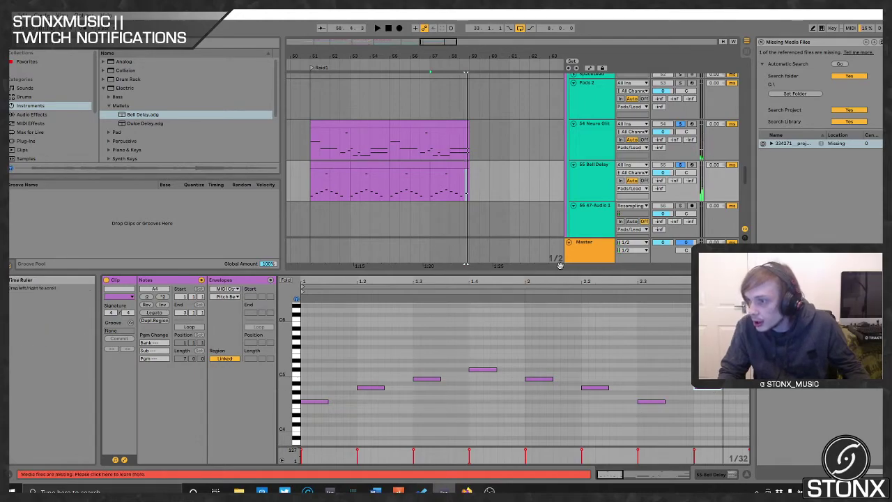
- Extend the arrangement area over the clip editor and make the Master track taller
{"action": "left_click_drag", "start_coordinate": [559, 266], "coordinate": [551, 464]}
{"action": "scroll", "coordinate": [483, 356], "scroll_direction": "down", "scroll_amount": 5}
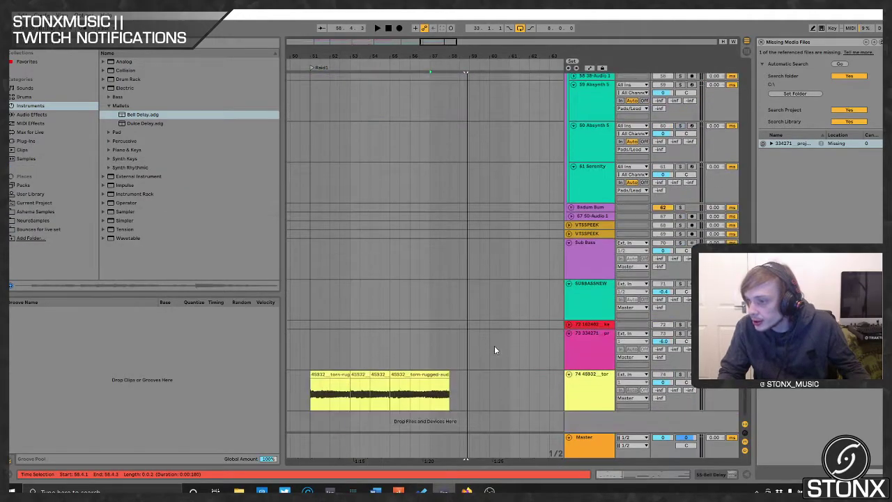
{"action": "left_click", "coordinate": [595, 450]}
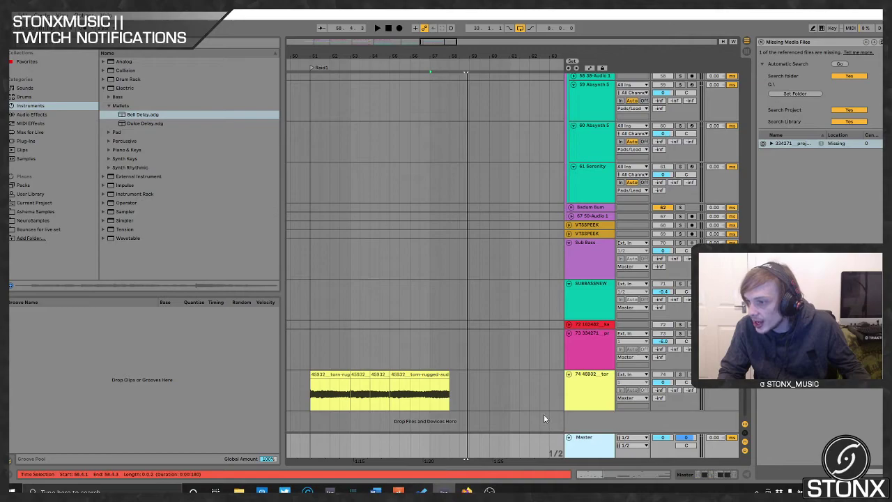
{"action": "left_click", "coordinate": [570, 438]}
{"action": "scroll", "coordinate": [568, 418], "scroll_direction": "up", "scroll_amount": 2}
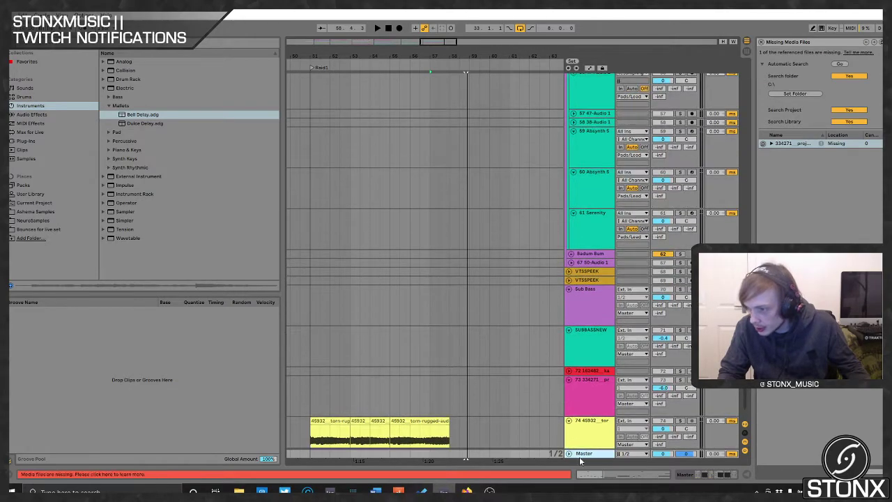
{"action": "left_click", "coordinate": [567, 453]}
{"action": "scroll", "coordinate": [537, 397], "scroll_direction": "down", "scroll_amount": 2}
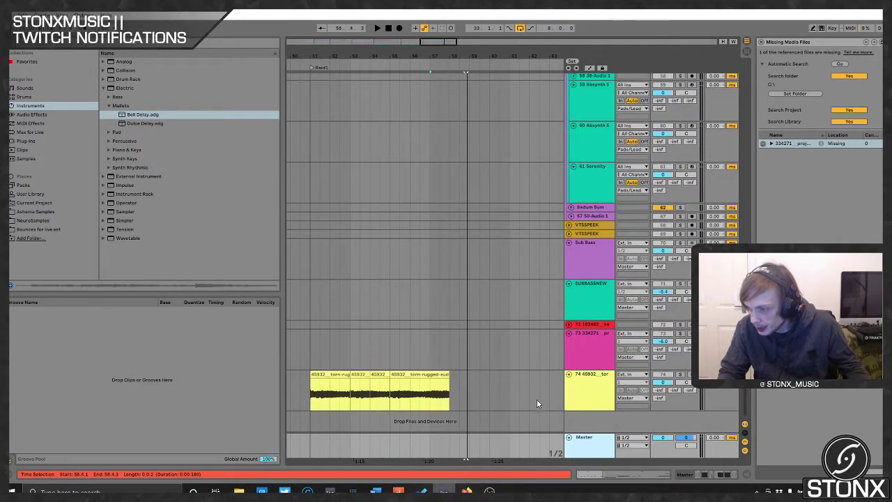
{"action": "left_click_drag", "start_coordinate": [638, 428], "coordinate": [640, 335]}
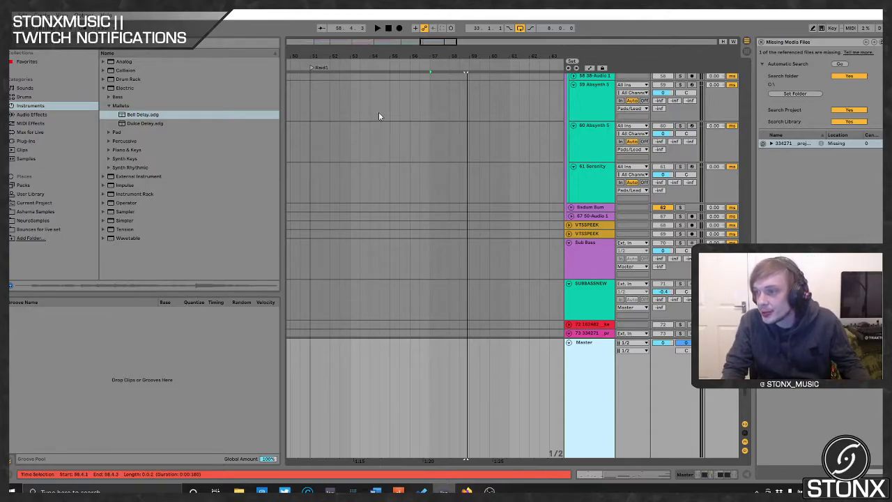
- Look through the Raid1 clips on the tracks from the Drums group down to Sub Bass
{"action": "scroll", "coordinate": [404, 125], "scroll_direction": "up", "scroll_amount": 15}
{"action": "scroll", "coordinate": [411, 96], "scroll_direction": "up", "scroll_amount": 8}
{"action": "scroll", "coordinate": [474, 85], "scroll_direction": "down", "scroll_amount": 8}
{"action": "left_click", "coordinate": [481, 87]}
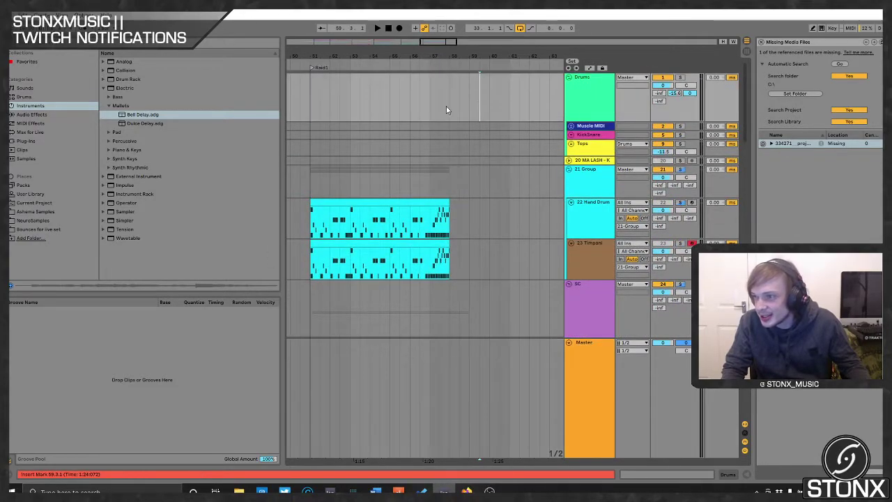
{"action": "scroll", "coordinate": [418, 105], "scroll_direction": "down", "scroll_amount": 10}
{"action": "scroll", "coordinate": [312, 149], "scroll_direction": "up", "scroll_amount": 5}
{"action": "scroll", "coordinate": [345, 144], "scroll_direction": "down", "scroll_amount": 8}
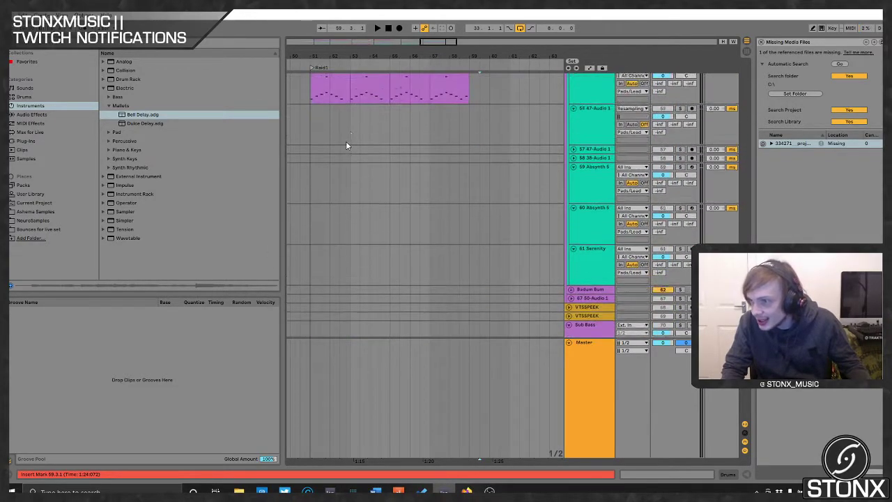
{"action": "scroll", "coordinate": [352, 140], "scroll_direction": "up", "scroll_amount": 2}
{"action": "scroll", "coordinate": [346, 152], "scroll_direction": "up", "scroll_amount": 1}
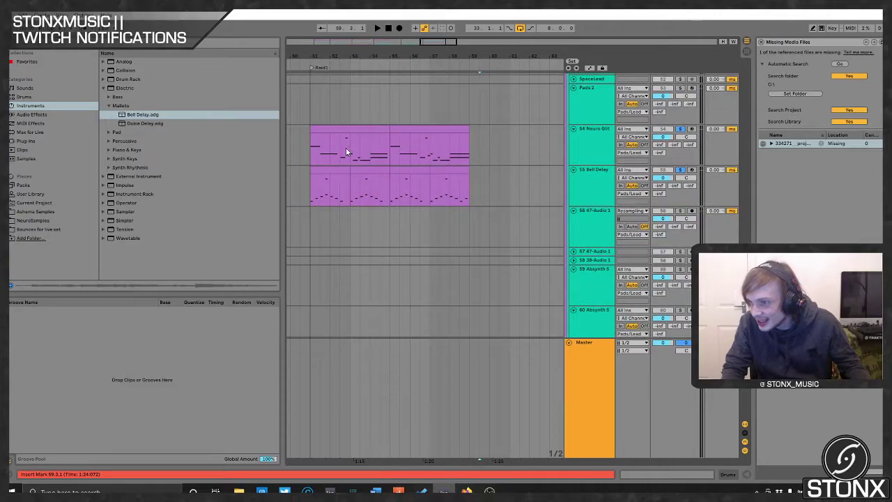
- Play the music from the Raid1 locator and show the Master track's Utility Gain automation
{"action": "left_click", "coordinate": [312, 68]}
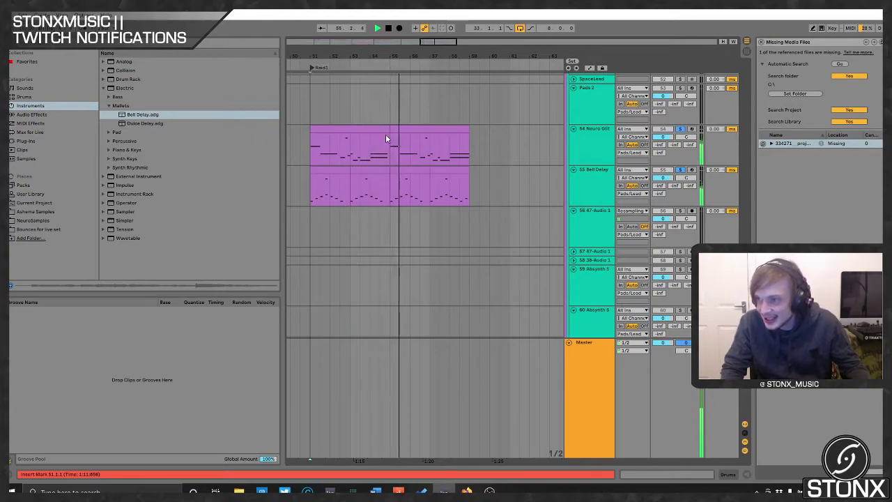
{"action": "scroll", "coordinate": [495, 291], "scroll_direction": "down", "scroll_amount": 10}
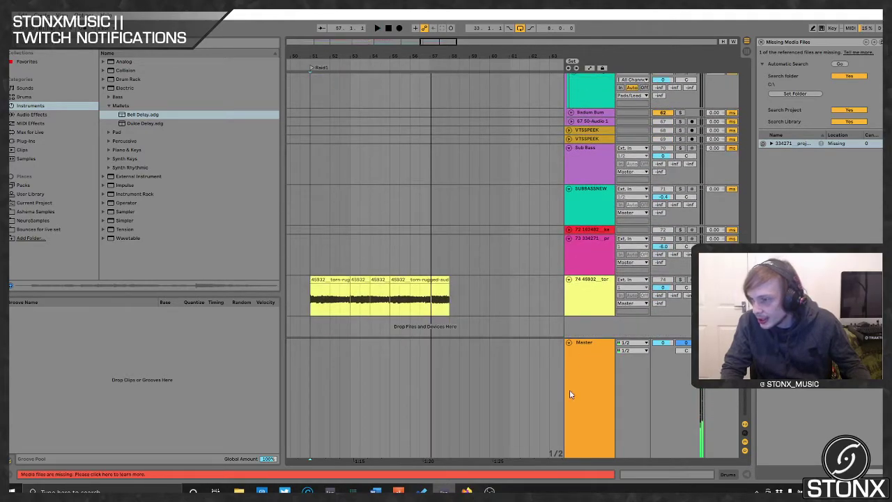
{"action": "left_click", "coordinate": [582, 370]}
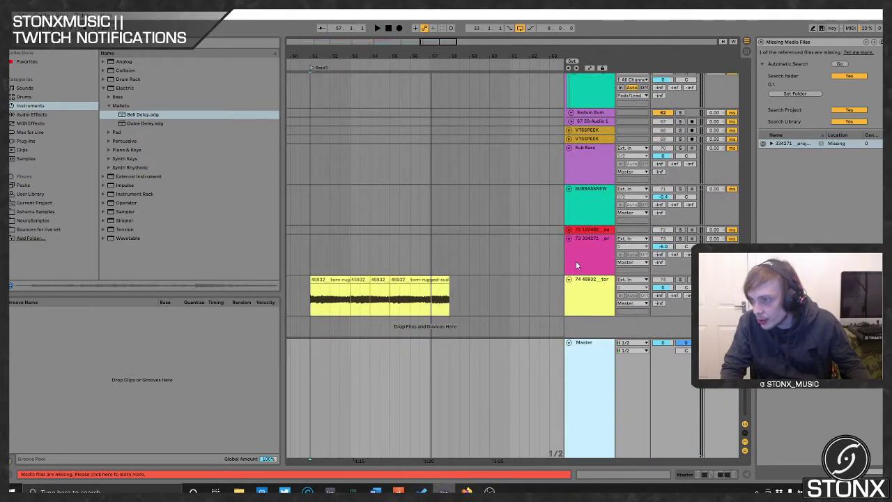
{"action": "left_click", "coordinate": [589, 68]}
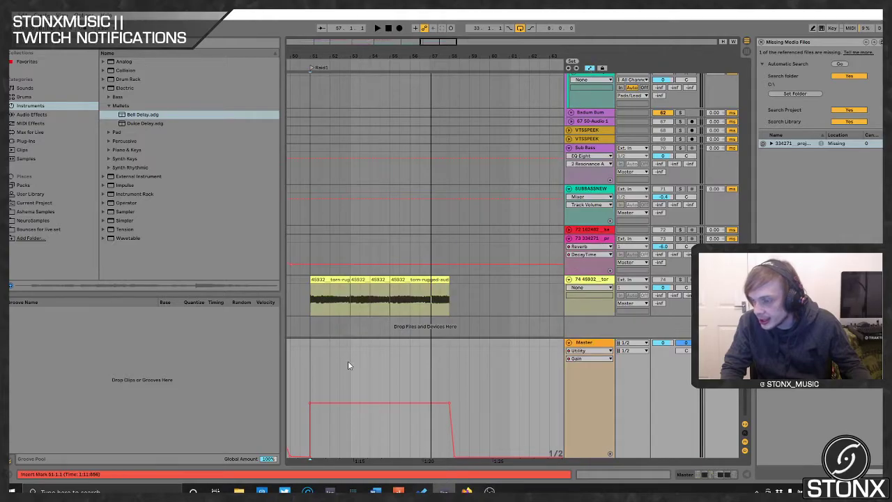
- Shift the Raid1 fade-out in the Master's Gain automation to run from just after bar 58 to -inf dB at bar 59, and audition it
{"action": "left_click_drag", "start_coordinate": [447, 402], "coordinate": [430, 402]}
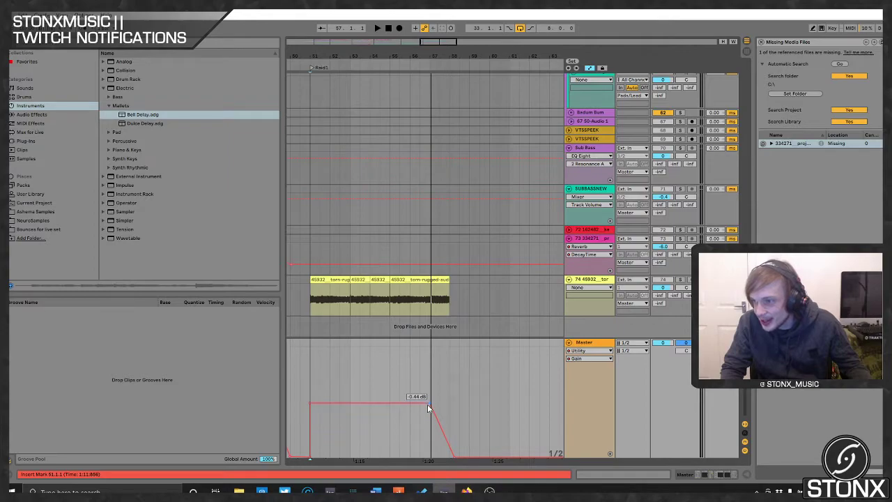
{"action": "left_click_drag", "start_coordinate": [431, 403], "coordinate": [453, 402]}
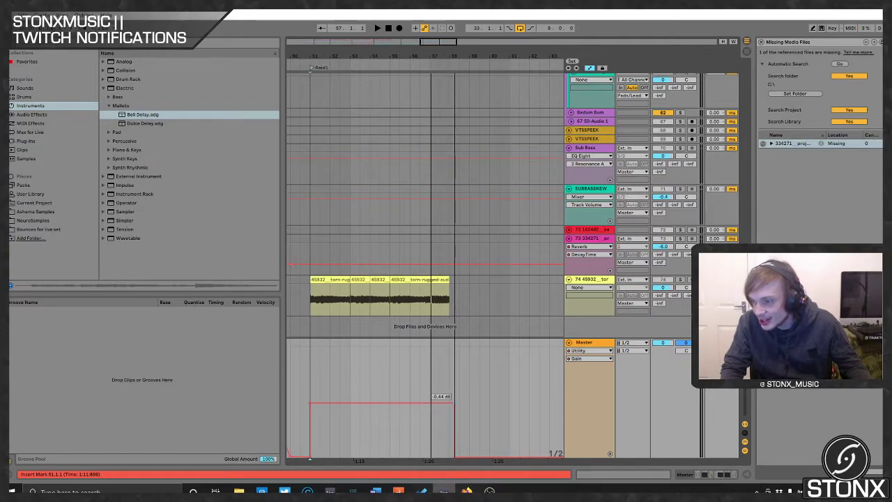
{"action": "left_click_drag", "start_coordinate": [455, 459], "coordinate": [470, 459]}
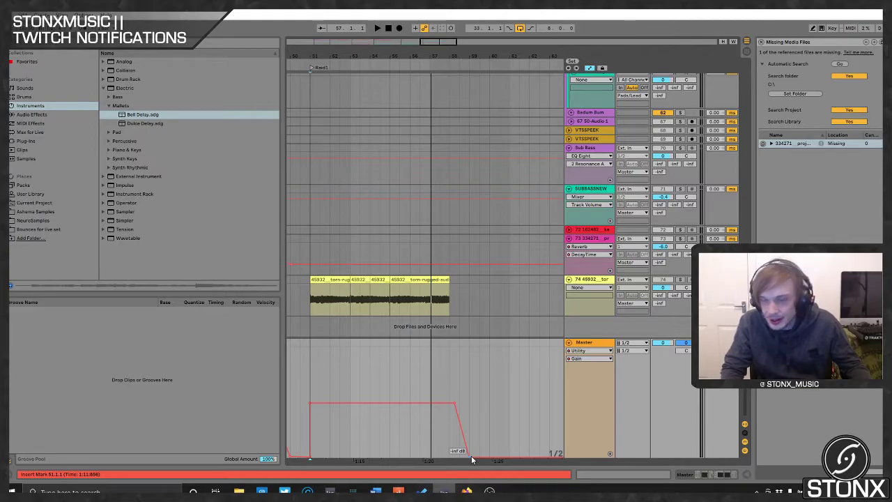
{"action": "left_click", "coordinate": [311, 68]}
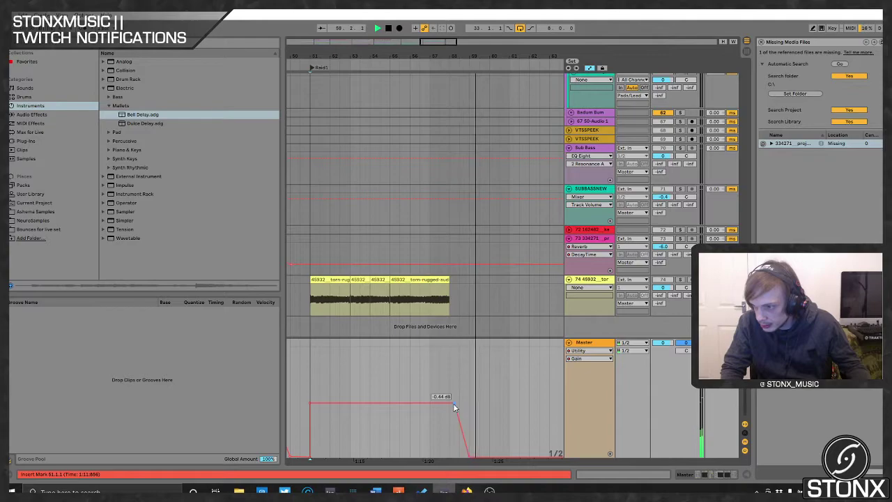
- Search the browser's Ashema Samples for risers and open the 03 Fx folder of Jon Sine - Elements 2
{"action": "scroll", "coordinate": [430, 357], "scroll_direction": "up", "scroll_amount": 10}
{"action": "scroll", "coordinate": [448, 367], "scroll_direction": "up", "scroll_amount": 5}
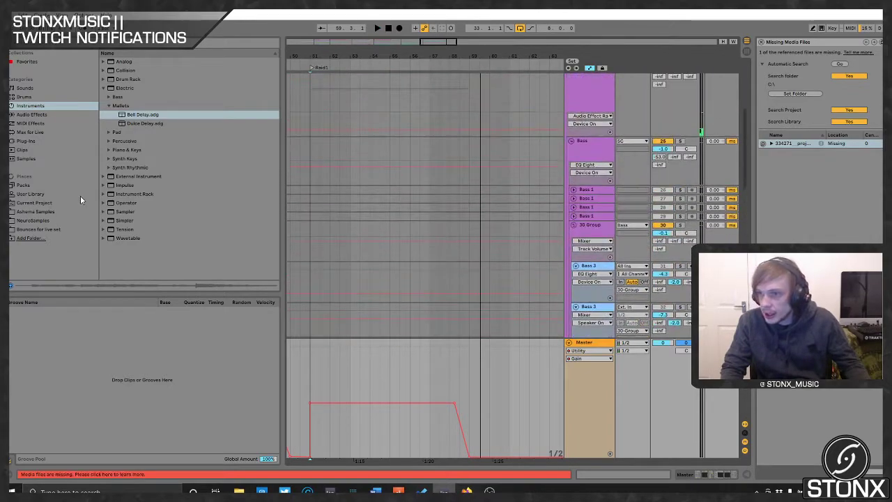
{"action": "left_click", "coordinate": [34, 203]}
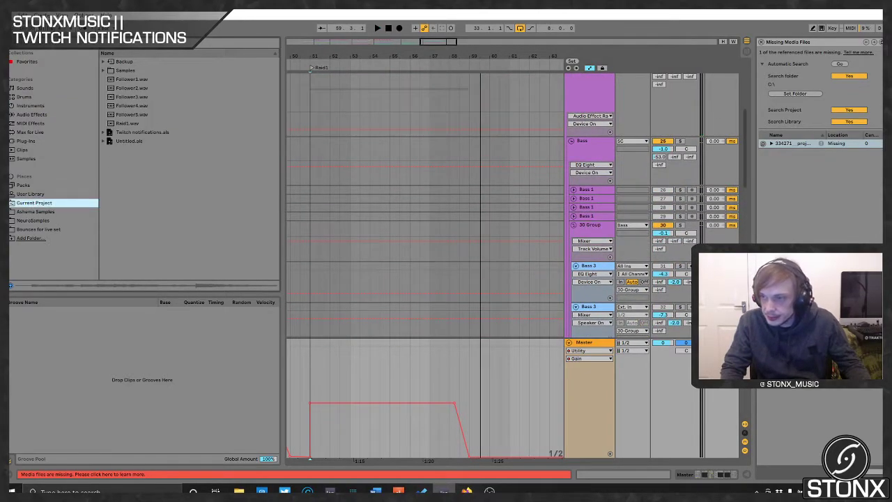
{"action": "key", "text": "ctrl+f"}
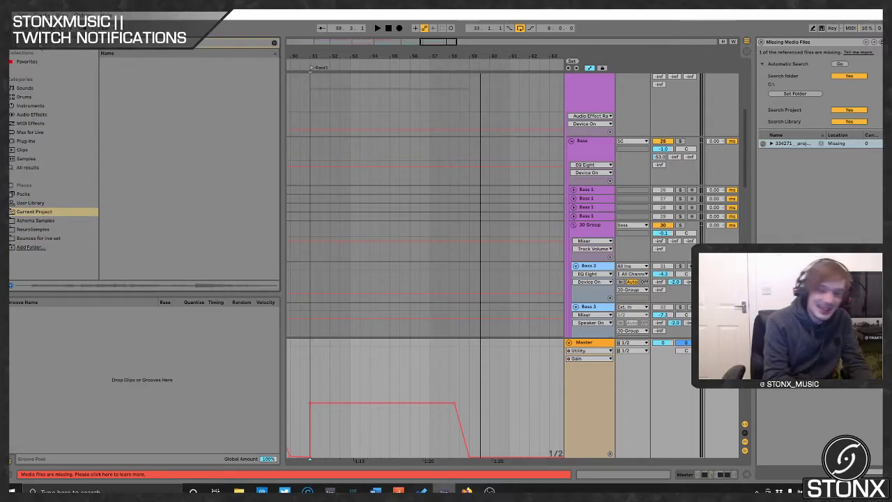
{"action": "left_click", "coordinate": [35, 220]}
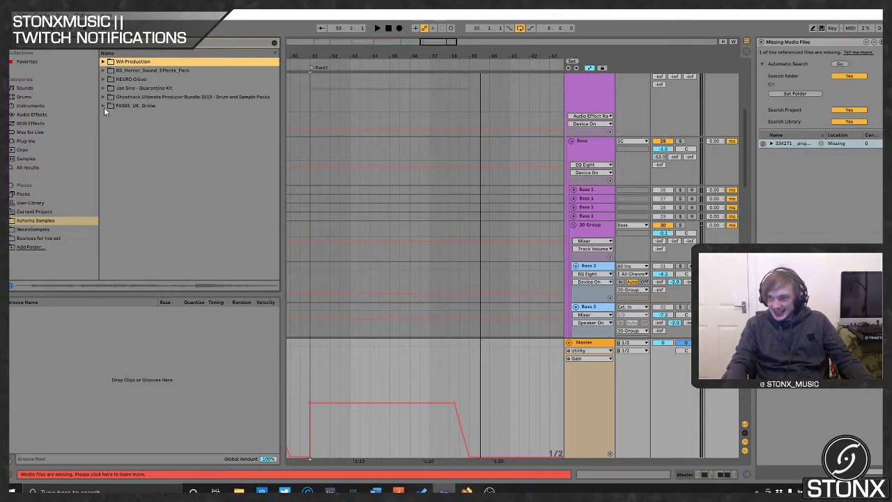
{"action": "left_click", "coordinate": [134, 89]}
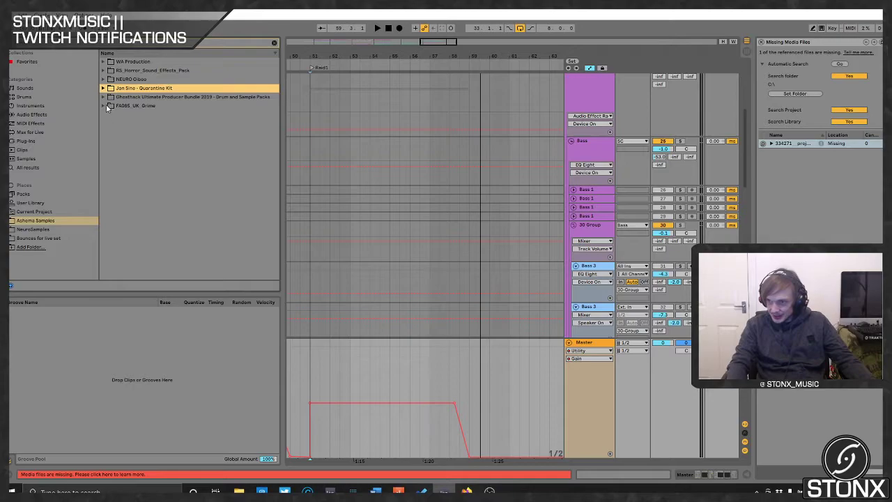
{"action": "left_click", "coordinate": [103, 88]}
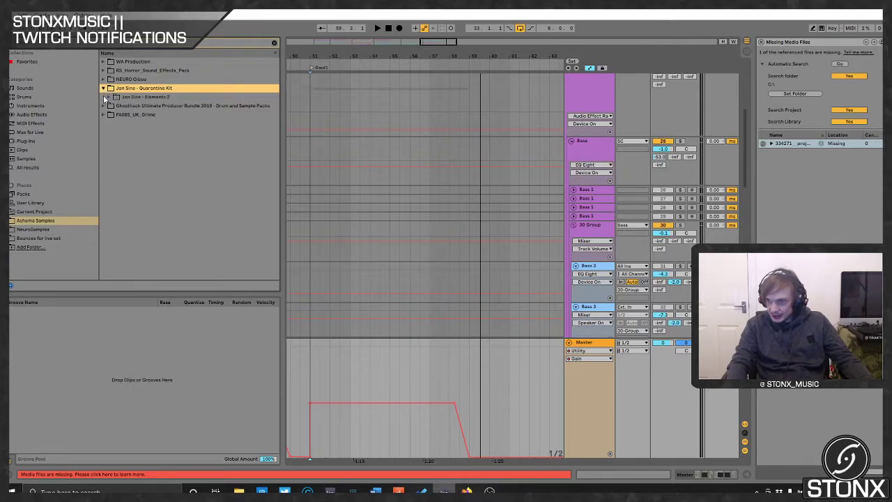
{"action": "left_click", "coordinate": [105, 97]}
{"action": "left_click", "coordinate": [114, 106]}
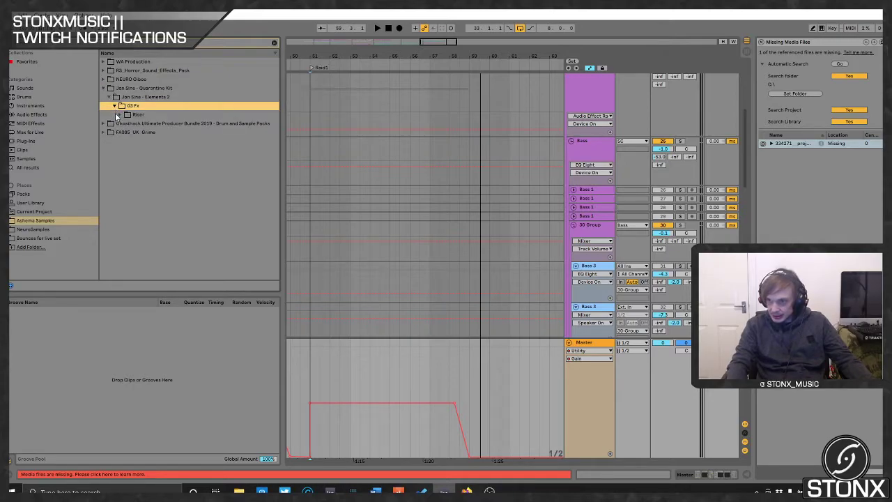
{"action": "left_click", "coordinate": [117, 115]}
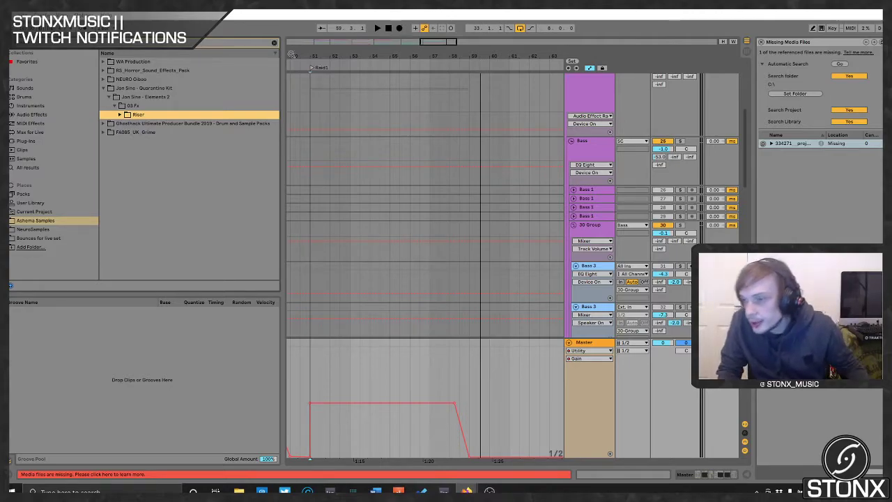
- Open the Riser folder and preview its uplifter samples, including Uplifter 08 and Uplifter 06
{"action": "left_click", "coordinate": [121, 115]}
{"action": "key", "text": "Down"}
{"action": "key", "text": "Down"}
{"action": "key", "text": "Down"}
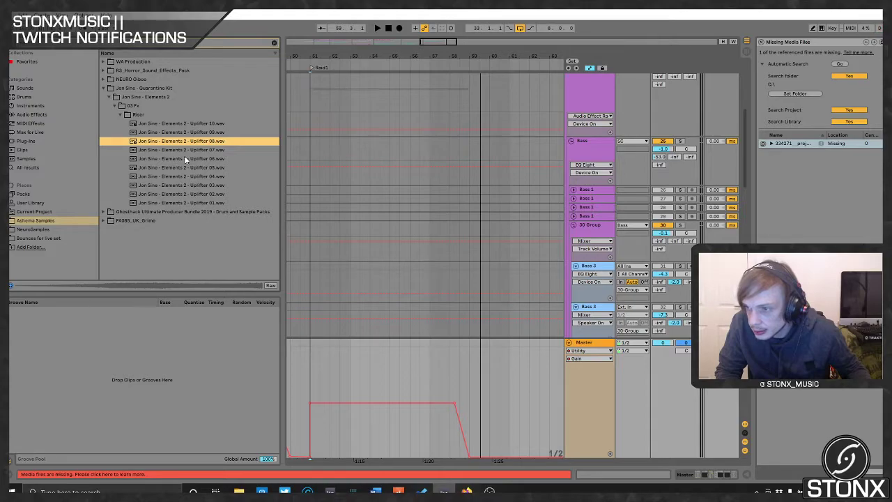
{"action": "left_click", "coordinate": [184, 158]}
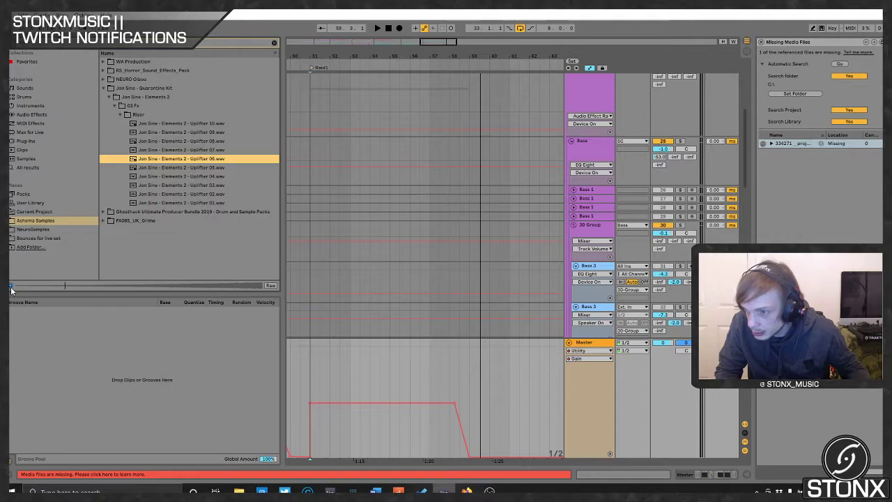
- Play from the Raid1 locator and review the section's drum clips against the other notification sections
{"action": "scroll", "coordinate": [411, 213], "scroll_direction": "down", "scroll_amount": 10}
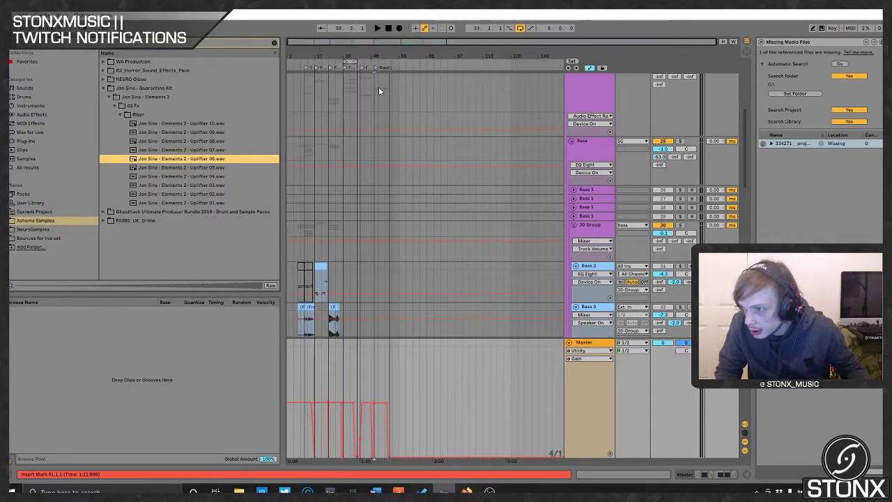
{"action": "left_click", "coordinate": [377, 67]}
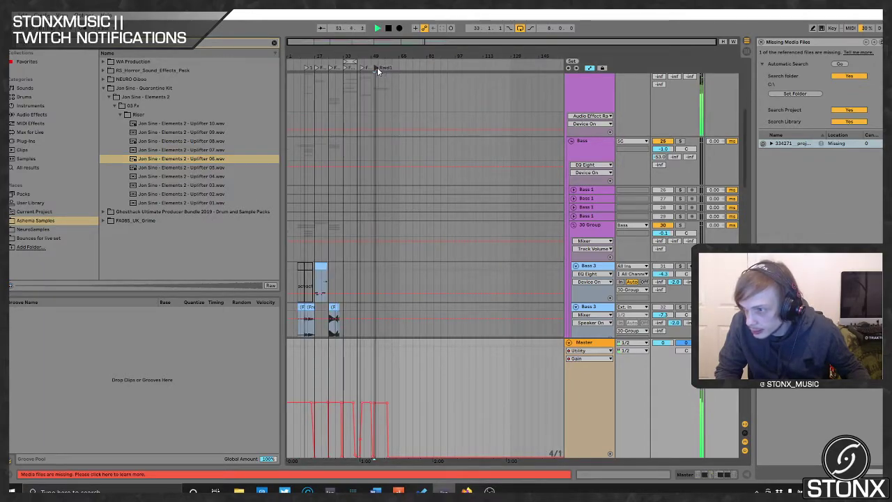
{"action": "scroll", "coordinate": [367, 99], "scroll_direction": "up", "scroll_amount": 10}
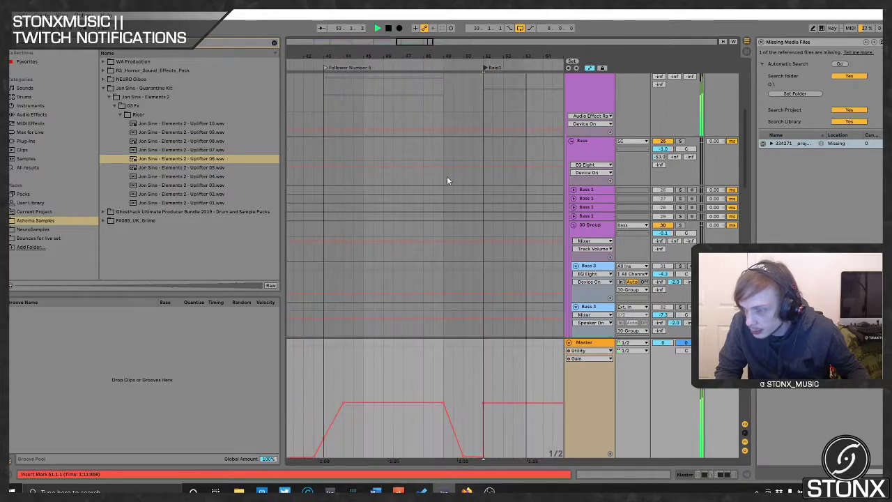
{"action": "scroll", "coordinate": [540, 195], "scroll_direction": "up", "scroll_amount": 8}
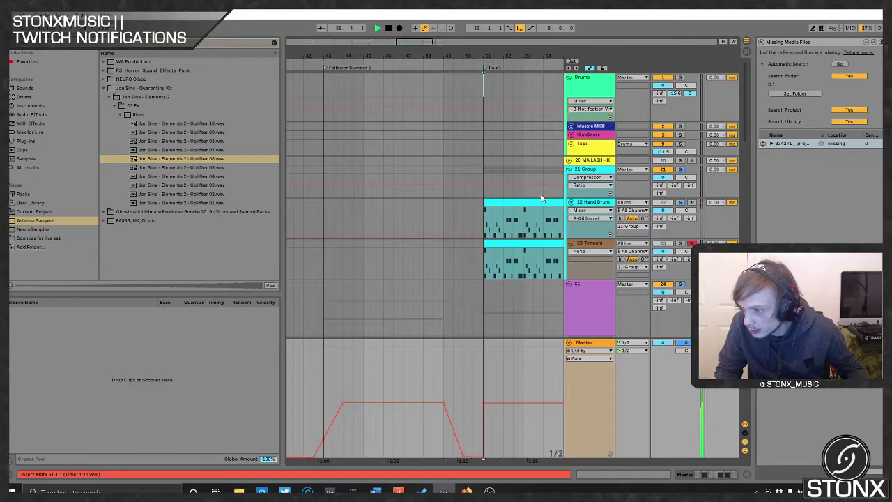
{"action": "key", "text": "minus"}
{"action": "key", "text": "minus"}
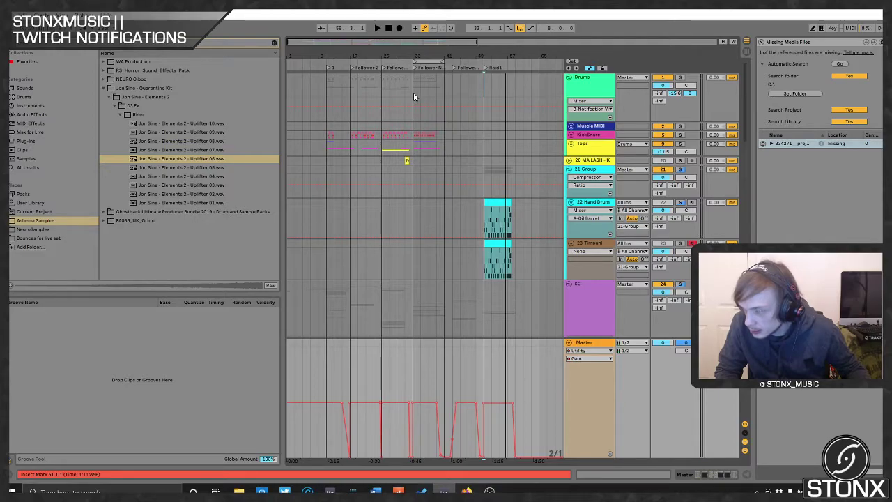
- Set an eight-bar loop from 51.1.1 to 59.1.1 over Raid1 and play it
{"action": "left_click_drag", "start_coordinate": [456, 60], "coordinate": [503, 65]}
{"action": "key", "text": "space"}
{"action": "scroll", "coordinate": [501, 138], "scroll_direction": "down", "scroll_amount": 15}
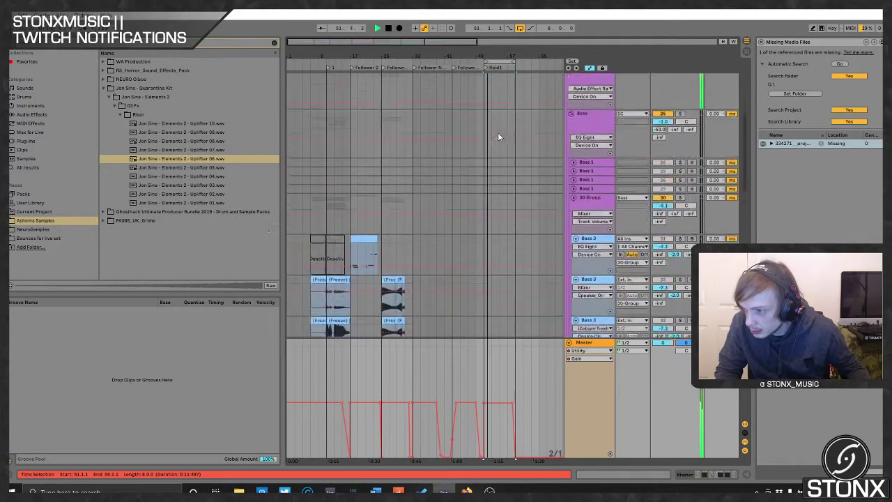
{"action": "scroll", "coordinate": [492, 123], "scroll_direction": "down", "scroll_amount": 6}
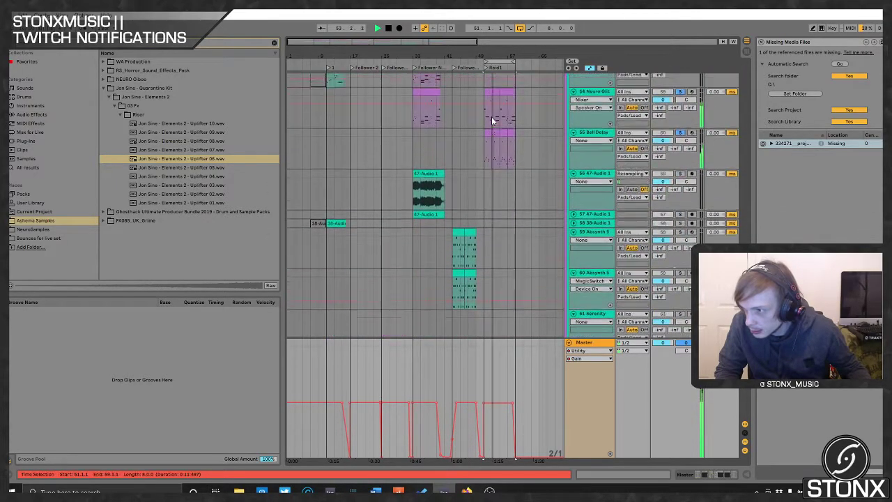
- Move the Raid1 clips on the 54 Neuro Glitch and 55 Bell Delay tracks to start at 59.1.1
{"action": "left_click", "coordinate": [492, 110]}
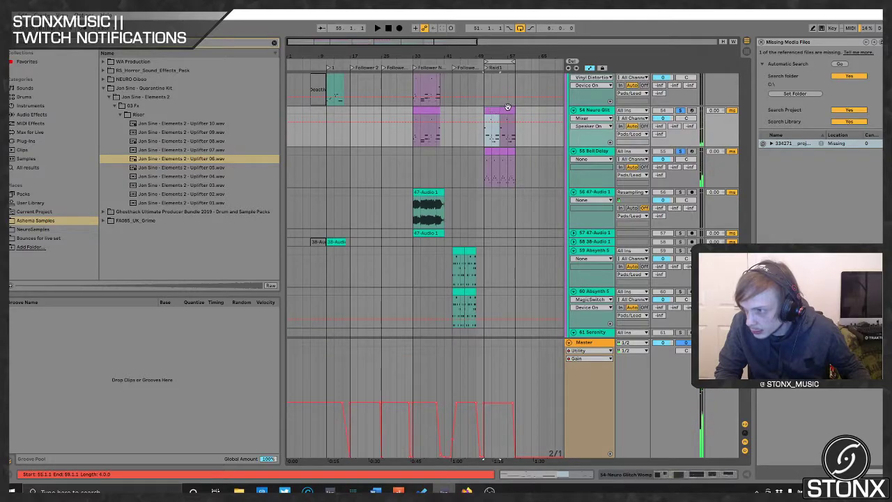
{"action": "left_click", "coordinate": [489, 151], "text": "shift"}
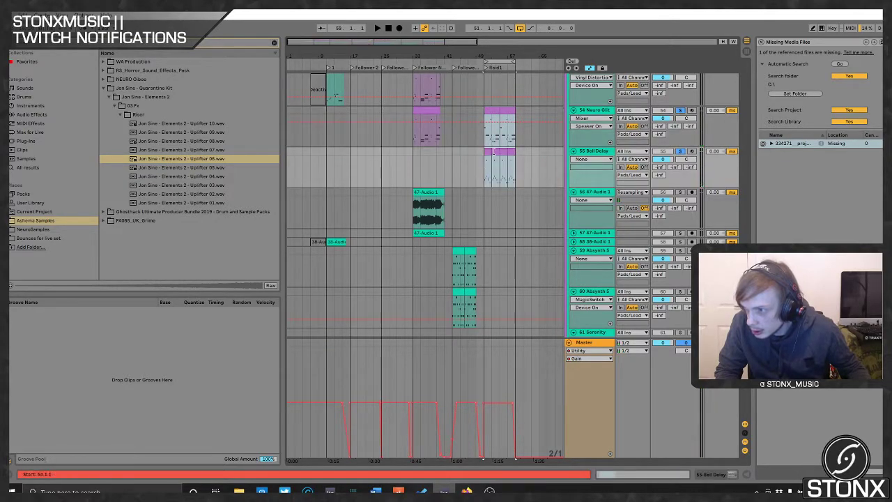
{"action": "key", "text": "ctrl+d"}
{"action": "left_click_drag", "start_coordinate": [517, 155], "coordinate": [517, 153]}
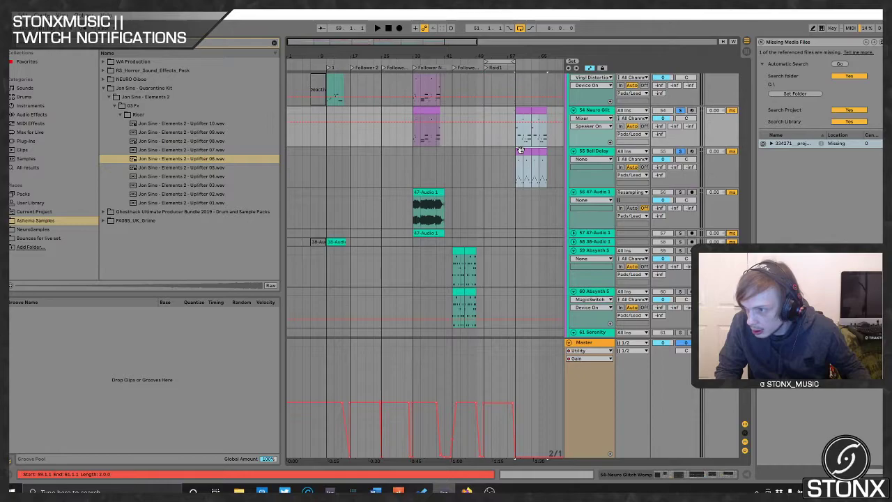
- Loop eight bars from 59.1.1 and raise the Master's Gain automation there to about the Raid1 level
{"action": "left_click", "coordinate": [517, 62]}
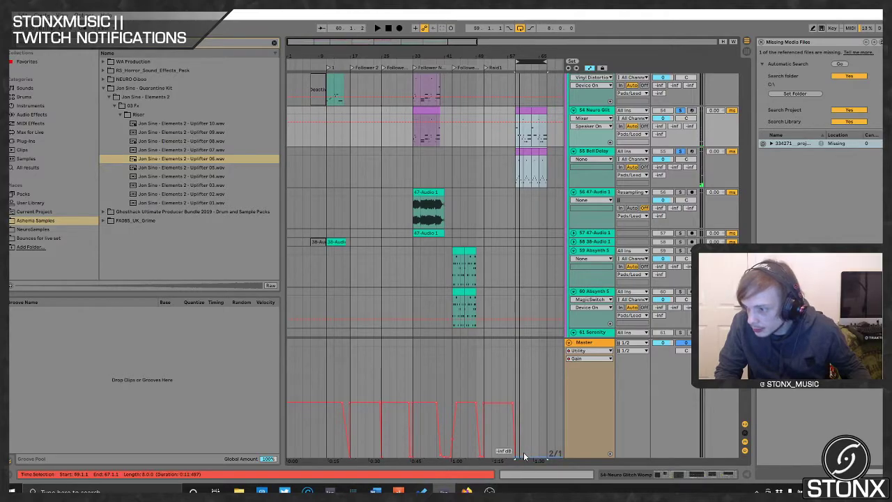
{"action": "scroll", "coordinate": [524, 457], "scroll_direction": "up", "scroll_amount": 5}
{"action": "left_click_drag", "start_coordinate": [505, 457], "coordinate": [480, 403]}
- Play the moved clips from 59.1.1 and look over the surrounding tracks
{"action": "key", "text": "space"}
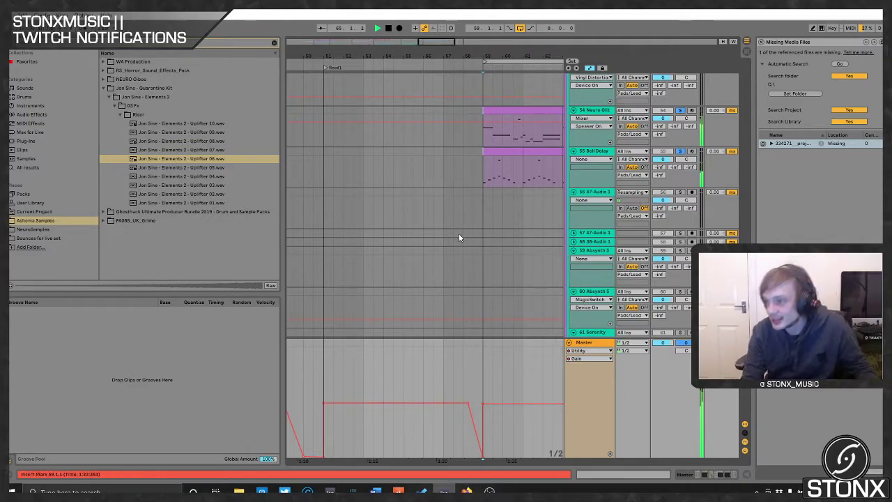
{"action": "scroll", "coordinate": [474, 224], "scroll_direction": "down", "scroll_amount": 5}
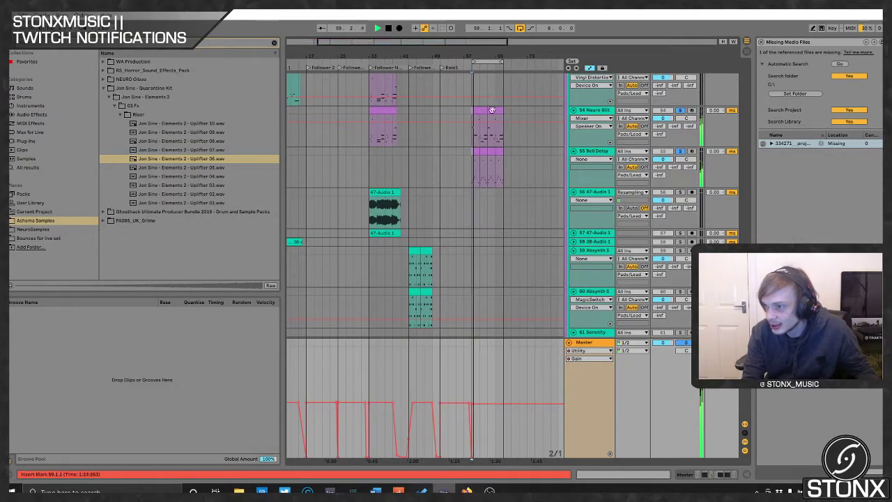
{"action": "key", "text": "space"}
{"action": "scroll", "coordinate": [465, 164], "scroll_direction": "up", "scroll_amount": 5}
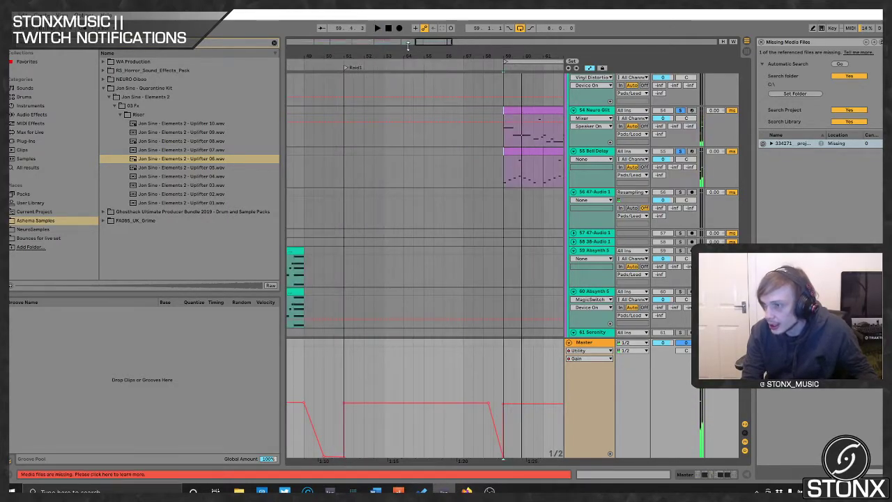
{"action": "scroll", "coordinate": [458, 289], "scroll_direction": "right", "scroll_amount": 5}
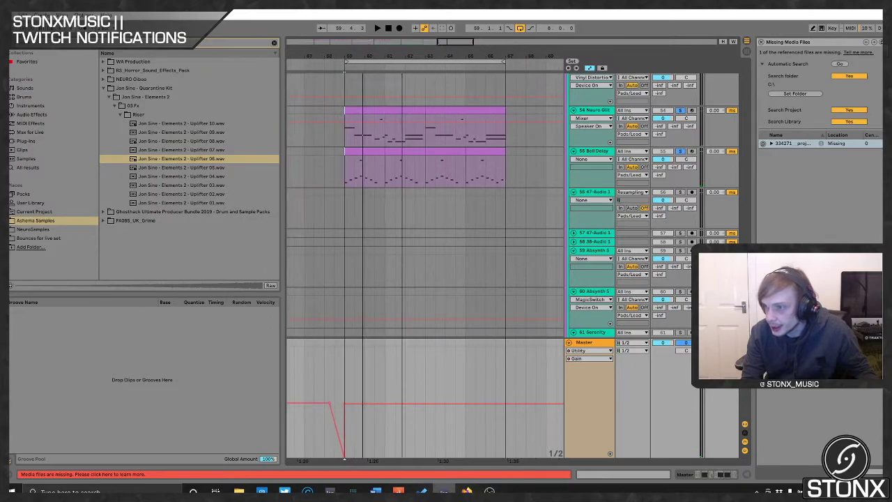
{"action": "scroll", "coordinate": [458, 290], "scroll_direction": "up", "scroll_amount": 5}
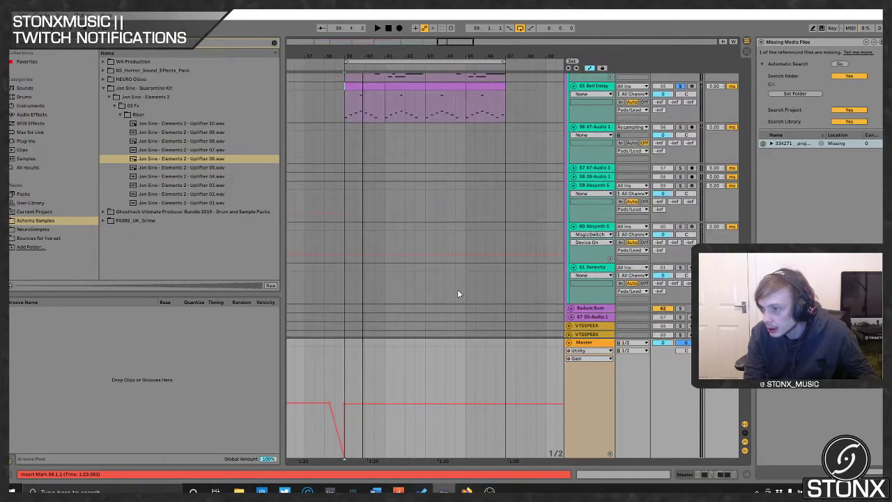
{"action": "scroll", "coordinate": [369, 140], "scroll_direction": "down", "scroll_amount": 5}
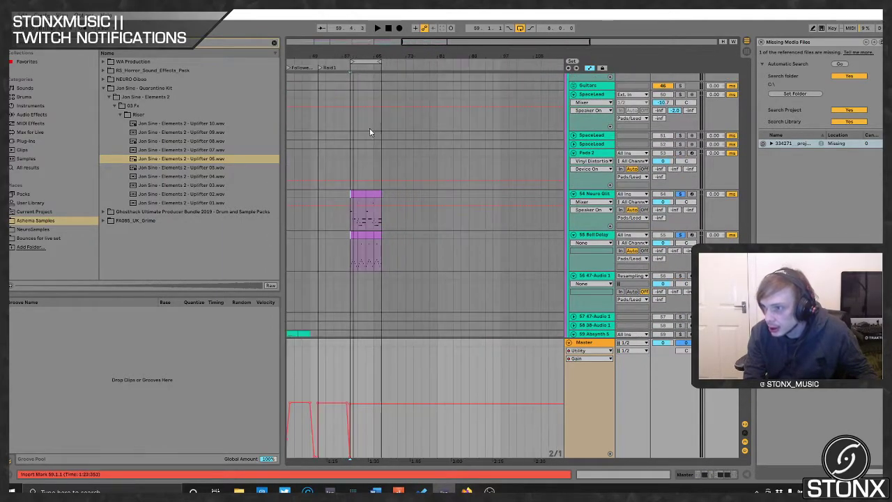
- Unsolo the 54 Neuro Glitch track and play the loop at 51.1.1, then again with it returned to 59.1.1
{"action": "left_click_drag", "start_coordinate": [369, 61], "coordinate": [336, 60]}
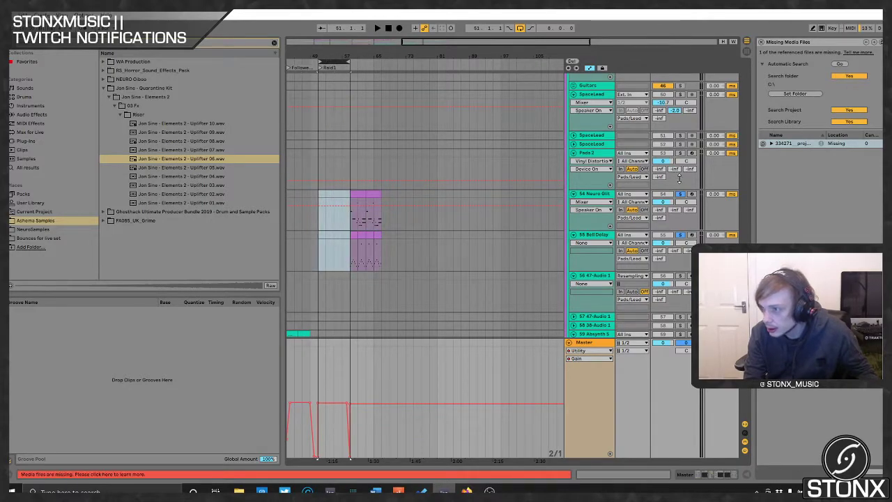
{"action": "left_click", "coordinate": [680, 194]}
{"action": "key", "text": "space"}
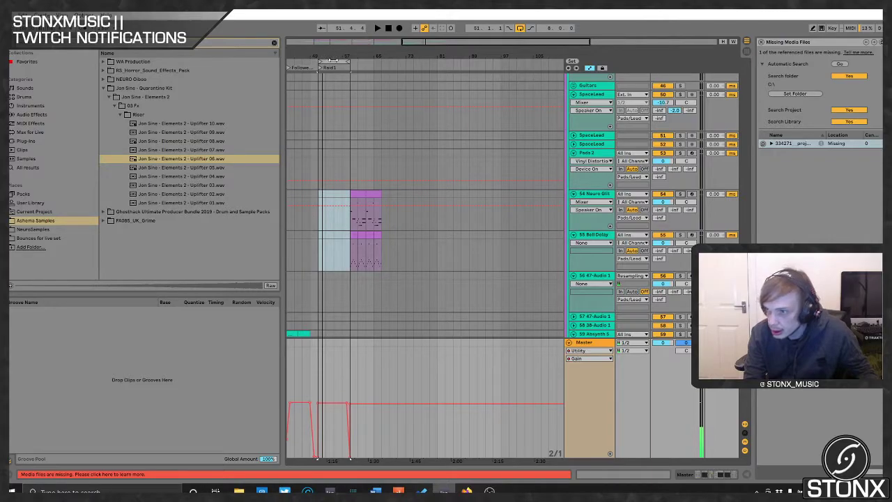
{"action": "left_click_drag", "start_coordinate": [333, 60], "coordinate": [365, 60]}
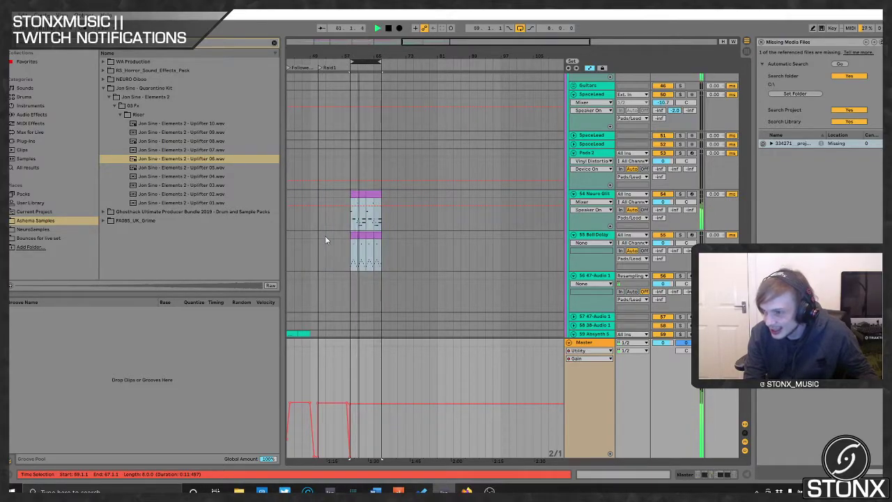
{"action": "scroll", "coordinate": [349, 223], "scroll_direction": "down", "scroll_amount": 2}
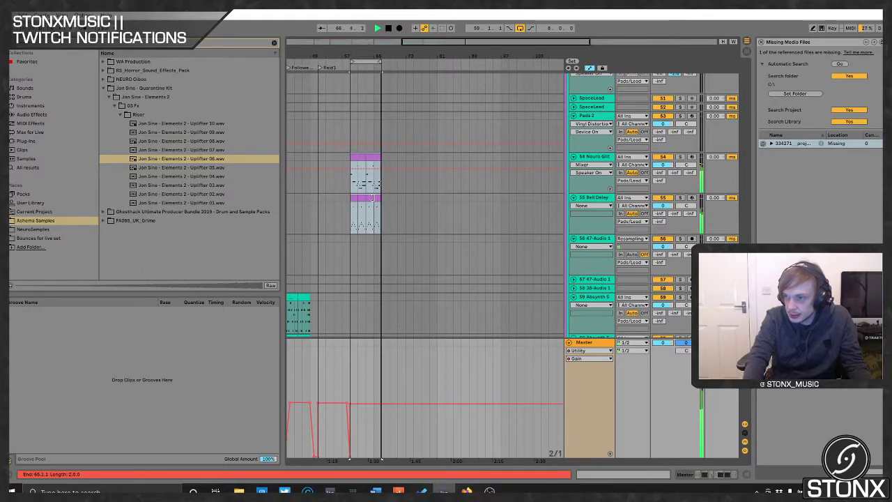
{"action": "scroll", "coordinate": [348, 255], "scroll_direction": "down", "scroll_amount": 1}
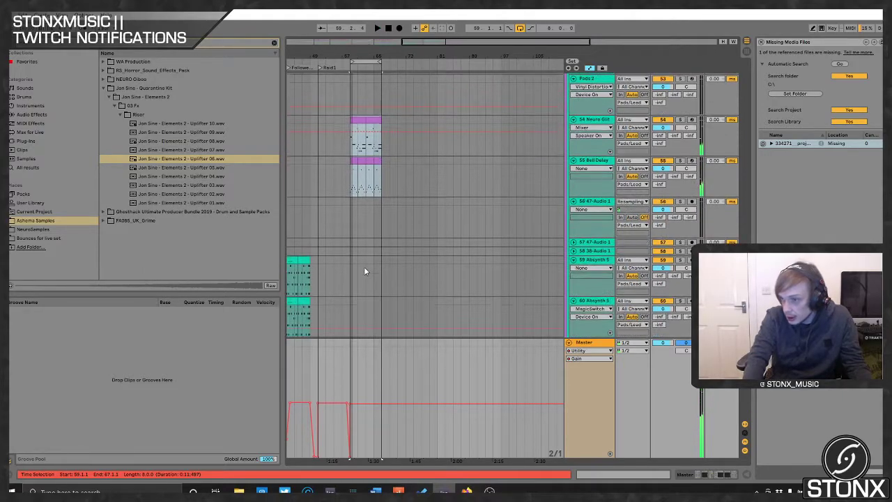
- Audition the SpaceLead track soloed from 33.1.1, and switch its solo off again
{"action": "scroll", "coordinate": [401, 260], "scroll_direction": "up", "scroll_amount": 5}
{"action": "scroll", "coordinate": [397, 256], "scroll_direction": "down", "scroll_amount": 3, "text": "ctrl"}
{"action": "scroll", "coordinate": [397, 255], "scroll_direction": "down", "scroll_amount": 4}
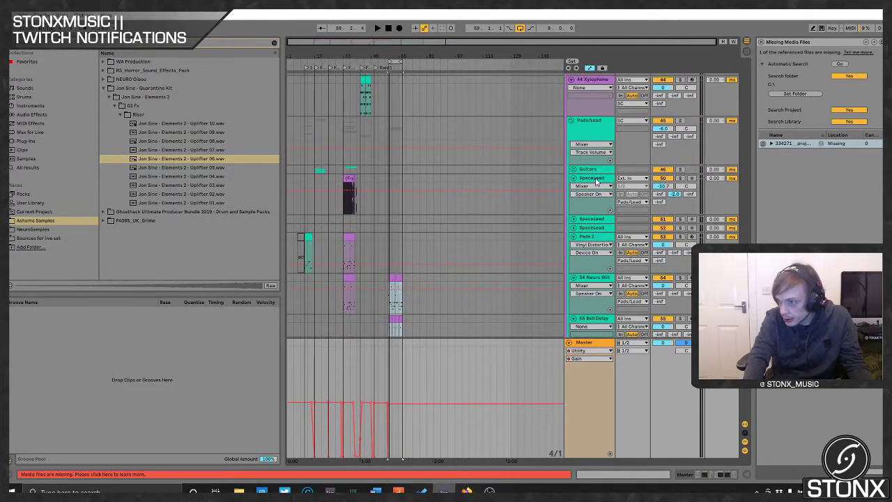
{"action": "left_click", "coordinate": [597, 179]}
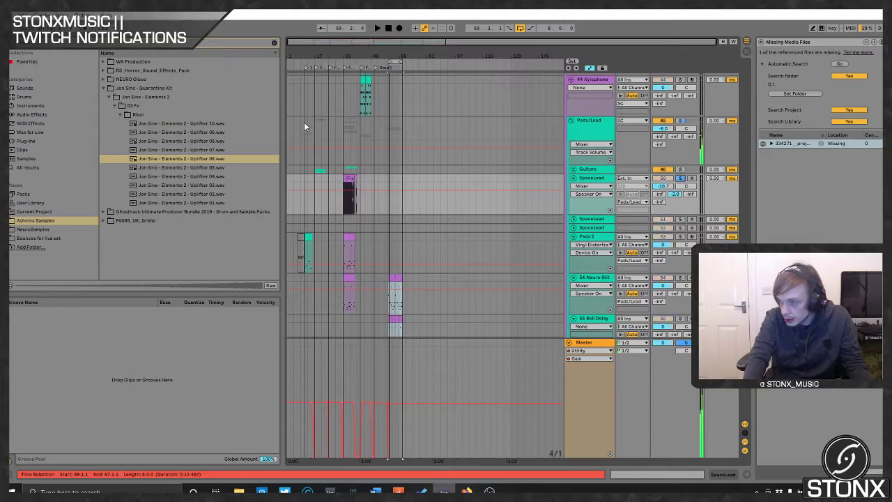
{"action": "left_click", "coordinate": [344, 68]}
{"action": "key", "text": "space"}
{"action": "left_click", "coordinate": [681, 179]}
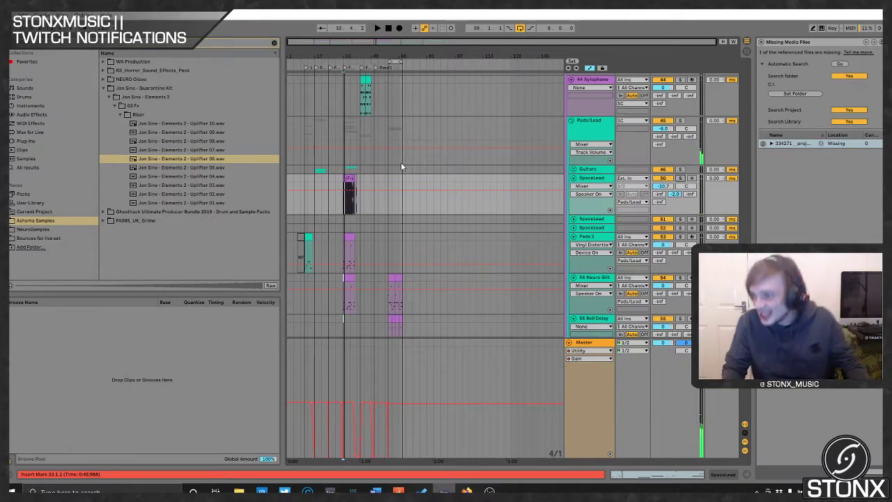
- Play the Follower Number 5 section from 43.1.1 while looking down through its tracks
{"action": "scroll", "coordinate": [367, 167], "scroll_direction": "up", "scroll_amount": 5}
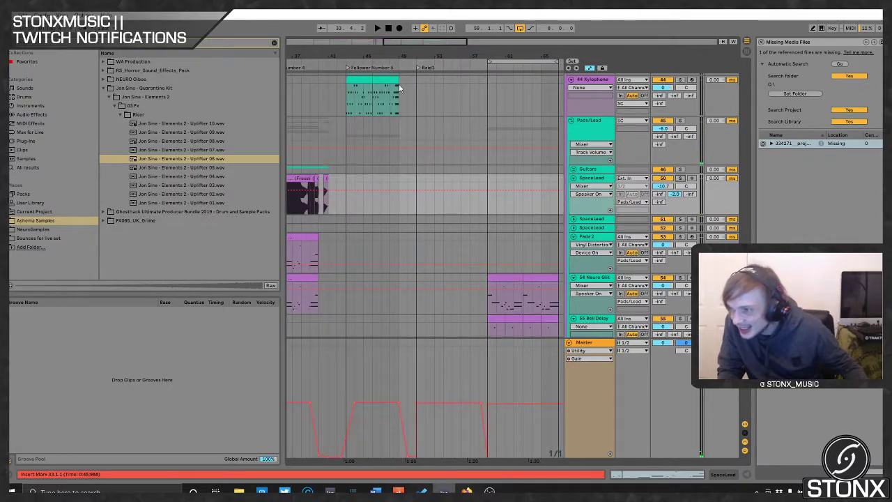
{"action": "left_click", "coordinate": [348, 66]}
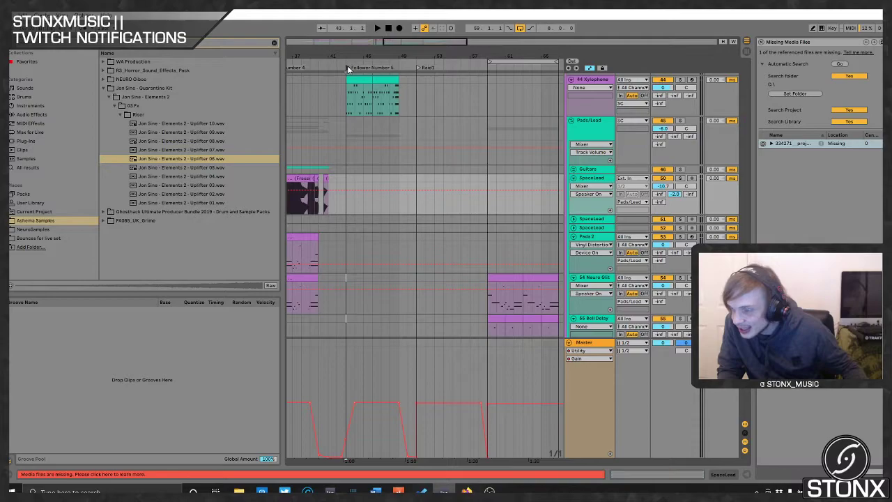
{"action": "scroll", "coordinate": [414, 166], "scroll_direction": "down", "scroll_amount": 10}
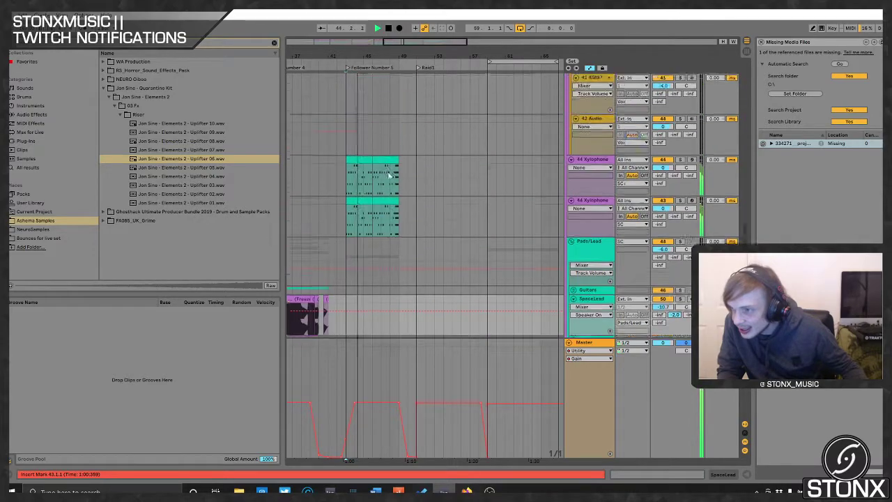
{"action": "key", "text": "space"}
{"action": "key", "text": "space"}
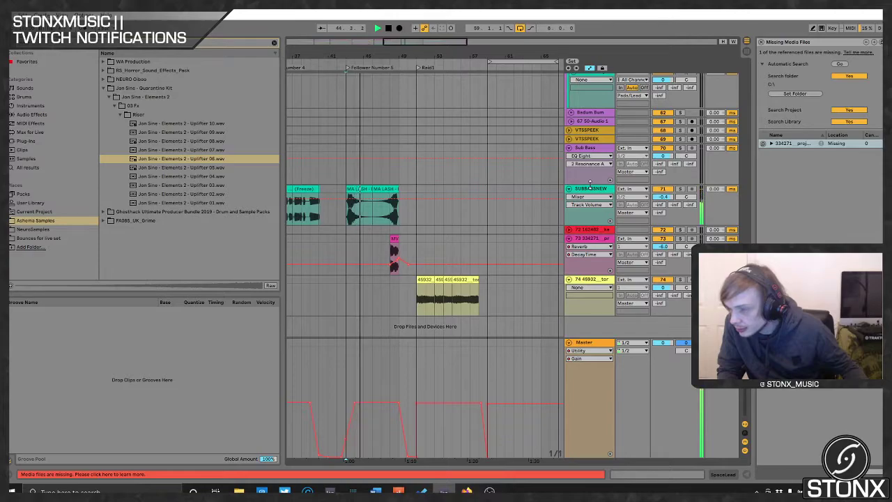
- Solo the SUBBASSNEW track during playback and show its device chain
{"action": "key", "text": "space"}
{"action": "key", "text": "space"}
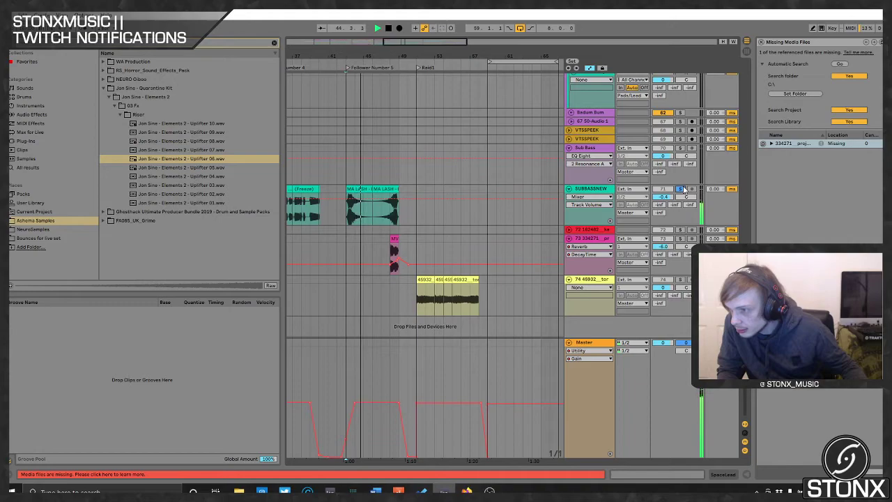
{"action": "key", "text": "space"}
{"action": "left_click", "coordinate": [591, 188]}
{"action": "double_click", "coordinate": [593, 191]}
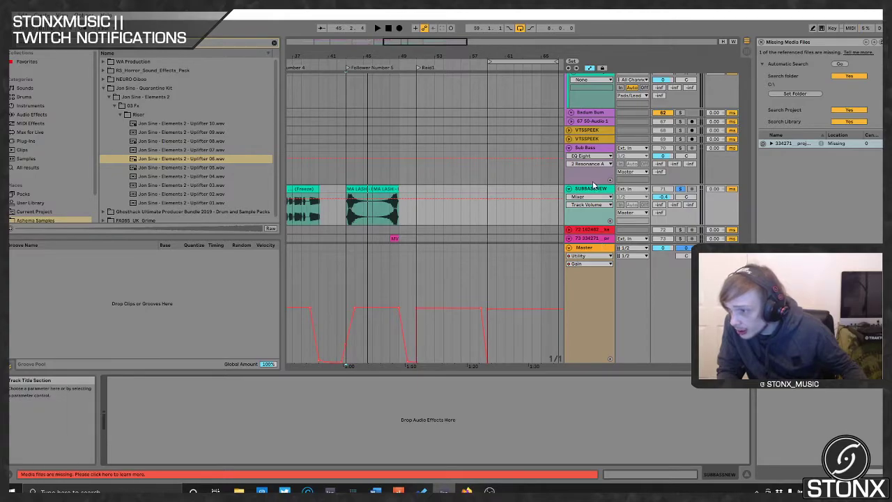
- Look over the tracks around SUBBASSNEW and select the time range from 59.1.1 to 67.1.1
{"action": "scroll", "coordinate": [592, 181], "scroll_direction": "up", "scroll_amount": 1}
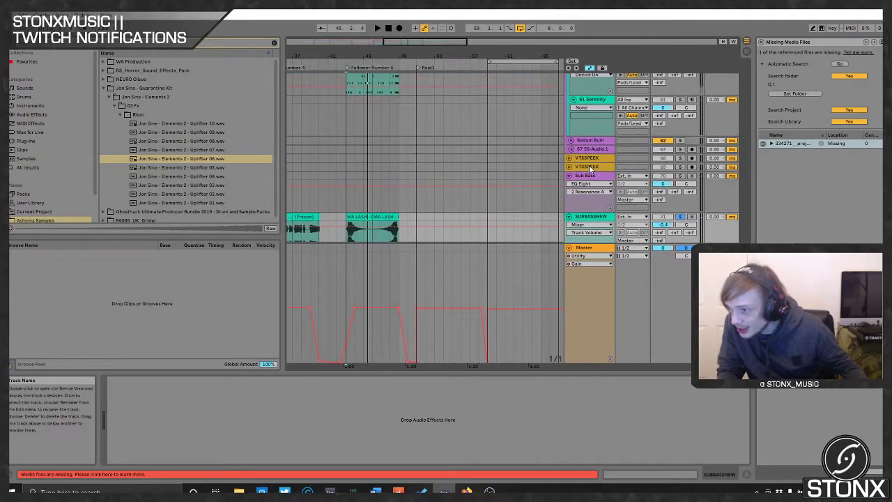
{"action": "scroll", "coordinate": [589, 164], "scroll_direction": "down", "scroll_amount": 2}
{"action": "scroll", "coordinate": [624, 131], "scroll_direction": "up", "scroll_amount": 5}
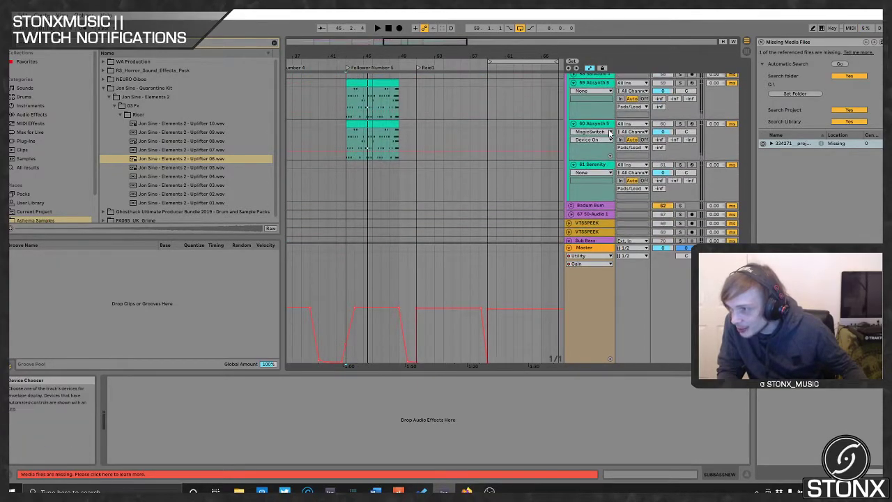
{"action": "scroll", "coordinate": [580, 166], "scroll_direction": "down", "scroll_amount": 7}
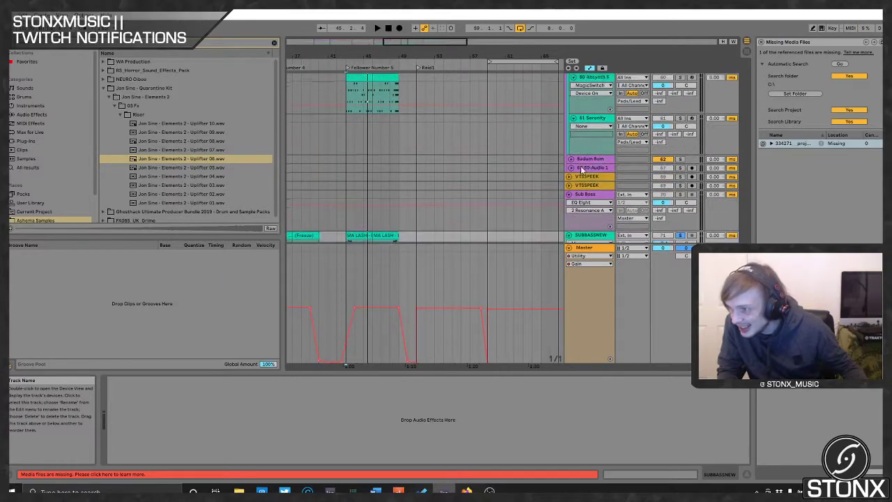
{"action": "scroll", "coordinate": [579, 163], "scroll_direction": "down", "scroll_amount": 2}
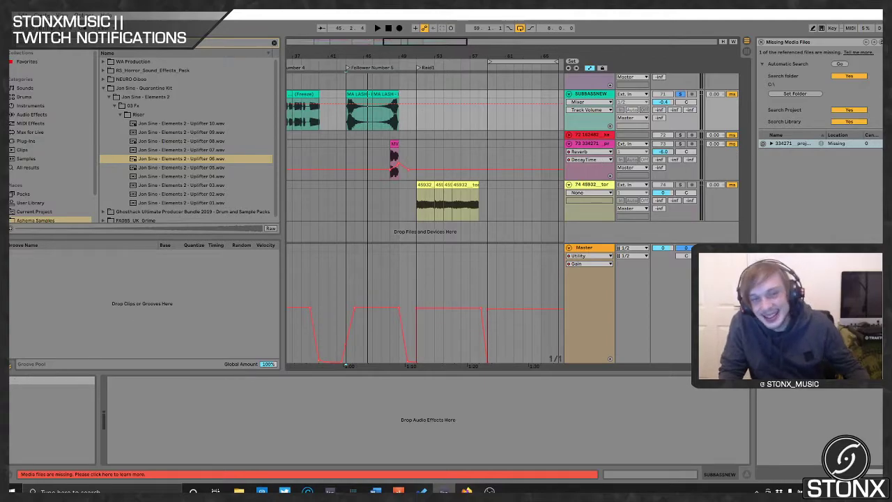
{"action": "left_click", "coordinate": [342, 143]}
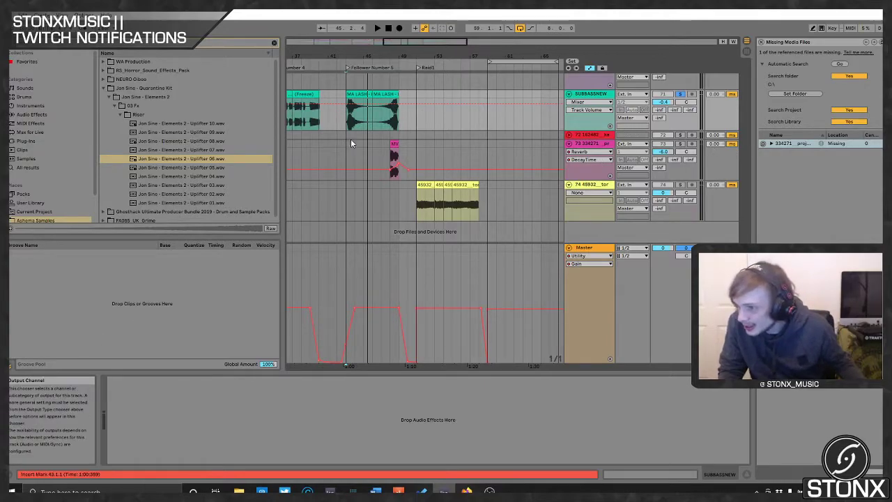
{"action": "scroll", "coordinate": [469, 110], "scroll_direction": "up", "scroll_amount": 1}
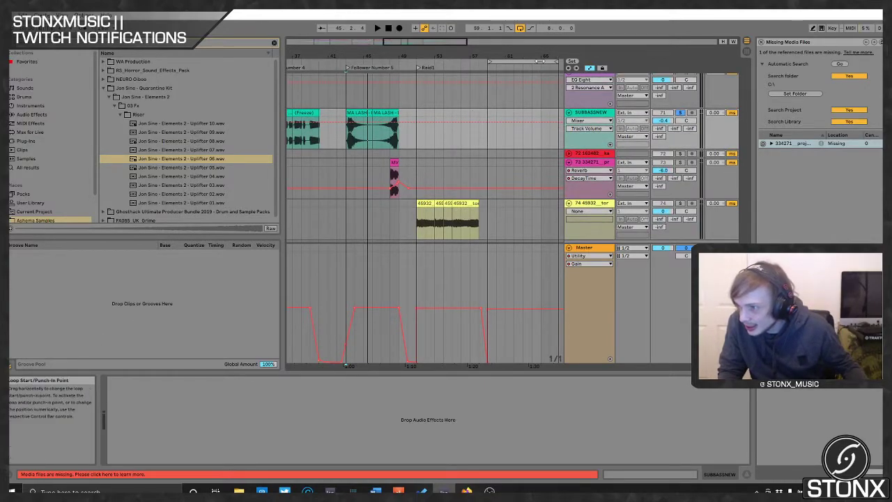
{"action": "left_click", "coordinate": [540, 61]}
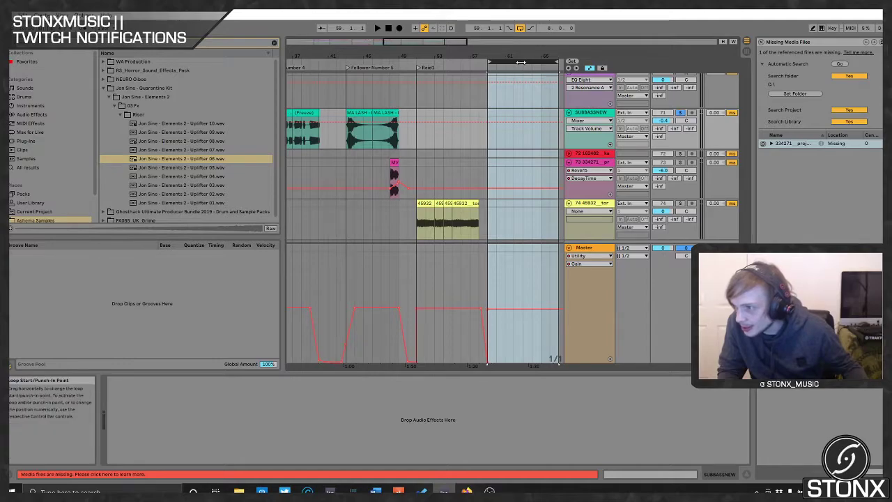
- Unfold the 67 50-Audio 1 track and switch off its EQ Eight
{"action": "scroll", "coordinate": [507, 166], "scroll_direction": "up", "scroll_amount": 2}
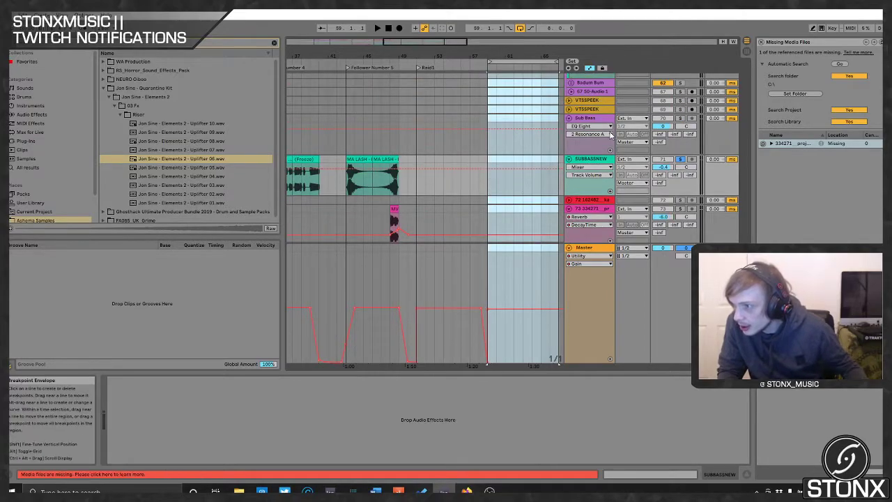
{"action": "scroll", "coordinate": [610, 132], "scroll_direction": "up", "scroll_amount": 4}
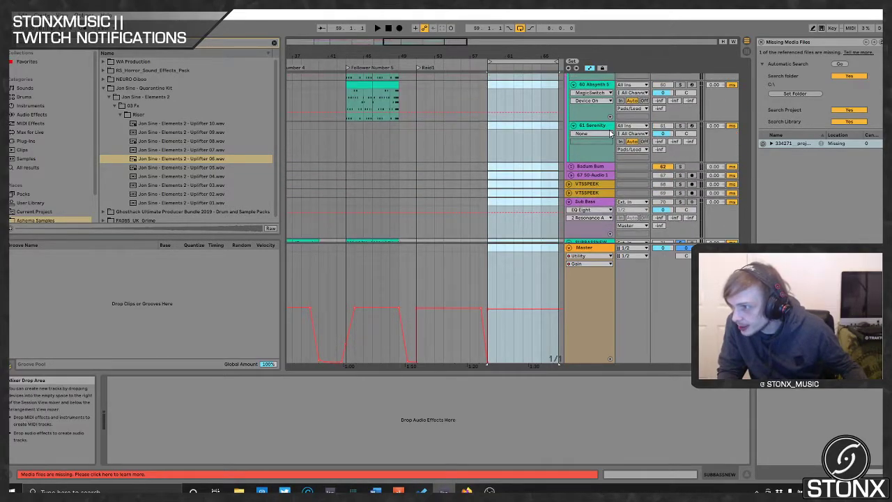
{"action": "left_click", "coordinate": [589, 165]}
{"action": "left_click", "coordinate": [590, 175]}
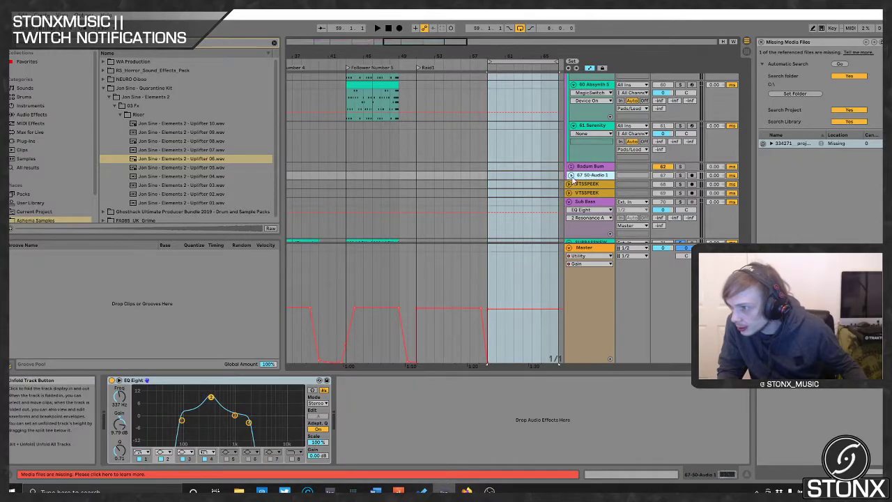
{"action": "left_click", "coordinate": [571, 175]}
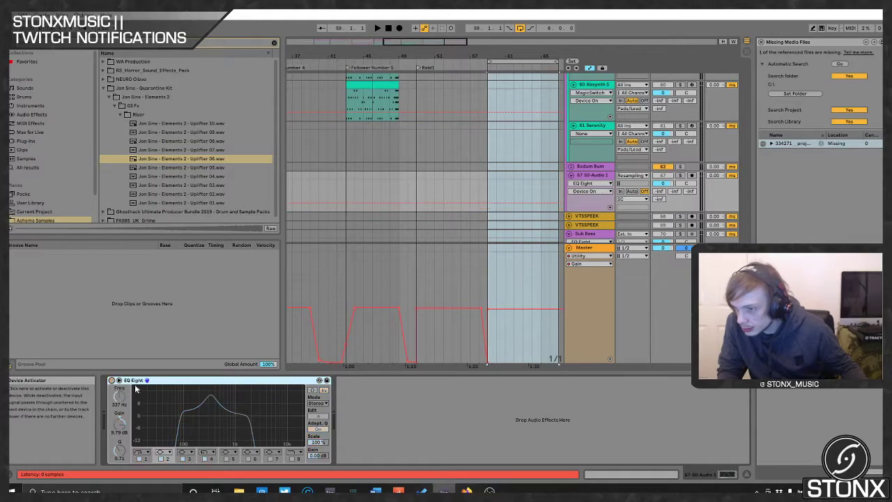
- Try deleting the EQ Eight from the 67 50-Audio 1 track and undo the deletion
{"action": "right_click", "coordinate": [172, 381]}
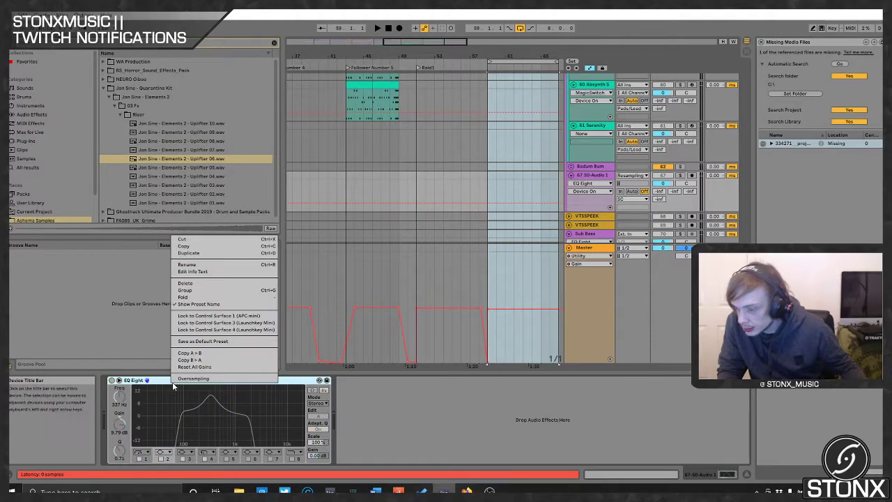
{"action": "left_click", "coordinate": [222, 283]}
{"action": "scroll", "coordinate": [545, 182], "scroll_direction": "up", "scroll_amount": 3}
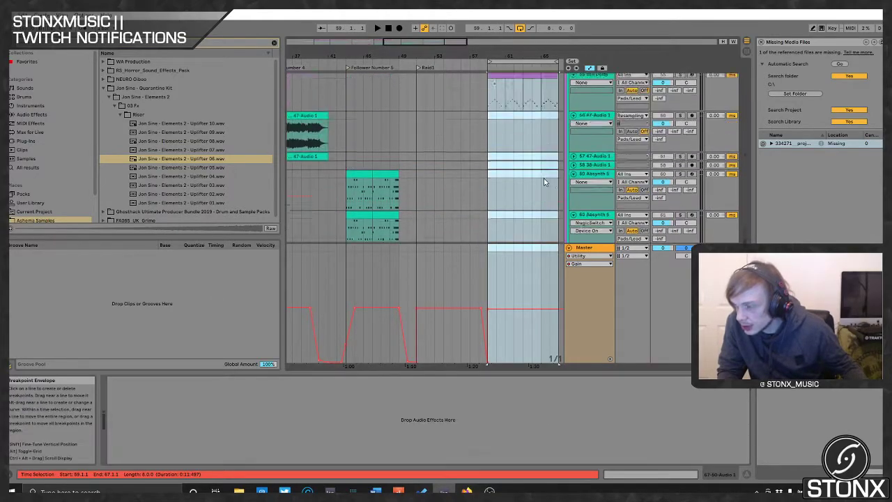
{"action": "scroll", "coordinate": [545, 183], "scroll_direction": "up", "scroll_amount": 10}
{"action": "scroll", "coordinate": [542, 173], "scroll_direction": "down", "scroll_amount": 6}
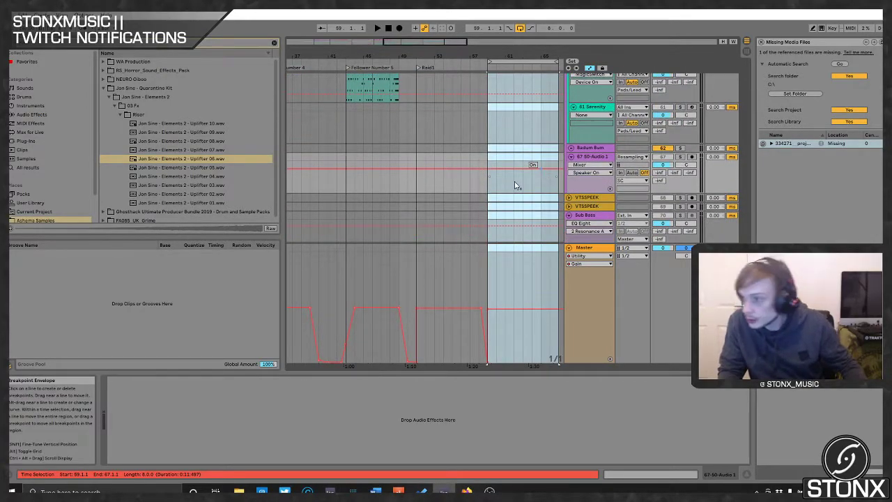
{"action": "key", "text": "ctrl+z"}
- Look over the contents of the Drums group and the 20 MA LASH track
{"action": "scroll", "coordinate": [531, 174], "scroll_direction": "up", "scroll_amount": 10}
{"action": "scroll", "coordinate": [534, 170], "scroll_direction": "up", "scroll_amount": 10}
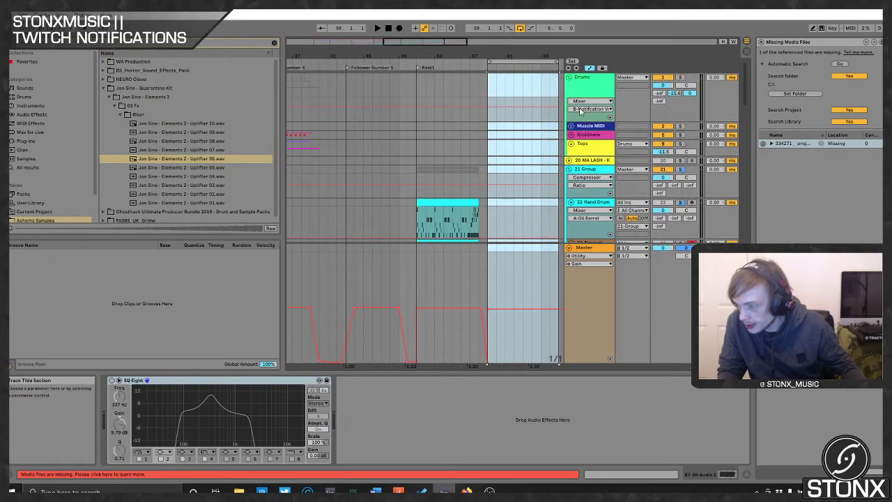
{"action": "left_click", "coordinate": [569, 79]}
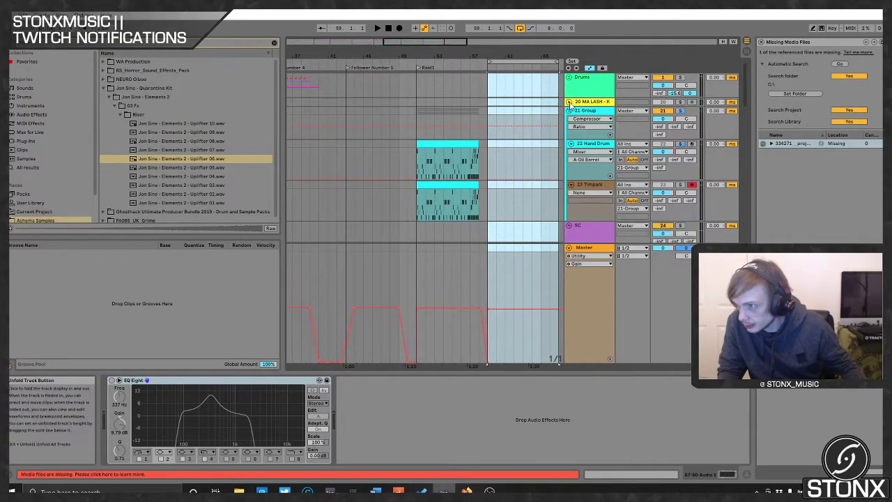
{"action": "left_click", "coordinate": [568, 102]}
{"action": "left_click", "coordinate": [568, 102]}
{"action": "left_click", "coordinate": [569, 79]}
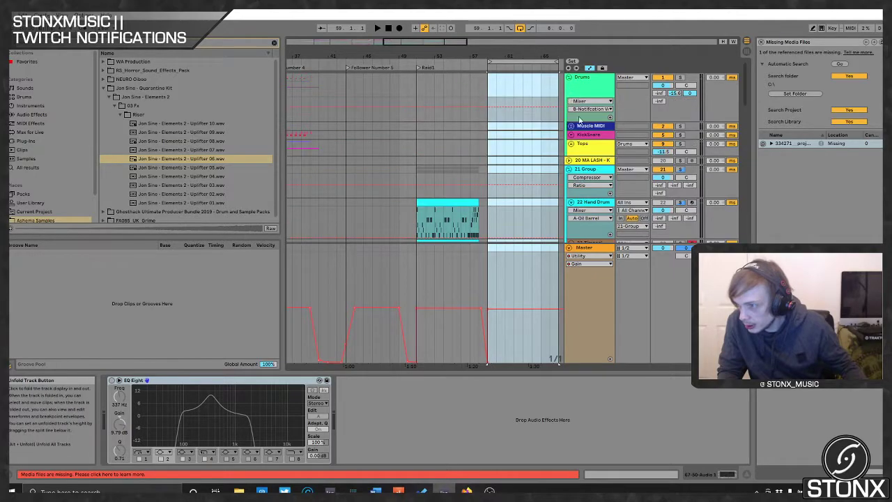
{"action": "scroll", "coordinate": [593, 138], "scroll_direction": "down", "scroll_amount": 1}
{"action": "scroll", "coordinate": [580, 137], "scroll_direction": "down", "scroll_amount": 2}
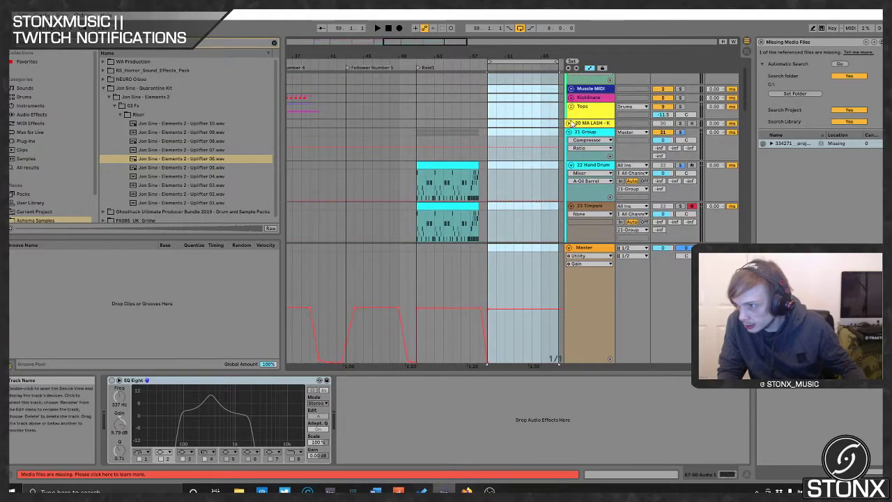
- Unfold the Tops group, select the 19 Jon Sine track in Cymbals, and bring the area around bar 59 into view
{"action": "left_click", "coordinate": [572, 108]}
{"action": "scroll", "coordinate": [573, 139], "scroll_direction": "up", "scroll_amount": 2}
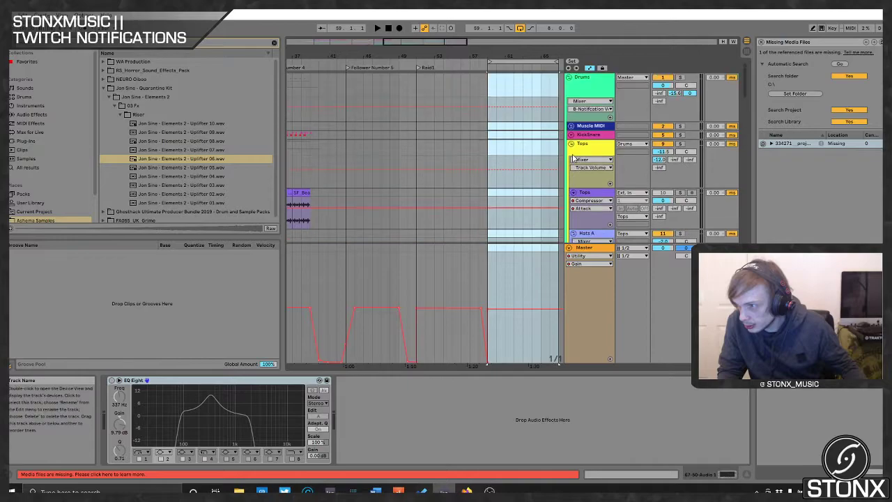
{"action": "scroll", "coordinate": [575, 159], "scroll_direction": "down", "scroll_amount": 6}
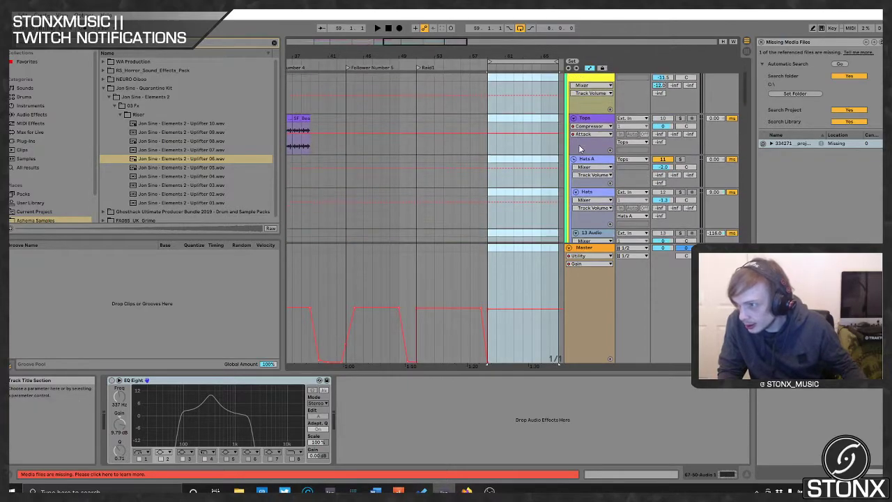
{"action": "scroll", "coordinate": [579, 148], "scroll_direction": "down", "scroll_amount": 10}
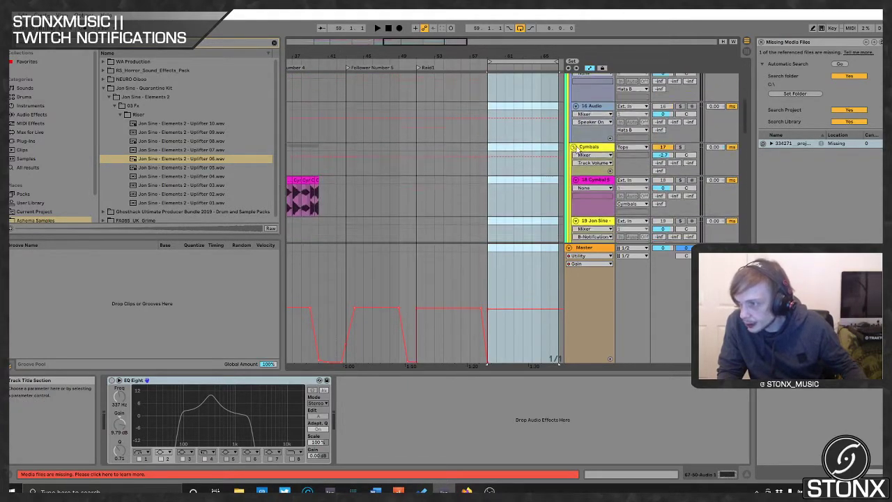
{"action": "scroll", "coordinate": [597, 139], "scroll_direction": "down", "scroll_amount": 1}
{"action": "left_click", "coordinate": [597, 138]}
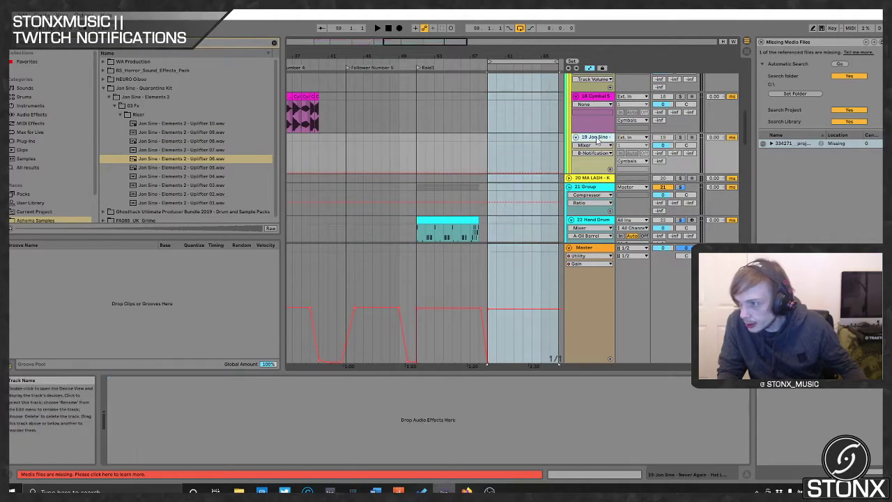
{"action": "scroll", "coordinate": [537, 155], "scroll_direction": "down", "scroll_amount": 3}
{"action": "scroll", "coordinate": [446, 167], "scroll_direction": "down", "scroll_amount": 2}
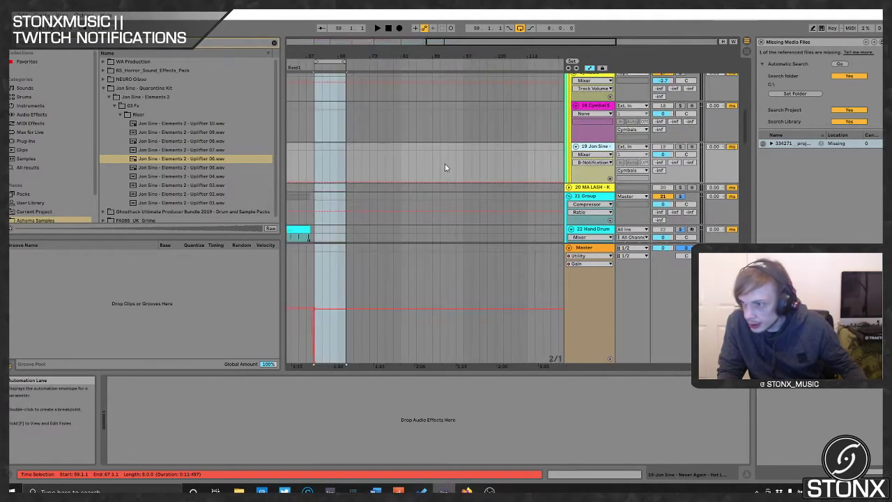
{"action": "left_click_drag", "start_coordinate": [453, 42], "coordinate": [346, 44]}
- Place the Uplifter 06 sample on the 19 Jon Sine track at bar 59 and play it
{"action": "mouse_move", "coordinate": [198, 159]}
{"action": "left_mouse_down"}
{"action": "mouse_move", "coordinate": [488, 165]}
{"action": "mouse_move", "coordinate": [475, 165]}
{"action": "left_mouse_up"}
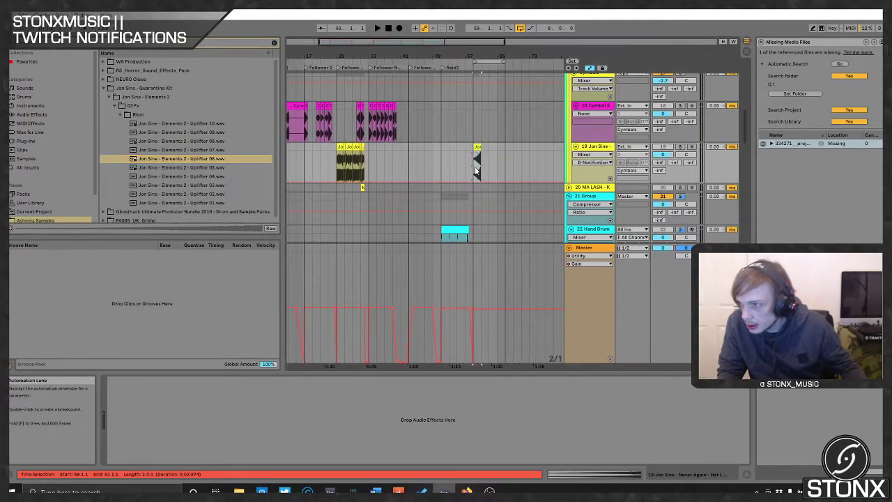
{"action": "key", "text": "z"}
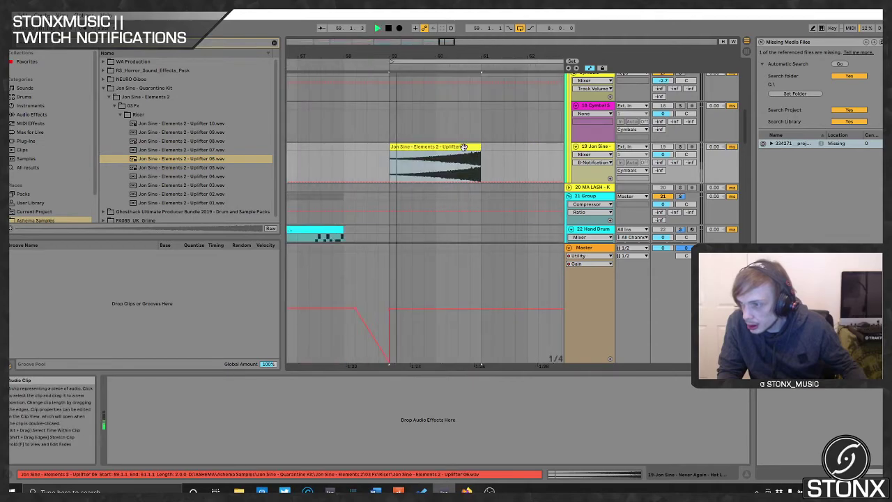
{"action": "key", "text": "space"}
{"action": "scroll", "coordinate": [504, 168], "scroll_direction": "up", "scroll_amount": 1}
{"action": "scroll", "coordinate": [503, 168], "scroll_direction": "down", "scroll_amount": 5}
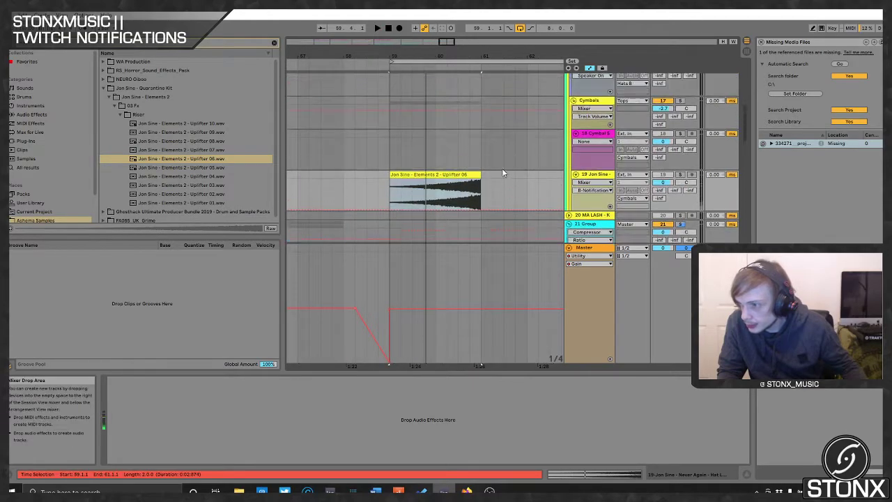
- Turn off the solo on the 21 Group track and play the section from bar 59 with the other tracks
{"action": "scroll", "coordinate": [549, 161], "scroll_direction": "down", "scroll_amount": 4}
{"action": "left_click", "coordinate": [680, 113]}
{"action": "key", "text": "space"}
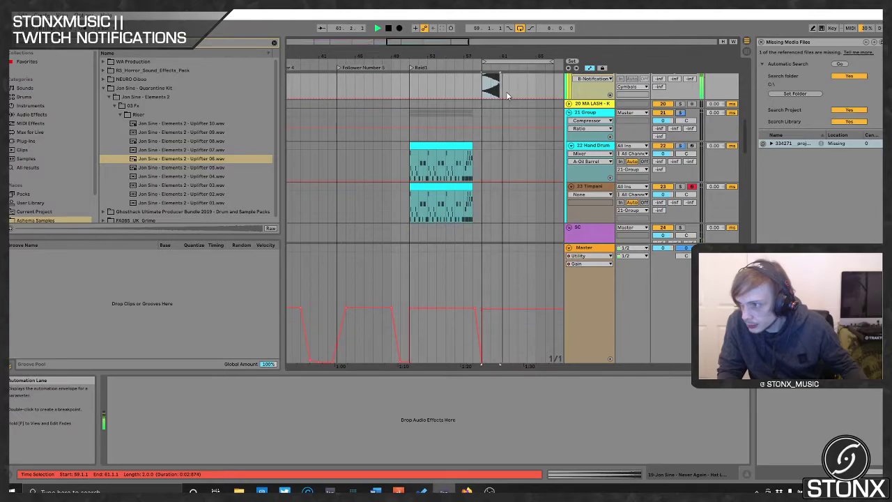
{"action": "key", "text": "z"}
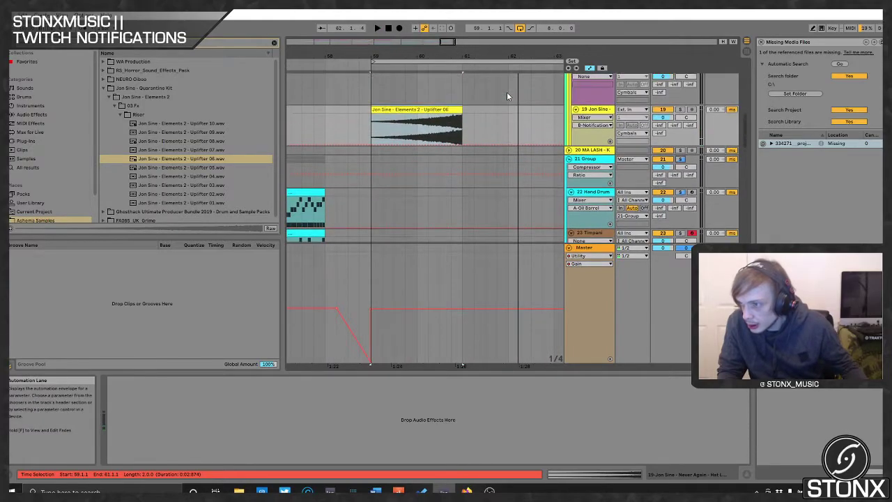
- Place the Uplifter 08 sample on the 19 Jon Sine track at bar 59 and set the track volume to -6.0 dB
{"action": "left_click_drag", "start_coordinate": [179, 140], "coordinate": [383, 130]}
{"action": "key", "text": "space"}
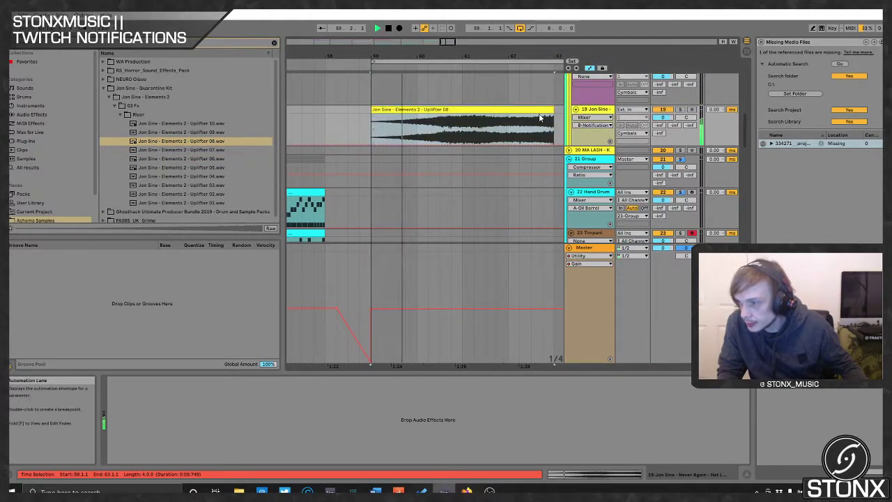
{"action": "left_click", "coordinate": [663, 118]}
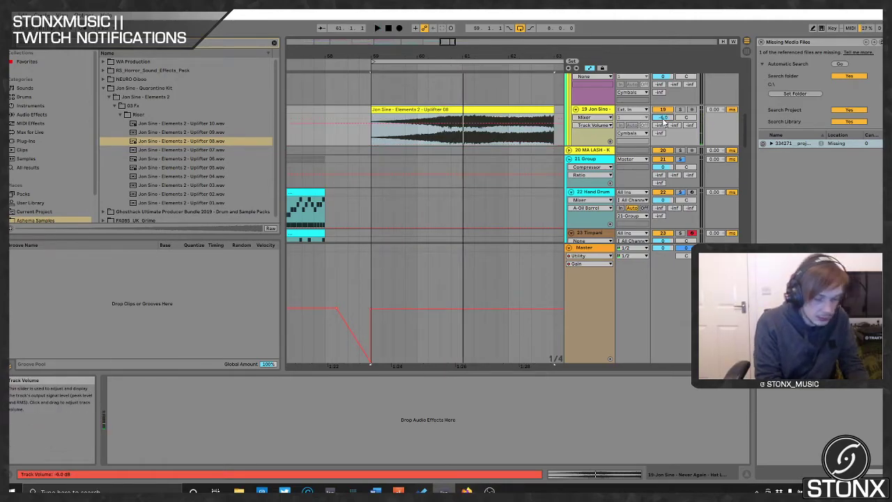
{"action": "key", "text": "Return"}
{"action": "key", "text": "space"}
- Move the Uplifter 08 clip so it starts at bar 63 and play it there
{"action": "scroll", "coordinate": [742, 96], "scroll_direction": "down", "scroll_amount": 1}
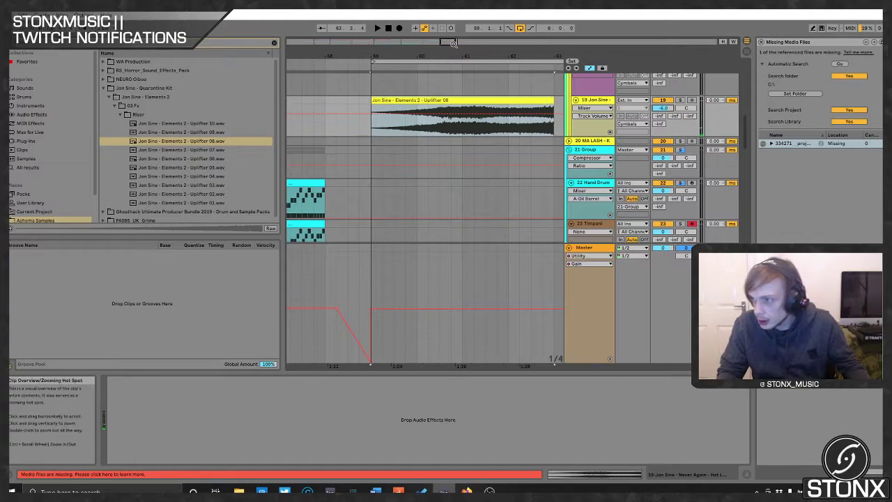
{"action": "key", "text": "space"}
{"action": "left_click_drag", "start_coordinate": [453, 43], "coordinate": [460, 43]}
{"action": "scroll", "coordinate": [432, 78], "scroll_direction": "down", "scroll_amount": 3}
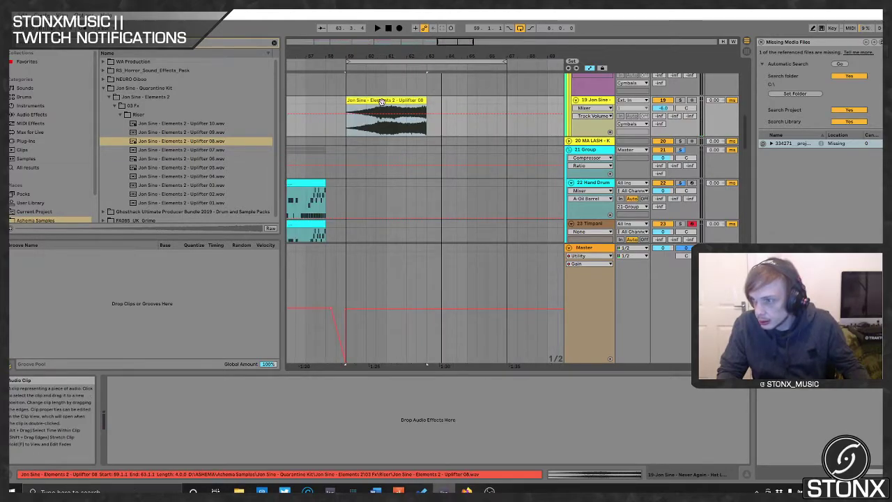
{"action": "left_click_drag", "start_coordinate": [395, 102], "coordinate": [467, 103]}
{"action": "key", "text": "space"}
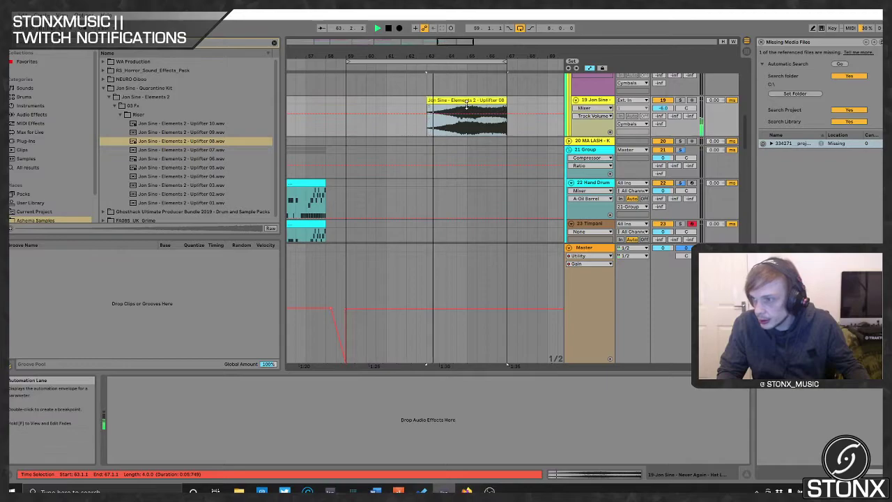
- Select the range from 59.1.1 to 67.1.1 and look through the tracks while the section plays
{"action": "left_click", "coordinate": [355, 59]}
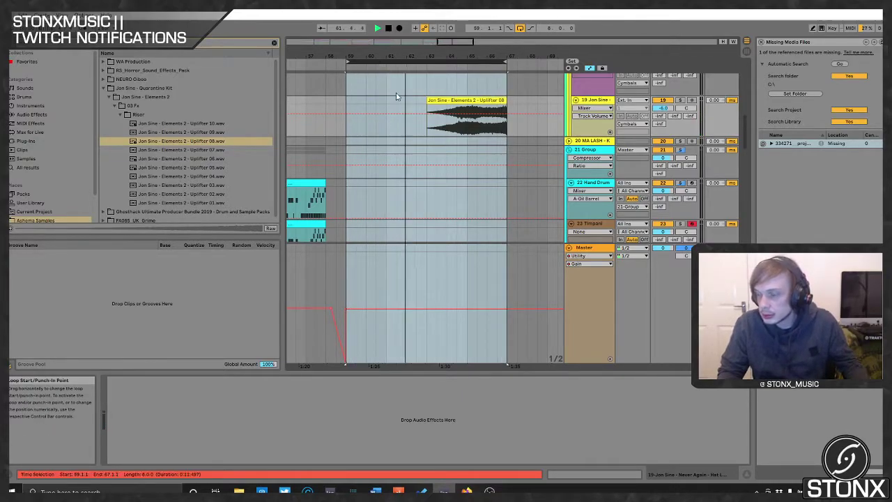
{"action": "left_click", "coordinate": [389, 59]}
{"action": "scroll", "coordinate": [396, 169], "scroll_direction": "down", "scroll_amount": 5}
{"action": "scroll", "coordinate": [396, 168], "scroll_direction": "up", "scroll_amount": 3}
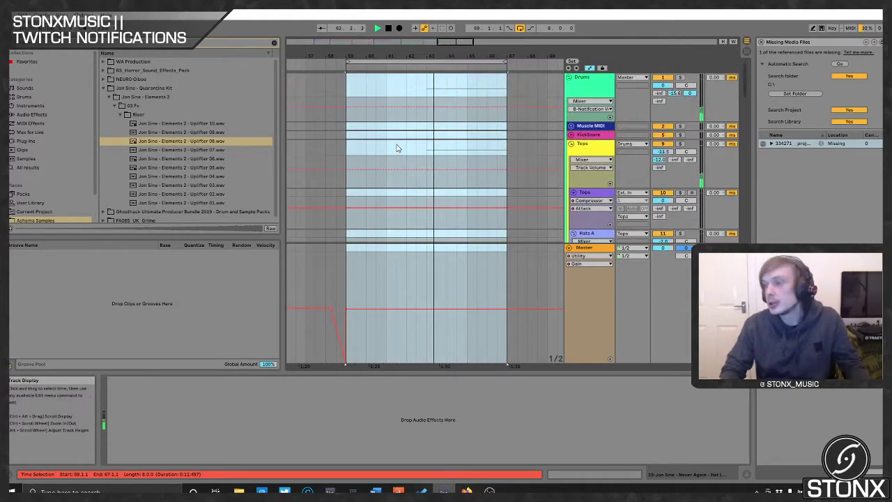
{"action": "scroll", "coordinate": [430, 147], "scroll_direction": "down", "scroll_amount": 15}
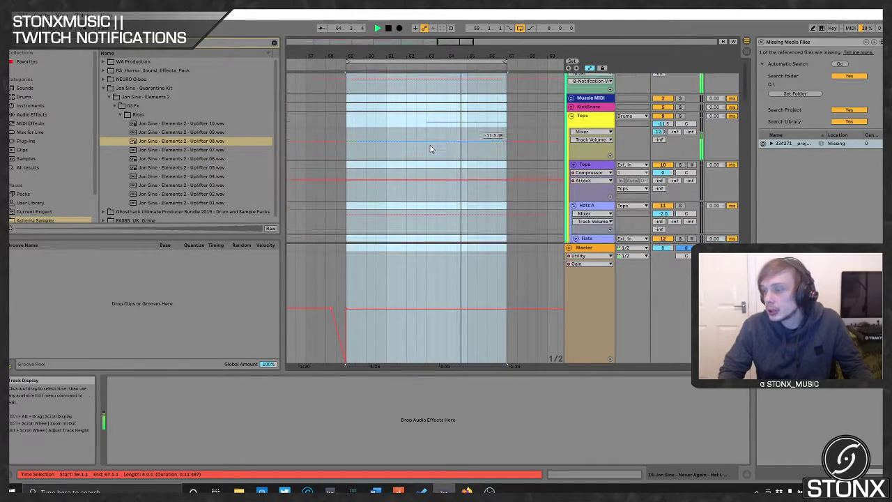
{"action": "scroll", "coordinate": [430, 149], "scroll_direction": "up", "scroll_amount": 8}
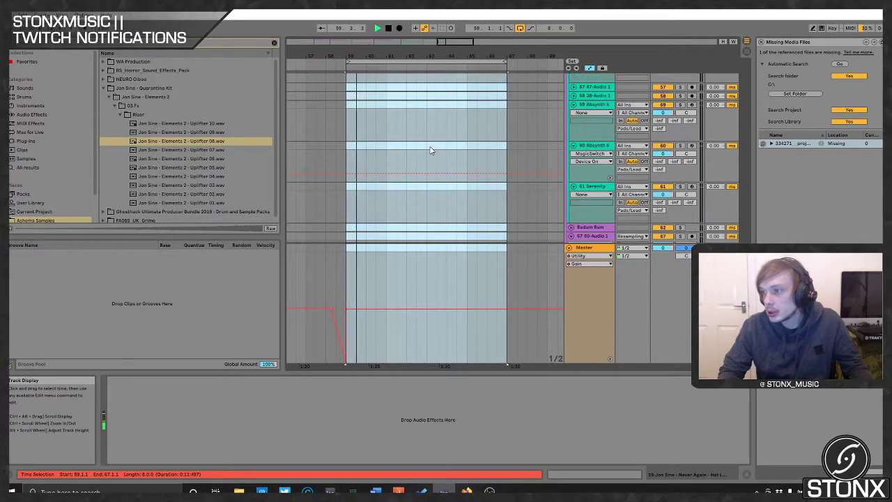
{"action": "scroll", "coordinate": [430, 149], "scroll_direction": "up", "scroll_amount": 4}
{"action": "scroll", "coordinate": [429, 146], "scroll_direction": "up", "scroll_amount": 6}
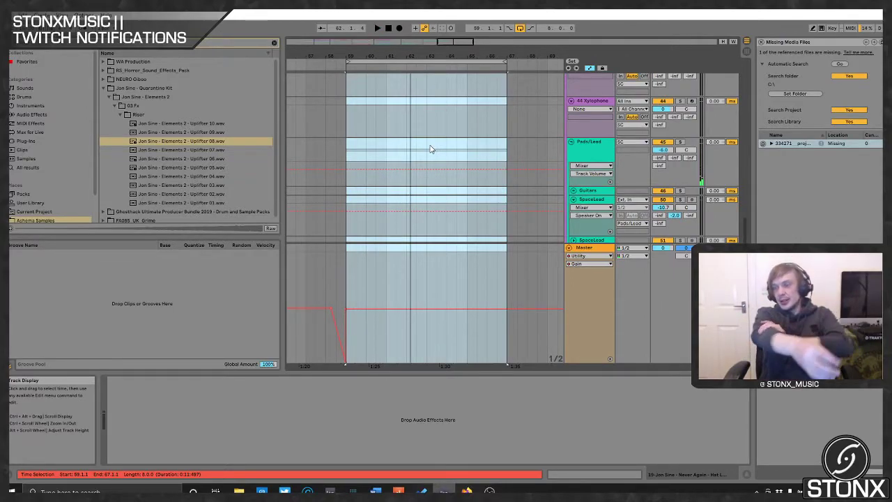
- Play the section again and look over the tracks from SUBBASSNEW up to the Tops and Hats groups
{"action": "scroll", "coordinate": [427, 198], "scroll_direction": "down", "scroll_amount": 8}
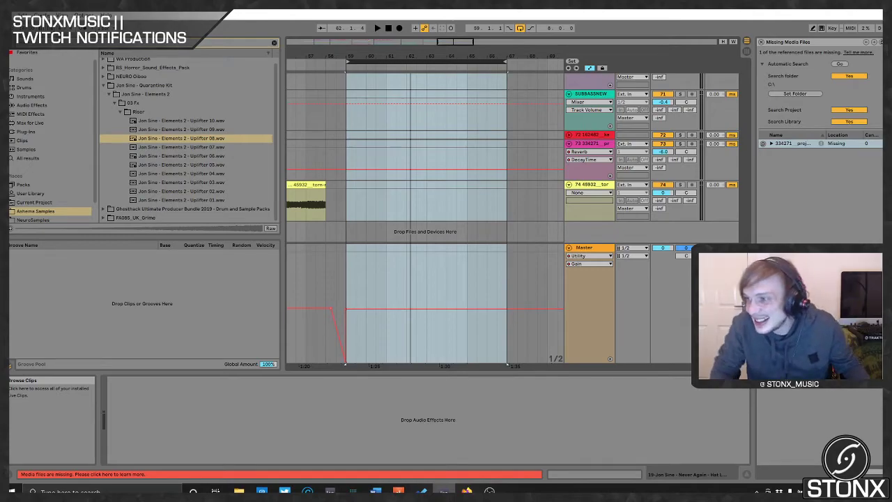
{"action": "scroll", "coordinate": [439, 87], "scroll_direction": "up", "scroll_amount": 5}
{"action": "scroll", "coordinate": [431, 76], "scroll_direction": "down", "scroll_amount": 3}
{"action": "scroll", "coordinate": [395, 76], "scroll_direction": "up", "scroll_amount": 5}
{"action": "key", "text": "space"}
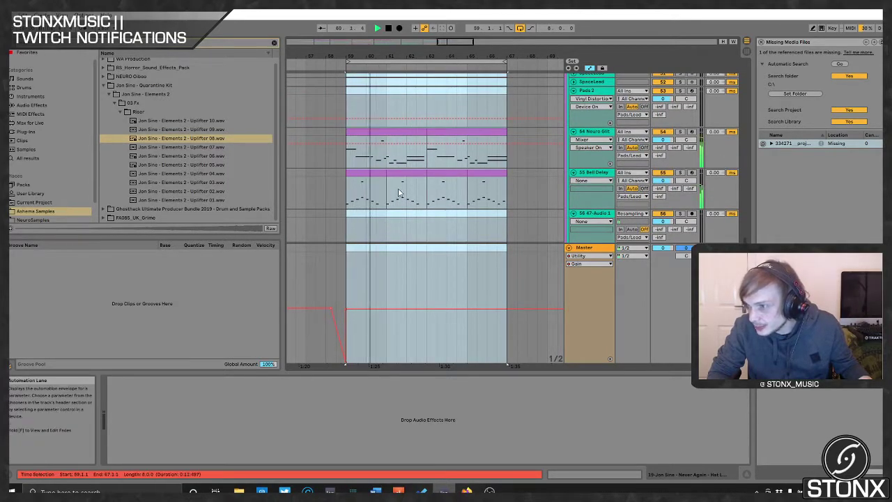
{"action": "scroll", "coordinate": [377, 180], "scroll_direction": "up", "scroll_amount": 1}
{"action": "scroll", "coordinate": [377, 180], "scroll_direction": "up", "scroll_amount": 10}
{"action": "scroll", "coordinate": [376, 180], "scroll_direction": "up", "scroll_amount": 10}
{"action": "right_click", "coordinate": [378, 181]}
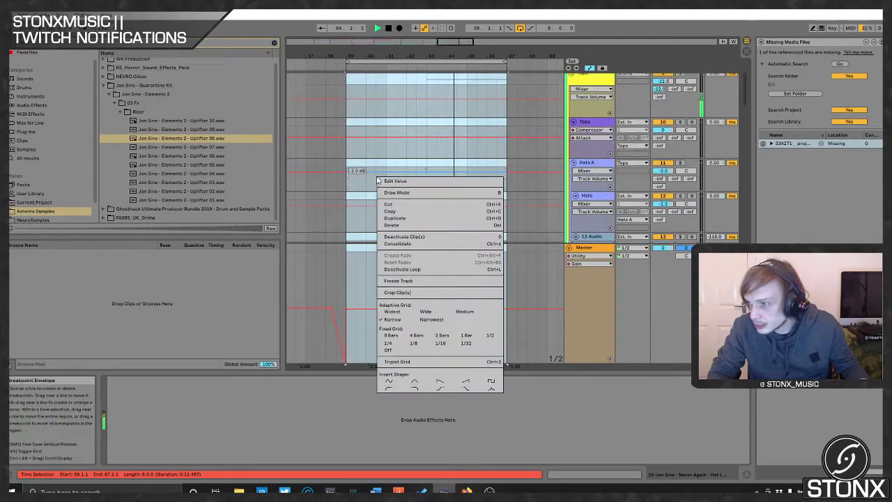
{"action": "left_click", "coordinate": [453, 61]}
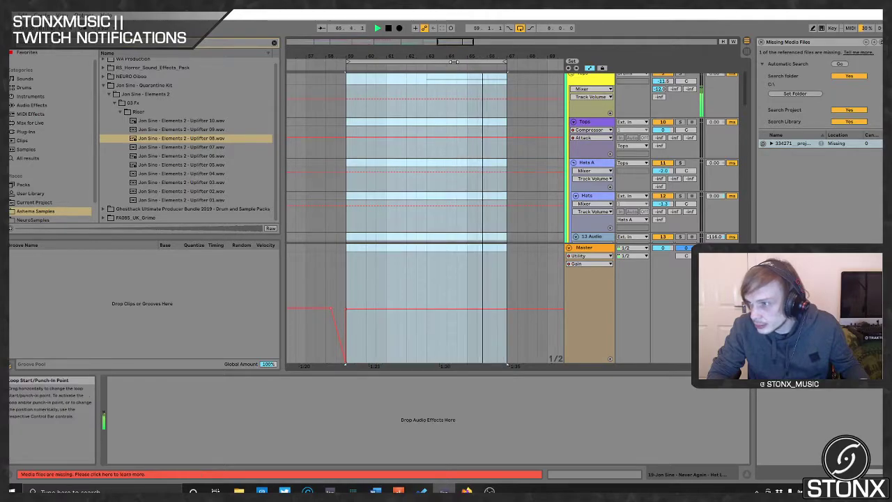
{"action": "key", "text": "space"}
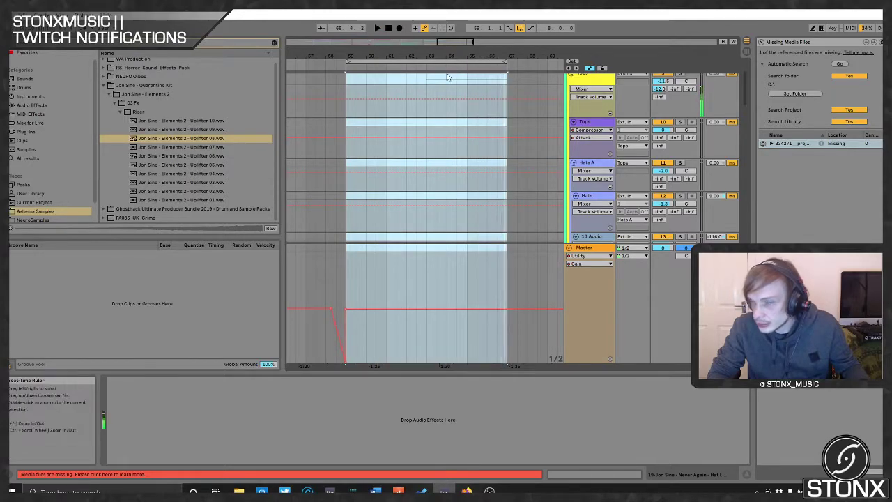
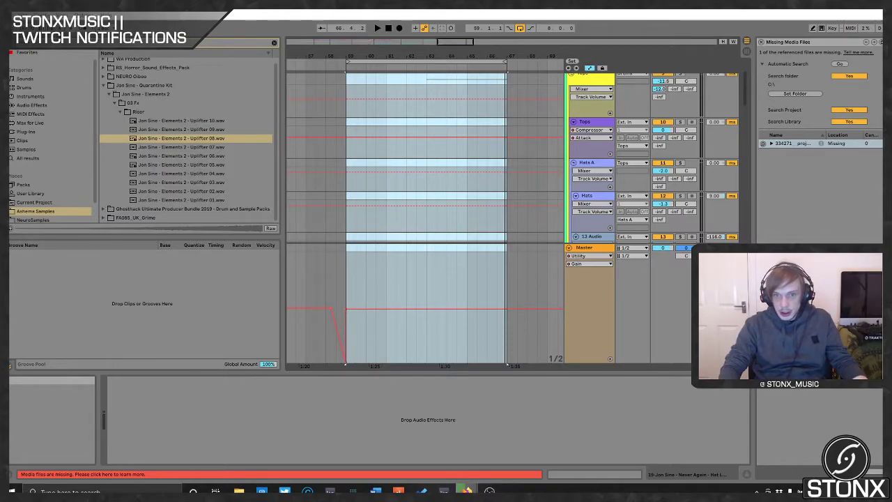
- Unfold the KickSnare group and place the heartbeat-steady sample on the Kick track at bar 59
{"action": "scroll", "coordinate": [435, 189], "scroll_direction": "up", "scroll_amount": 3}
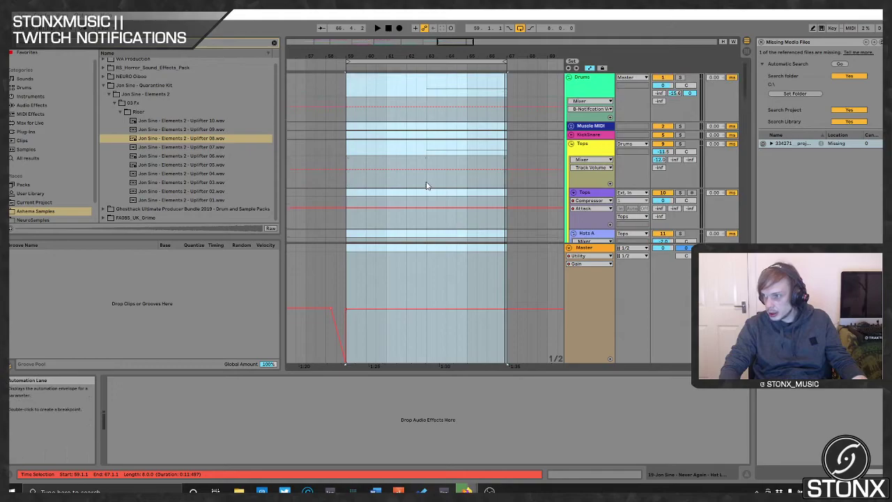
{"action": "left_click", "coordinate": [571, 135]}
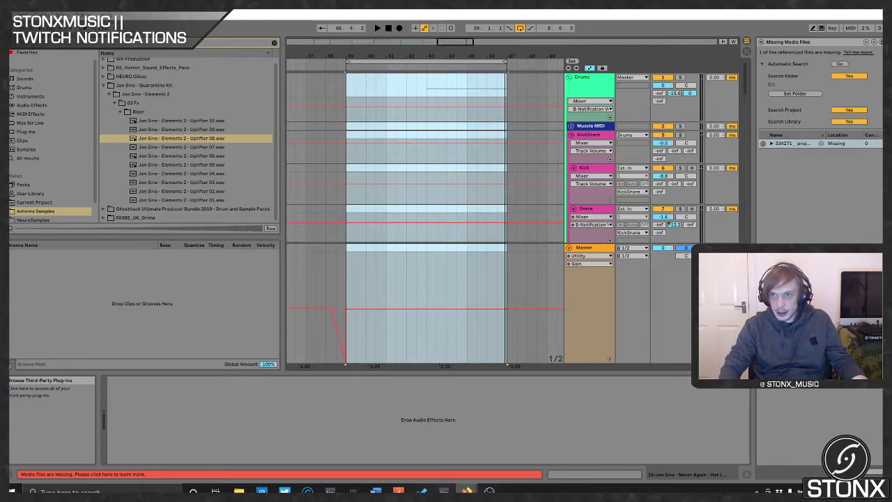
{"action": "mouse_move", "coordinate": [51, 203]}
{"action": "left_mouse_down"}
{"action": "mouse_move", "coordinate": [524, 191]}
{"action": "mouse_move", "coordinate": [527, 127]}
{"action": "mouse_move", "coordinate": [378, 160]}
{"action": "mouse_move", "coordinate": [391, 150]}
{"action": "mouse_move", "coordinate": [359, 155]}
{"action": "mouse_move", "coordinate": [353, 180]}
{"action": "left_mouse_up"}
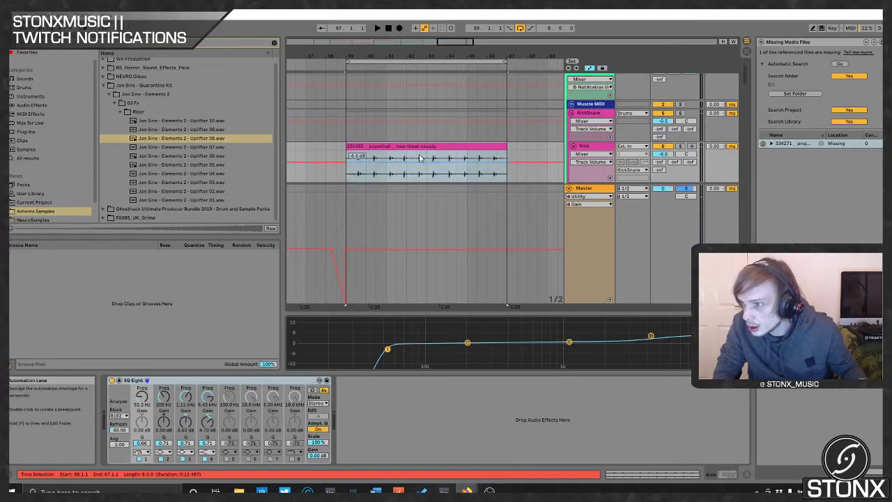
- Warp the heartbeat clip by aligning successive beats with the starts of its bars 2 to 7
{"action": "left_click", "coordinate": [411, 146]}
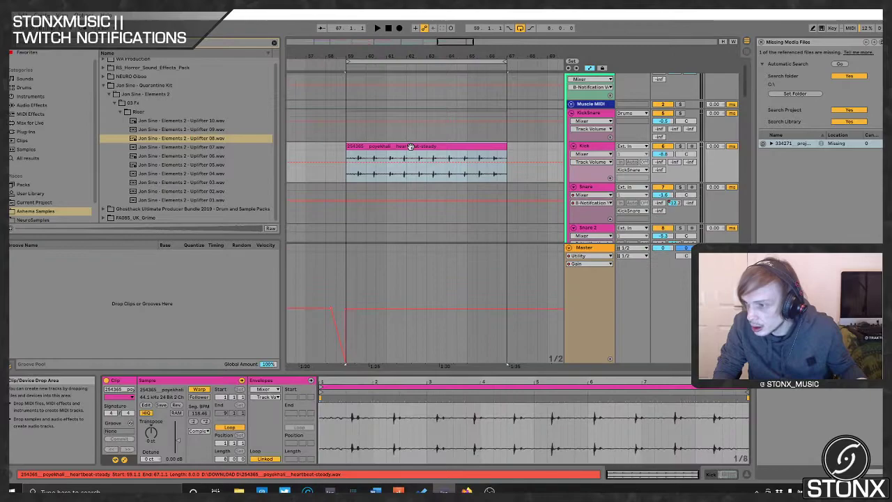
{"action": "left_click", "coordinate": [352, 398]}
{"action": "left_click_drag", "start_coordinate": [352, 397], "coordinate": [374, 398]}
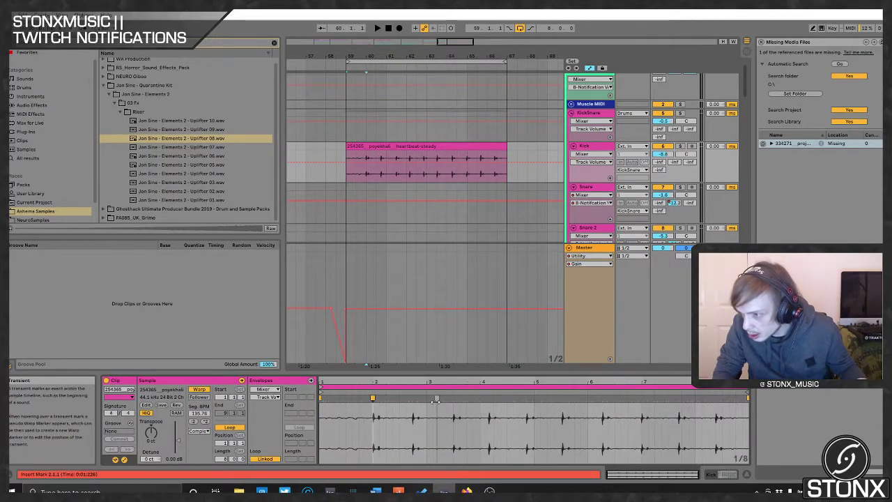
{"action": "left_click_drag", "start_coordinate": [414, 397], "coordinate": [534, 397]}
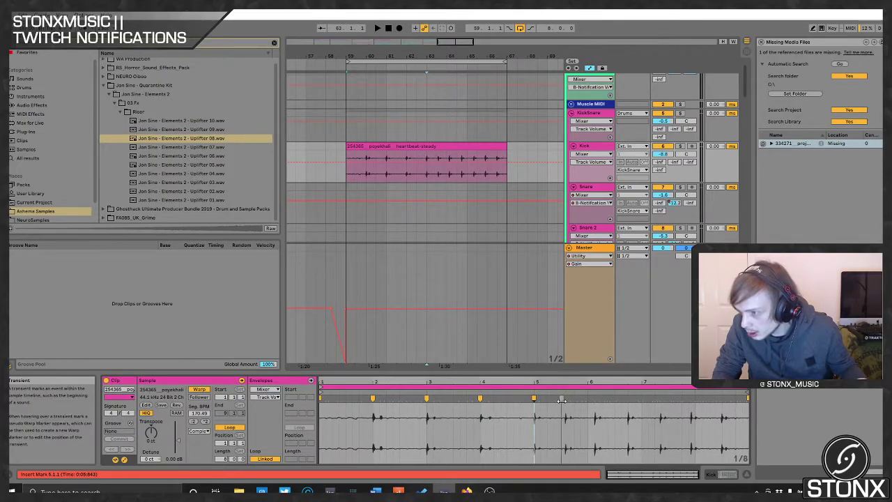
{"action": "left_click_drag", "start_coordinate": [564, 398], "coordinate": [642, 399]}
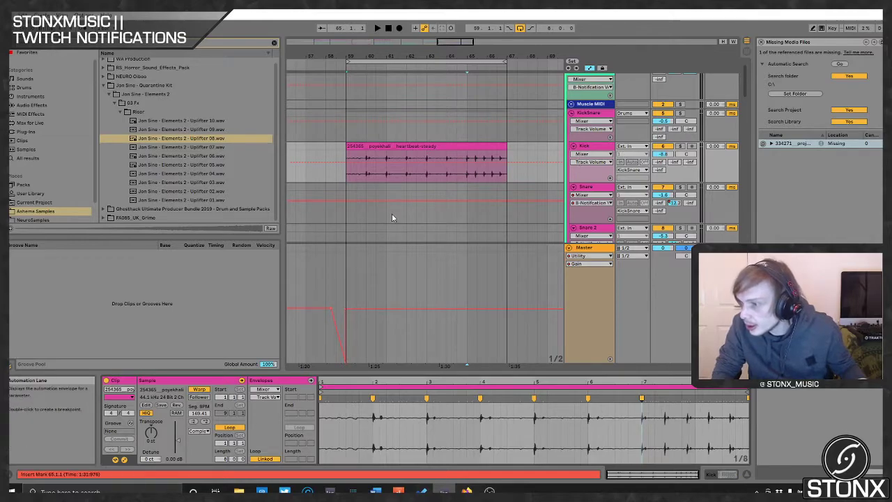
- Solo the Kick track and listen to the warped heartbeat clip
{"action": "left_click", "coordinate": [680, 148]}
{"action": "key", "text": "space"}
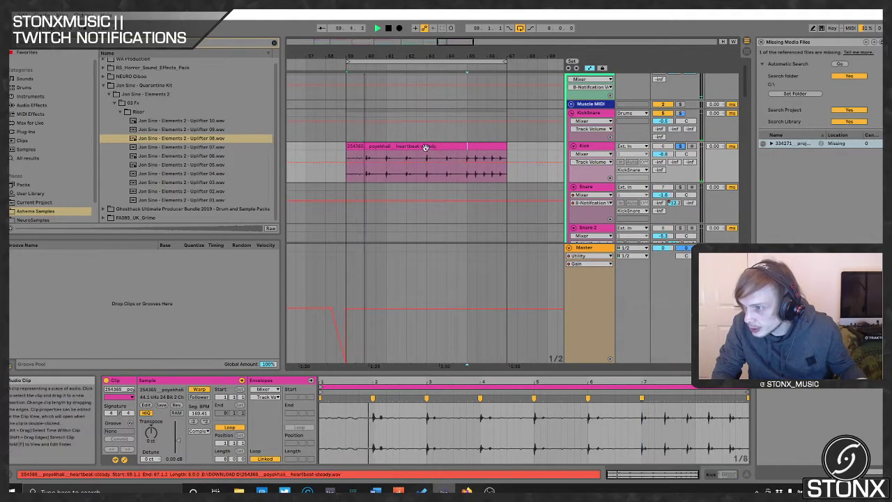
{"action": "key", "text": "space"}
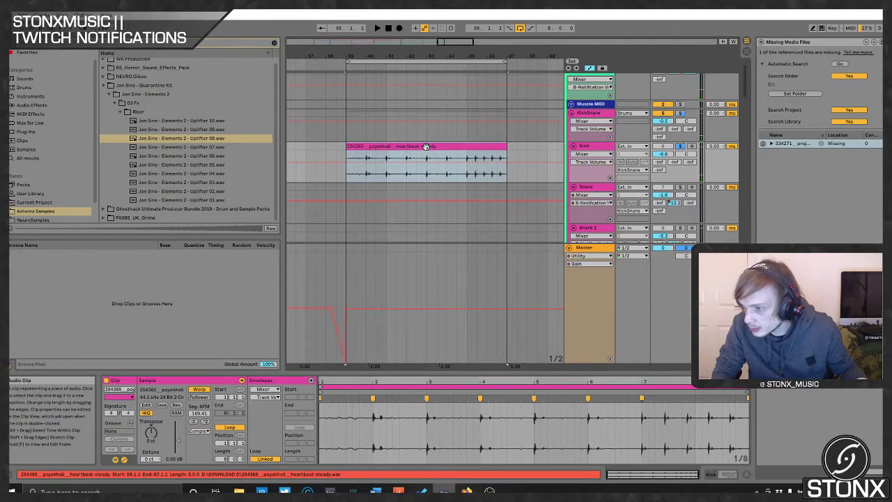
- Raise the heartbeat clip's gain to 8.38 dB and listen to it
{"action": "left_click_drag", "start_coordinate": [174, 437], "coordinate": [178, 435]}
{"action": "key", "text": "space"}
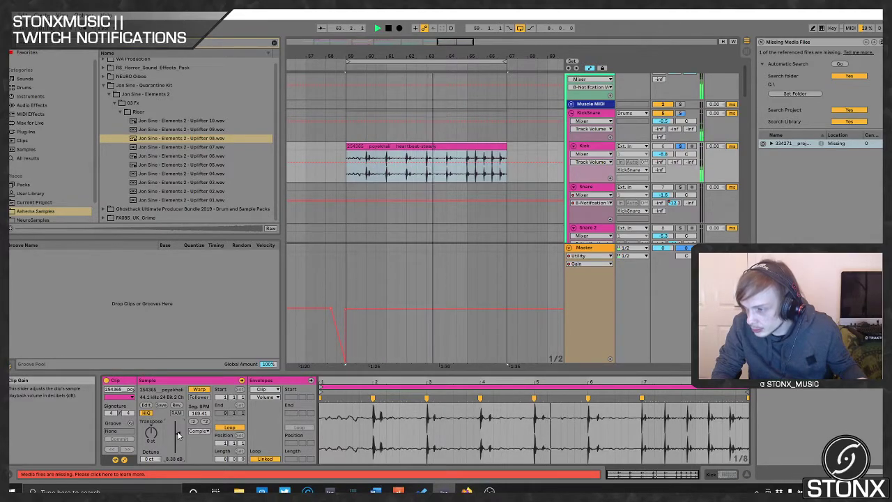
{"action": "key", "text": "space"}
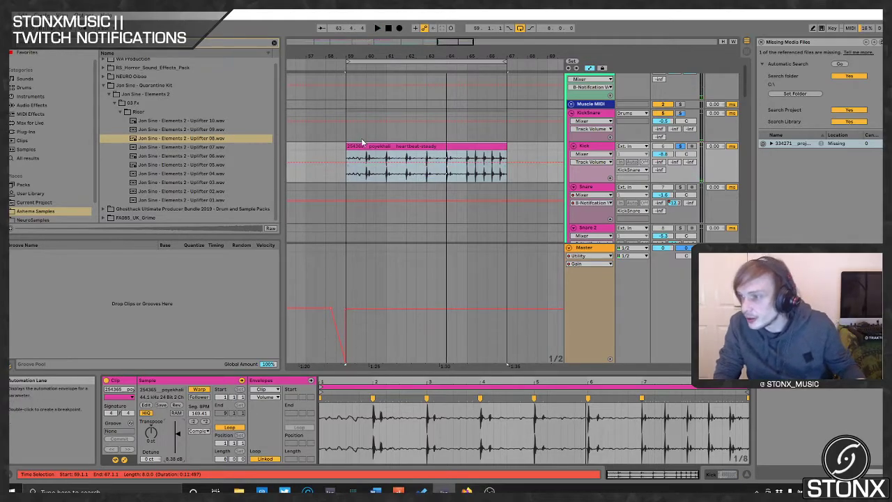
- Hide the automation and split the heartbeat clip at 60.1.1 and 60.2.1 to isolate a single heartbeat
{"action": "scroll", "coordinate": [362, 136], "scroll_direction": "up", "scroll_amount": 5}
{"action": "scroll", "coordinate": [365, 139], "scroll_direction": "down", "scroll_amount": 3}
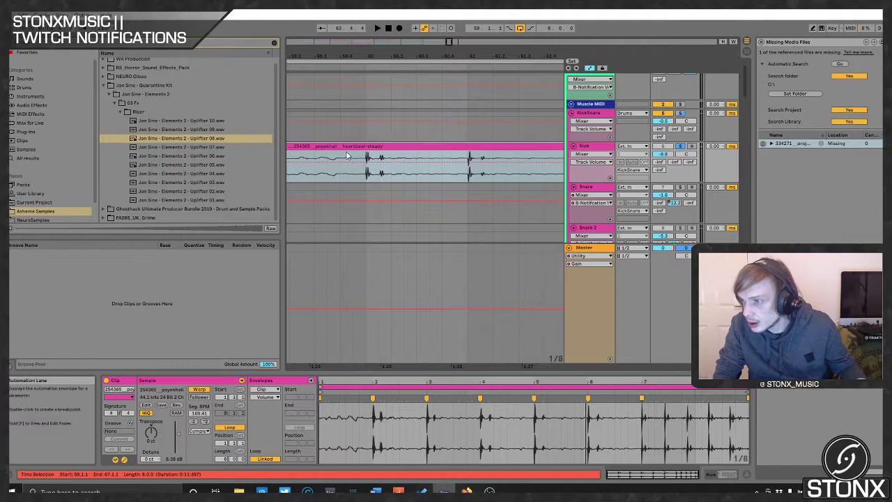
{"action": "left_click", "coordinate": [570, 67]}
{"action": "left_click_drag", "start_coordinate": [366, 166], "coordinate": [388, 167]}
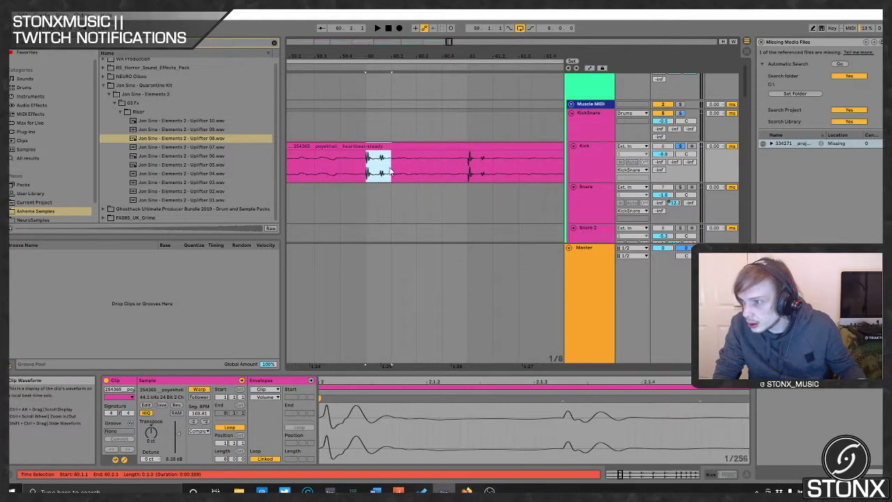
{"action": "key", "text": "ctrl+e"}
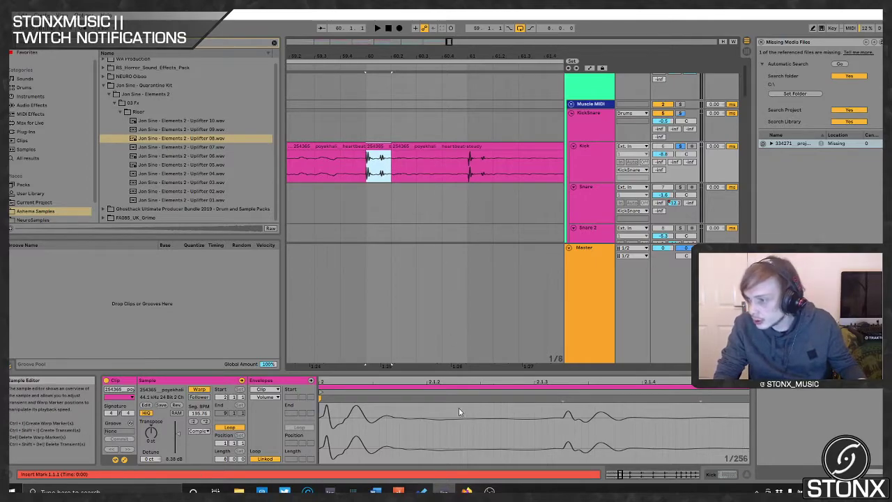
- Warp the second thump of the isolated heartbeat onto 2.1.3 and play it back
{"action": "left_click_drag", "start_coordinate": [565, 416], "coordinate": [534, 406]}
{"action": "key", "text": "space"}
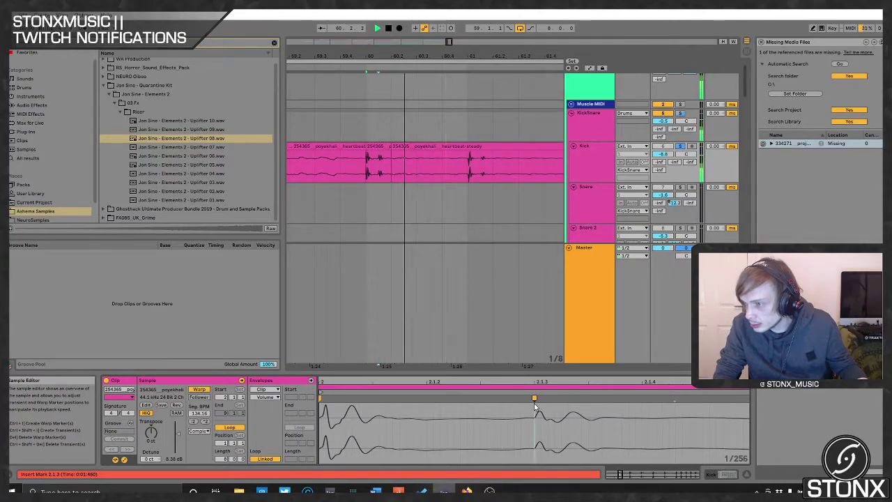
{"action": "key", "text": "space"}
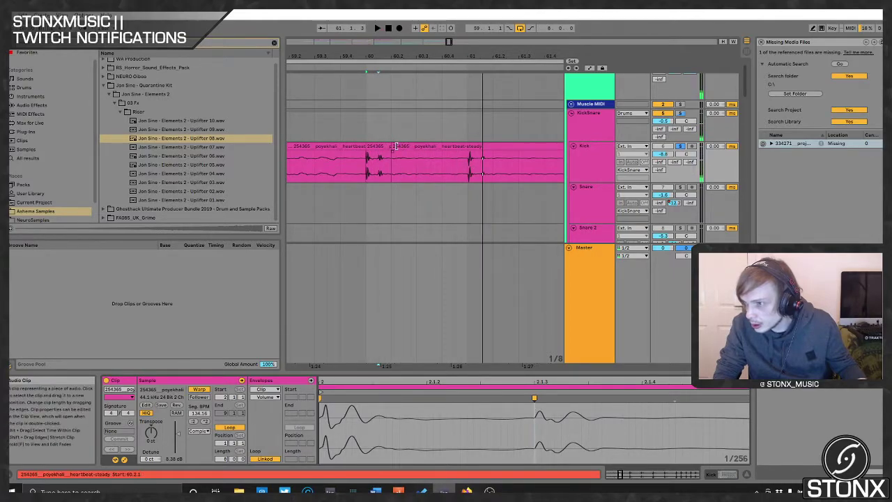
- Extend the isolated heartbeat clip to 60.3.1 and delete the remaining heartbeat audio after it
{"action": "left_click_drag", "start_coordinate": [390, 148], "coordinate": [417, 148]}
{"action": "left_click", "coordinate": [457, 148]}
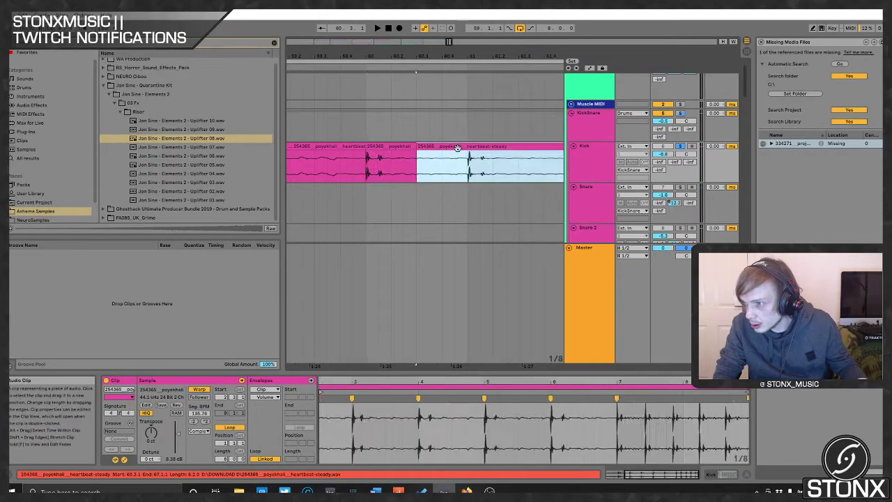
{"action": "key", "text": "Delete"}
- Delete the lead-in piece before the isolated heartbeat and move the heartbeat clip to bar 59
{"action": "left_click_drag", "start_coordinate": [313, 148], "coordinate": [366, 149]}
{"action": "scroll", "coordinate": [346, 215], "scroll_direction": "down", "scroll_amount": 2}
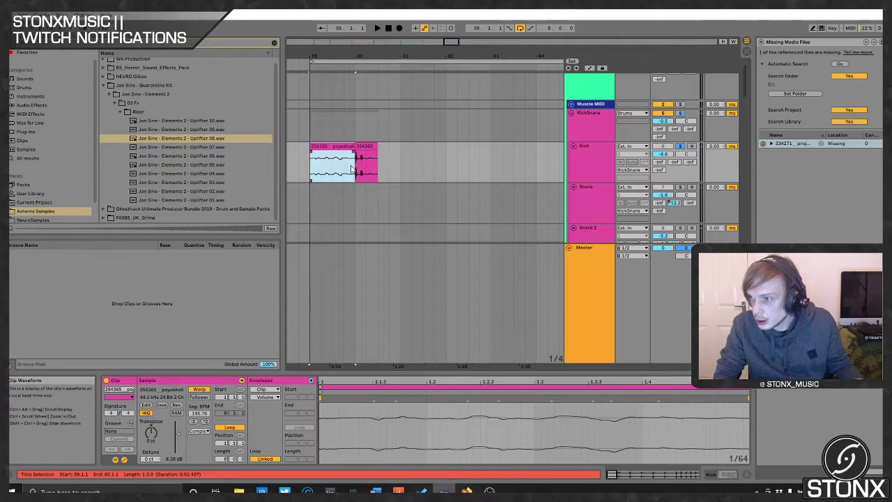
{"action": "key", "text": "Delete"}
{"action": "left_click_drag", "start_coordinate": [364, 147], "coordinate": [318, 152]}
- Turn off the drum solo and copy the heartbeat clip to the starts of bars 60, 61 and 62, checking by ear
{"action": "key", "text": "space"}
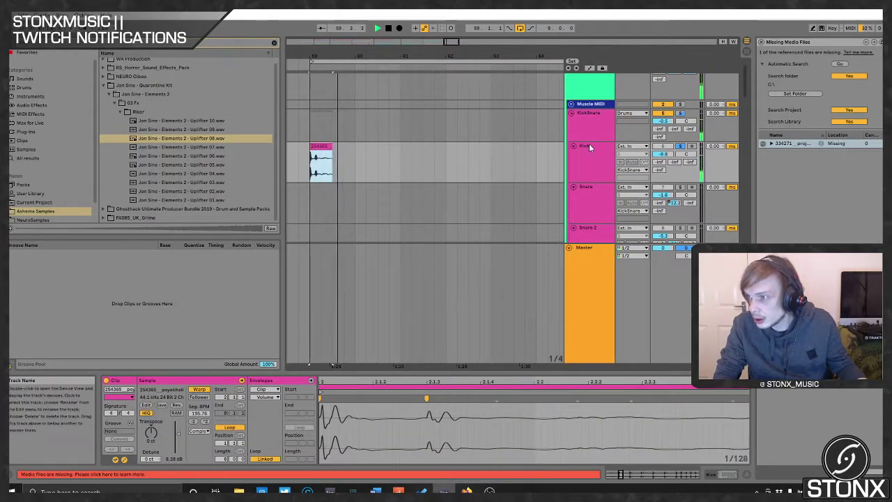
{"action": "left_click", "coordinate": [681, 114]}
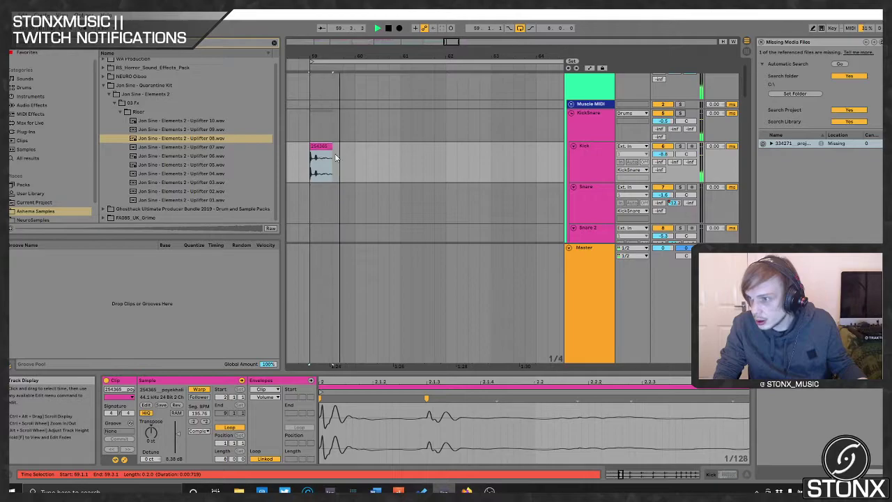
{"action": "left_click_drag", "start_coordinate": [323, 149], "coordinate": [407, 152]}
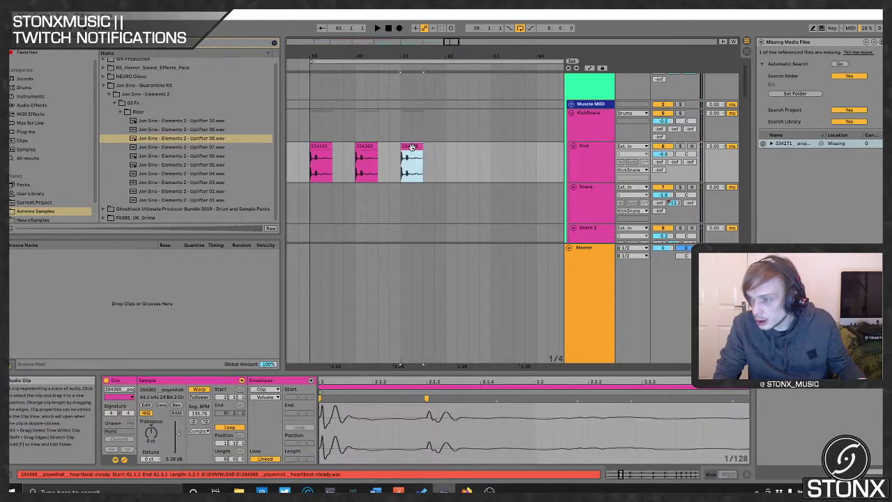
{"action": "left_click", "coordinate": [324, 62]}
{"action": "key", "text": "space"}
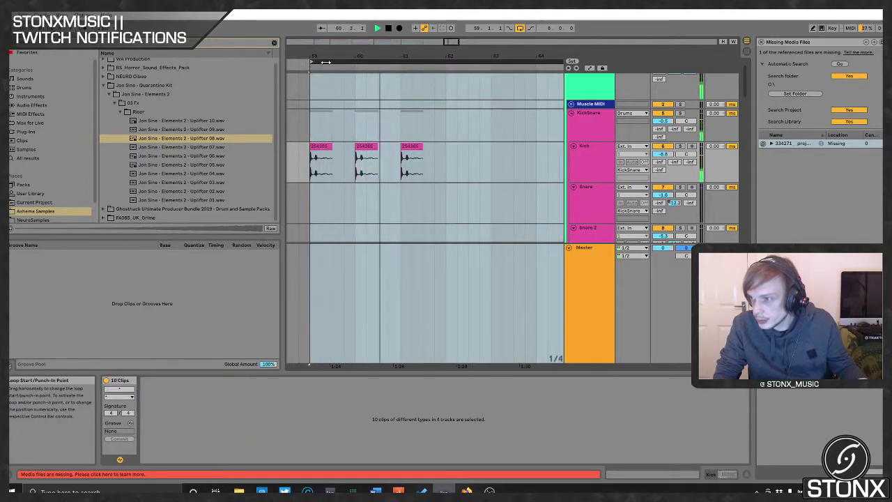
{"action": "left_click", "coordinate": [413, 148]}
{"action": "key", "text": "ctrl+d"}
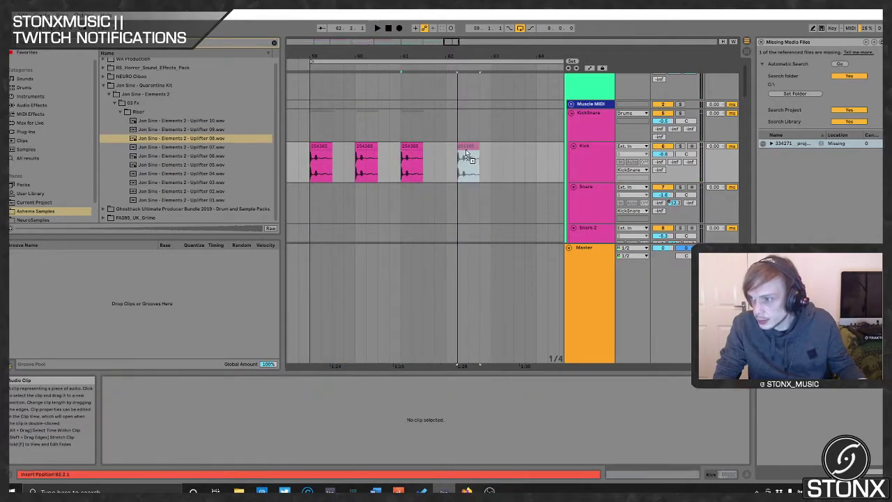
{"action": "left_click", "coordinate": [342, 63]}
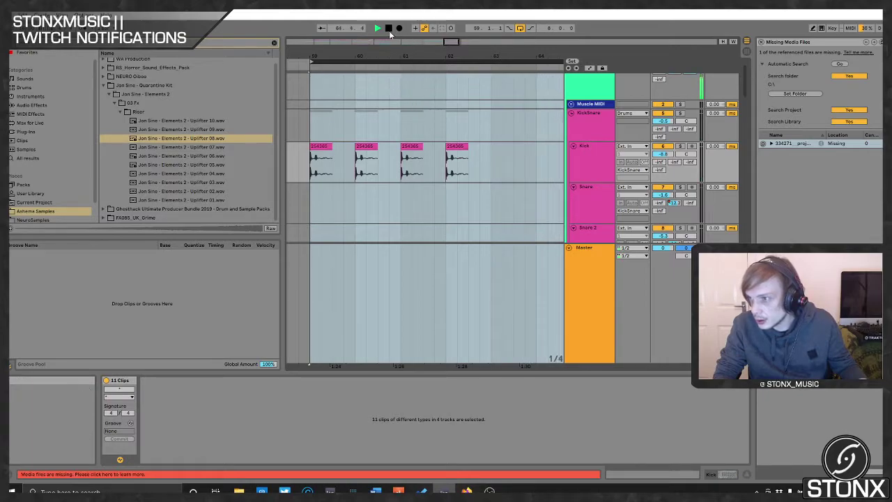
- Duplicate the Kick track's heartbeat pattern from bars 59 to 63 into the following four bars
{"action": "right_click", "coordinate": [493, 165]}
{"action": "left_click_drag", "start_coordinate": [493, 165], "coordinate": [310, 164]}
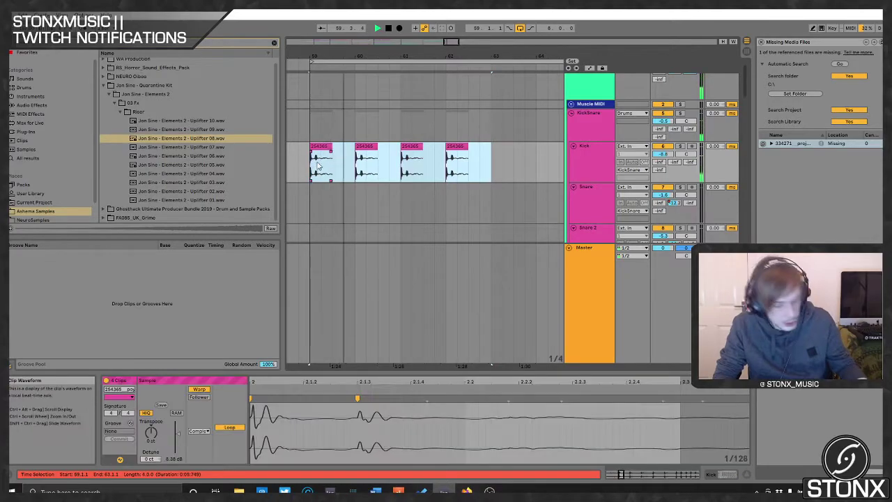
{"action": "key", "text": "ctrl+d"}
- Fill the half-bar gaps between bars 63 and 67 with copies of the heartbeat clip
{"action": "left_click", "coordinate": [336, 149]}
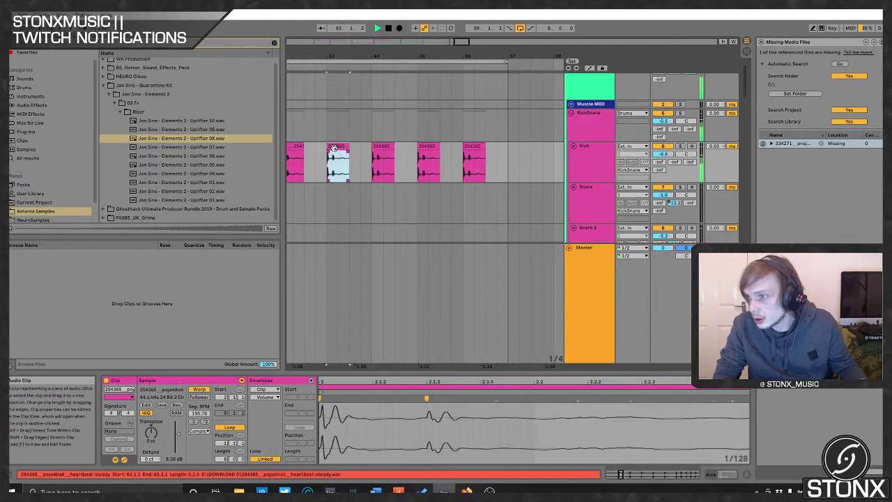
{"action": "key", "text": "ctrl+d"}
{"action": "key", "text": "ctrl+d"}
{"action": "key", "text": "ctrl+d"}
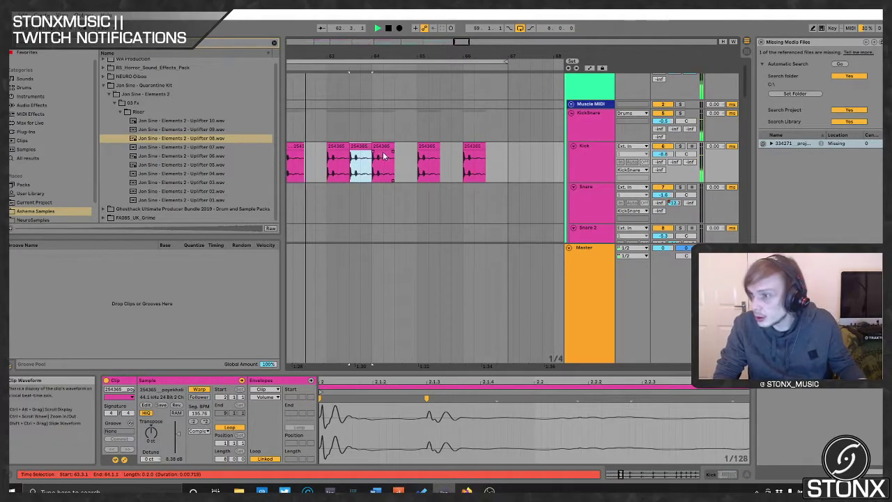
{"action": "left_click", "coordinate": [428, 146], "text": "shift"}
{"action": "key", "text": "ctrl+d"}
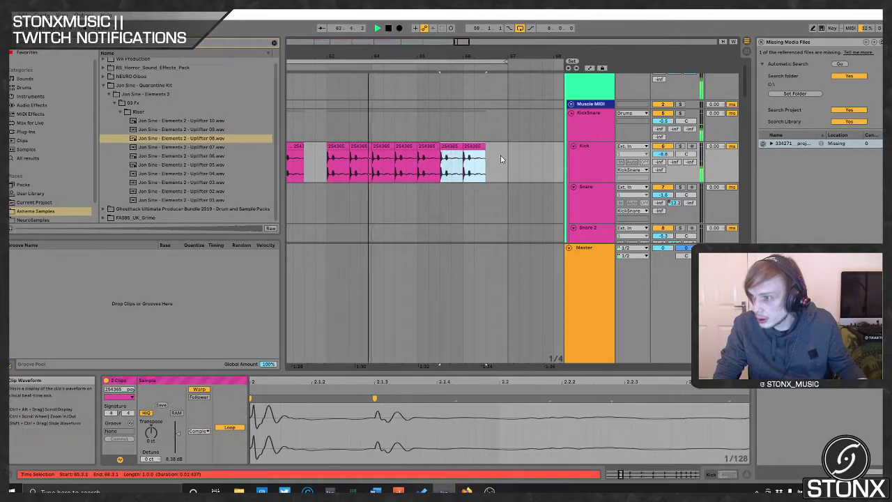
{"action": "left_click", "coordinate": [497, 157]}
{"action": "left_click", "coordinate": [482, 157]}
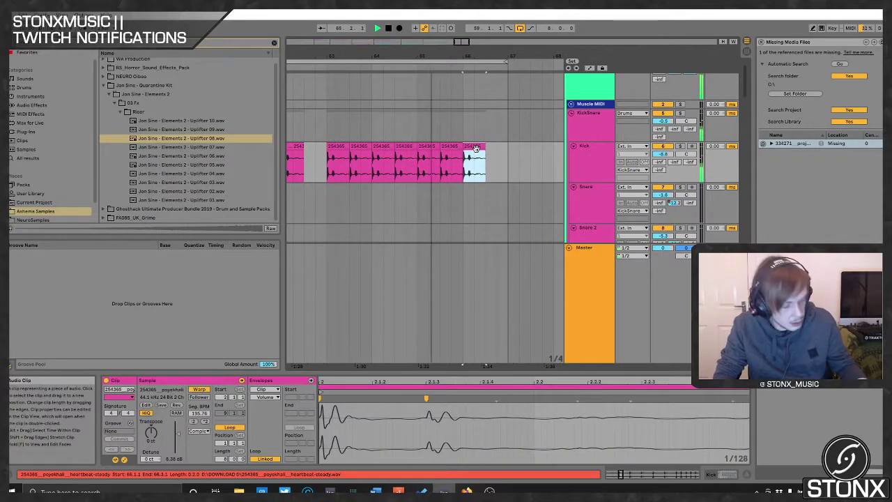
{"action": "key", "text": "ctrl+d"}
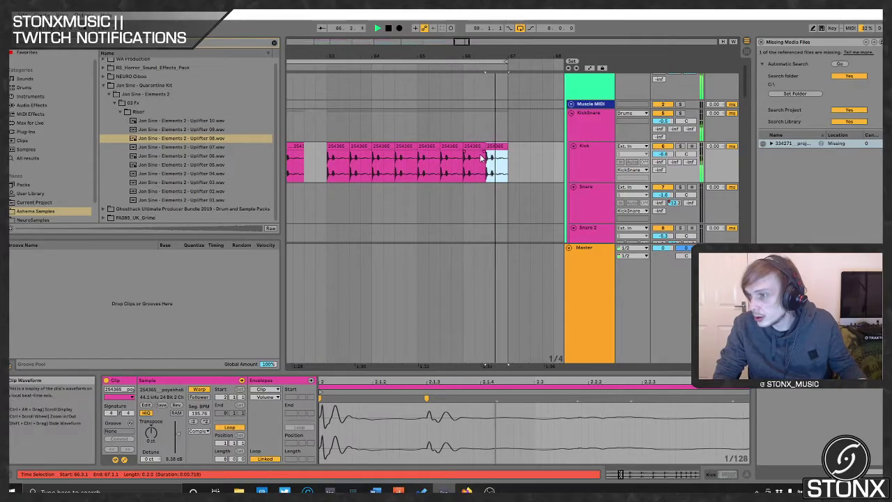
- Duplicate the first beat of bar 66 across the whole bar to double the heartbeat's pace, and play the section
{"action": "left_click", "coordinate": [466, 168]}
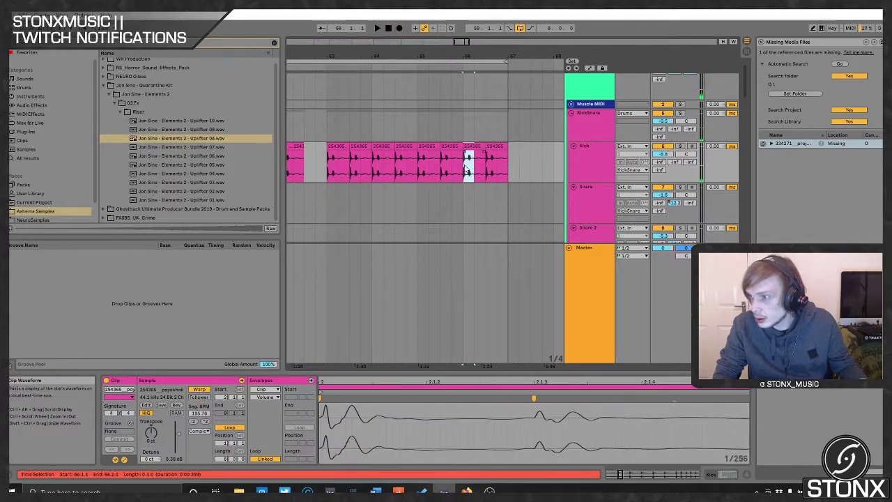
{"action": "key", "text": "ctrl+d"}
{"action": "key", "text": "ctrl+d"}
{"action": "key", "text": "ctrl+d"}
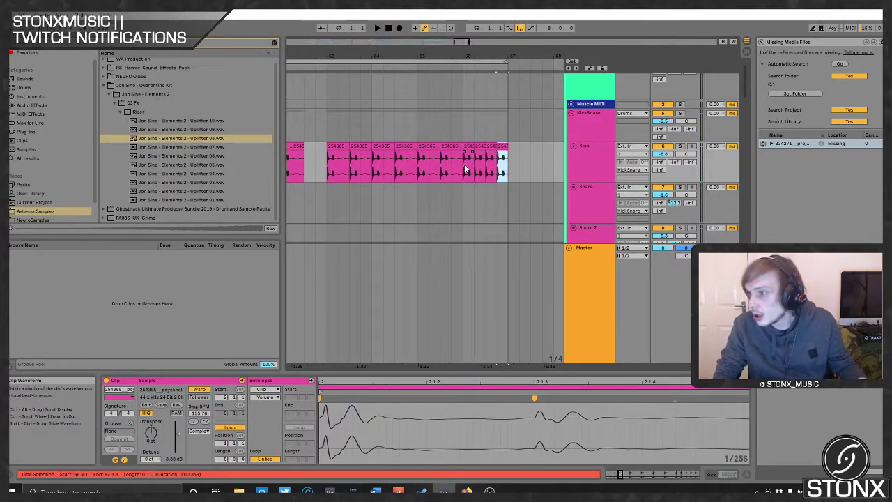
{"action": "left_click", "coordinate": [399, 61]}
{"action": "key", "text": "space"}
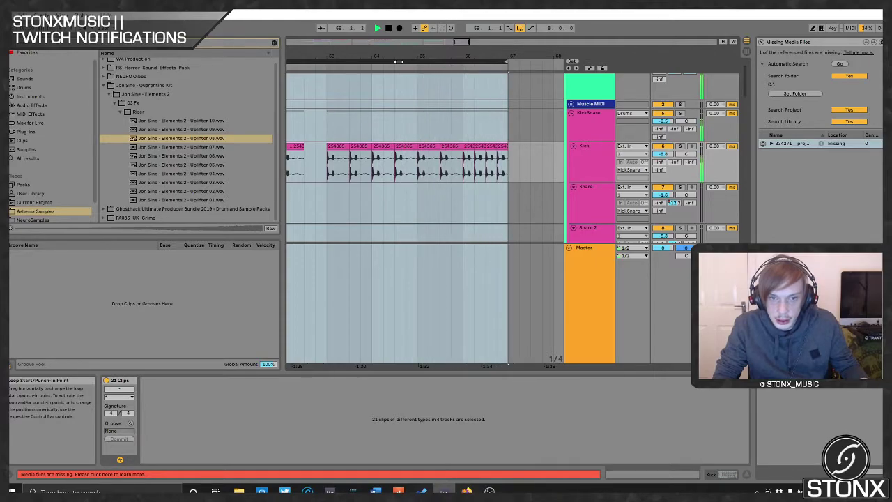
- In bar 4 of the Neuro Glitch clip, redraw the C#5 note over the whole bar and add an F5 note from 4.3.1 to 5.1.1
{"action": "scroll", "coordinate": [412, 171], "scroll_direction": "down", "scroll_amount": 10}
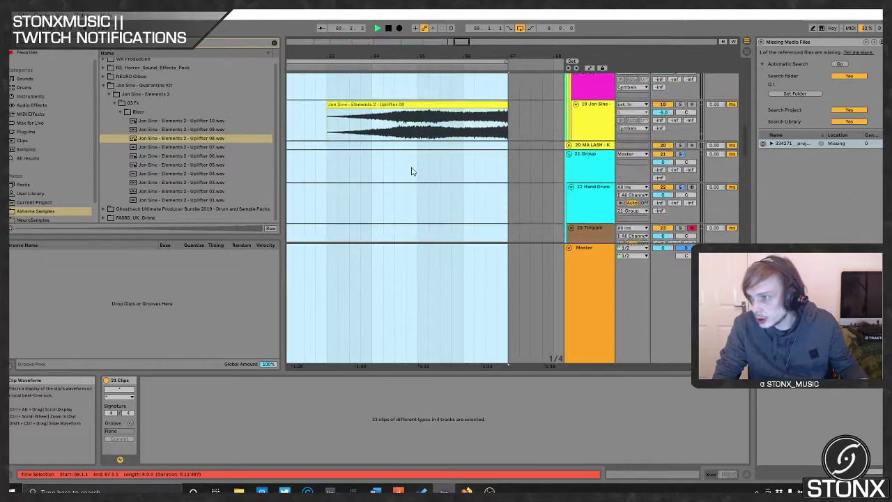
{"action": "scroll", "coordinate": [412, 169], "scroll_direction": "down", "scroll_amount": 10}
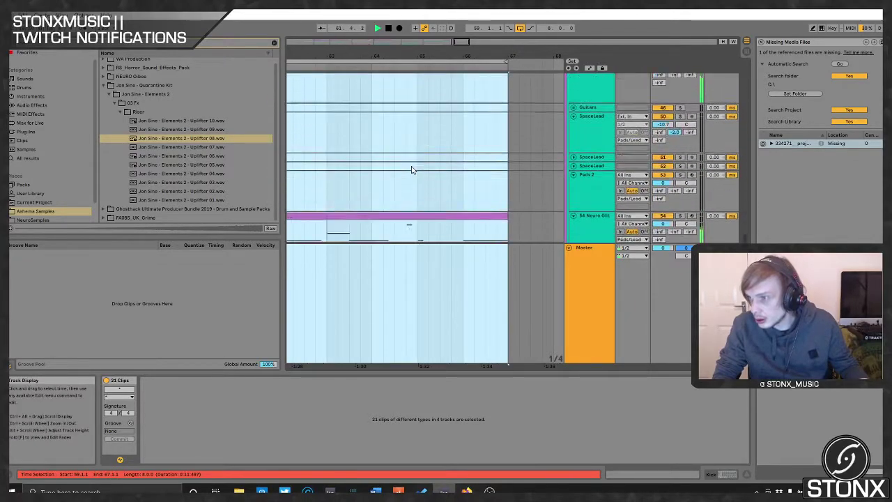
{"action": "left_click", "coordinate": [461, 133]}
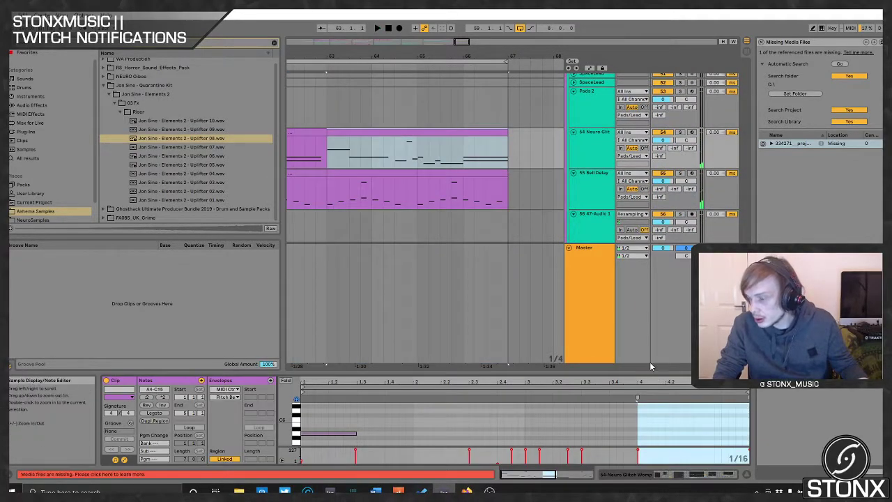
{"action": "left_click_drag", "start_coordinate": [658, 374], "coordinate": [631, 277]}
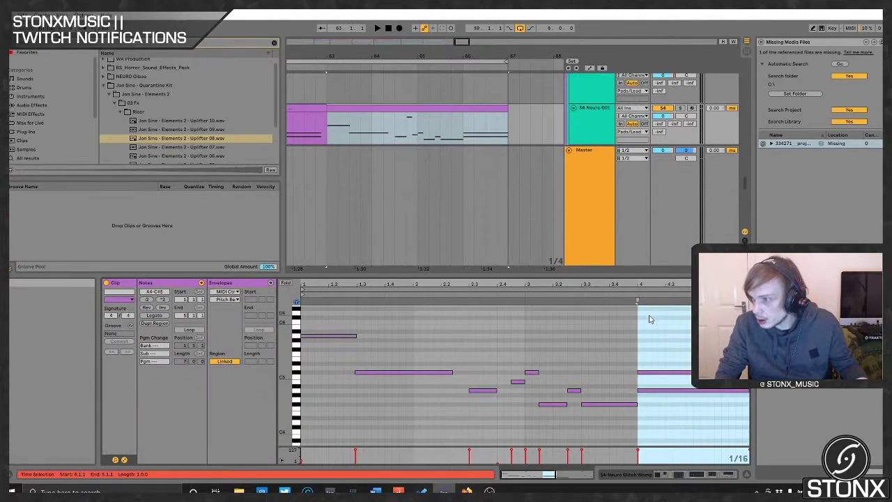
{"action": "right_click", "coordinate": [667, 365]}
{"action": "left_click", "coordinate": [672, 360]}
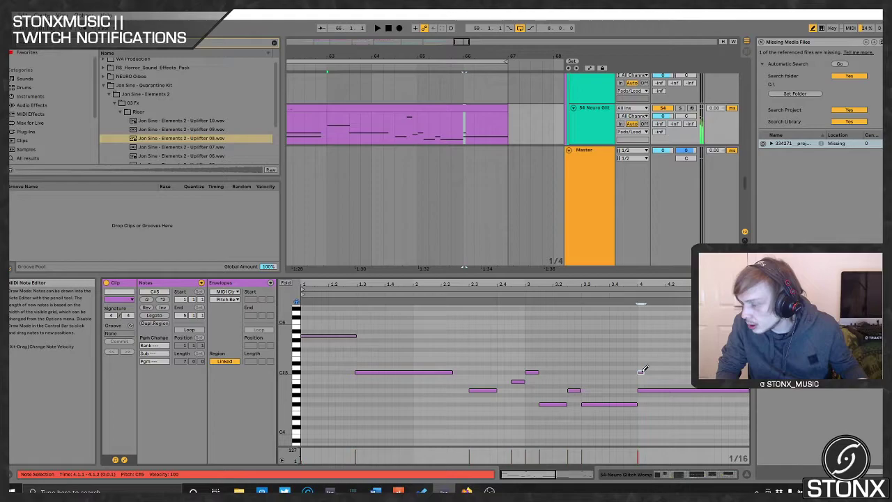
{"action": "left_click_drag", "start_coordinate": [640, 372], "coordinate": [746, 372]}
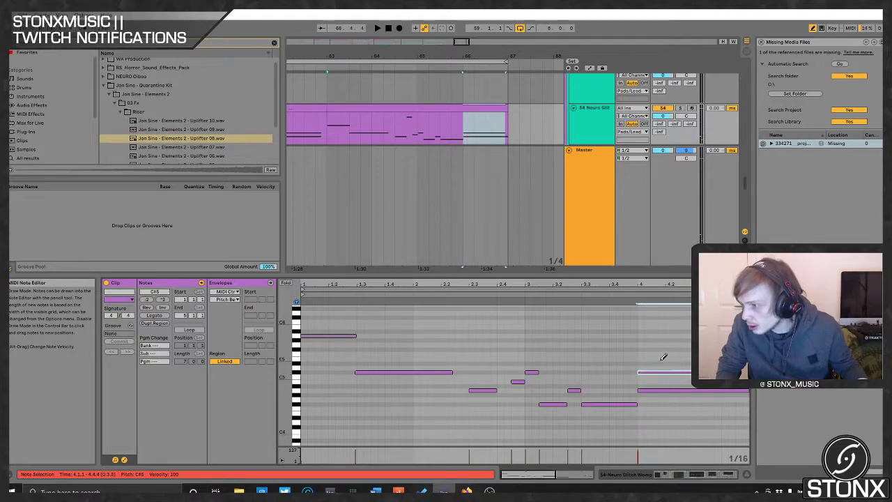
{"action": "left_click", "coordinate": [486, 127]}
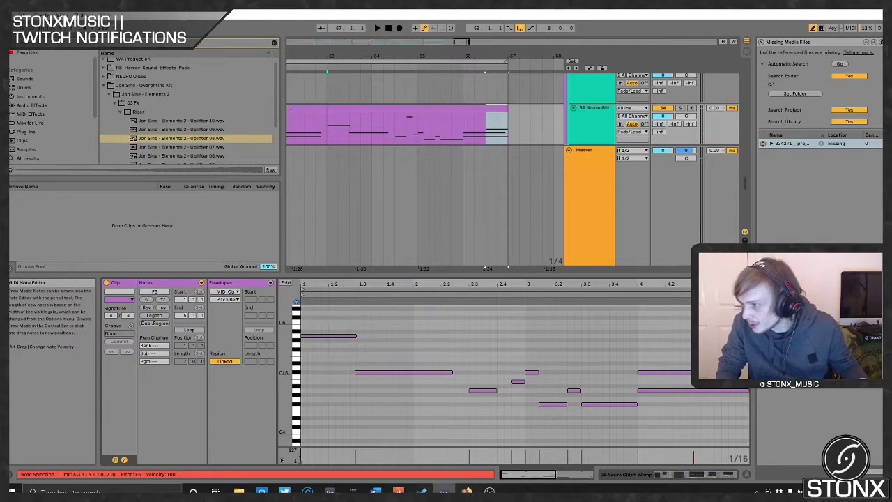
{"action": "left_click", "coordinate": [740, 372]}
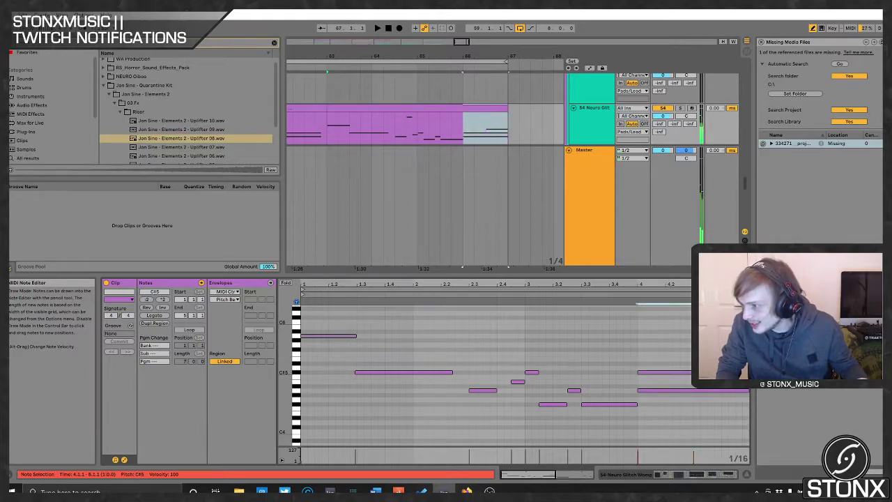
- Leave draw mode, play the section and place an A5 note on the last beat of the Neuro Glitch clip
{"action": "right_click", "coordinate": [670, 356]}
{"action": "left_click", "coordinate": [683, 352]}
{"action": "left_click", "coordinate": [710, 354]}
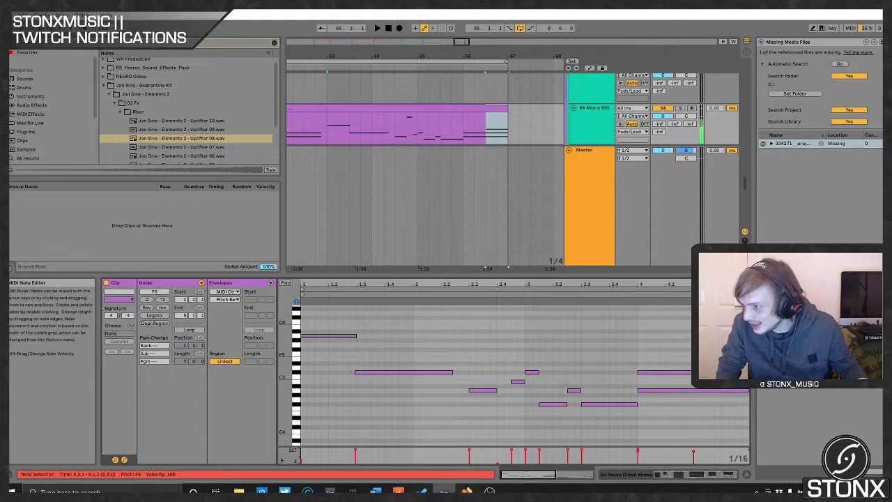
{"action": "key", "text": "space"}
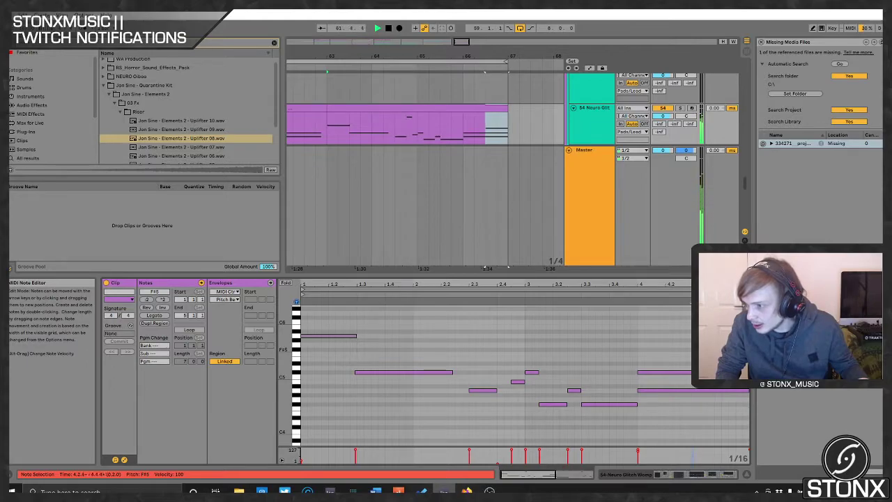
{"action": "left_click_drag", "start_coordinate": [748, 349], "coordinate": [733, 336]}
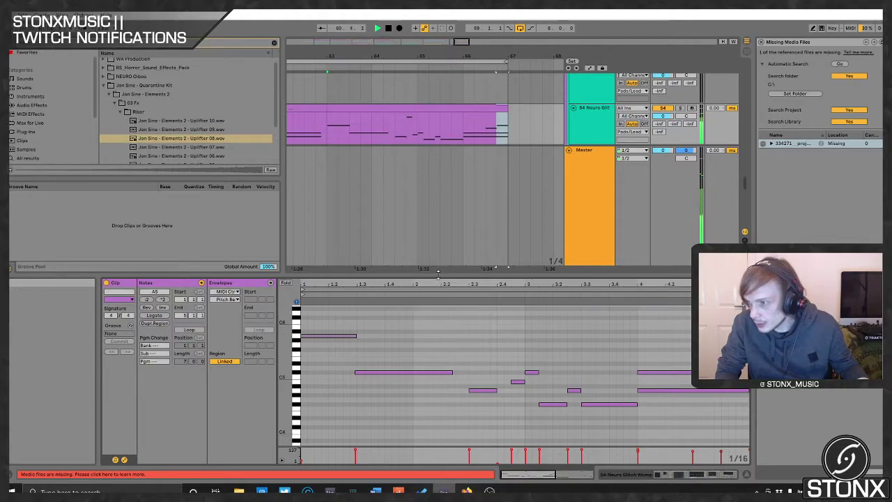
- Enlarge the arrangement area by shrinking the clip view and narrowing the browser, and look over the tracks
{"action": "left_click_drag", "start_coordinate": [418, 277], "coordinate": [418, 375]}
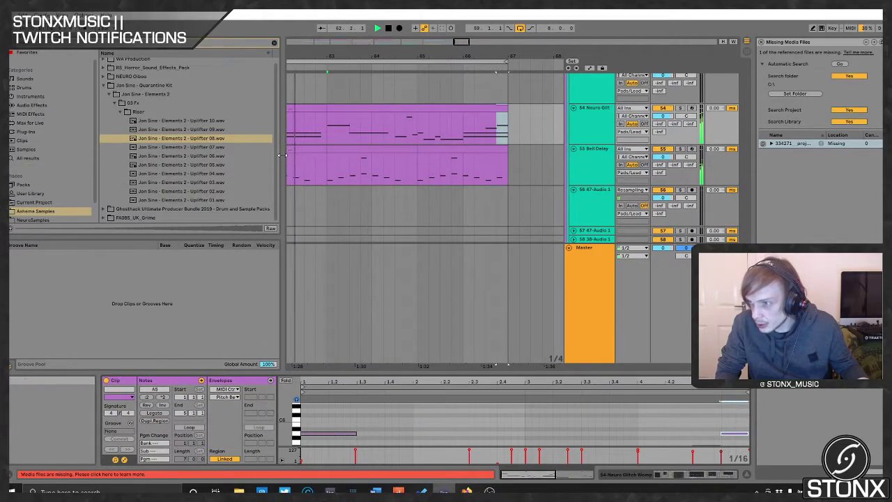
{"action": "left_click_drag", "start_coordinate": [282, 223], "coordinate": [42, 150]}
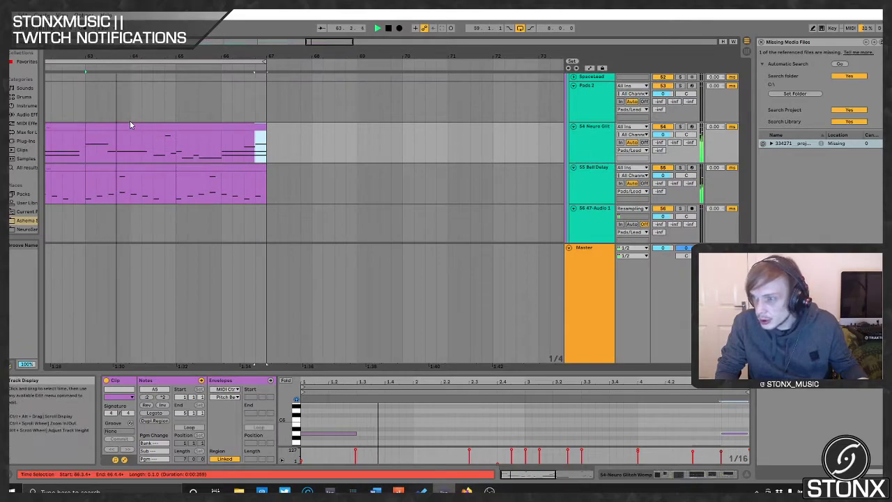
{"action": "scroll", "coordinate": [167, 143], "scroll_direction": "up", "scroll_amount": 6}
{"action": "scroll", "coordinate": [188, 149], "scroll_direction": "up", "scroll_amount": 6}
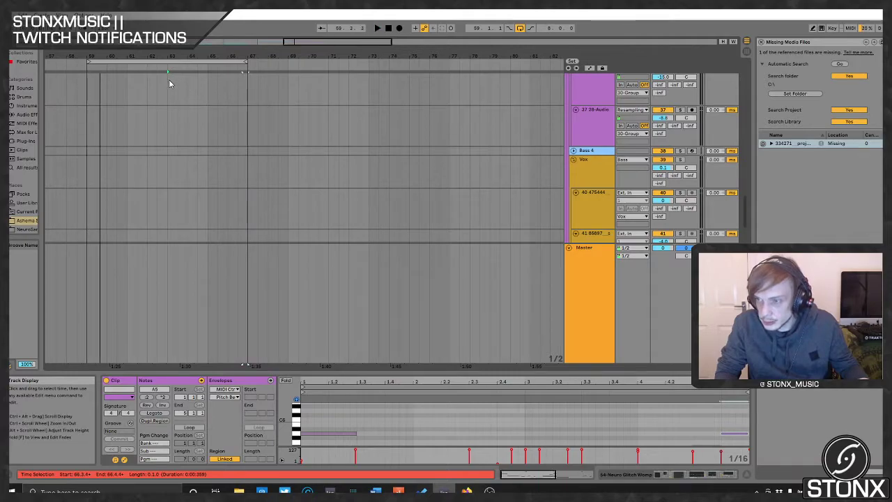
{"action": "scroll", "coordinate": [232, 279], "scroll_direction": "down", "scroll_amount": 15}
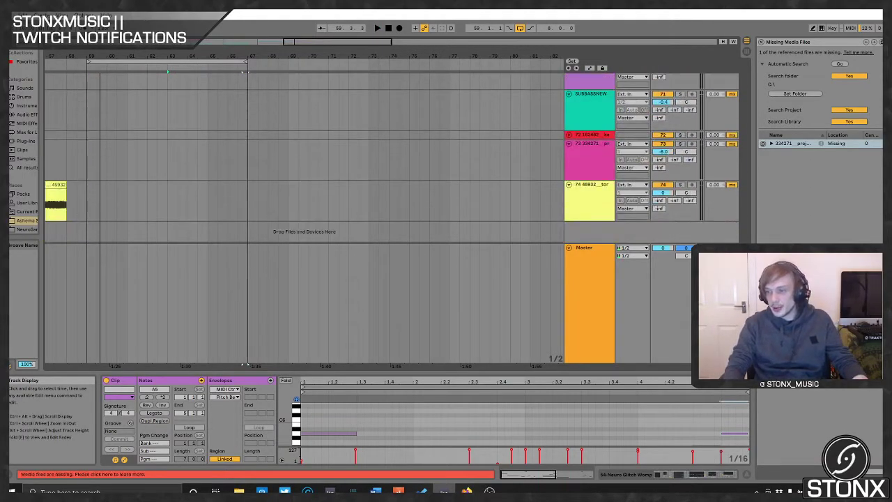
- Show the whole arrangement and play each notification from its locator, from locator 1 through the Follower ones to Raid1
{"action": "left_click_drag", "start_coordinate": [244, 363], "coordinate": [71, 210]}
{"action": "scroll", "coordinate": [241, 130], "scroll_direction": "up", "scroll_amount": 8}
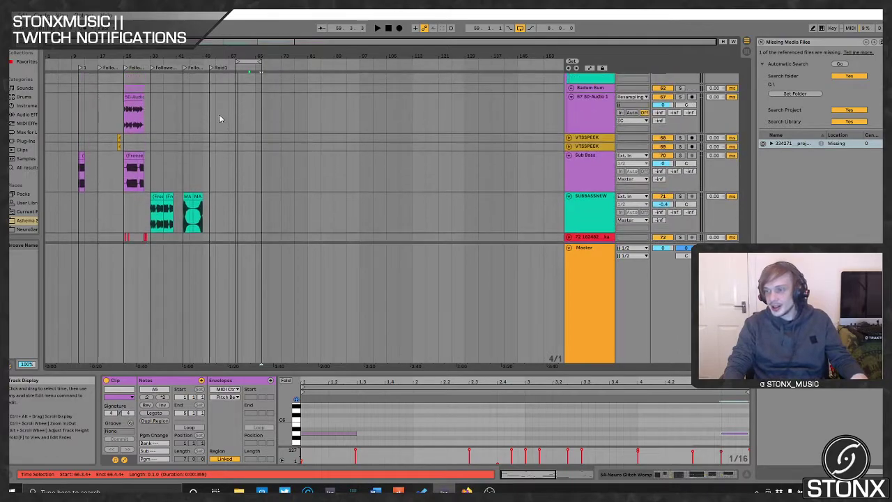
{"action": "left_click", "coordinate": [78, 66]}
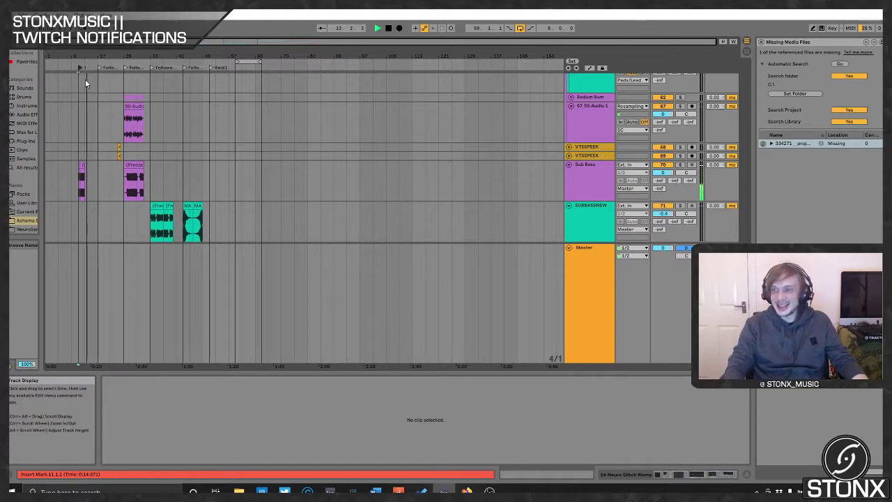
{"action": "left_click", "coordinate": [98, 68]}
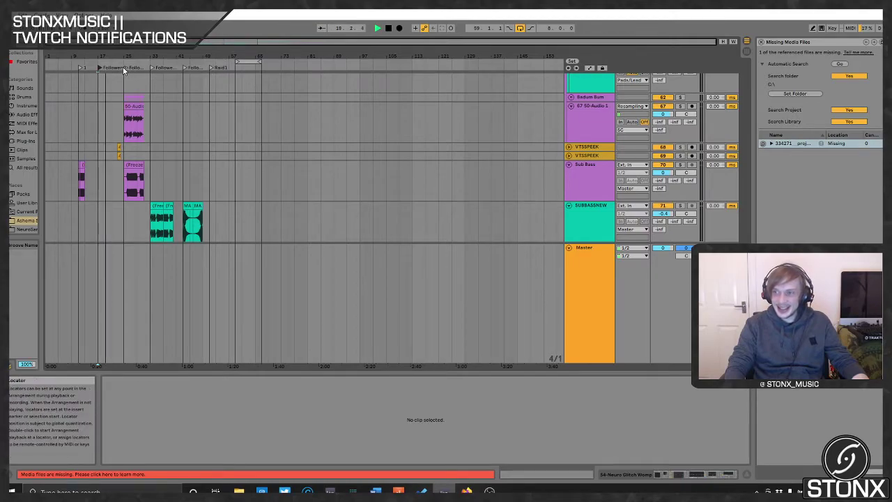
{"action": "left_click", "coordinate": [125, 67]}
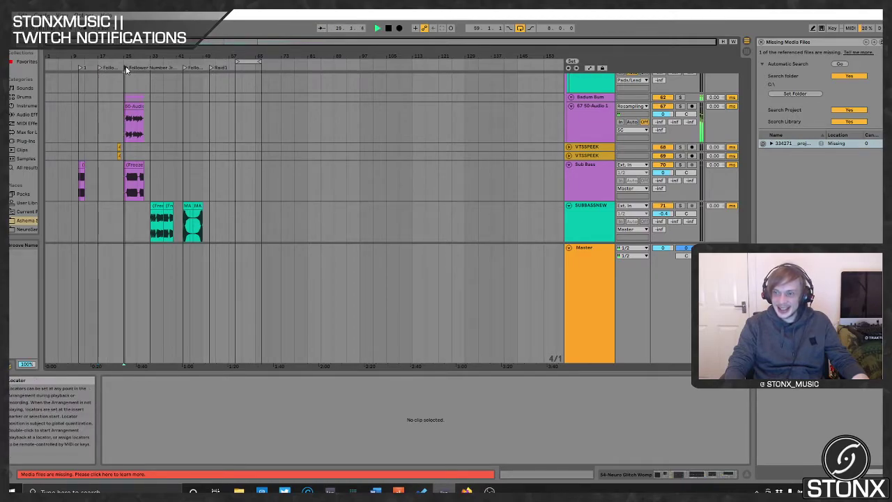
{"action": "left_click", "coordinate": [154, 68]}
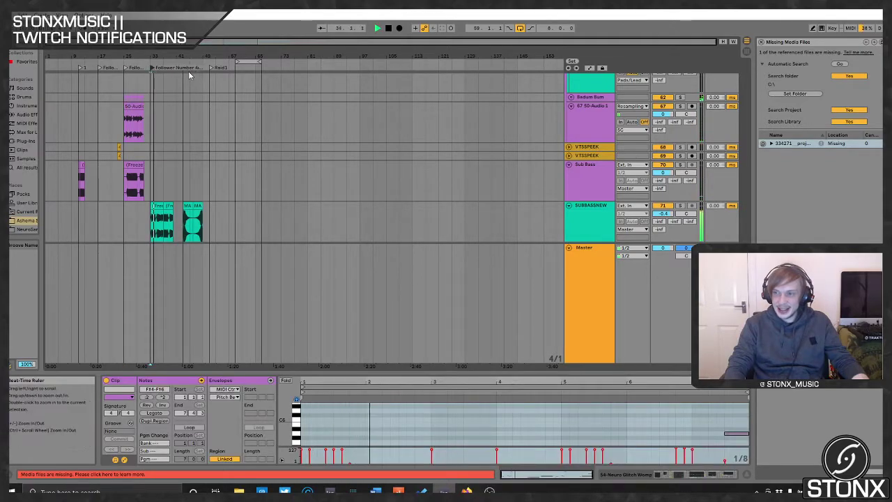
{"action": "left_click", "coordinate": [184, 69]}
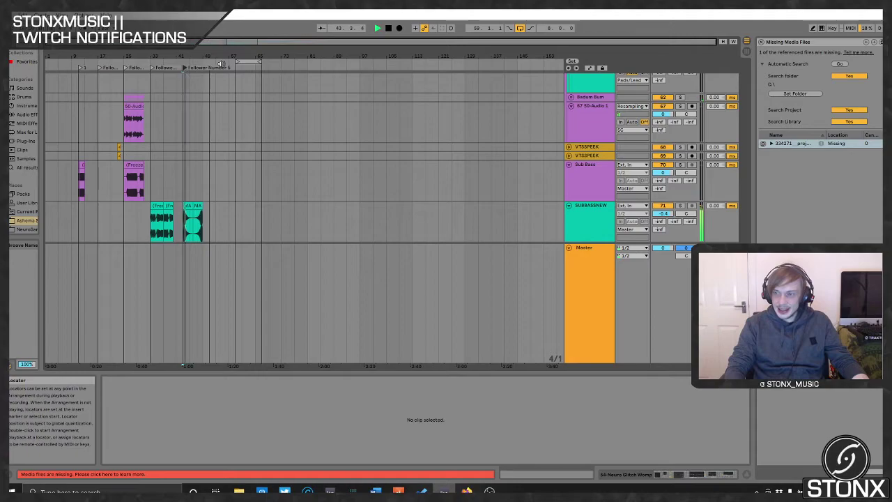
{"action": "left_click", "coordinate": [211, 68]}
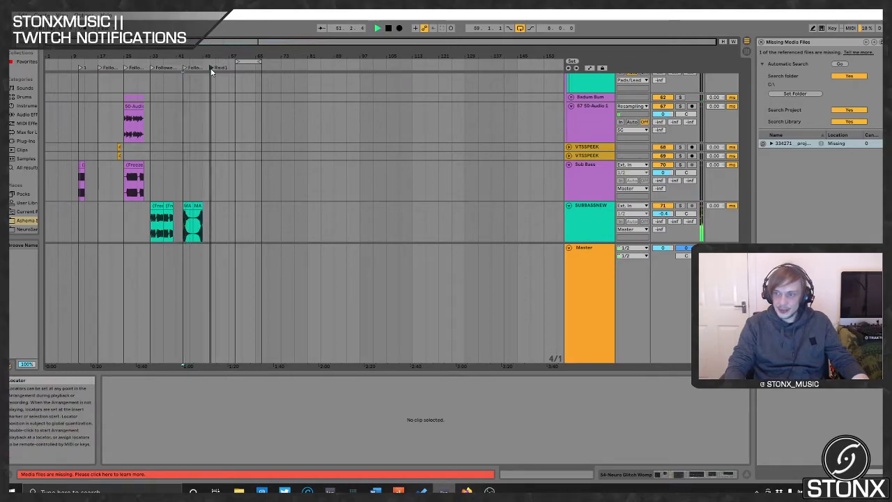
- Select the looped section from bar 59 to 67 and listen to it while reviewing its tracks
{"action": "left_click", "coordinate": [242, 62]}
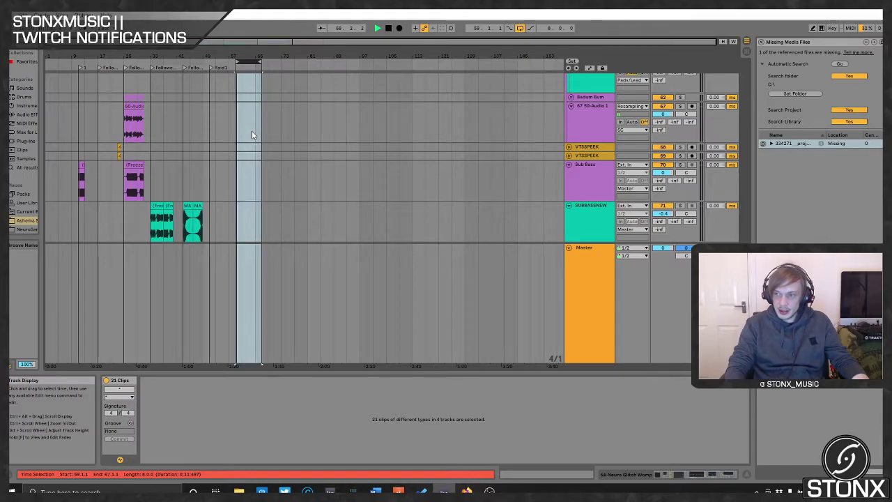
{"action": "key", "text": "z"}
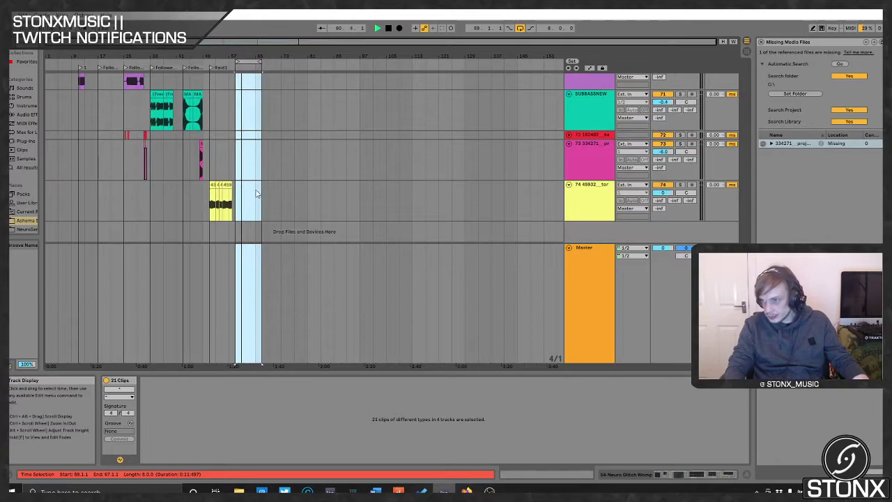
{"action": "scroll", "coordinate": [249, 183], "scroll_direction": "down", "scroll_amount": 3}
{"action": "scroll", "coordinate": [242, 184], "scroll_direction": "up", "scroll_amount": 5}
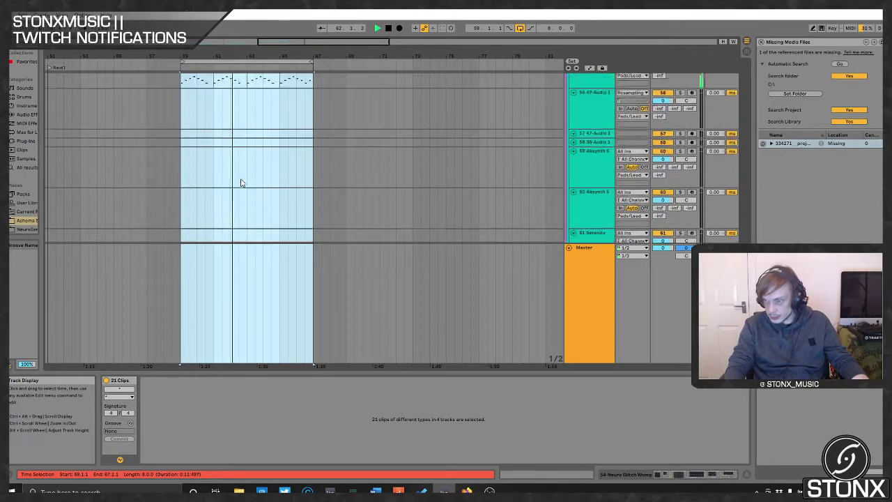
{"action": "scroll", "coordinate": [241, 183], "scroll_direction": "down", "scroll_amount": 3}
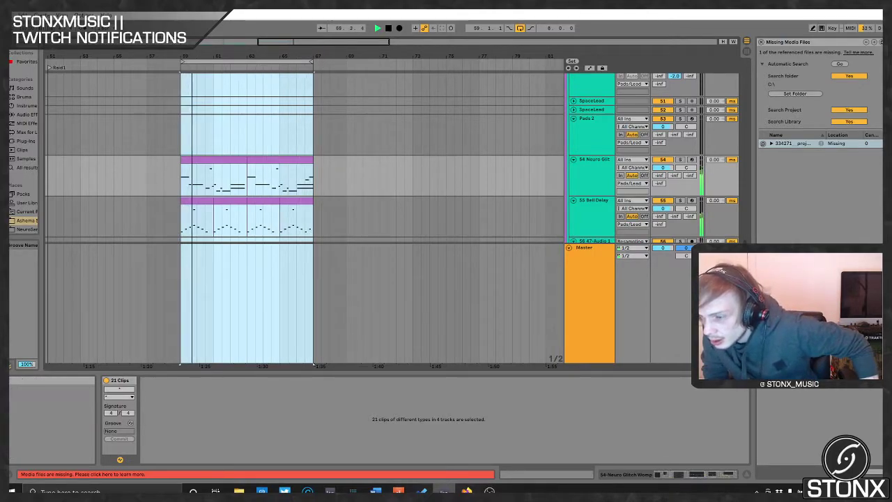
- Move the loop to start at bar 51, shorten it to end at bar 58, and listen to the Raid1 section
{"action": "left_click_drag", "start_coordinate": [259, 60], "coordinate": [119, 57]}
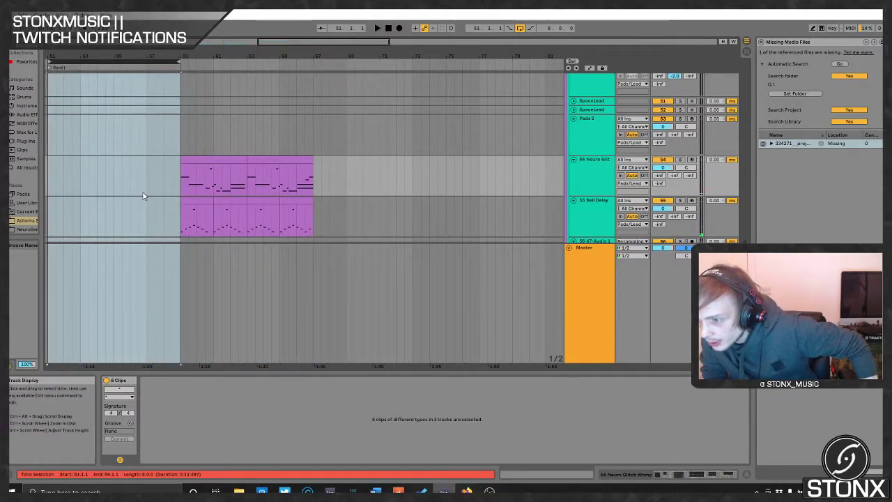
{"action": "scroll", "coordinate": [146, 112], "scroll_direction": "down", "scroll_amount": 5}
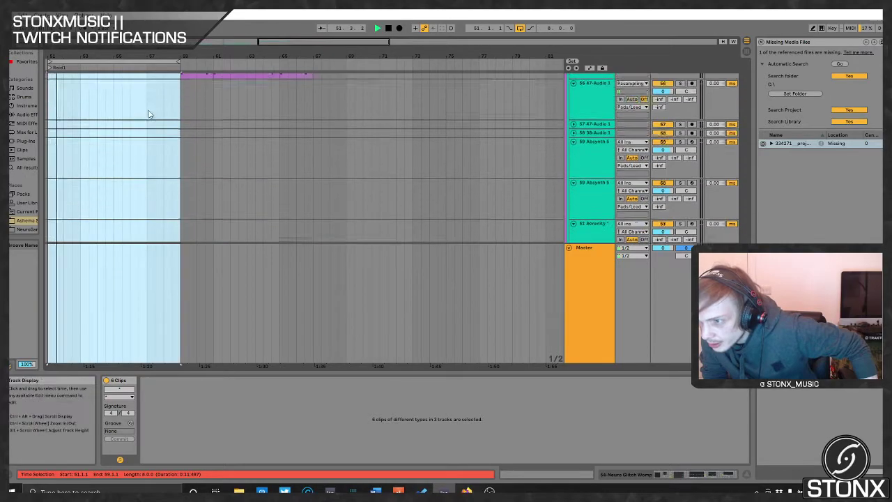
{"action": "left_click_drag", "start_coordinate": [181, 61], "coordinate": [162, 62]}
{"action": "scroll", "coordinate": [109, 132], "scroll_direction": "up", "scroll_amount": 6}
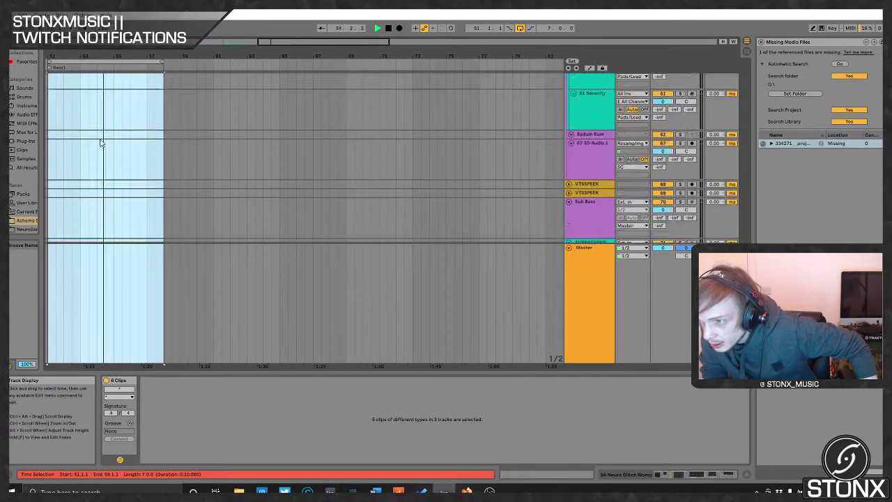
- Move the loop back to start at bar 59, play the section, and extend the loop end to bar 67
{"action": "scroll", "coordinate": [110, 132], "scroll_direction": "down", "scroll_amount": 1}
{"action": "left_click_drag", "start_coordinate": [114, 61], "coordinate": [250, 50]}
{"action": "key", "text": "space"}
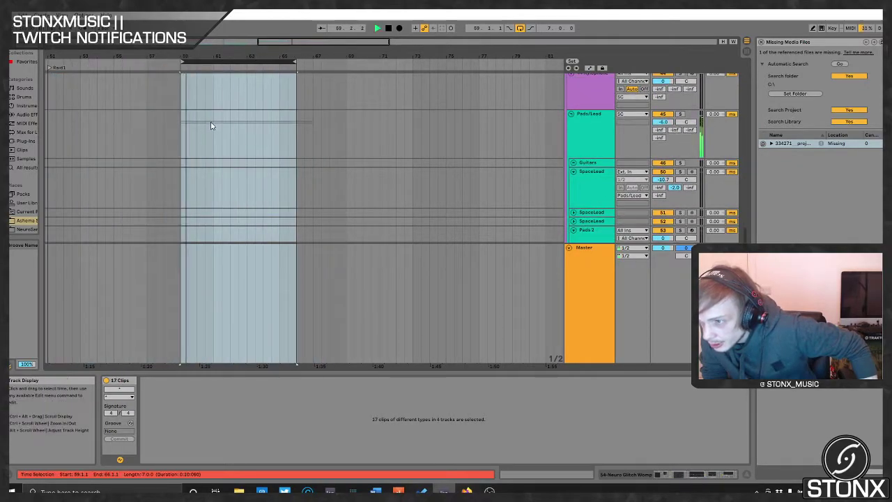
{"action": "scroll", "coordinate": [209, 120], "scroll_direction": "down", "scroll_amount": 5}
{"action": "scroll", "coordinate": [206, 117], "scroll_direction": "up", "scroll_amount": 1}
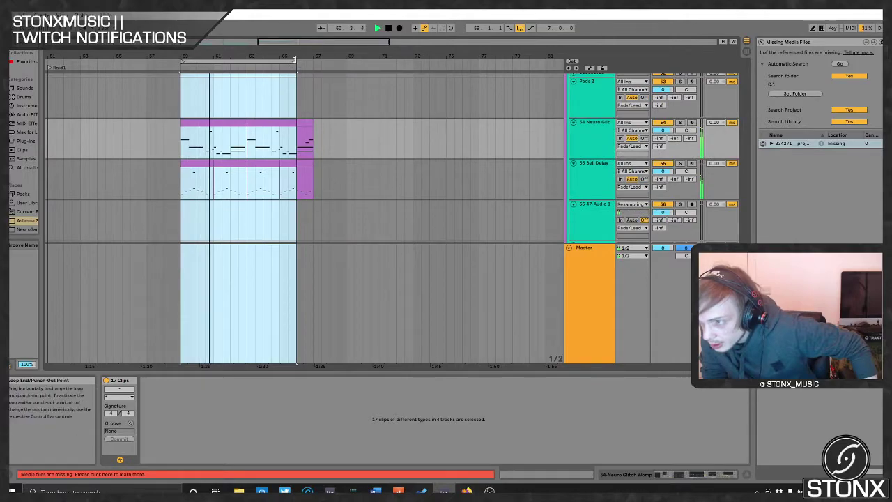
{"action": "left_click_drag", "start_coordinate": [297, 62], "coordinate": [314, 62]}
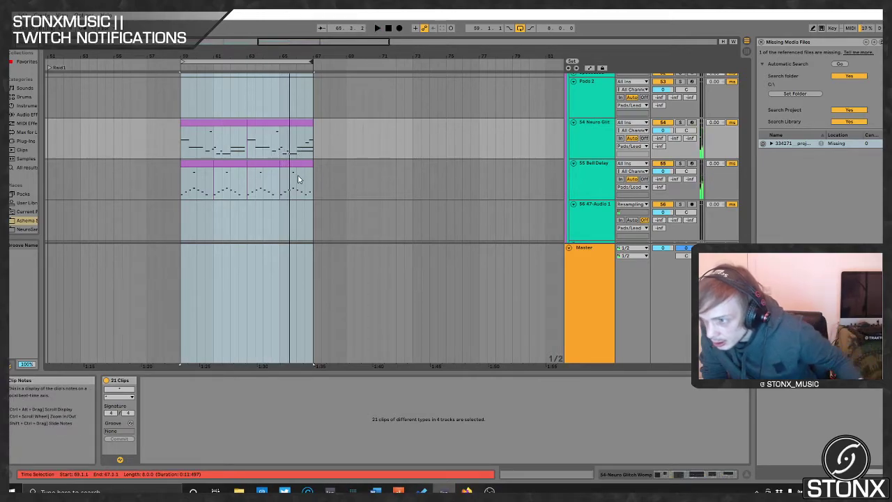
- Move the last bar of the Neuro Glitch and Bell Delay clips back to bar 65, and play with the loop ending at bar 66
{"action": "left_click_drag", "start_coordinate": [299, 177], "coordinate": [285, 121]}
{"action": "left_click", "coordinate": [299, 122]}
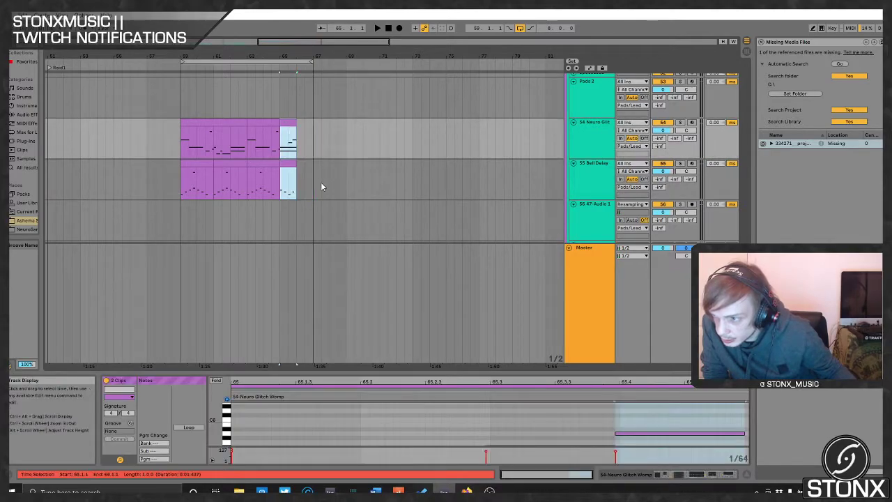
{"action": "left_click_drag", "start_coordinate": [313, 63], "coordinate": [294, 63]}
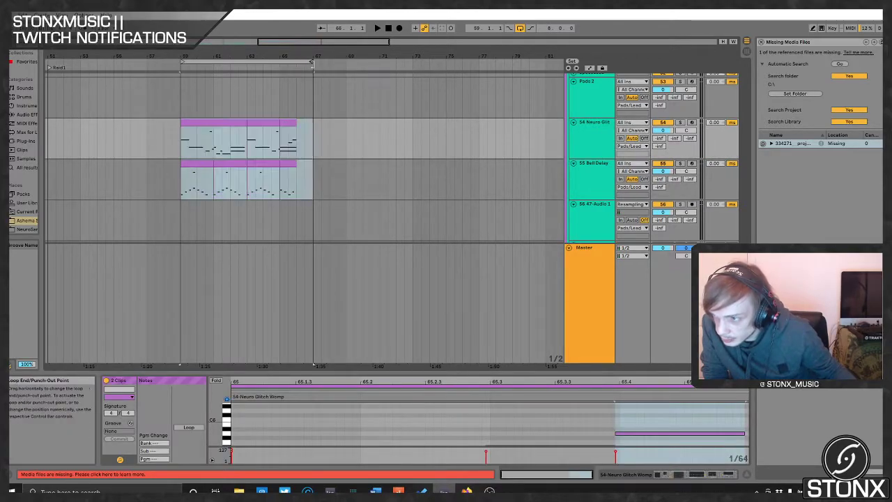
{"action": "key", "text": "space"}
{"action": "scroll", "coordinate": [297, 112], "scroll_direction": "up", "scroll_amount": 15}
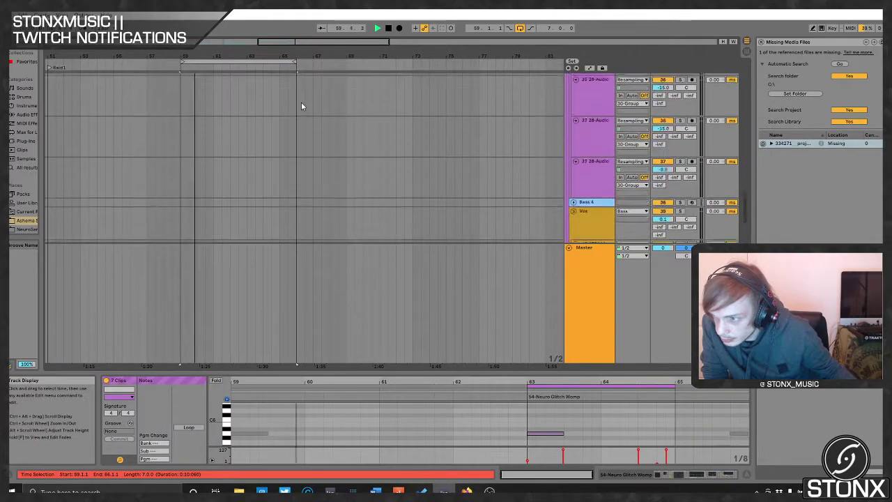
- Move the yellow Jon Sine uplifter clip one bar earlier so it spans bars 62 to 66
{"action": "scroll", "coordinate": [299, 104], "scroll_direction": "up", "scroll_amount": 10}
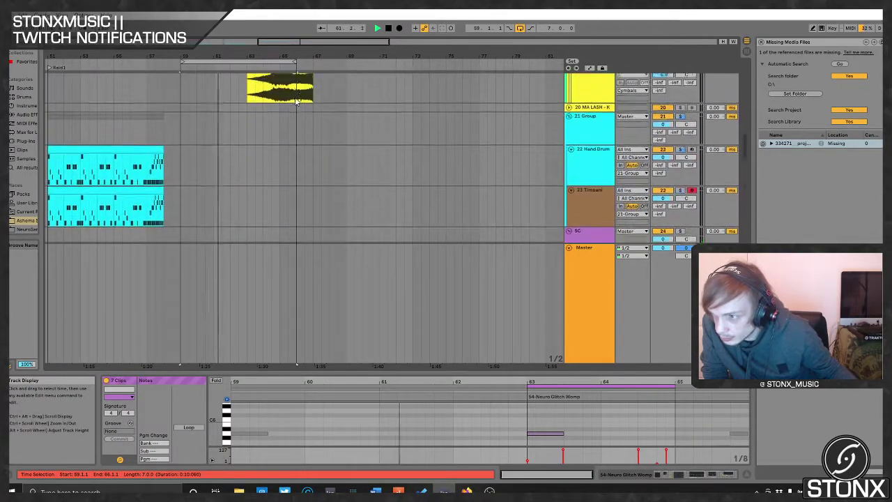
{"action": "left_click_drag", "start_coordinate": [293, 114], "coordinate": [276, 115]}
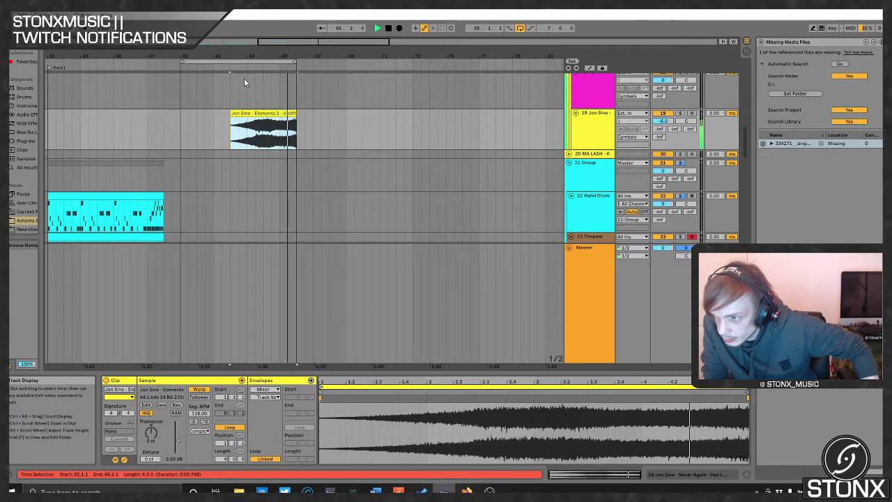
- Open the last Neuro Glitch clip in an enlarged note editor and move its F#5 and A5 notes to start at 4.1.1
{"action": "scroll", "coordinate": [282, 183], "scroll_direction": "down", "scroll_amount": 8}
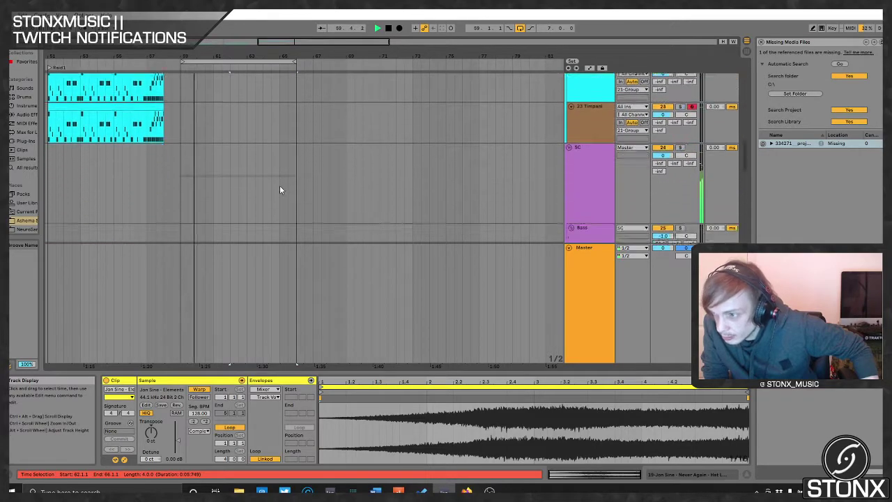
{"action": "scroll", "coordinate": [280, 174], "scroll_direction": "down", "scroll_amount": 10}
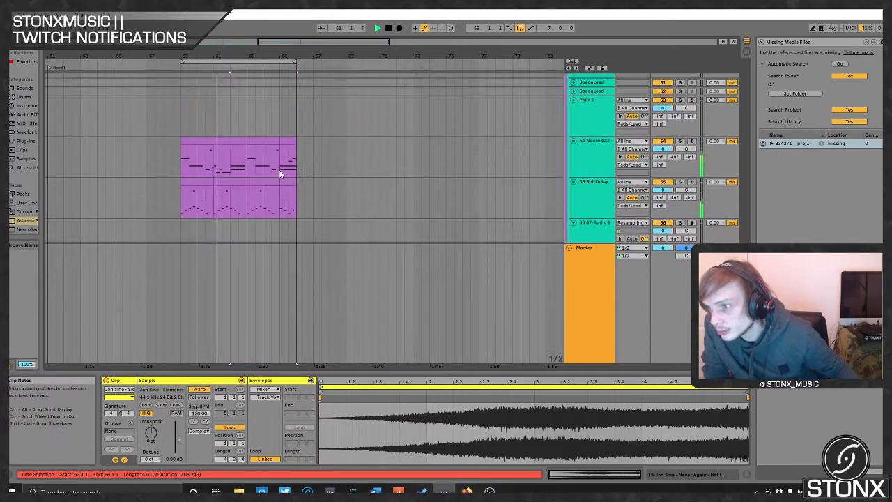
{"action": "left_click", "coordinate": [289, 141]}
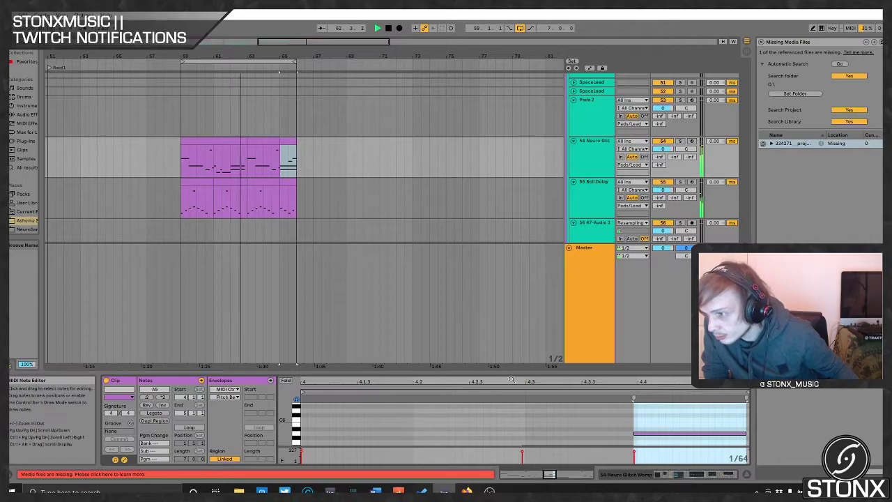
{"action": "left_click_drag", "start_coordinate": [513, 367], "coordinate": [515, 140]}
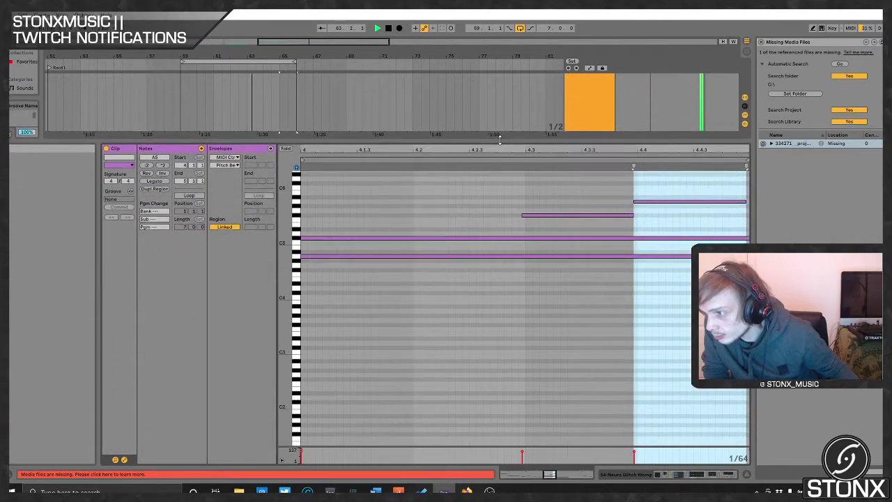
{"action": "left_click", "coordinate": [575, 216]}
{"action": "mouse_move", "coordinate": [576, 218]}
{"action": "left_mouse_down"}
{"action": "mouse_move", "coordinate": [467, 213]}
{"action": "mouse_move", "coordinate": [439, 223]}
{"action": "mouse_move", "coordinate": [581, 221]}
{"action": "left_mouse_up"}
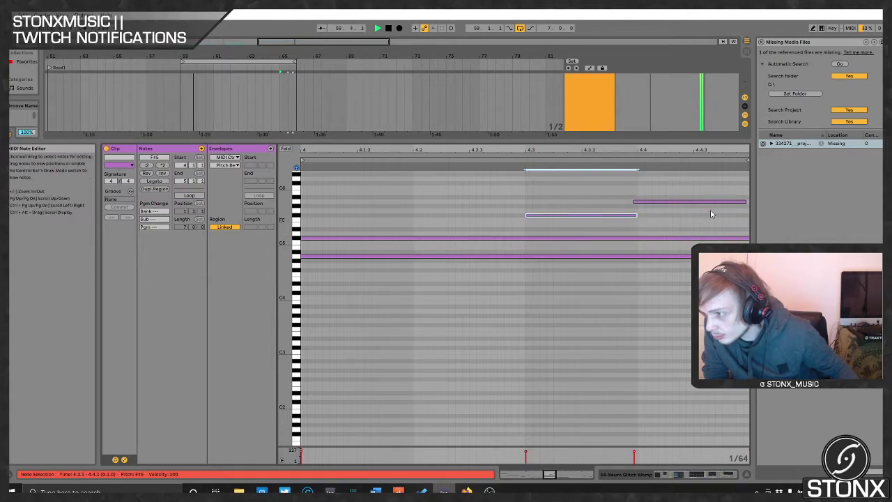
{"action": "left_click_drag", "start_coordinate": [676, 203], "coordinate": [683, 204]}
{"action": "left_click_drag", "start_coordinate": [727, 225], "coordinate": [333, 218]}
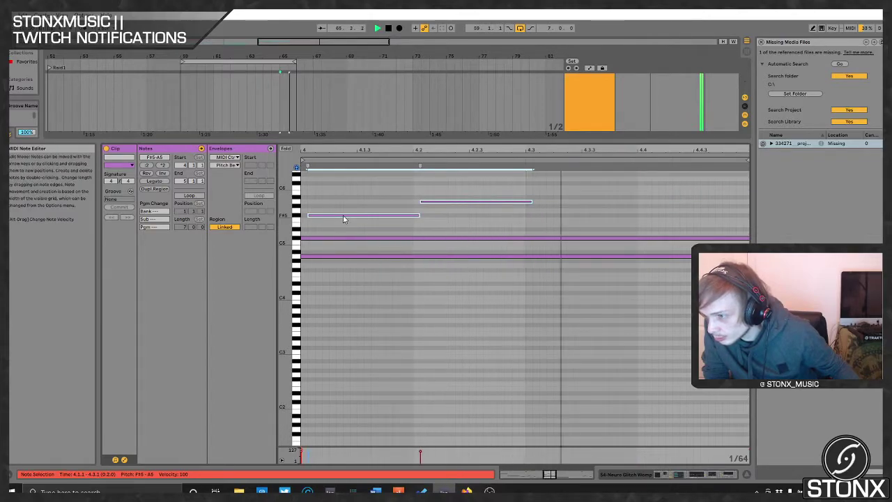
{"action": "left_click_drag", "start_coordinate": [343, 219], "coordinate": [337, 220]}
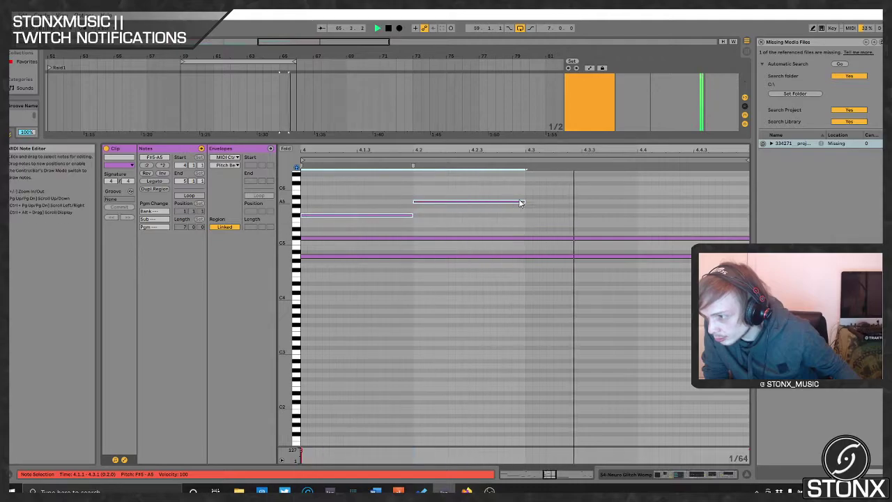
- Copy the A5 note to 4.3.1, raise the copy to C#6, extend it to the clip's end and play the passage
{"action": "scroll", "coordinate": [515, 223], "scroll_direction": "up", "scroll_amount": 3}
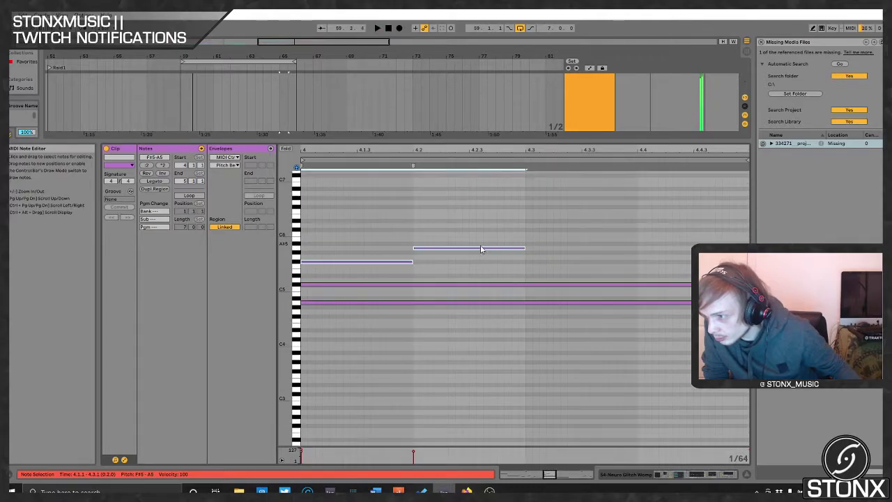
{"action": "left_click", "coordinate": [482, 246]}
{"action": "double_click", "coordinate": [481, 248]}
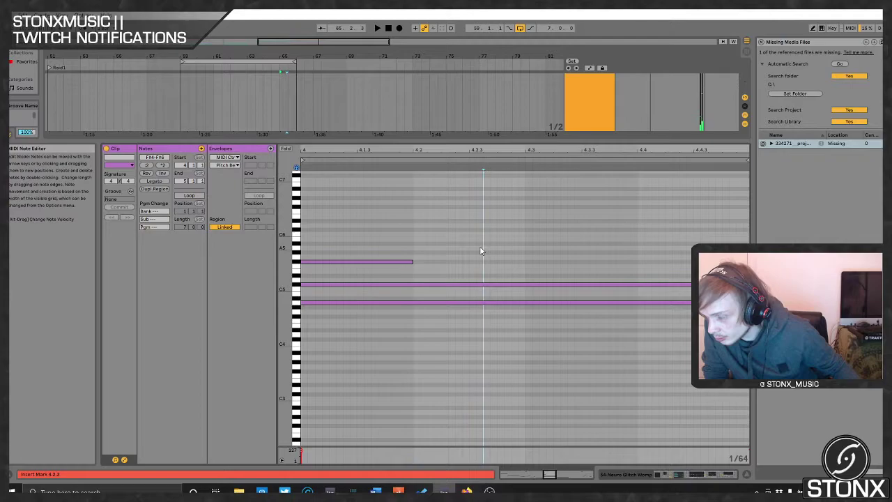
{"action": "double_click", "coordinate": [472, 249]}
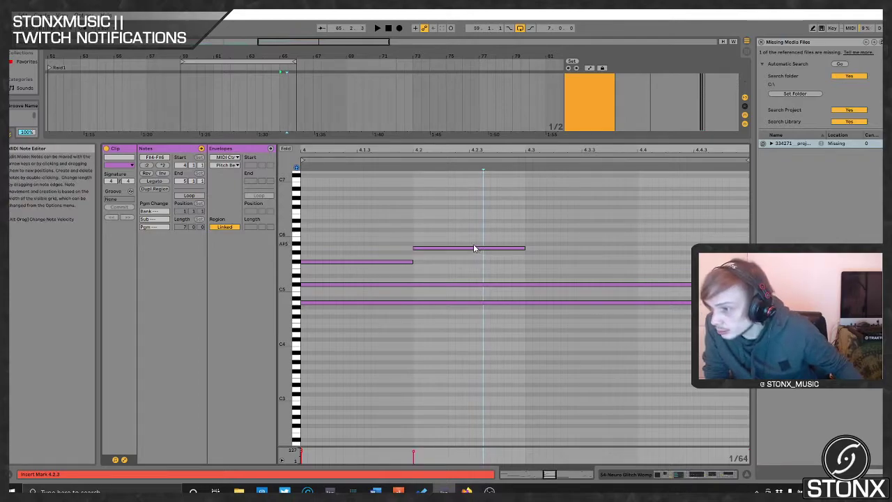
{"action": "left_click_drag", "start_coordinate": [472, 249], "coordinate": [582, 232]}
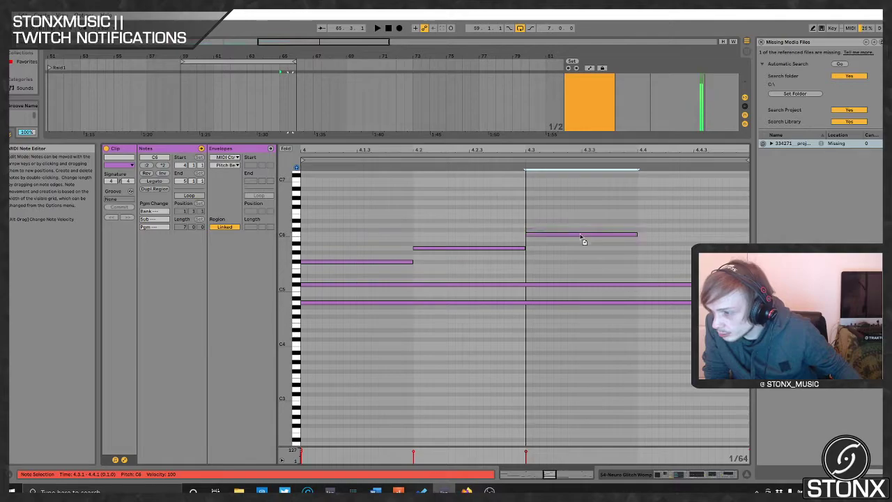
{"action": "left_click_drag", "start_coordinate": [582, 232], "coordinate": [582, 229]}
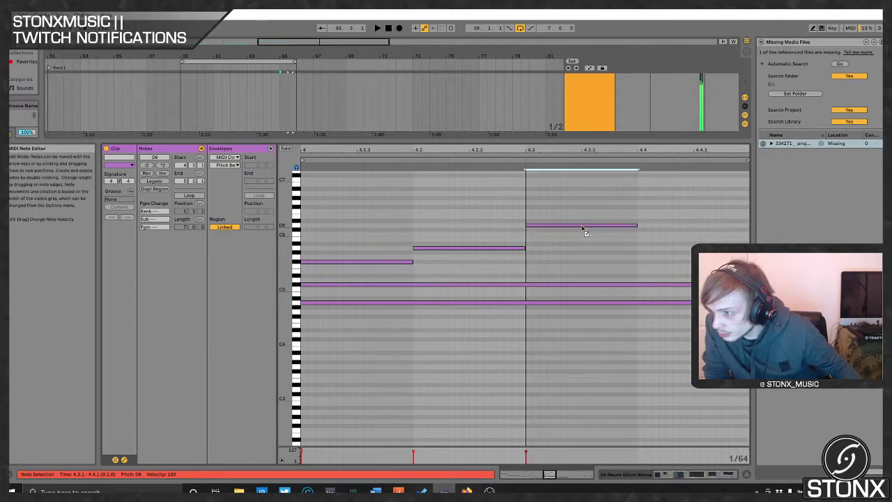
{"action": "left_click_drag", "start_coordinate": [639, 229], "coordinate": [737, 238]}
{"action": "key", "text": "space"}
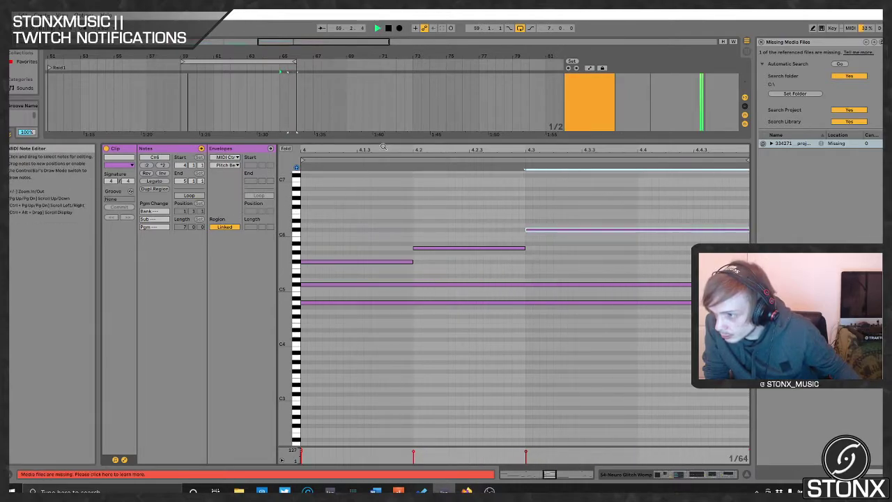
- Reduce the note editor's height to reveal the arrangement and reopen the last Neuro Glitch clip
{"action": "left_click_drag", "start_coordinate": [384, 143], "coordinate": [403, 286]}
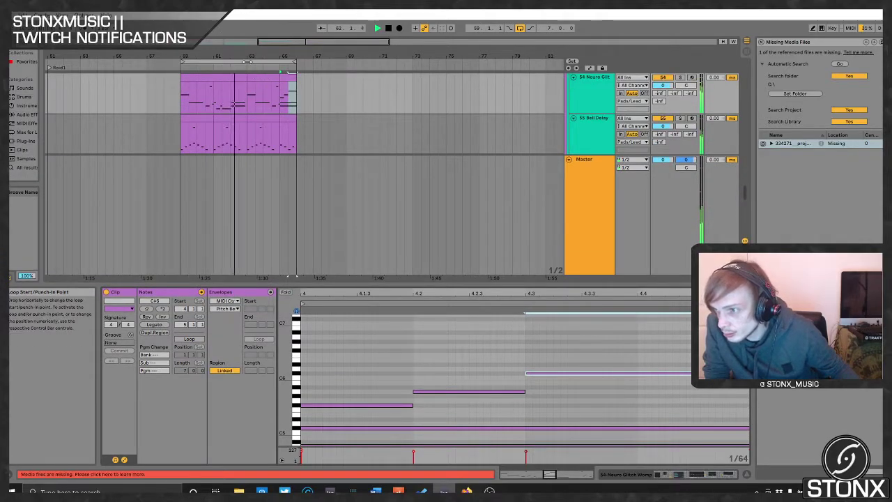
{"action": "left_click", "coordinate": [287, 71]}
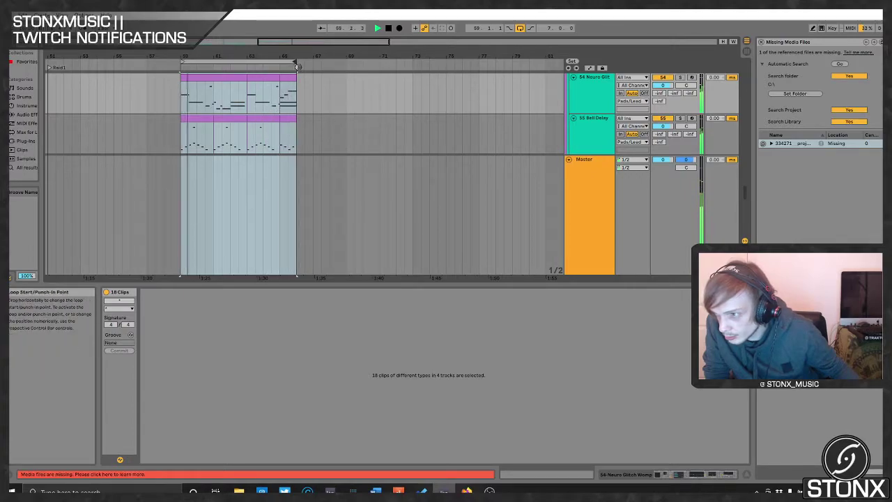
{"action": "left_click", "coordinate": [287, 90]}
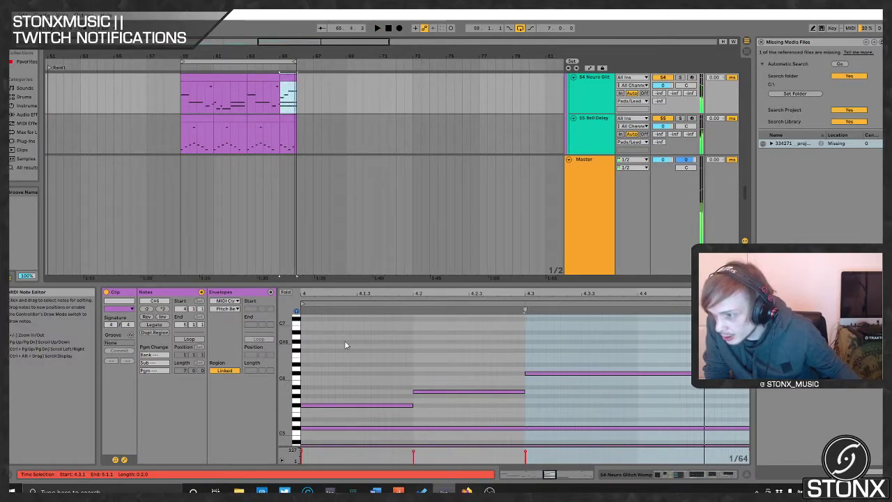
- Shorten the first two melody notes so F#5 spans 4.2.1 to 4.2.3 and A5 spans 4.2.3 to 4.3.1, and play the loop
{"action": "left_click", "coordinate": [381, 405]}
{"action": "left_click_drag", "start_coordinate": [381, 406], "coordinate": [414, 406]}
{"action": "key", "text": "space"}
{"action": "key", "text": "space"}
{"action": "left_click_drag", "start_coordinate": [418, 395], "coordinate": [468, 395]}
{"action": "left_click_drag", "start_coordinate": [385, 404], "coordinate": [441, 405]}
{"action": "key", "text": "space"}
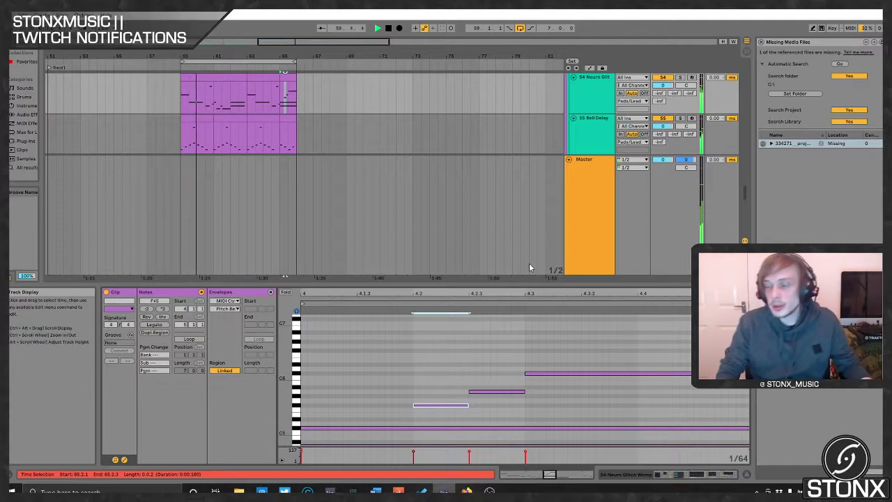
- Hide the clip detail view and add a locator named "Raid 2" at bar 59 of the arrangement
{"action": "scroll", "coordinate": [268, 187], "scroll_direction": "up", "scroll_amount": 10}
{"action": "scroll", "coordinate": [268, 185], "scroll_direction": "up", "scroll_amount": 10}
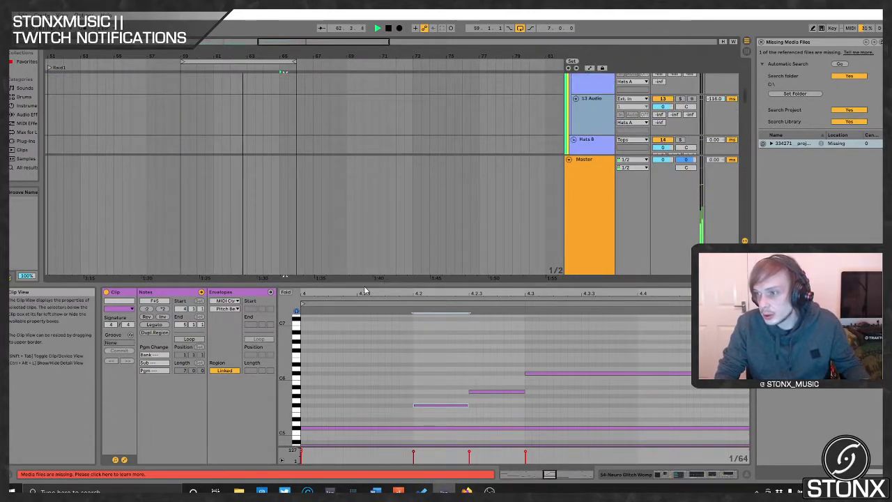
{"action": "key", "text": "ctrl+alt+l"}
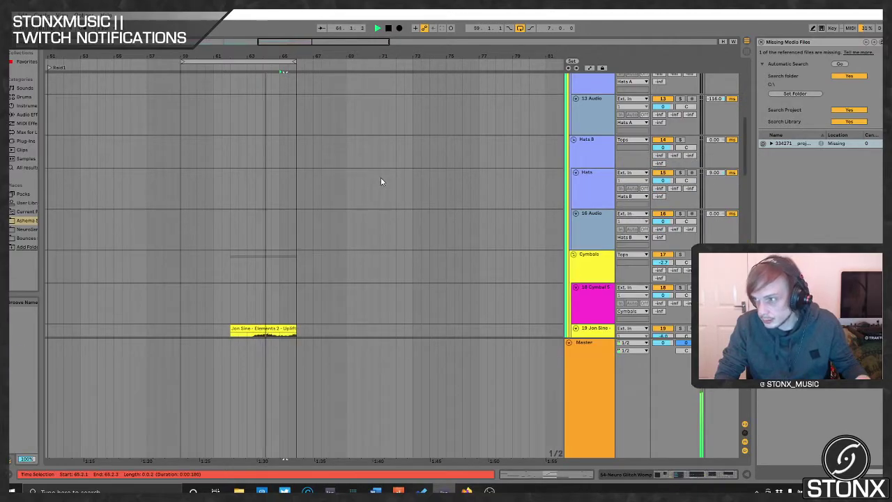
{"action": "scroll", "coordinate": [245, 180], "scroll_direction": "down", "scroll_amount": 5}
{"action": "scroll", "coordinate": [245, 180], "scroll_direction": "up", "scroll_amount": 15}
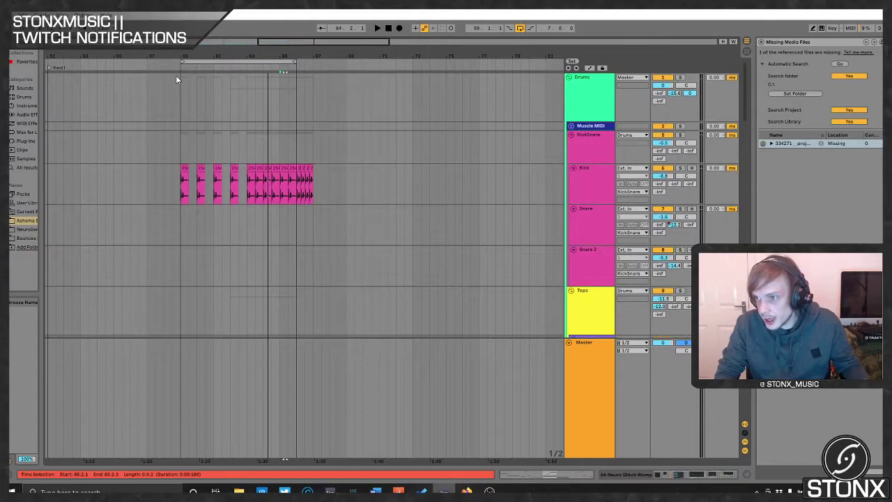
{"action": "right_click", "coordinate": [182, 69]}
{"action": "left_click", "coordinate": [196, 92]}
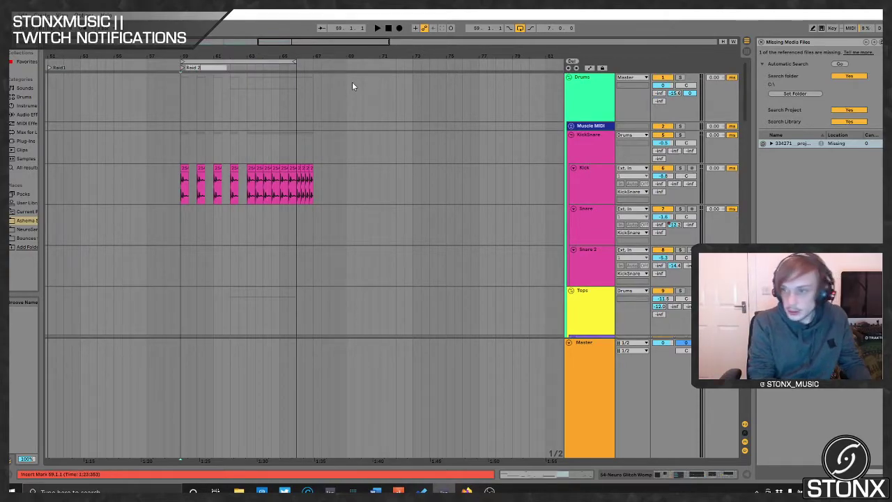
{"action": "key", "text": "Return"}
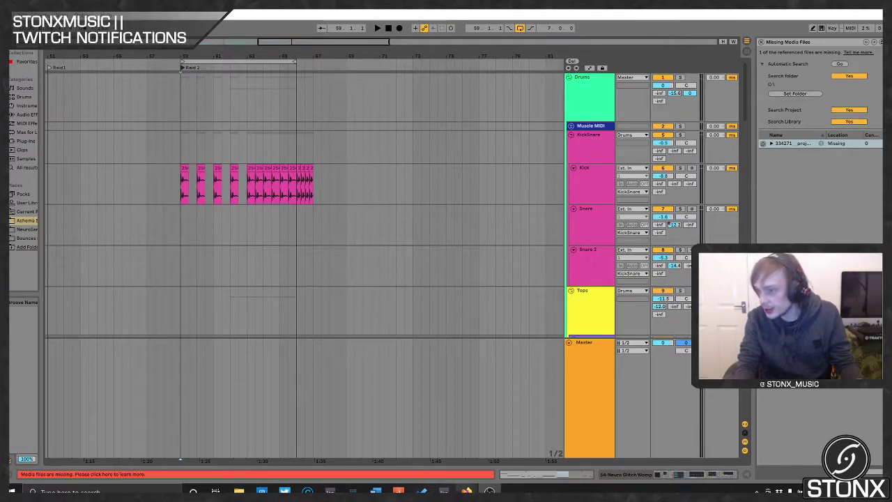
- Save the Live Set as Twitch notifications.als in the Twitch notifications Project folder, replacing the existing file
{"action": "mouse_move", "coordinate": [466, 490]}
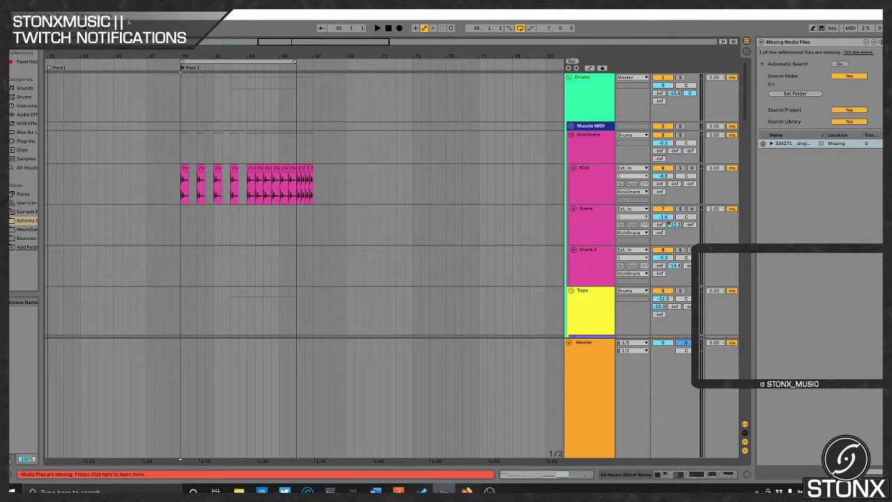
{"action": "left_click", "coordinate": [16, 44]}
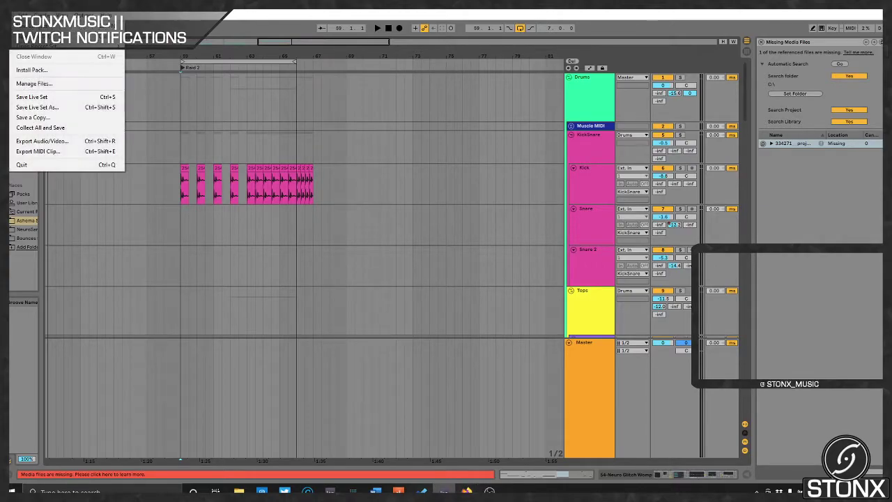
{"action": "left_click", "coordinate": [32, 109]}
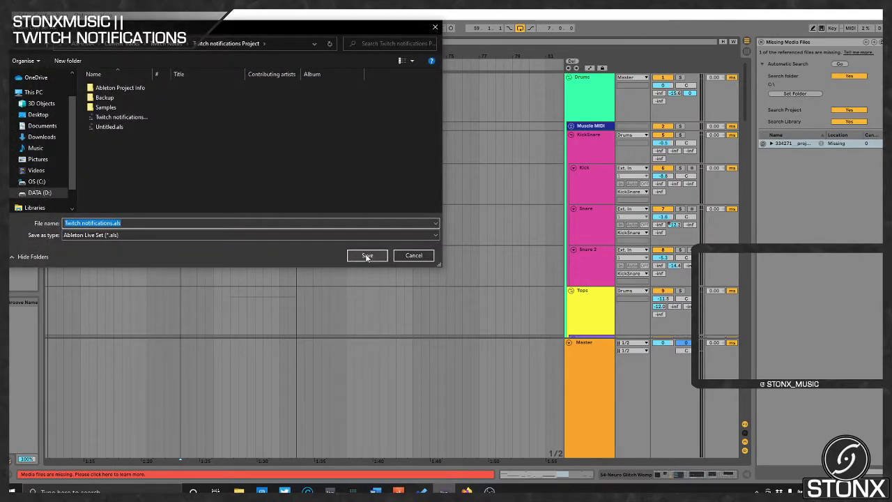
{"action": "left_click", "coordinate": [367, 255]}
{"action": "left_click", "coordinate": [466, 246]}
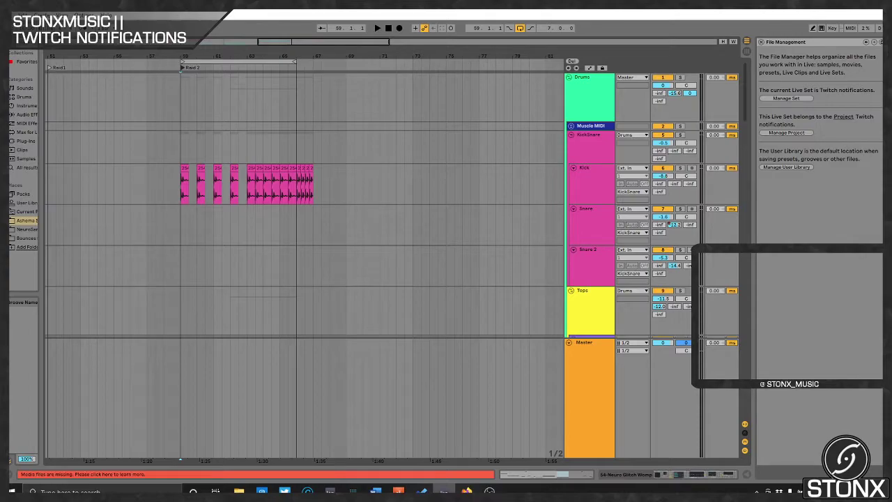
- Open the recent Live Set RetroSpecies (WIP3).als from the Live Stream 2 (Gorilla Trap) project
{"action": "left_click", "coordinate": [14, 18]}
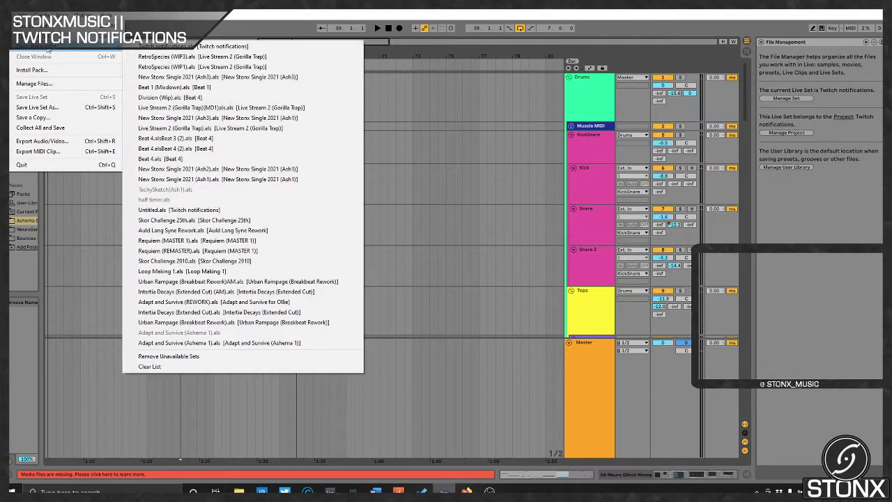
{"action": "mouse_move", "coordinate": [42, 46]}
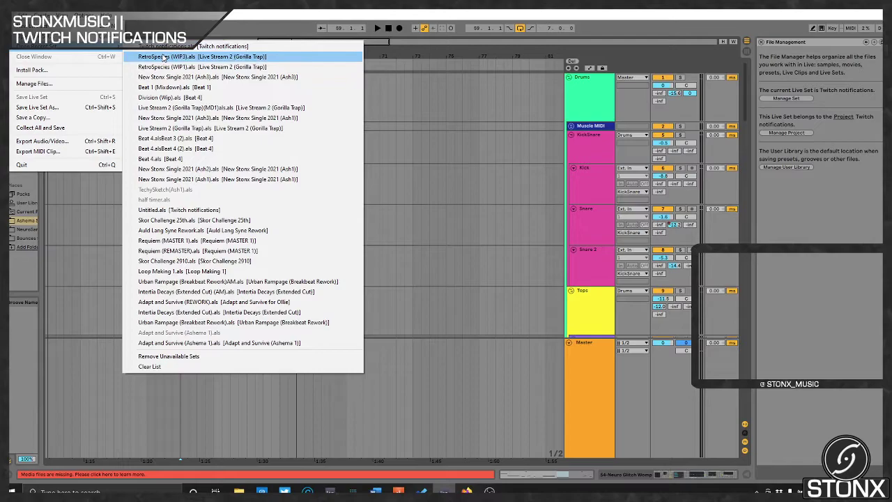
{"action": "left_click", "coordinate": [163, 56]}
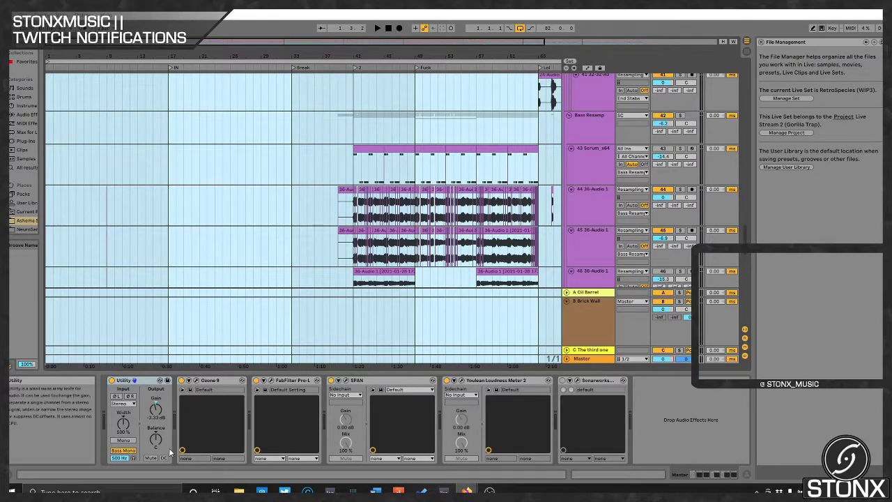
- Zoom out to the full arrangement, select everything and examine the drum tracks at the start of the track list
{"action": "mouse_move", "coordinate": [466, 490]}
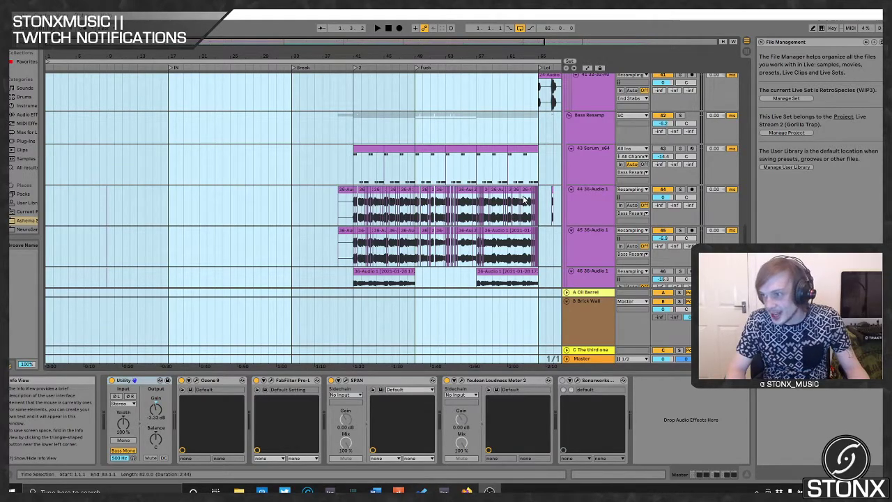
{"action": "key", "text": "minus"}
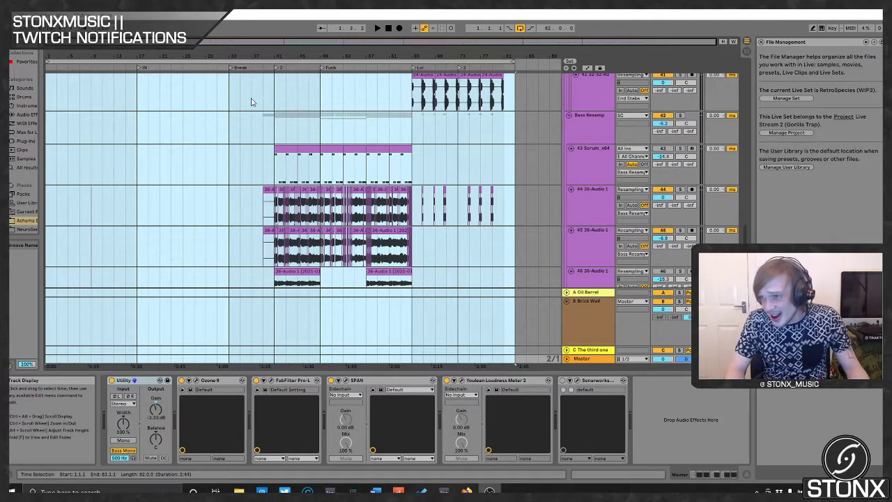
{"action": "left_click", "coordinate": [244, 59]}
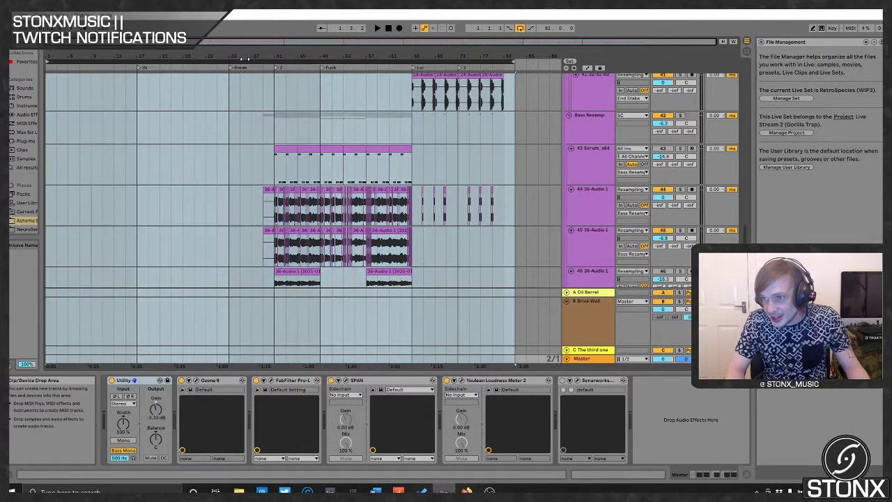
{"action": "key", "text": "ctrl+a"}
{"action": "scroll", "coordinate": [149, 220], "scroll_direction": "up", "scroll_amount": 3}
{"action": "scroll", "coordinate": [149, 220], "scroll_direction": "up", "scroll_amount": 15}
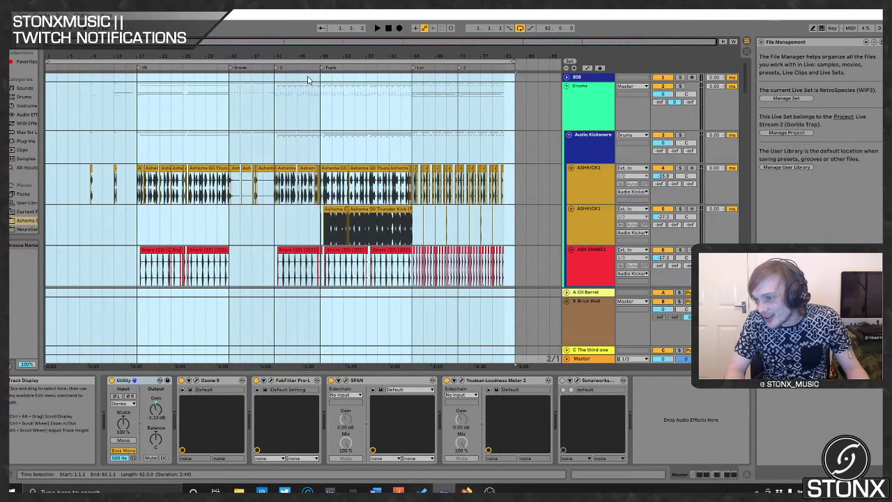
- Play the arrangement and narrow the loop region to bars 17 to 33, starting at the IN locator
{"action": "left_click", "coordinate": [159, 60]}
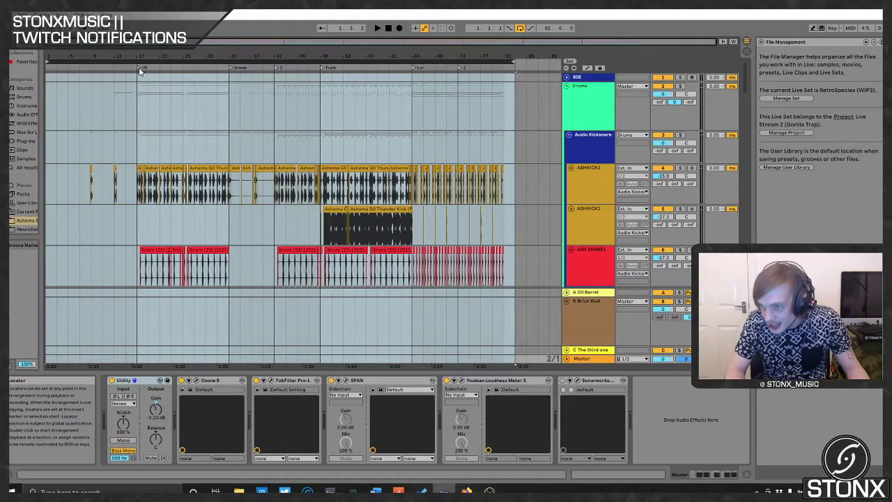
{"action": "key", "text": "space"}
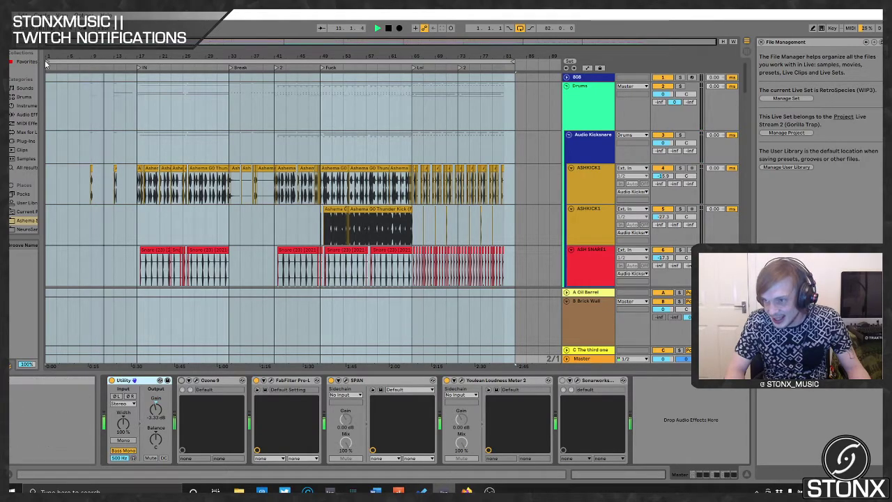
{"action": "mouse_move", "coordinate": [45, 62]}
{"action": "left_mouse_down"}
{"action": "mouse_move", "coordinate": [132, 66]}
{"action": "mouse_move", "coordinate": [98, 70]}
{"action": "left_mouse_up"}
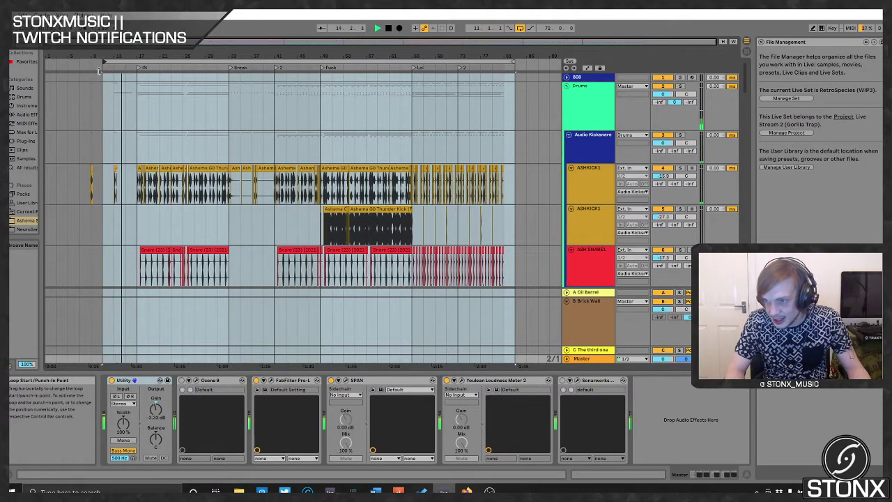
{"action": "left_click_drag", "start_coordinate": [101, 66], "coordinate": [139, 67]}
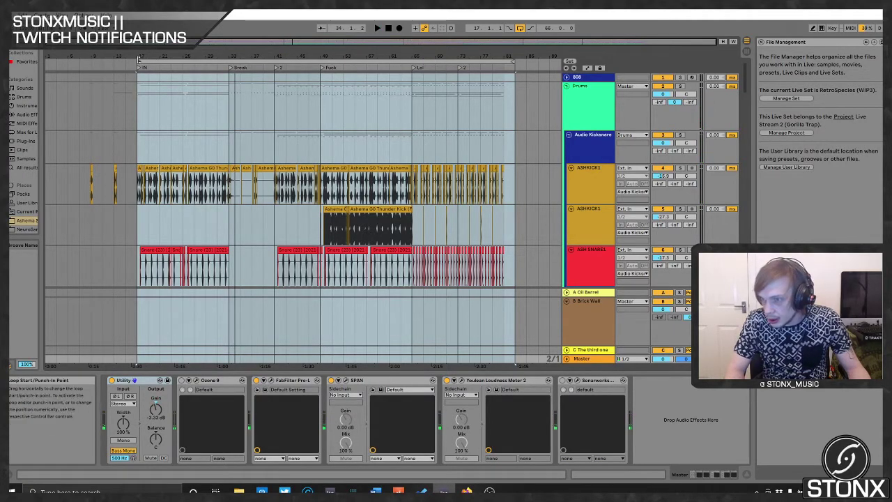
{"action": "left_click_drag", "start_coordinate": [511, 62], "coordinate": [228, 63]}
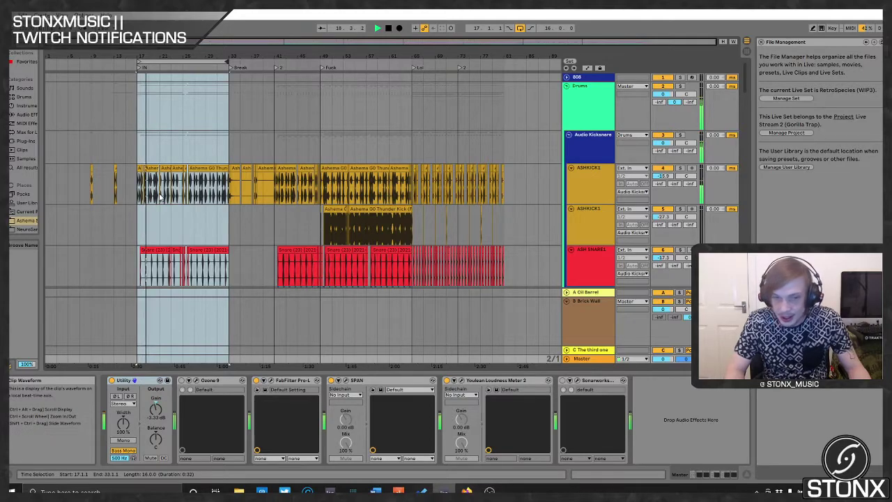
- Stop playback and examine the kick, snare, hats and bass tracks within the looped IN section
{"action": "key", "text": "space"}
{"action": "scroll", "coordinate": [185, 276], "scroll_direction": "down", "scroll_amount": 5}
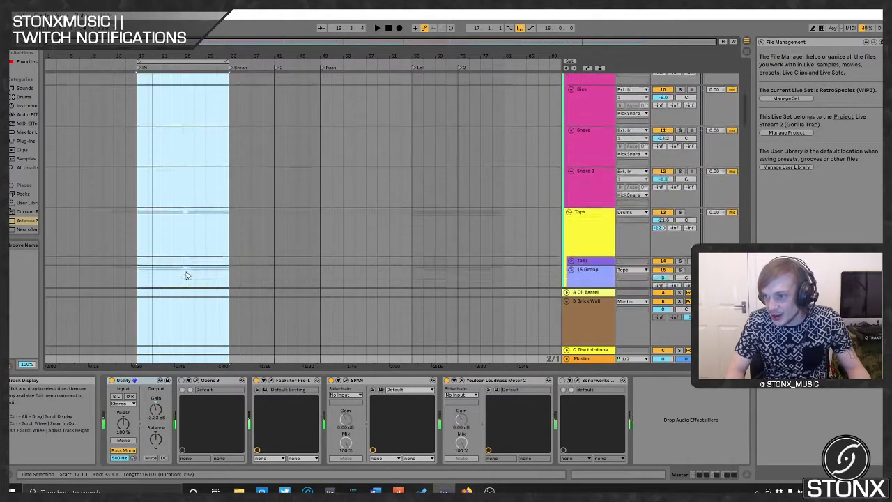
{"action": "scroll", "coordinate": [185, 277], "scroll_direction": "down", "scroll_amount": 3}
{"action": "scroll", "coordinate": [187, 274], "scroll_direction": "up", "scroll_amount": 4}
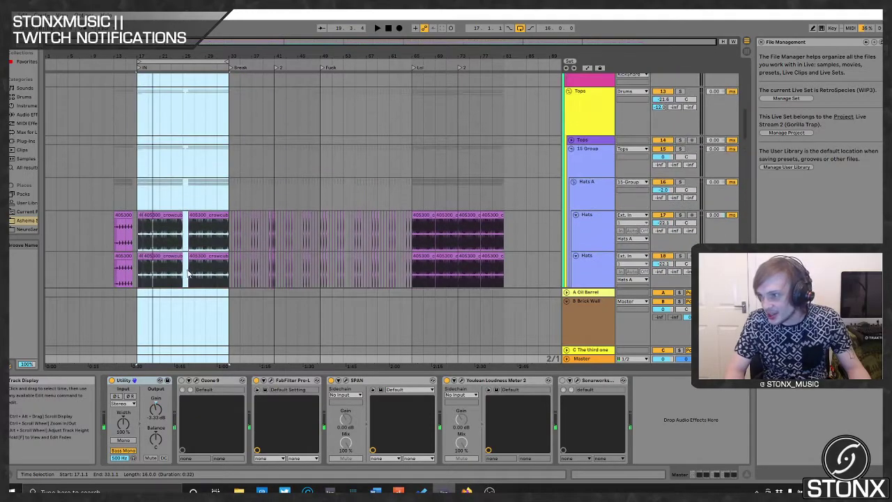
{"action": "scroll", "coordinate": [431, 209], "scroll_direction": "down", "scroll_amount": 10}
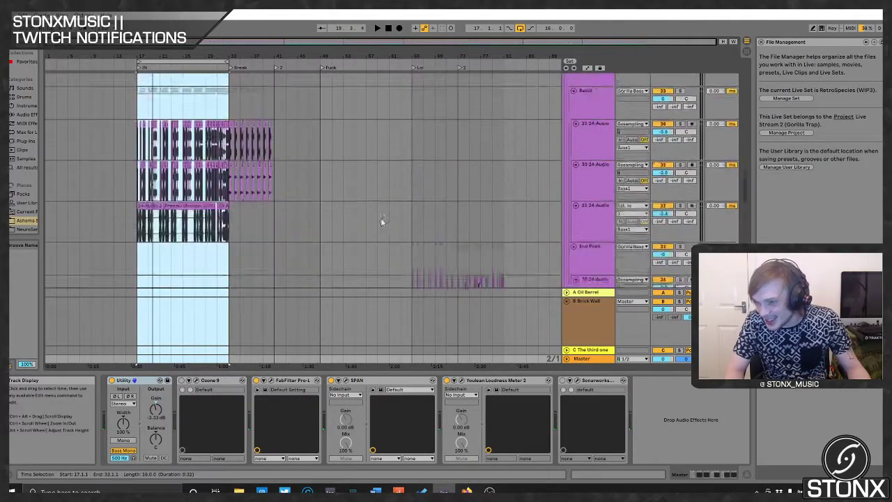
{"action": "scroll", "coordinate": [142, 154], "scroll_direction": "up", "scroll_amount": 6}
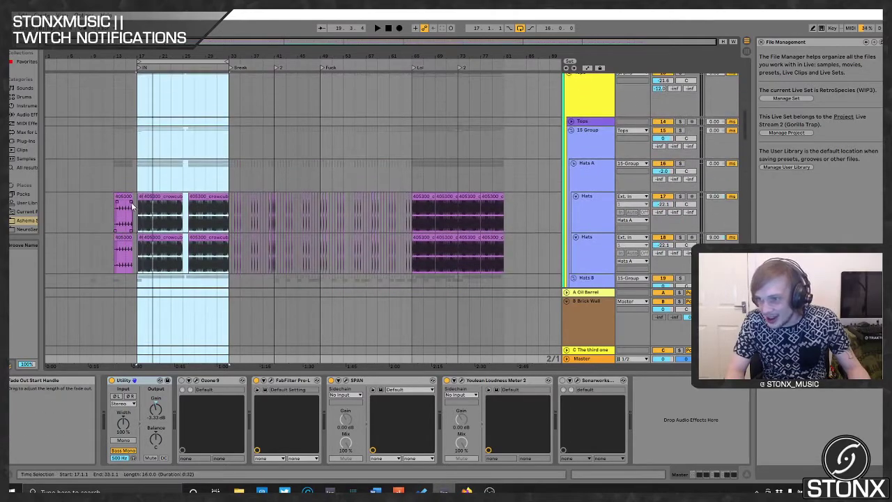
{"action": "scroll", "coordinate": [145, 199], "scroll_direction": "up", "scroll_amount": 5}
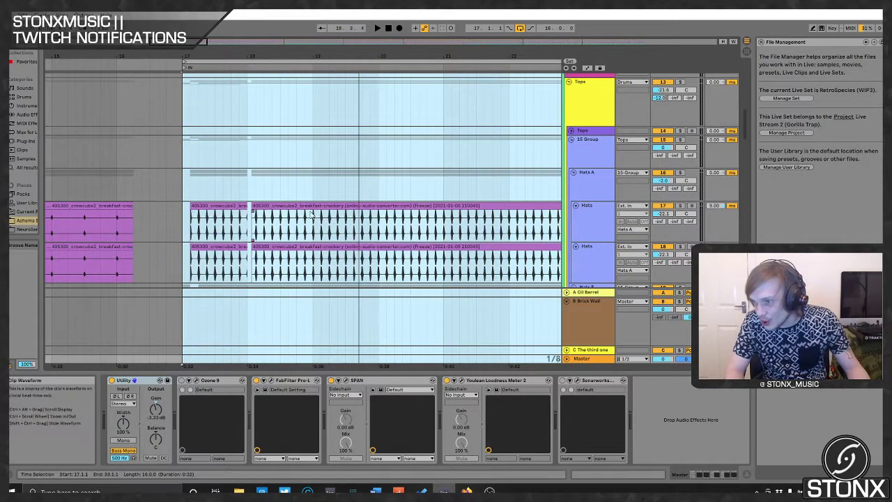
- Audition the first Hats track of the Hats A group soloed from bar 18, and turn its solo off
{"action": "left_click", "coordinate": [430, 223]}
{"action": "key", "text": "space"}
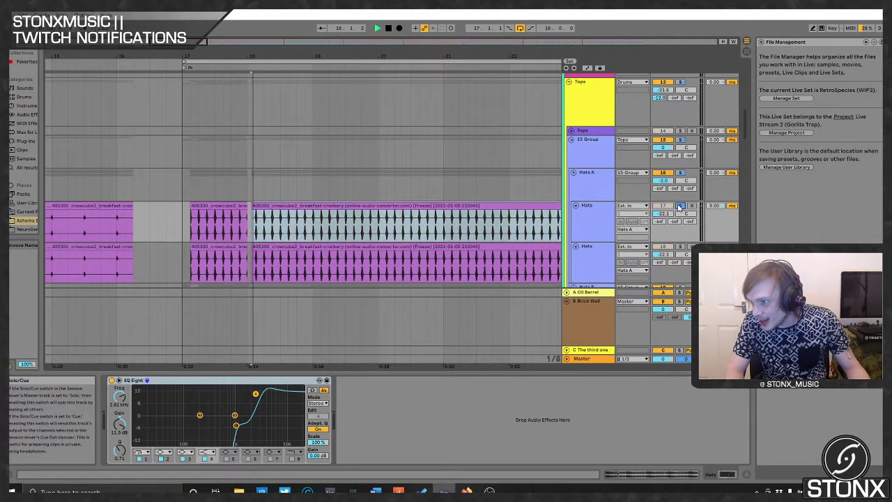
{"action": "left_click", "coordinate": [679, 206]}
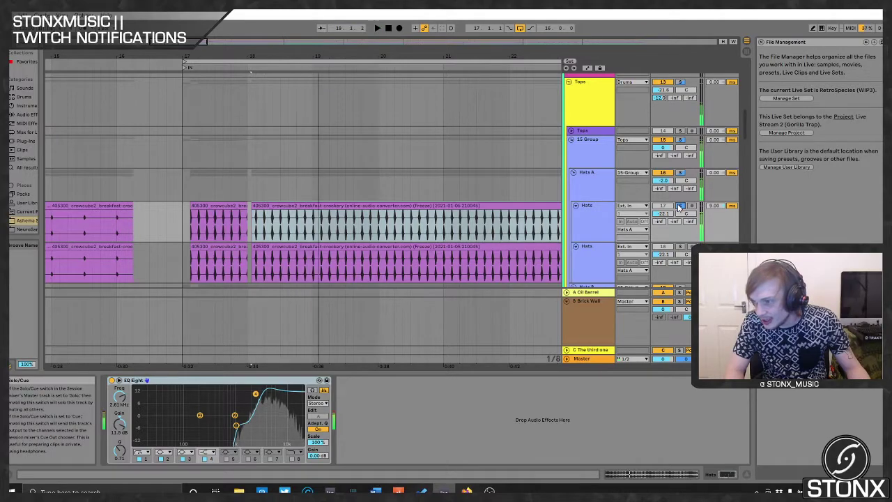
{"action": "key", "text": "space"}
{"action": "left_click", "coordinate": [679, 206]}
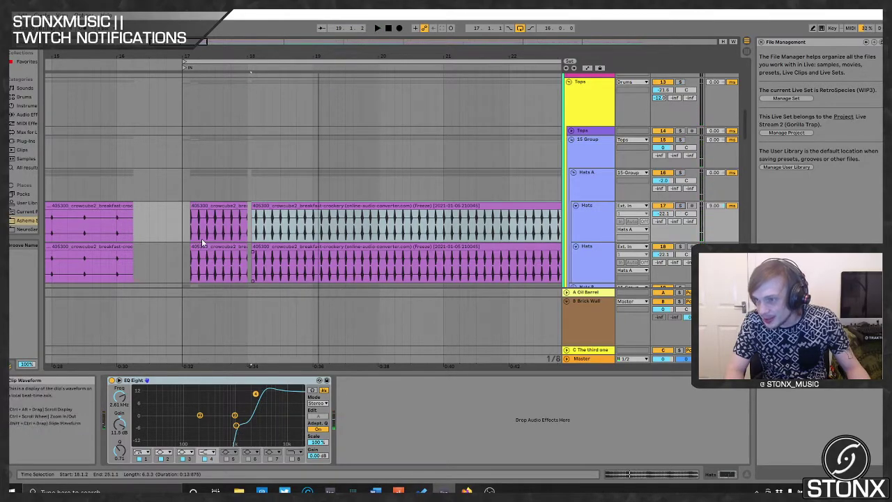
- Examine the Hats B and cymbal tracks, play the looped IN section and look through the remaining tracks down to the vocals
{"action": "scroll", "coordinate": [231, 246], "scroll_direction": "up", "scroll_amount": 5}
{"action": "scroll", "coordinate": [241, 236], "scroll_direction": "down", "scroll_amount": 6}
{"action": "scroll", "coordinate": [242, 236], "scroll_direction": "down", "scroll_amount": 3}
{"action": "scroll", "coordinate": [247, 234], "scroll_direction": "down", "scroll_amount": 5, "text": "ctrl"}
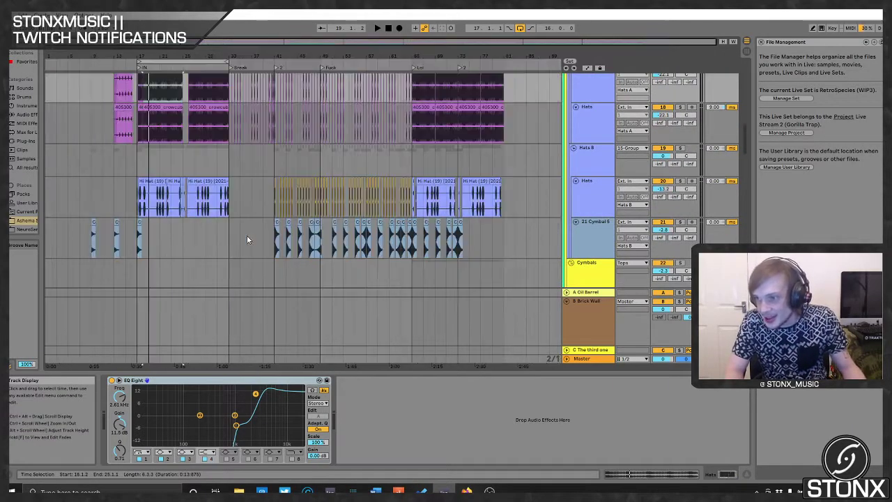
{"action": "scroll", "coordinate": [198, 245], "scroll_direction": "up", "scroll_amount": 10}
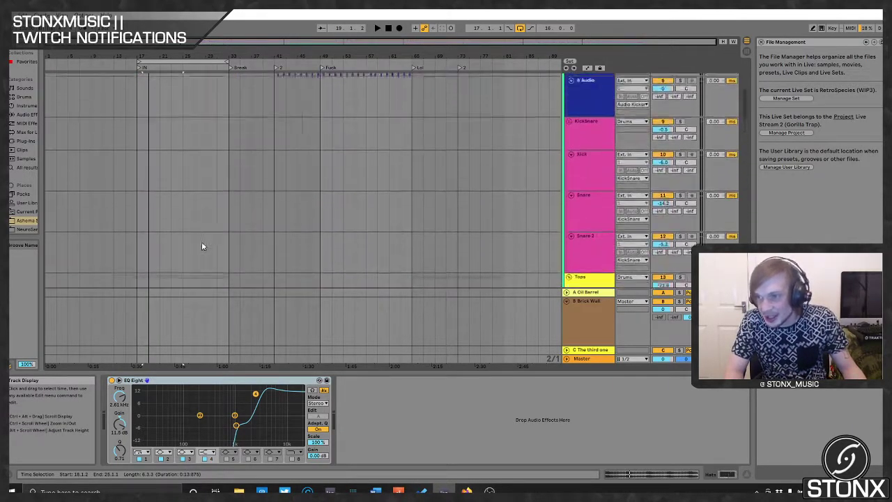
{"action": "scroll", "coordinate": [224, 211], "scroll_direction": "down", "scroll_amount": 10}
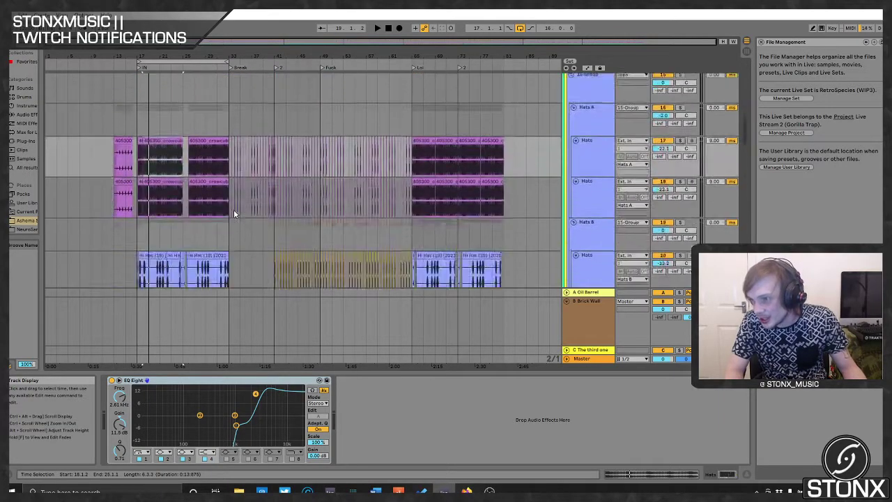
{"action": "left_click", "coordinate": [163, 63]}
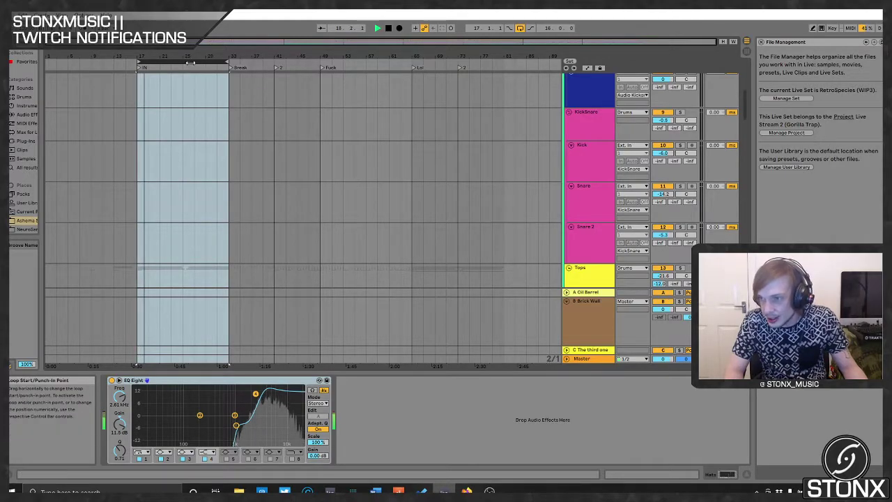
{"action": "scroll", "coordinate": [189, 129], "scroll_direction": "down", "scroll_amount": 8}
{"action": "scroll", "coordinate": [181, 168], "scroll_direction": "down", "scroll_amount": 15}
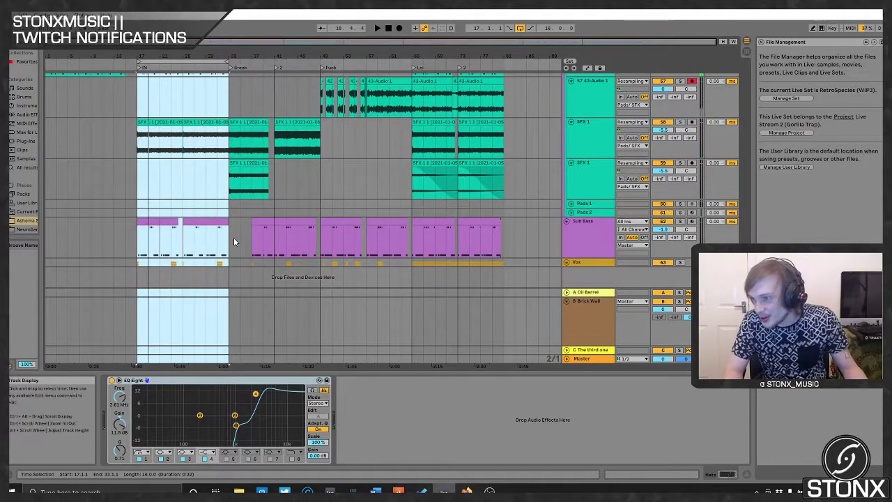
- Audition the Vox track soloed at bar 17, turn its solo off and listen to the full mix of the loop
{"action": "left_click", "coordinate": [680, 263]}
{"action": "key", "text": "space"}
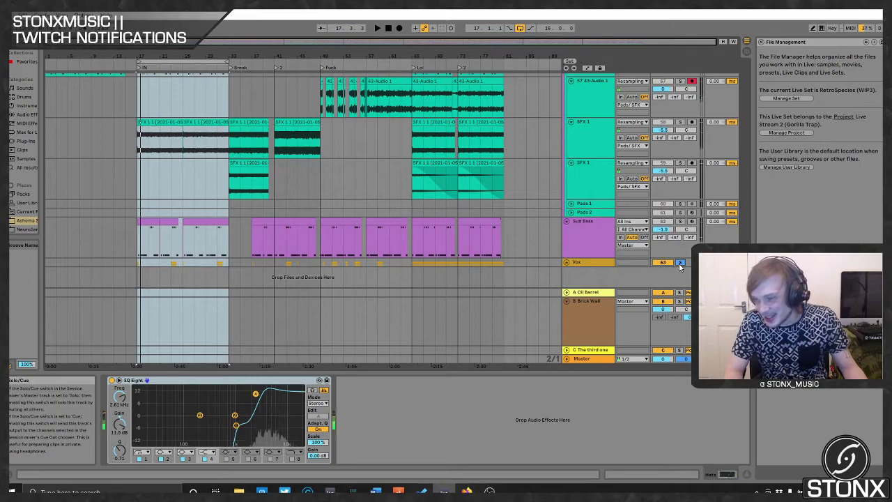
{"action": "left_click", "coordinate": [680, 263]}
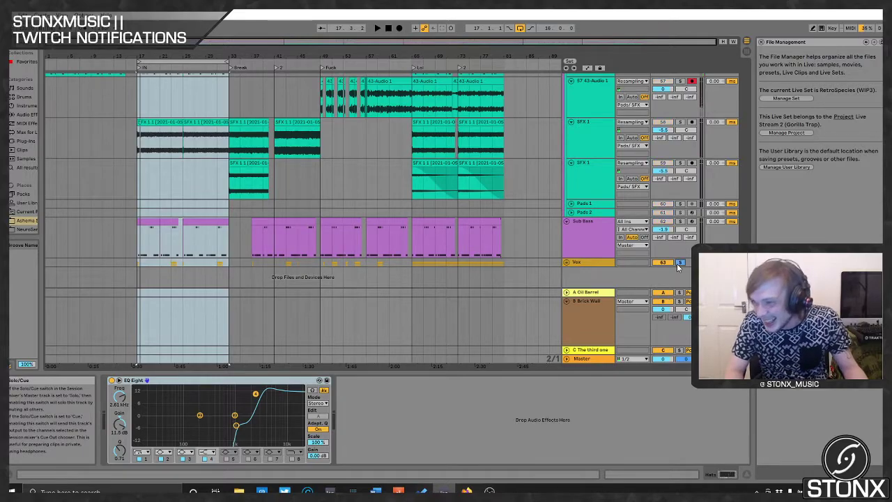
{"action": "left_click", "coordinate": [680, 263]}
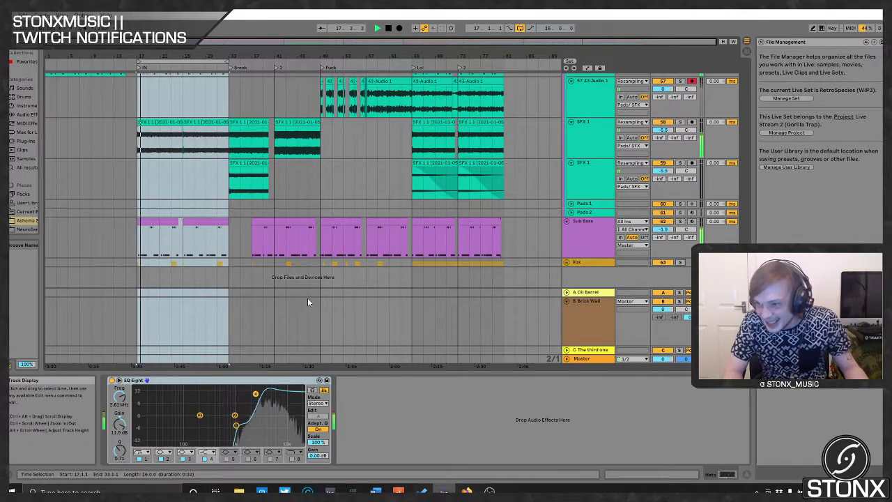
{"action": "scroll", "coordinate": [185, 200], "scroll_direction": "up", "scroll_amount": 15}
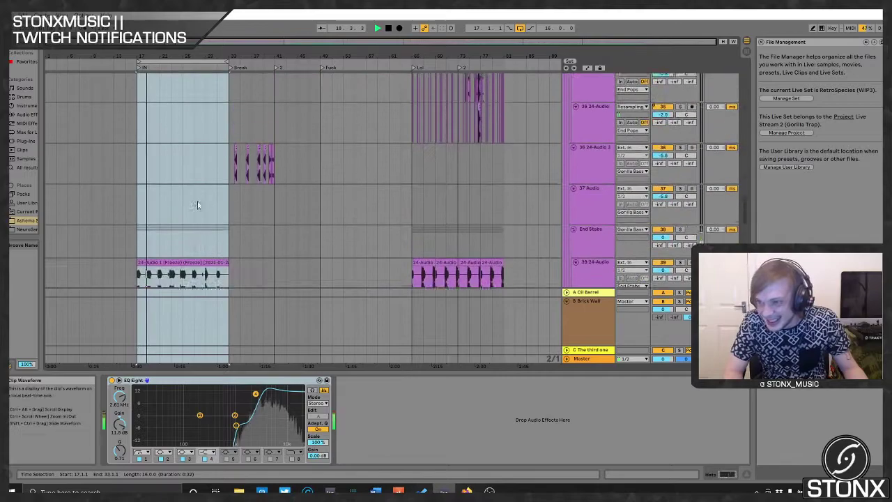
{"action": "scroll", "coordinate": [204, 130], "scroll_direction": "up", "scroll_amount": 3}
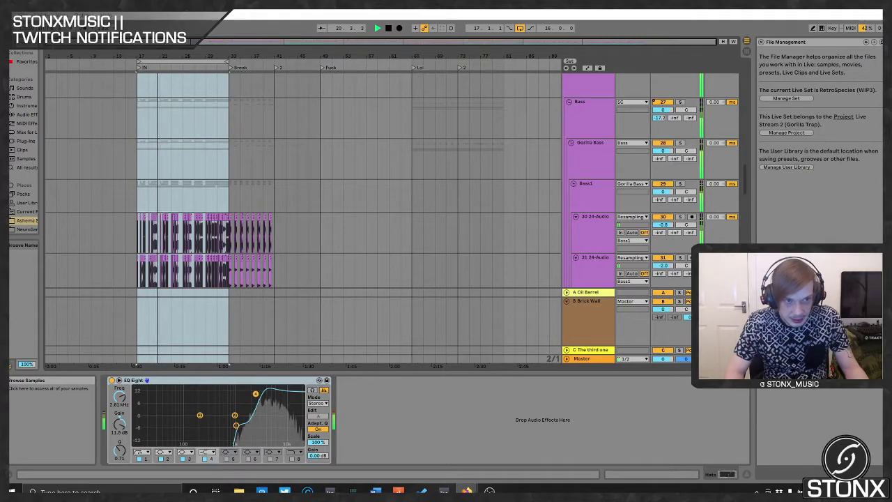
- Move the loop to bar 65, play from there and extend the loop end to bar 85
{"action": "left_click_drag", "start_coordinate": [211, 62], "coordinate": [486, 62]}
{"action": "left_click", "coordinate": [414, 57]}
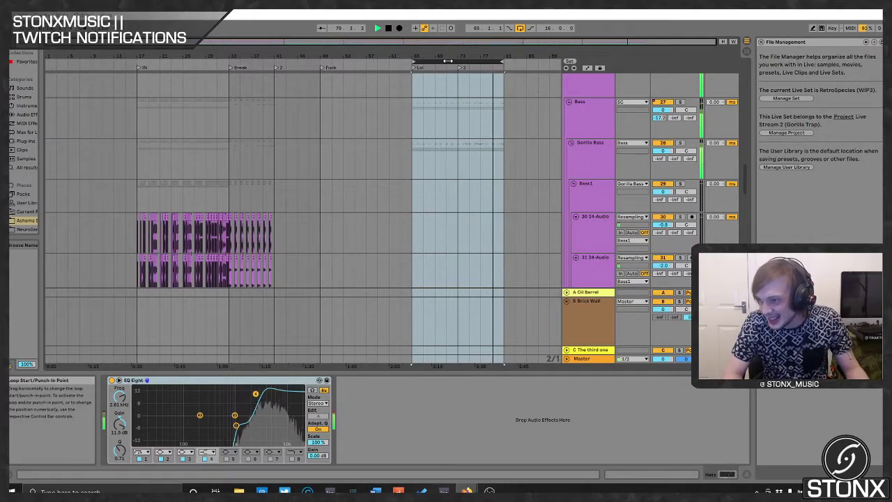
{"action": "left_click_drag", "start_coordinate": [503, 62], "coordinate": [526, 62]}
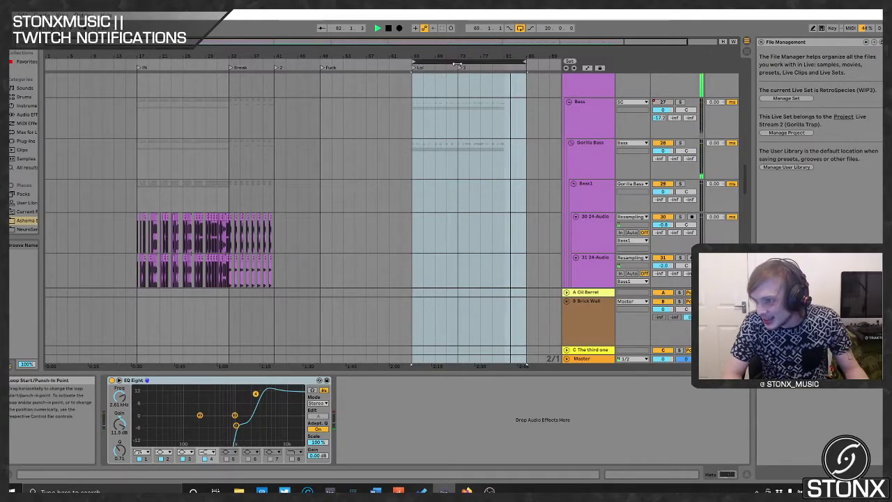
- Shift the loop back to the eight bars from 41 to 49 and stop playback
{"action": "left_click_drag", "start_coordinate": [456, 64], "coordinate": [319, 64]}
{"action": "left_click_drag", "start_coordinate": [387, 64], "coordinate": [319, 66]}
{"action": "scroll", "coordinate": [371, 126], "scroll_direction": "down", "scroll_amount": 1}
{"action": "key", "text": "space"}
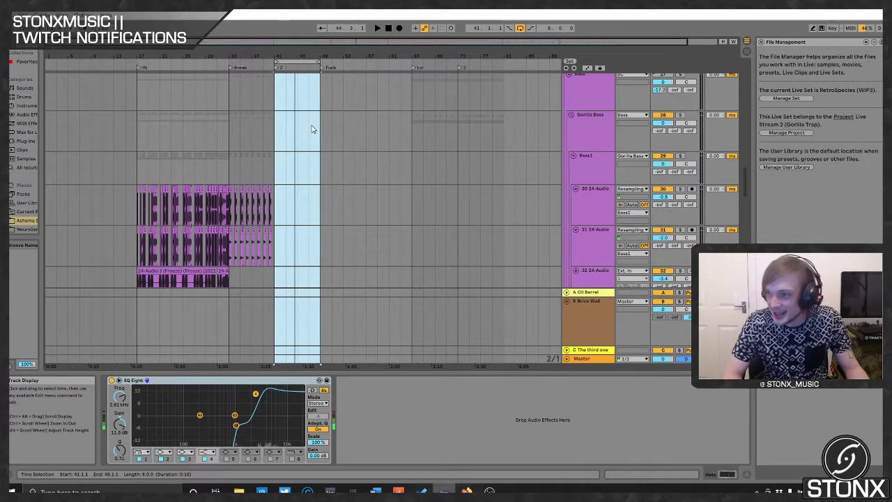
- Play the loop from bar 41, lengthen it to 18 bars and move its start to bar 49
{"action": "left_click", "coordinate": [291, 61]}
{"action": "key", "text": "space"}
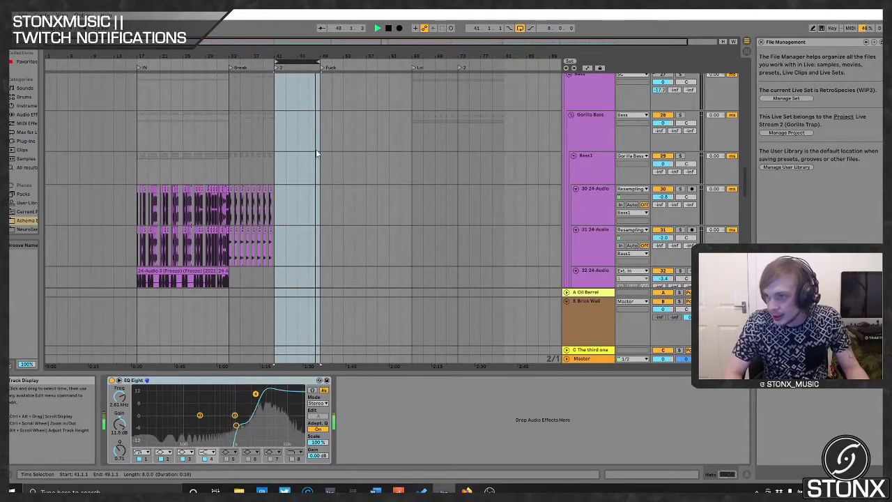
{"action": "left_click_drag", "start_coordinate": [322, 61], "coordinate": [379, 62]}
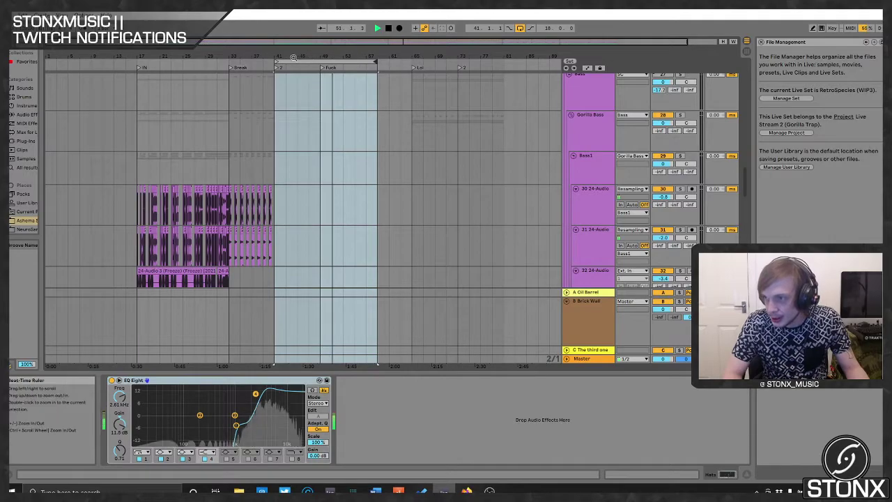
{"action": "left_click_drag", "start_coordinate": [289, 62], "coordinate": [336, 62]}
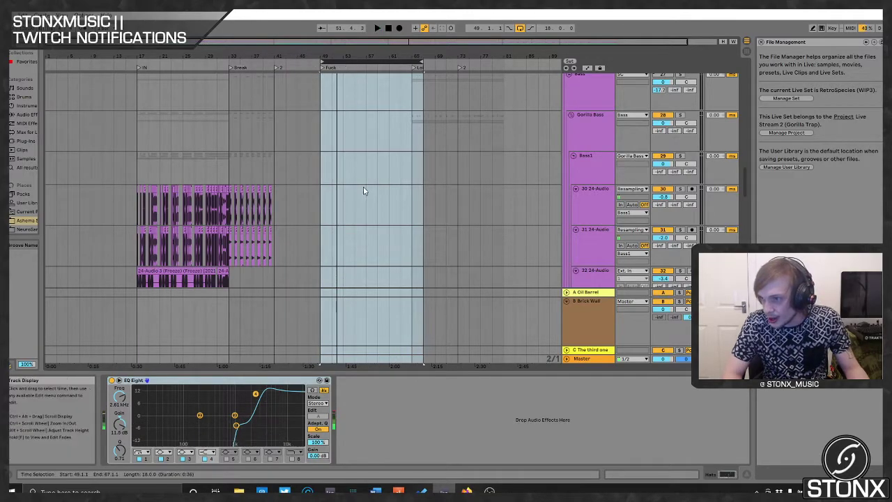
- Select bars 49 to 57 of the clips on the 43-Audio 1 track, and display the Master track's devices
{"action": "scroll", "coordinate": [358, 189], "scroll_direction": "down", "scroll_amount": 5}
{"action": "scroll", "coordinate": [353, 193], "scroll_direction": "down", "scroll_amount": 10}
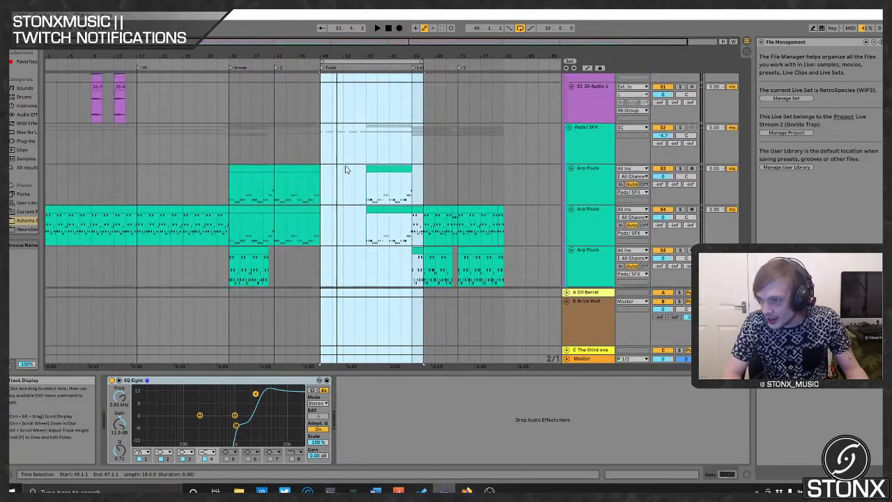
{"action": "scroll", "coordinate": [341, 167], "scroll_direction": "up", "scroll_amount": 3}
{"action": "scroll", "coordinate": [345, 170], "scroll_direction": "up", "scroll_amount": 3, "text": "ctrl"}
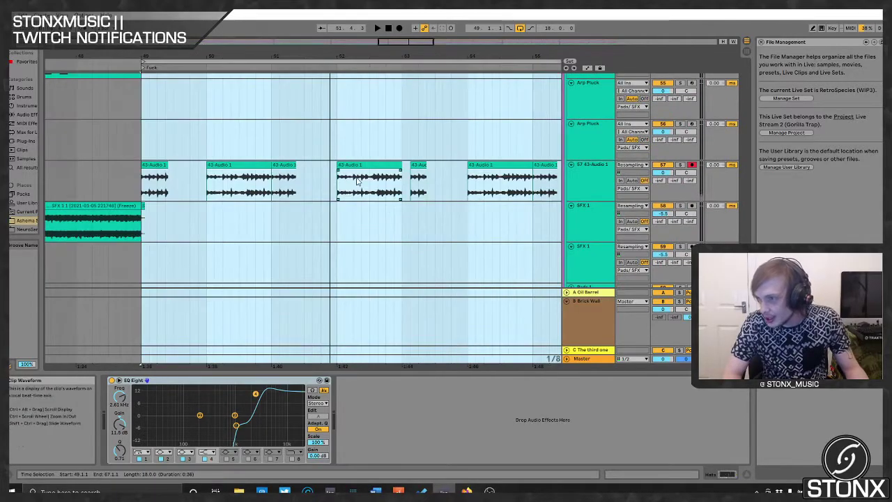
{"action": "scroll", "coordinate": [359, 180], "scroll_direction": "up", "scroll_amount": 1}
{"action": "scroll", "coordinate": [404, 202], "scroll_direction": "up", "scroll_amount": 3, "text": "ctrl"}
{"action": "scroll", "coordinate": [397, 209], "scroll_direction": "down", "scroll_amount": 1, "text": "ctrl"}
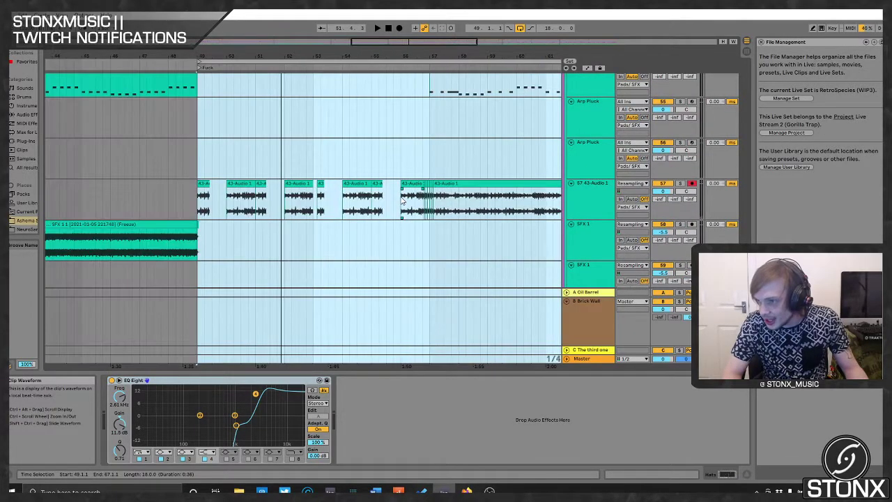
{"action": "left_click", "coordinate": [198, 204]}
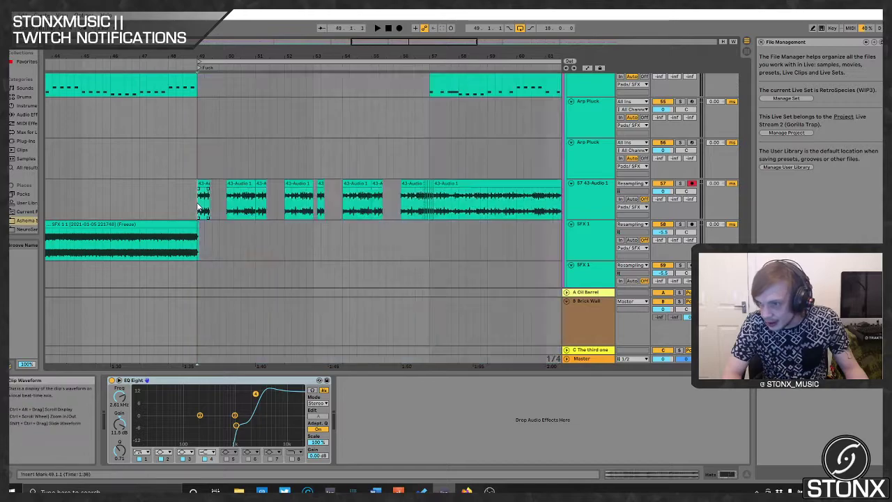
{"action": "left_click", "coordinate": [429, 209], "text": "shift"}
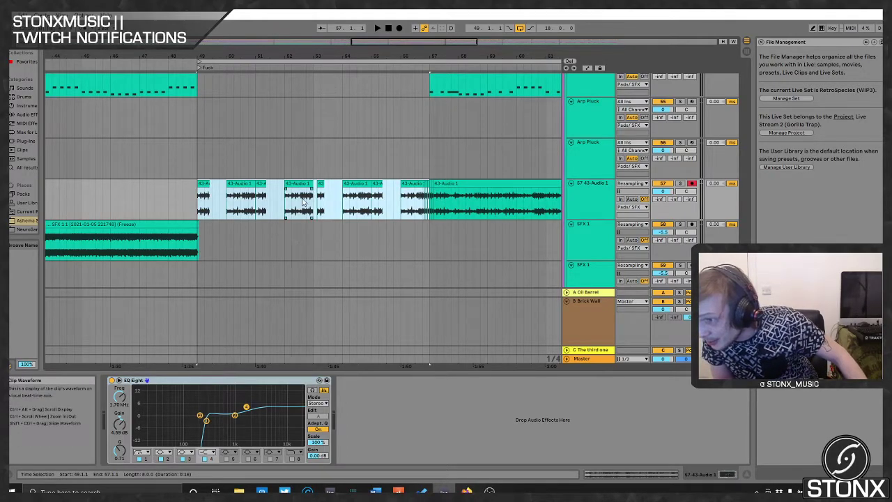
{"action": "left_click", "coordinate": [589, 361]}
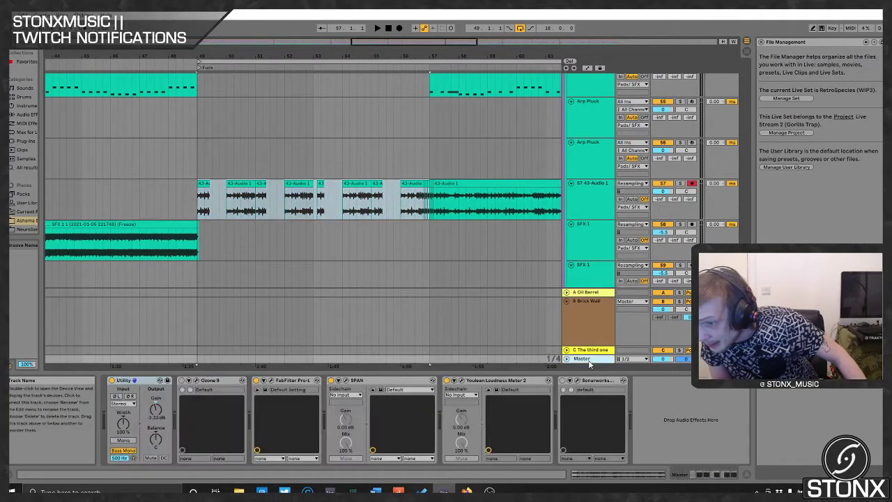
- Select bars 49 to 57 on the 43-Audio 1 track and consolidate the slices into one clip
{"action": "left_click", "coordinate": [382, 200]}
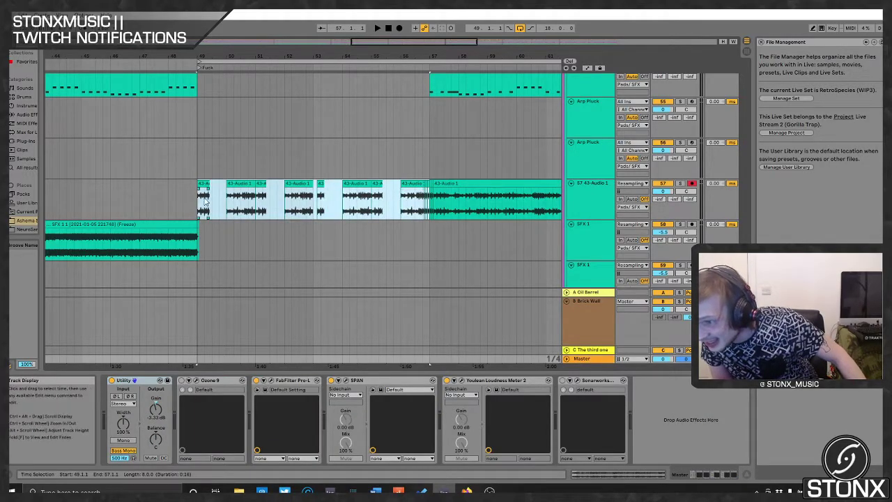
{"action": "left_click_drag", "start_coordinate": [199, 202], "coordinate": [451, 205]}
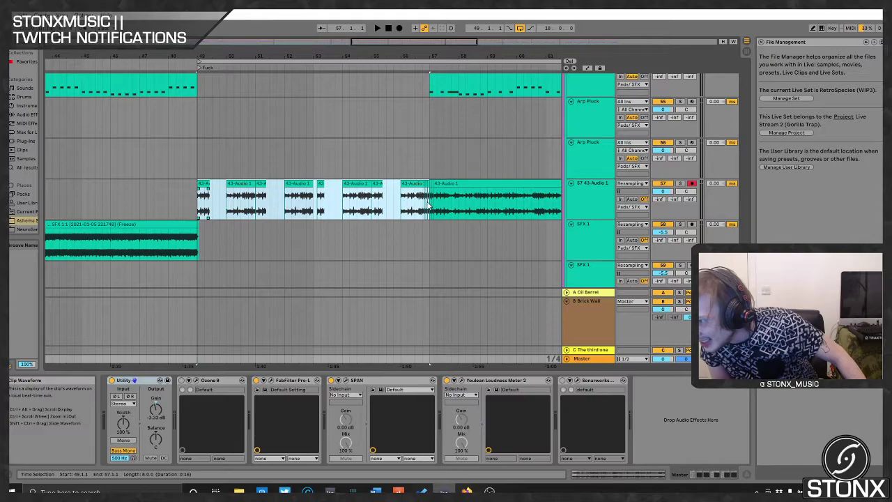
{"action": "left_click", "coordinate": [428, 202]}
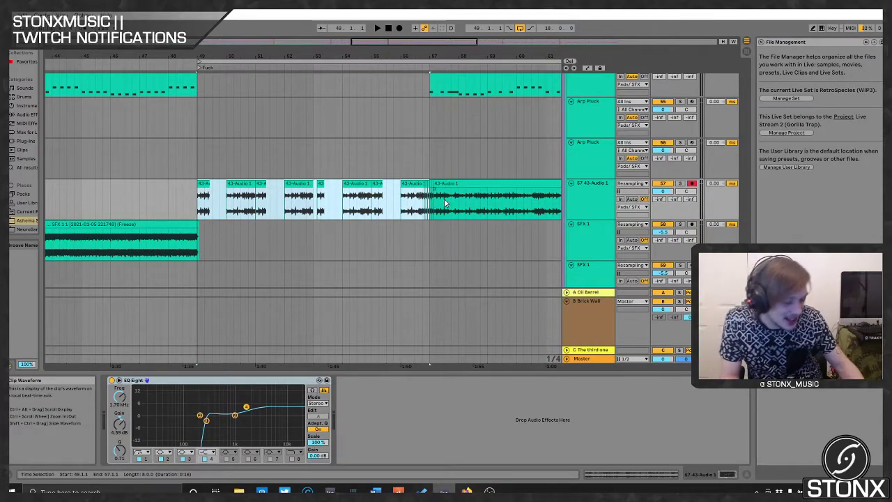
{"action": "key", "text": "ctrl+j"}
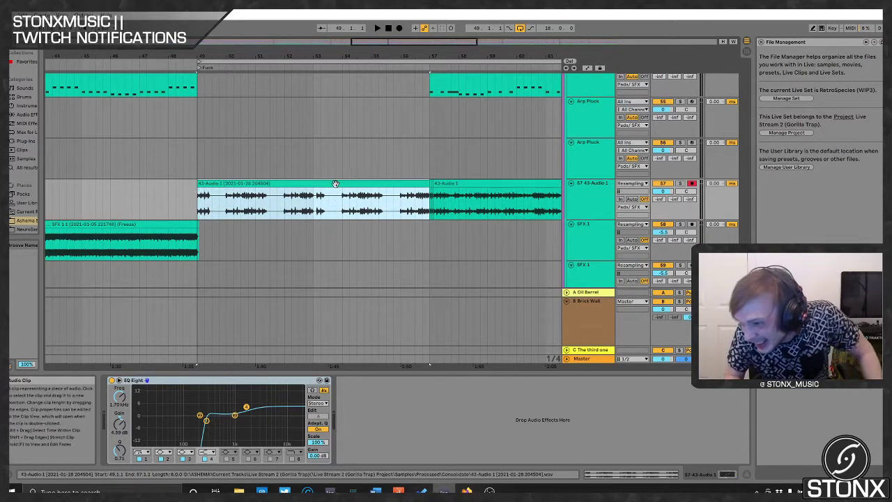
- Lower the consolidated 43-Audio 1 clip's gain to -8.51 dB and play the section to check its level
{"action": "left_click", "coordinate": [281, 183]}
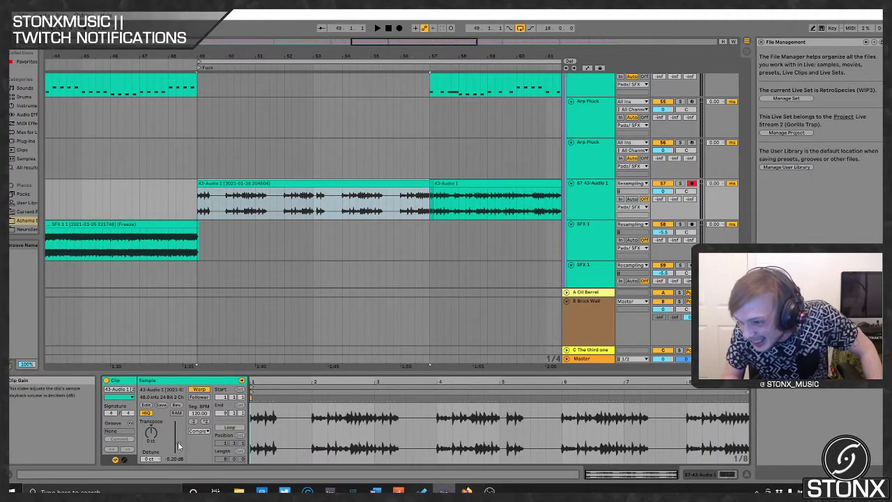
{"action": "scroll", "coordinate": [179, 446], "scroll_direction": "down", "scroll_amount": 5}
{"action": "key", "text": "space"}
{"action": "scroll", "coordinate": [178, 446], "scroll_direction": "up", "scroll_amount": 1}
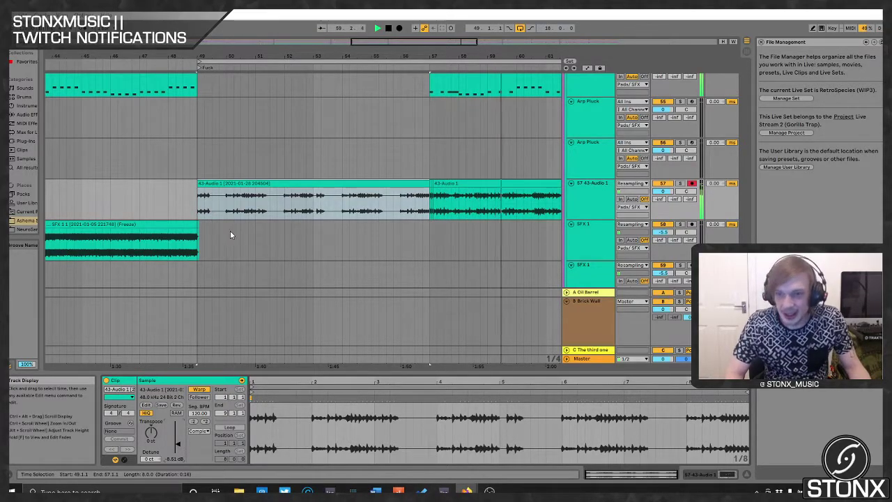
{"action": "left_click", "coordinate": [388, 29]}
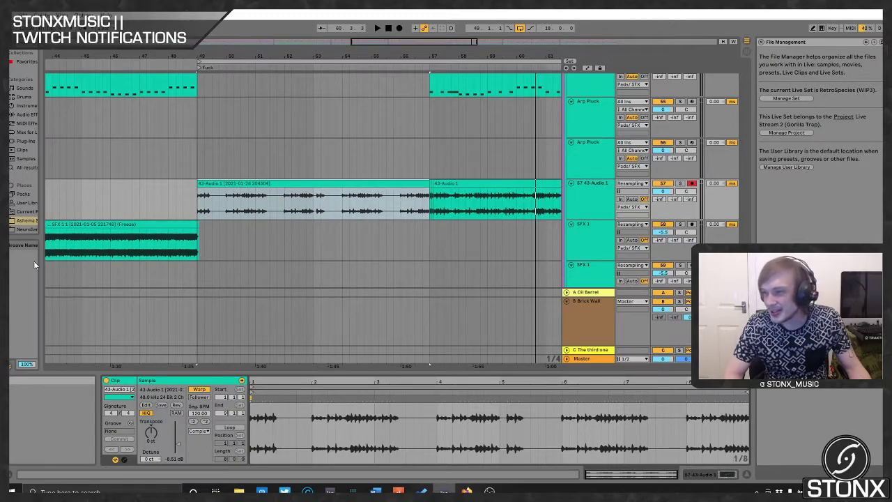
- Audition the Drums group in solo from bar 49, and replay the same passage with the solo off
{"action": "scroll", "coordinate": [354, 193], "scroll_direction": "up", "scroll_amount": 15}
{"action": "scroll", "coordinate": [612, 89], "scroll_direction": "up", "scroll_amount": 10}
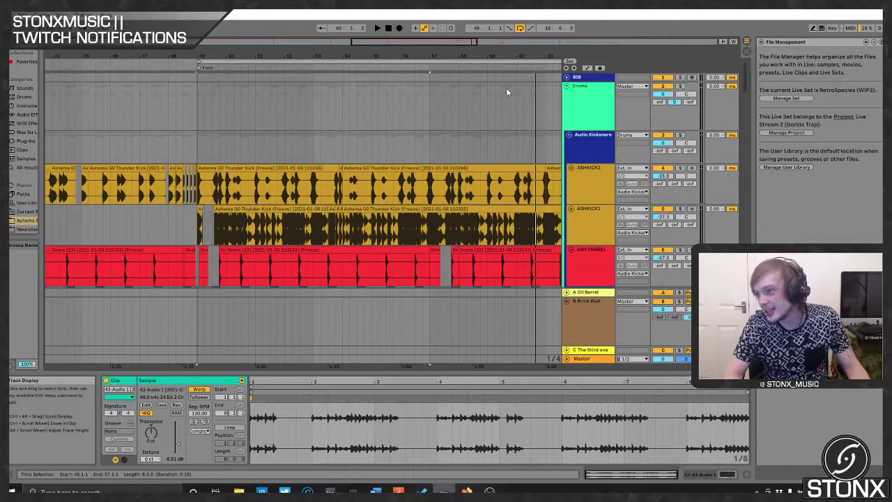
{"action": "key", "text": "space"}
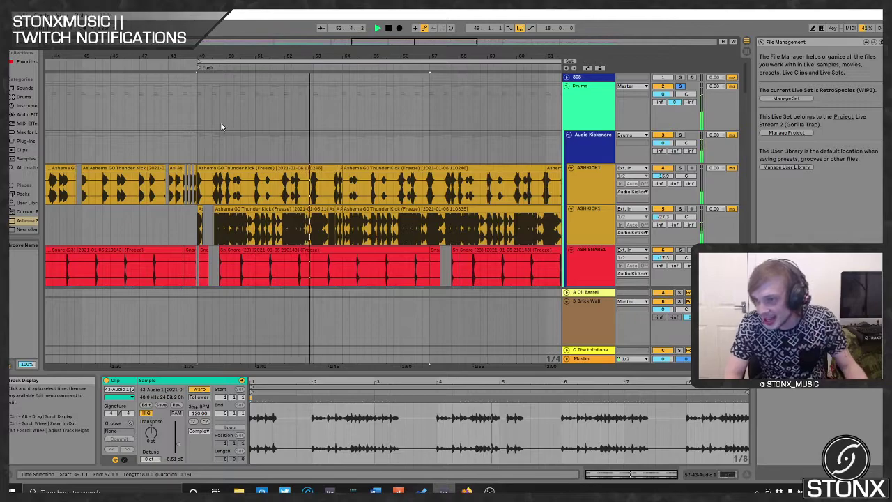
{"action": "key", "text": "space"}
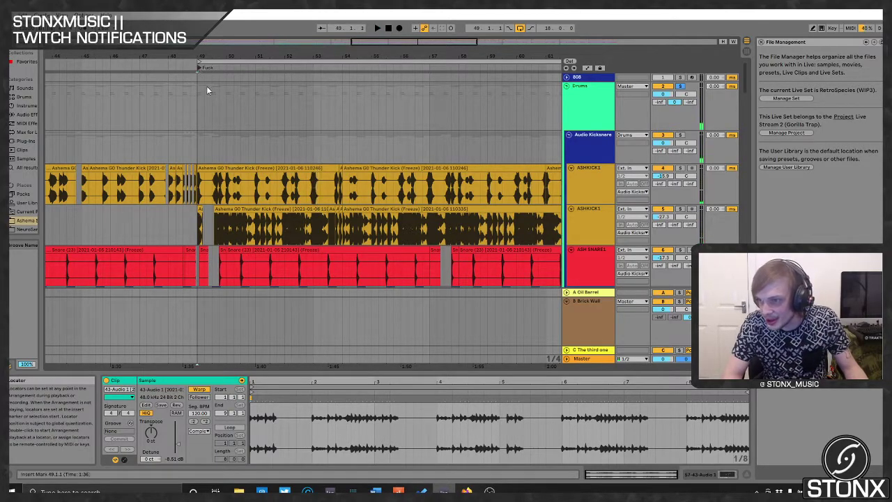
{"action": "key", "text": "space"}
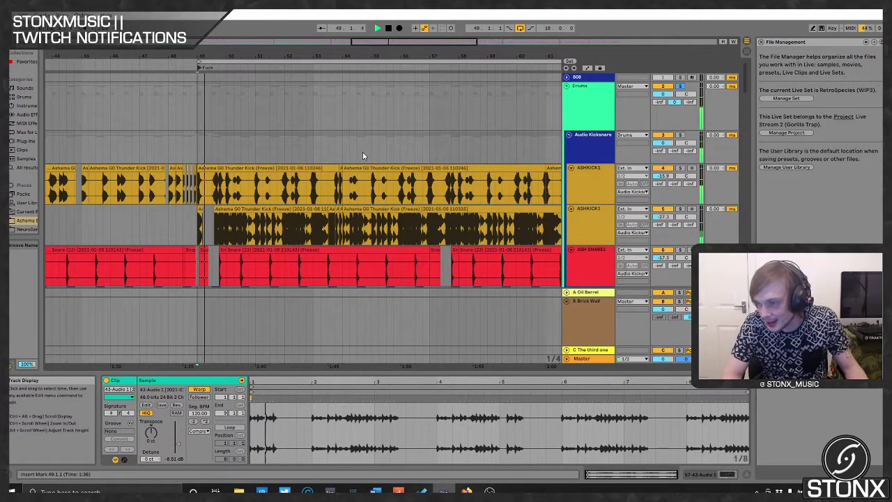
{"action": "key", "text": "space"}
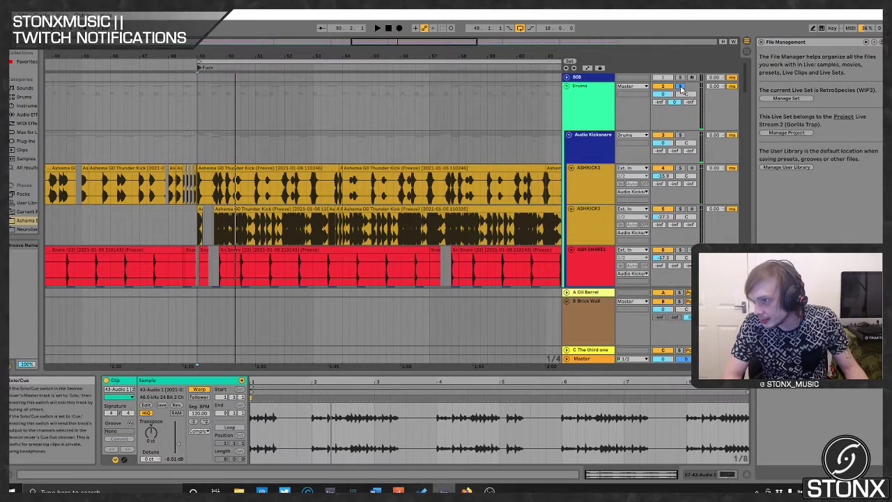
{"action": "key", "text": "space"}
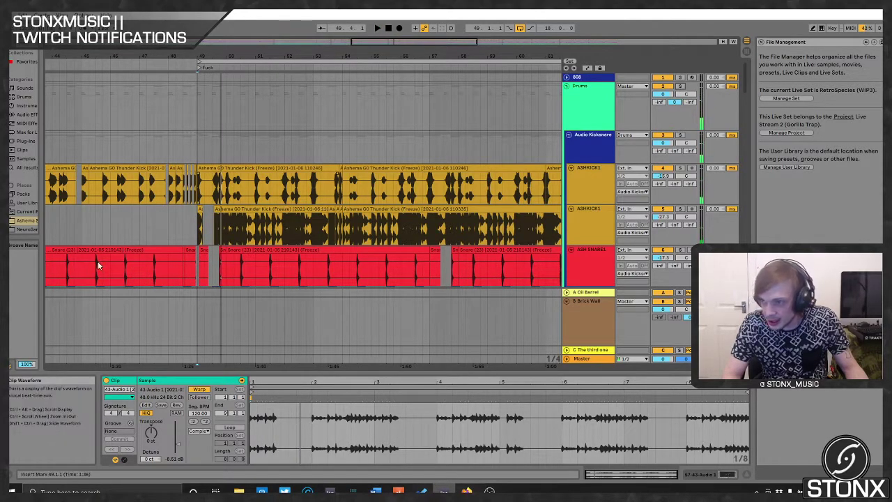
- Make the first 36-Audio 1 clip at bar 49 two beats long on tracks 44 and 45, covering the following slice
{"action": "scroll", "coordinate": [196, 234], "scroll_direction": "down", "scroll_amount": 15}
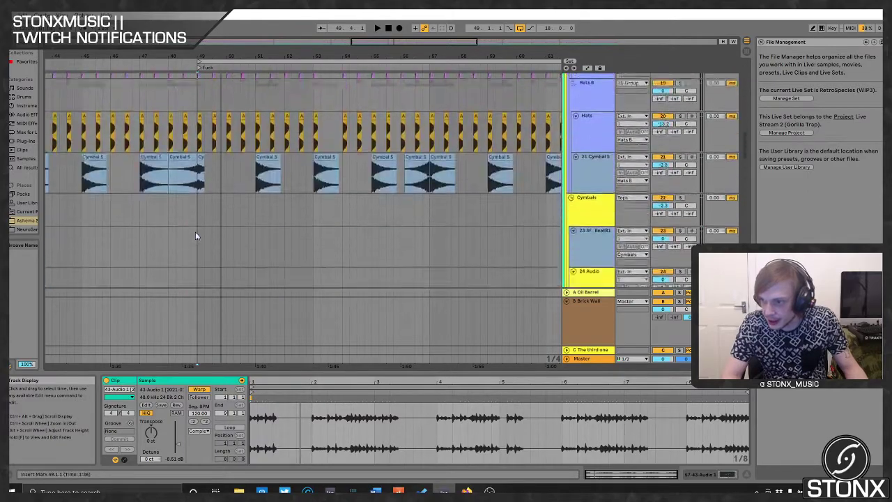
{"action": "scroll", "coordinate": [197, 223], "scroll_direction": "down", "scroll_amount": 5}
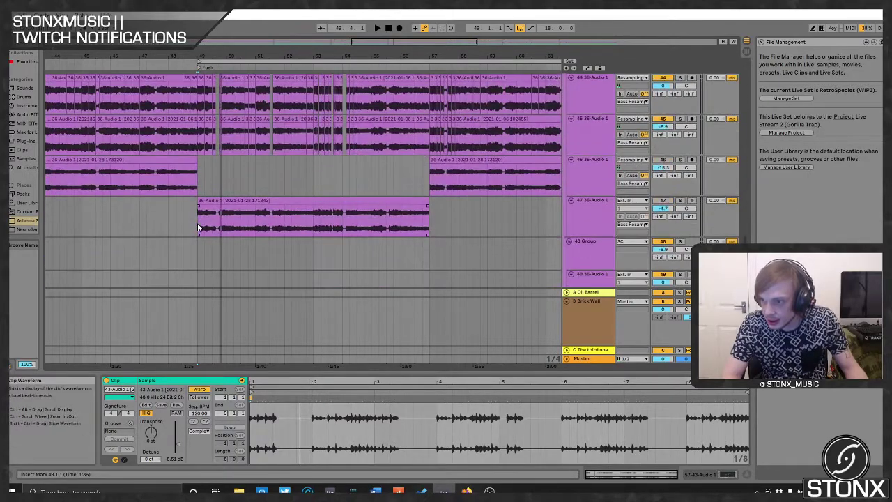
{"action": "scroll", "coordinate": [196, 206], "scroll_direction": "up", "scroll_amount": 3, "text": "ctrl"}
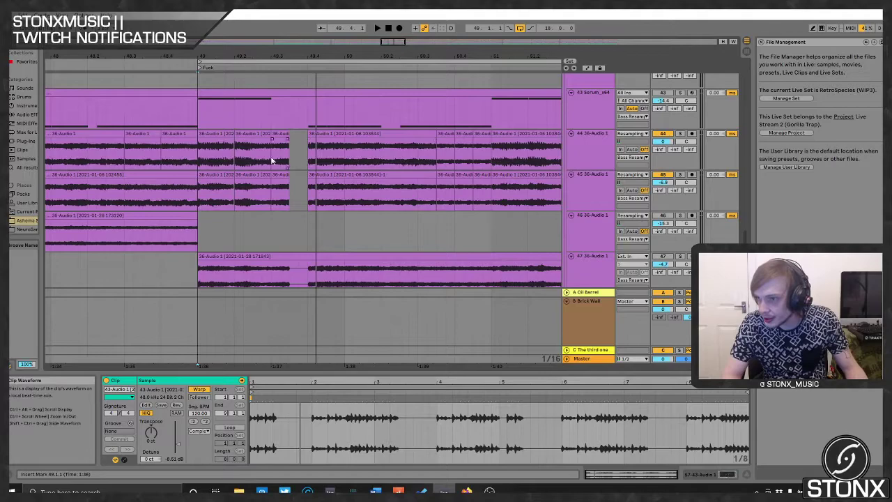
{"action": "left_click_drag", "start_coordinate": [199, 150], "coordinate": [271, 149]}
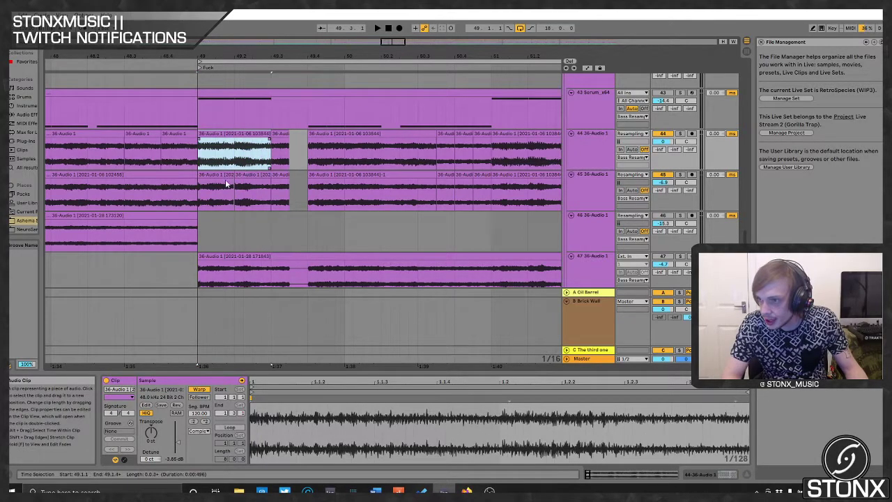
{"action": "key", "text": "Down"}
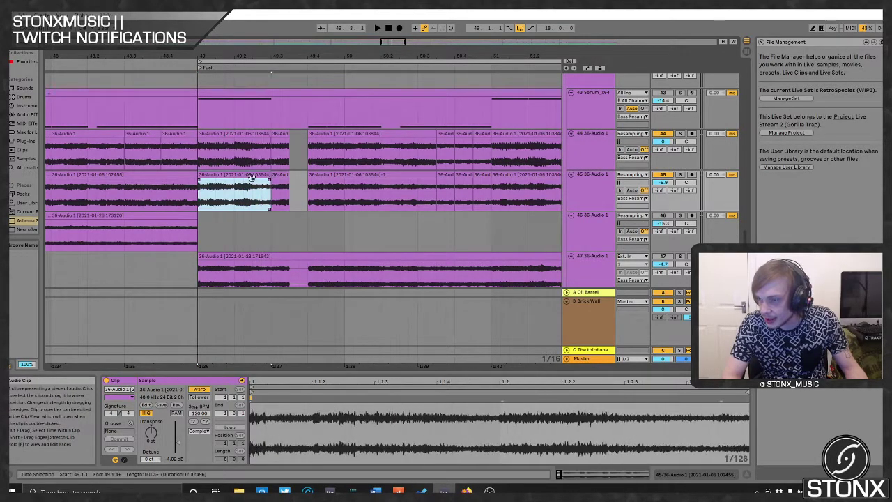
- Play the arrangement from the bar 49 locator to hear the edited bass clips, and stop playback
{"action": "left_click", "coordinate": [199, 67]}
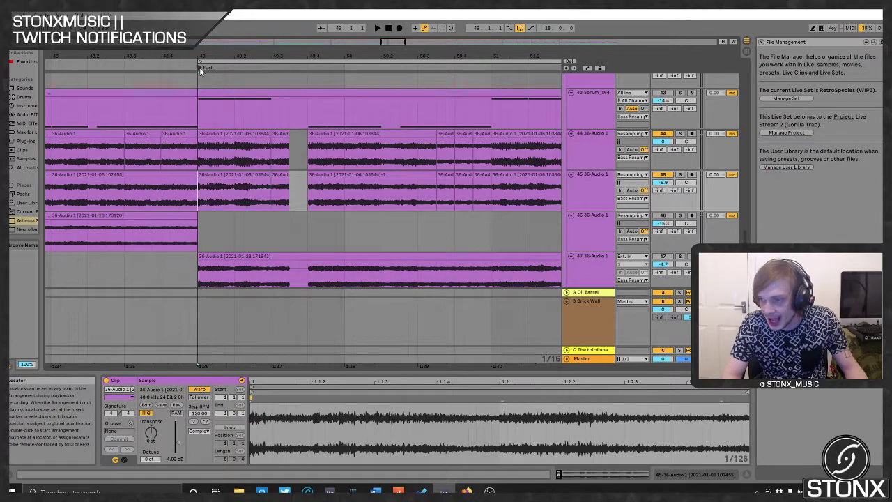
{"action": "key", "text": "space"}
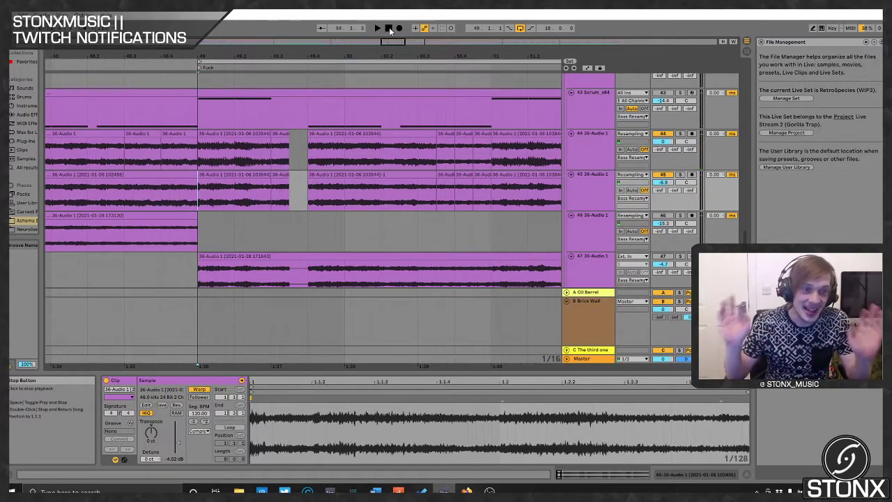
{"action": "left_click", "coordinate": [390, 29]}
- Shorten the loop to the 16 bars from 49 to 65, select its contents and play it
{"action": "scroll", "coordinate": [286, 97], "scroll_direction": "down", "scroll_amount": 10}
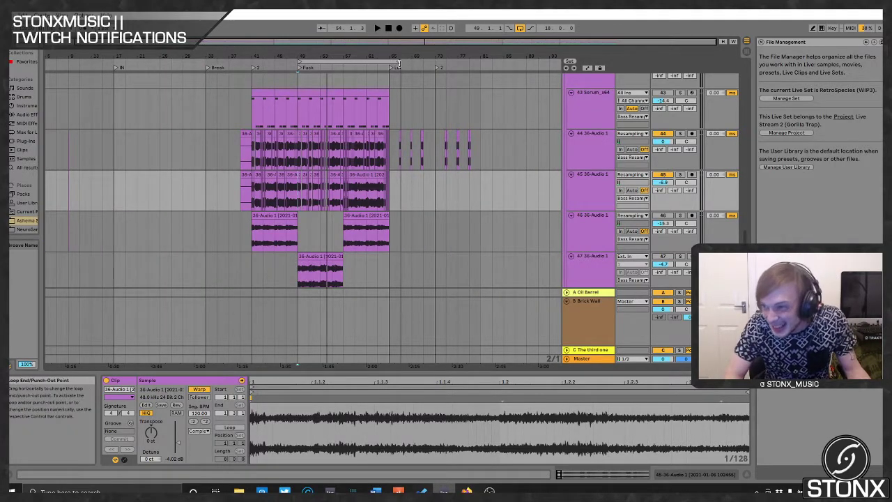
{"action": "left_click_drag", "start_coordinate": [398, 64], "coordinate": [388, 65]}
{"action": "left_click", "coordinate": [324, 64]}
{"action": "key", "text": "space"}
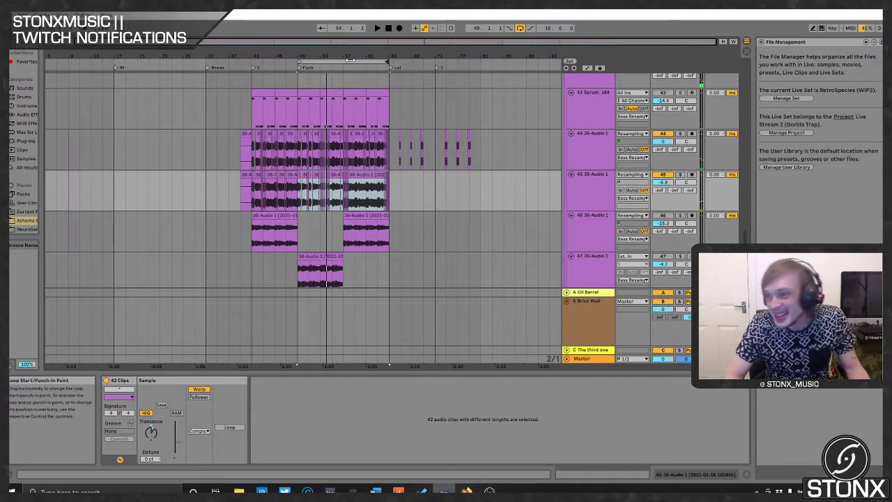
{"action": "left_click", "coordinate": [349, 60]}
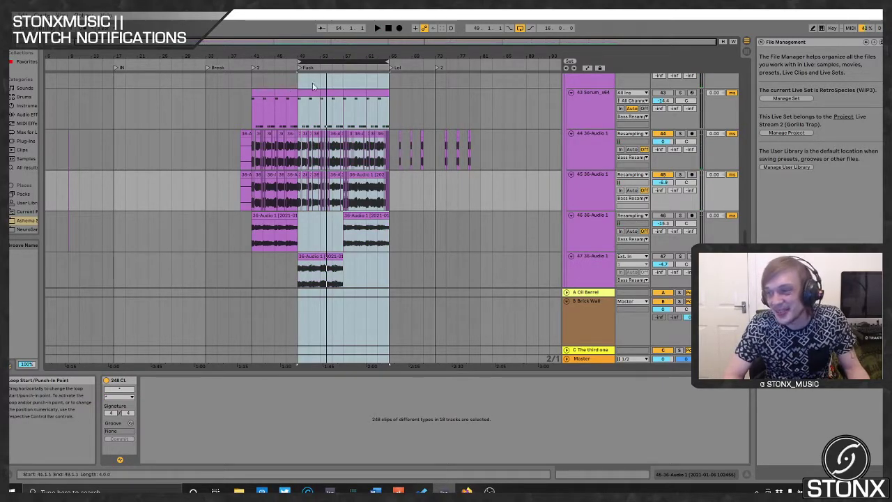
{"action": "key", "text": "space"}
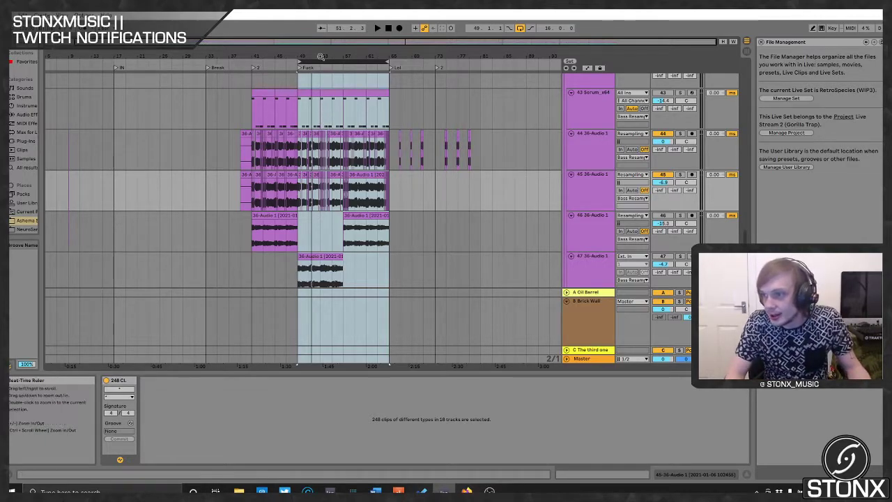
{"action": "key", "text": "space"}
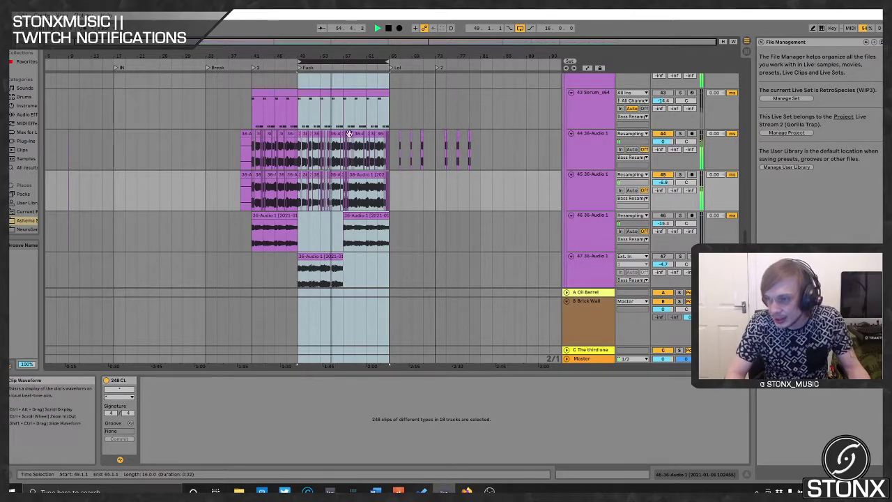
{"action": "key", "text": "space"}
- Extend the loop start back to bar 41, play the 24-bar section, and return the loop start to bar 49
{"action": "left_click_drag", "start_coordinate": [298, 66], "coordinate": [252, 68]}
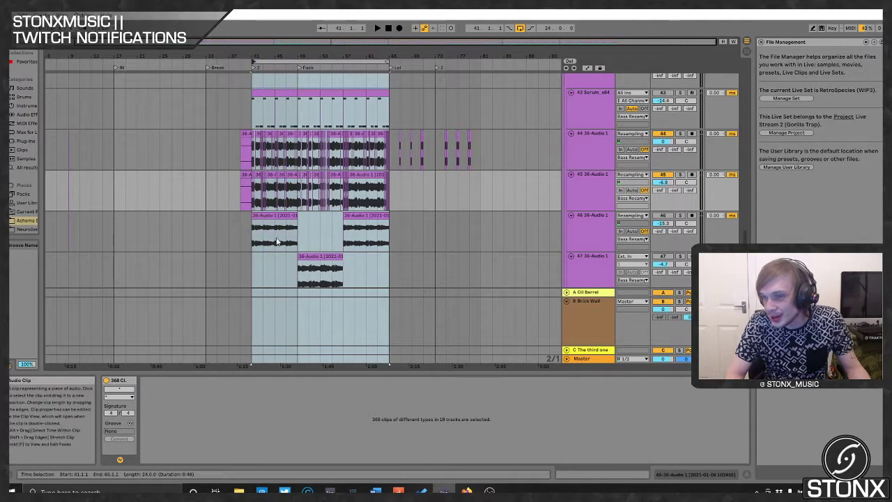
{"action": "key", "text": "space"}
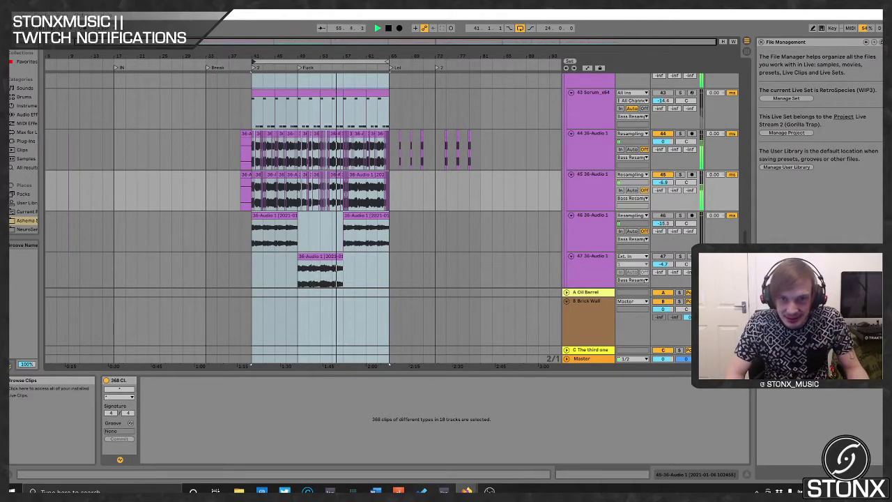
{"action": "left_click", "coordinate": [388, 27]}
{"action": "left_click_drag", "start_coordinate": [255, 62], "coordinate": [298, 62]}
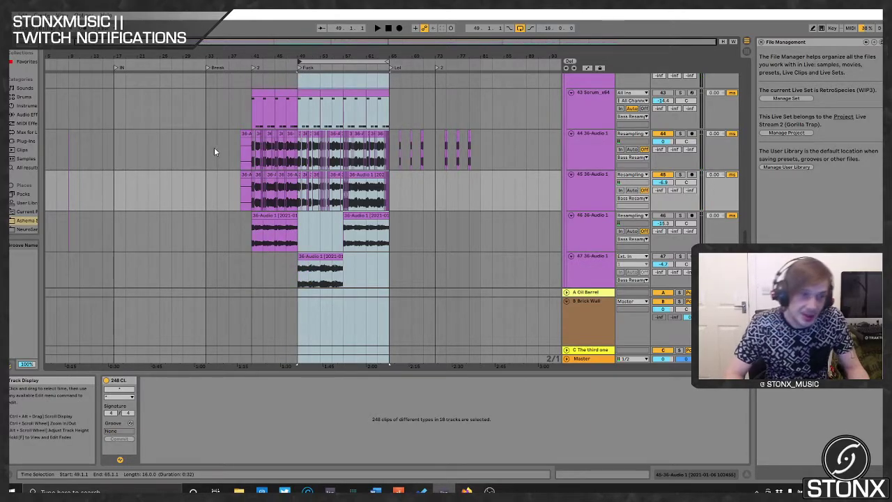
- Play the loop from bar 49 and replay the bass passage from around bar 53
{"action": "scroll", "coordinate": [345, 157], "scroll_direction": "up", "scroll_amount": 3, "text": "ctrl"}
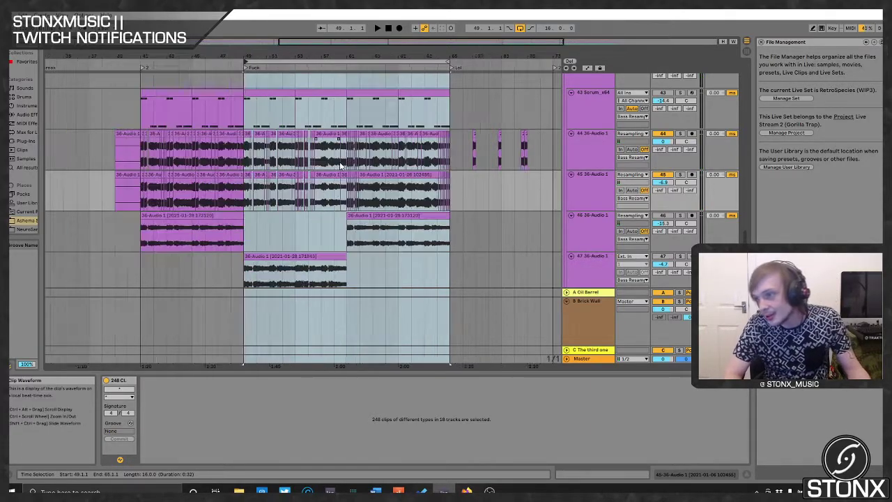
{"action": "scroll", "coordinate": [356, 172], "scroll_direction": "up", "scroll_amount": 1}
{"action": "left_click", "coordinate": [335, 61]}
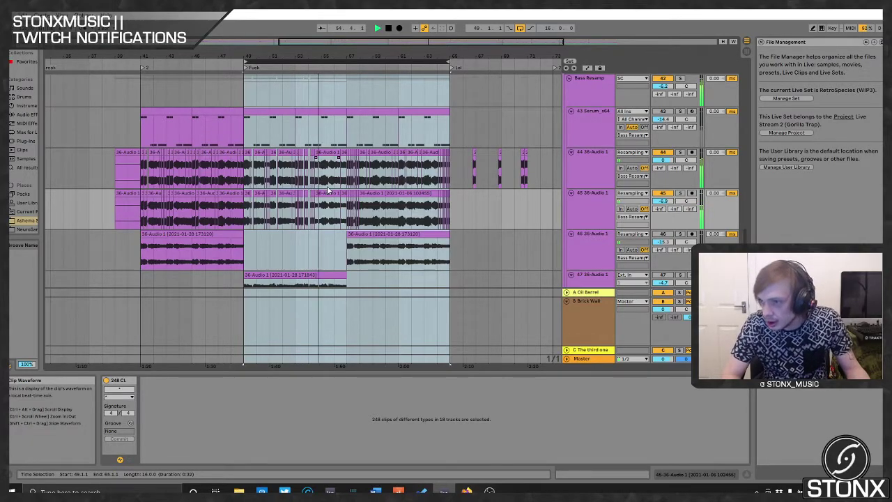
{"action": "scroll", "coordinate": [311, 187], "scroll_direction": "up", "scroll_amount": 5}
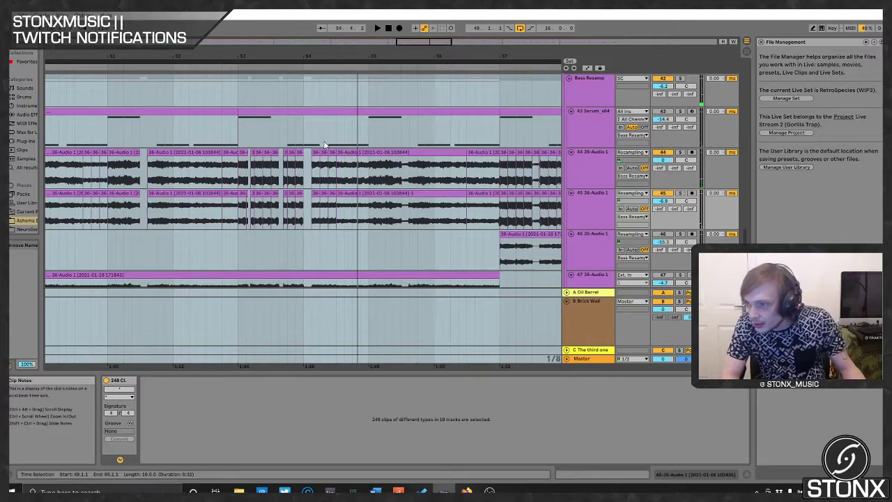
{"action": "left_click", "coordinate": [234, 67]}
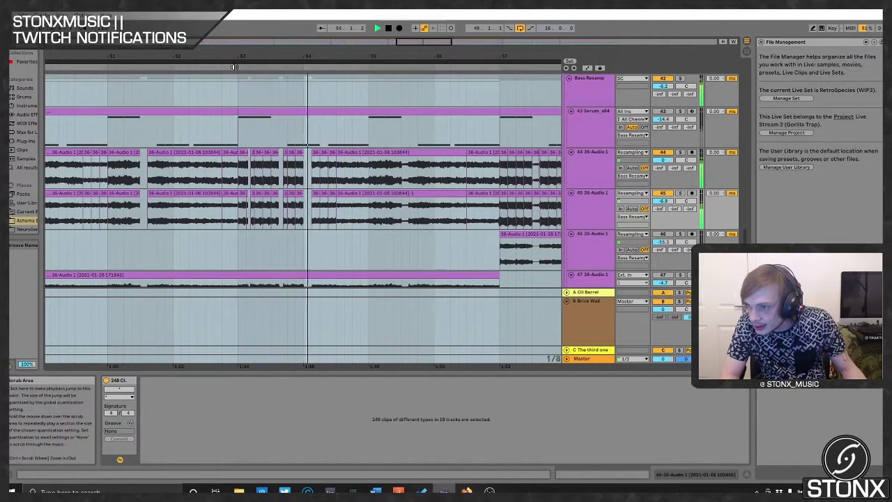
{"action": "key", "text": "space"}
- Play the ASHKICK1 kick clips from position 53.3.3 to hear the kicks leading into bar 54
{"action": "scroll", "coordinate": [304, 189], "scroll_direction": "up", "scroll_amount": 3}
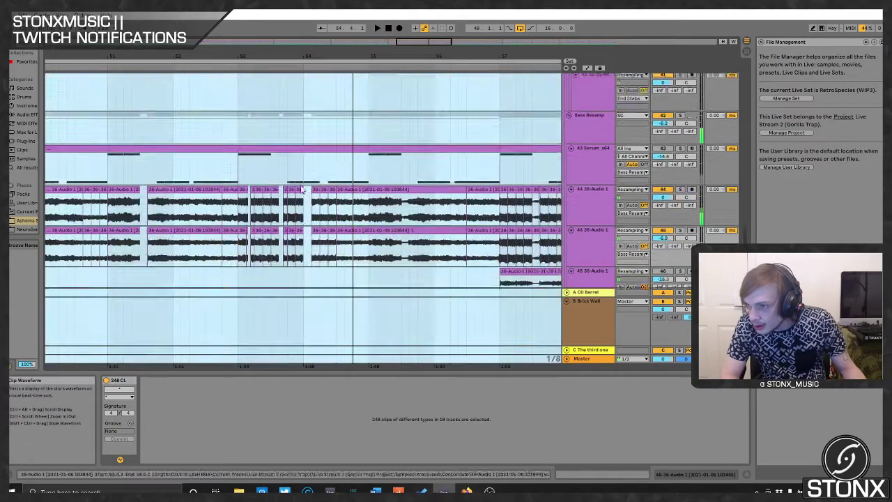
{"action": "scroll", "coordinate": [304, 190], "scroll_direction": "up", "scroll_amount": 10}
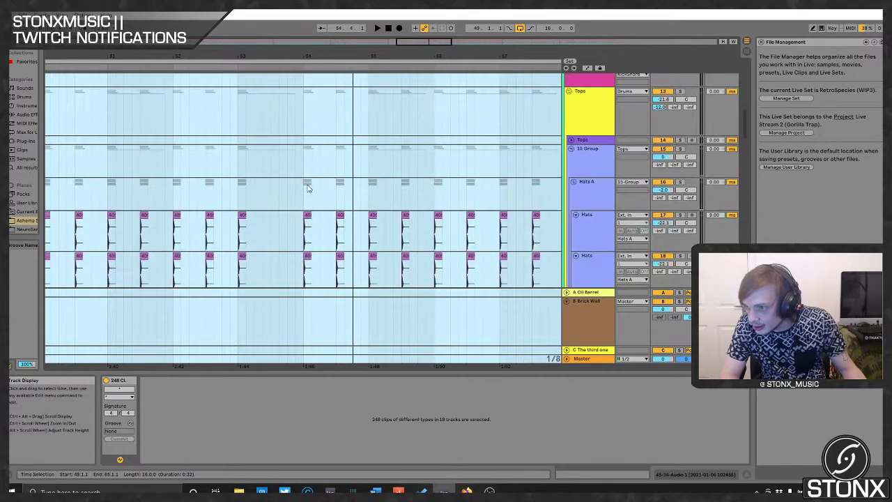
{"action": "scroll", "coordinate": [310, 191], "scroll_direction": "up", "scroll_amount": 5}
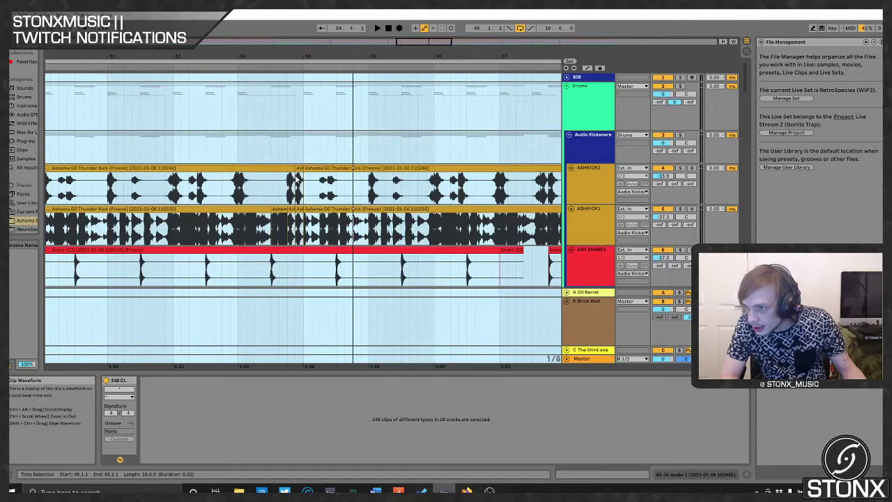
{"action": "left_click", "coordinate": [296, 180]}
{"action": "left_click", "coordinate": [280, 181]}
{"action": "key", "text": "space"}
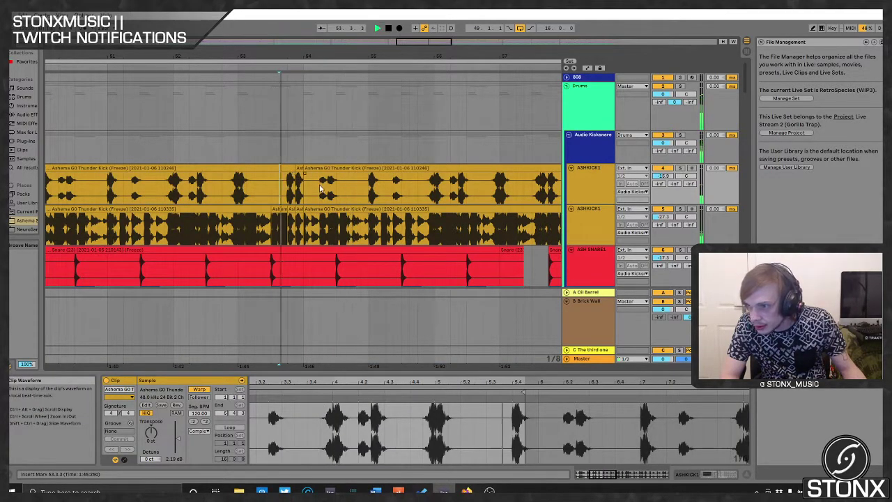
- Copy the kick hit just before bar 54 onto the bar's first beat in the upper ASHKICK1 track and play it back
{"action": "left_click_drag", "start_coordinate": [294, 186], "coordinate": [301, 186]}
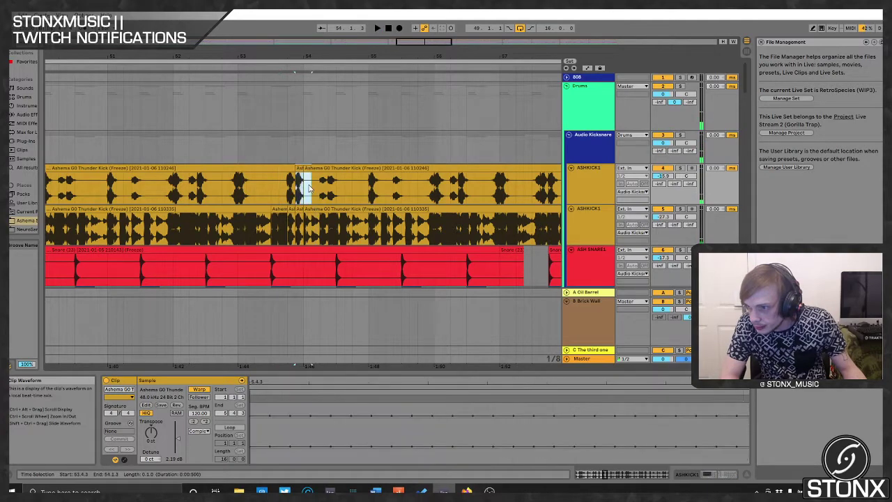
{"action": "key", "text": "space"}
{"action": "key", "text": "space"}
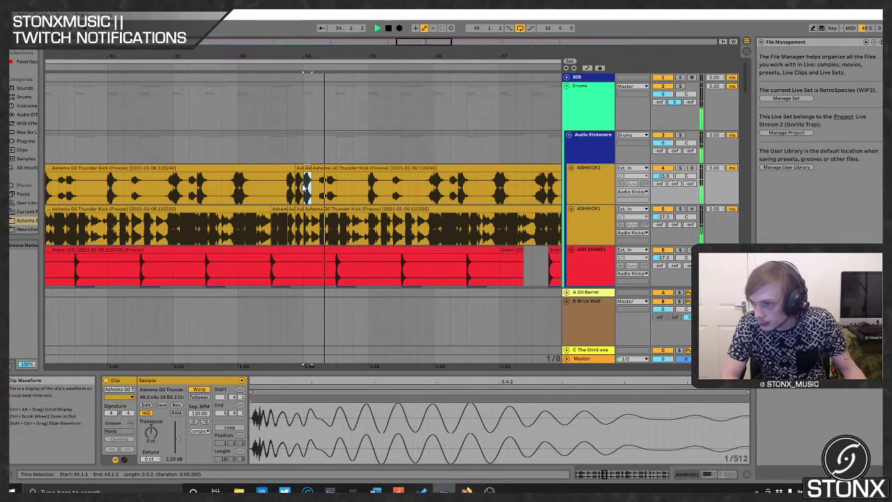
{"action": "left_click", "coordinate": [281, 66]}
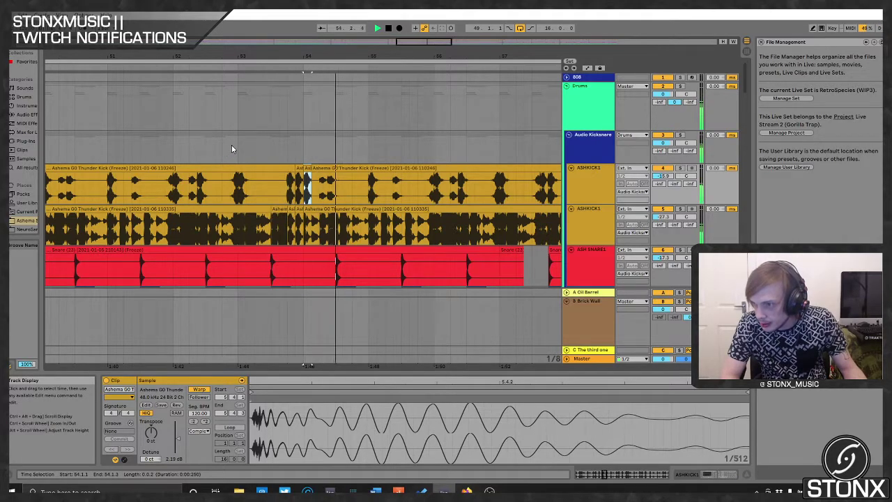
- Split the 43-Audio 1 clip at bar 54, cut its opening beat, pull the remainder back to bar 54, and audition it
{"action": "scroll", "coordinate": [313, 202], "scroll_direction": "down", "scroll_amount": 15}
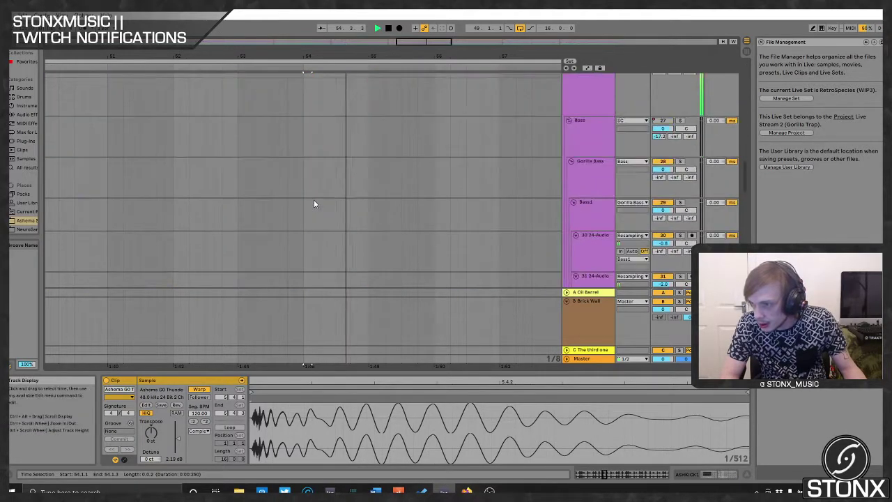
{"action": "scroll", "coordinate": [317, 193], "scroll_direction": "down", "scroll_amount": 10}
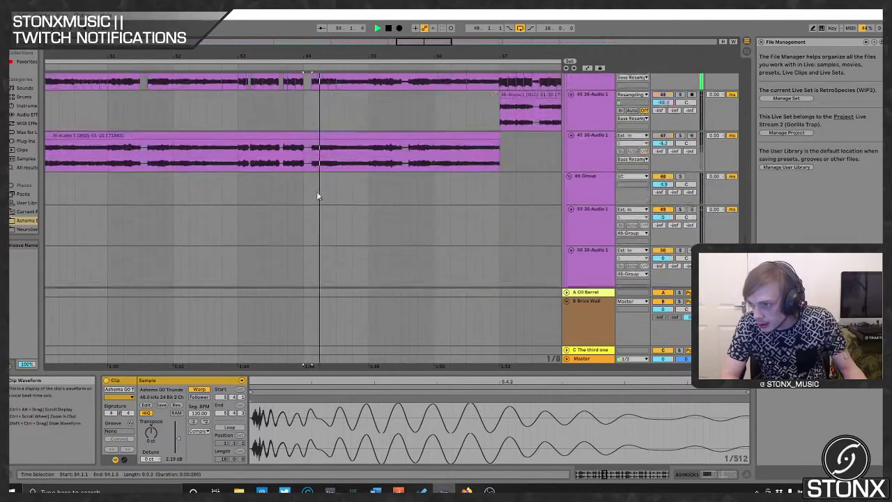
{"action": "scroll", "coordinate": [317, 194], "scroll_direction": "up", "scroll_amount": 3}
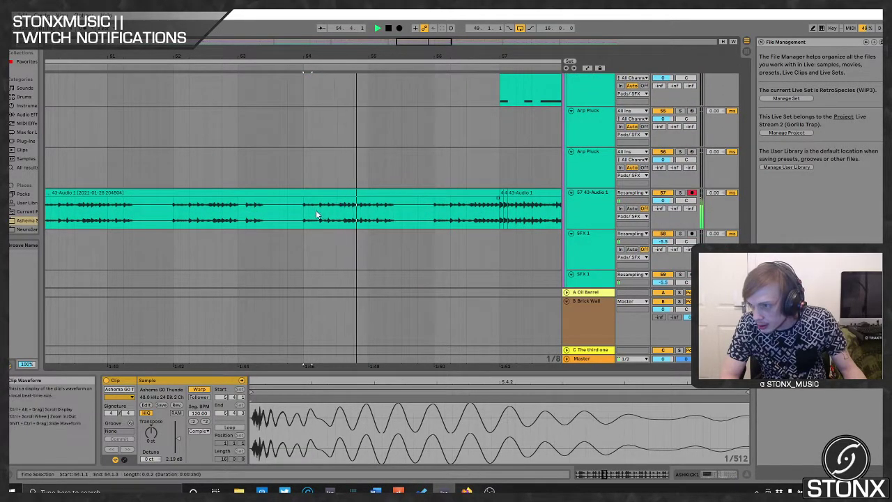
{"action": "left_click", "coordinate": [304, 213]}
{"action": "key", "text": "space"}
{"action": "left_click_drag", "start_coordinate": [304, 213], "coordinate": [346, 193]}
{"action": "key", "text": "Delete"}
{"action": "key", "text": "space"}
{"action": "key", "text": "space"}
{"action": "key", "text": "space"}
{"action": "left_click", "coordinate": [161, 69]}
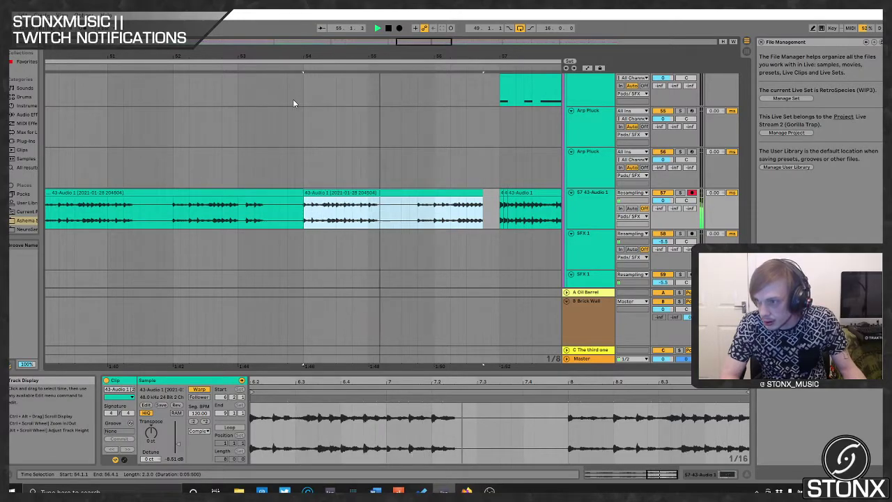
- Shift the 43-Audio 1 clip forward to end at bar 57, extend its start back to bar 54, and play it
{"action": "key", "text": "Right"}
{"action": "key", "text": "Right"}
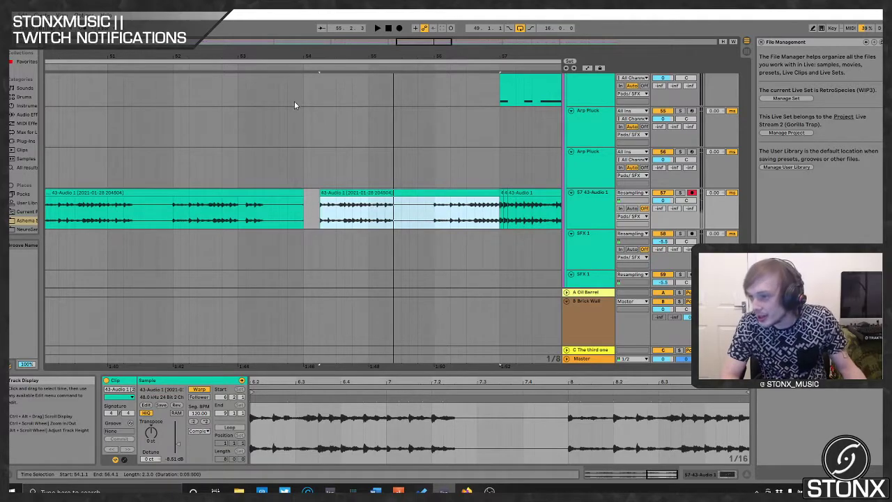
{"action": "left_click_drag", "start_coordinate": [314, 195], "coordinate": [304, 194]}
{"action": "key", "text": "space"}
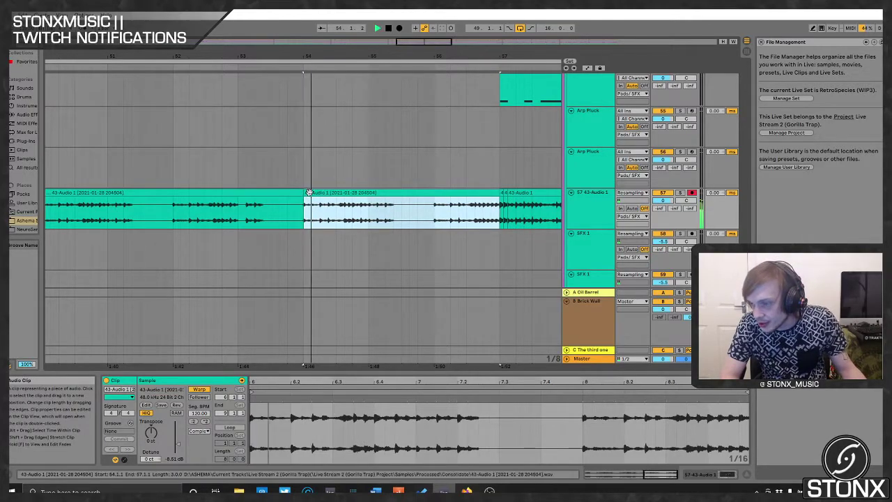
- Extend the loop end to bar 81 and play the section from the locators at bars 49, 65 and 73
{"action": "scroll", "coordinate": [304, 185], "scroll_direction": "up", "scroll_amount": 2}
{"action": "scroll", "coordinate": [303, 185], "scroll_direction": "down", "scroll_amount": 3}
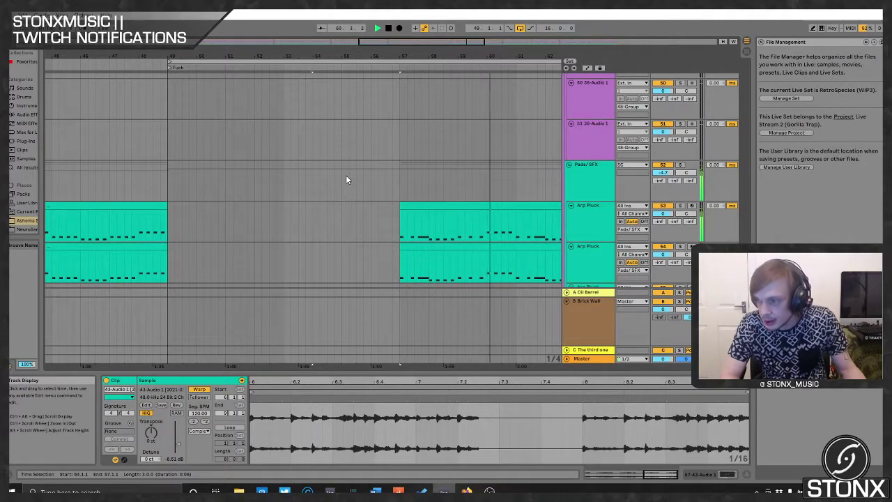
{"action": "scroll", "coordinate": [346, 175], "scroll_direction": "down", "scroll_amount": 3}
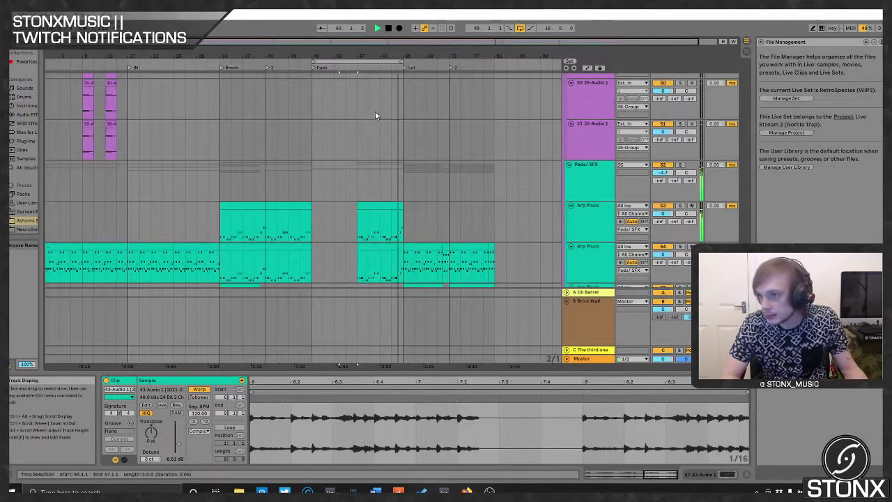
{"action": "left_click_drag", "start_coordinate": [402, 61], "coordinate": [448, 61]}
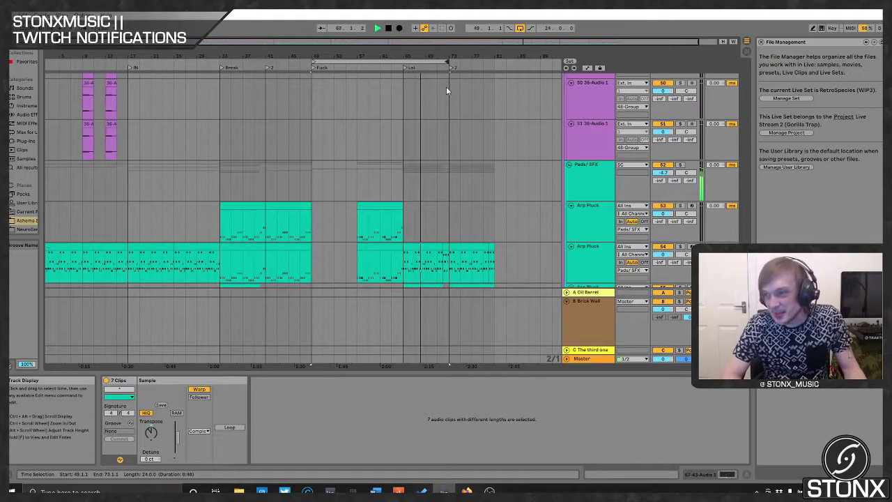
{"action": "left_click_drag", "start_coordinate": [449, 63], "coordinate": [496, 63]}
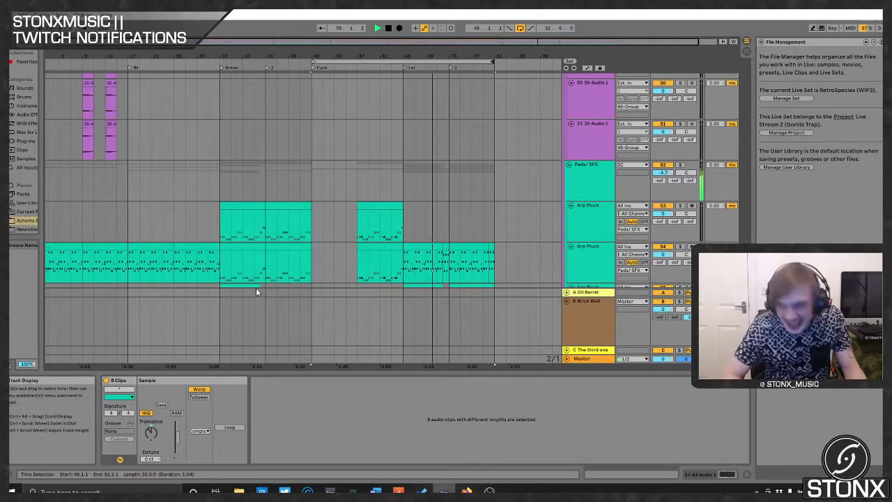
{"action": "left_click", "coordinate": [315, 72]}
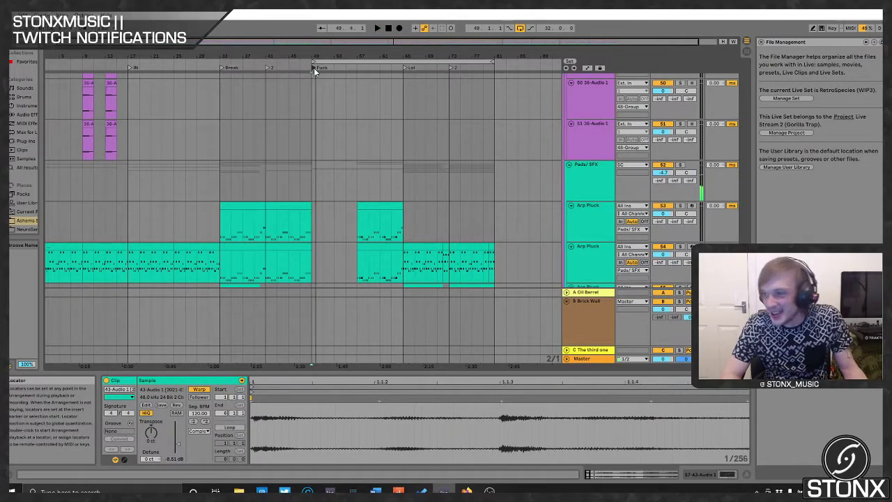
{"action": "left_click", "coordinate": [403, 69]}
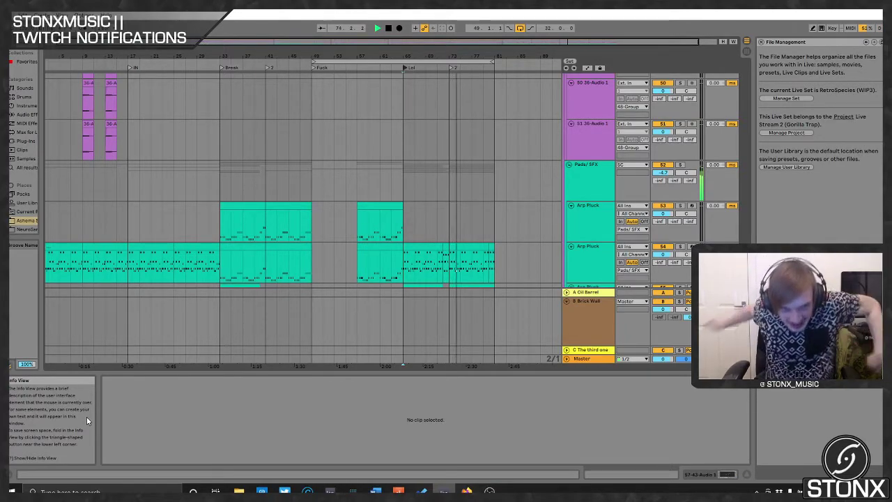
{"action": "key", "text": "space"}
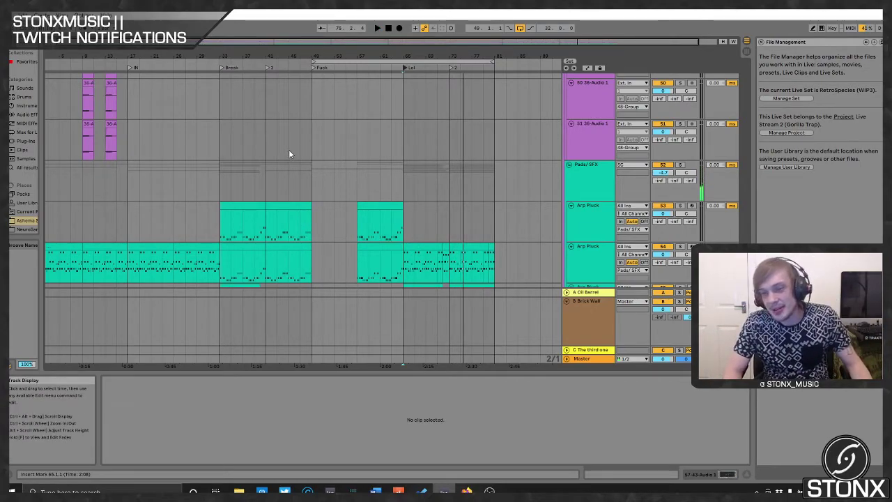
{"action": "double_click", "coordinate": [449, 68]}
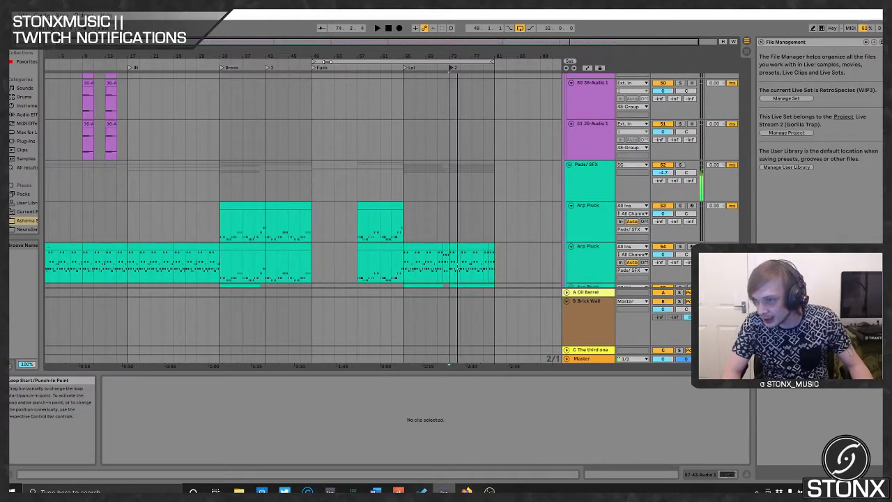
- Move the 32-bar loop to bars 17 to 49 and play it from the start
{"action": "scroll", "coordinate": [326, 116], "scroll_direction": "down", "scroll_amount": 5}
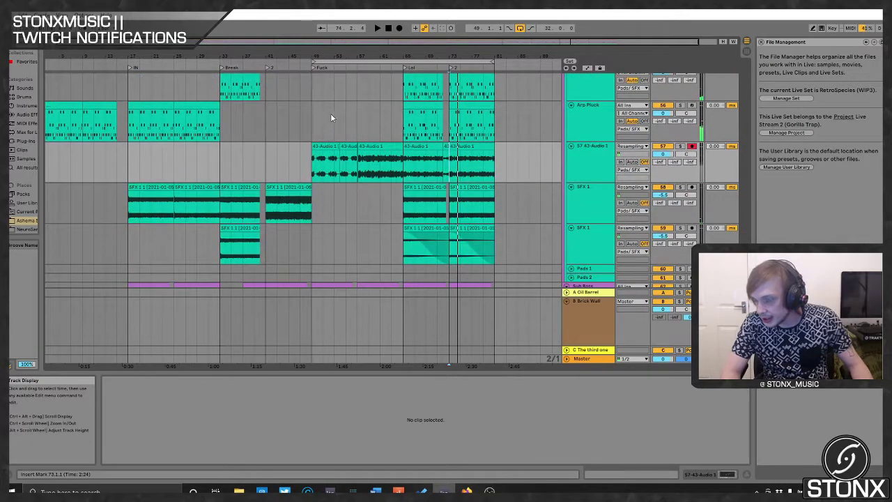
{"action": "scroll", "coordinate": [345, 108], "scroll_direction": "down", "scroll_amount": 3}
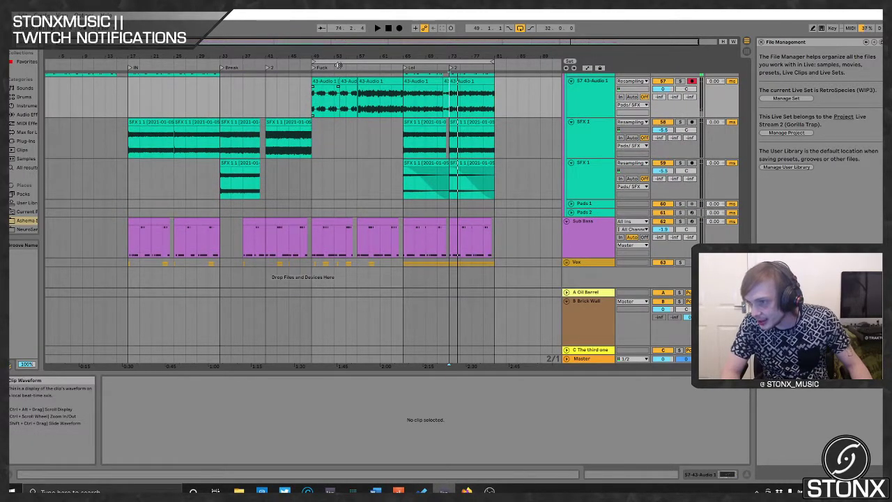
{"action": "left_click_drag", "start_coordinate": [333, 67], "coordinate": [159, 72]}
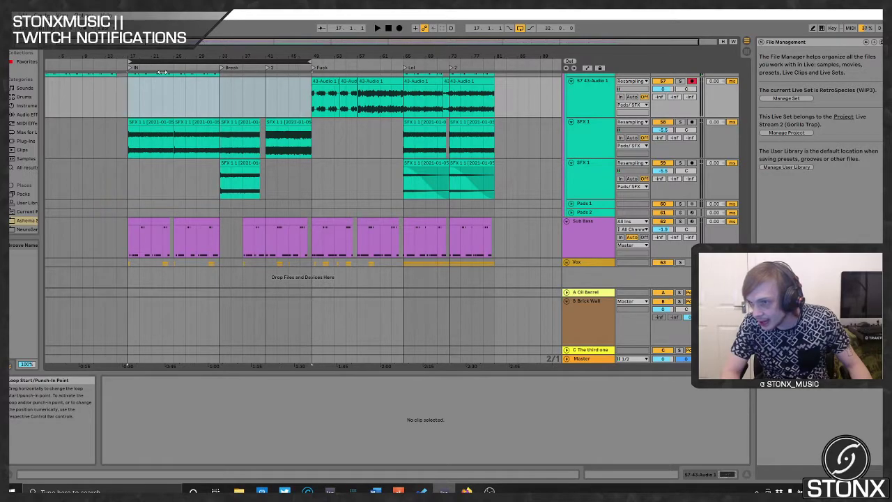
{"action": "key", "text": "space"}
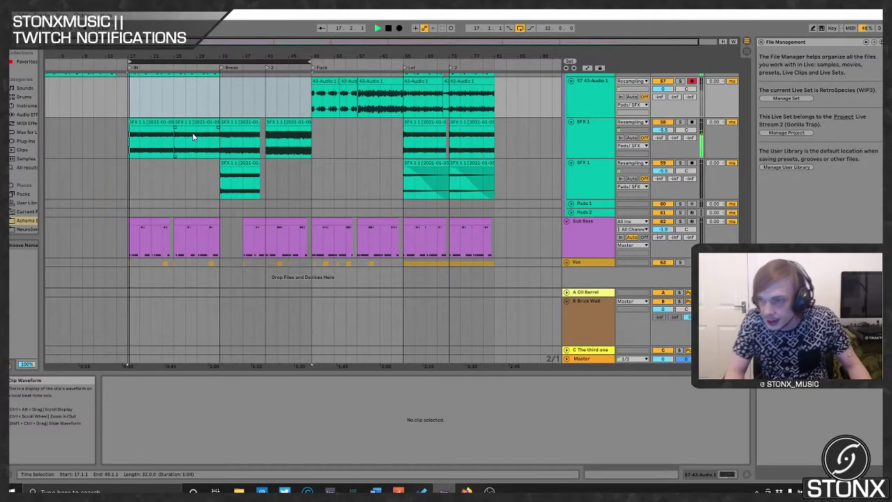
- Copy the eight-bar SFX 1 clip from bar 25 to bar 81, fade it out towards bar 89, and play the ending
{"action": "scroll", "coordinate": [152, 202], "scroll_direction": "up", "scroll_amount": 5}
{"action": "scroll", "coordinate": [152, 202], "scroll_direction": "down", "scroll_amount": 3}
{"action": "left_click", "coordinate": [150, 179]}
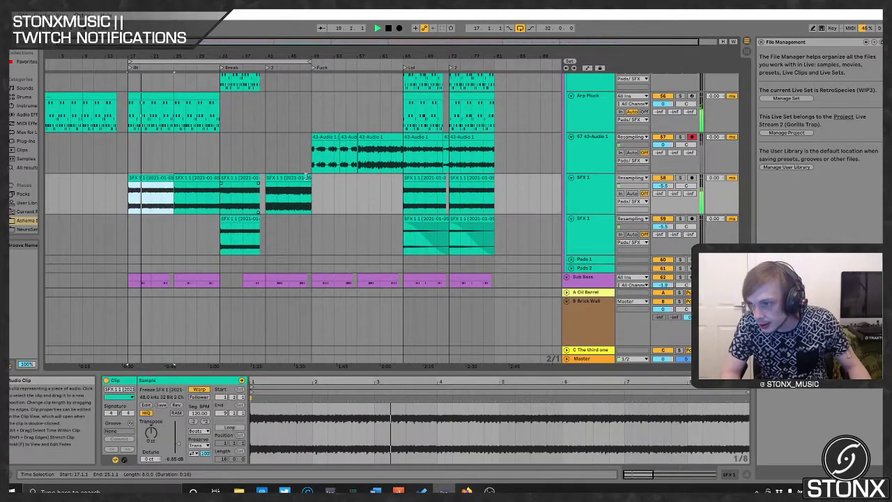
{"action": "left_click", "coordinate": [213, 180]}
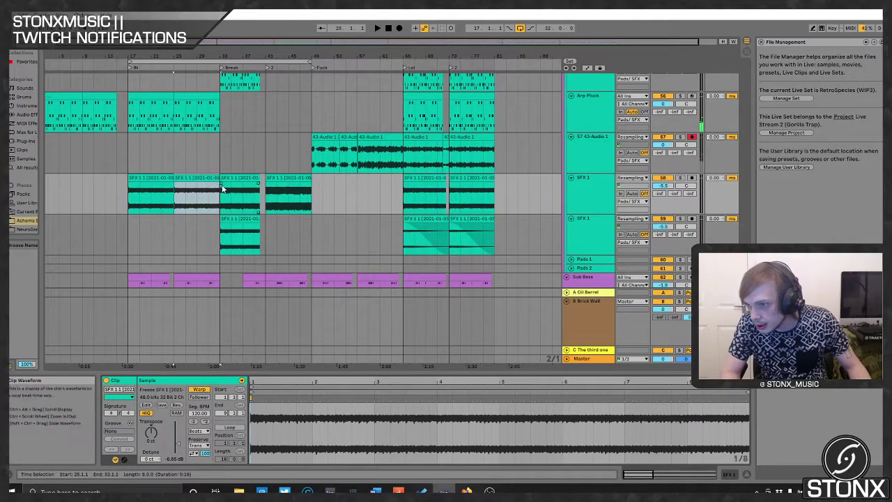
{"action": "left_click", "coordinate": [492, 65]}
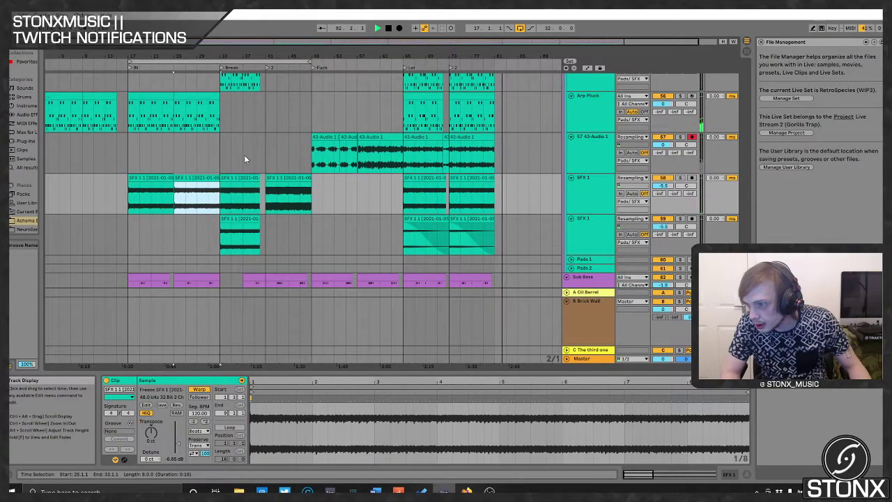
{"action": "mouse_move", "coordinate": [344, 155]}
{"action": "left_mouse_down"}
{"action": "mouse_move", "coordinate": [387, 169]}
{"action": "mouse_move", "coordinate": [540, 184]}
{"action": "mouse_move", "coordinate": [496, 182]}
{"action": "left_mouse_up"}
{"action": "key", "text": "space"}
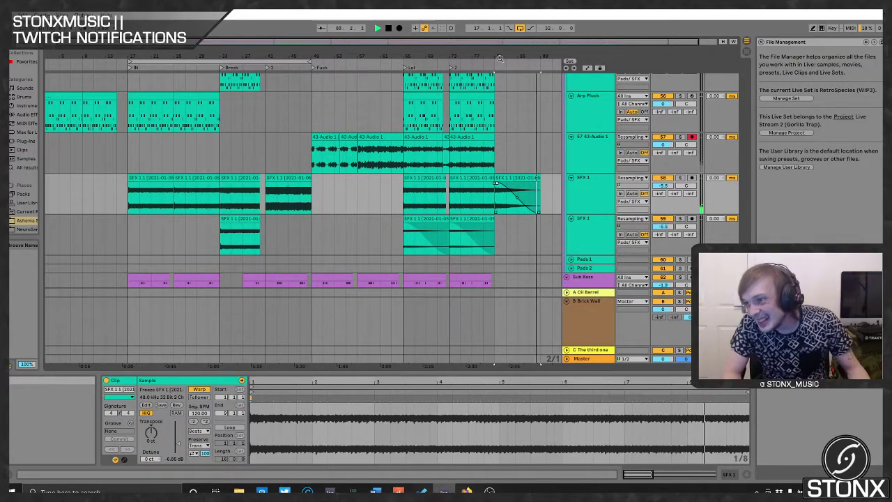
{"action": "left_click", "coordinate": [453, 64]}
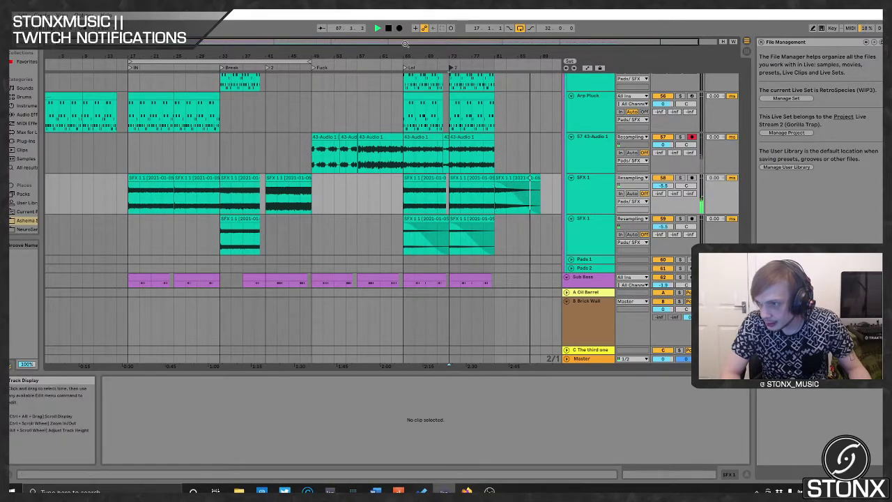
- Set the loop to span bars 1 to 89, select all its contents, and select the Master track
{"action": "left_click_drag", "start_coordinate": [310, 60], "coordinate": [539, 60]}
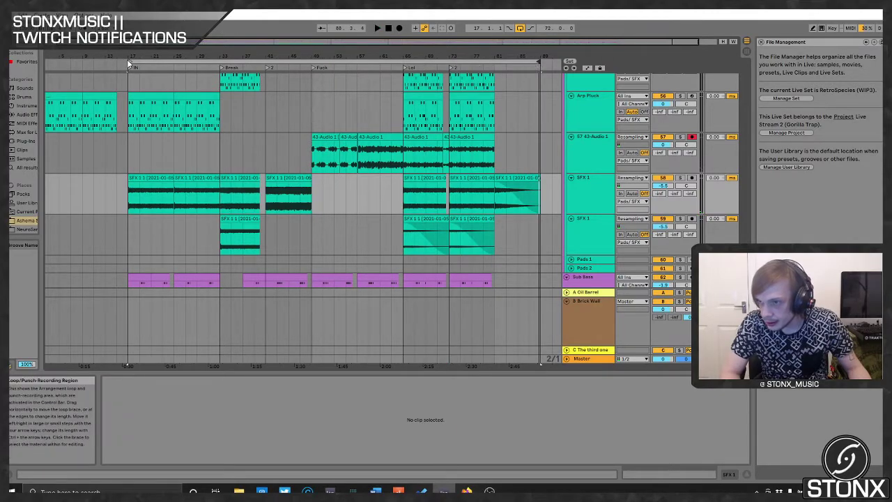
{"action": "mouse_move", "coordinate": [127, 60]}
{"action": "left_mouse_down"}
{"action": "mouse_move", "coordinate": [124, 80]}
{"action": "mouse_move", "coordinate": [124, 70]}
{"action": "left_mouse_up"}
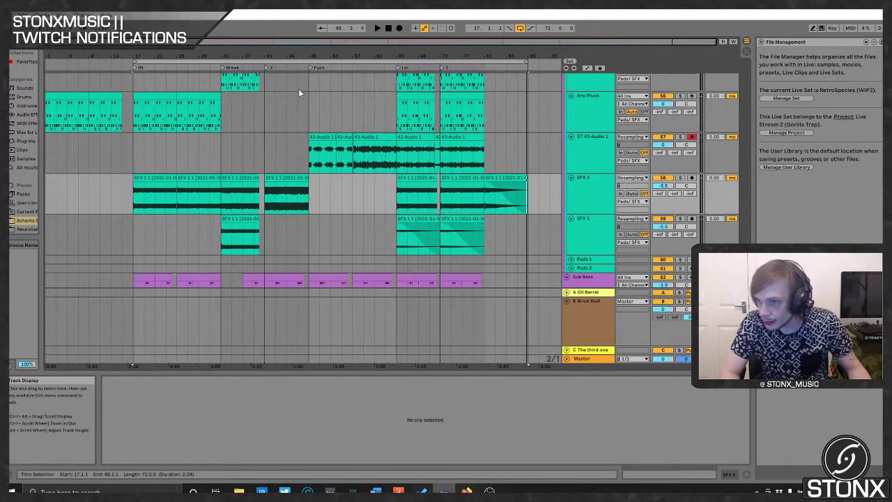
{"action": "left_click_drag", "start_coordinate": [134, 62], "coordinate": [24, 62]}
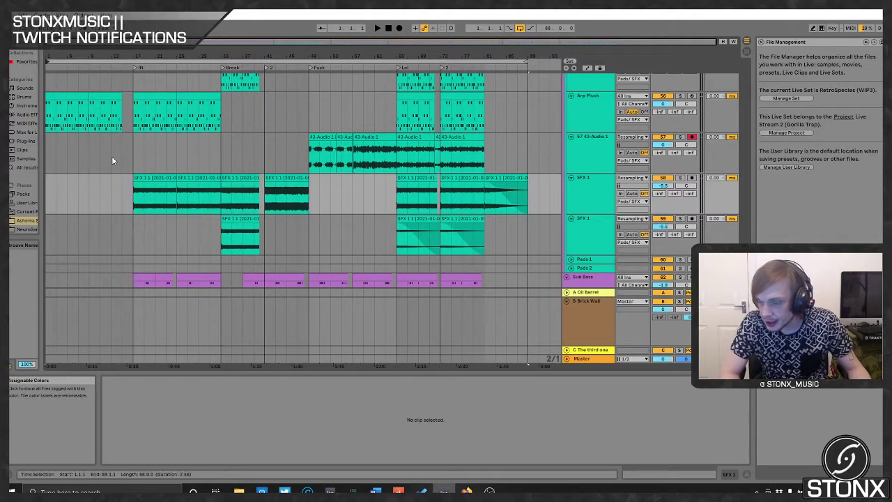
{"action": "left_click", "coordinate": [236, 60]}
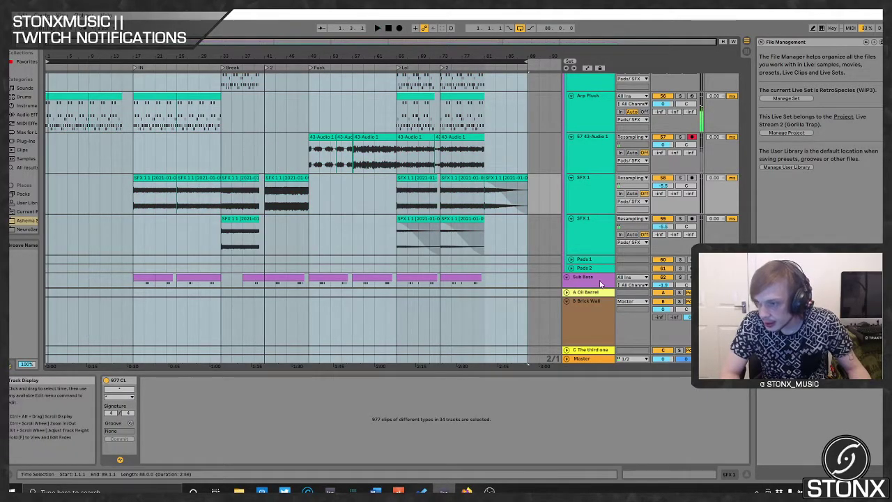
{"action": "left_click", "coordinate": [581, 359]}
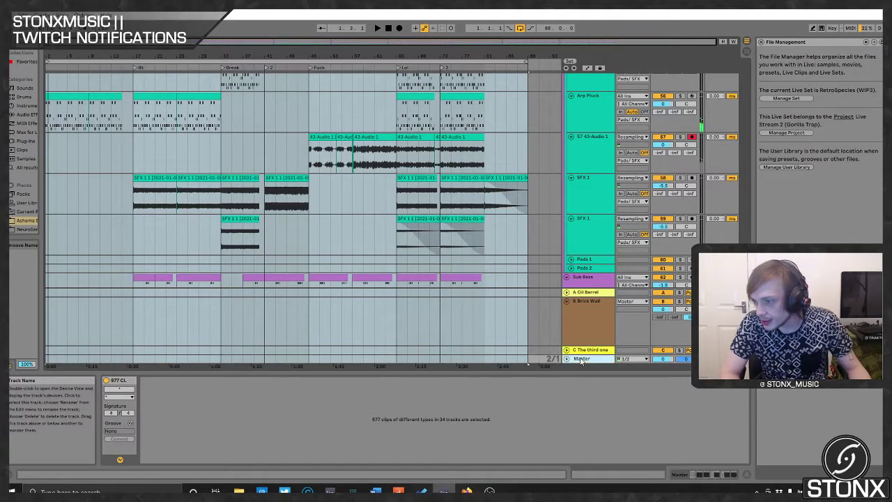
- Play the whole arrangement from the start with the Master track's SPAN spectrum analyser open
{"action": "left_click", "coordinate": [582, 358]}
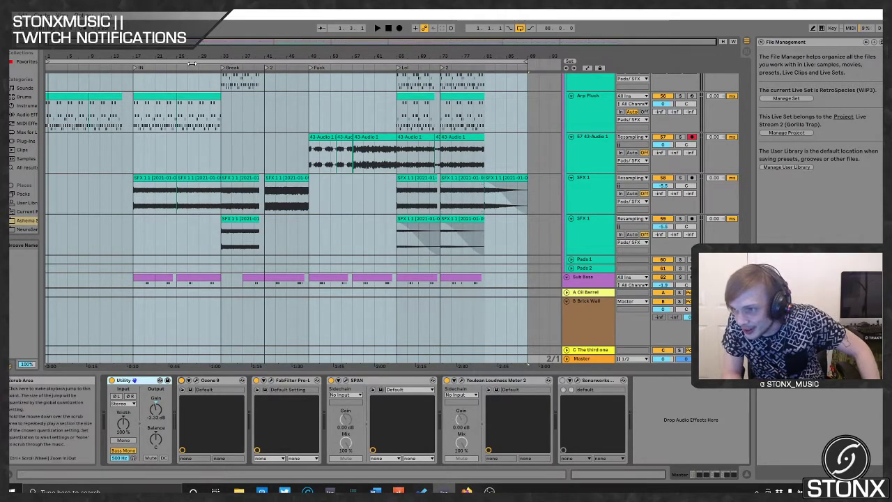
{"action": "key", "text": "space"}
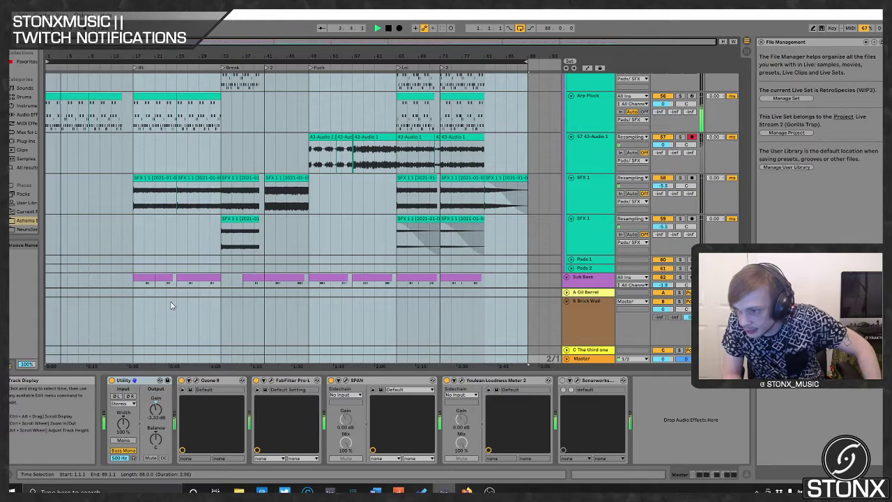
{"action": "left_click", "coordinate": [348, 380]}
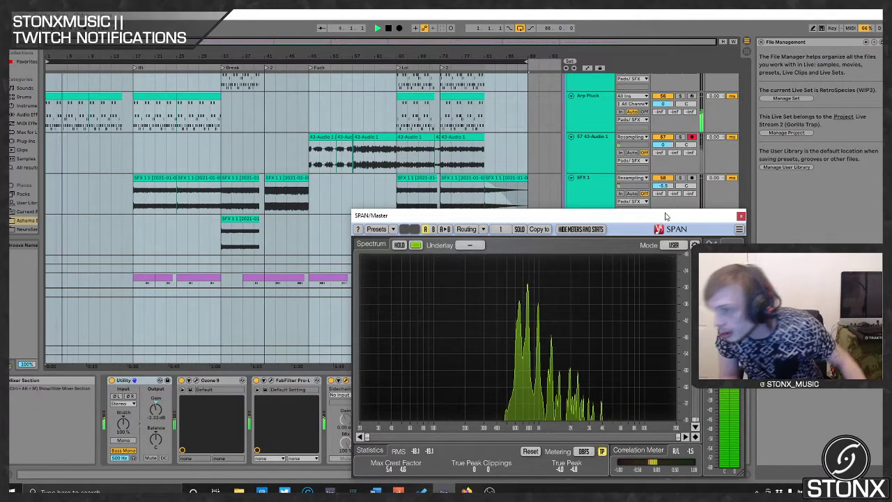
- Inspect the device chain of the lowest Arp Pluck track, from Analog through to Auto Pan, and stop playback
{"action": "left_click", "coordinate": [597, 99]}
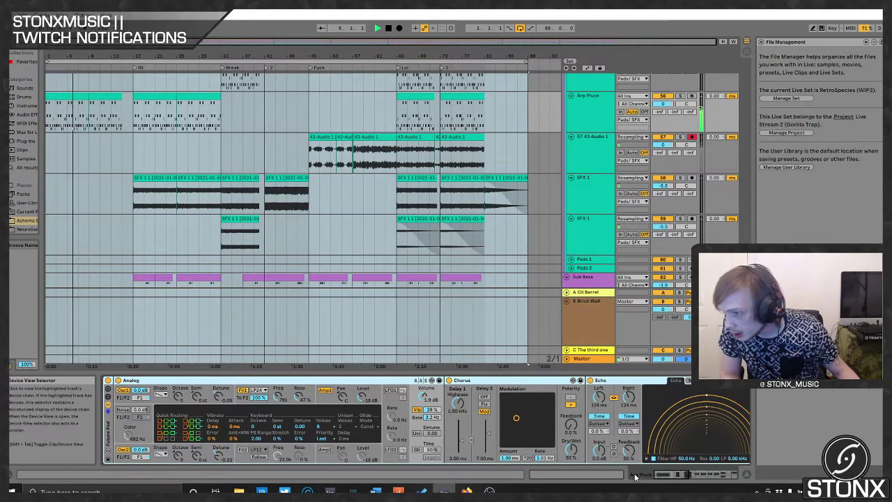
{"action": "scroll", "coordinate": [685, 429], "scroll_direction": "down", "scroll_amount": 10}
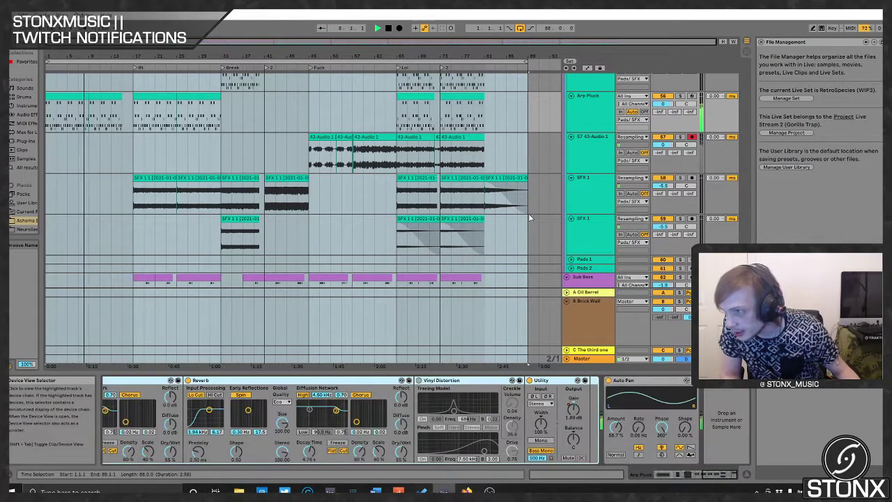
{"action": "scroll", "coordinate": [603, 199], "scroll_direction": "up", "scroll_amount": 12}
{"action": "scroll", "coordinate": [583, 194], "scroll_direction": "down", "scroll_amount": 11}
{"action": "scroll", "coordinate": [488, 209], "scroll_direction": "down", "scroll_amount": 1}
{"action": "scroll", "coordinate": [508, 181], "scroll_direction": "up", "scroll_amount": 2}
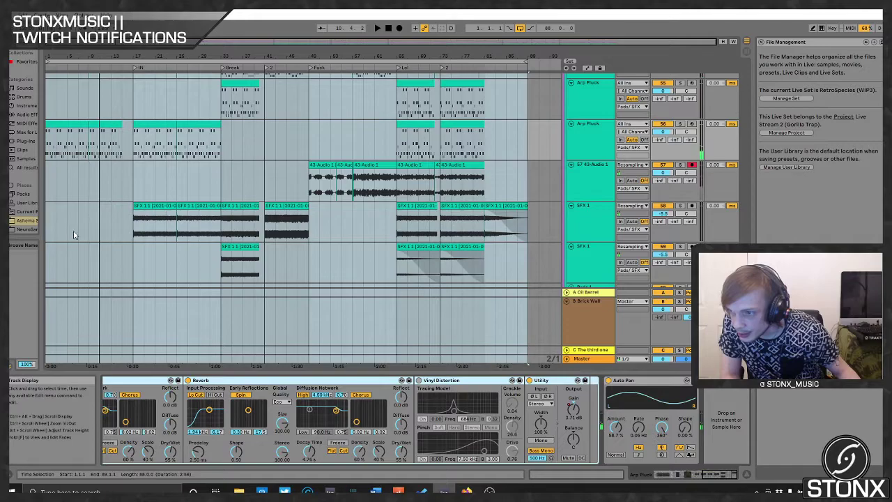
{"action": "scroll", "coordinate": [109, 248], "scroll_direction": "up", "scroll_amount": 5}
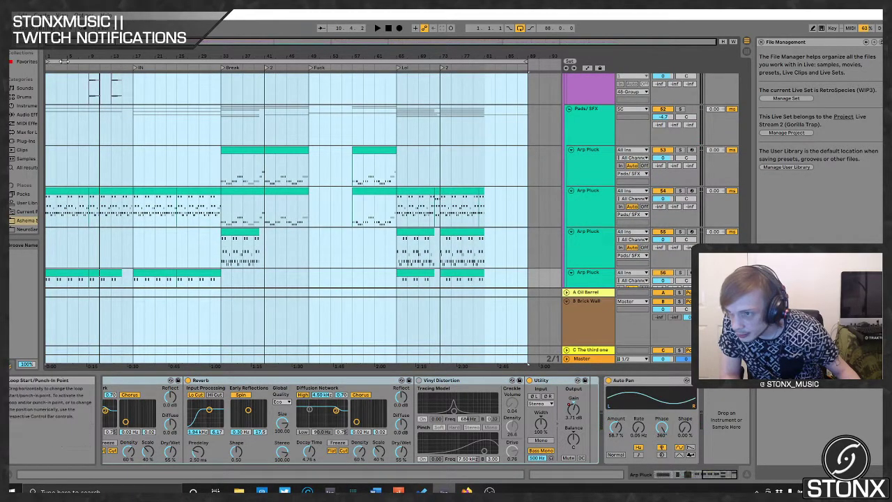
{"action": "scroll", "coordinate": [88, 120], "scroll_direction": "up", "scroll_amount": 2}
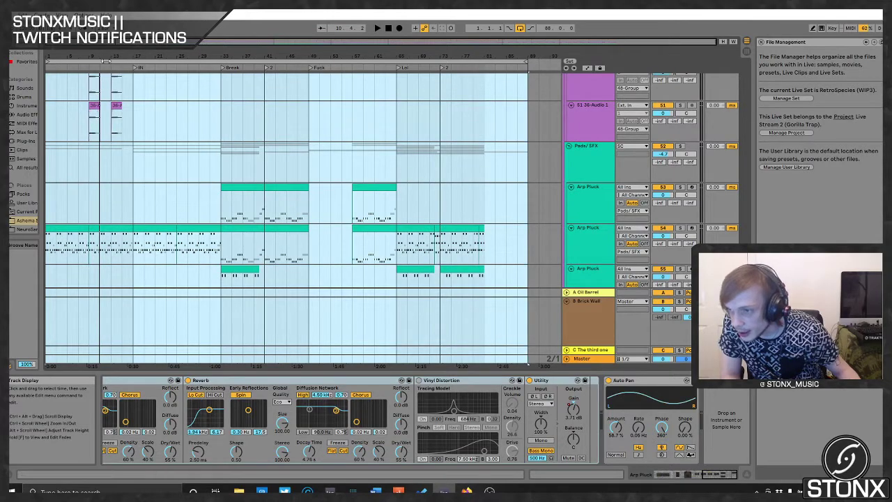
- Replay the arrangement from bar 1 into the section at bar 65, checking the Master's SPAN analyser, and stop playback
{"action": "key", "text": "space"}
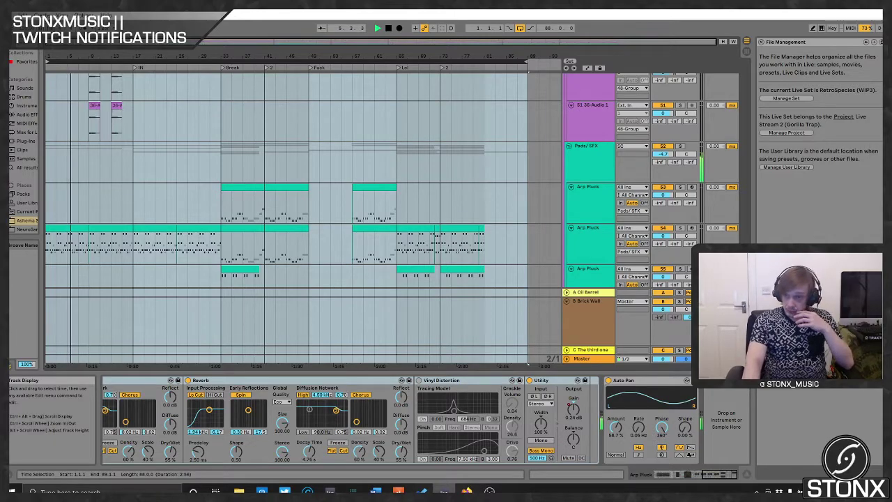
{"action": "left_click", "coordinate": [592, 358]}
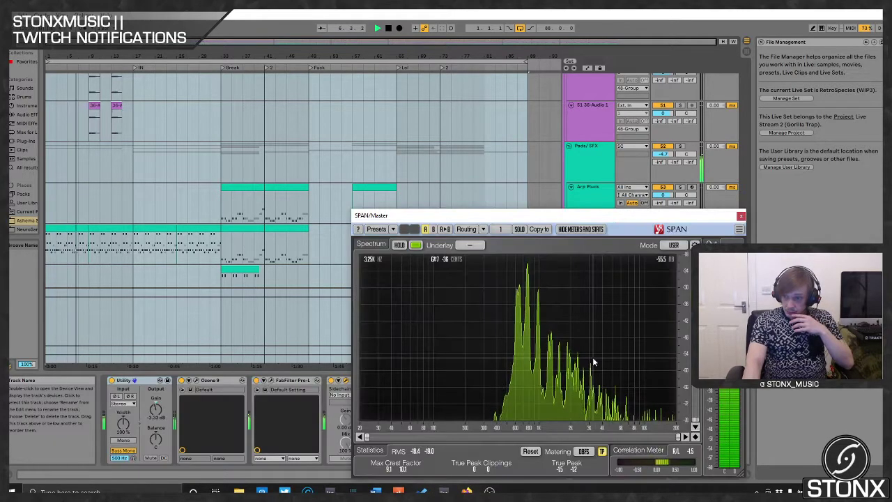
{"action": "left_click", "coordinate": [740, 215]}
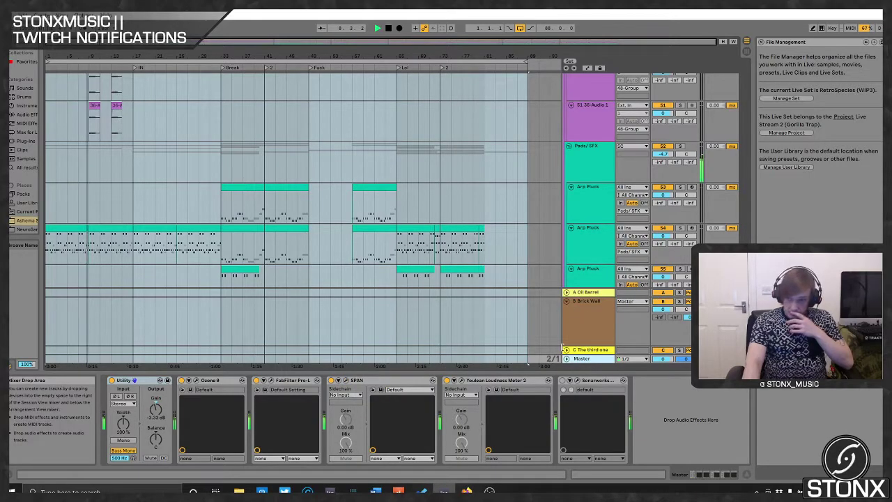
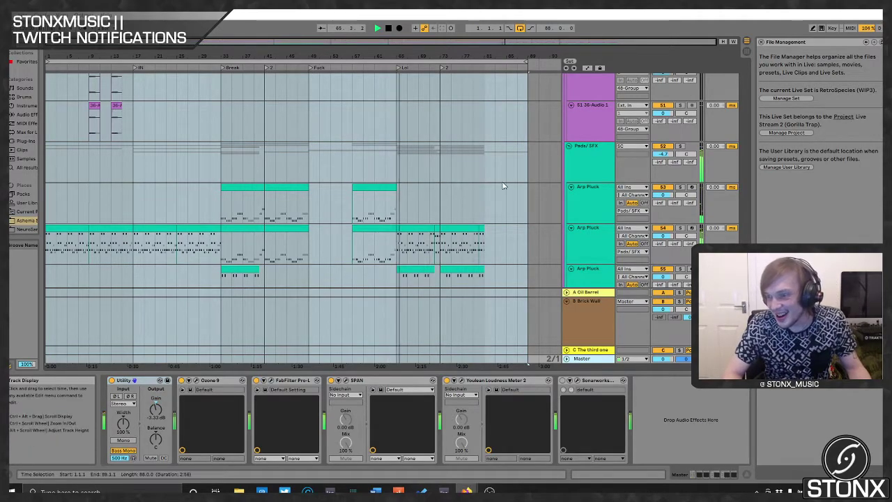
{"action": "left_click", "coordinate": [388, 29]}
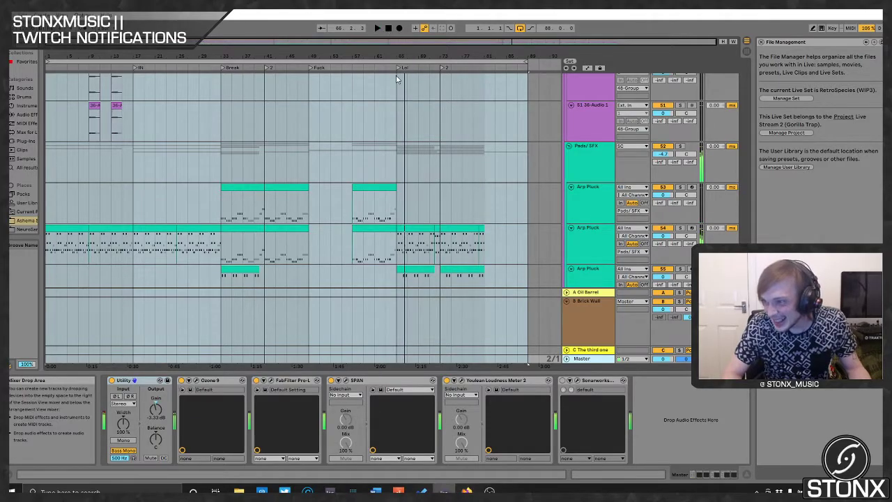
- Fold the Drums group, the SC group and the Sub Bass track
{"action": "scroll", "coordinate": [441, 182], "scroll_direction": "up", "scroll_amount": 10}
{"action": "scroll", "coordinate": [442, 185], "scroll_direction": "up", "scroll_amount": 8}
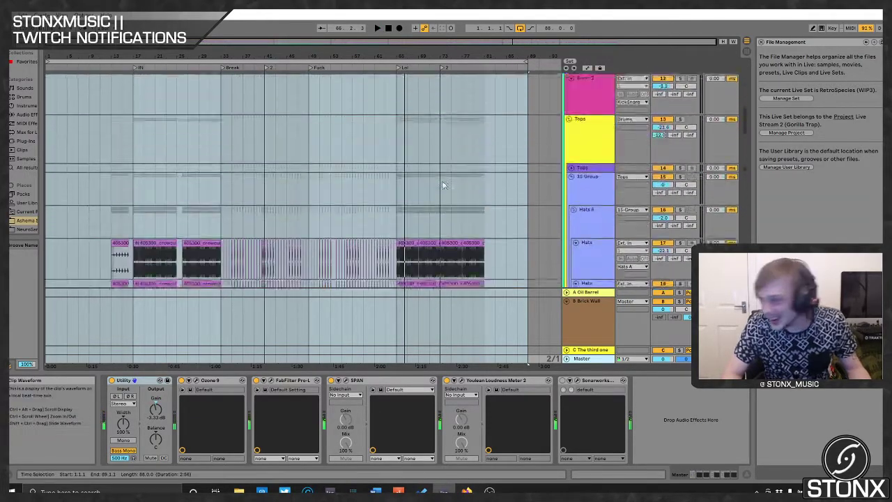
{"action": "left_click", "coordinate": [594, 103]}
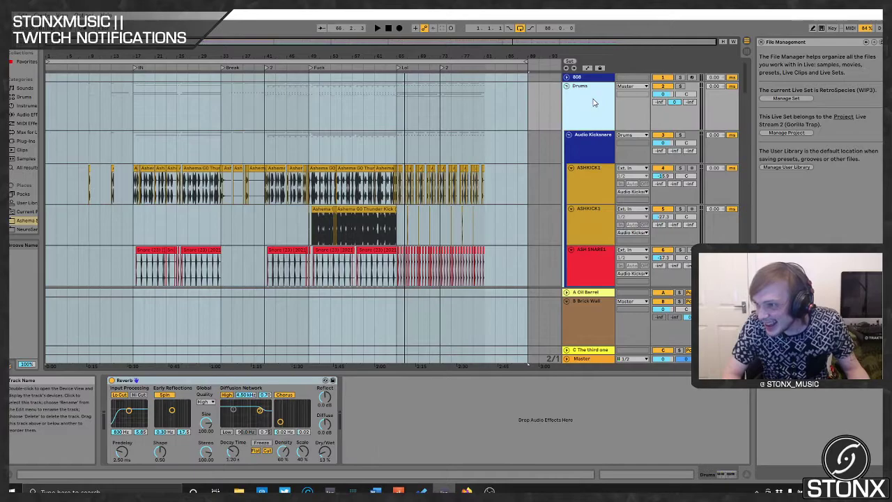
{"action": "left_click", "coordinate": [566, 86]}
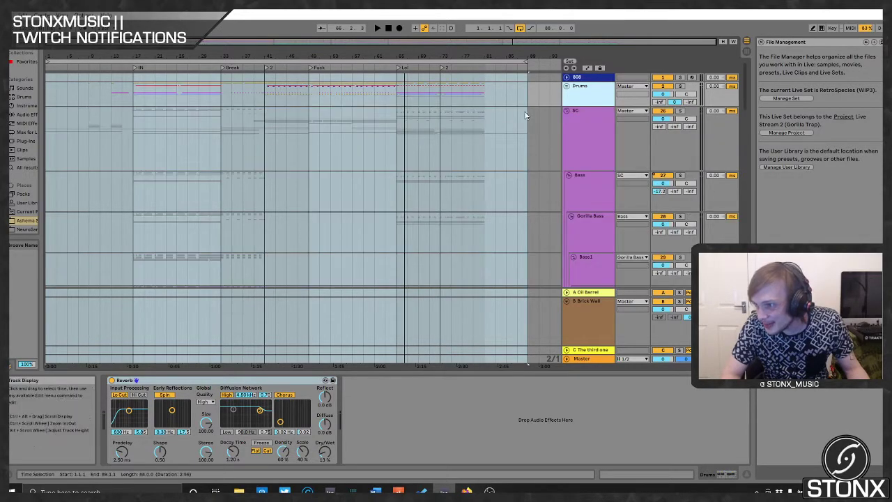
{"action": "left_click", "coordinate": [567, 110]}
{"action": "left_click", "coordinate": [567, 152]}
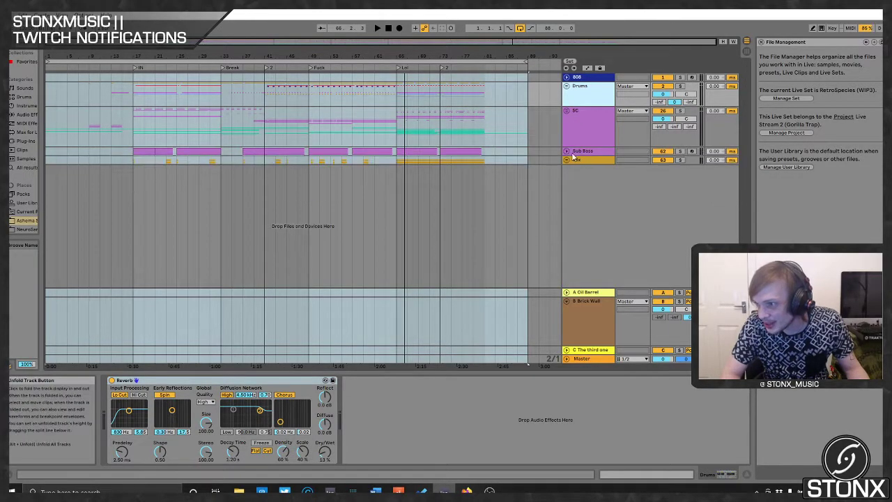
- Review the device chains of the Vox, SC and Drums groups
{"action": "left_click", "coordinate": [586, 161]}
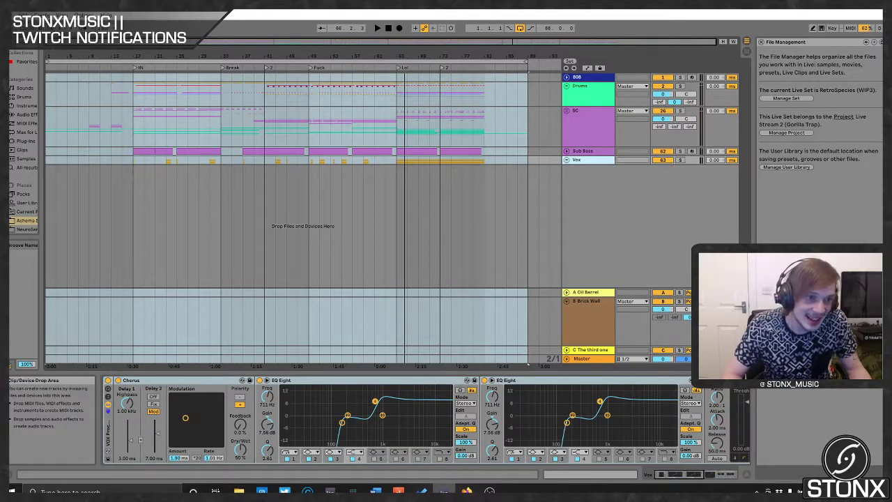
{"action": "left_click", "coordinate": [587, 122]}
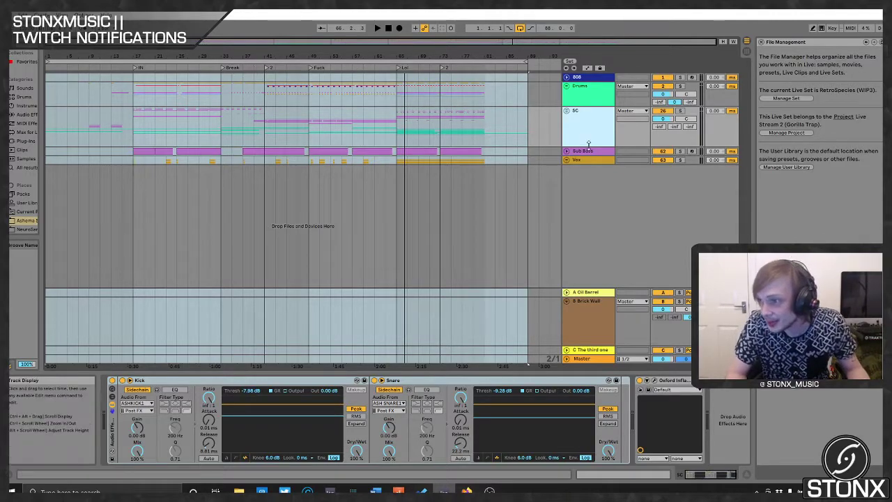
{"action": "left_click", "coordinate": [589, 97]}
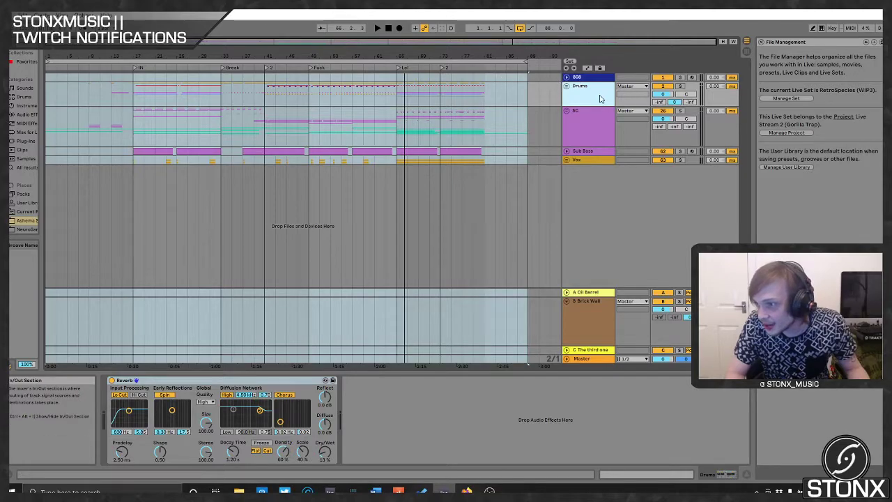
- Delete the 808 track above the Drums group
{"action": "left_click", "coordinate": [592, 78]}
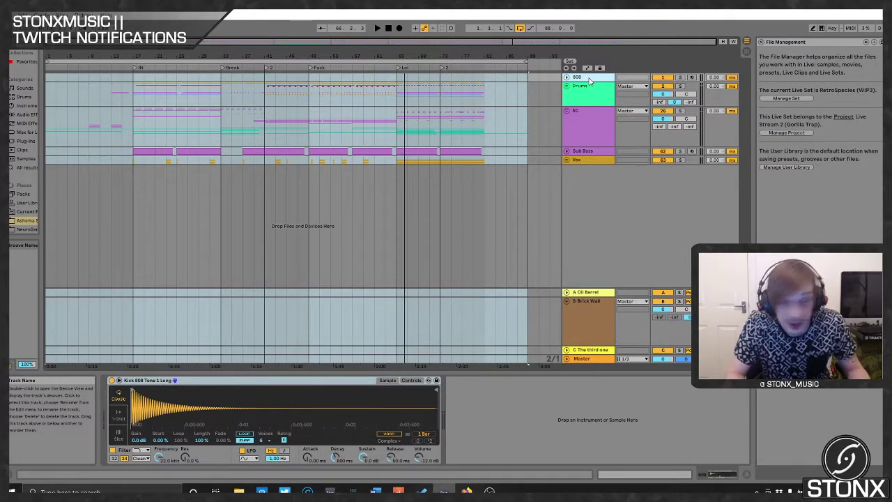
{"action": "right_click", "coordinate": [590, 81]}
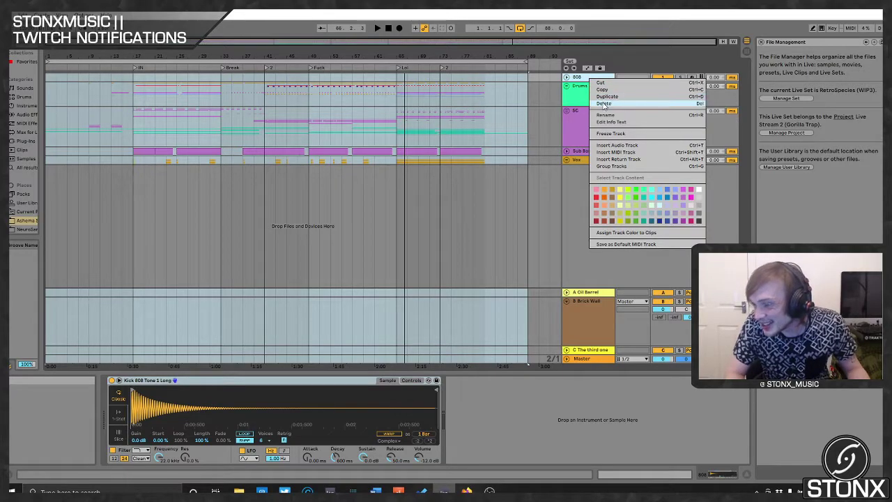
{"action": "left_click", "coordinate": [604, 104]}
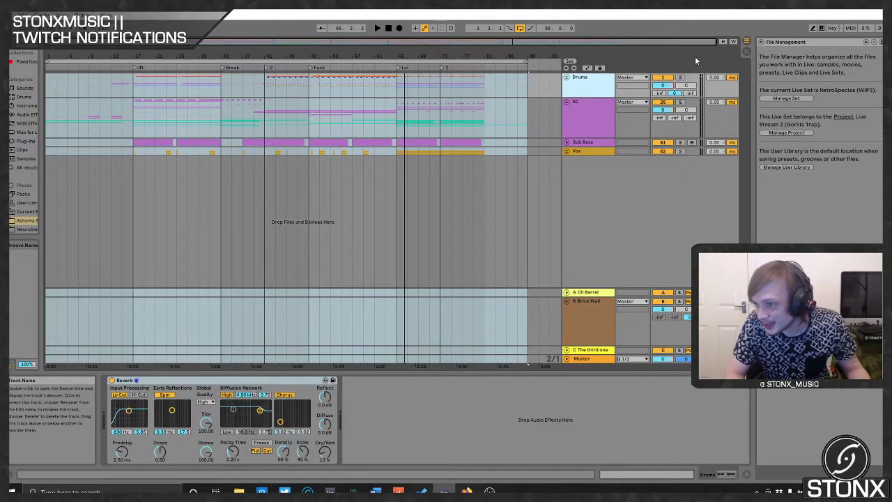
- Unfold the Drums group, fold its Audio Kicksnare subgroup, and leave the KickSnare subgroup expanded
{"action": "left_click", "coordinate": [569, 77]}
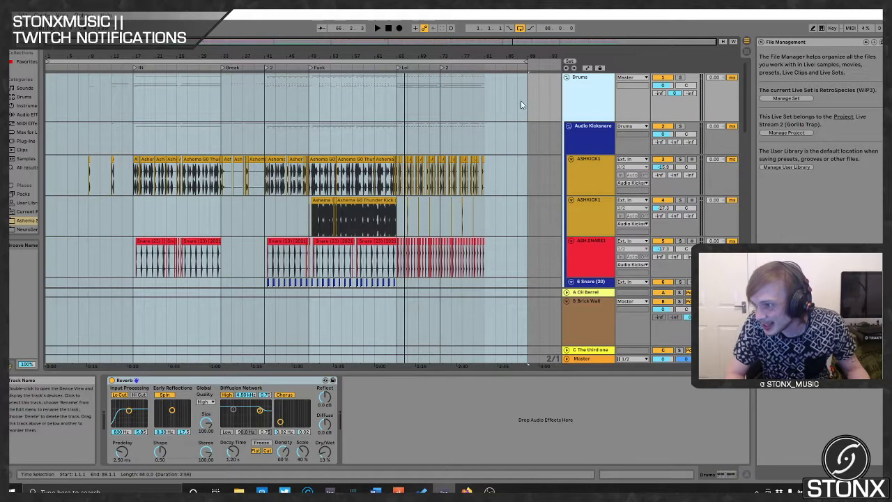
{"action": "scroll", "coordinate": [568, 208], "scroll_direction": "down", "scroll_amount": 1}
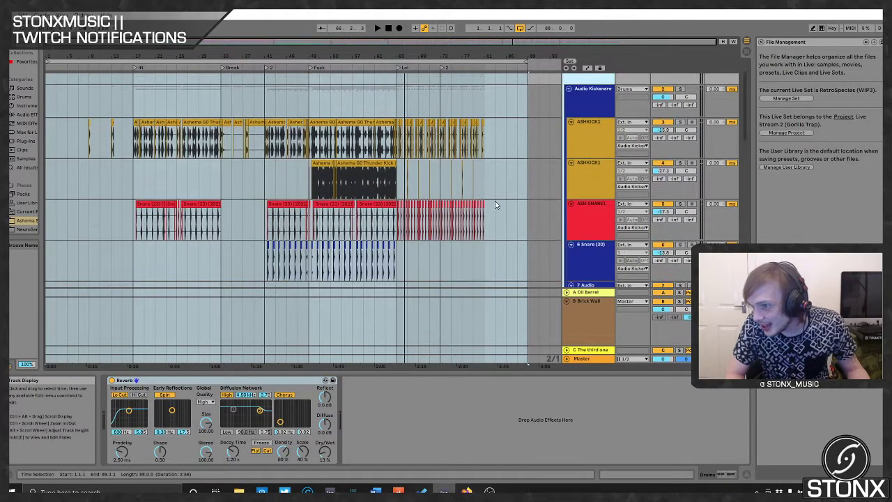
{"action": "left_click", "coordinate": [587, 96]}
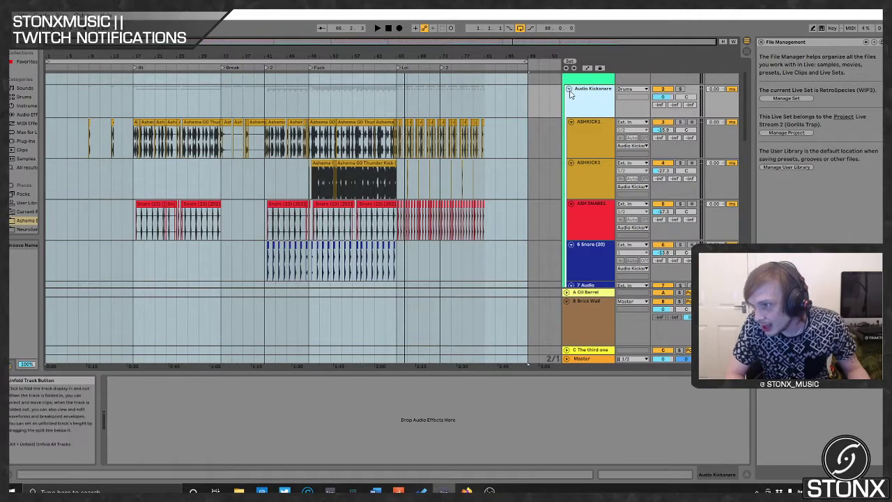
{"action": "left_click", "coordinate": [568, 89]}
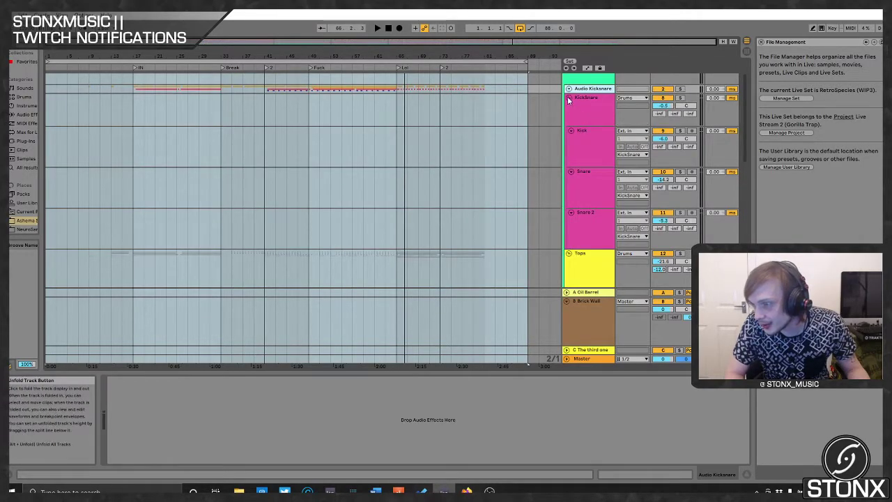
{"action": "left_click", "coordinate": [569, 98]}
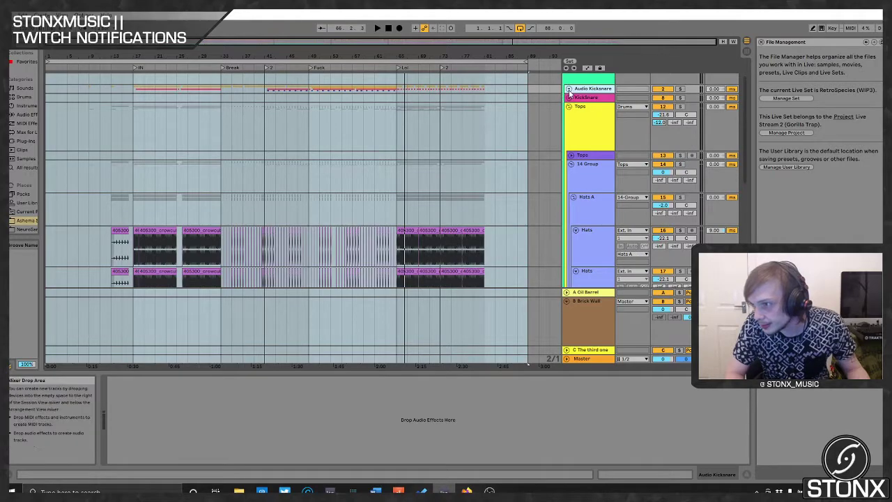
{"action": "left_click", "coordinate": [569, 98]}
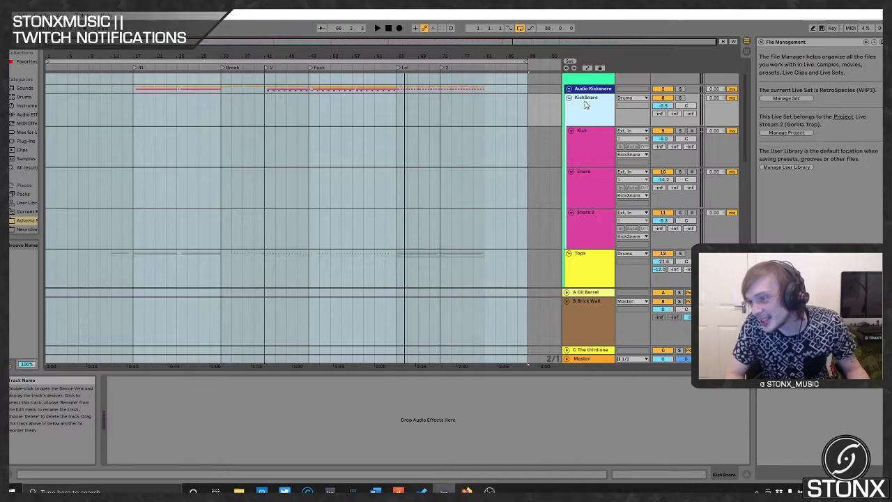
- Look through the KickSnare subgroup's Kick, Snare and Snare 2 tracks for clips and devices
{"action": "left_click", "coordinate": [585, 149]}
{"action": "left_click", "coordinate": [593, 180]}
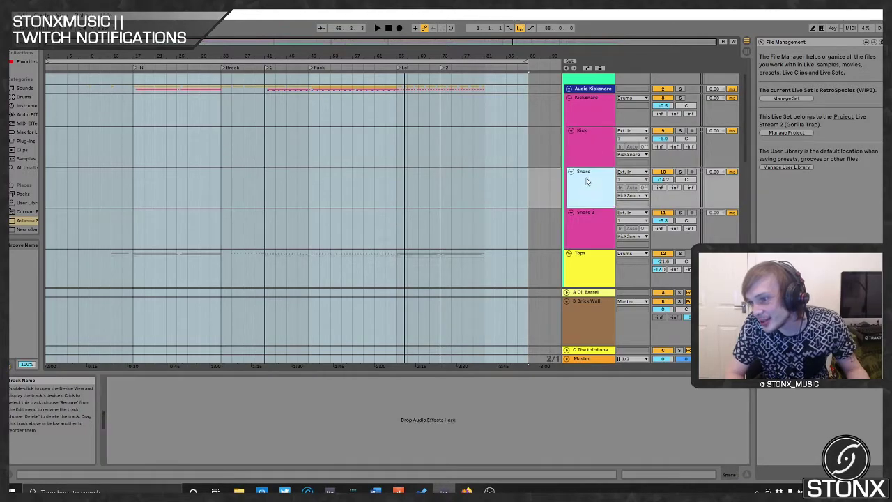
{"action": "left_click", "coordinate": [582, 227]}
{"action": "left_click", "coordinate": [597, 192]}
{"action": "left_click", "coordinate": [589, 120]}
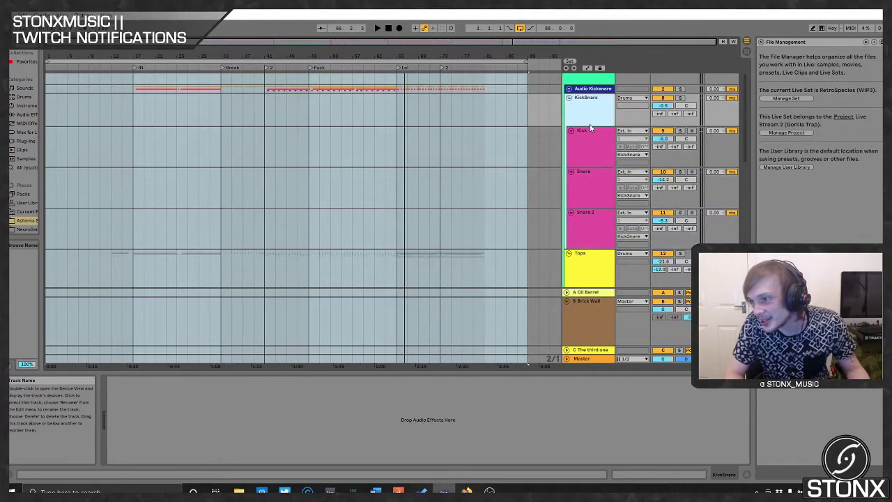
{"action": "left_click", "coordinate": [594, 152]}
{"action": "left_click", "coordinate": [597, 197]}
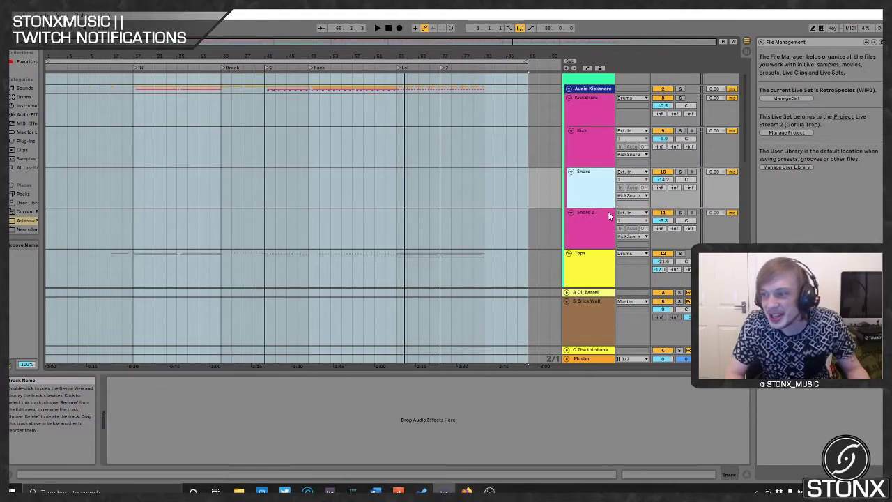
{"action": "left_click", "coordinate": [592, 216], "text": "shift"}
{"action": "left_click", "coordinate": [590, 195]}
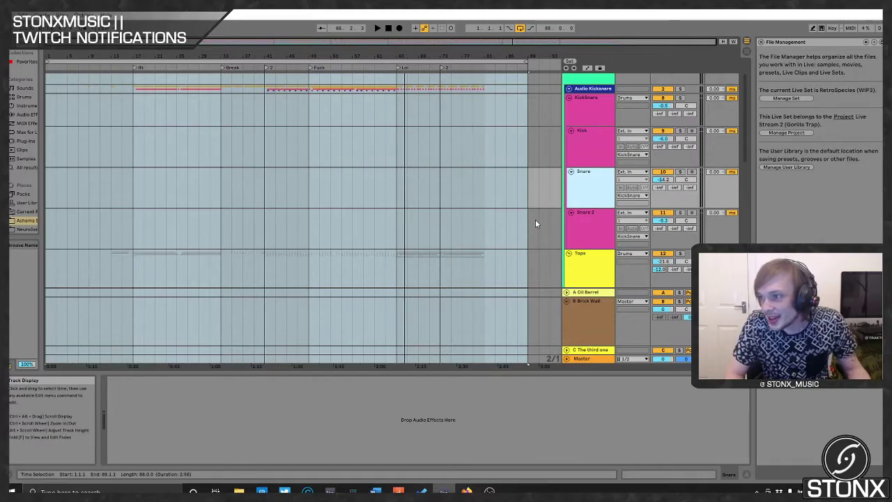
{"action": "left_click", "coordinate": [596, 236], "text": "shift"}
{"action": "left_click", "coordinate": [578, 200]}
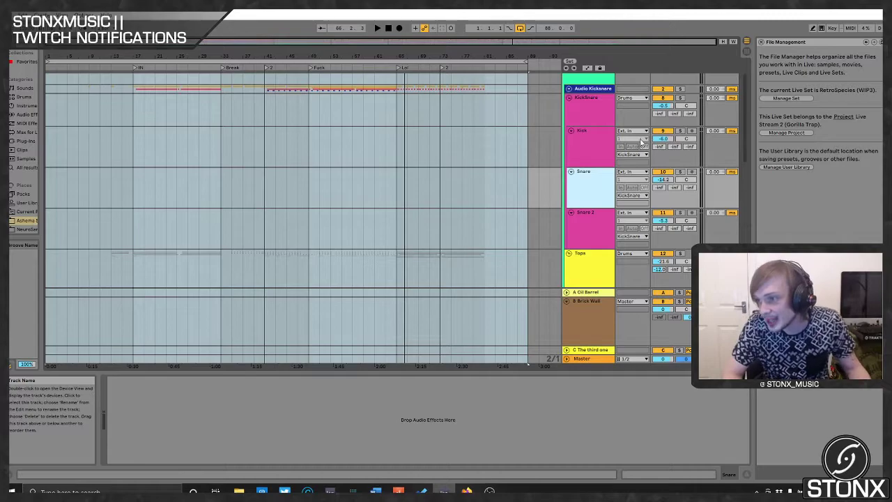
{"action": "left_click", "coordinate": [578, 106]}
{"action": "left_click", "coordinate": [586, 152]}
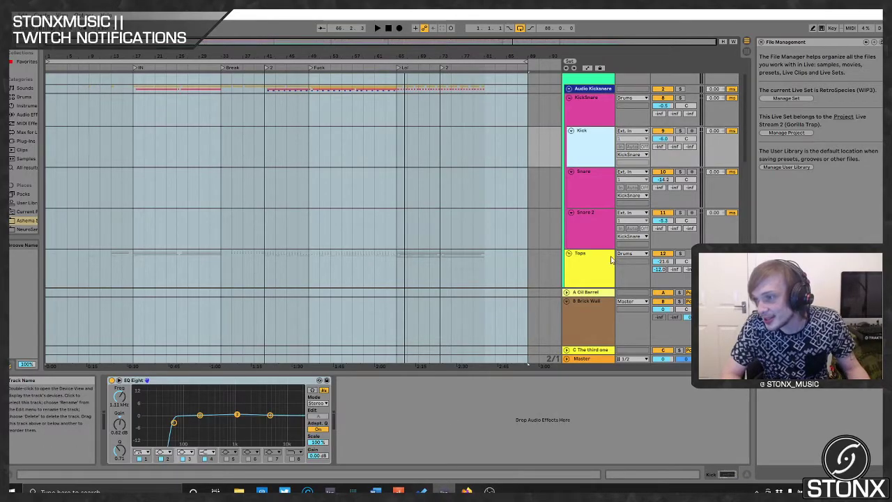
- Unfold the Audio Kicksnare subgroup and look through the clips and devices of its kick and snare tracks
{"action": "left_click", "coordinate": [588, 223], "text": "ctrl"}
{"action": "left_click", "coordinate": [583, 193], "text": "ctrl"}
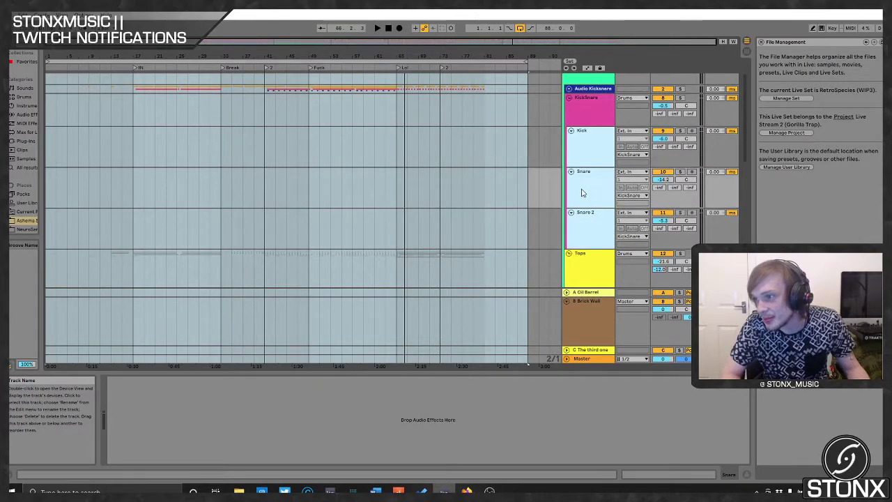
{"action": "left_click", "coordinate": [568, 89]}
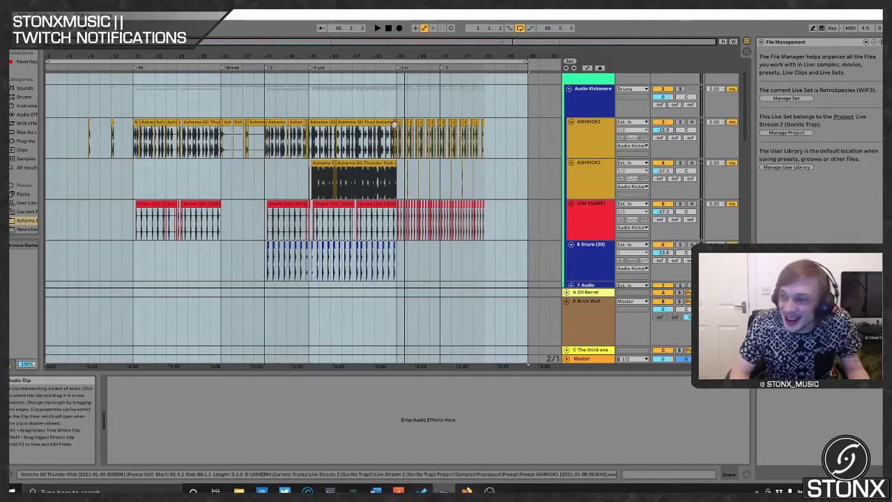
{"action": "scroll", "coordinate": [358, 119], "scroll_direction": "up", "scroll_amount": 1}
{"action": "scroll", "coordinate": [359, 145], "scroll_direction": "down", "scroll_amount": 1}
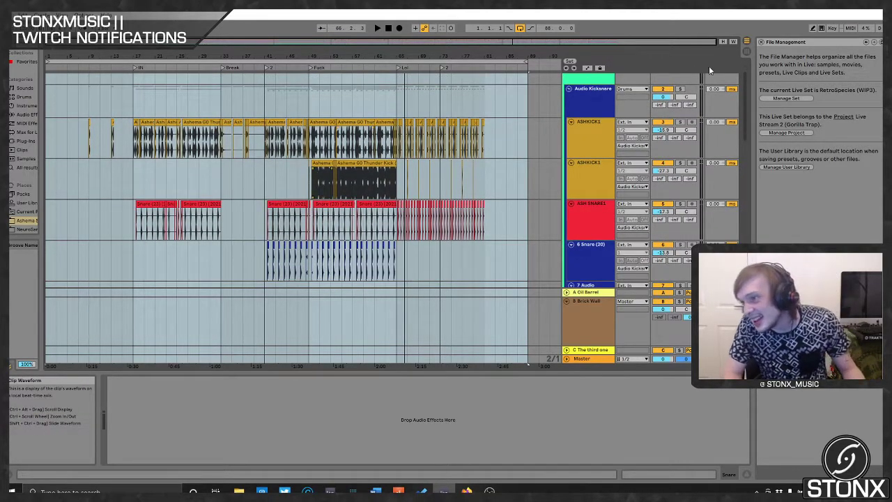
{"action": "left_click", "coordinate": [585, 101]}
{"action": "scroll", "coordinate": [580, 184], "scroll_direction": "down", "scroll_amount": 1}
{"action": "scroll", "coordinate": [580, 177], "scroll_direction": "up", "scroll_amount": 2}
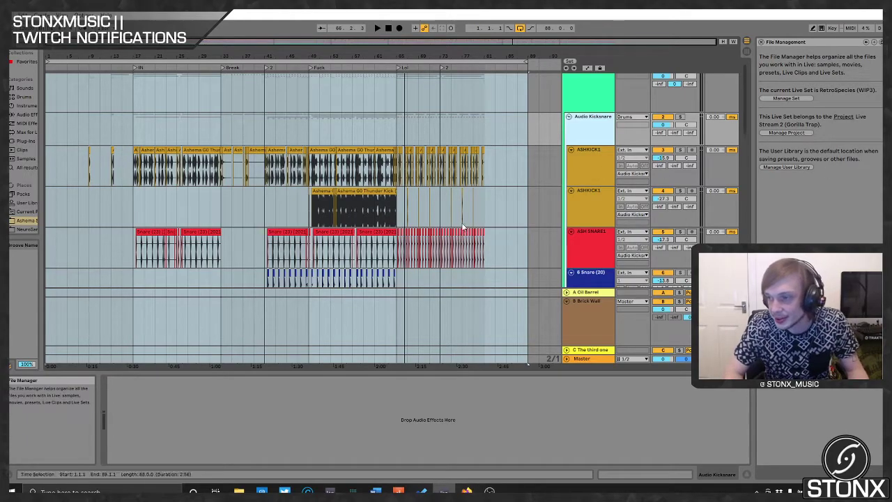
{"action": "scroll", "coordinate": [489, 176], "scroll_direction": "down", "scroll_amount": 2}
{"action": "scroll", "coordinate": [489, 175], "scroll_direction": "down", "scroll_amount": 5}
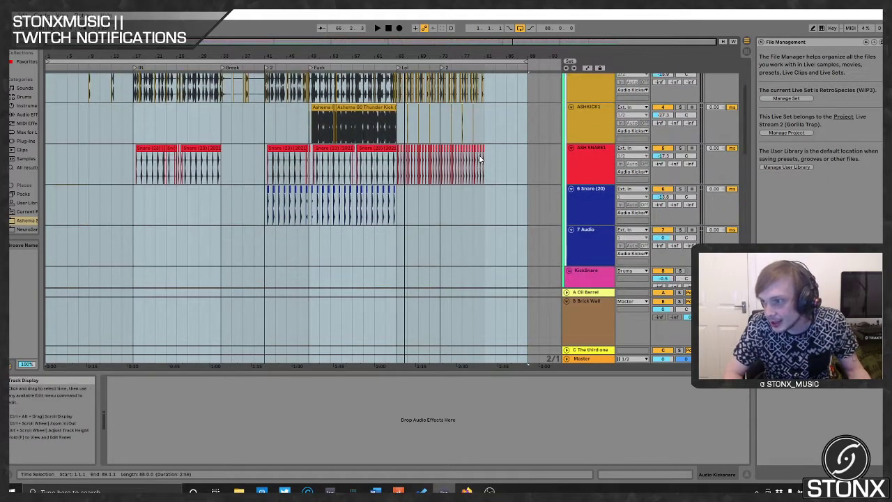
{"action": "scroll", "coordinate": [574, 174], "scroll_direction": "down", "scroll_amount": 5}
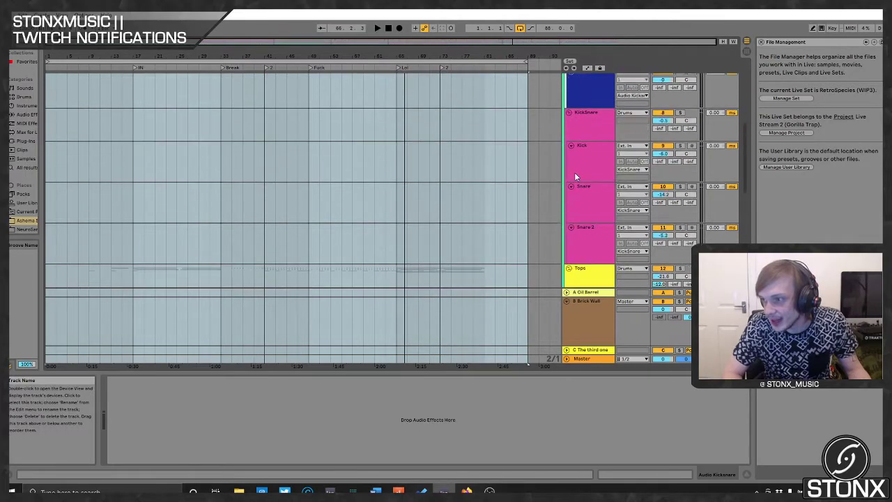
- Check the Tops group's devices, unfold the Tops track inside it, and leave the 14 Group subgroup expanded
{"action": "left_click", "coordinate": [588, 221]}
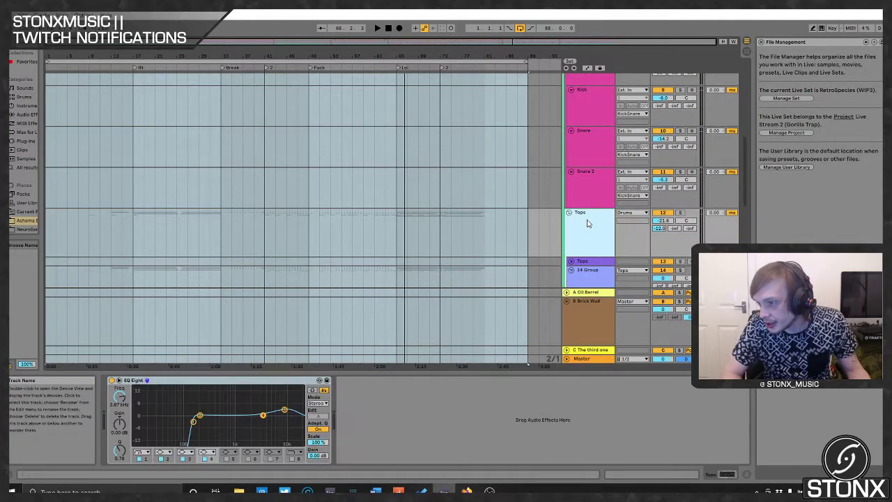
{"action": "scroll", "coordinate": [601, 218], "scroll_direction": "down", "scroll_amount": 1}
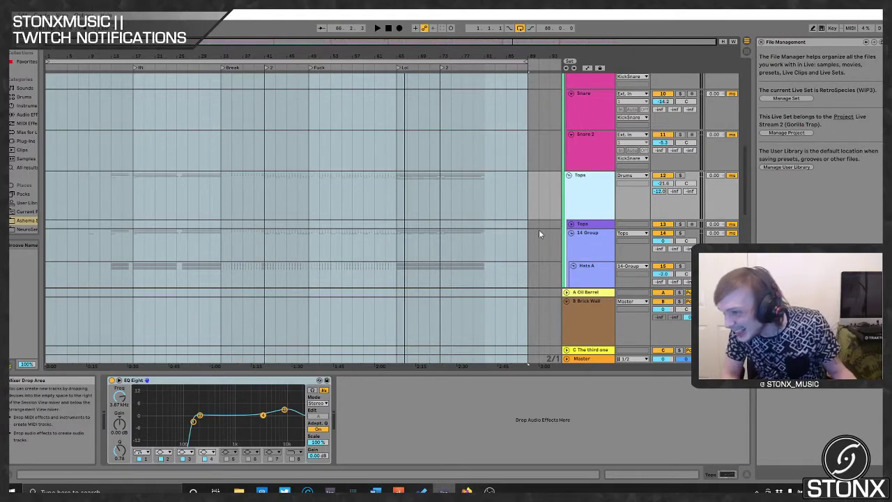
{"action": "scroll", "coordinate": [581, 204], "scroll_direction": "down", "scroll_amount": 4}
{"action": "scroll", "coordinate": [592, 207], "scroll_direction": "up", "scroll_amount": 1}
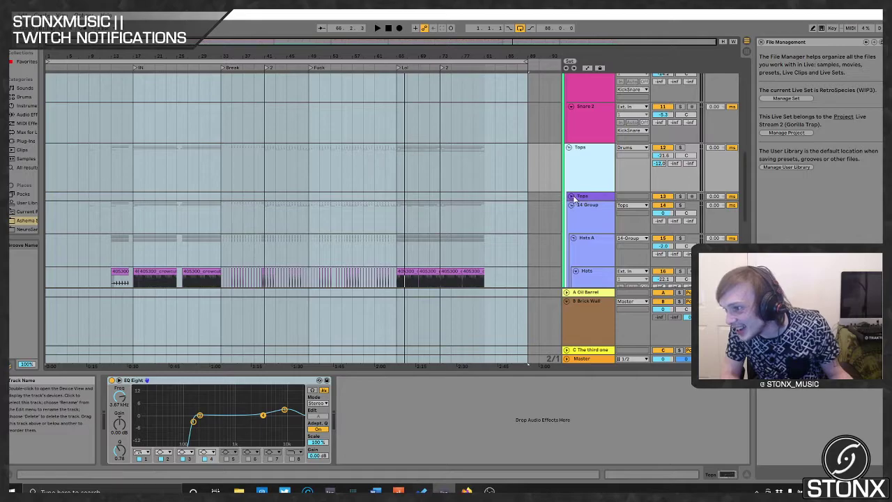
{"action": "left_click", "coordinate": [572, 197]}
{"action": "left_click", "coordinate": [596, 219]}
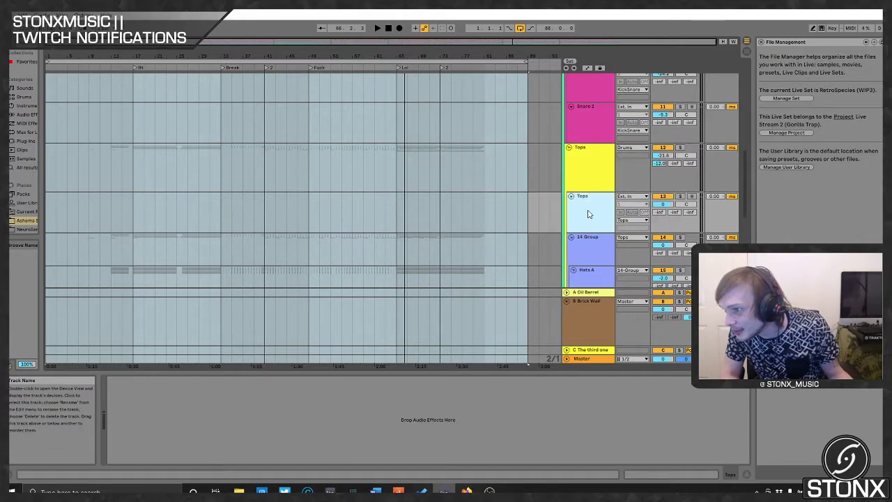
{"action": "scroll", "coordinate": [589, 214], "scroll_direction": "down", "scroll_amount": 1}
{"action": "key", "text": "ctrl+d"}
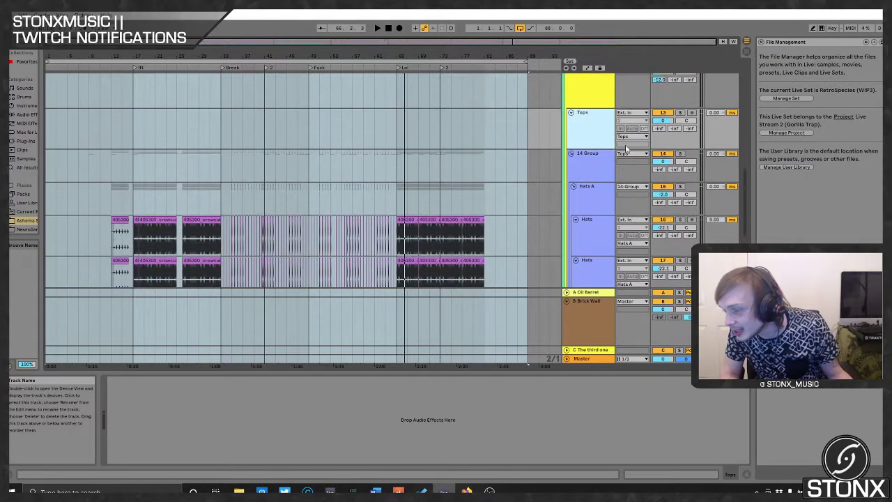
{"action": "left_click", "coordinate": [571, 153]}
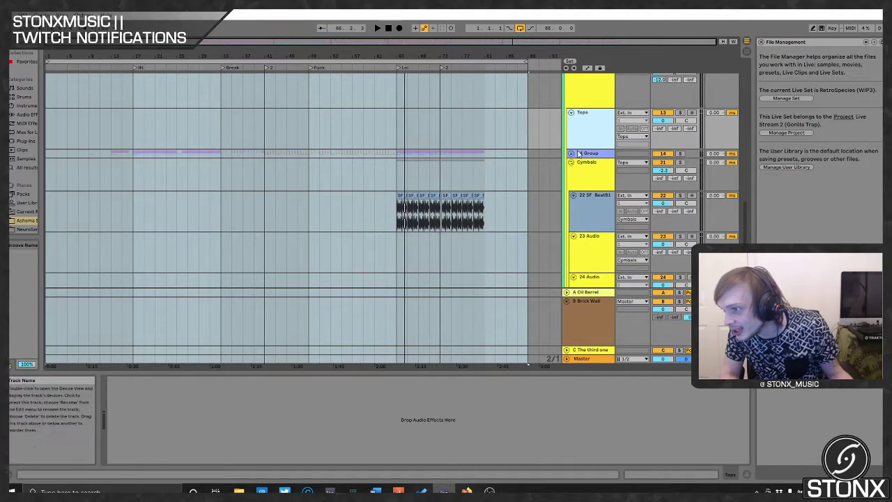
{"action": "left_click", "coordinate": [571, 153]}
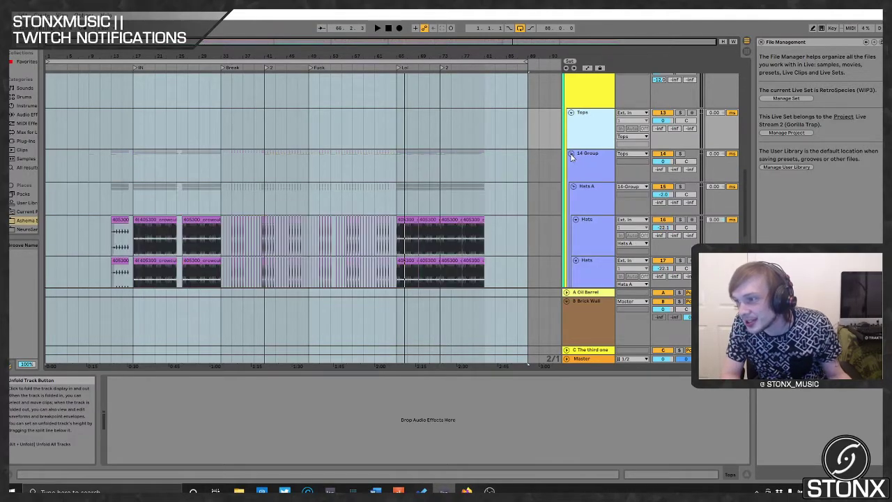
- Rename the 14 Group subgroup as Hats Combined
{"action": "left_click", "coordinate": [591, 157]}
{"action": "right_click", "coordinate": [592, 158]}
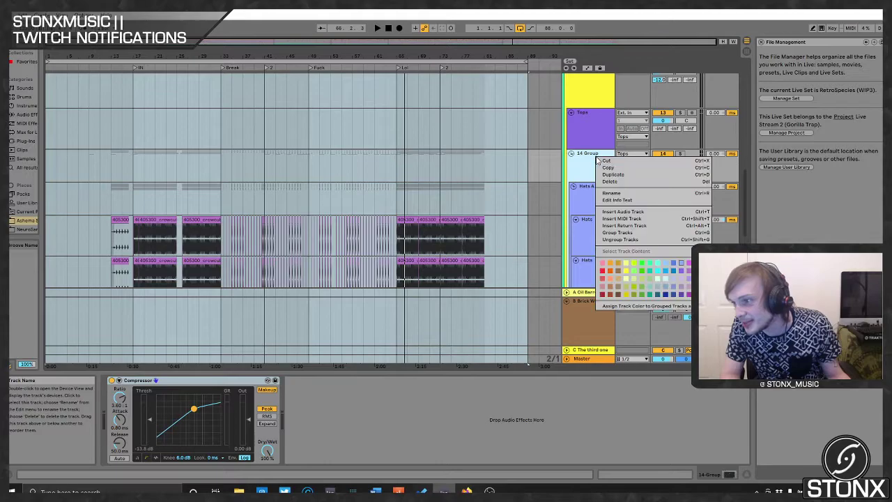
{"action": "left_click", "coordinate": [612, 196]}
{"action": "type", "text": "Hats Com"}
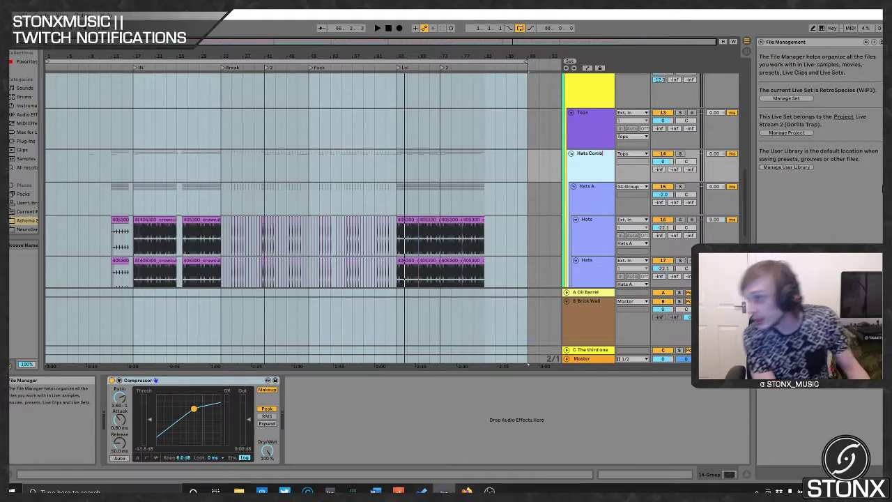
{"action": "type", "text": "b"}
{"action": "key", "text": "Return"}
{"action": "type", "text": "ined"}
{"action": "key", "text": "Return"}
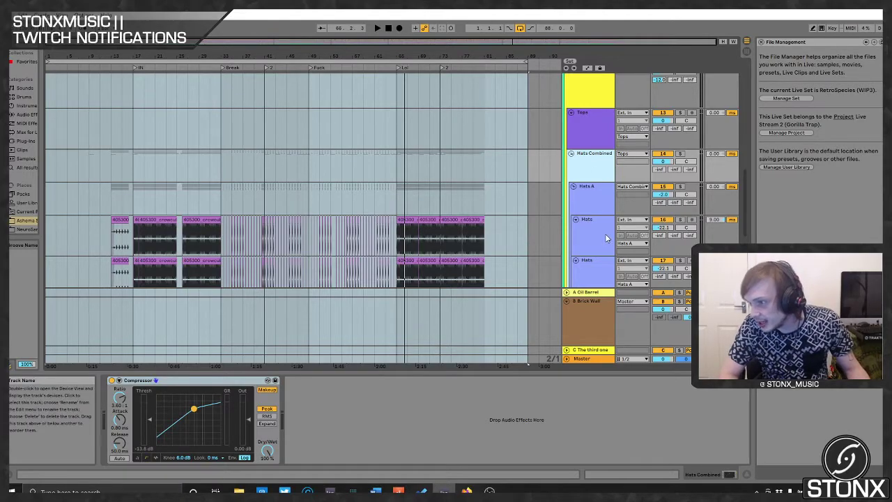
- Look through the Hats A, Hats B and Cymbals subgroups for their clips and device chains
{"action": "scroll", "coordinate": [607, 236], "scroll_direction": "down", "scroll_amount": 1}
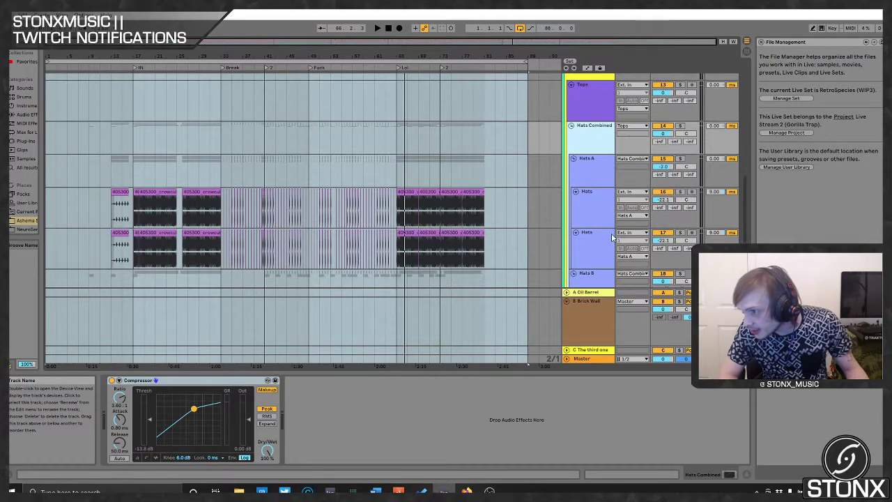
{"action": "scroll", "coordinate": [610, 232], "scroll_direction": "down", "scroll_amount": 3}
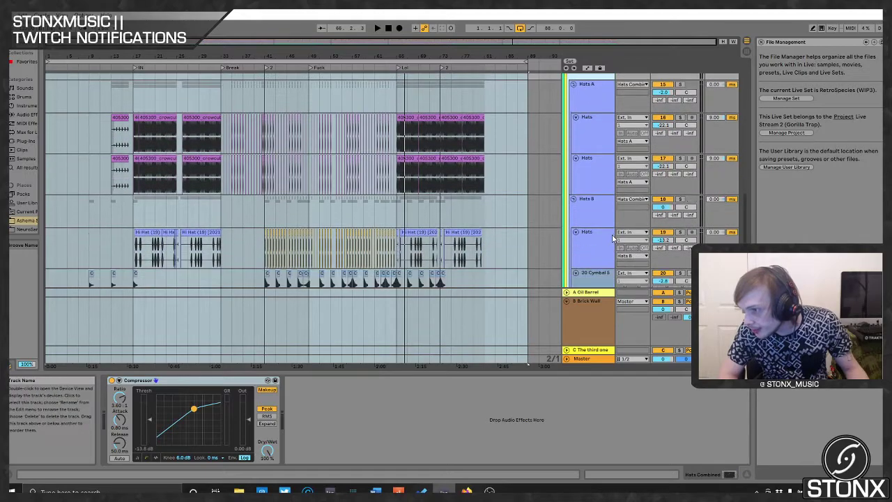
{"action": "scroll", "coordinate": [589, 220], "scroll_direction": "down", "scroll_amount": 2}
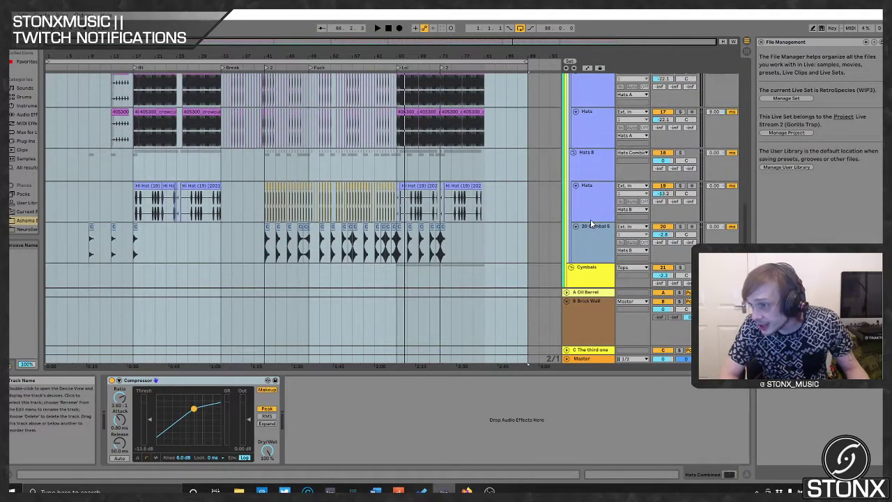
{"action": "left_click", "coordinate": [602, 181]}
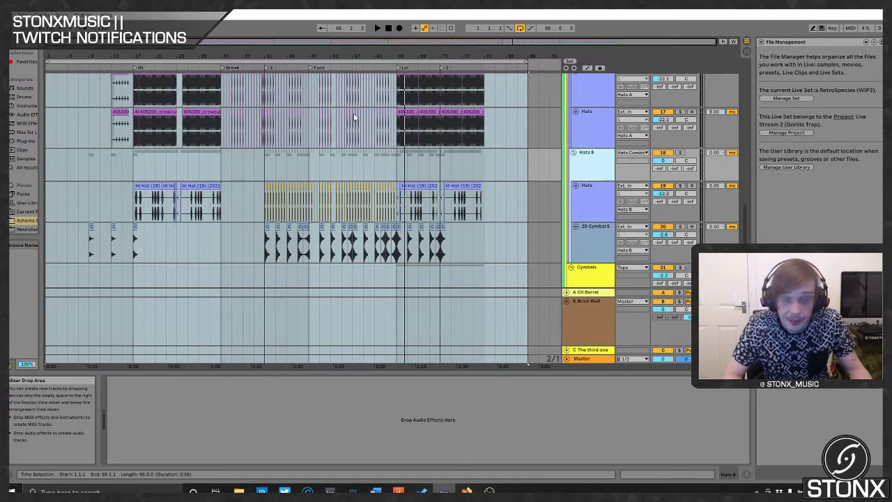
{"action": "scroll", "coordinate": [527, 174], "scroll_direction": "up", "scroll_amount": 3}
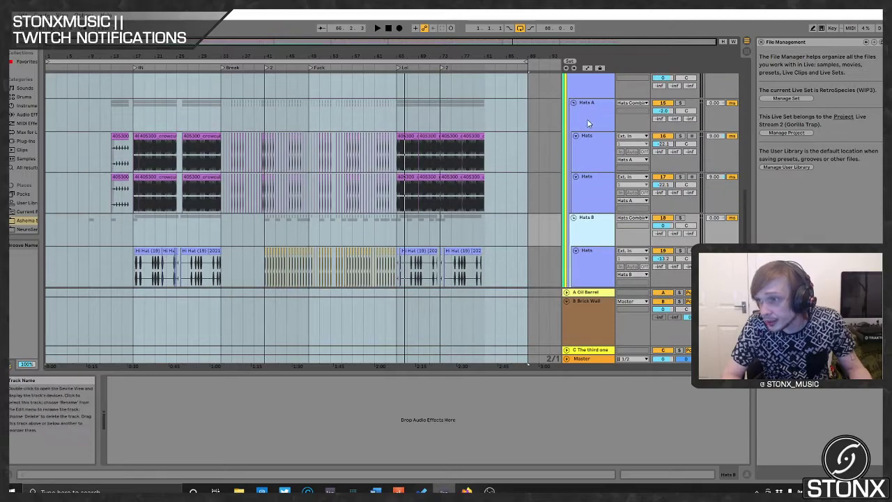
{"action": "left_click", "coordinate": [668, 103]}
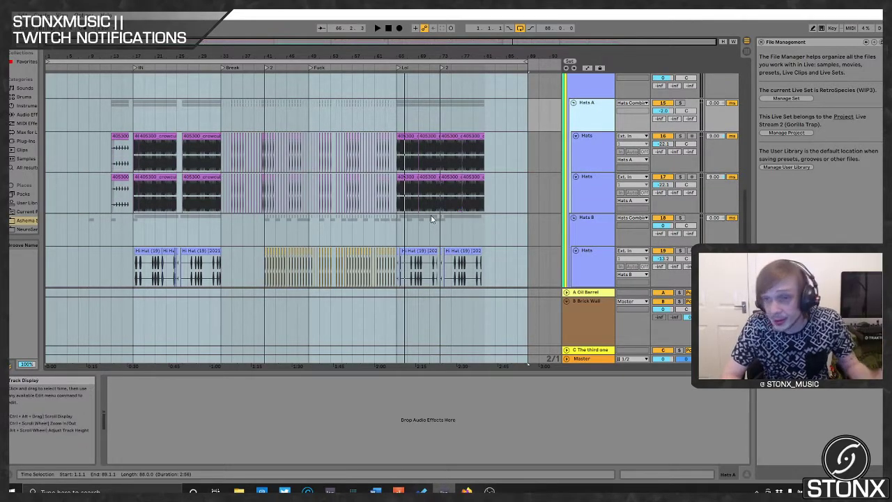
{"action": "scroll", "coordinate": [524, 194], "scroll_direction": "down", "scroll_amount": 6}
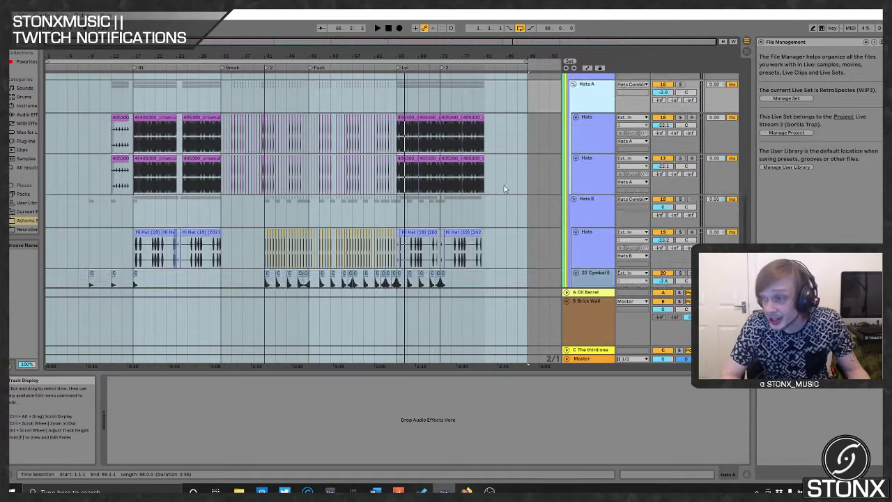
{"action": "scroll", "coordinate": [503, 184], "scroll_direction": "down", "scroll_amount": 5}
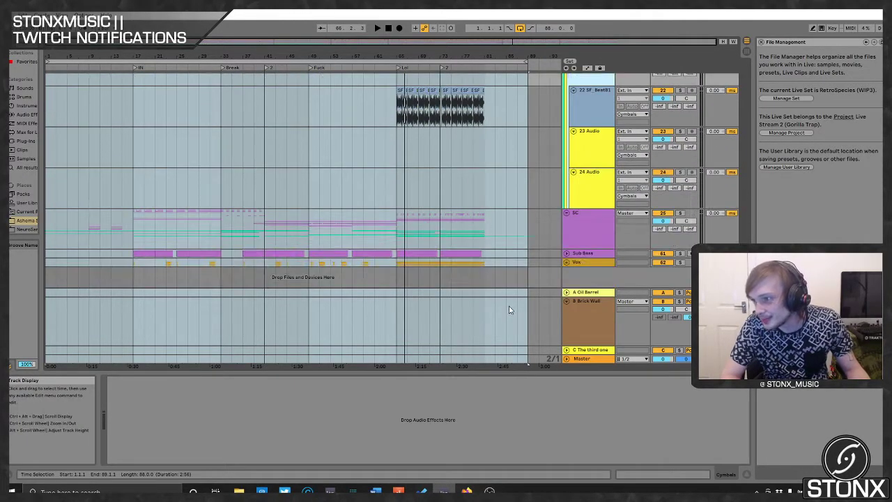
{"action": "left_click", "coordinate": [604, 185]}
- Review the device chains of the B Brick Wall and C The third one return tracks
{"action": "scroll", "coordinate": [626, 171], "scroll_direction": "up", "scroll_amount": 15}
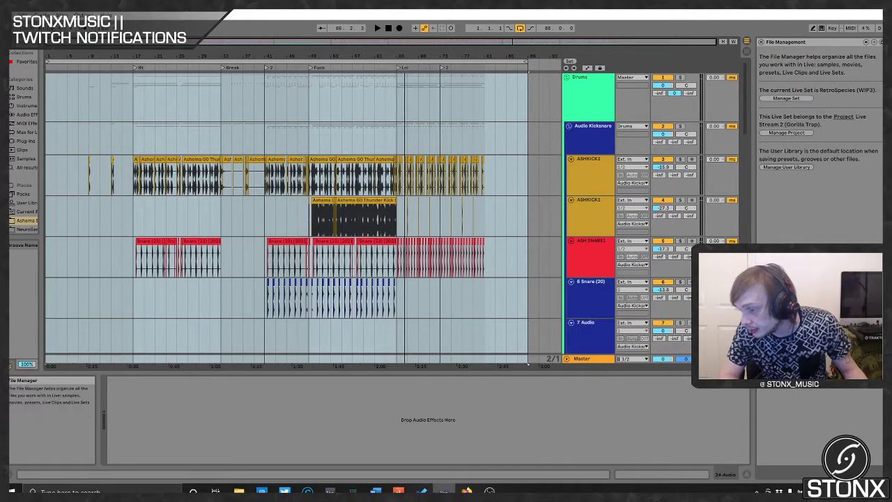
{"action": "left_click", "coordinate": [746, 340]}
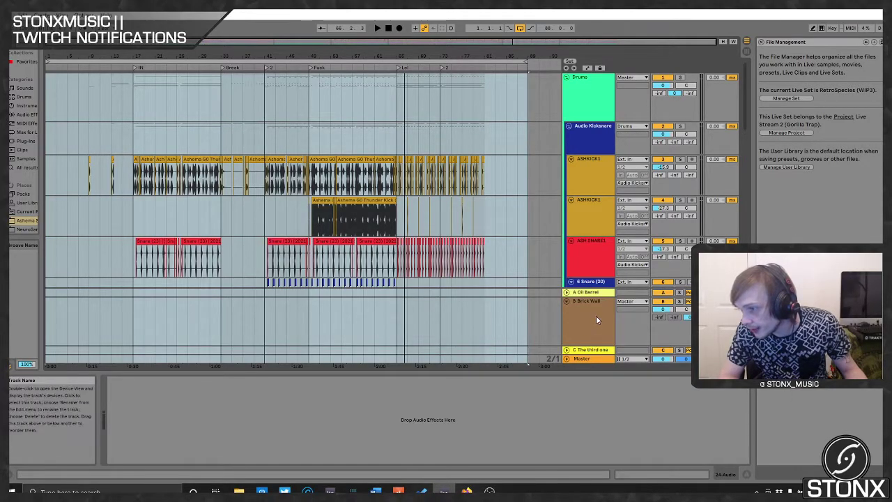
{"action": "left_click", "coordinate": [595, 319]}
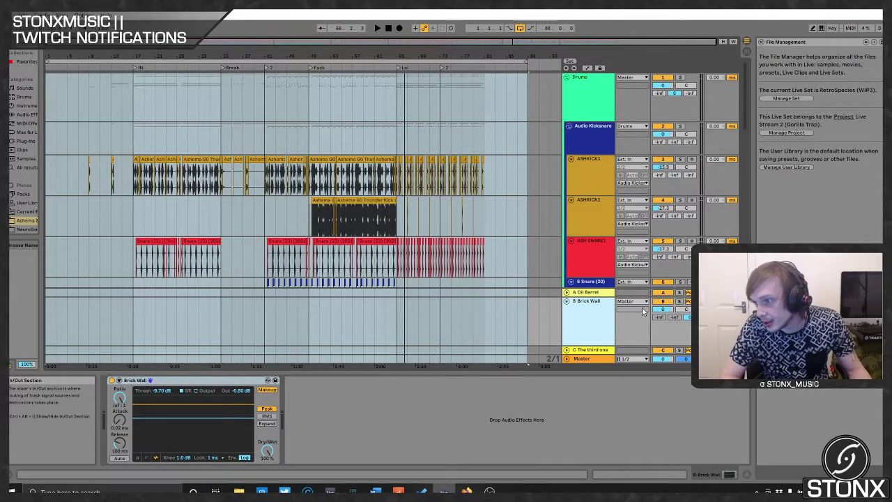
{"action": "scroll", "coordinate": [622, 308], "scroll_direction": "down", "scroll_amount": 2}
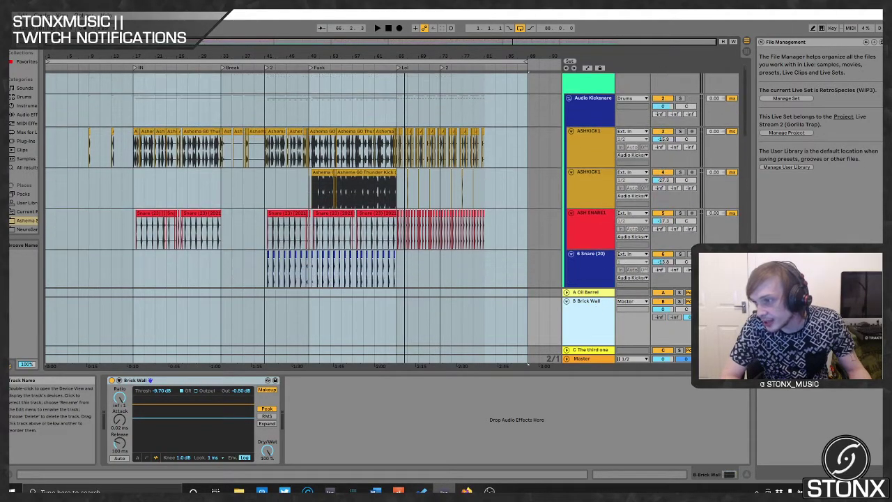
{"action": "left_click", "coordinate": [589, 353]}
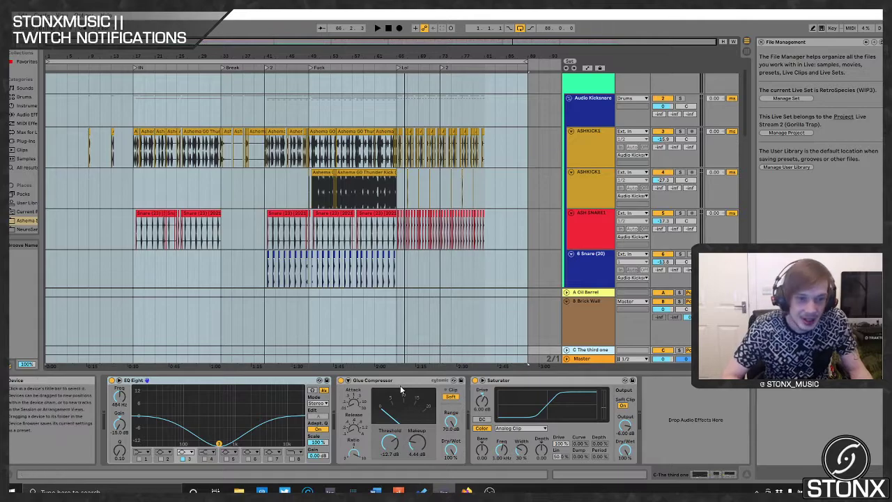
- Set the loop to bars 49 to 65 and play that section with the Drums group soloed
{"action": "scroll", "coordinate": [605, 239], "scroll_direction": "up", "scroll_amount": 2}
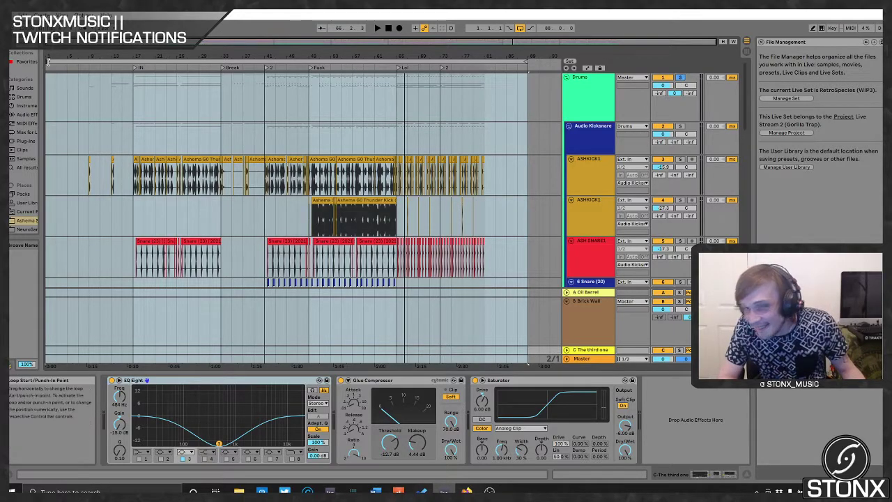
{"action": "left_click_drag", "start_coordinate": [48, 61], "coordinate": [310, 62]}
{"action": "left_click_drag", "start_coordinate": [527, 62], "coordinate": [393, 64]}
{"action": "key", "text": "space"}
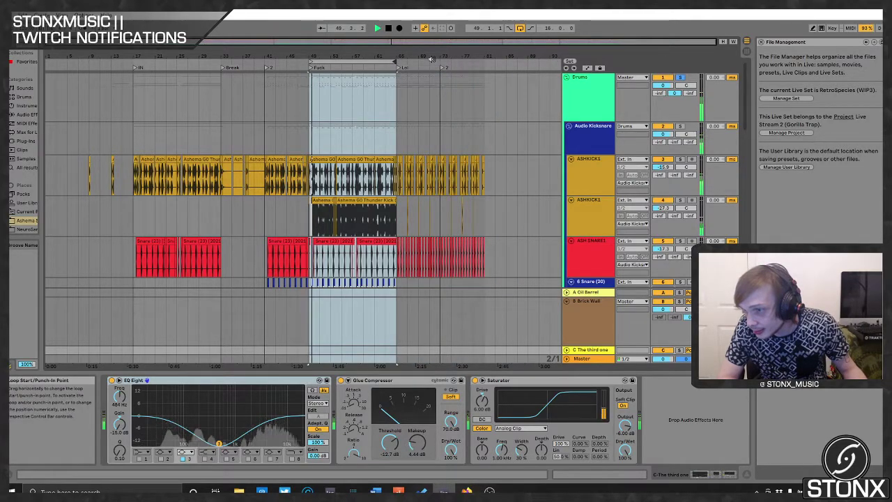
- Solo the B Brick Wall return track during playback and display its Brick Wall compressor
{"action": "scroll", "coordinate": [596, 154], "scroll_direction": "down", "scroll_amount": 2}
{"action": "scroll", "coordinate": [597, 154], "scroll_direction": "up", "scroll_amount": 3}
{"action": "scroll", "coordinate": [673, 321], "scroll_direction": "down", "scroll_amount": 10}
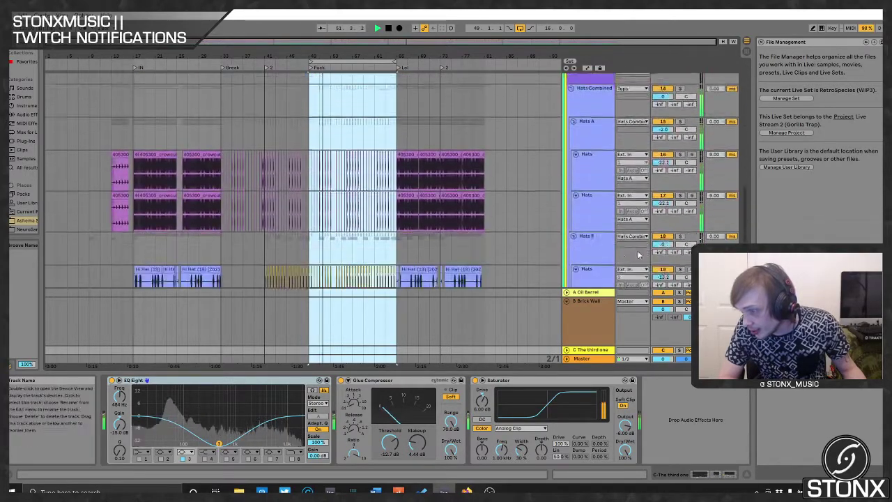
{"action": "left_click", "coordinate": [679, 301]}
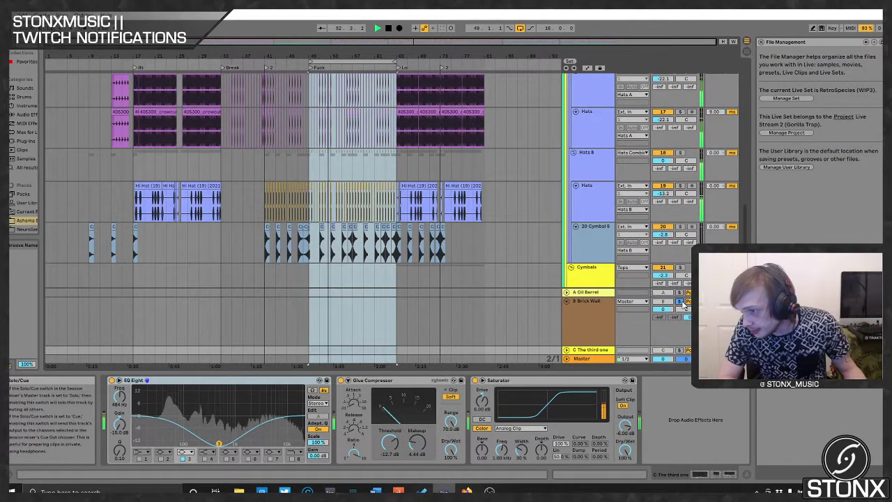
{"action": "scroll", "coordinate": [555, 329], "scroll_direction": "down", "scroll_amount": 1}
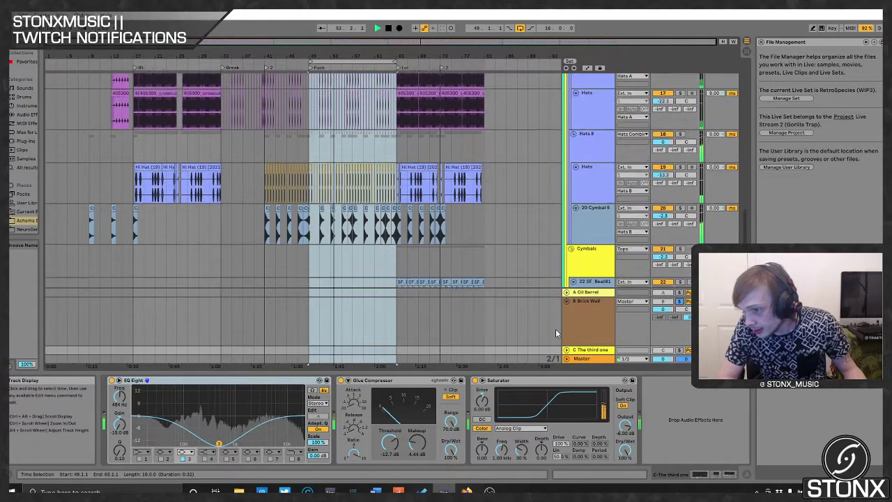
{"action": "left_click", "coordinate": [583, 323]}
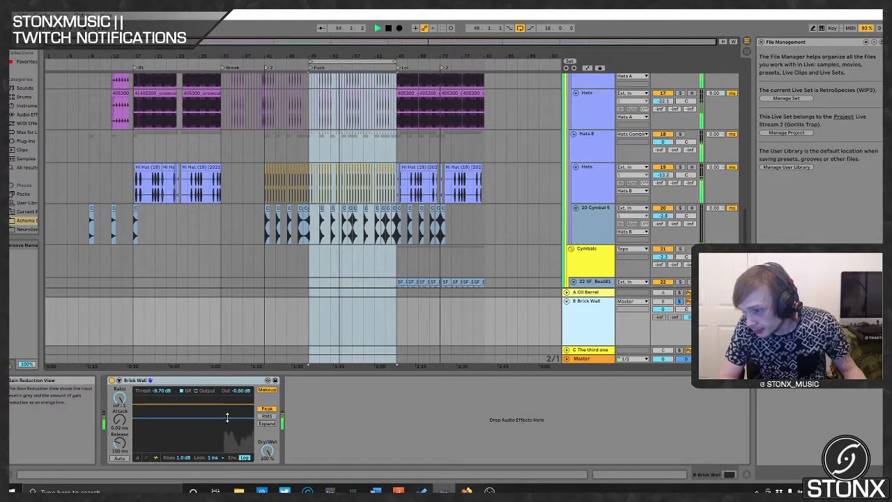
- Lower the Brick Wall compressor's threshold to -24.1 dB on the B Brick Wall return during playback, and stop the playback
{"action": "left_click_drag", "start_coordinate": [228, 428], "coordinate": [227, 436]}
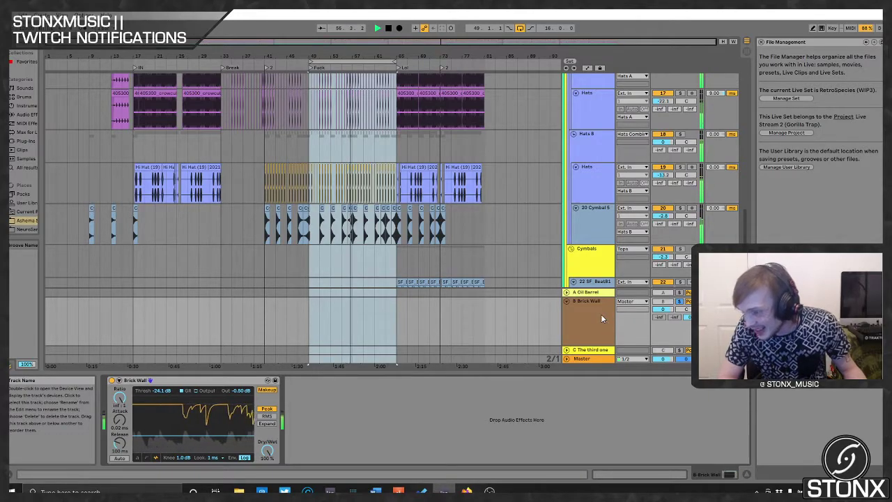
{"action": "key", "text": "space"}
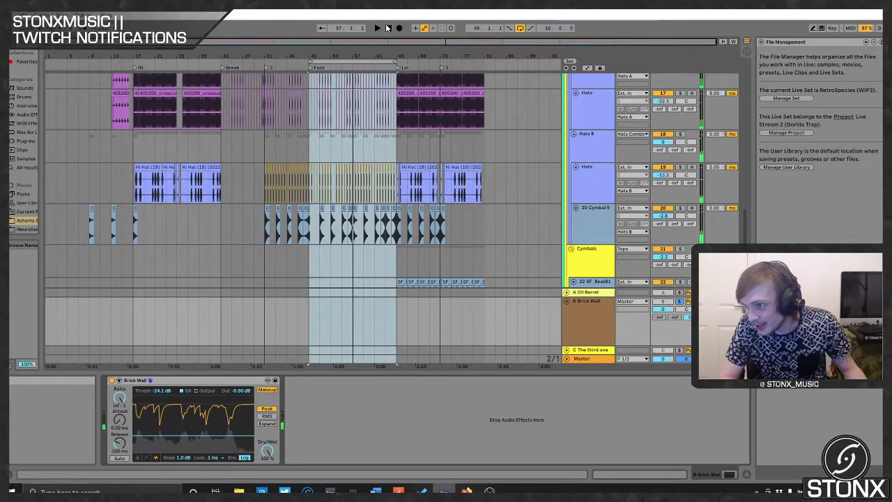
{"action": "left_click", "coordinate": [594, 320]}
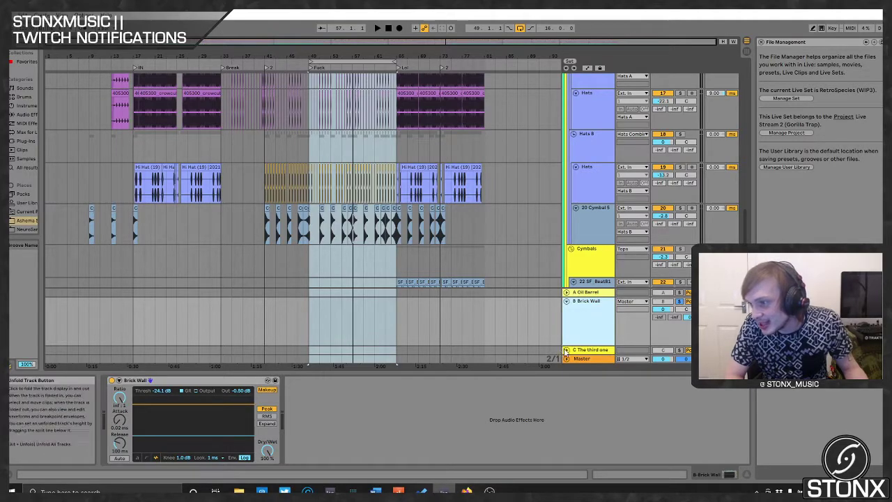
- Unfold the C The third one return track and audition it soloed over the loop, clearing the solo at the end
{"action": "left_click", "coordinate": [570, 247]}
{"action": "key", "text": "space"}
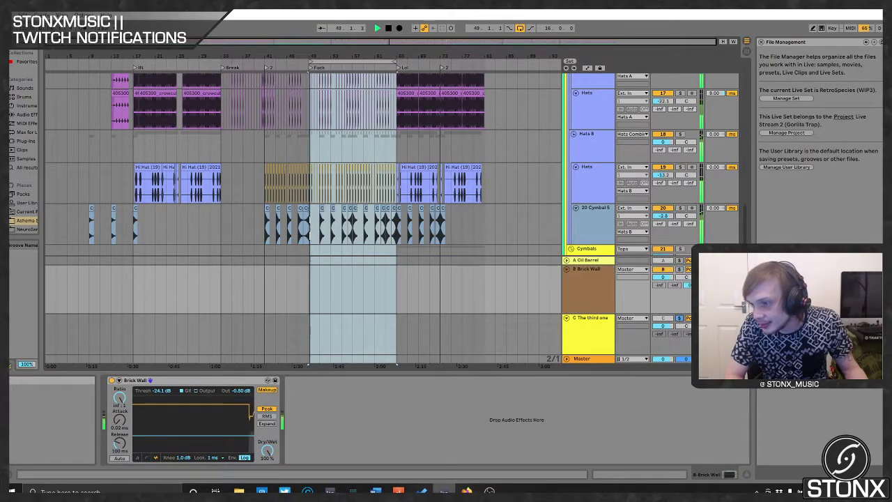
{"action": "left_click", "coordinate": [679, 320]}
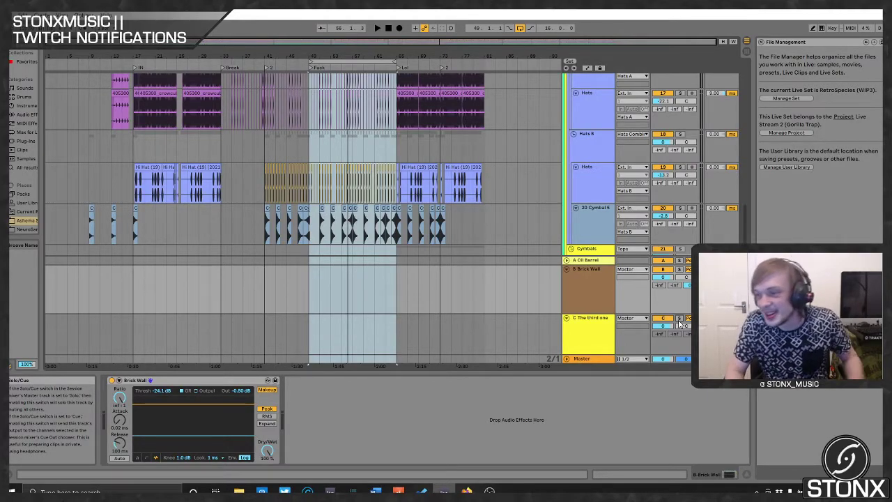
- Review the device chains of the Master track and the B Brick Wall and C The third one return tracks
{"action": "scroll", "coordinate": [469, 350], "scroll_direction": "down", "scroll_amount": 2}
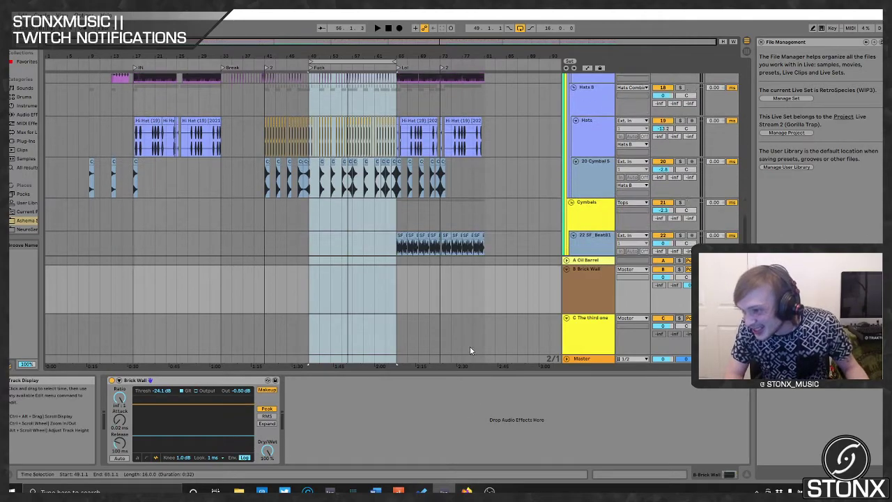
{"action": "left_click", "coordinate": [585, 358]}
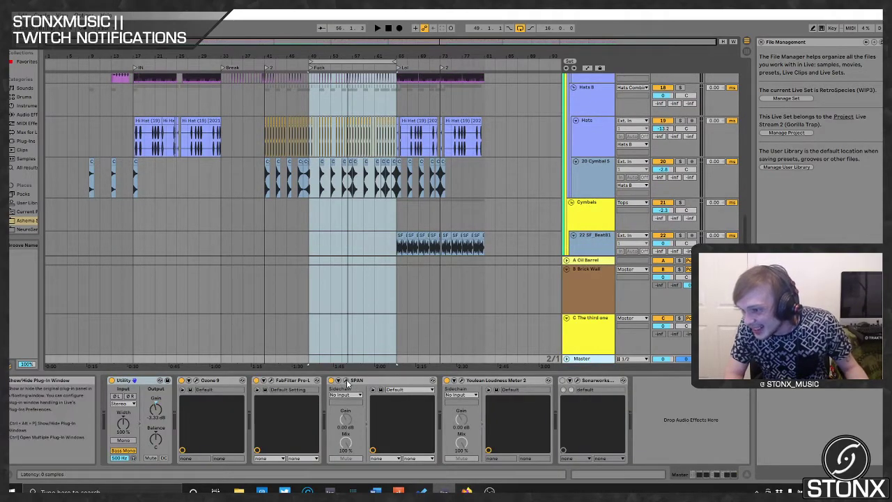
{"action": "left_click", "coordinate": [610, 282]}
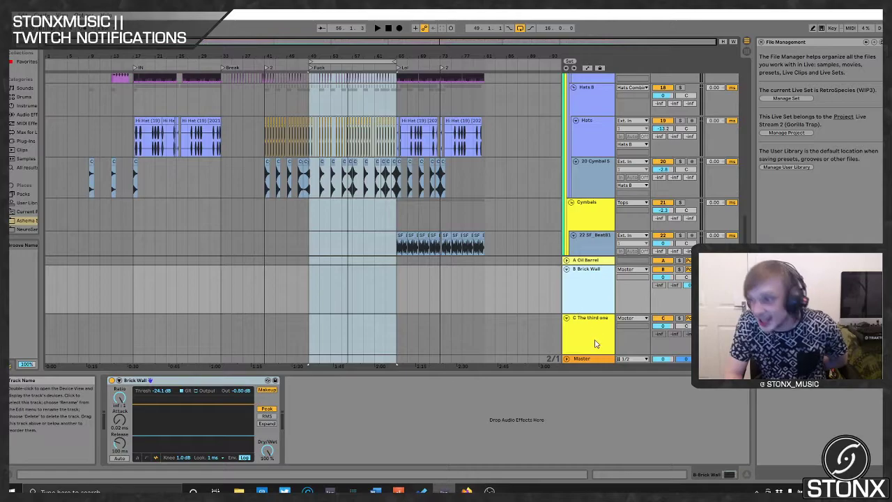
{"action": "scroll", "coordinate": [583, 344], "scroll_direction": "down", "scroll_amount": 1}
{"action": "scroll", "coordinate": [586, 340], "scroll_direction": "down", "scroll_amount": 2}
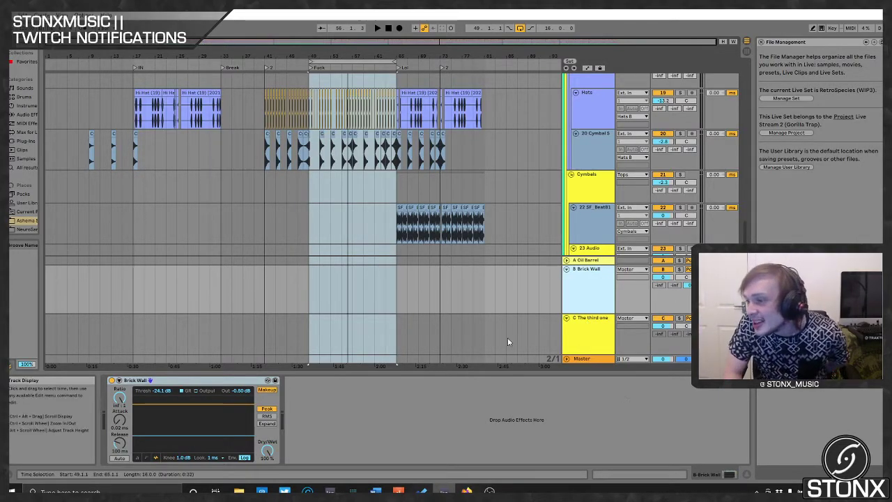
{"action": "left_click", "coordinate": [568, 333]}
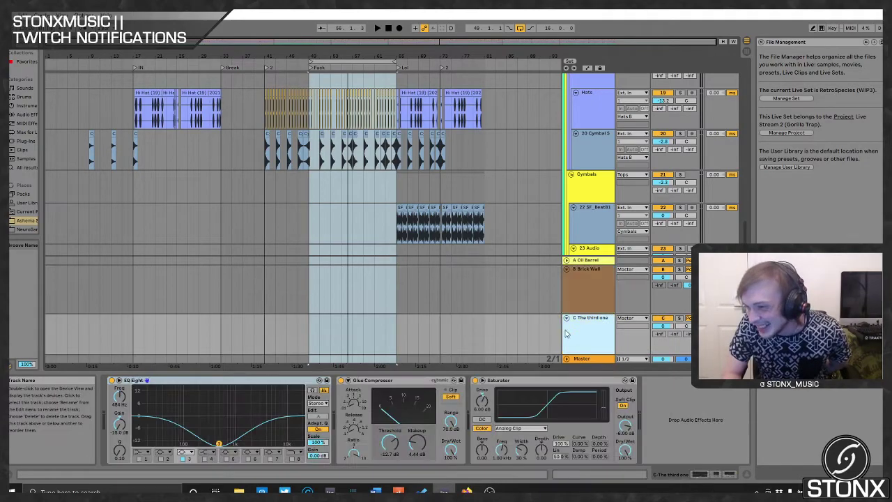
{"action": "left_click", "coordinate": [605, 305]}
{"action": "left_click", "coordinate": [598, 353]}
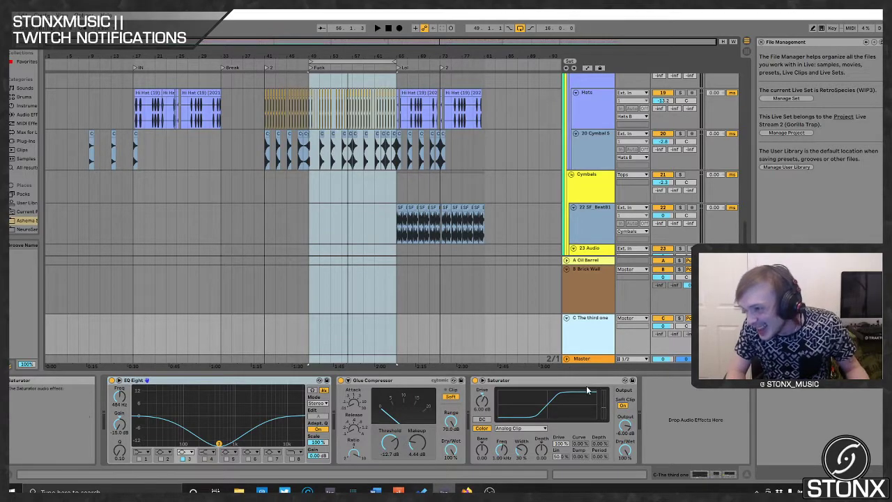
- Unfold the A Oil Barrel return track and look through the drum tracks' send levels, including the Tops group
{"action": "left_click", "coordinate": [581, 261]}
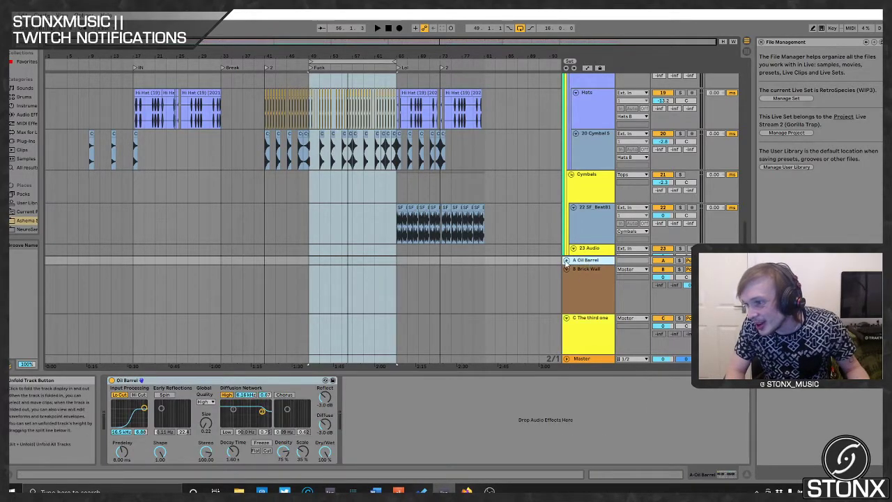
{"action": "left_click_drag", "start_coordinate": [616, 256], "coordinate": [622, 232]}
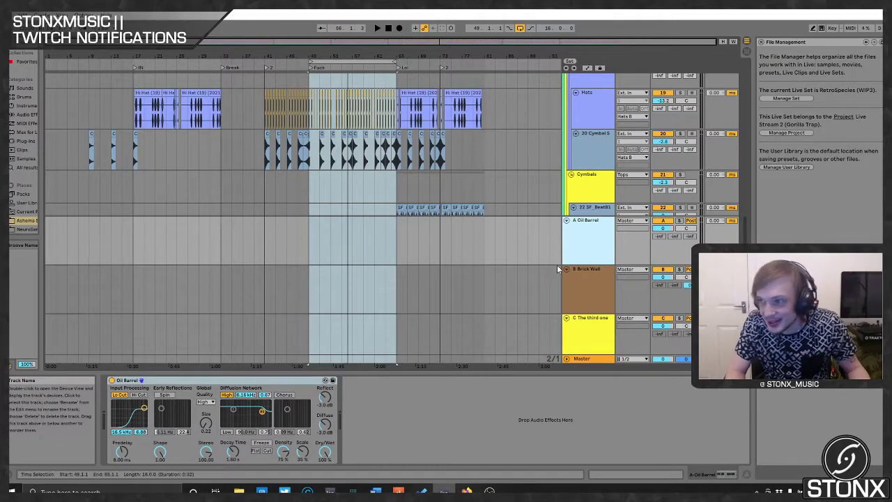
{"action": "scroll", "coordinate": [627, 203], "scroll_direction": "up", "scroll_amount": 10}
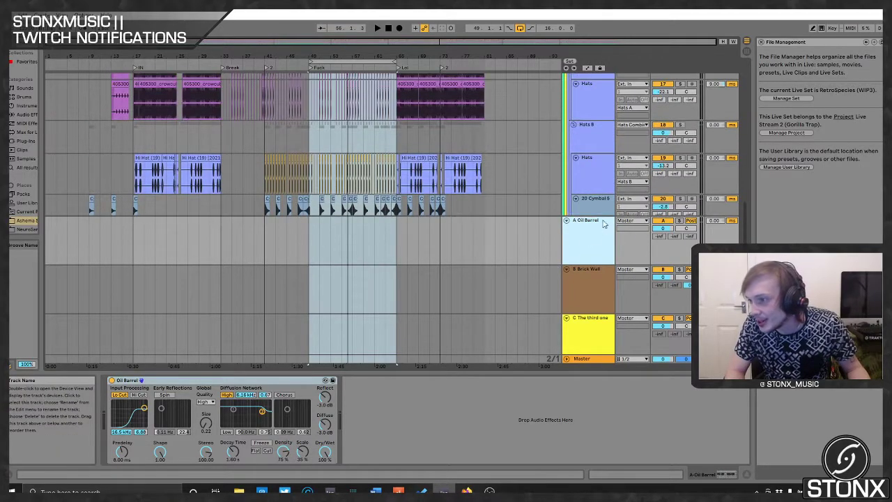
{"action": "scroll", "coordinate": [641, 193], "scroll_direction": "up", "scroll_amount": 5}
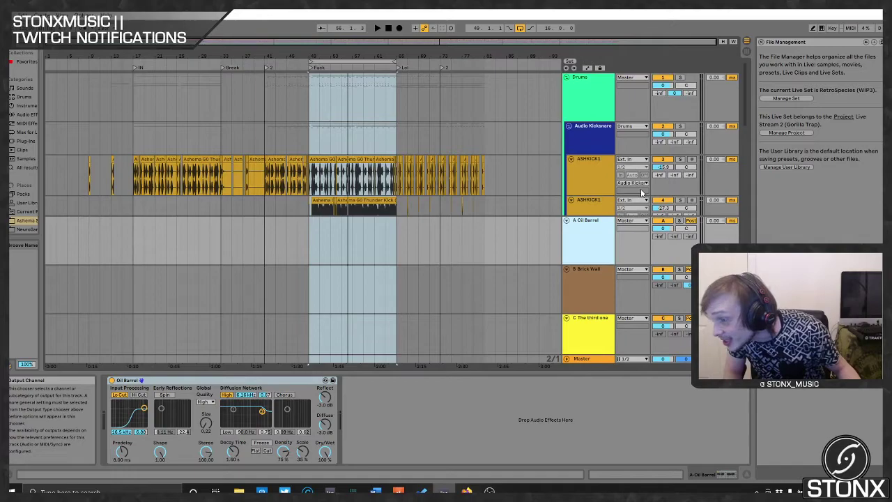
{"action": "scroll", "coordinate": [642, 193], "scroll_direction": "down", "scroll_amount": 8}
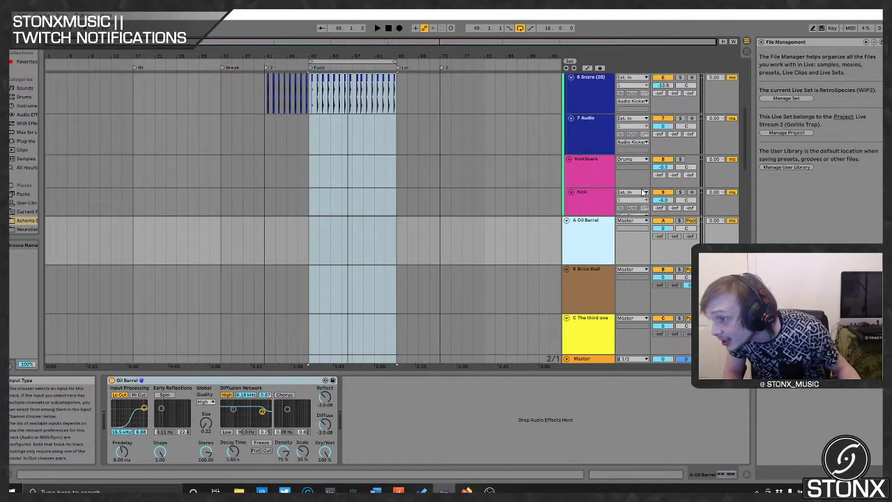
{"action": "scroll", "coordinate": [641, 188], "scroll_direction": "down", "scroll_amount": 4}
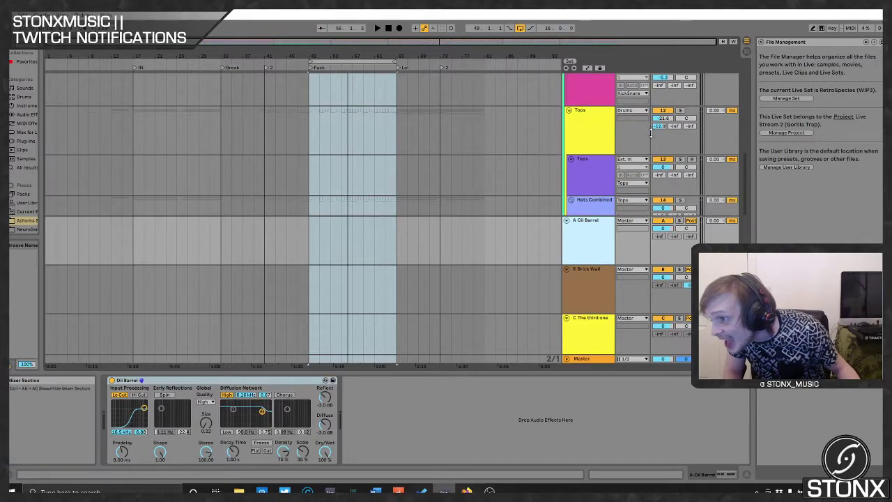
{"action": "left_click", "coordinate": [593, 140]}
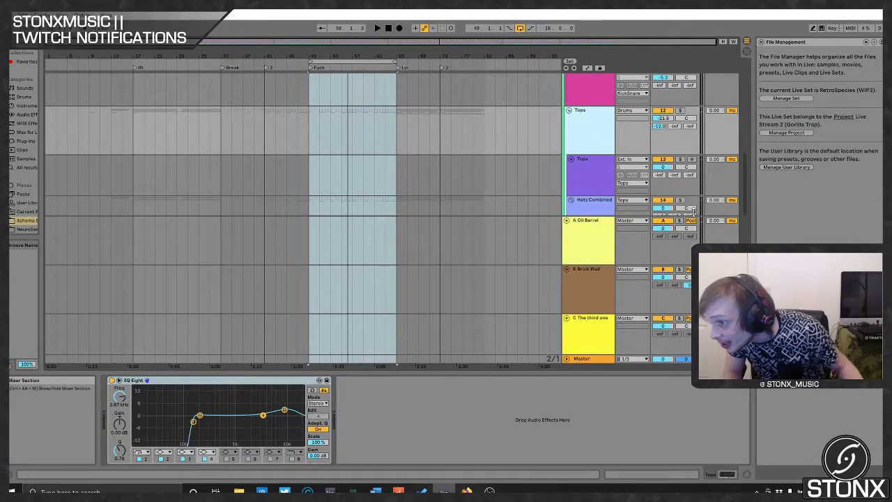
- Display the Oil Barrel reverb on the A return track and play the loop briefly
{"action": "left_click", "coordinate": [622, 236]}
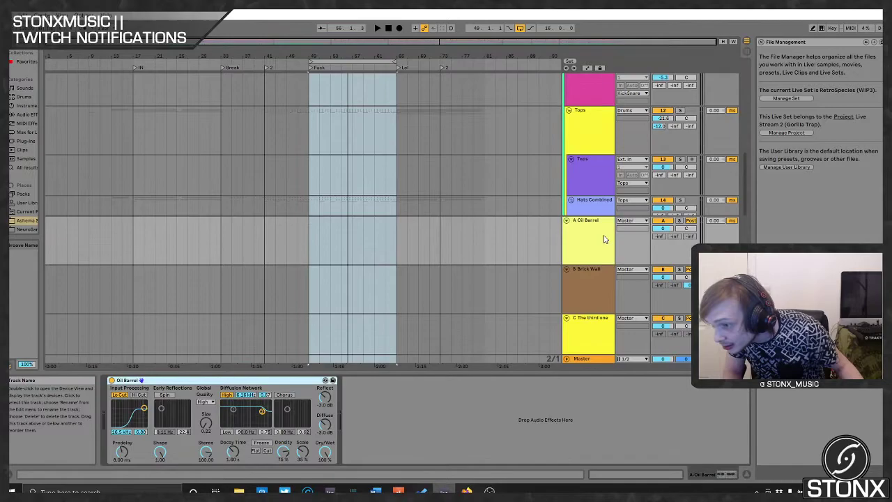
{"action": "key", "text": "space"}
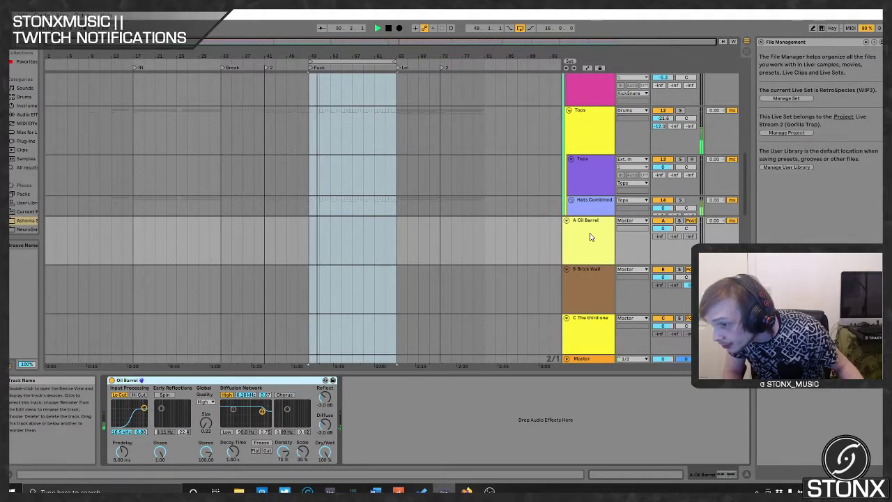
{"action": "key", "text": "space"}
- Widen the browser and add a Utility audio effect after the Oil Barrel reverb on the A return track
{"action": "left_click_drag", "start_coordinate": [42, 178], "coordinate": [171, 202]}
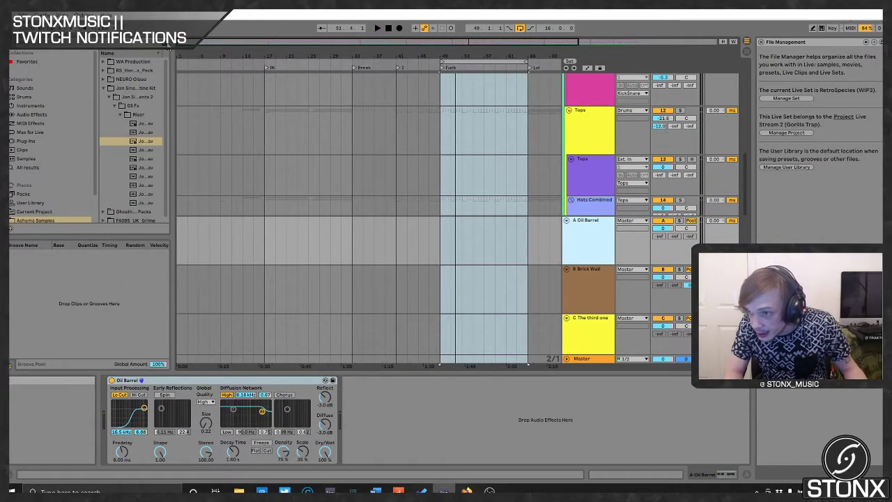
{"action": "left_click", "coordinate": [35, 220]}
{"action": "left_click", "coordinate": [31, 114]}
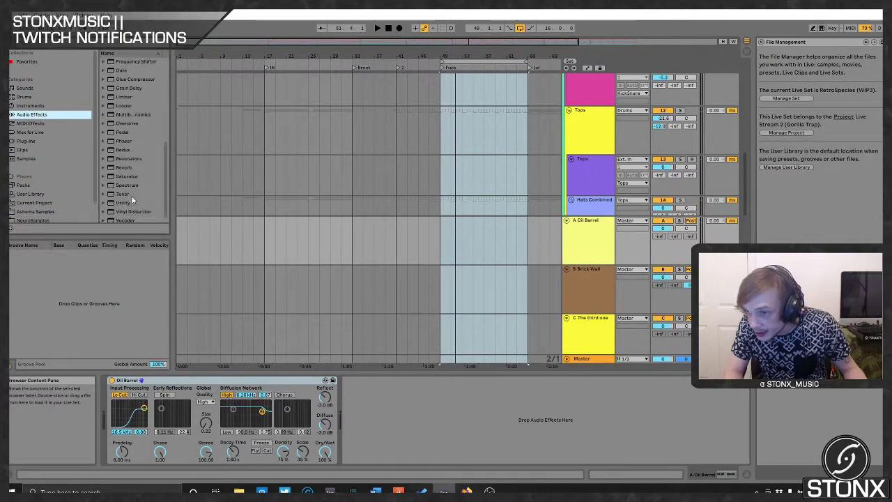
{"action": "scroll", "coordinate": [131, 195], "scroll_direction": "down", "scroll_amount": 5}
{"action": "left_click_drag", "start_coordinate": [124, 203], "coordinate": [377, 430]}
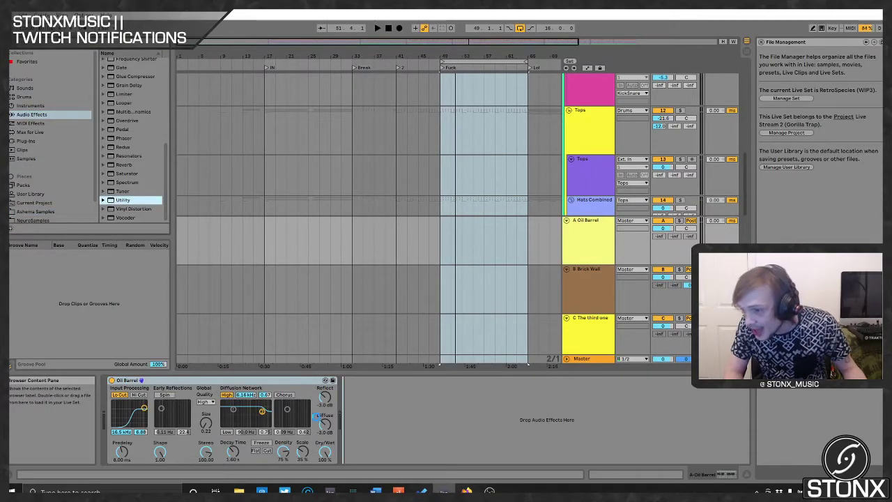
{"action": "left_click_drag", "start_coordinate": [322, 417], "coordinate": [328, 418]}
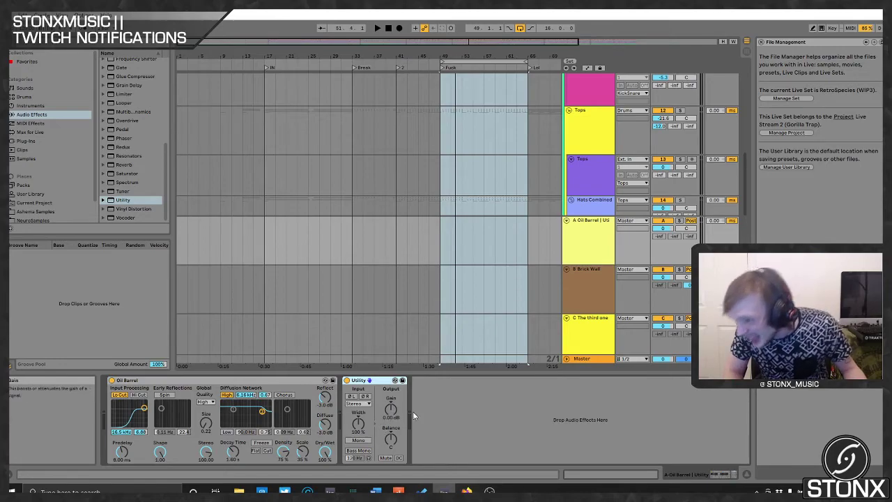
- Solo the A Oil Barrel return track and raise its Utility gain to 15 dB while auditioning the loop
{"action": "mouse_move", "coordinate": [391, 410]}
{"action": "left_mouse_down"}
{"action": "mouse_move", "coordinate": [392, 390]}
{"action": "mouse_move", "coordinate": [392, 401]}
{"action": "left_mouse_up"}
{"action": "key", "text": "space"}
{"action": "key", "text": "space"}
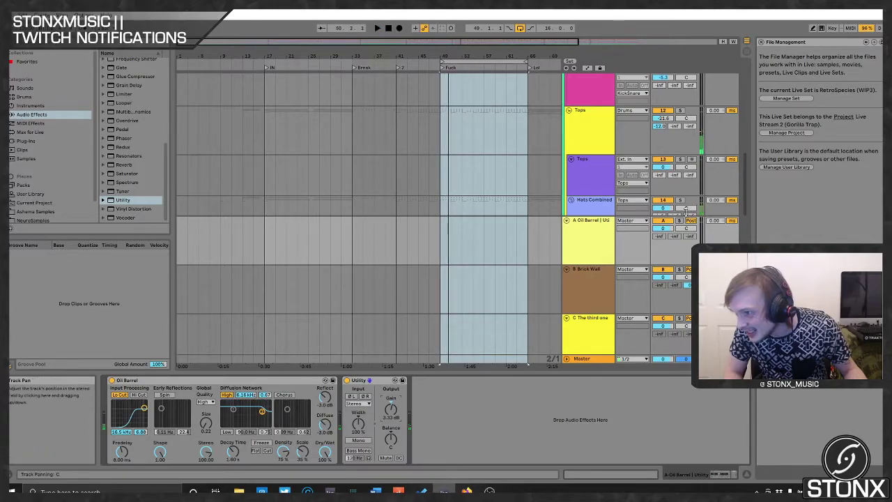
{"action": "left_click", "coordinate": [679, 221]}
{"action": "key", "text": "space"}
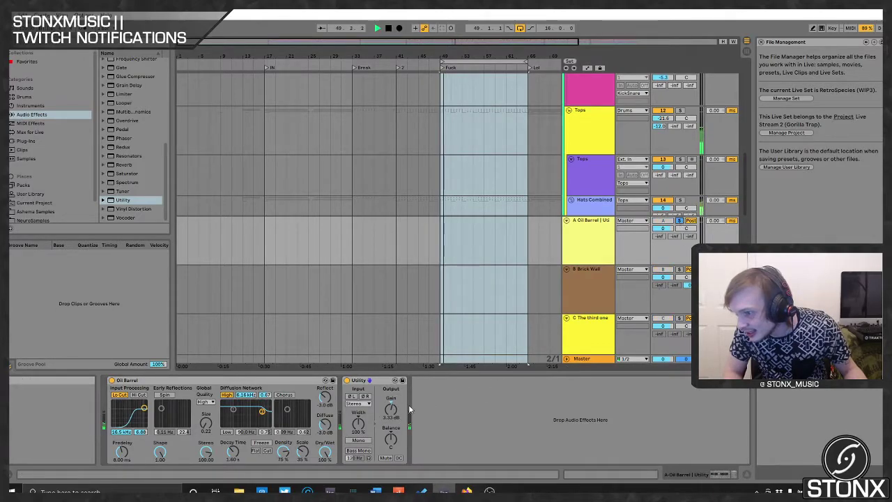
{"action": "left_click_drag", "start_coordinate": [391, 409], "coordinate": [391, 387]}
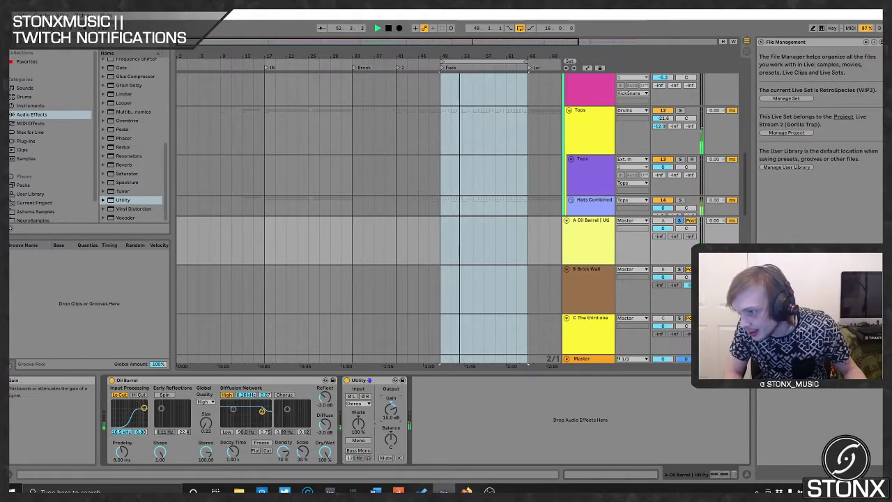
{"action": "key", "text": "space"}
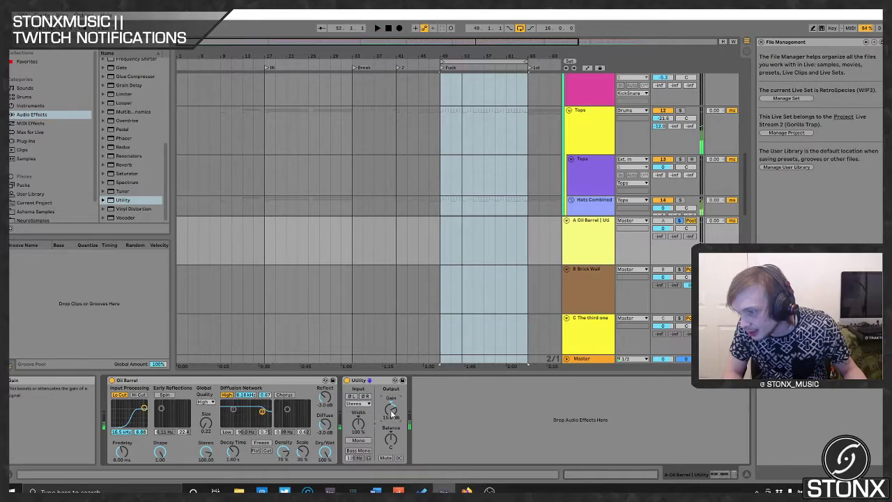
{"action": "right_click", "coordinate": [390, 411]}
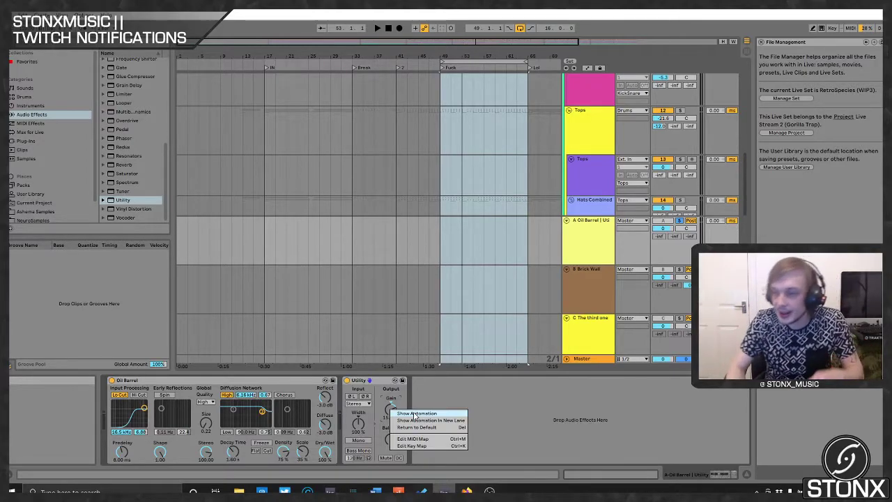
{"action": "left_click", "coordinate": [474, 387]}
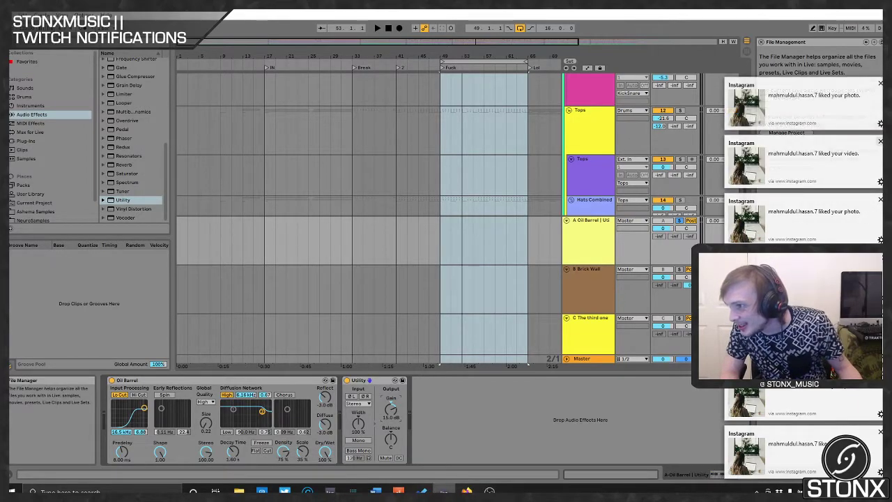
- Dismiss all the Instagram notifications covering the set
{"action": "left_click", "coordinate": [880, 142]}
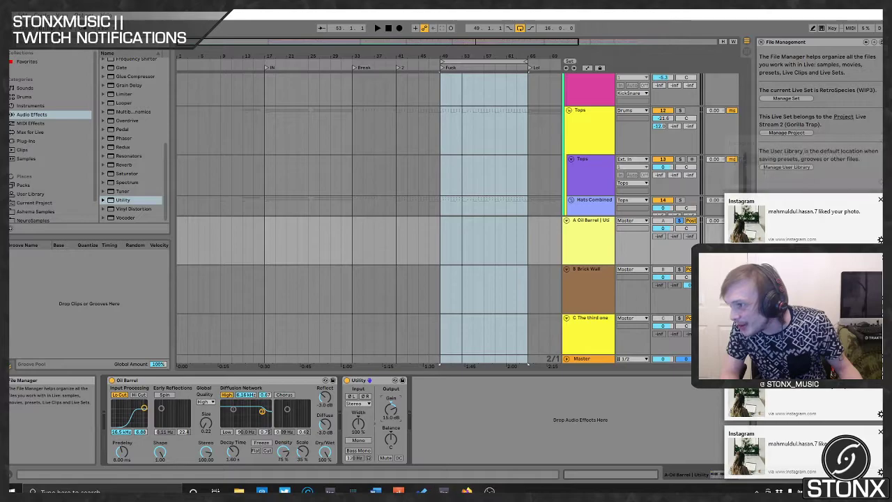
{"action": "left_click", "coordinate": [879, 142]}
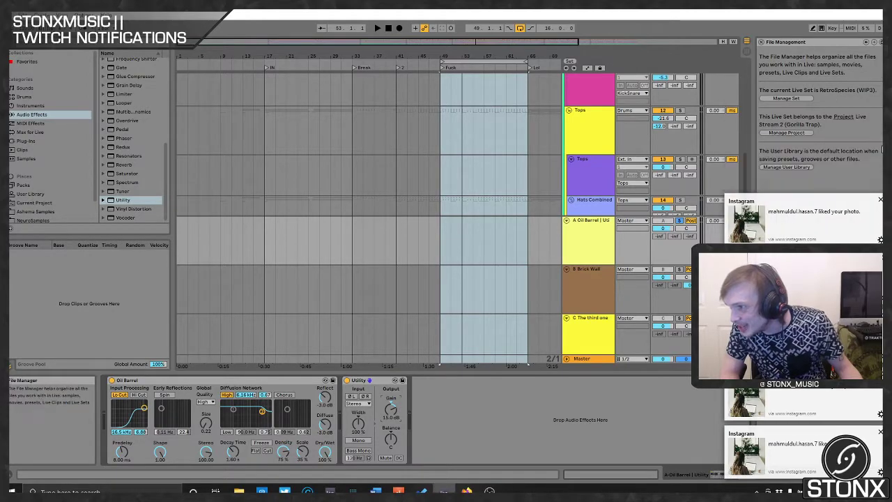
{"action": "left_click", "coordinate": [880, 200]}
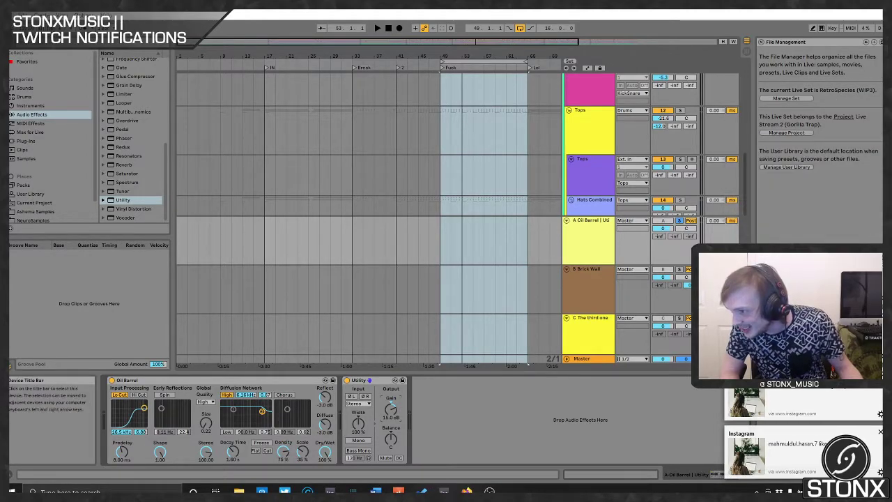
{"action": "left_click", "coordinate": [880, 374]}
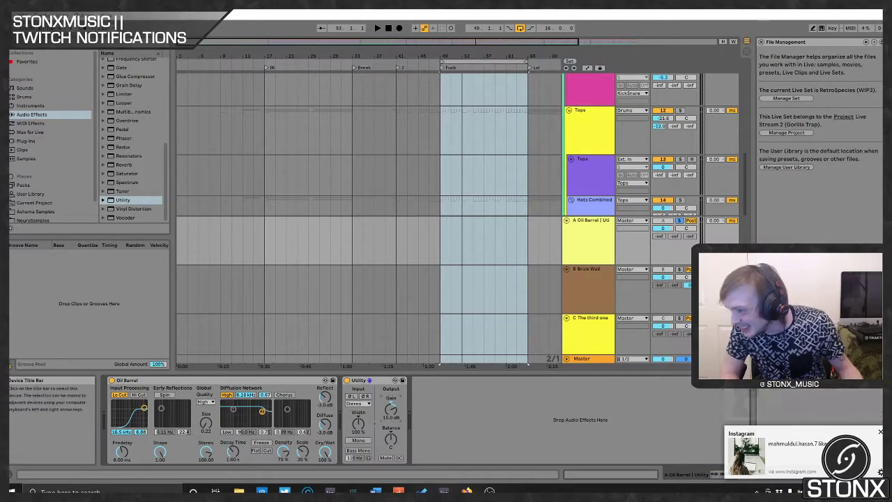
{"action": "left_click", "coordinate": [878, 430]}
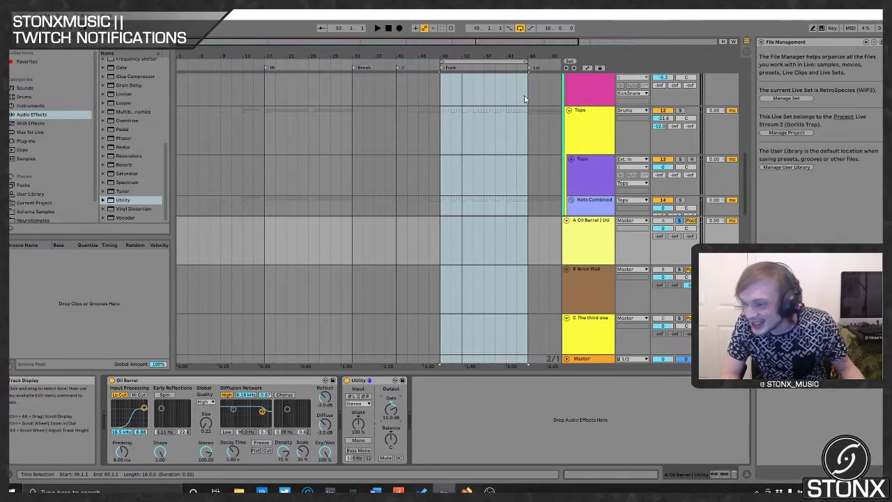
- Play the 16-bar loop from bar 49, then stop it and turn off the solo on the A Oil Barrel return track
{"action": "left_click", "coordinate": [477, 67]}
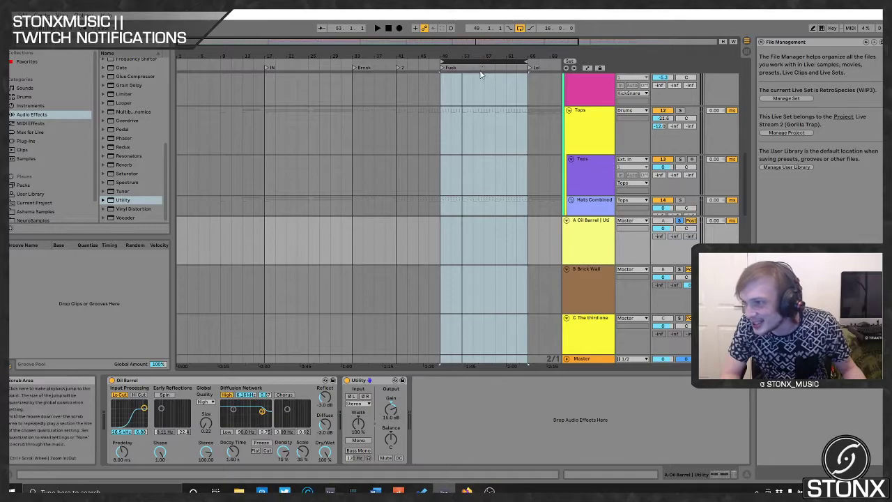
{"action": "key", "text": "space"}
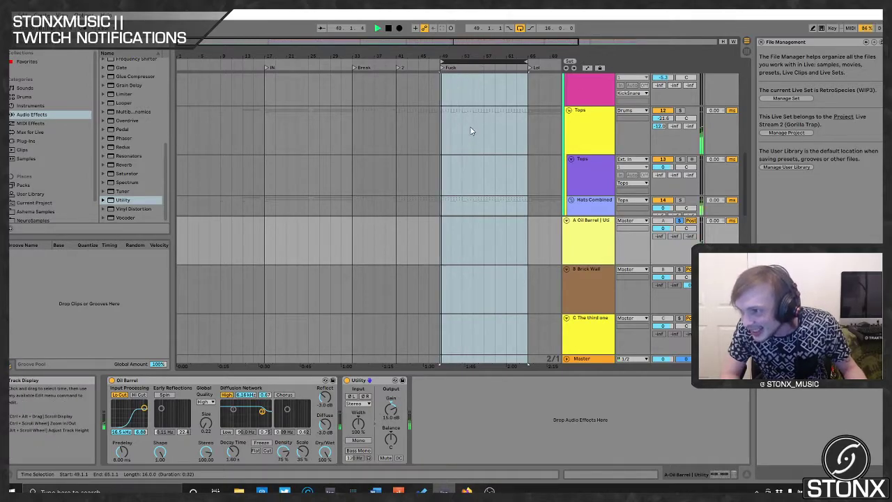
{"action": "left_click", "coordinate": [584, 233]}
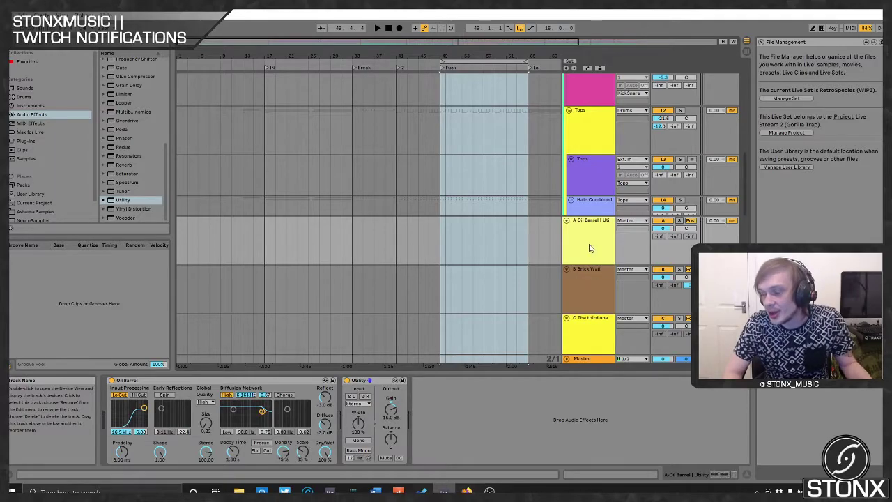
- Display the device chains of the C return and Master tracks and open the Ozone 9 plug-in on the Master
{"action": "left_click", "coordinate": [583, 332]}
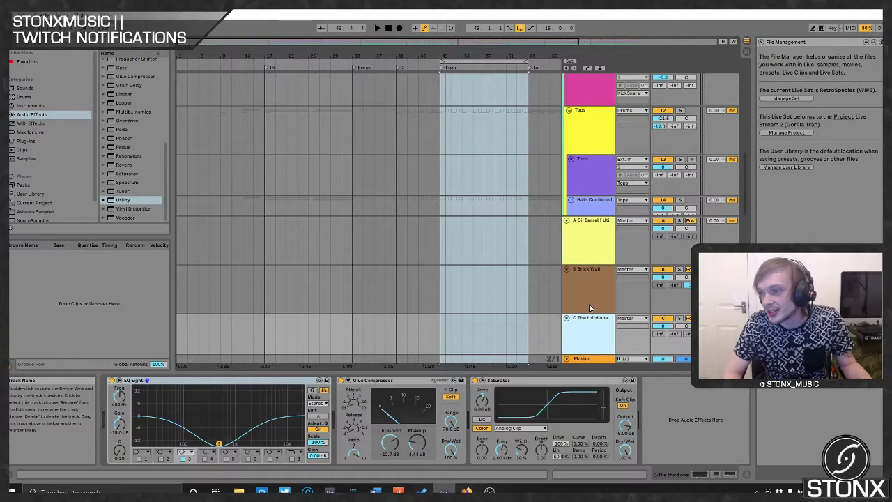
{"action": "left_click", "coordinate": [592, 360]}
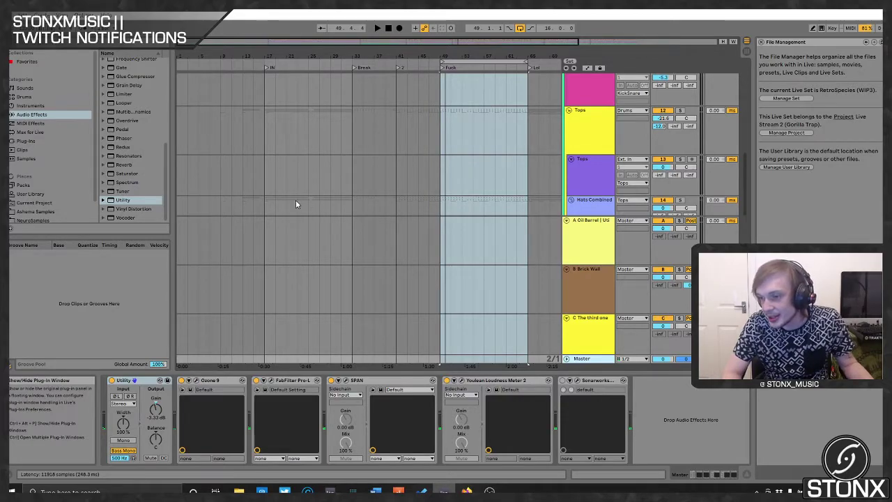
{"action": "left_click", "coordinate": [196, 379]}
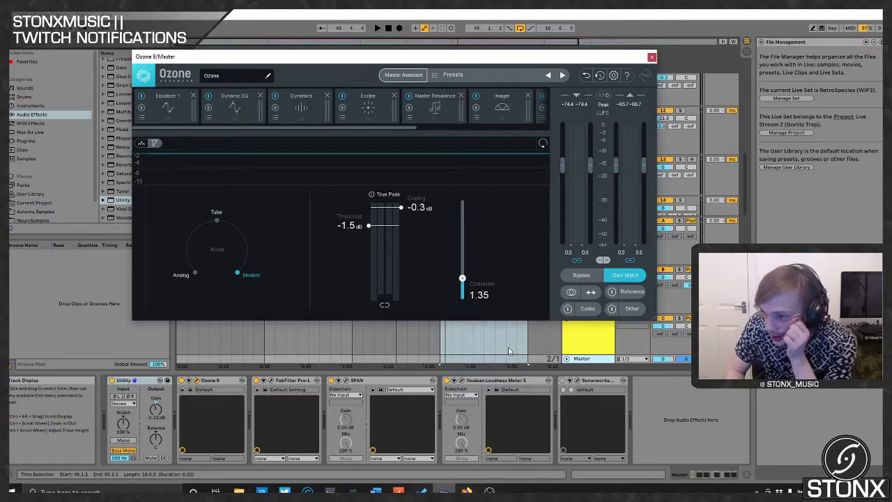
- Open the Youlean Loudness Meter 2 on the Master, close the Ozone 9 window and move the meter below the timeline
{"action": "left_click", "coordinate": [462, 381]}
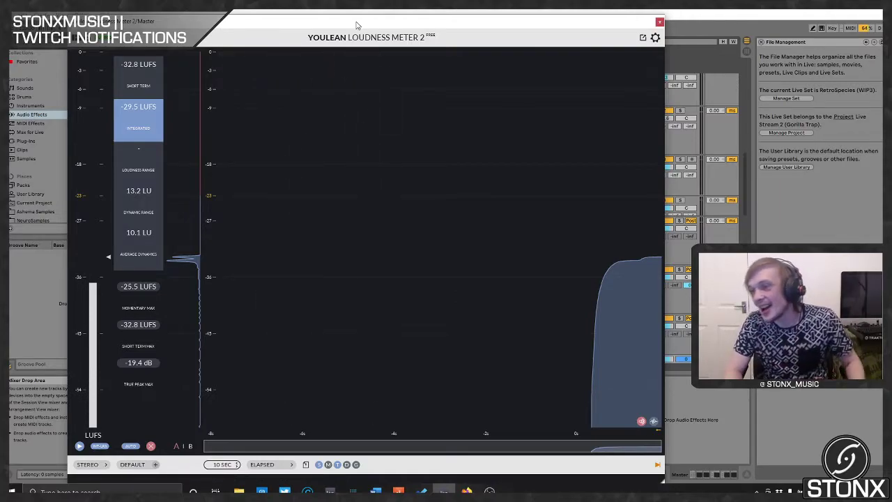
{"action": "left_click_drag", "start_coordinate": [356, 26], "coordinate": [373, 104]}
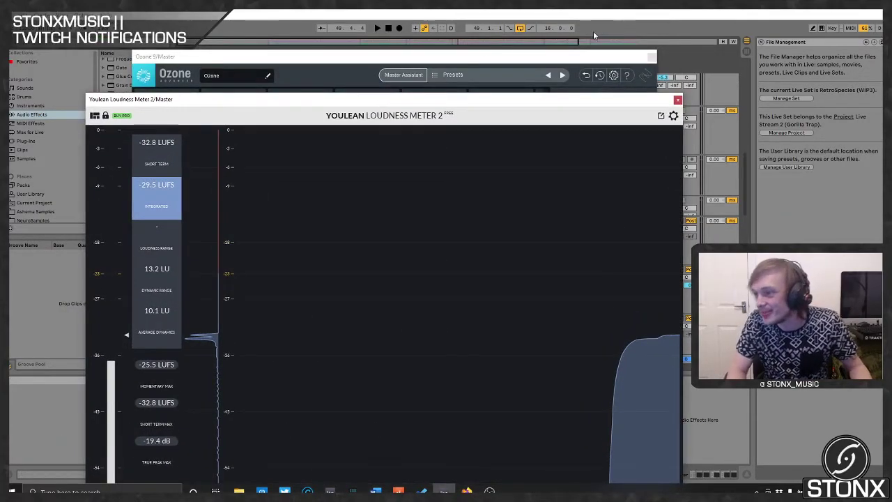
{"action": "left_click", "coordinate": [550, 57]}
{"action": "left_click", "coordinate": [651, 57]}
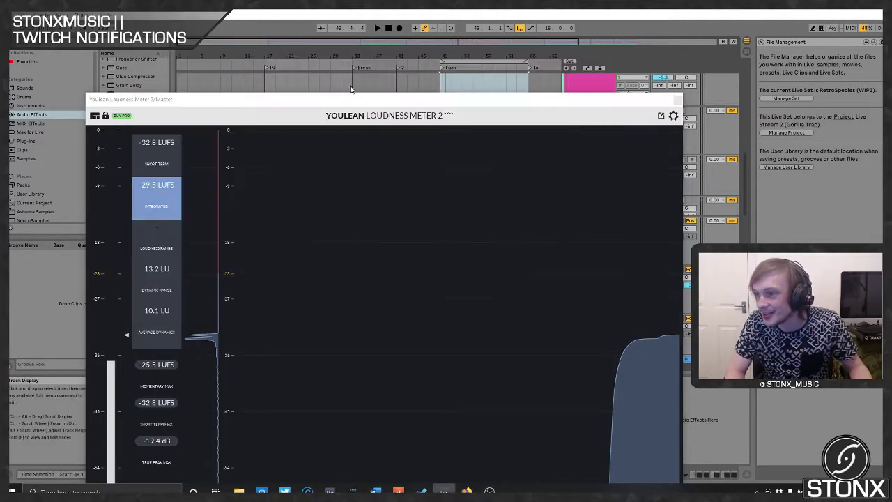
{"action": "left_click_drag", "start_coordinate": [351, 98], "coordinate": [389, 97]}
- Extend the loop to 24 bars starting from bar 41 and play it with the Master's loudness meter displayed
{"action": "left_click", "coordinate": [458, 63]}
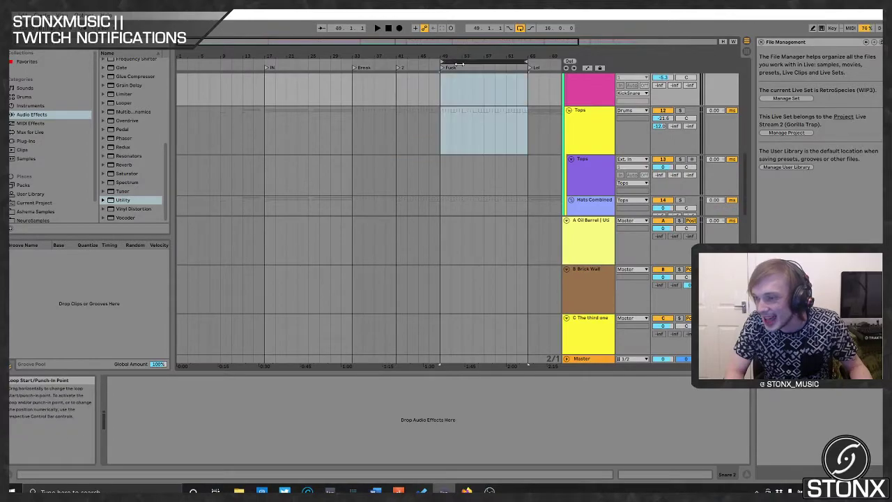
{"action": "left_click", "coordinate": [577, 358]}
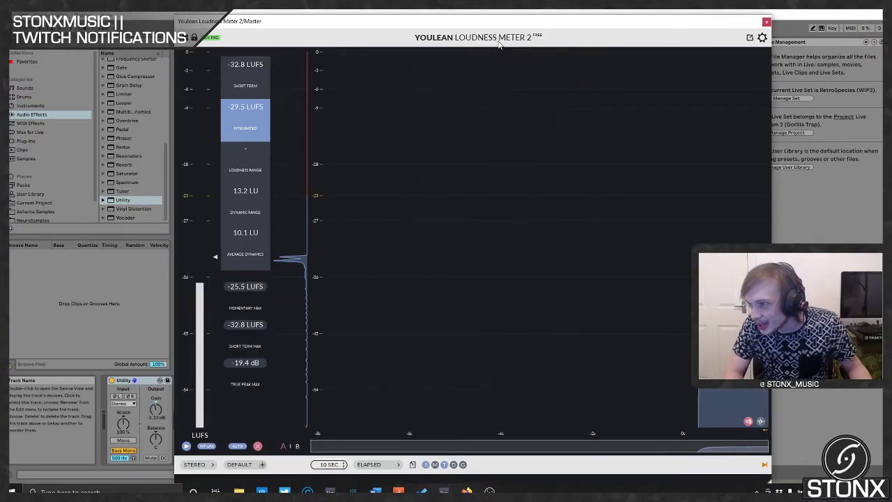
{"action": "left_click_drag", "start_coordinate": [491, 23], "coordinate": [520, 176]}
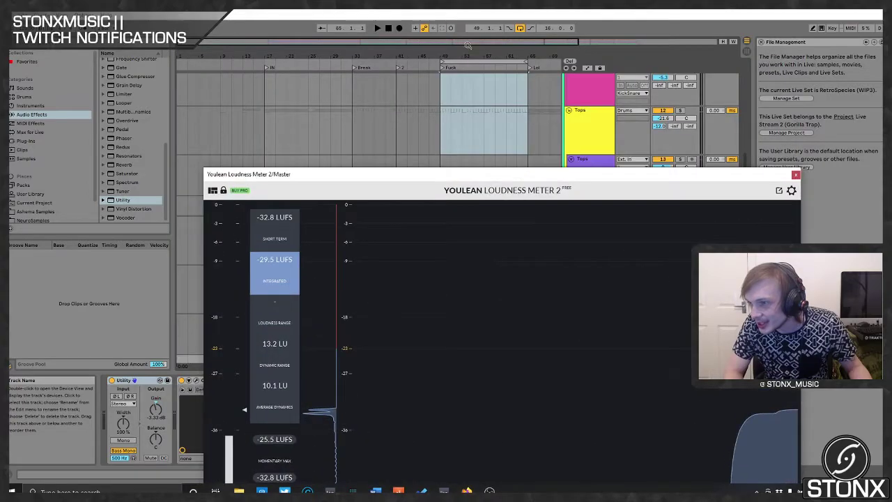
{"action": "left_click", "coordinate": [397, 63]}
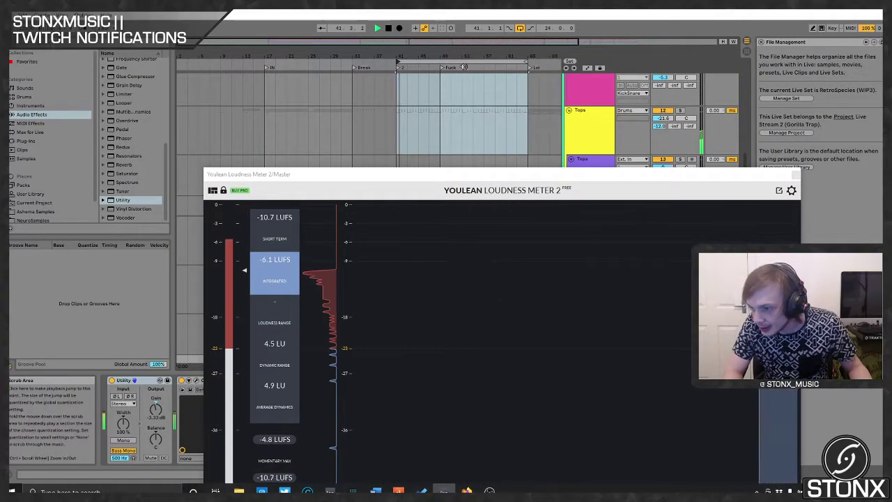
- Move the loudness meter fully into view, read the loudness of the playing loop and close the meter
{"action": "left_click", "coordinate": [466, 177]}
{"action": "left_click_drag", "start_coordinate": [466, 176], "coordinate": [448, 44]}
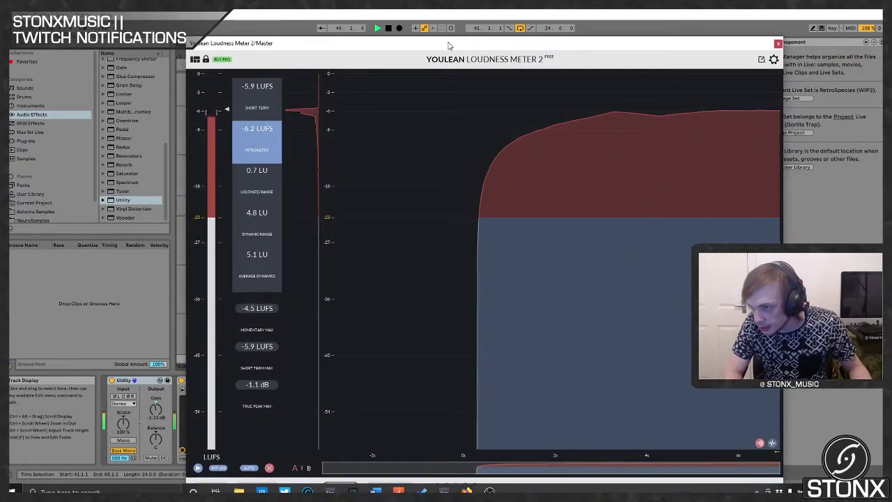
{"action": "left_click", "coordinate": [778, 43]}
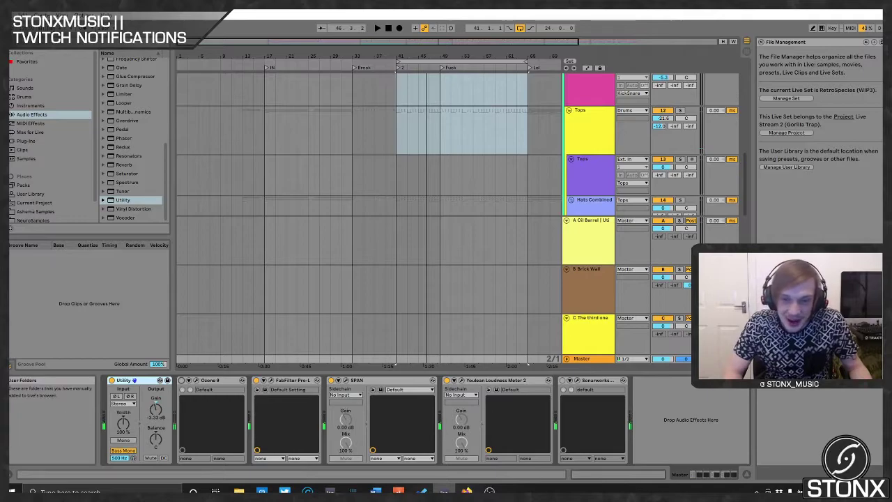
- Return the playback position to the start of the song, look through the tracks and display the Vox group's effects
{"action": "double_click", "coordinate": [388, 29]}
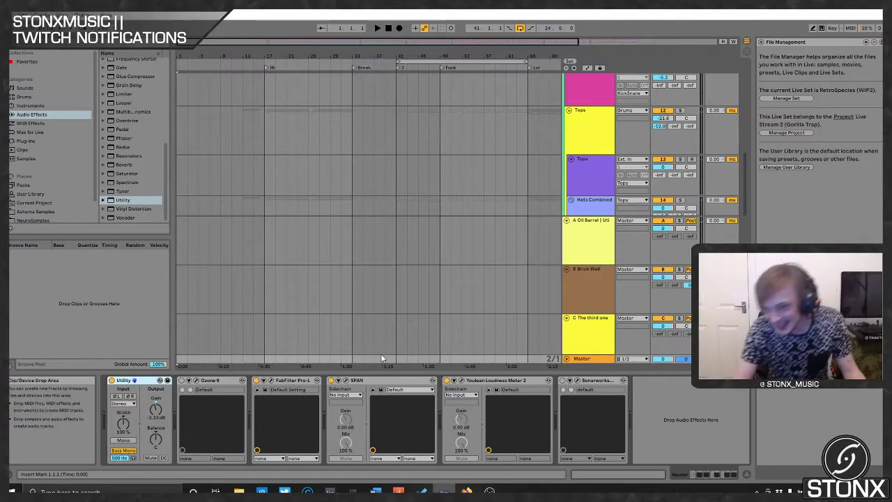
{"action": "scroll", "coordinate": [544, 192], "scroll_direction": "up", "scroll_amount": 5}
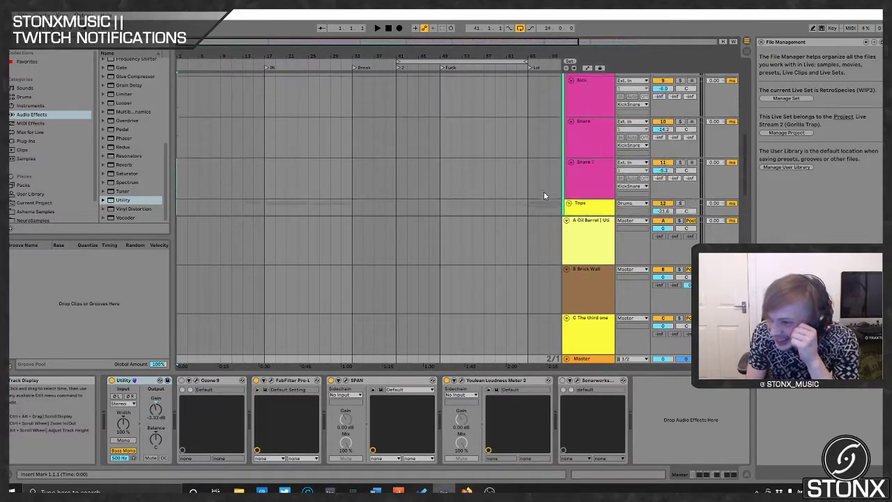
{"action": "scroll", "coordinate": [547, 182], "scroll_direction": "down", "scroll_amount": 10}
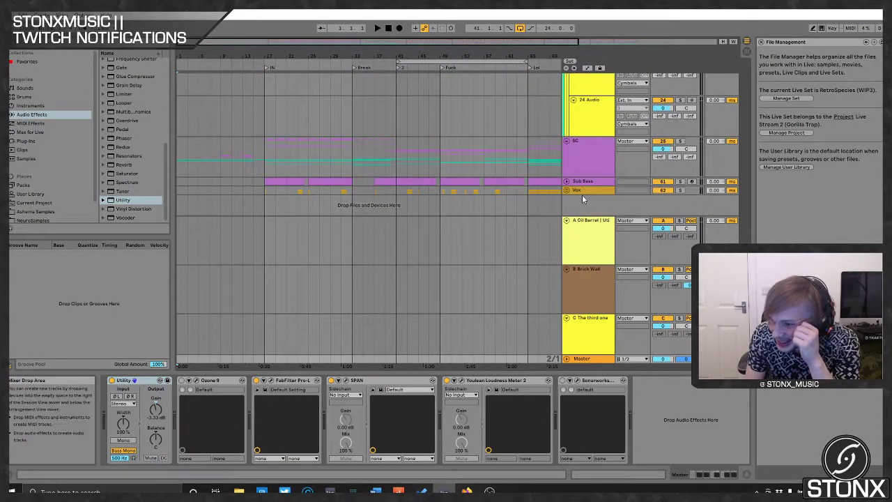
{"action": "left_click", "coordinate": [587, 190]}
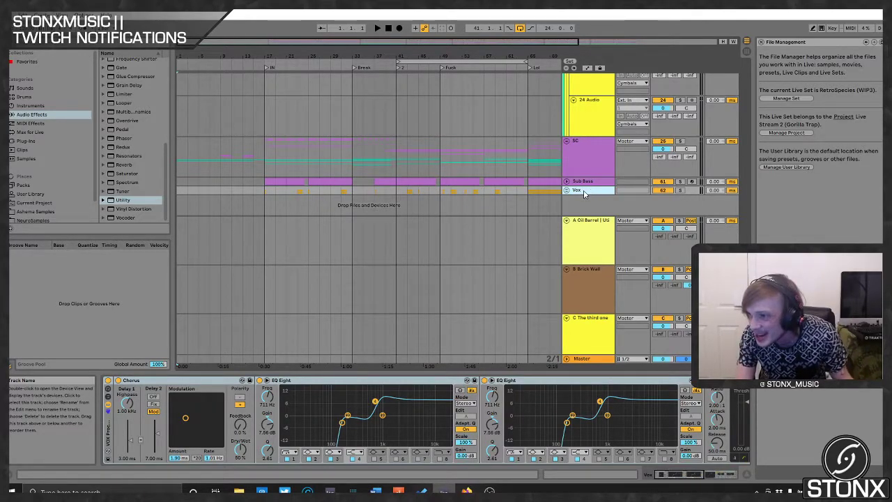
{"action": "scroll", "coordinate": [587, 193], "scroll_direction": "up", "scroll_amount": 6}
{"action": "scroll", "coordinate": [585, 201], "scroll_direction": "up", "scroll_amount": 2}
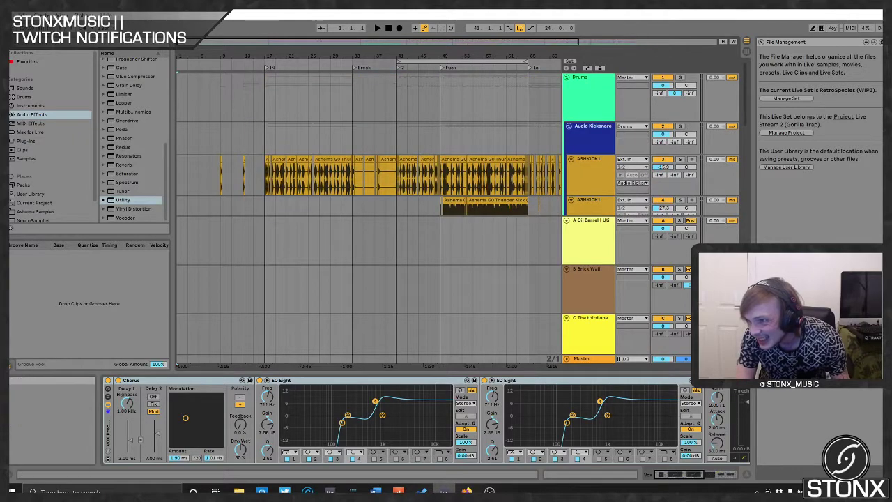
{"action": "scroll", "coordinate": [607, 335], "scroll_direction": "down", "scroll_amount": 2}
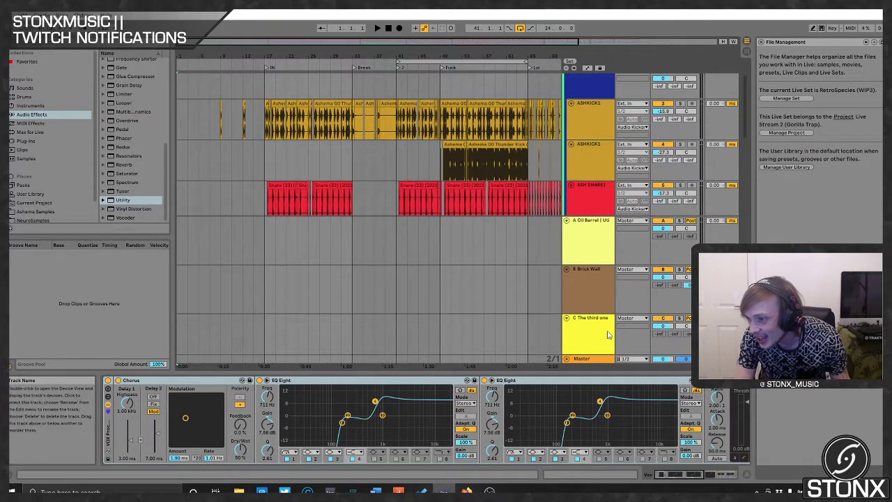
- Display the Master track's device chain and select its SPAN and Utility devices
{"action": "left_click", "coordinate": [586, 362]}
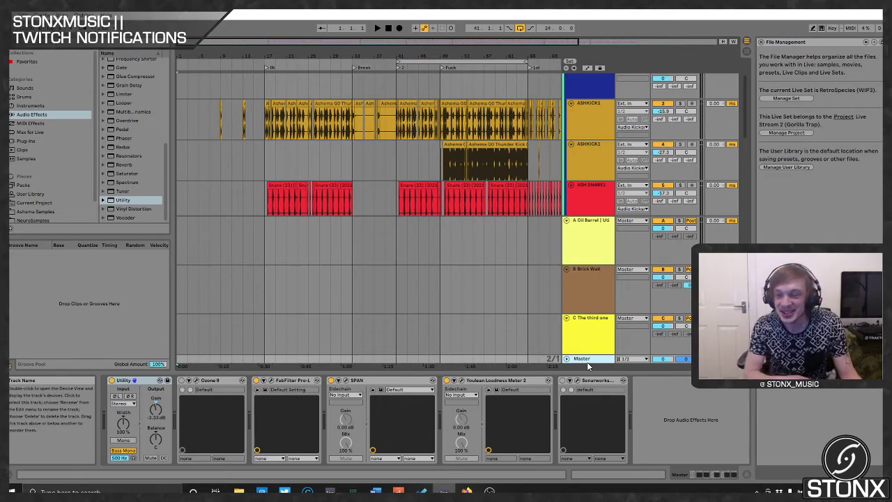
{"action": "left_click", "coordinate": [359, 383]}
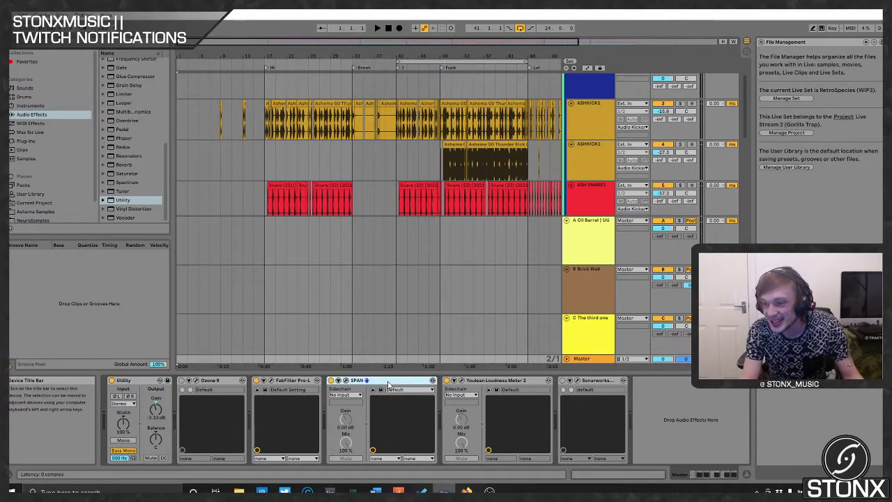
{"action": "left_click", "coordinate": [147, 382]}
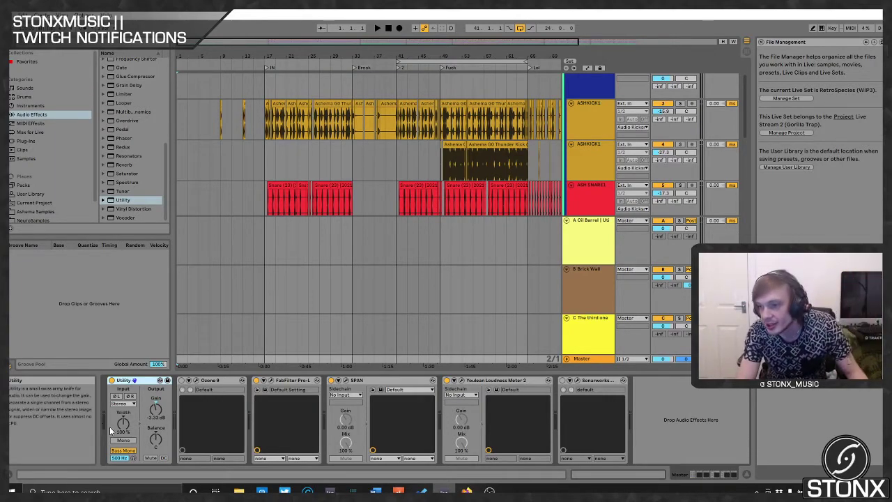
- Open Ozone 9 on the Master and examine its Dynamics and Exciter modules
{"action": "left_click", "coordinate": [197, 380]}
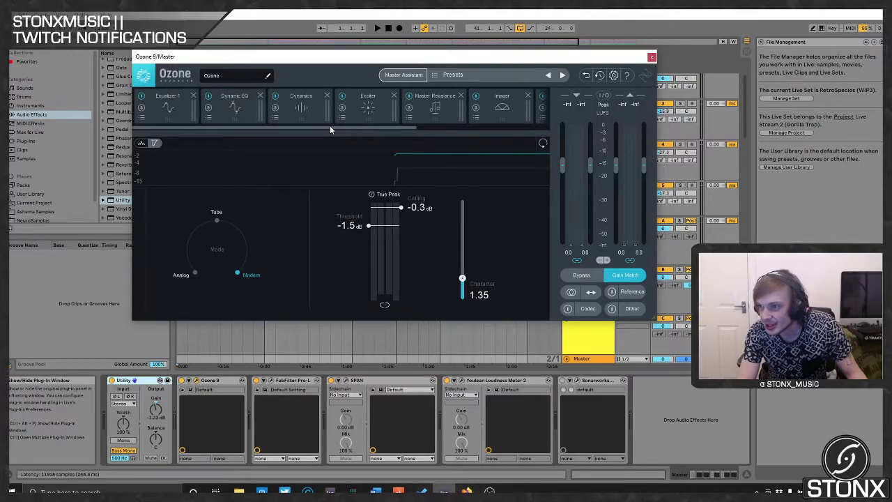
{"action": "left_click_drag", "start_coordinate": [329, 126], "coordinate": [291, 120]}
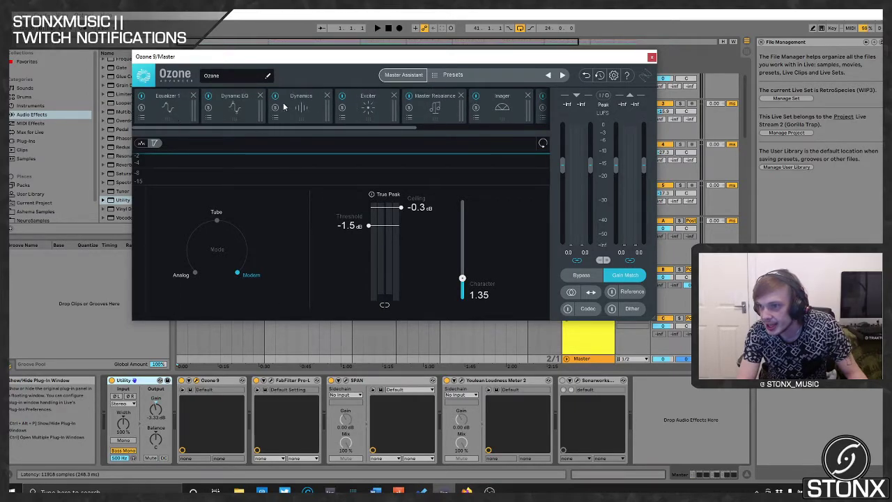
{"action": "left_click", "coordinate": [305, 110]}
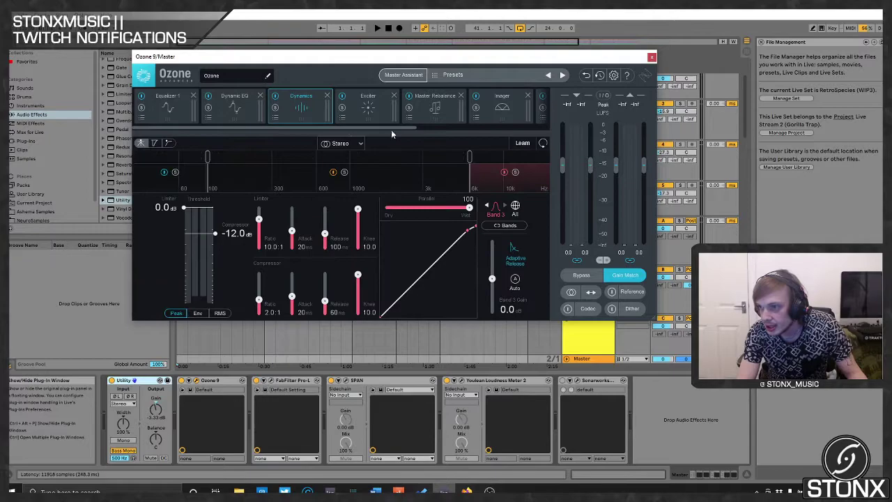
{"action": "left_click", "coordinate": [369, 109]}
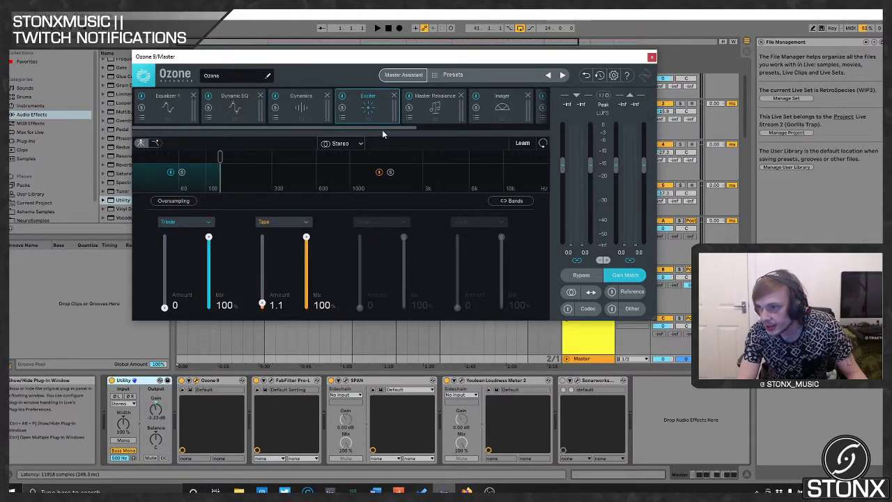
- Examine Ozone 9's Master Rebalance, Imager, Maximizer and Vintage Limiter modules
{"action": "left_click_drag", "start_coordinate": [394, 128], "coordinate": [532, 126]}
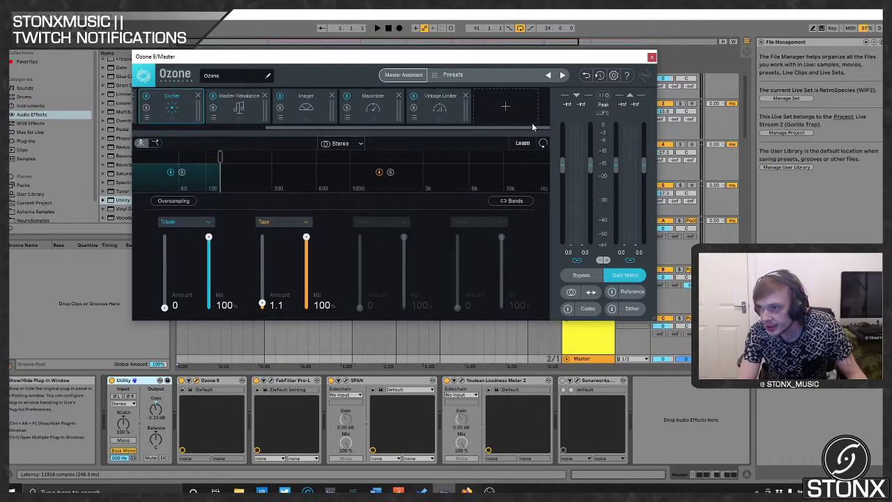
{"action": "left_click", "coordinate": [240, 104]}
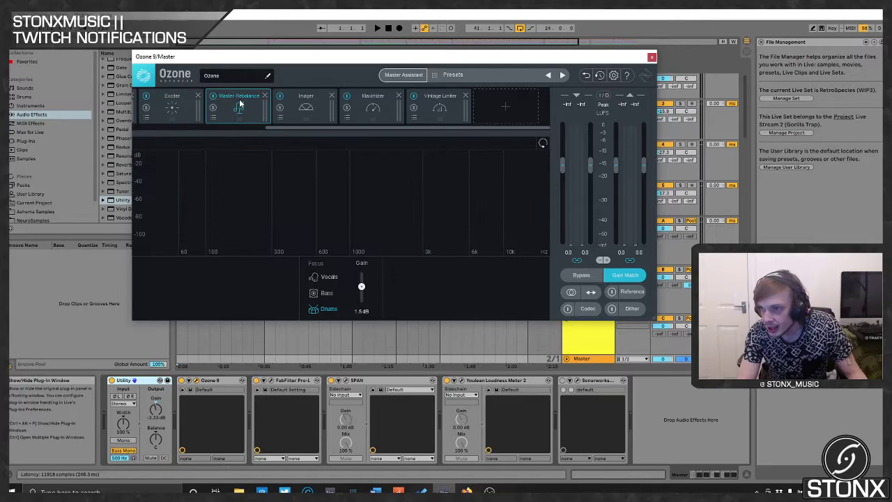
{"action": "left_click", "coordinate": [313, 108]}
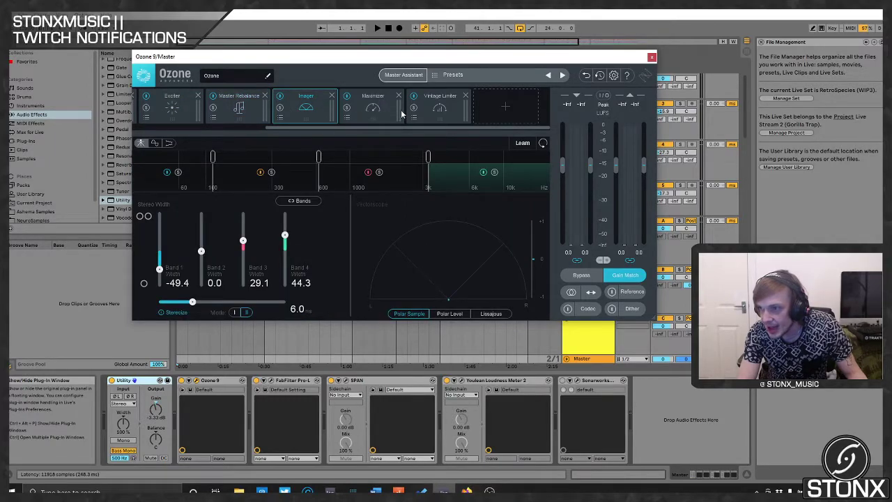
{"action": "left_click", "coordinate": [395, 110]}
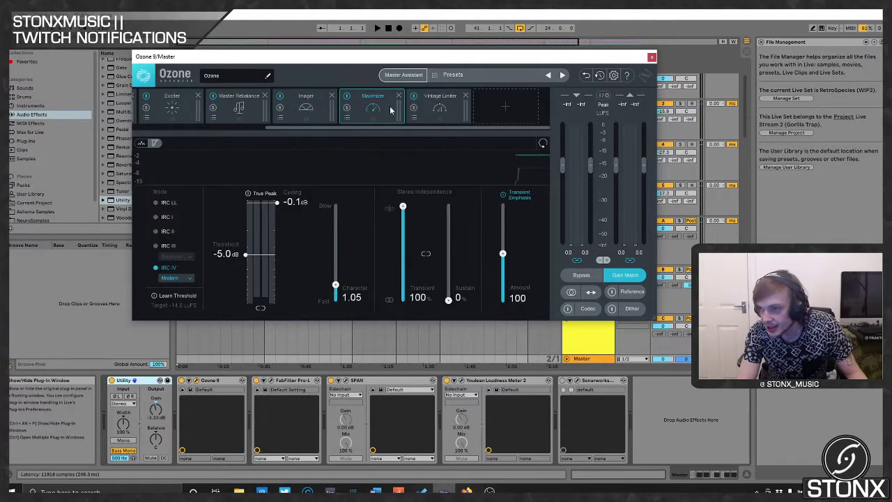
{"action": "left_click", "coordinate": [441, 110]}
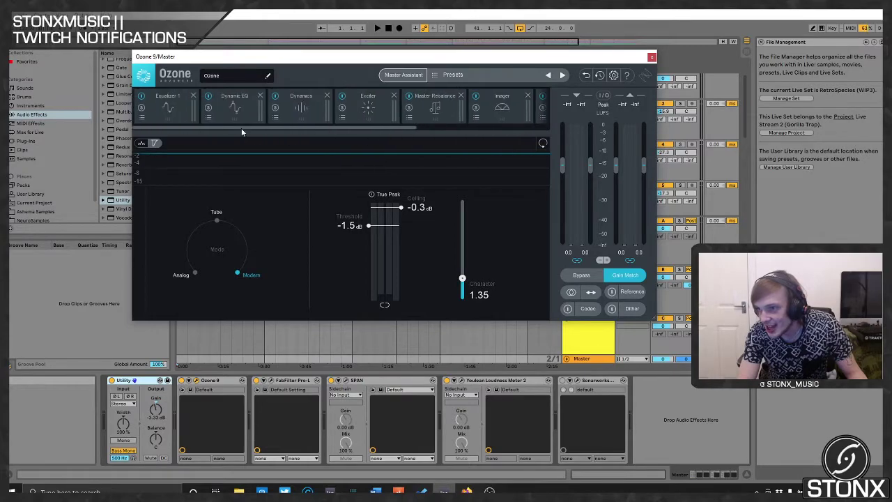
- Return to the start of Ozone 9's module chain, close its window and select SPAN on the Master
{"action": "left_click_drag", "start_coordinate": [416, 125], "coordinate": [299, 126]}
{"action": "left_click", "coordinate": [651, 56]}
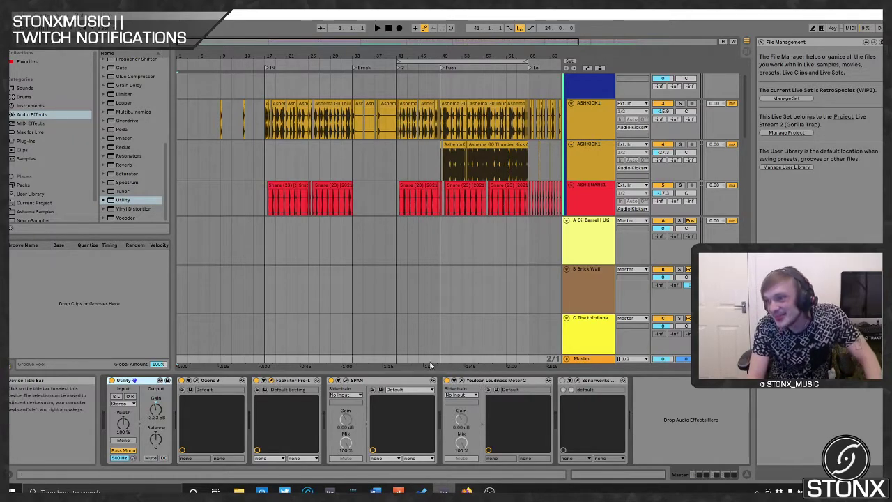
{"action": "left_click", "coordinate": [408, 381]}
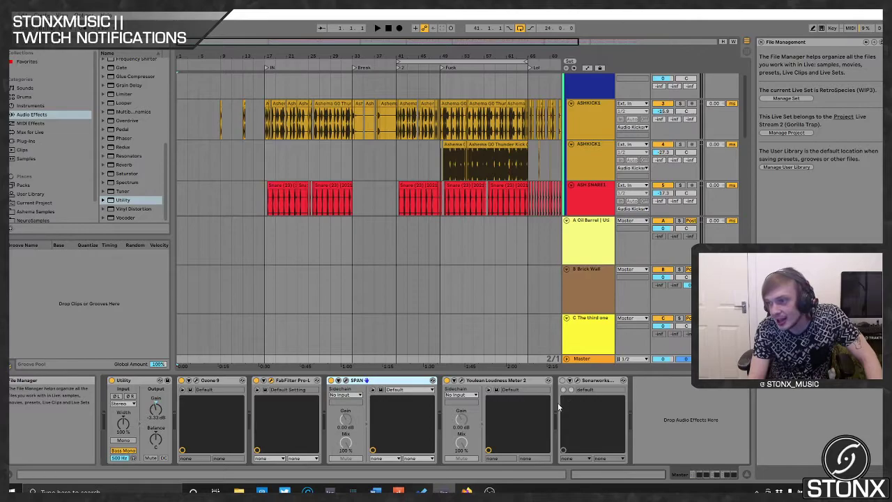
- Look down through the drum tracks to the SC group and display its device chain
{"action": "scroll", "coordinate": [488, 360], "scroll_direction": "down", "scroll_amount": 2}
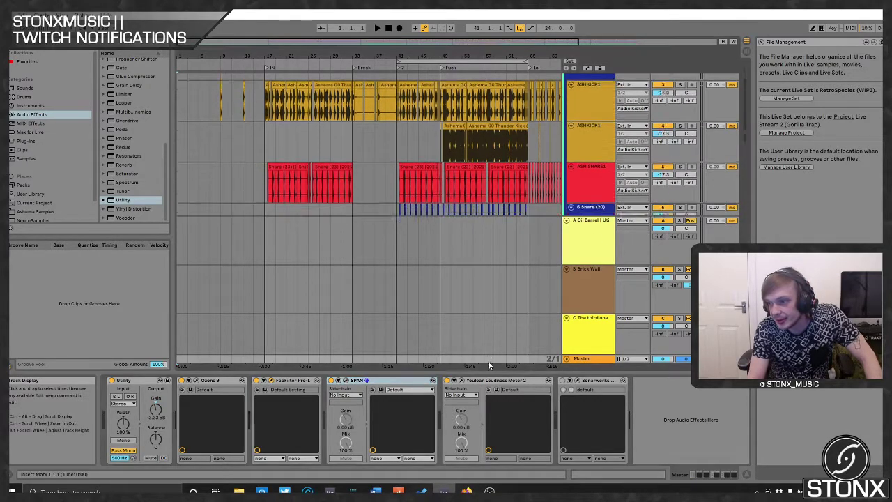
{"action": "scroll", "coordinate": [458, 239], "scroll_direction": "down", "scroll_amount": 3}
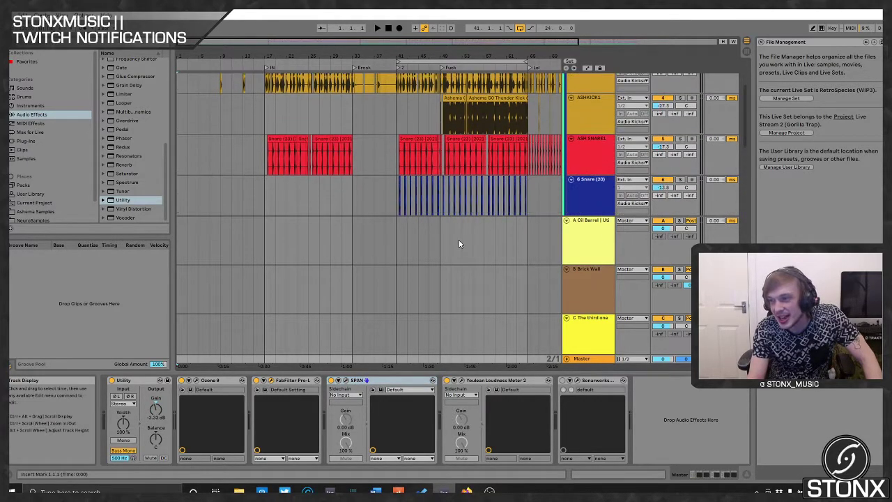
{"action": "scroll", "coordinate": [314, 202], "scroll_direction": "down", "scroll_amount": 8}
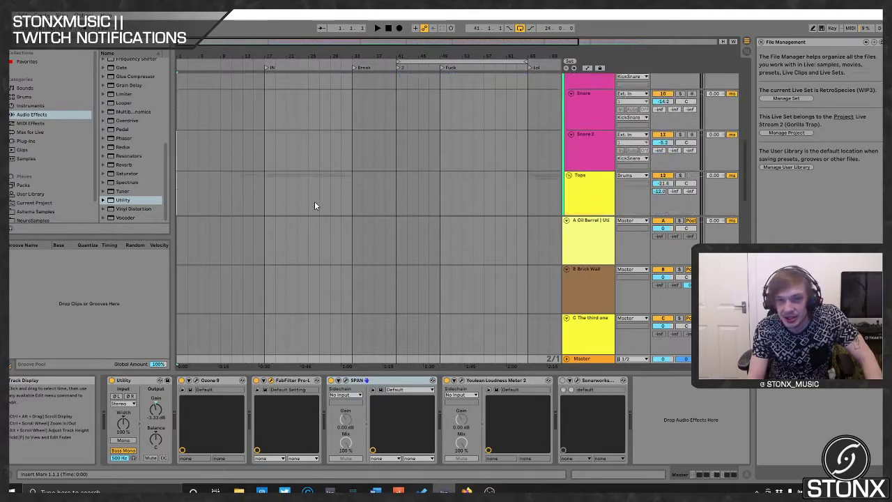
{"action": "scroll", "coordinate": [314, 204], "scroll_direction": "down", "scroll_amount": 3}
{"action": "left_click", "coordinate": [577, 163]}
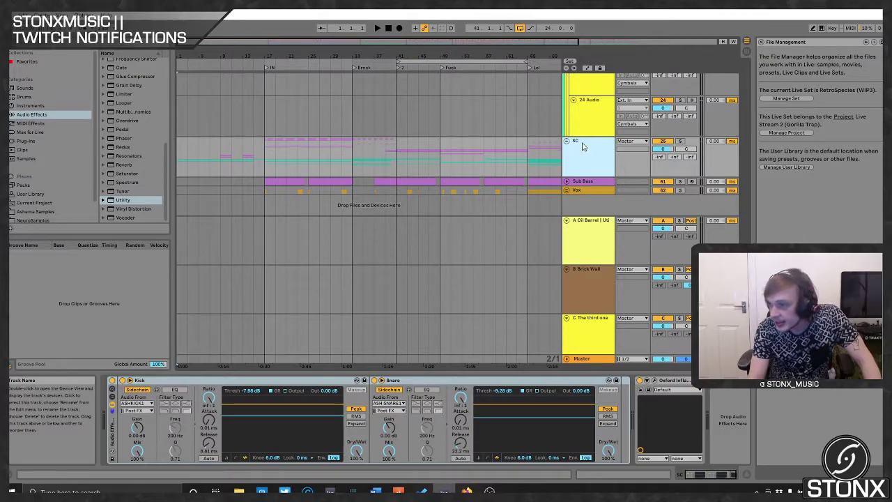
- Display the first ASHKICK1 track's devices and fold the A Oil Barrel return track
{"action": "scroll", "coordinate": [578, 146], "scroll_direction": "up", "scroll_amount": 10}
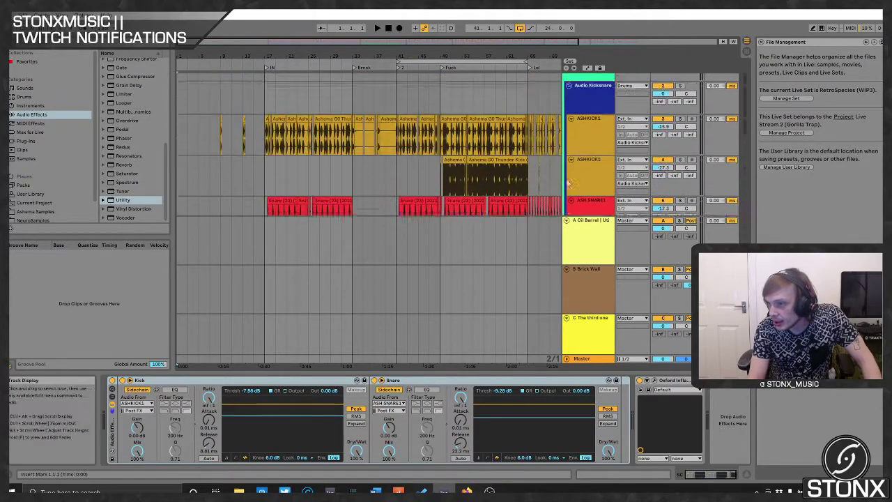
{"action": "scroll", "coordinate": [578, 139], "scroll_direction": "up", "scroll_amount": 2}
{"action": "left_click", "coordinate": [603, 83]}
{"action": "left_click", "coordinate": [592, 165]}
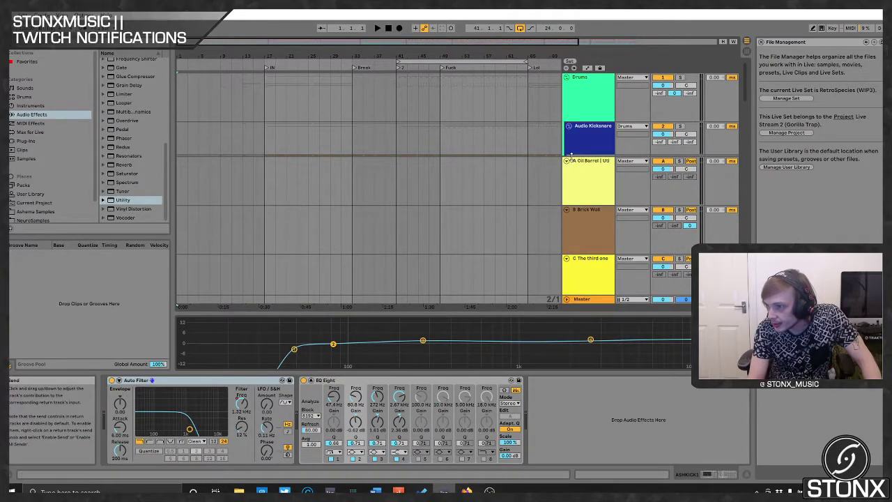
{"action": "left_click", "coordinate": [571, 159]}
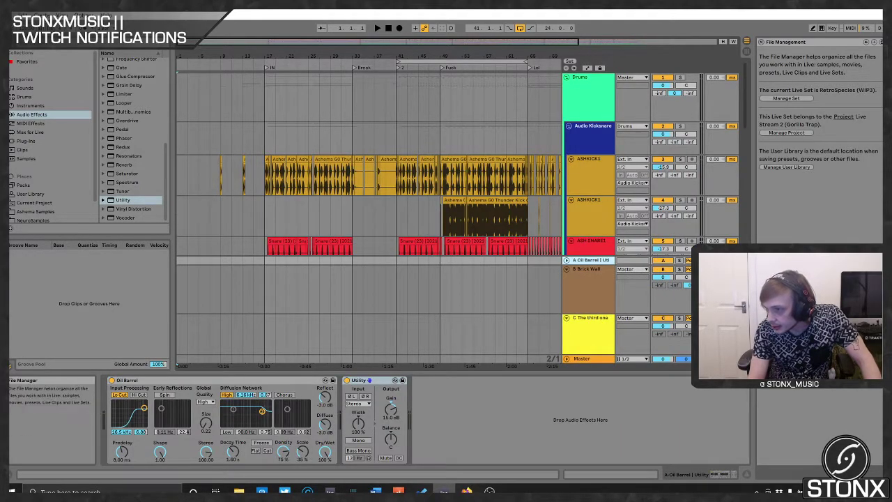
- Solo the Drums group and play the loop from bar 41 to bar 65
{"action": "left_click", "coordinate": [597, 101]}
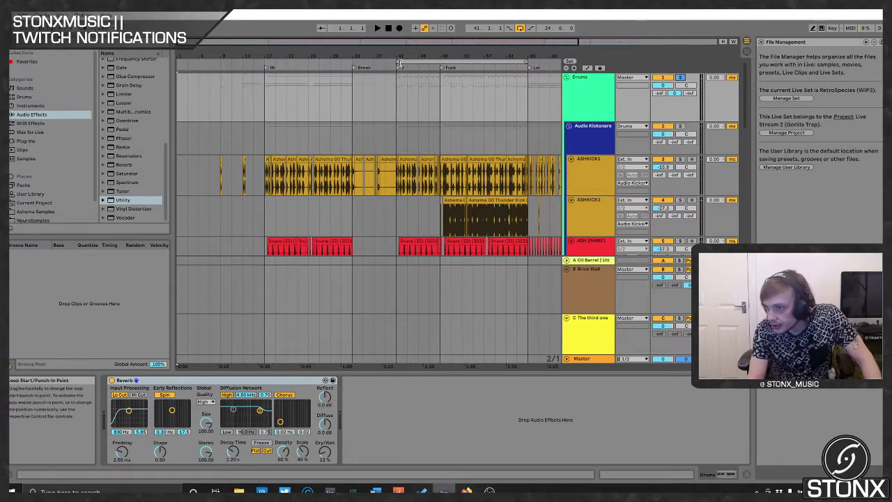
{"action": "left_click", "coordinate": [466, 60]}
{"action": "key", "text": "space"}
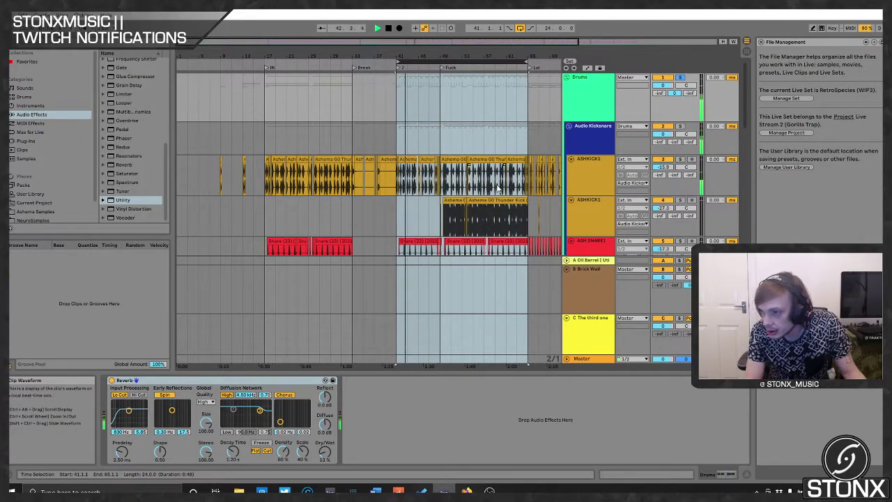
- Examine the kick, snare, hats and cymbal tracks inside the Drums group while the loop plays
{"action": "scroll", "coordinate": [414, 208], "scroll_direction": "down", "scroll_amount": 10}
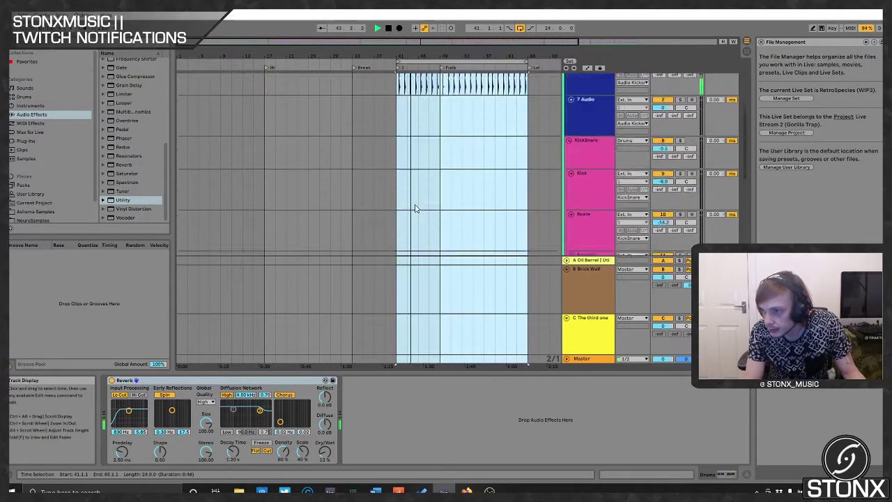
{"action": "scroll", "coordinate": [415, 207], "scroll_direction": "down", "scroll_amount": 5}
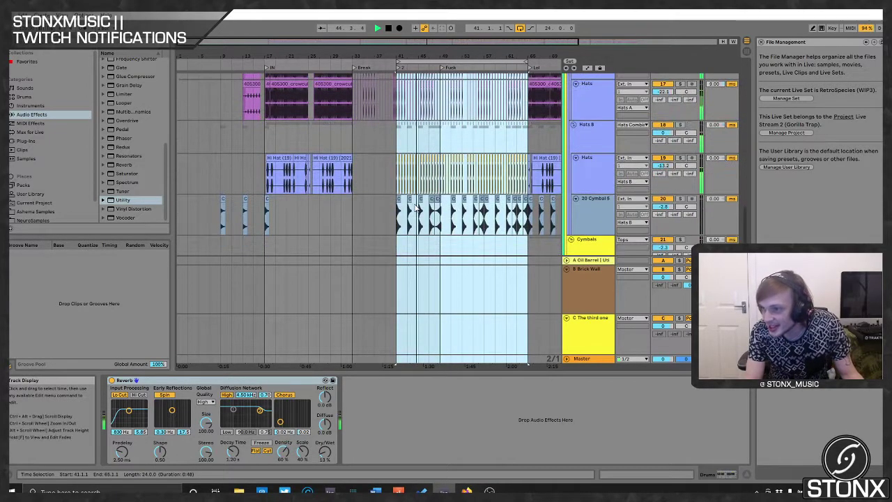
{"action": "scroll", "coordinate": [465, 195], "scroll_direction": "up", "scroll_amount": 3}
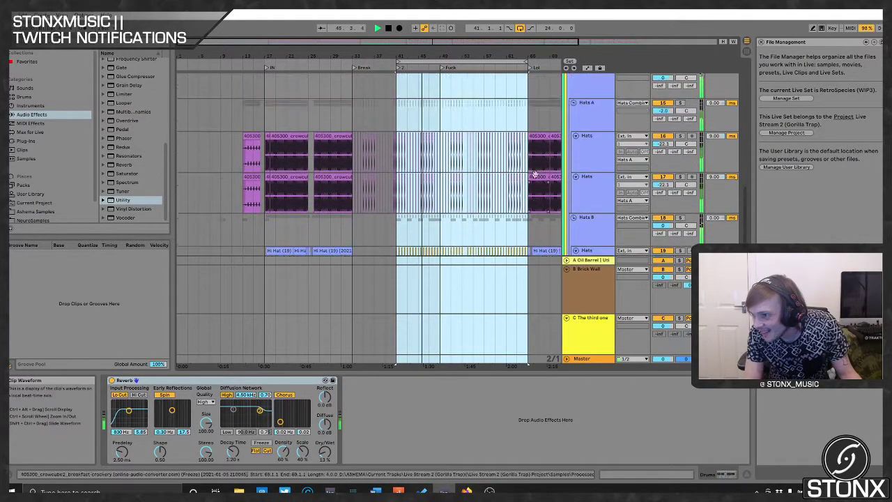
{"action": "scroll", "coordinate": [534, 175], "scroll_direction": "up", "scroll_amount": 1}
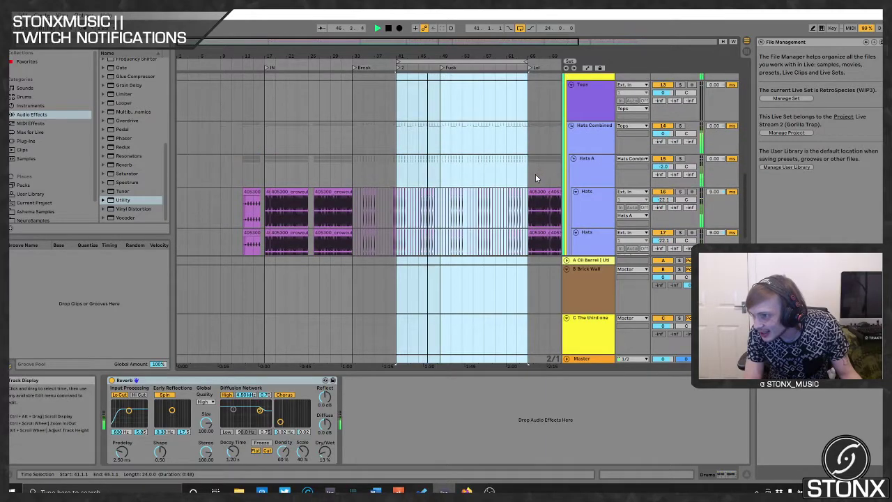
{"action": "scroll", "coordinate": [487, 187], "scroll_direction": "up", "scroll_amount": 5}
{"action": "scroll", "coordinate": [487, 186], "scroll_direction": "down", "scroll_amount": 4}
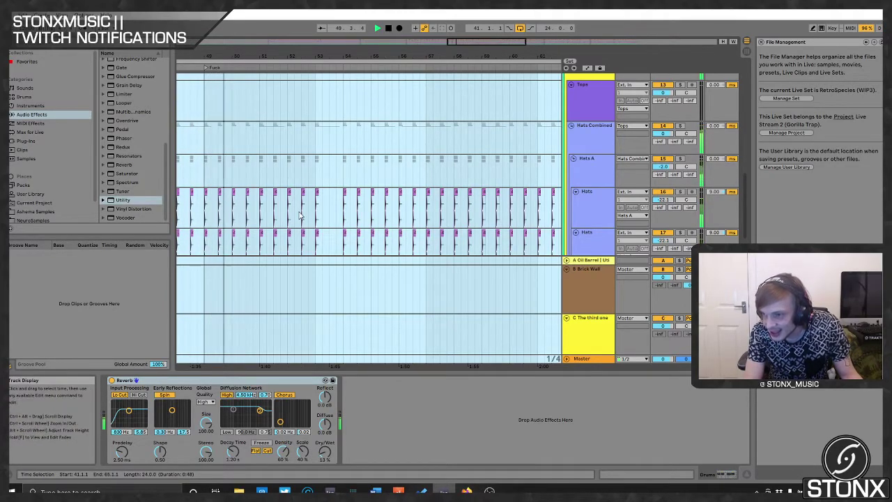
{"action": "scroll", "coordinate": [629, 145], "scroll_direction": "up", "scroll_amount": 8}
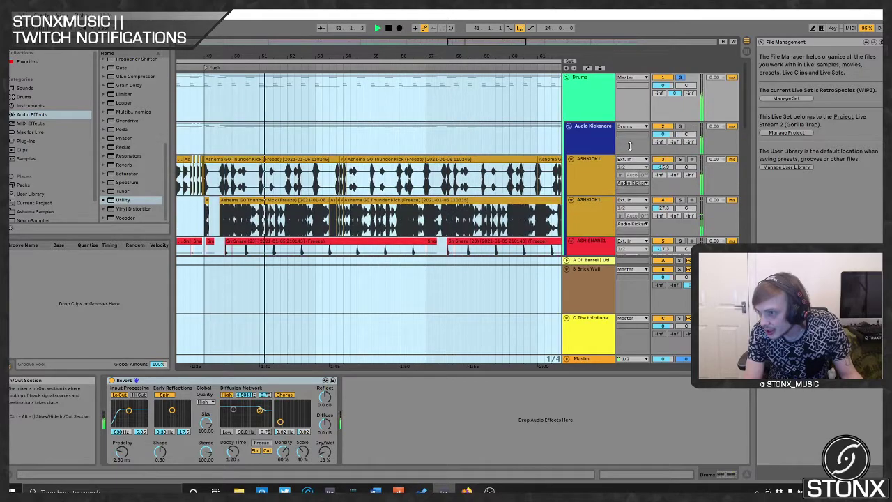
- Solo the first ASHKICK1 track and audition its Thunder Kick clip starting at bar 49
{"action": "left_click", "coordinate": [680, 159]}
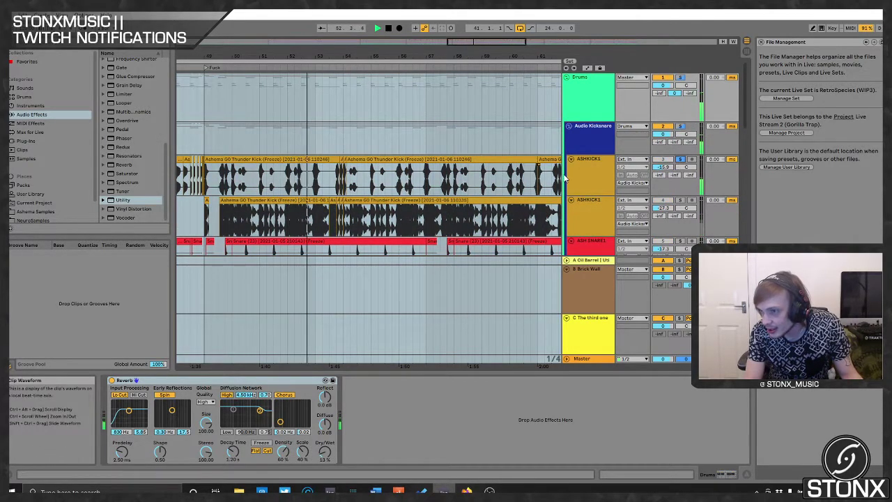
{"action": "key", "text": "space"}
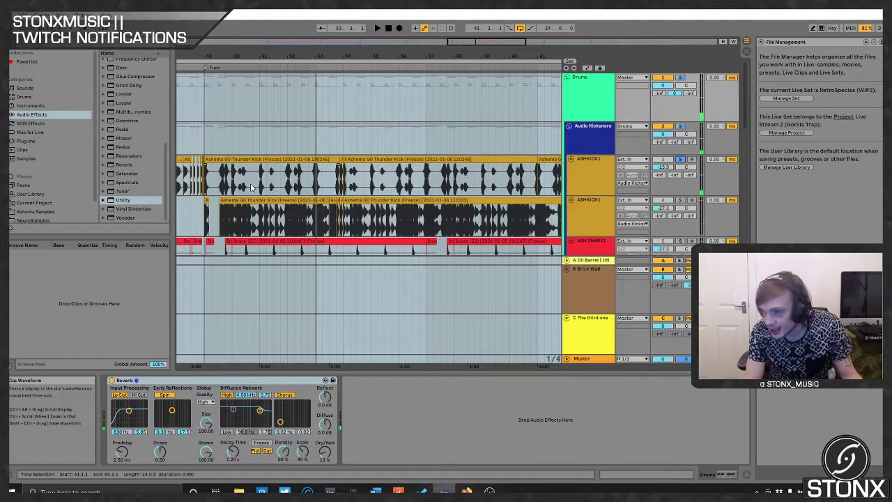
{"action": "key", "text": "ctrl+z"}
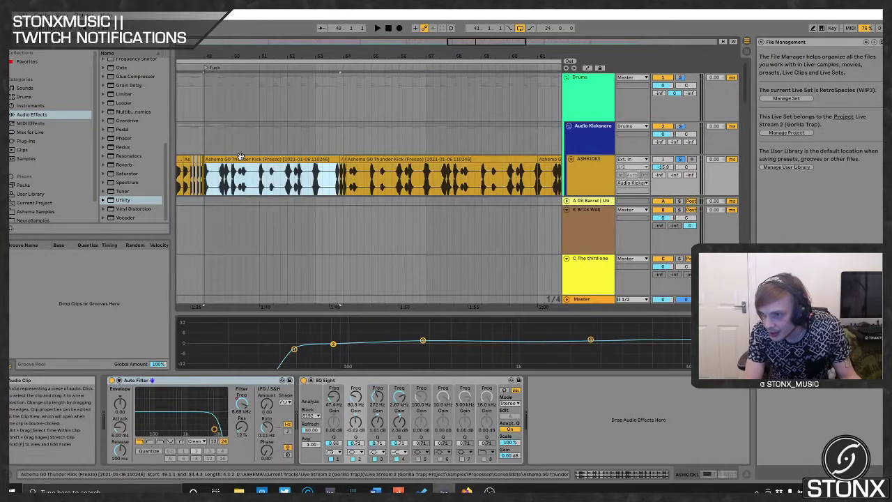
{"action": "key", "text": "space"}
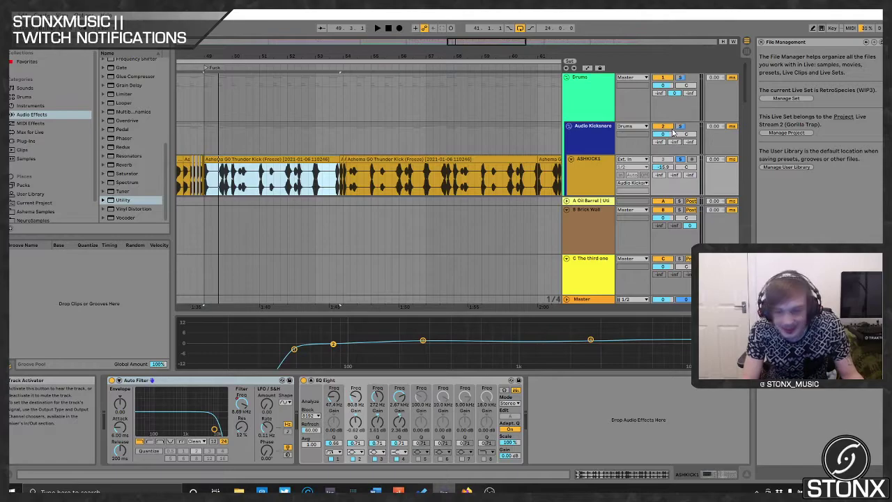
{"action": "key", "text": "space"}
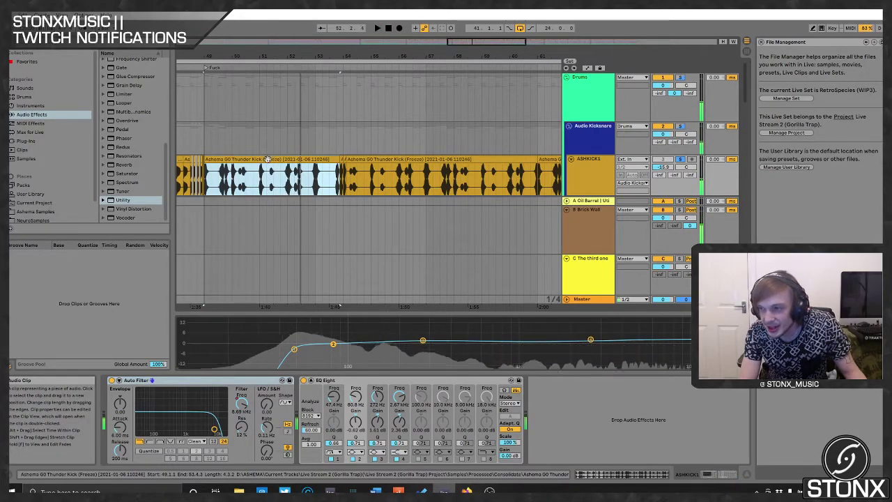
{"action": "key", "text": "space"}
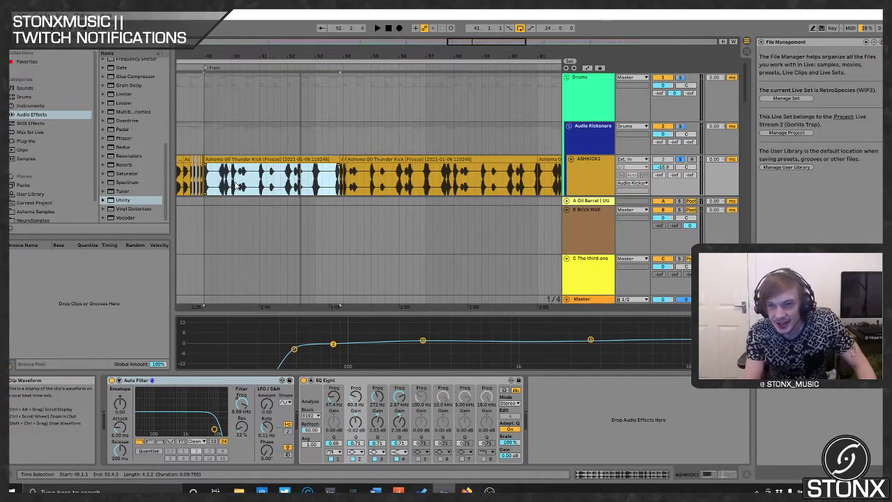
- Audition the second ASHKICK1 track soloed from bar 49, and again together with the first ASHKICK1 track
{"action": "scroll", "coordinate": [392, 186], "scroll_direction": "down", "scroll_amount": 6}
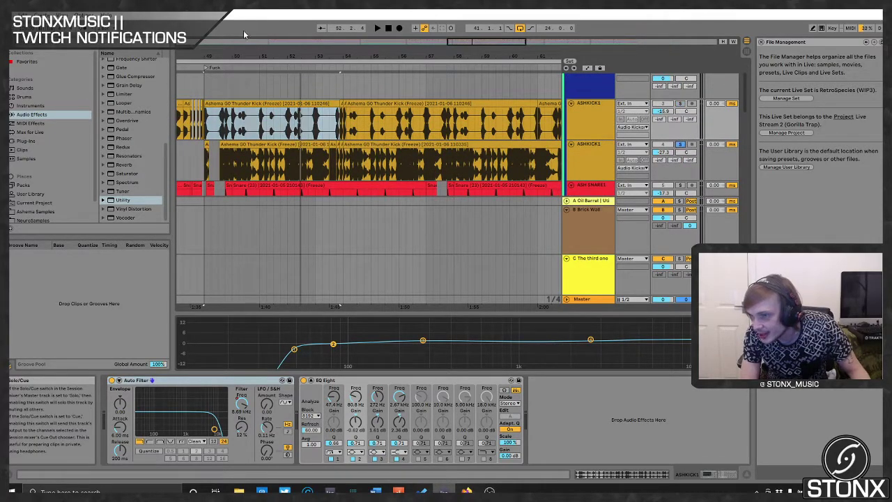
{"action": "left_click", "coordinate": [204, 66]}
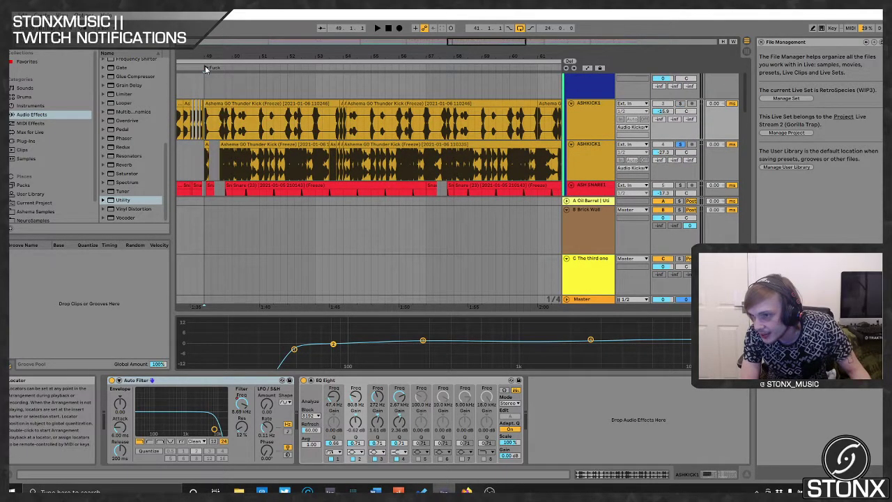
{"action": "left_click", "coordinate": [577, 158]}
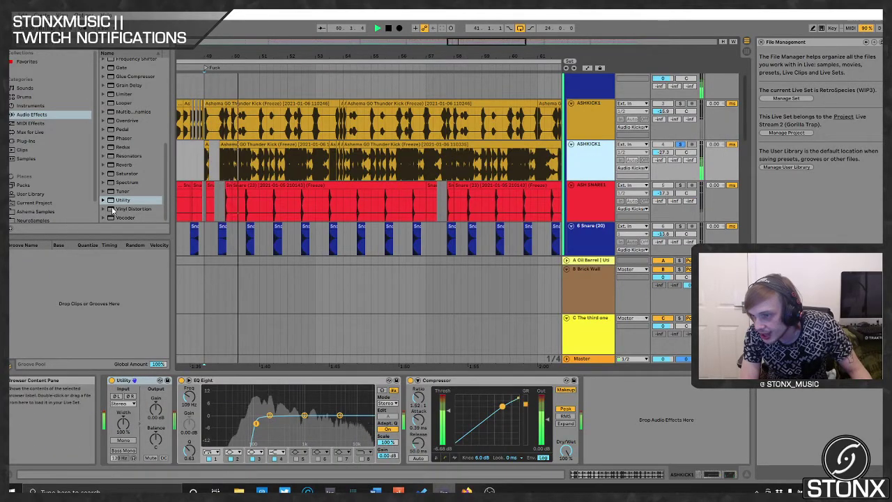
{"action": "left_click", "coordinate": [681, 104]}
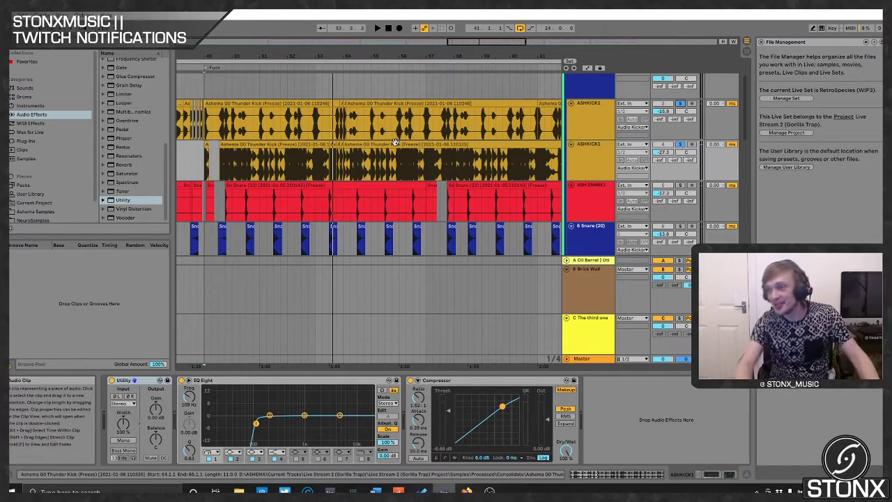
{"action": "key", "text": "space"}
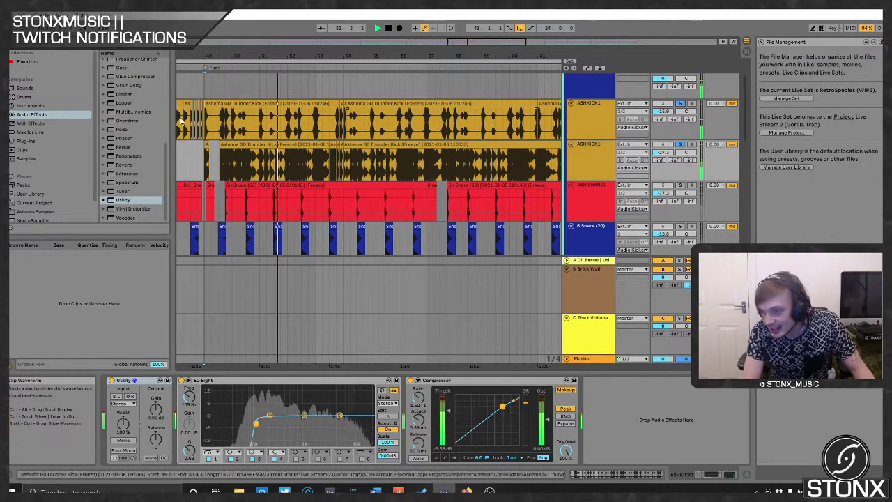
- Solo the ASH SNARE1 track and set the loop to 16 bars starting at bar 17
{"action": "left_click", "coordinate": [681, 186]}
{"action": "scroll", "coordinate": [416, 213], "scroll_direction": "down", "scroll_amount": 1}
{"action": "scroll", "coordinate": [275, 210], "scroll_direction": "down", "scroll_amount": 5}
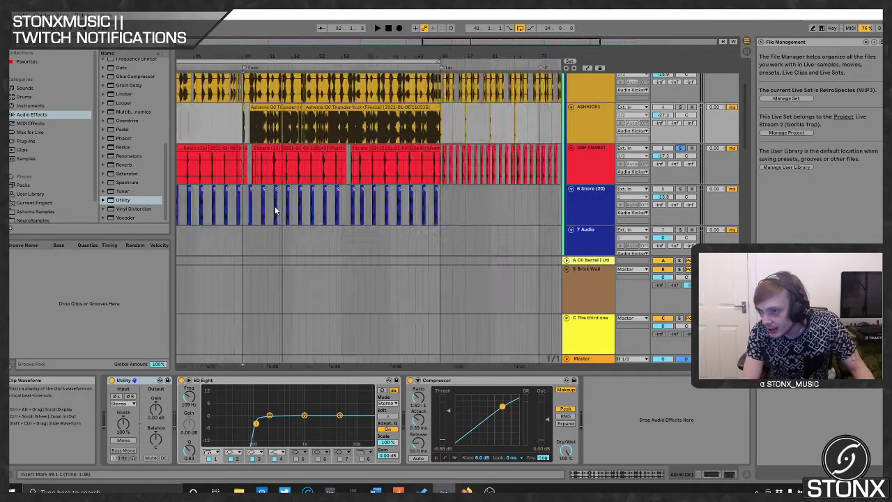
{"action": "left_click", "coordinate": [388, 67]}
{"action": "key", "text": "Left"}
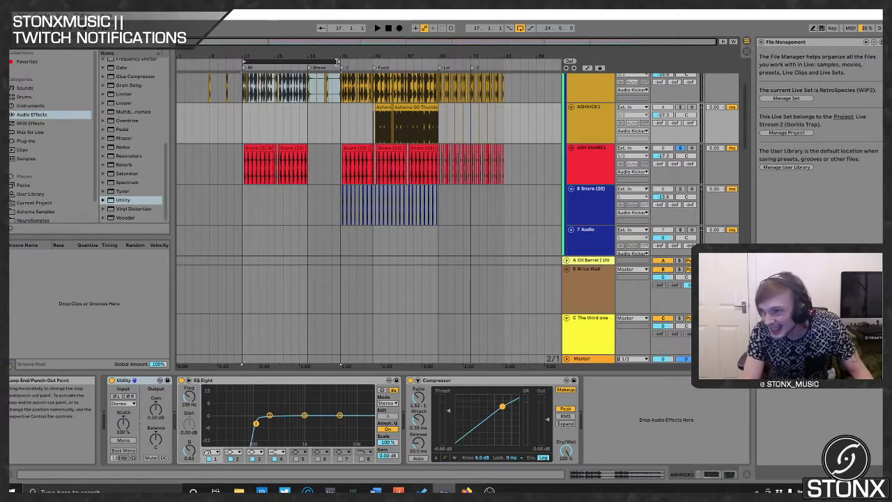
{"action": "left_click_drag", "start_coordinate": [341, 63], "coordinate": [301, 63]}
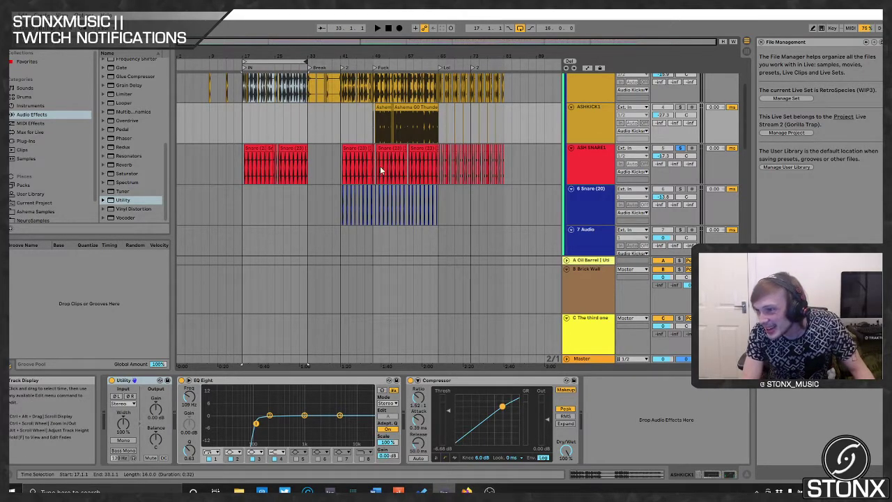
- Audition the soloed snare over the loop from bar 17, unsolo it and play the whole Drums group
{"action": "left_click", "coordinate": [273, 62]}
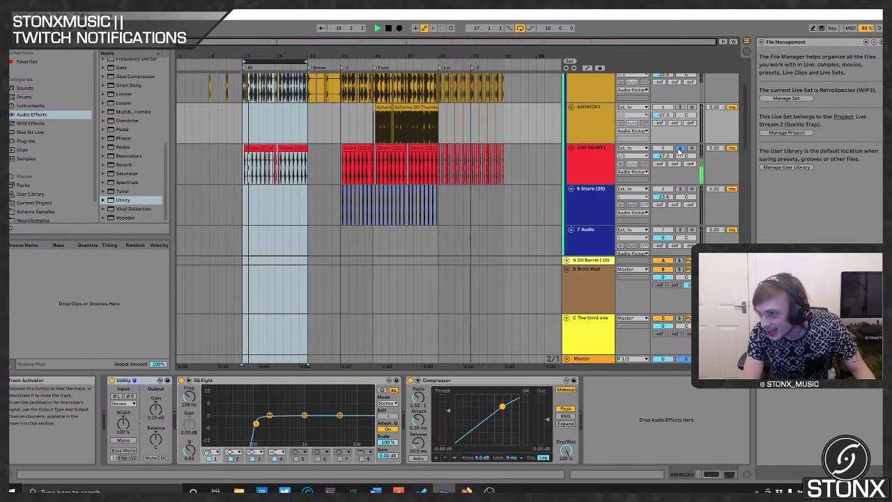
{"action": "left_click", "coordinate": [679, 148]}
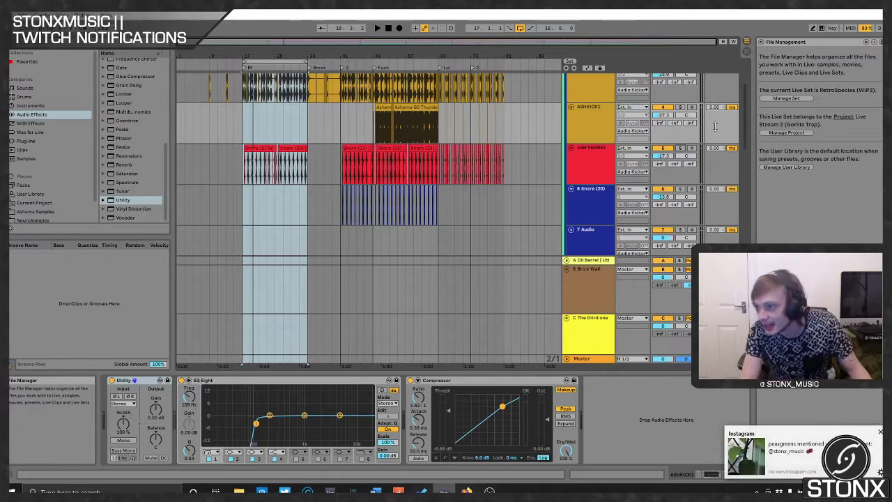
{"action": "scroll", "coordinate": [724, 104], "scroll_direction": "up", "scroll_amount": 3}
{"action": "key", "text": "space"}
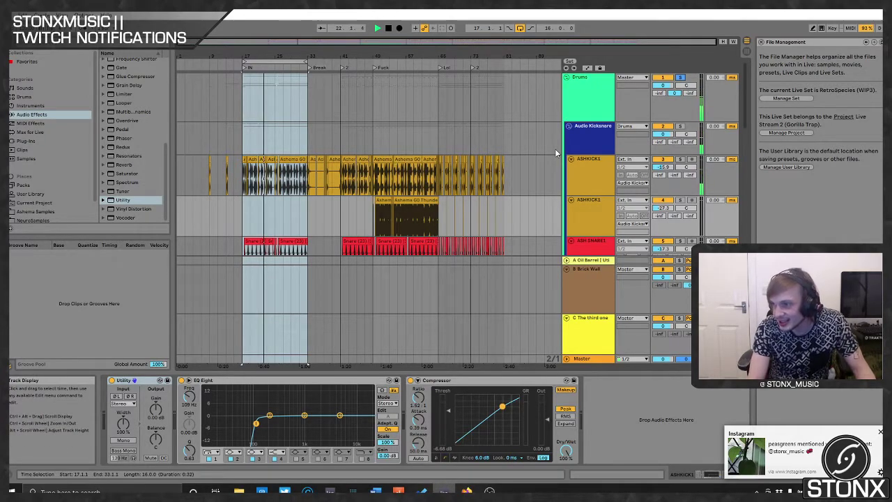
- Display the first ASHKICK1 track's devices and replay the loop from bar 17 while viewing the snare tracks
{"action": "left_click", "coordinate": [596, 182]}
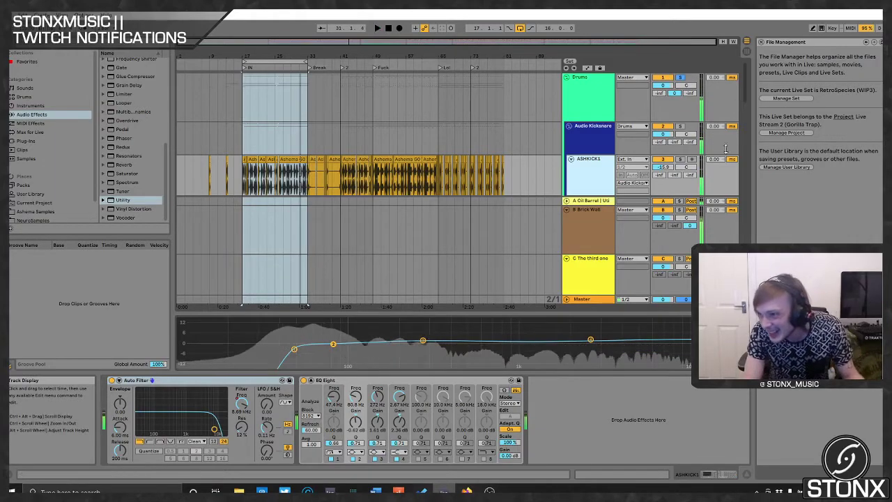
{"action": "key", "text": "space"}
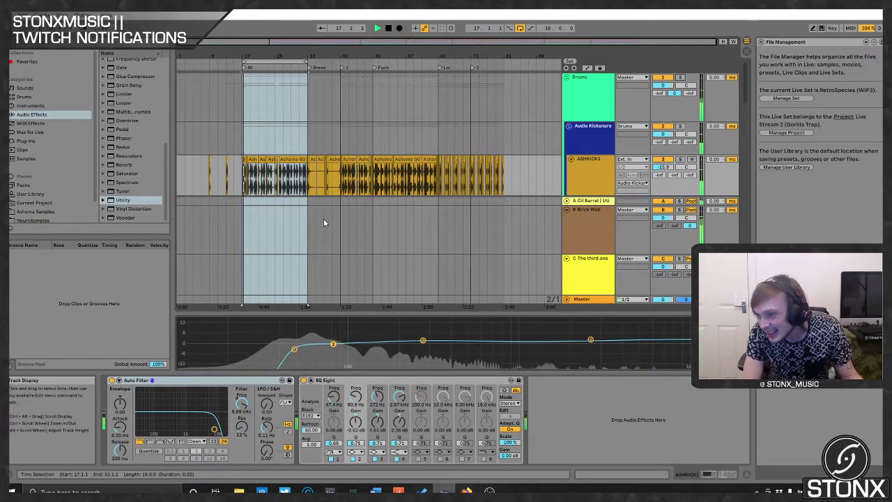
{"action": "scroll", "coordinate": [323, 223], "scroll_direction": "down", "scroll_amount": 5}
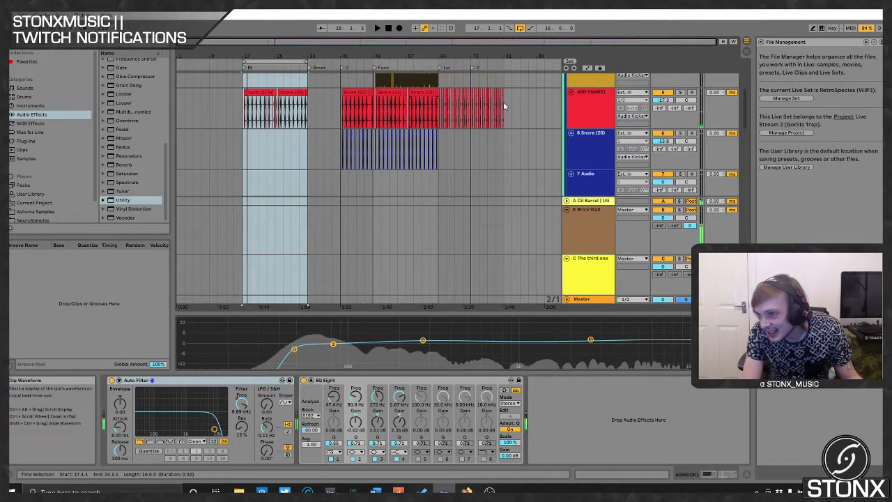
- Move the 16-bar loop to start at bar 41 and display the devices of the 6 Snare (20) track
{"action": "scroll", "coordinate": [283, 145], "scroll_direction": "up", "scroll_amount": 5}
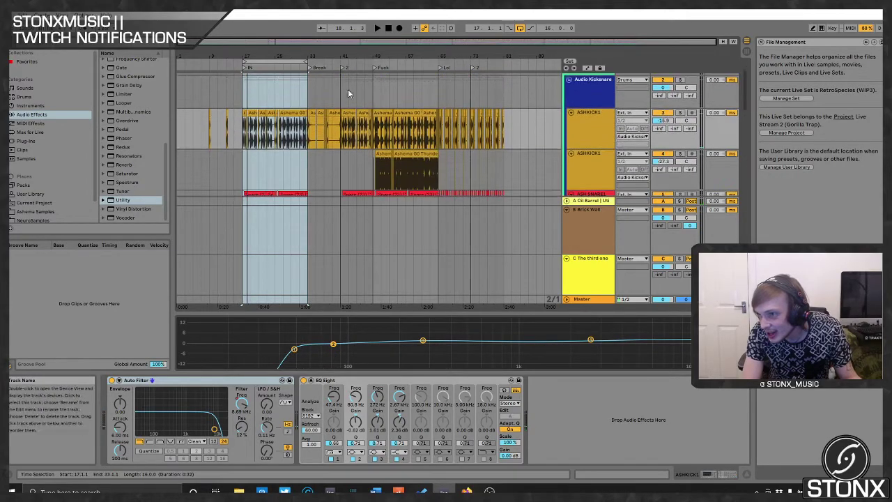
{"action": "left_click_drag", "start_coordinate": [290, 63], "coordinate": [389, 64]}
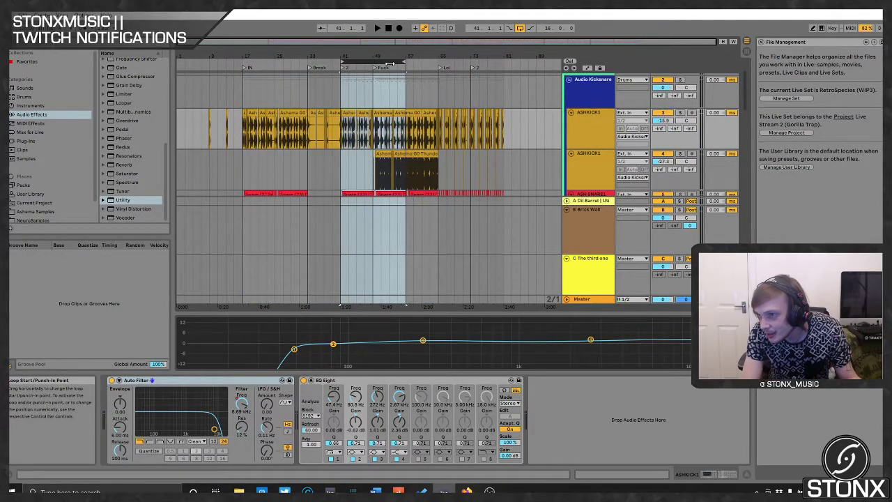
{"action": "scroll", "coordinate": [402, 125], "scroll_direction": "down", "scroll_amount": 5}
{"action": "left_click", "coordinate": [590, 157]}
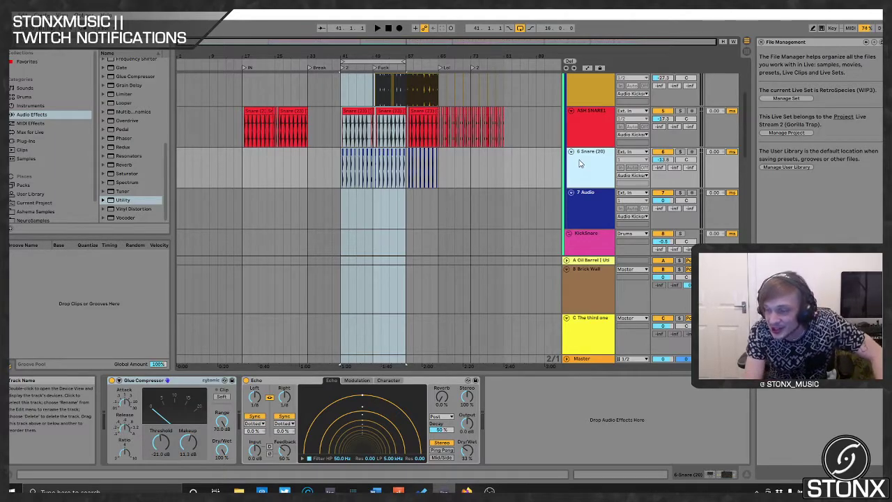
{"action": "left_click", "coordinate": [363, 60]}
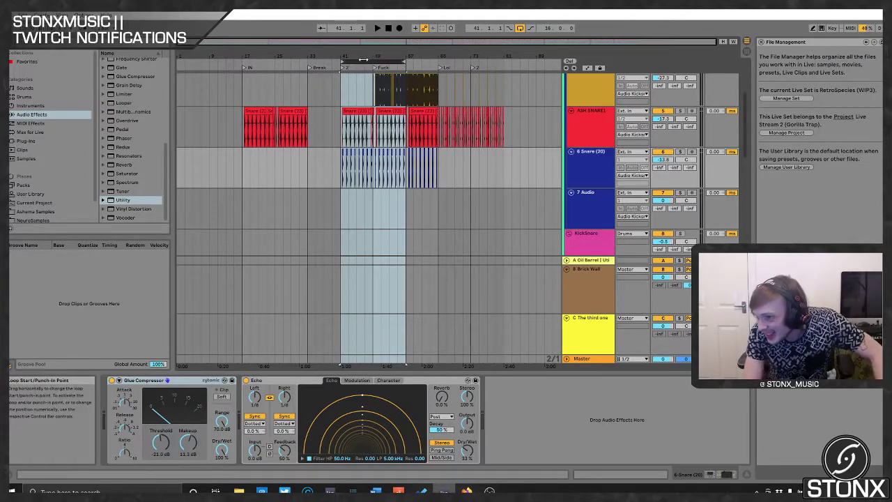
- Solo and audition the ASH SNARE1 track, and move the loop start to 41.3.1, where the snare clips begin
{"action": "left_click", "coordinate": [680, 111]}
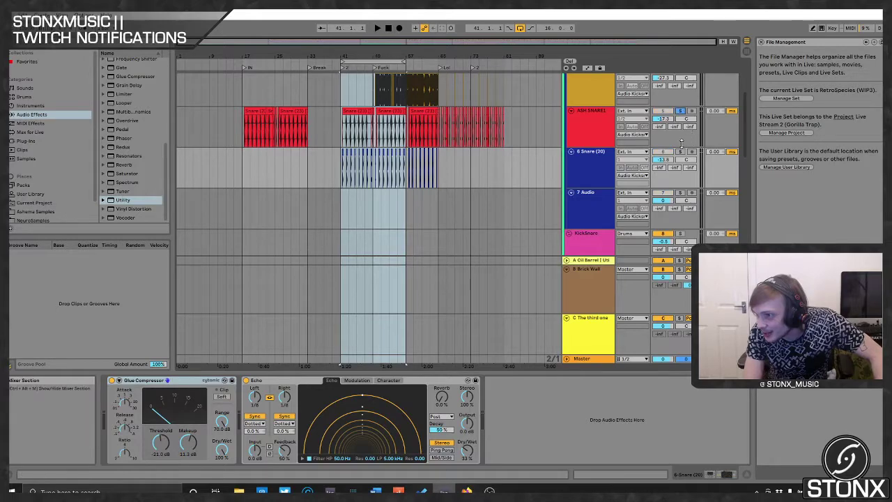
{"action": "key", "text": "space"}
{"action": "scroll", "coordinate": [359, 80], "scroll_direction": "up", "scroll_amount": 5}
{"action": "scroll", "coordinate": [238, 92], "scroll_direction": "down", "scroll_amount": 1}
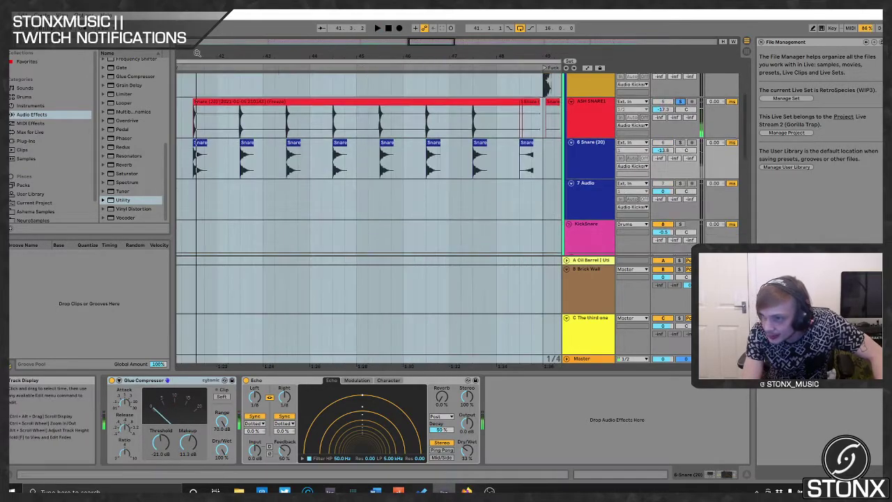
{"action": "scroll", "coordinate": [238, 92], "scroll_direction": "down", "scroll_amount": 3}
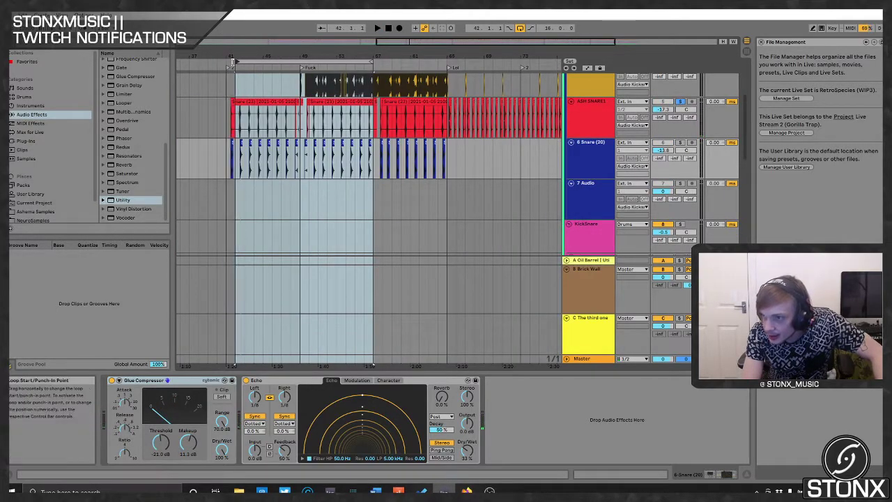
{"action": "key", "text": "space"}
{"action": "scroll", "coordinate": [226, 64], "scroll_direction": "up", "scroll_amount": 4}
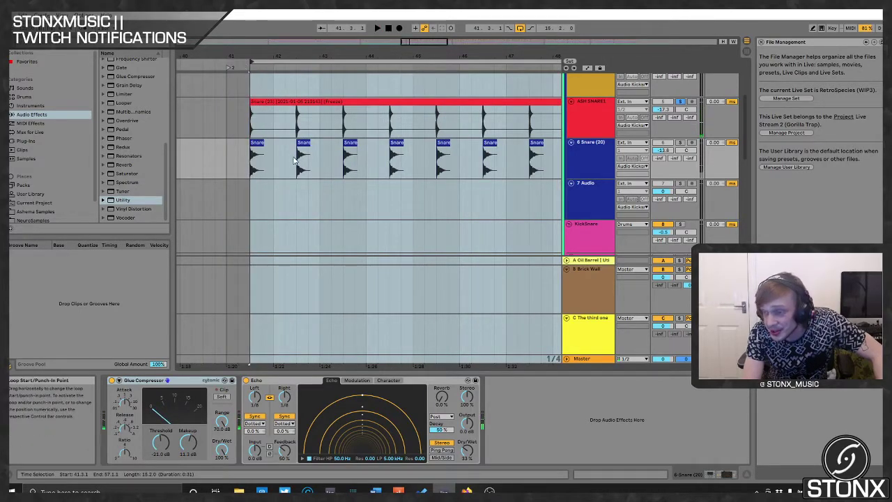
- Solo the 6 Snare (20) track as well and audition it layered with ASH SNARE1
{"action": "left_click", "coordinate": [681, 143]}
{"action": "left_click", "coordinate": [378, 29]}
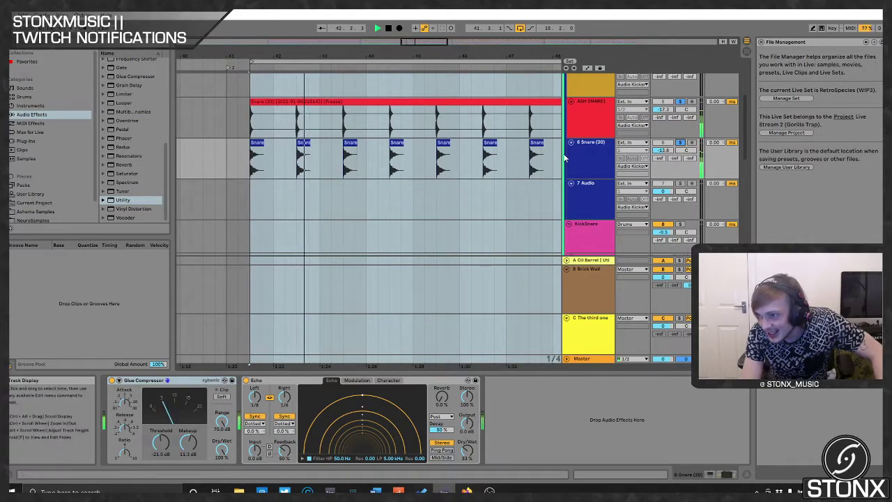
{"action": "left_click", "coordinate": [582, 152]}
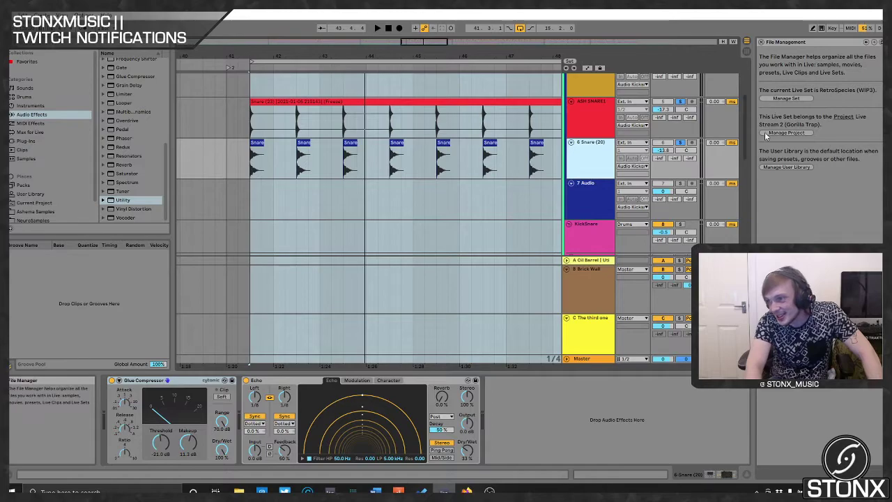
- Play the two soloed snare tracks and add the first ASHKICK1 track to the solo
{"action": "key", "text": "space"}
{"action": "scroll", "coordinate": [674, 162], "scroll_direction": "up", "scroll_amount": 4}
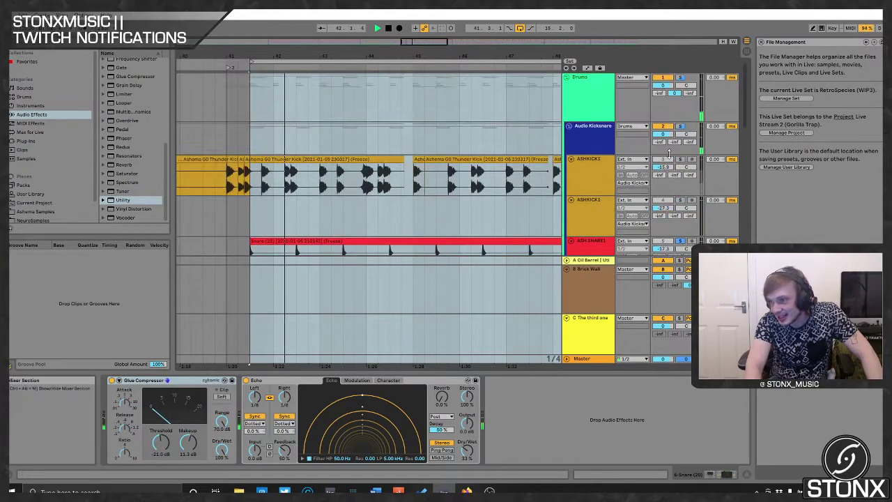
{"action": "left_click", "coordinate": [680, 159]}
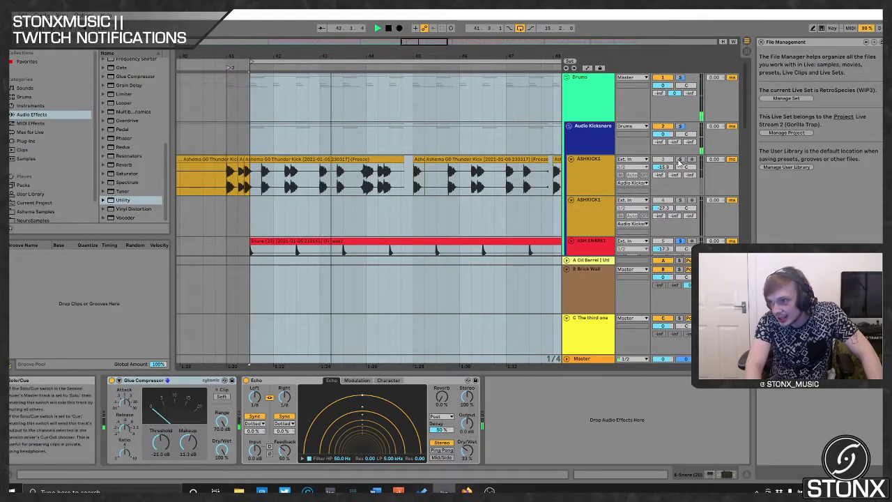
{"action": "scroll", "coordinate": [323, 216], "scroll_direction": "down", "scroll_amount": 4}
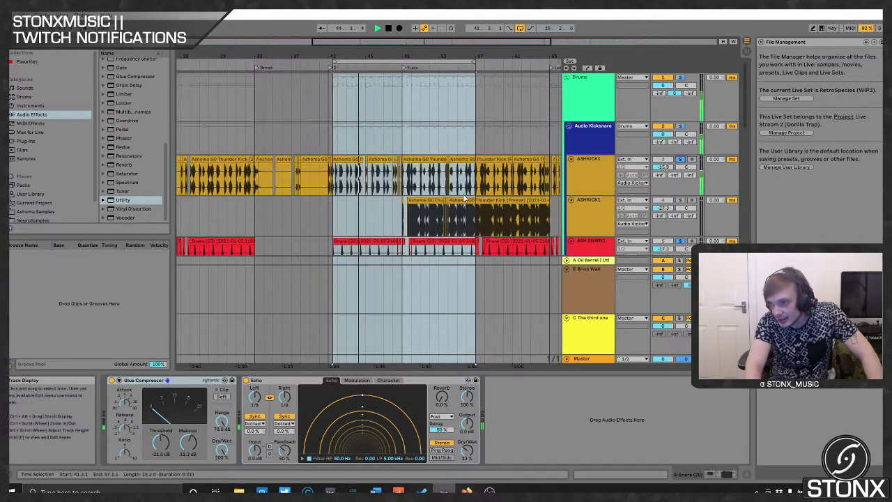
{"action": "scroll", "coordinate": [411, 195], "scroll_direction": "down", "scroll_amount": 15}
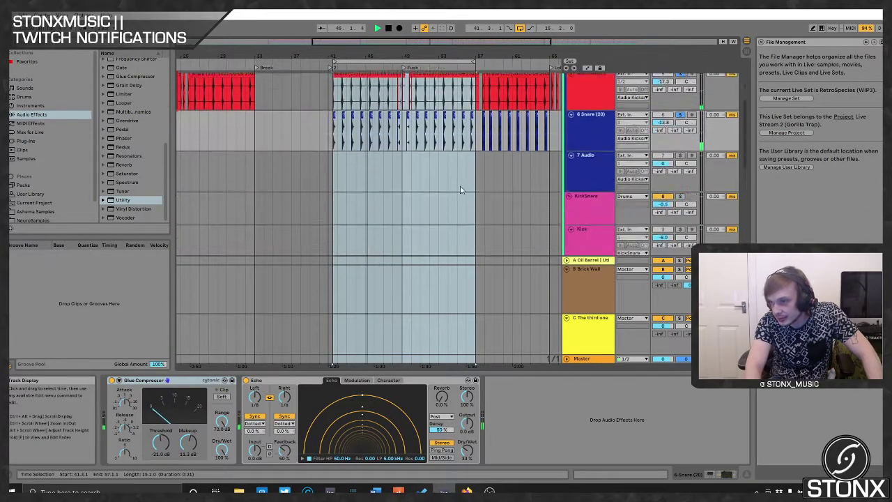
- Play the loop with the Tops and Hats tracks active and extend the loop start back to bar 41 for 16 bars
{"action": "scroll", "coordinate": [412, 201], "scroll_direction": "up", "scroll_amount": 5}
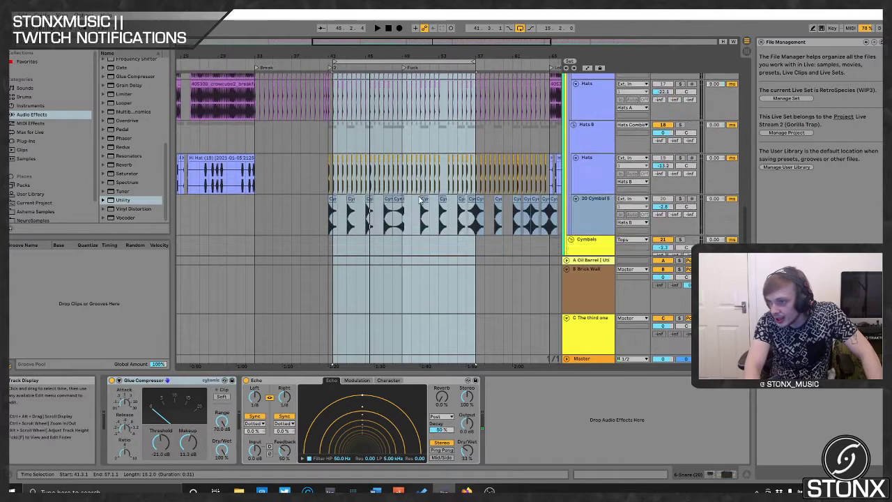
{"action": "scroll", "coordinate": [652, 138], "scroll_direction": "up", "scroll_amount": 3}
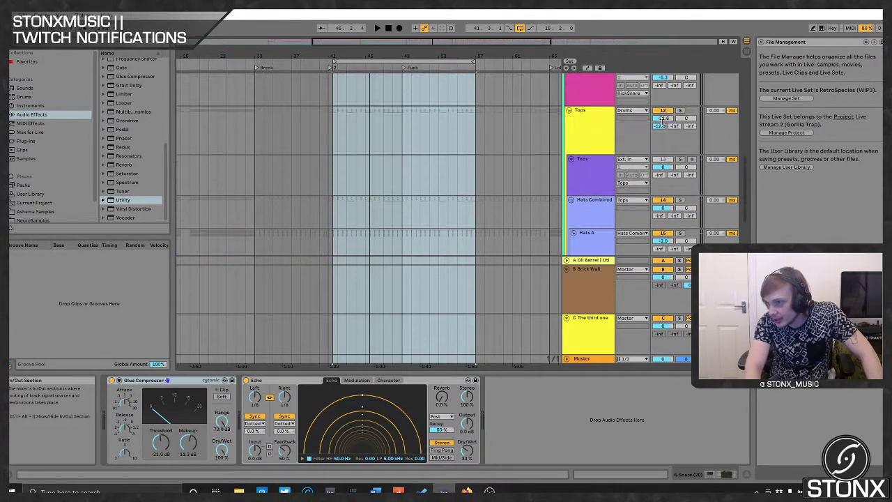
{"action": "left_click", "coordinate": [681, 110]}
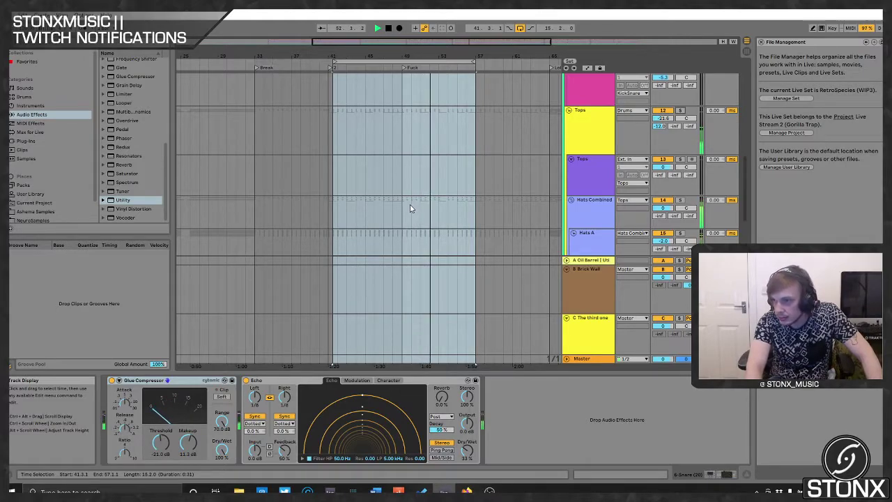
{"action": "key", "text": "space"}
{"action": "mouse_move", "coordinate": [333, 61]}
{"action": "left_mouse_down"}
{"action": "mouse_move", "coordinate": [342, 61]}
{"action": "mouse_move", "coordinate": [329, 61]}
{"action": "left_mouse_up"}
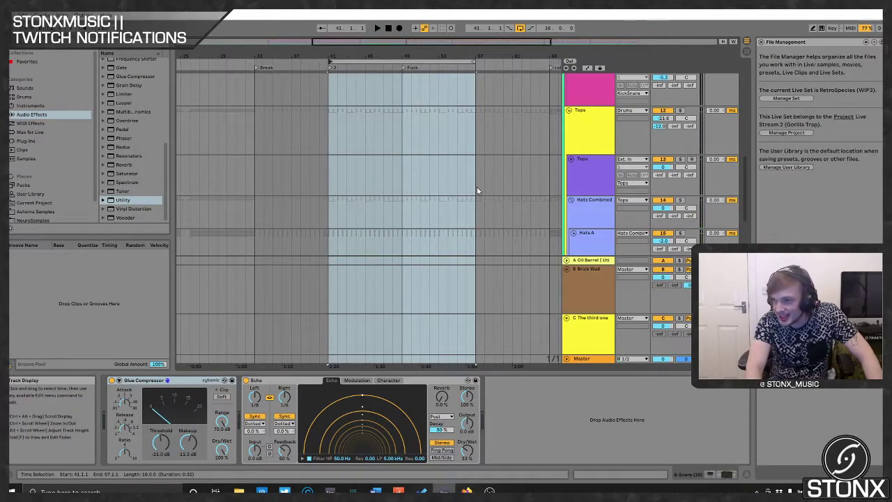
- Play the loop from bar 41 and bypass Ozone 9 on the Master track
{"action": "scroll", "coordinate": [449, 188], "scroll_direction": "down", "scroll_amount": 5}
{"action": "scroll", "coordinate": [451, 191], "scroll_direction": "down", "scroll_amount": 3}
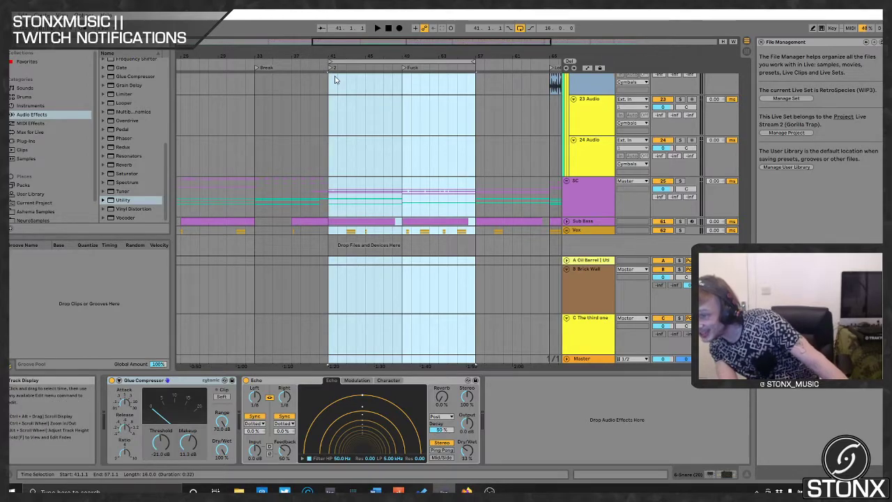
{"action": "key", "text": "space"}
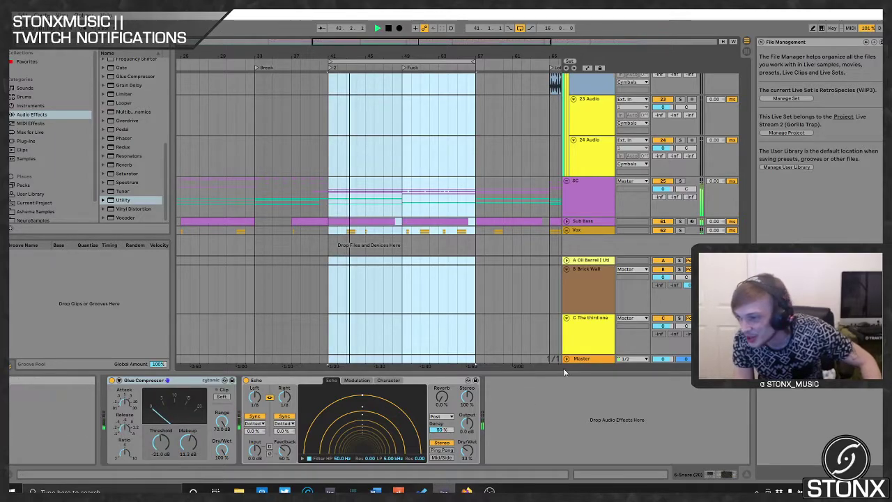
{"action": "left_click", "coordinate": [593, 358]}
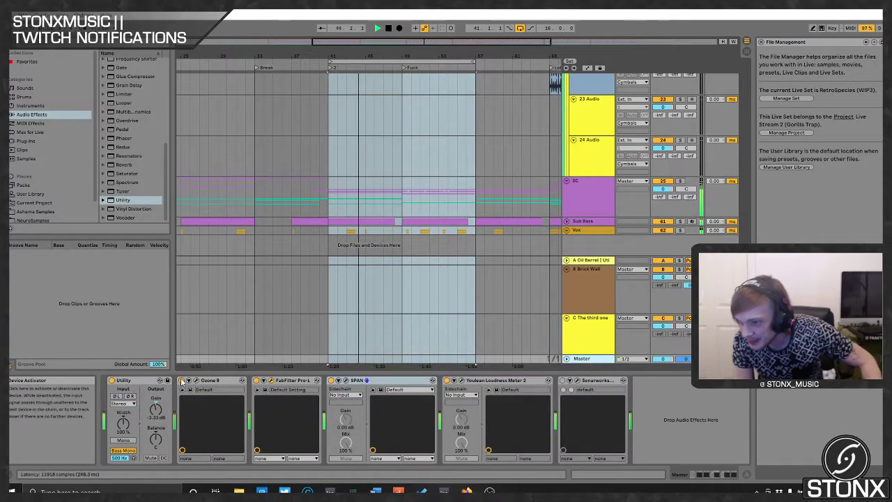
{"action": "scroll", "coordinate": [524, 231], "scroll_direction": "up", "scroll_amount": 2}
{"action": "scroll", "coordinate": [540, 156], "scroll_direction": "down", "scroll_amount": 2}
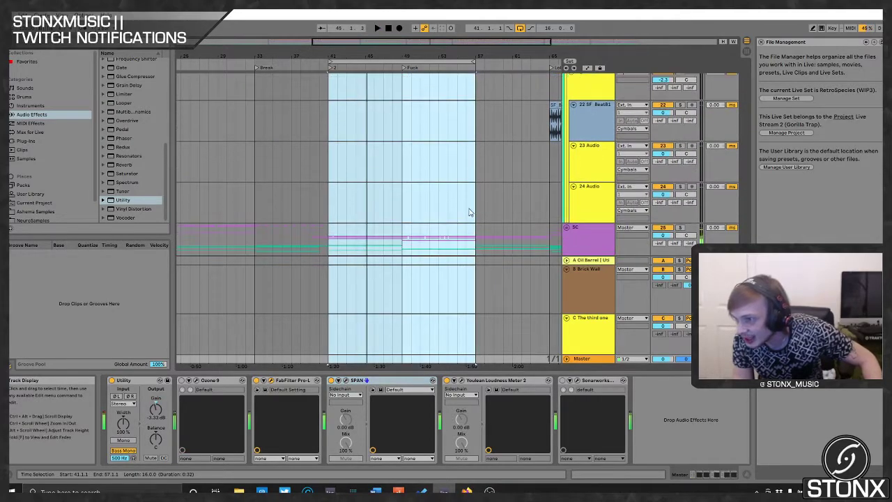
- Solo the SC group and play it back within the loop
{"action": "left_click", "coordinate": [587, 193]}
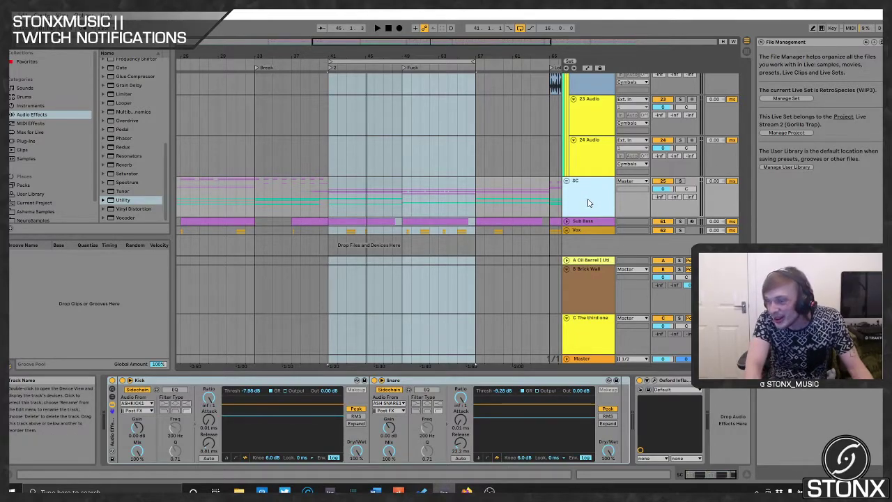
{"action": "right_click", "coordinate": [591, 187]}
{"action": "left_click", "coordinate": [578, 194]}
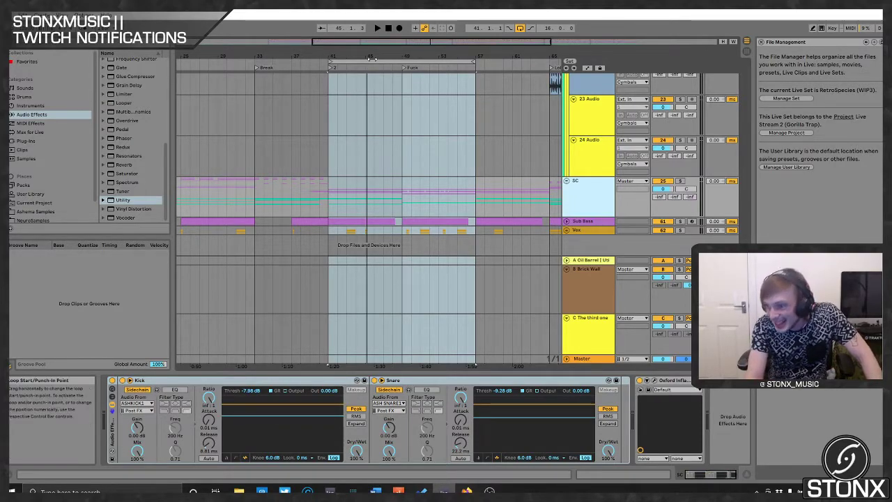
{"action": "left_click", "coordinate": [680, 181]}
{"action": "key", "text": "space"}
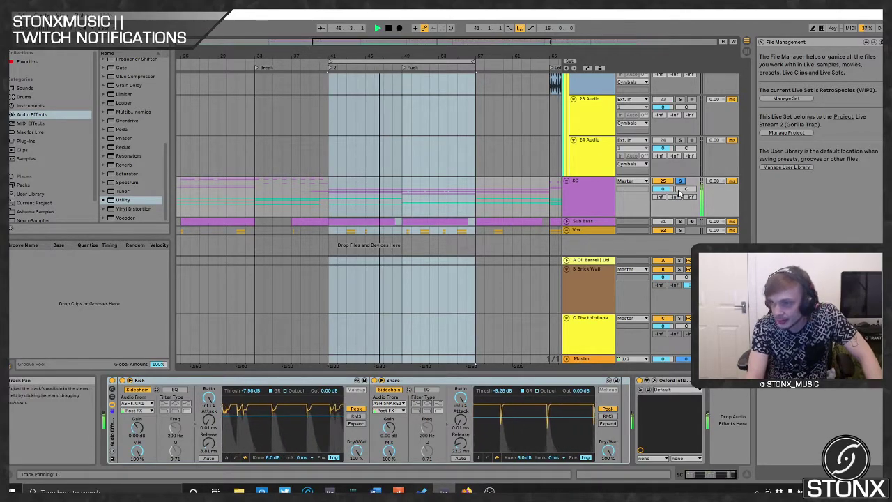
- Unfold the Sub Bass track and solo it in place of the SC group
{"action": "left_click", "coordinate": [566, 220]}
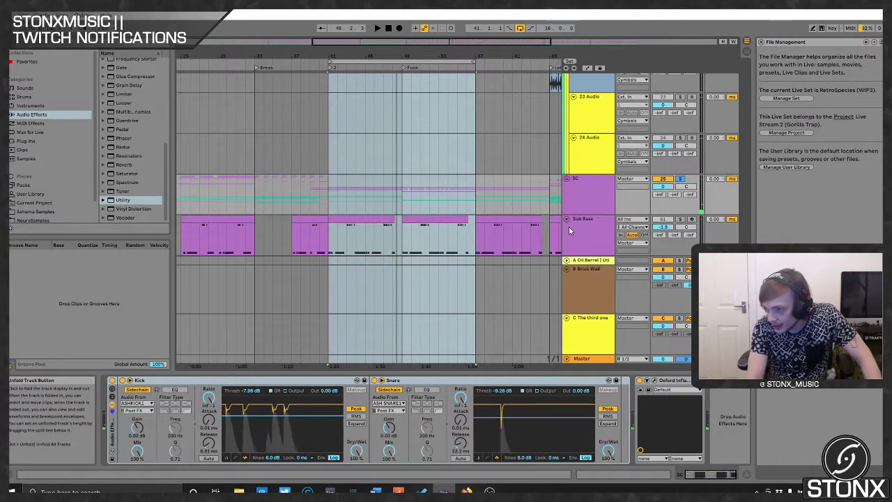
{"action": "scroll", "coordinate": [457, 214], "scroll_direction": "down", "scroll_amount": 1}
{"action": "left_click", "coordinate": [589, 163]}
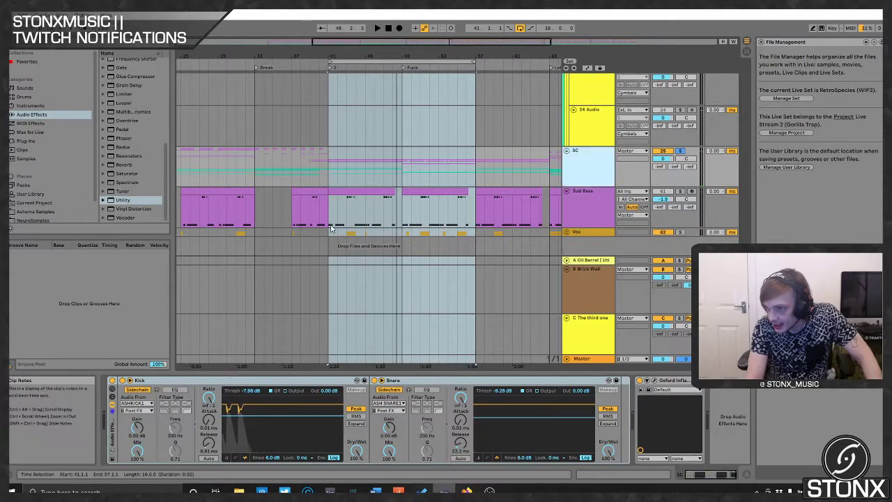
{"action": "left_click", "coordinate": [576, 210]}
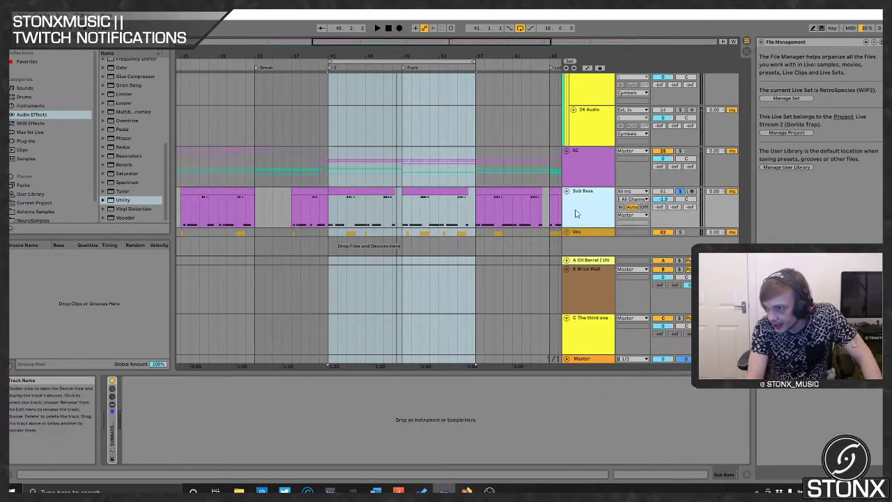
- Expand the SUBBASSNEW rack on the Sub Bass track and look through its nested racks and devices
{"action": "left_click", "coordinate": [133, 443]}
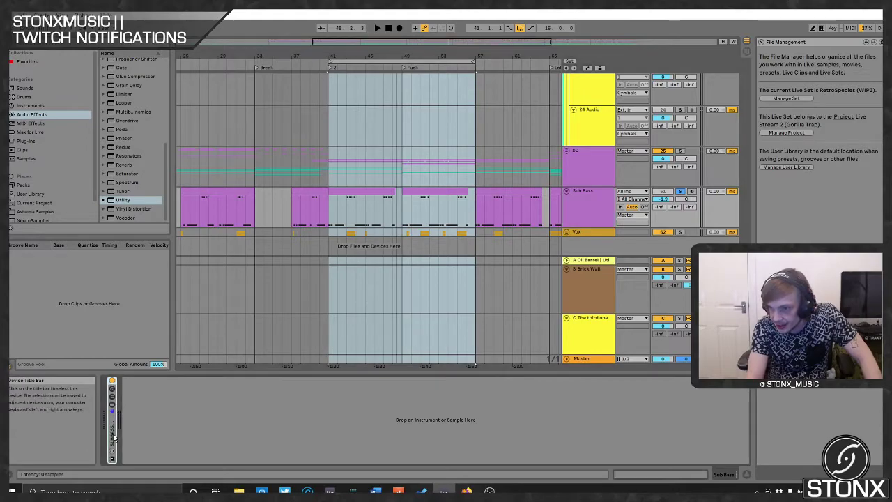
{"action": "key", "text": "ctrl+v"}
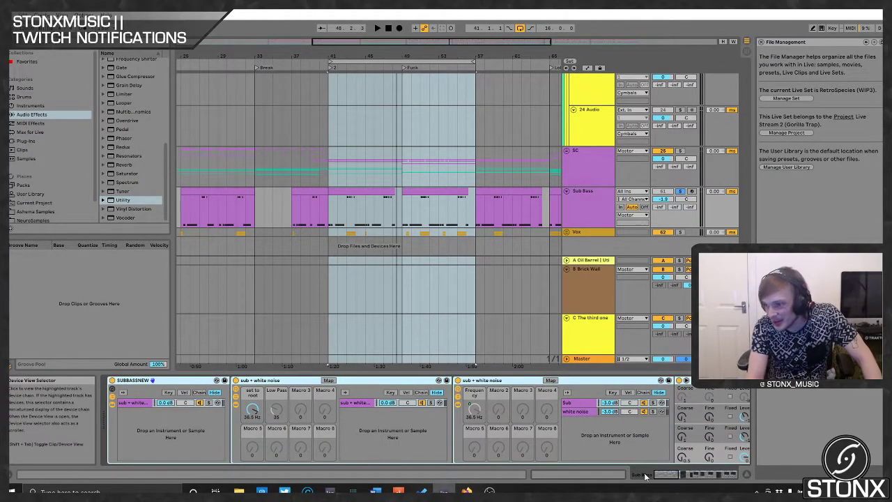
{"action": "left_click", "coordinate": [697, 477]}
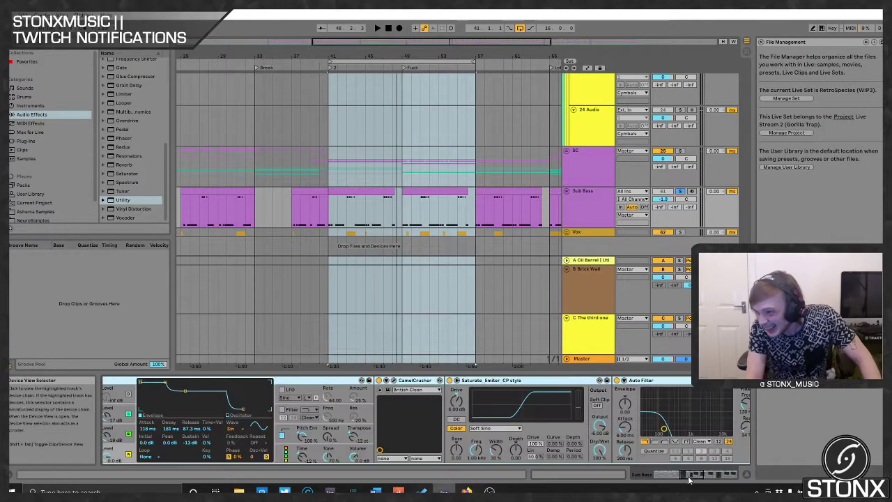
{"action": "left_click_drag", "start_coordinate": [694, 480], "coordinate": [628, 462]}
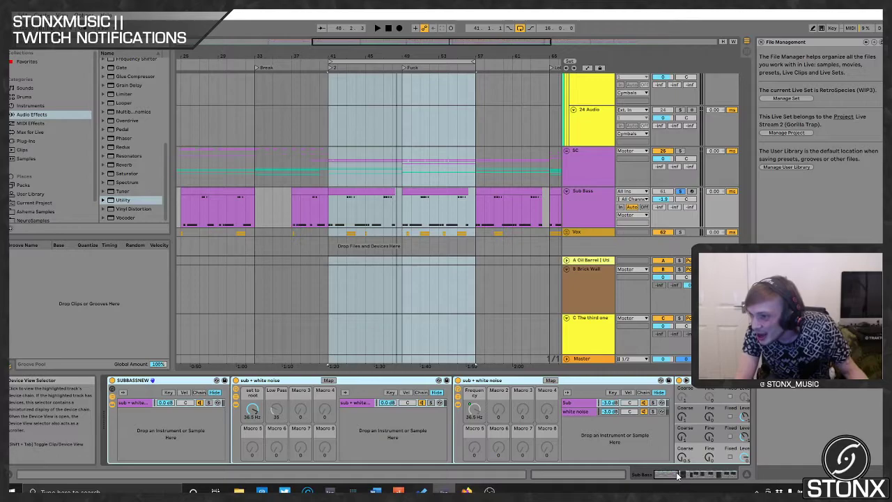
- Hide the chain list of the SUBBASSNEW rack, leaving its nested sub + white noise racks shown
{"action": "left_click", "coordinate": [132, 404]}
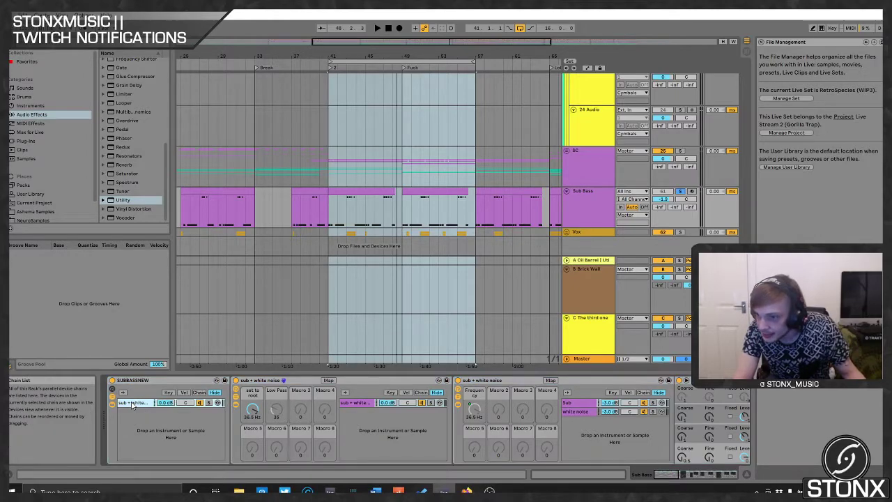
{"action": "key", "text": "Delete"}
{"action": "key", "text": "ctrl+z"}
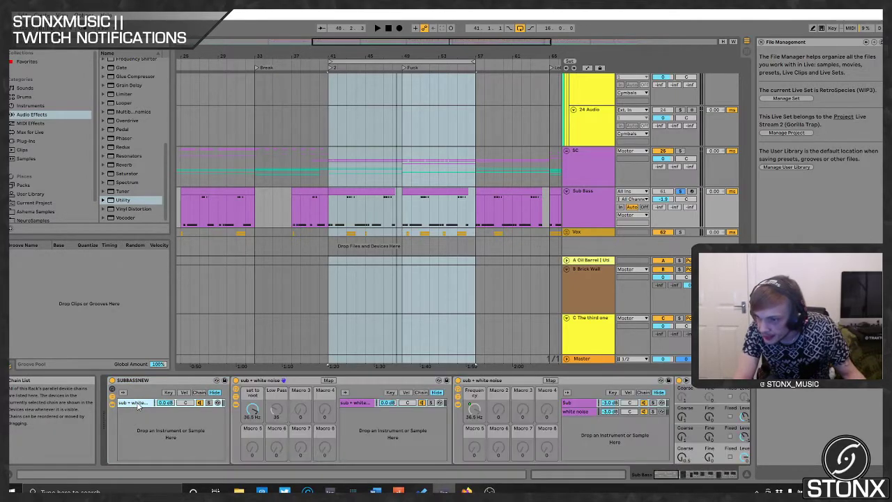
{"action": "left_click", "coordinate": [112, 409]}
{"action": "left_click", "coordinate": [112, 410]}
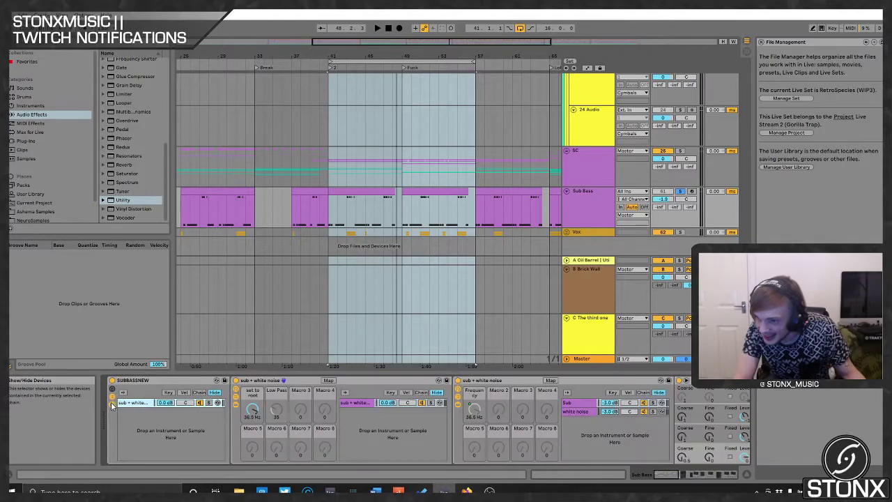
{"action": "left_click", "coordinate": [112, 402]}
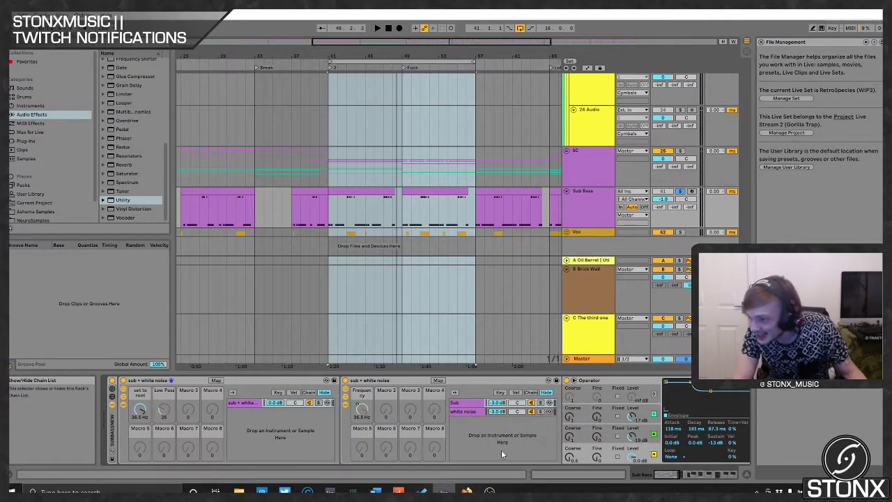
- Play the soloed Sub Bass and examine its processing chain, from CamelCrusher and Auto Filter to Multiband Dynamics and the Saturate_limiter devices
{"action": "left_click", "coordinate": [694, 477]}
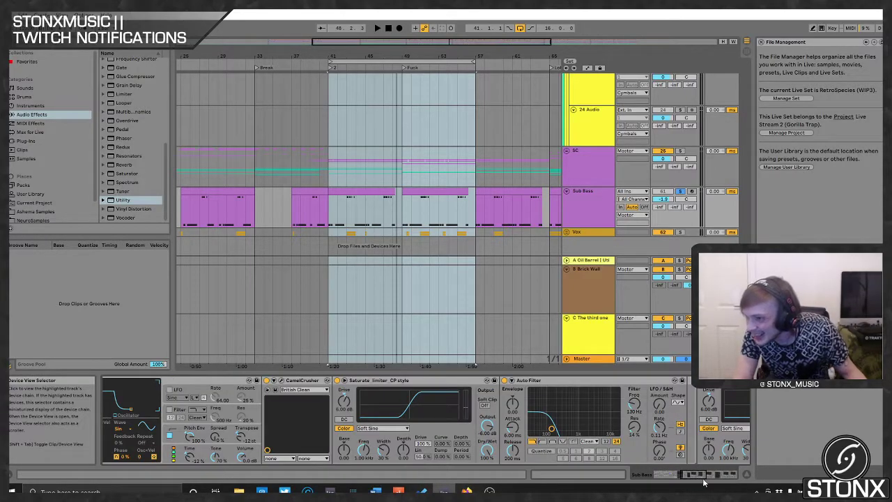
{"action": "left_click_drag", "start_coordinate": [696, 476], "coordinate": [717, 478]}
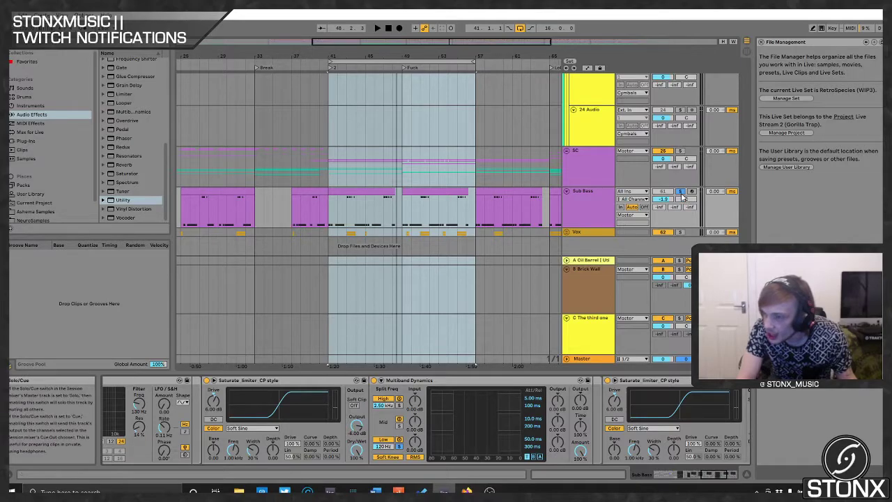
{"action": "key", "text": "space"}
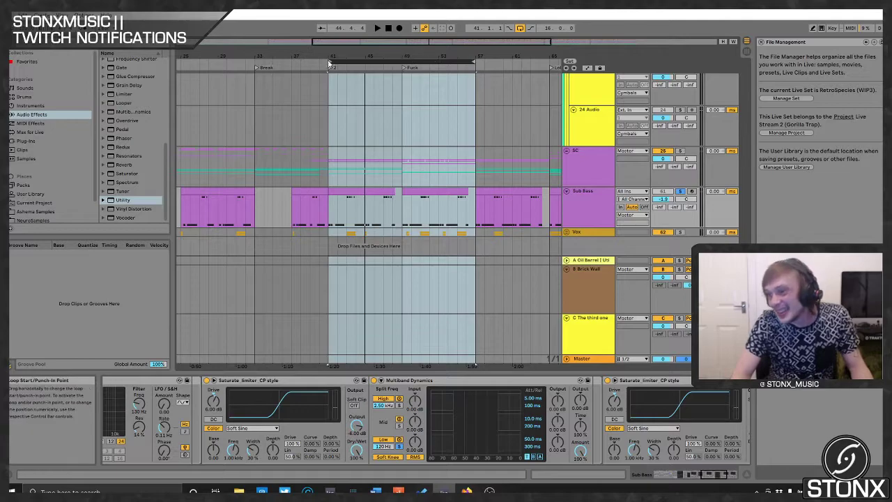
{"action": "key", "text": "space"}
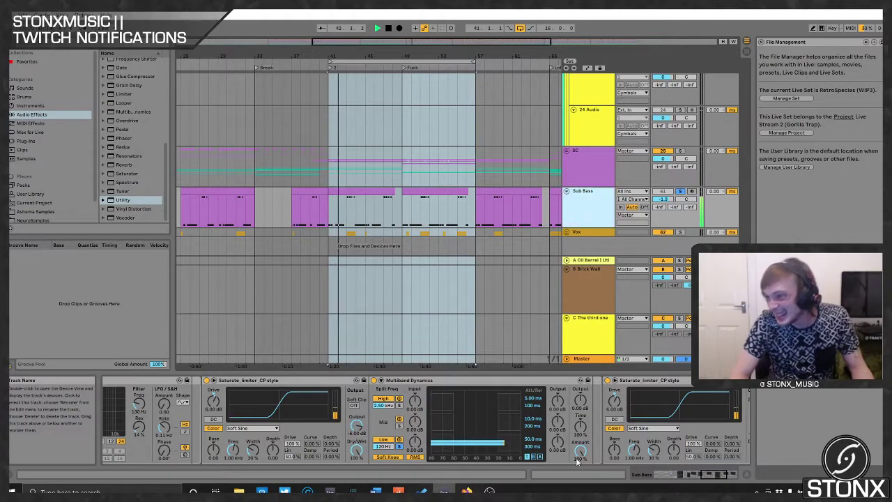
{"action": "left_click", "coordinate": [726, 476]}
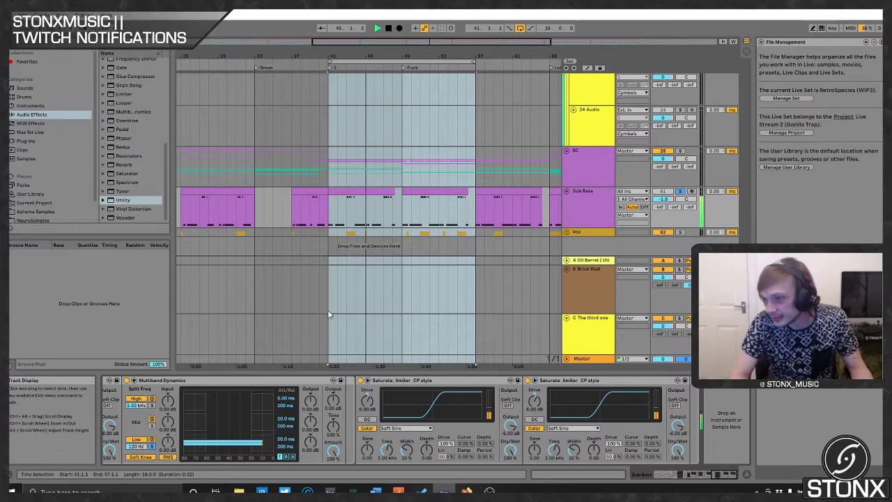
{"action": "left_click", "coordinate": [592, 203]}
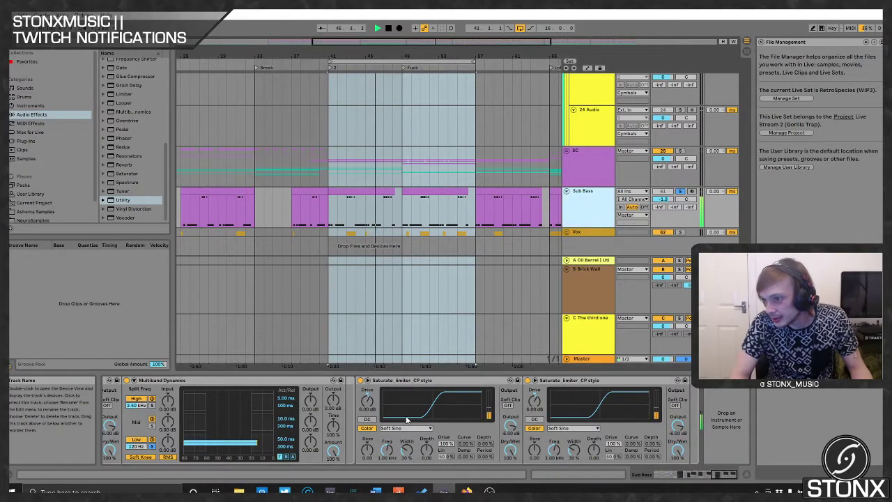
{"action": "left_click", "coordinate": [667, 474]}
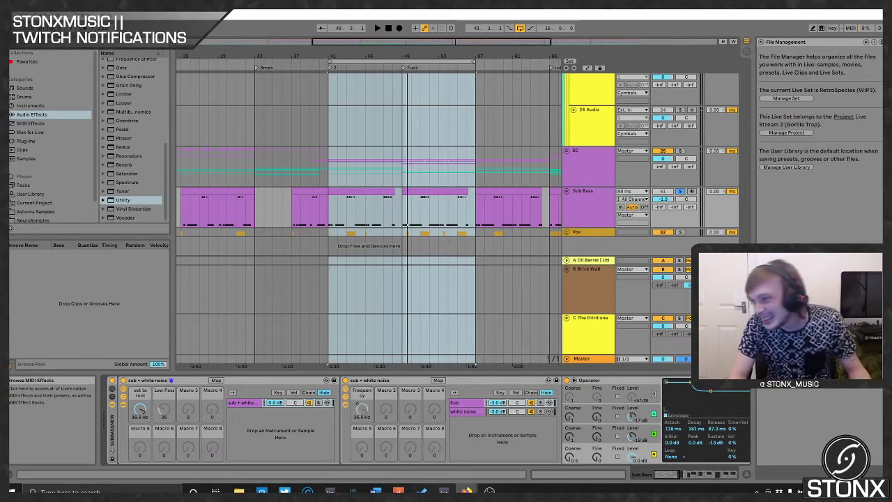
- Replay the soloed Sub Bass track from the loop start at bar 41
{"action": "left_click", "coordinate": [578, 203]}
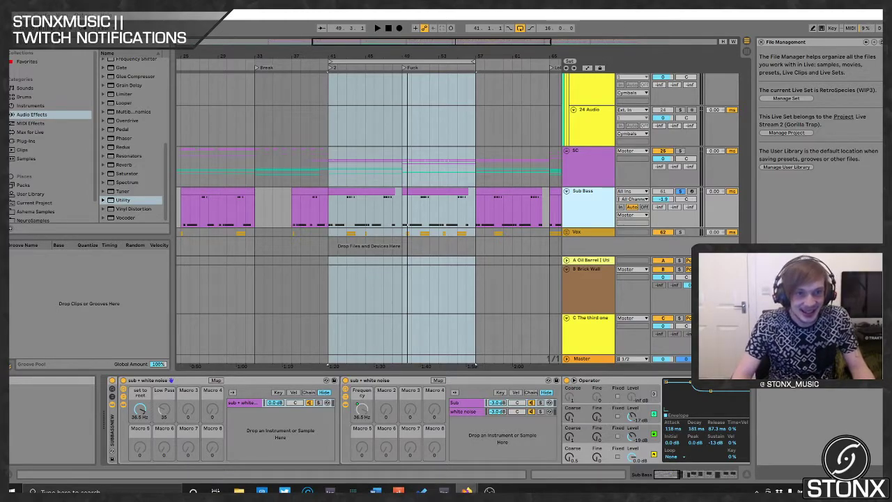
{"action": "scroll", "coordinate": [487, 174], "scroll_direction": "up", "scroll_amount": 1}
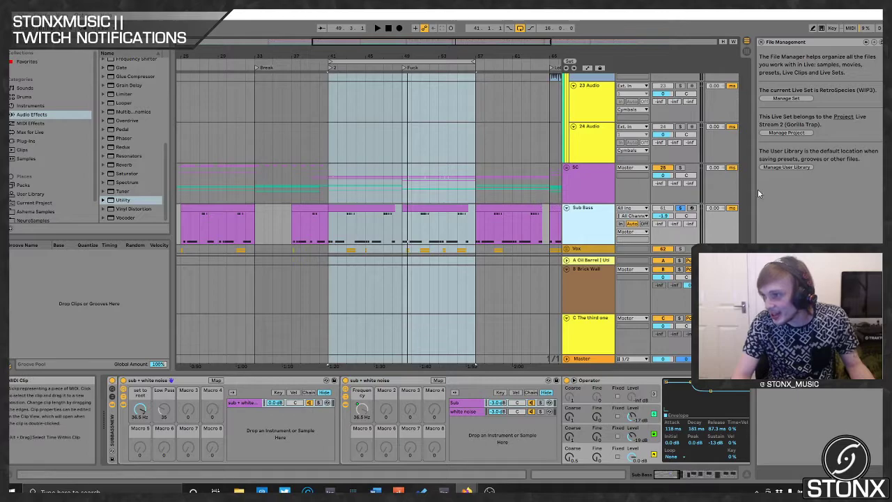
{"action": "left_click", "coordinate": [679, 209]}
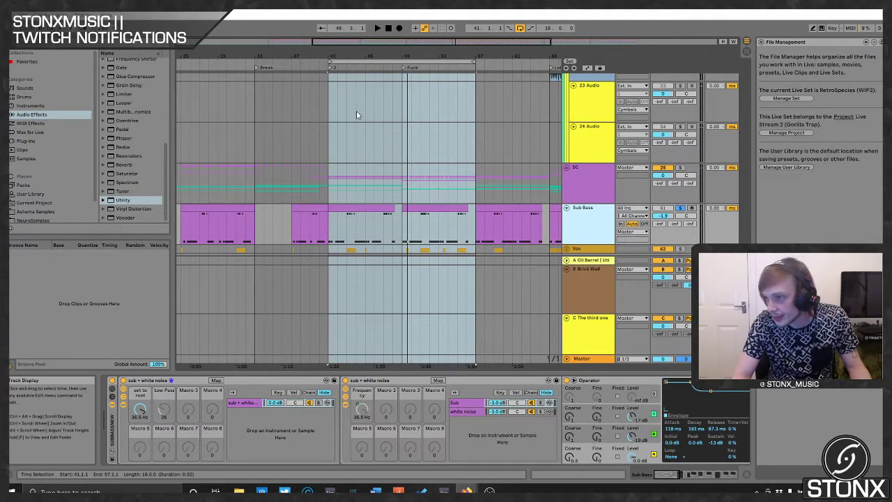
{"action": "left_click", "coordinate": [394, 65]}
{"action": "key", "text": "space"}
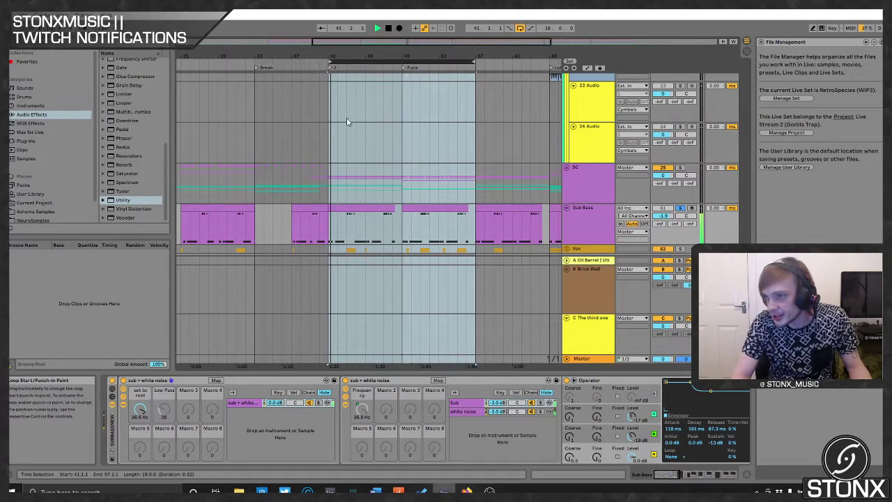
{"action": "left_click", "coordinate": [587, 222]}
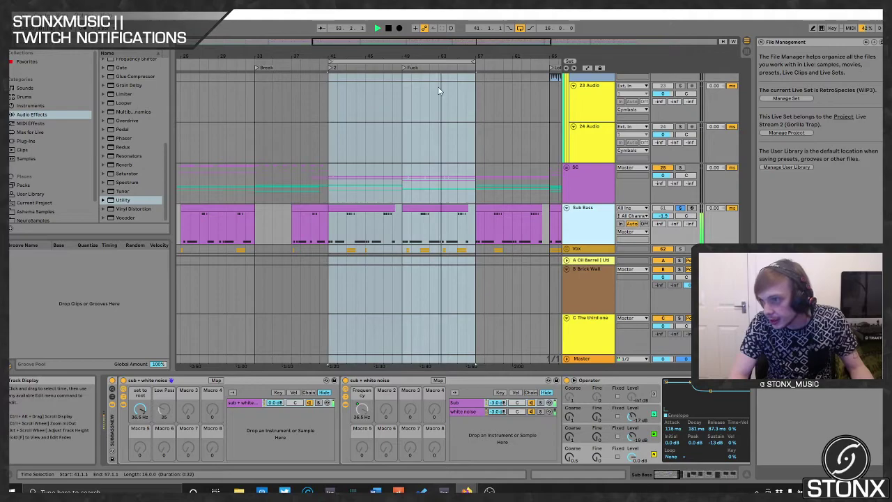
- Turn off the Sub Bass solo and unfold the SC group to show the Bass group's device chain
{"action": "left_click", "coordinate": [583, 176]}
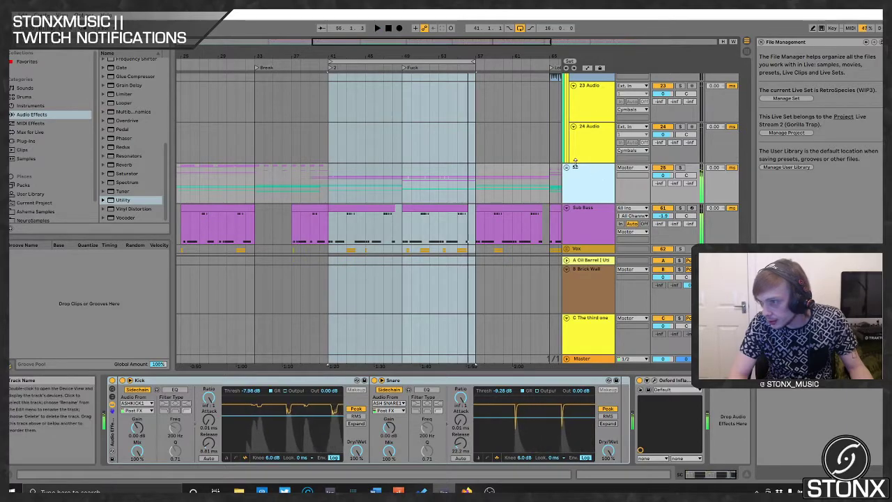
{"action": "key", "text": "ctrl+z"}
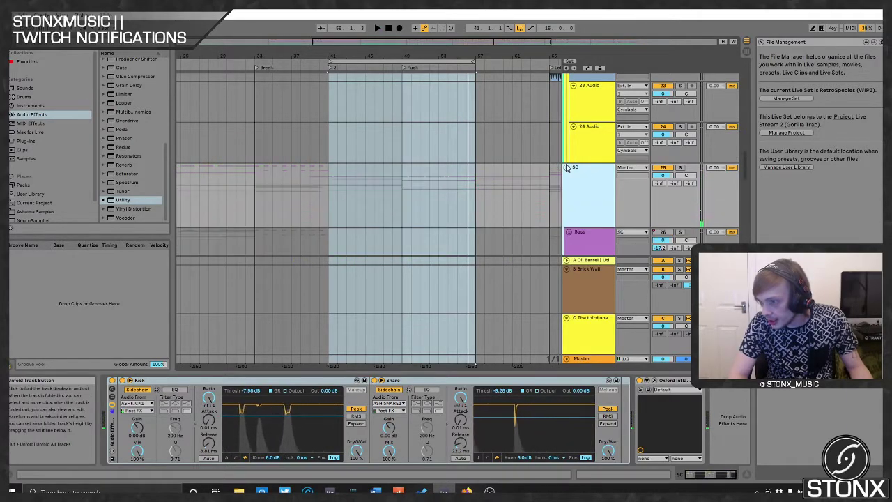
{"action": "scroll", "coordinate": [589, 115], "scroll_direction": "down", "scroll_amount": 2}
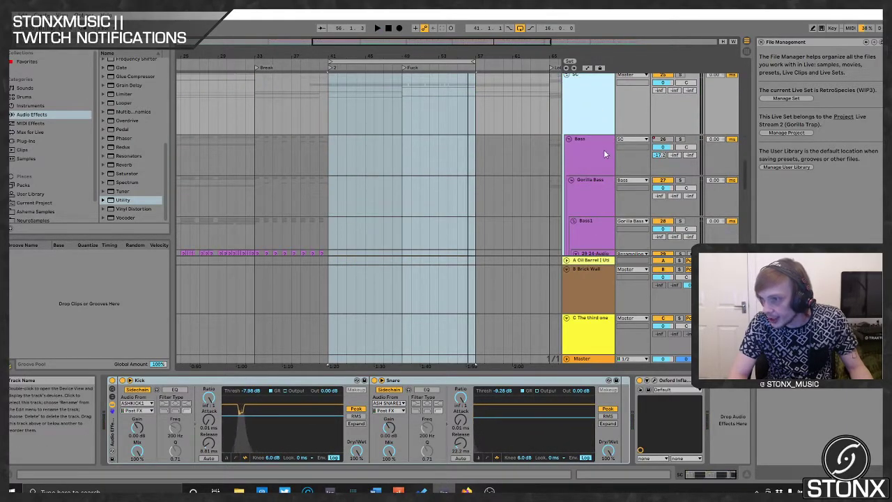
{"action": "left_click", "coordinate": [593, 156]}
{"action": "scroll", "coordinate": [605, 189], "scroll_direction": "down", "scroll_amount": 2}
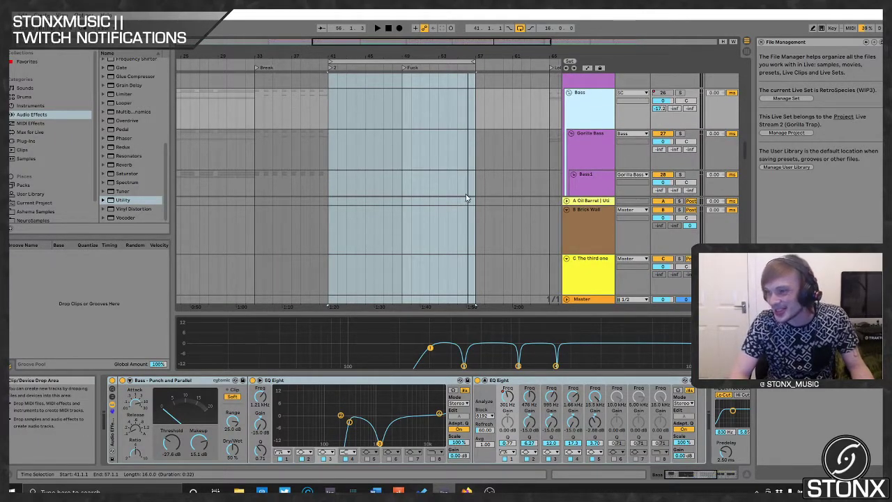
{"action": "scroll", "coordinate": [571, 129], "scroll_direction": "up", "scroll_amount": 1}
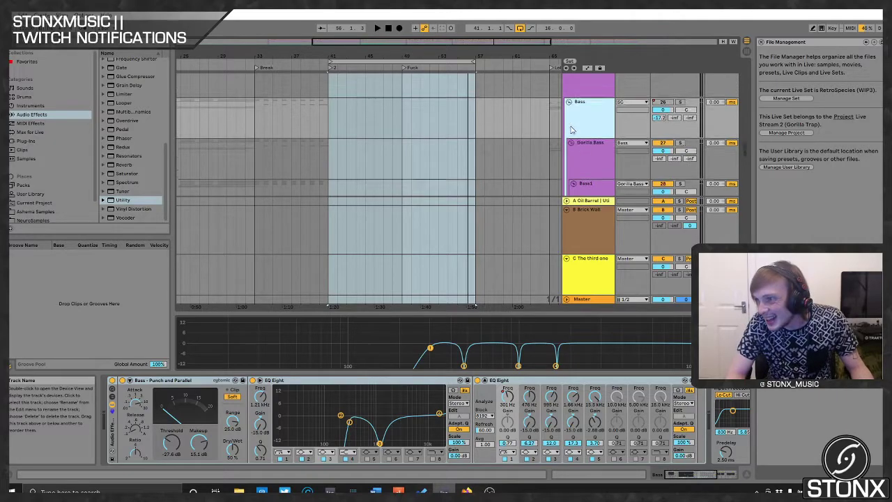
- Fold the Bass and Bass Resamp groups inside the SC group
{"action": "scroll", "coordinate": [571, 129], "scroll_direction": "up", "scroll_amount": 3}
{"action": "left_click", "coordinate": [570, 149]}
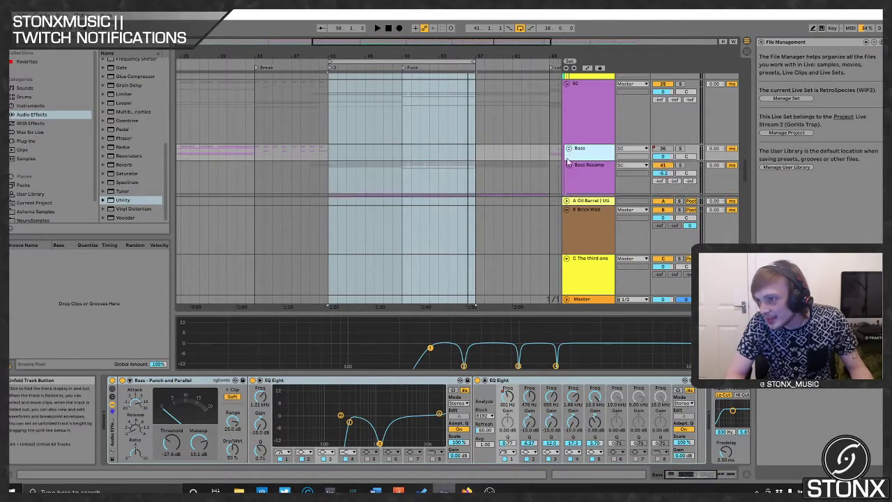
{"action": "left_click", "coordinate": [569, 166]}
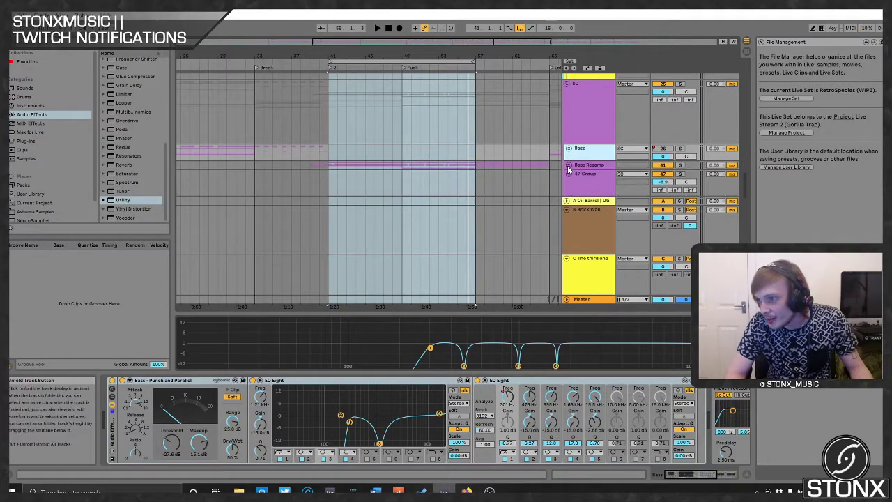
{"action": "scroll", "coordinate": [576, 125], "scroll_direction": "down", "scroll_amount": 3}
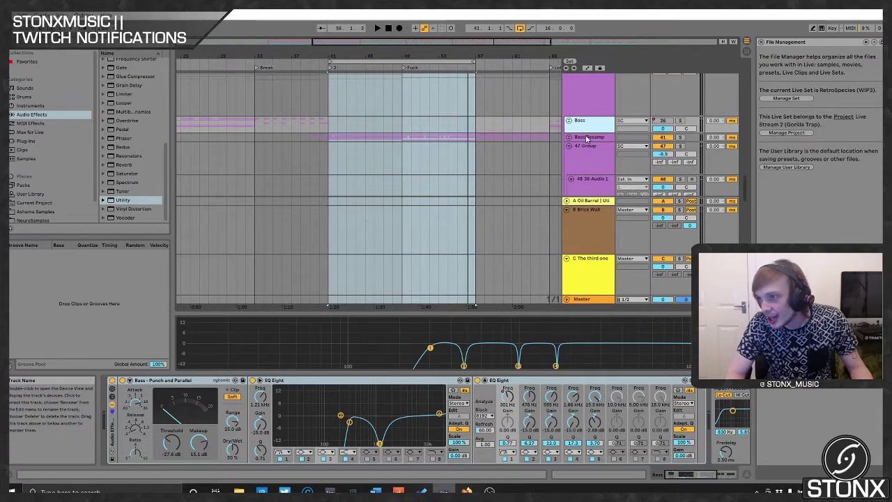
- Solo the Bass Resamp group and play it to audition the resampled bass on its own
{"action": "left_click", "coordinate": [587, 138]}
{"action": "left_click", "coordinate": [680, 137]}
{"action": "key", "text": "space"}
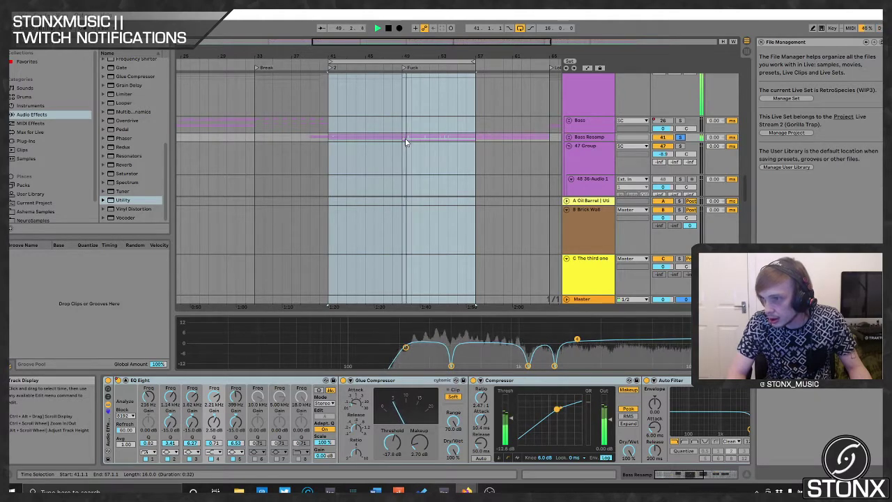
{"action": "left_click", "coordinate": [601, 137]}
- Turn off the Bass Resamp solo, play the full mix from bar 41 and examine the group's chain through Auto Filter, Reverb and Utility
{"action": "left_click", "coordinate": [680, 138]}
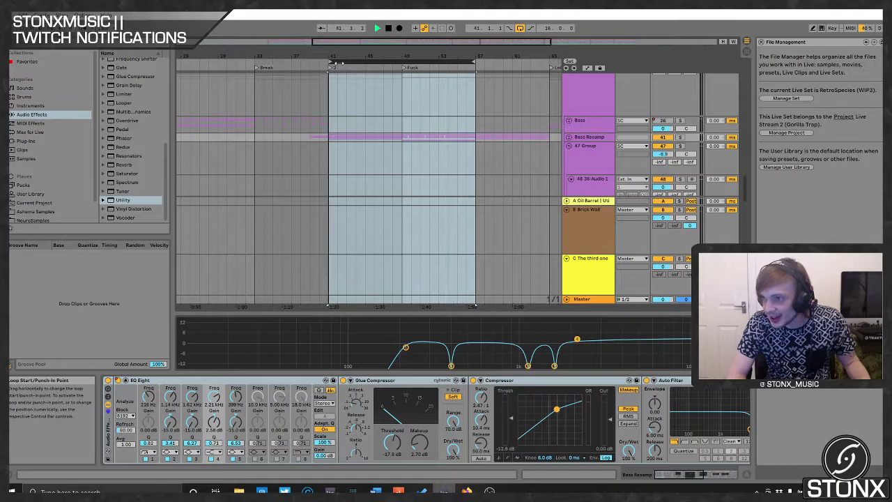
{"action": "key", "text": "space"}
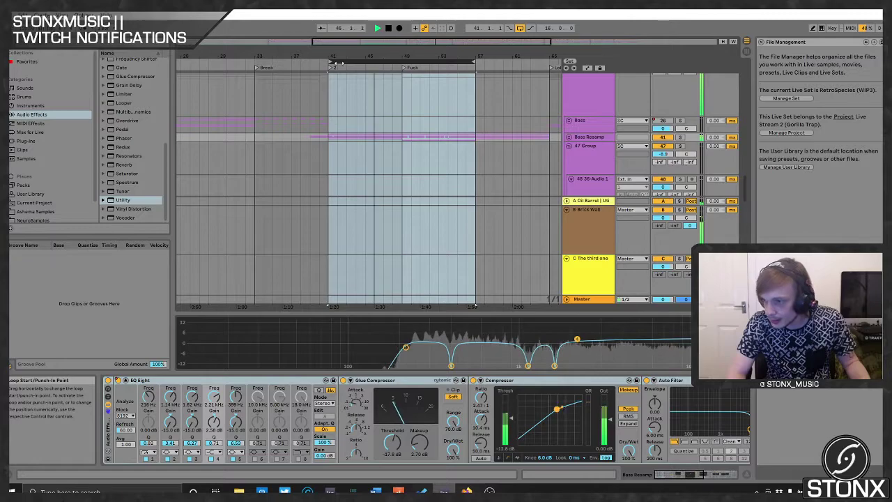
{"action": "key", "text": "space"}
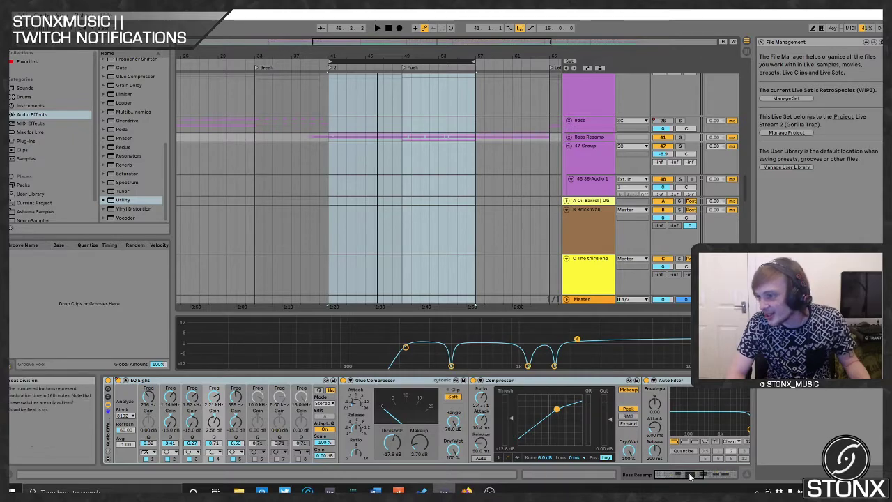
{"action": "left_click_drag", "start_coordinate": [728, 473], "coordinate": [778, 474]}
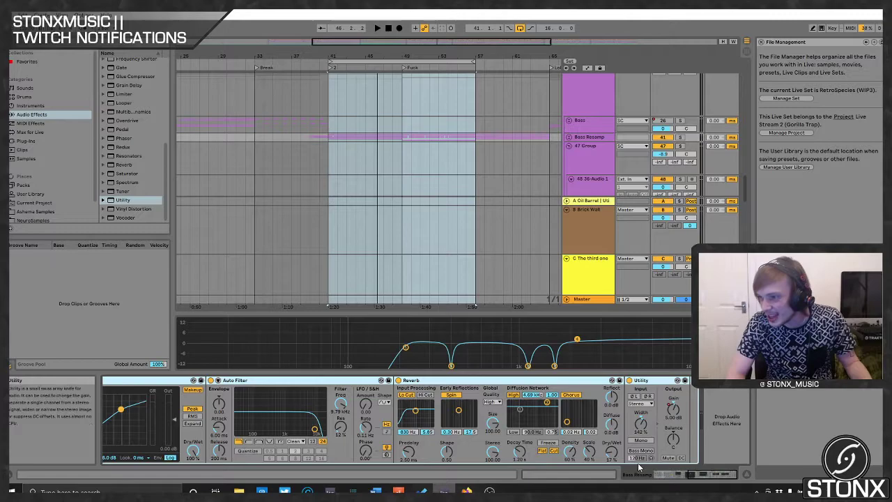
- Solo the Bass group and show its device chain
{"action": "scroll", "coordinate": [543, 183], "scroll_direction": "up", "scroll_amount": 3}
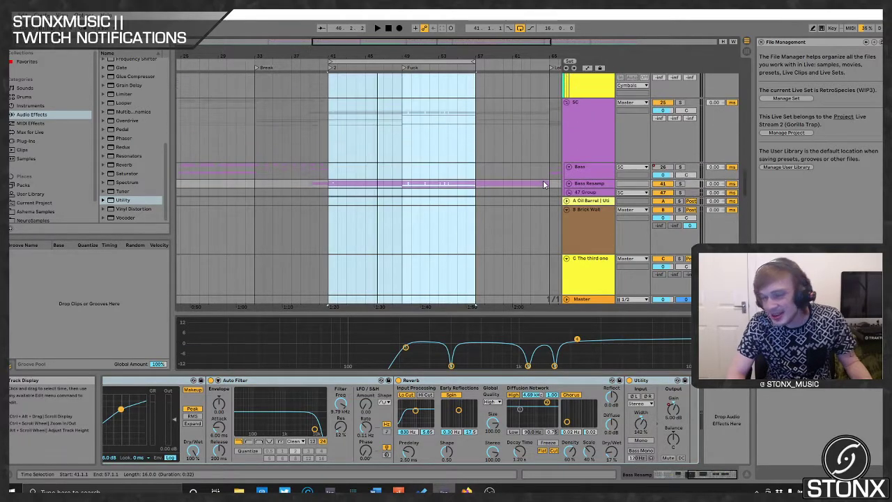
{"action": "scroll", "coordinate": [544, 184], "scroll_direction": "up", "scroll_amount": 1}
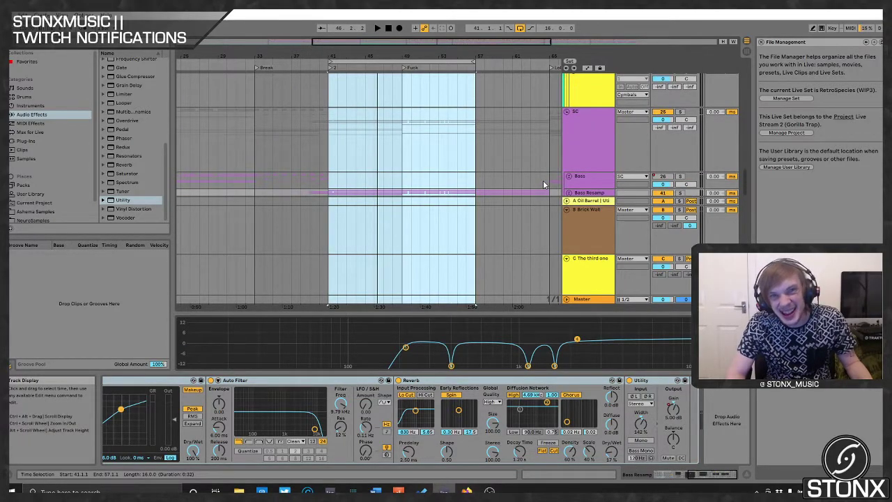
{"action": "left_click", "coordinate": [596, 140]}
{"action": "left_click", "coordinate": [587, 187]}
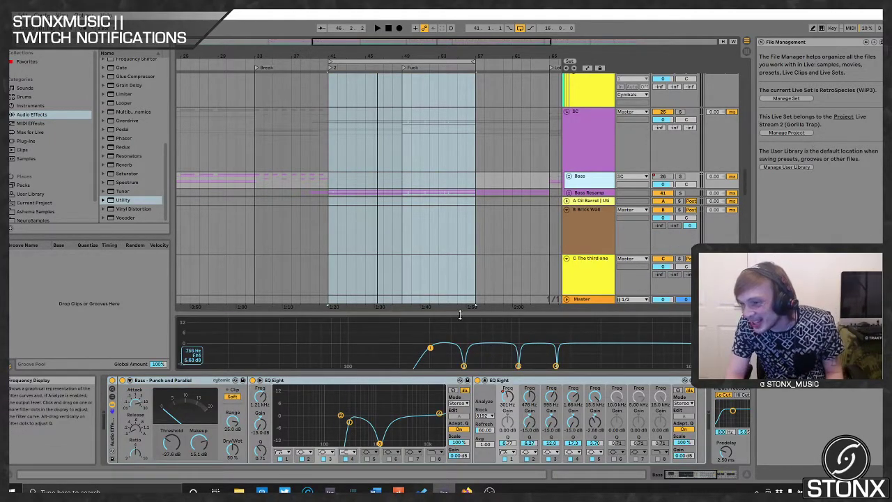
{"action": "left_click", "coordinate": [680, 175]}
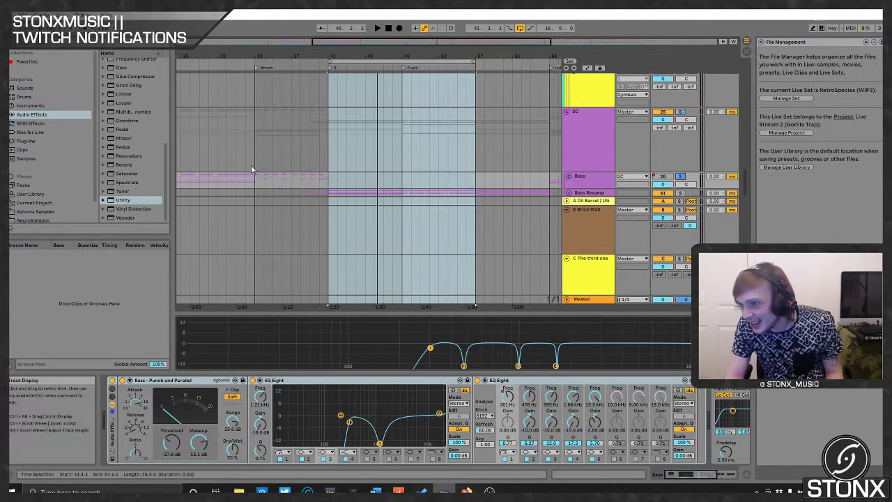
- Move the 16-bar loop to start at bar 17 and play the soloed Bass group from there
{"action": "left_click_drag", "start_coordinate": [405, 62], "coordinate": [265, 67]}
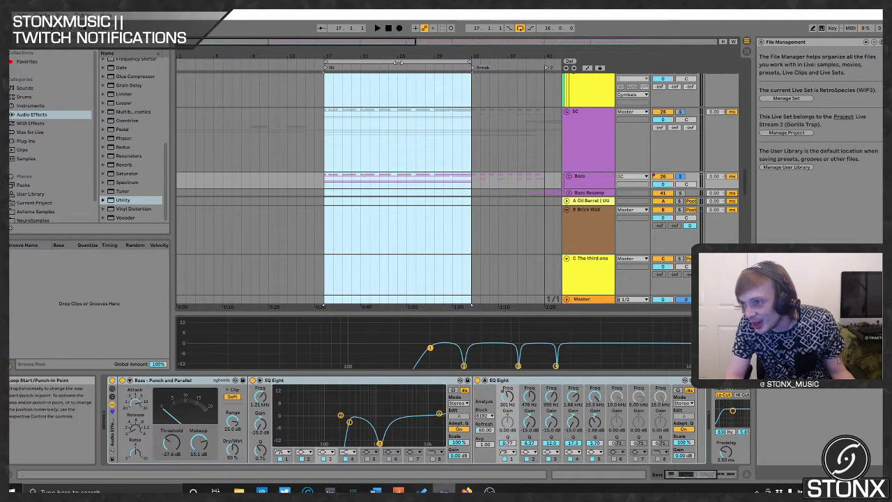
{"action": "left_click", "coordinate": [401, 14]}
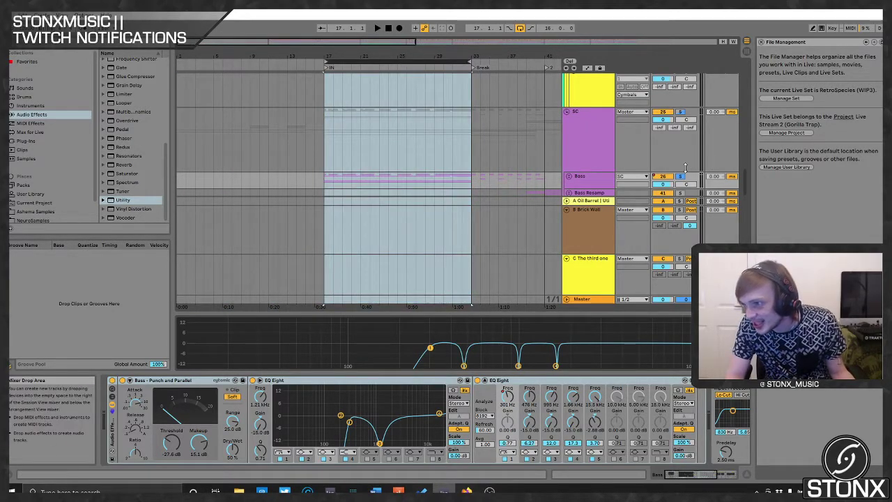
{"action": "key", "text": "space"}
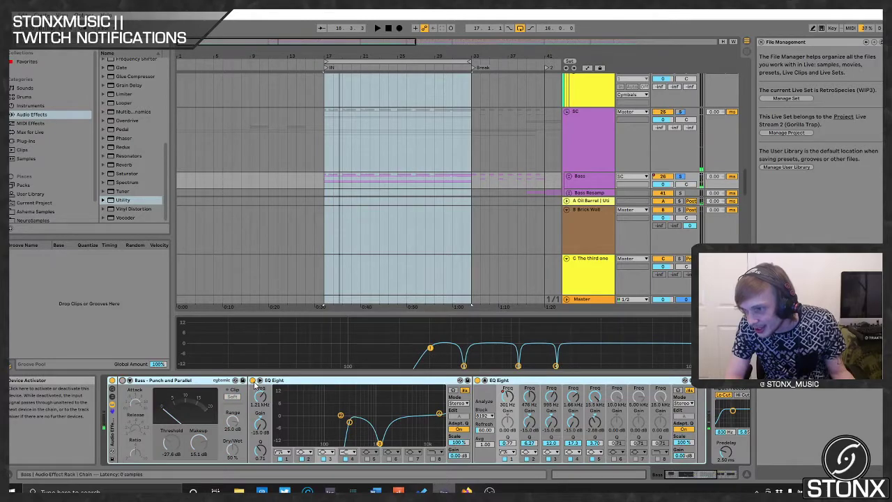
- Compare the soloed Bass group with its two EQ Eight devices bypassed and re-enabled
{"action": "left_click", "coordinate": [253, 381]}
{"action": "key", "text": "space"}
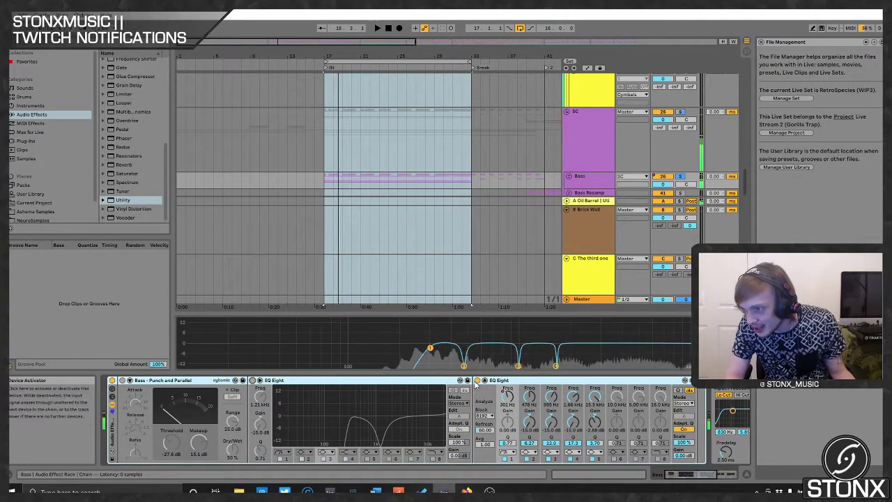
{"action": "left_click", "coordinate": [477, 380]}
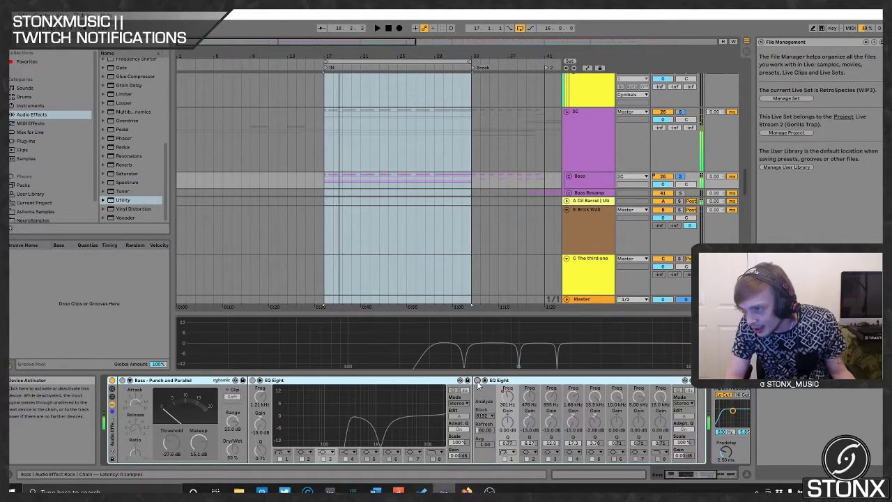
{"action": "left_click", "coordinate": [477, 381]}
{"action": "left_click", "coordinate": [252, 381]}
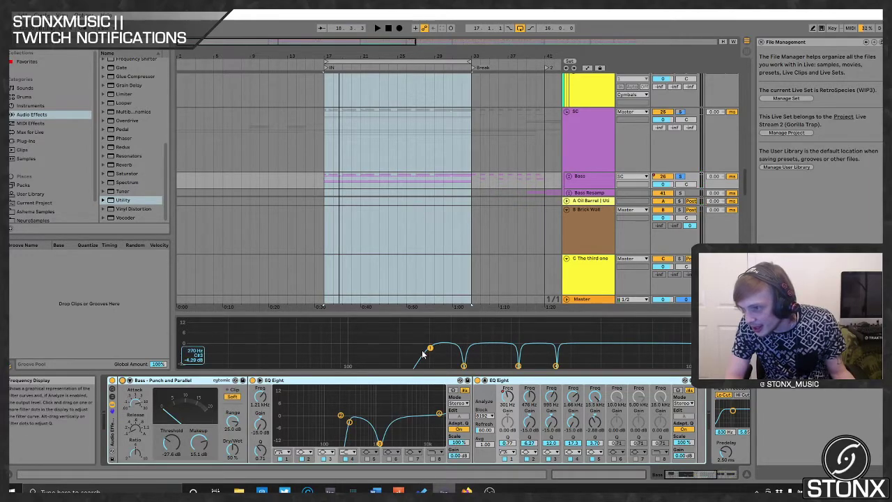
- Lower the low-cut band of the Bass rack's second EQ Eight to 140 Hz during playback and turn off the group solos
{"action": "key", "text": "space"}
{"action": "left_click_drag", "start_coordinate": [431, 349], "coordinate": [373, 348]}
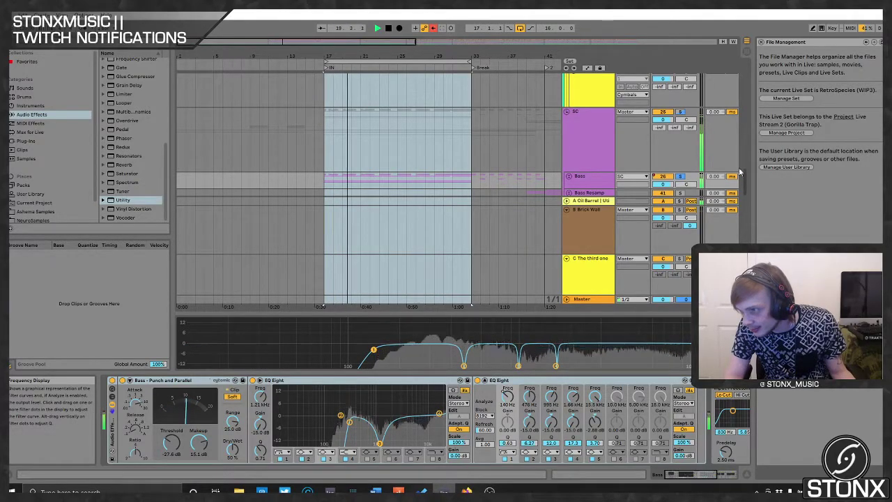
{"action": "left_click", "coordinate": [680, 112]}
{"action": "left_click", "coordinate": [680, 112]}
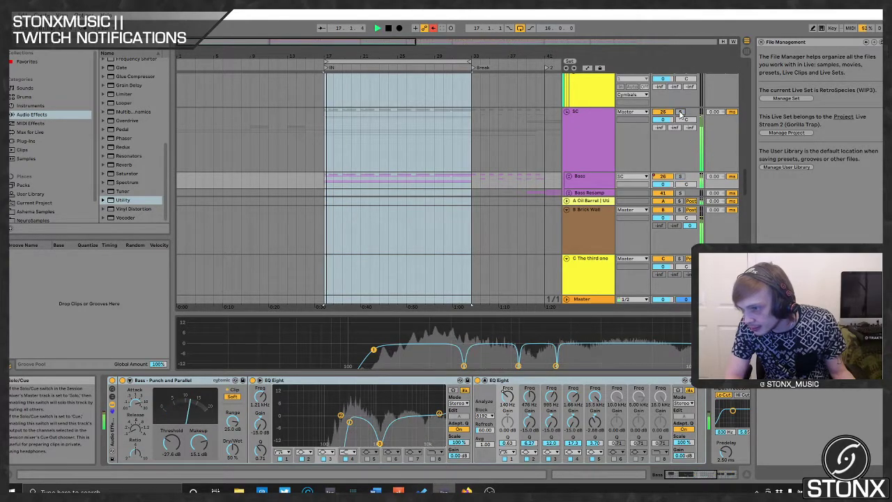
- Fine-tune the second EQ Eight's low-cut band to 162 Hz with a Q of 0.60 against the full mix
{"action": "left_click_drag", "start_coordinate": [373, 362], "coordinate": [368, 362]}
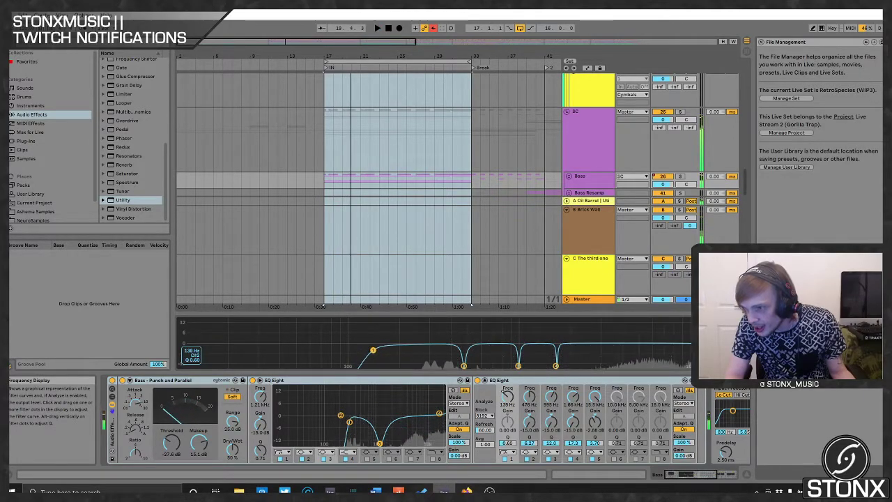
{"action": "left_click_drag", "start_coordinate": [369, 351], "coordinate": [383, 349]}
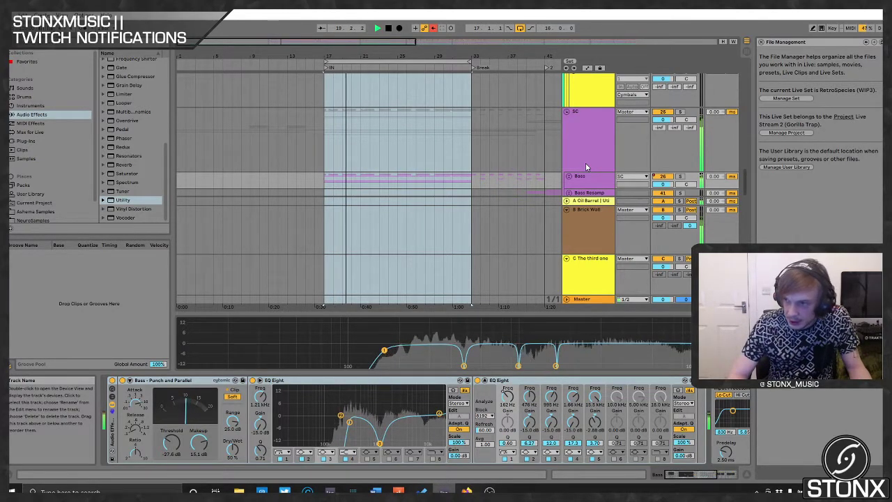
{"action": "key", "text": "space"}
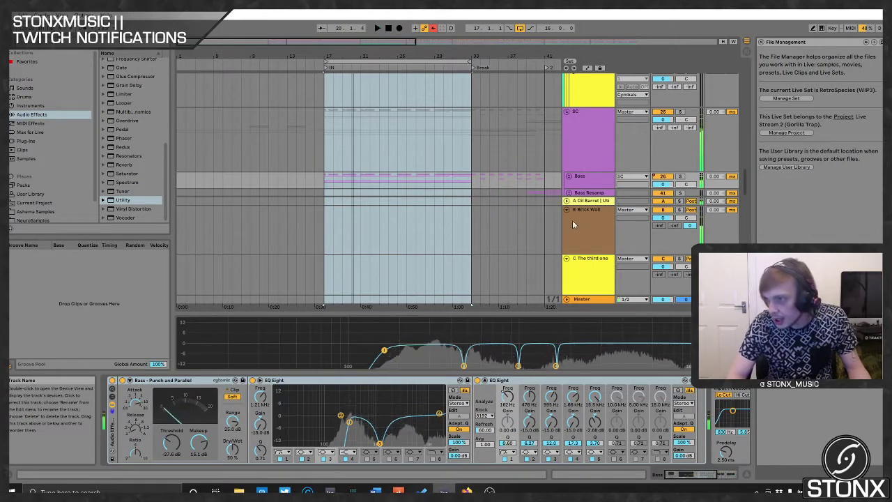
- Select the Pads/ SFX group, play from bar 17 and examine its chain from Compressor and EQ Eight to Reverb and Utility
{"action": "scroll", "coordinate": [594, 170], "scroll_direction": "down", "scroll_amount": 3}
{"action": "scroll", "coordinate": [592, 163], "scroll_direction": "down", "scroll_amount": 3}
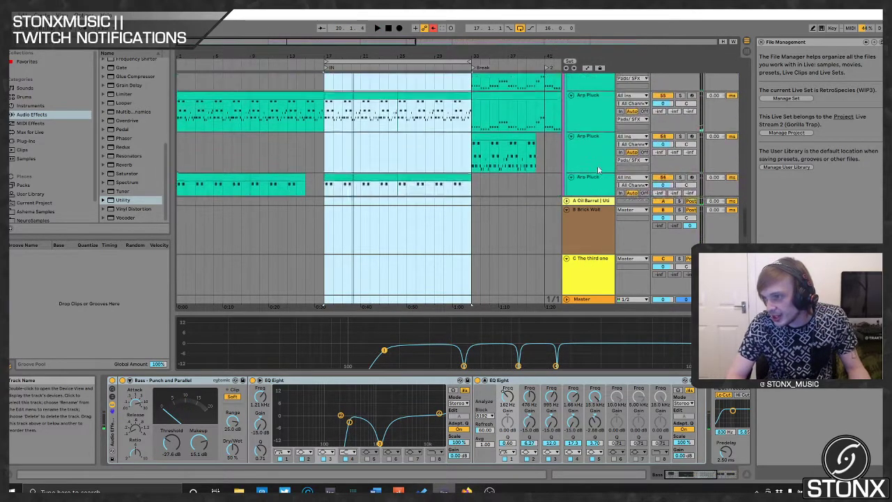
{"action": "left_click", "coordinate": [589, 126]}
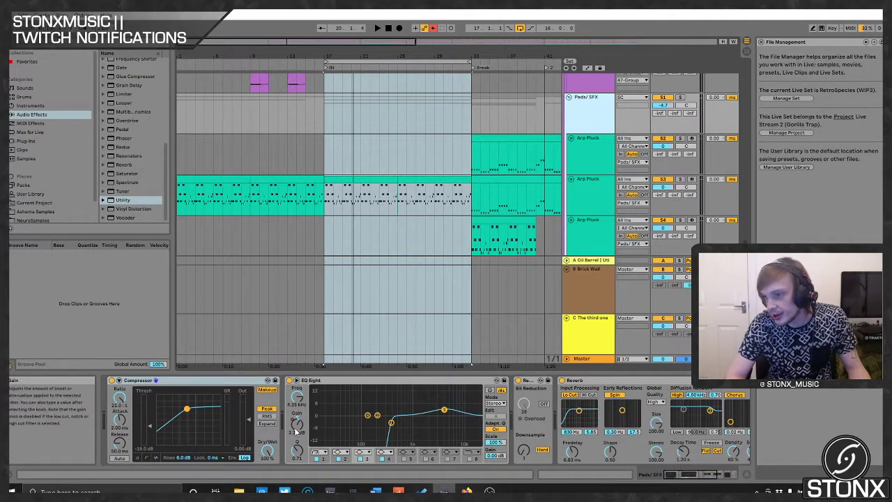
{"action": "scroll", "coordinate": [551, 243], "scroll_direction": "up", "scroll_amount": 2}
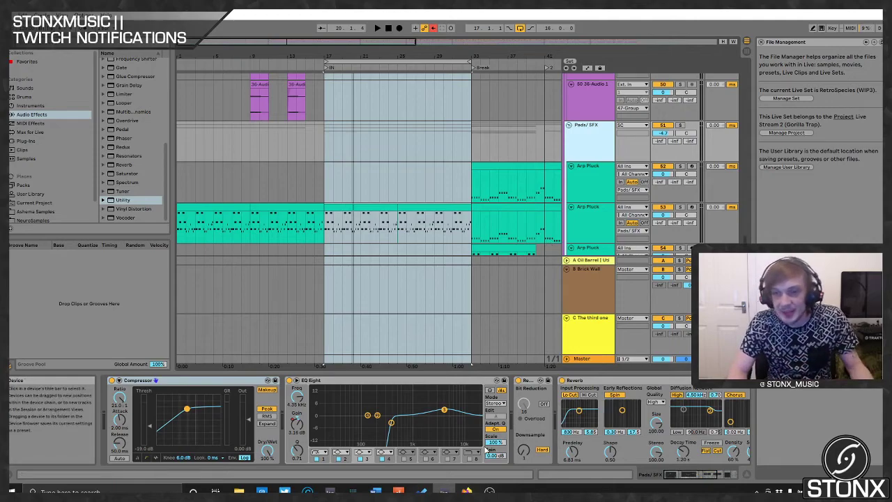
{"action": "left_click", "coordinate": [387, 61]}
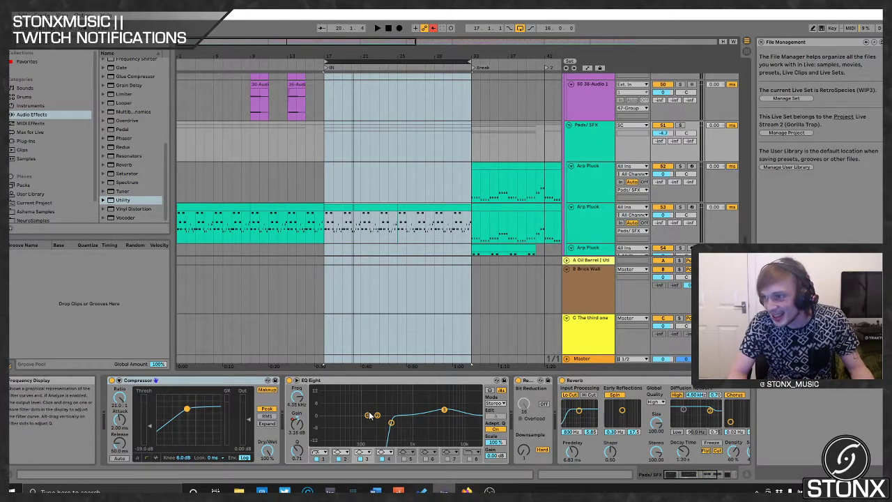
{"action": "key", "text": "space"}
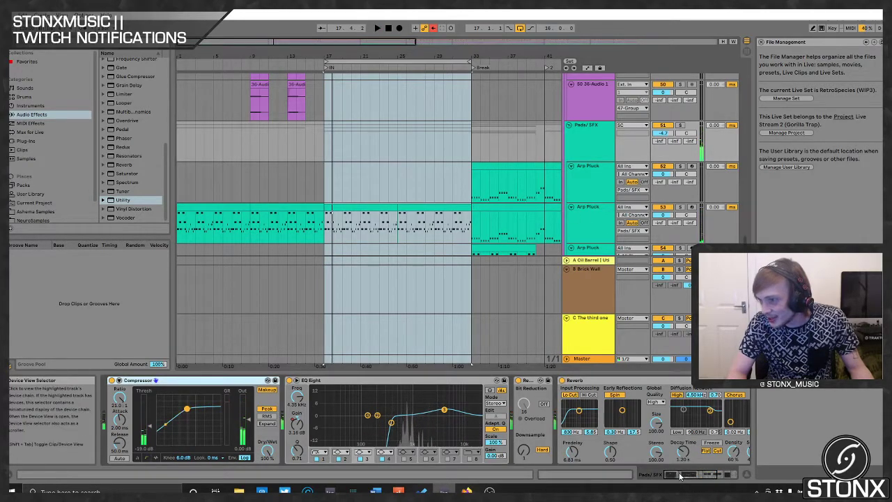
{"action": "scroll", "coordinate": [558, 432], "scroll_direction": "right", "scroll_amount": 3}
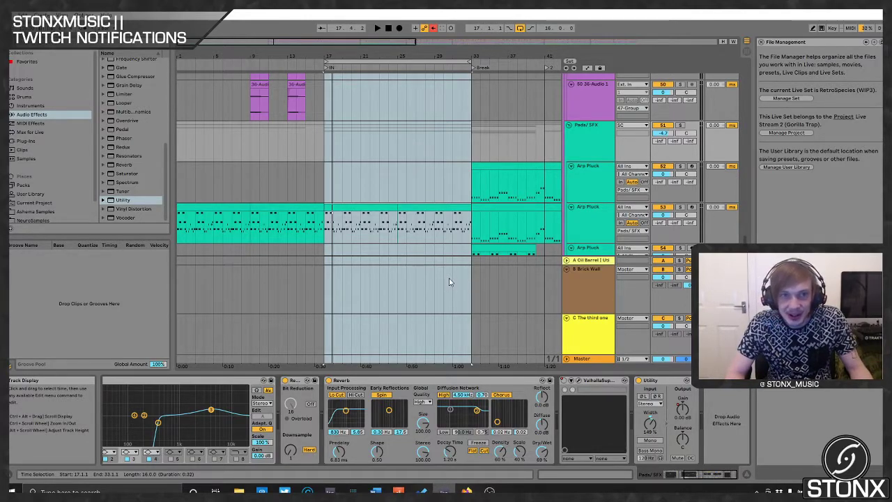
- Replay the loop from bar 17 and solo the Pads/ SFX group during playback
{"action": "left_click", "coordinate": [434, 63]}
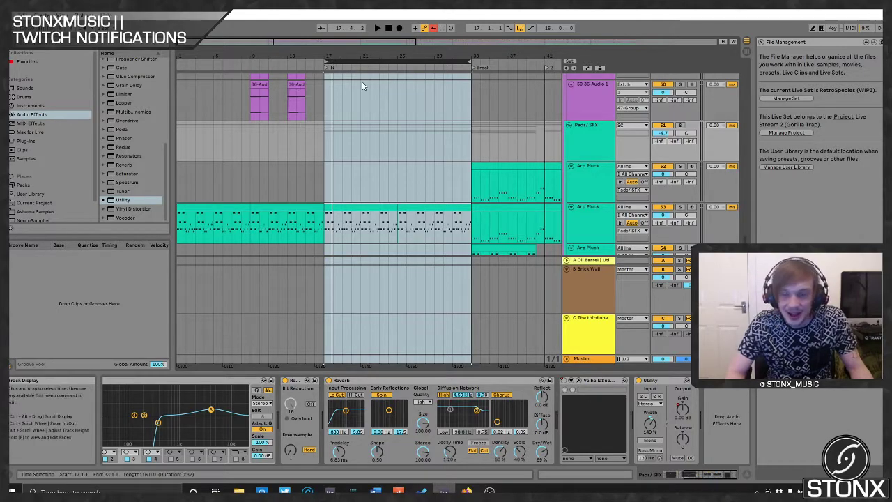
{"action": "key", "text": "space"}
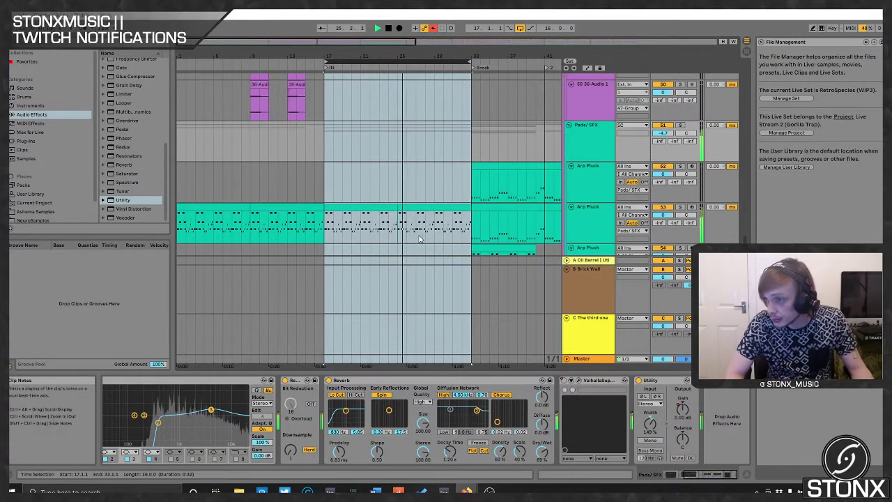
{"action": "scroll", "coordinate": [421, 237], "scroll_direction": "down", "scroll_amount": 6}
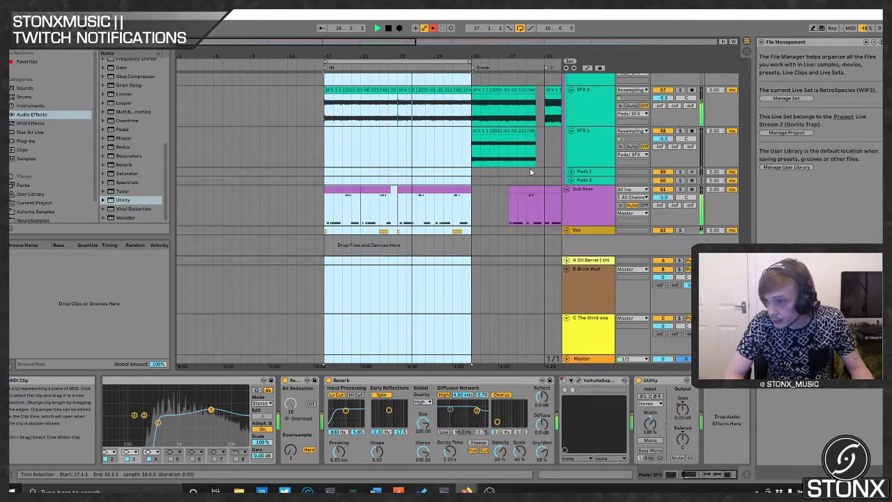
{"action": "scroll", "coordinate": [530, 169], "scroll_direction": "up", "scroll_amount": 5}
{"action": "scroll", "coordinate": [558, 161], "scroll_direction": "up", "scroll_amount": 4}
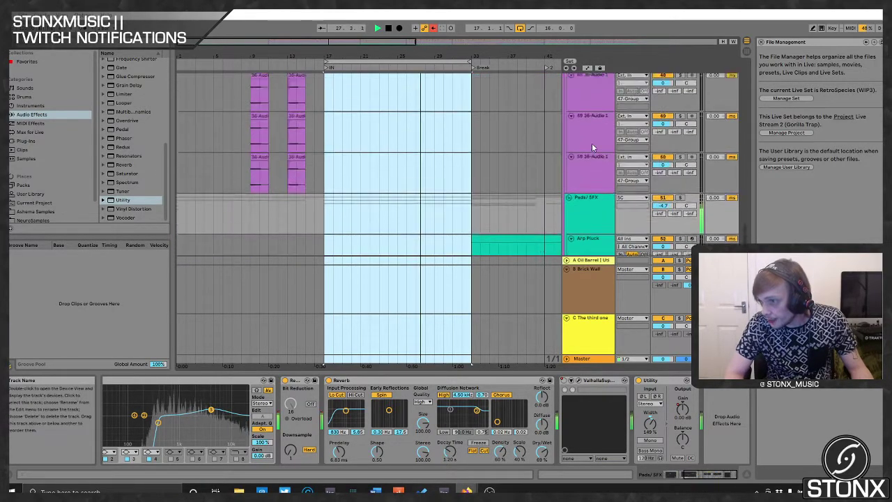
{"action": "scroll", "coordinate": [591, 142], "scroll_direction": "up", "scroll_amount": 1}
{"action": "left_click", "coordinate": [680, 216]}
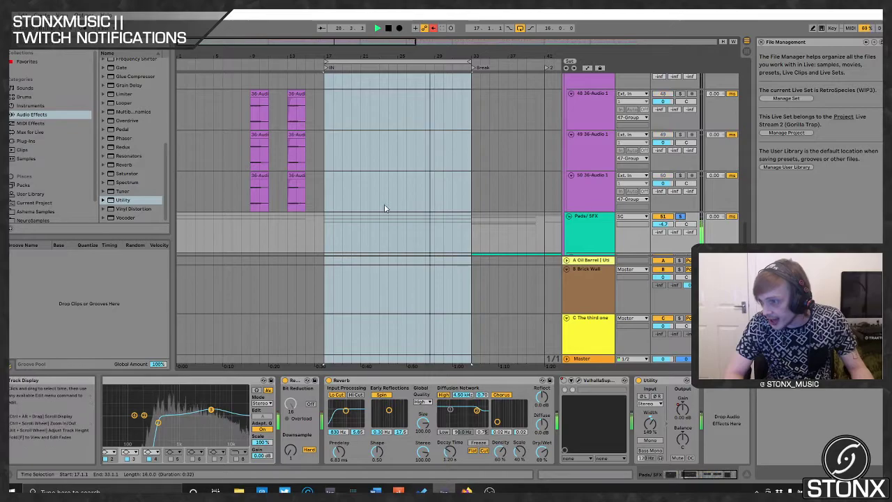
{"action": "key", "text": "Right"}
{"action": "scroll", "coordinate": [292, 241], "scroll_direction": "down", "scroll_amount": 2}
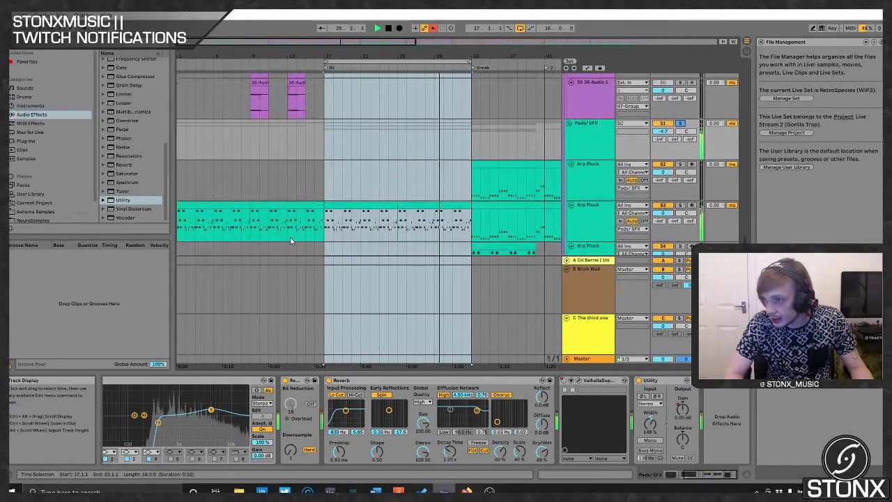
- Solo Arp Pluck track 53 in the Pads/ SFX group during playback, open its Instrument Rack and stop playback
{"action": "scroll", "coordinate": [292, 240], "scroll_direction": "down", "scroll_amount": 2}
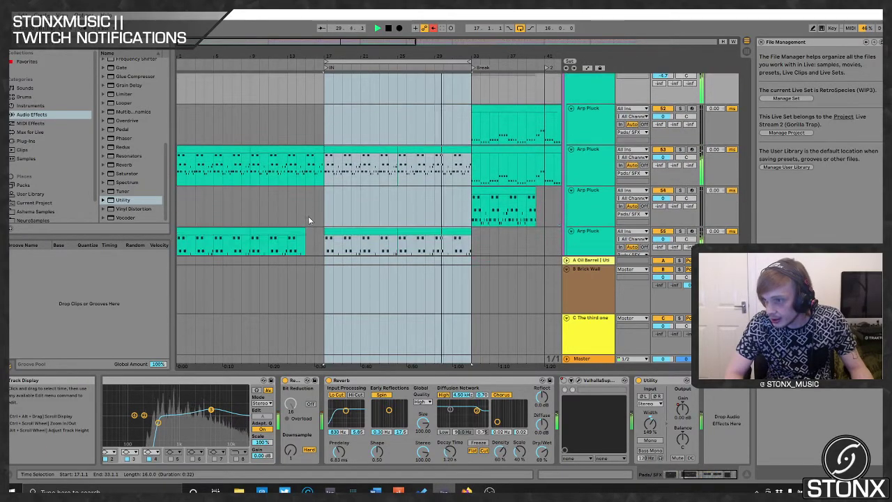
{"action": "left_click", "coordinate": [680, 150]}
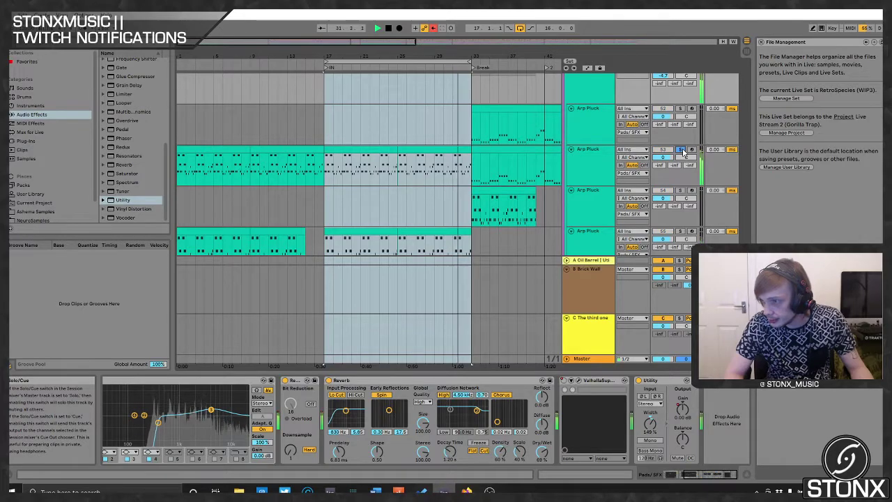
{"action": "left_click", "coordinate": [583, 167]}
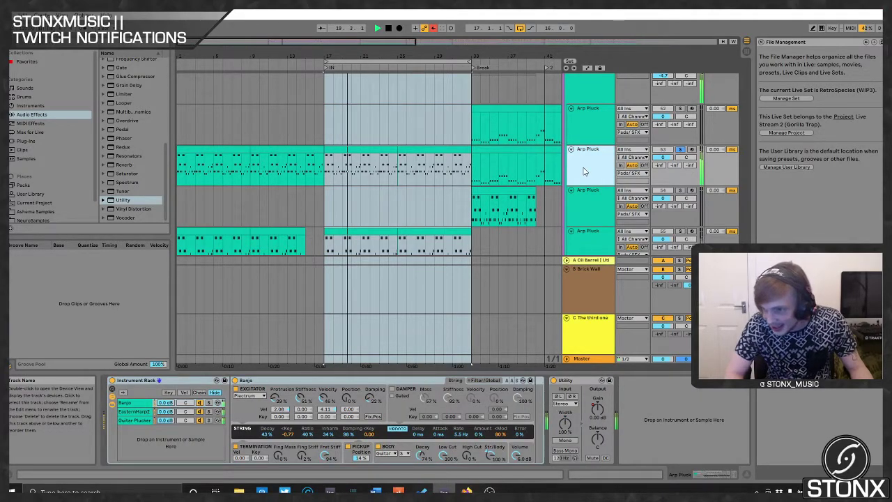
{"action": "left_click", "coordinate": [388, 28]}
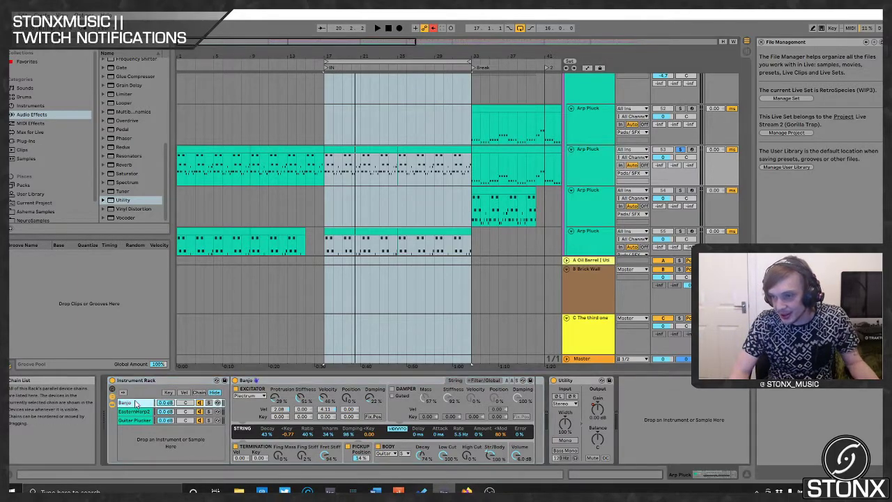
- Audition the rack's Banjo, EasternHarp2 and Guitar Plucker chains one at a time in solo, ending with all chain solos off
{"action": "left_click", "coordinate": [208, 403]}
{"action": "key", "text": "space"}
{"action": "left_click", "coordinate": [208, 403]}
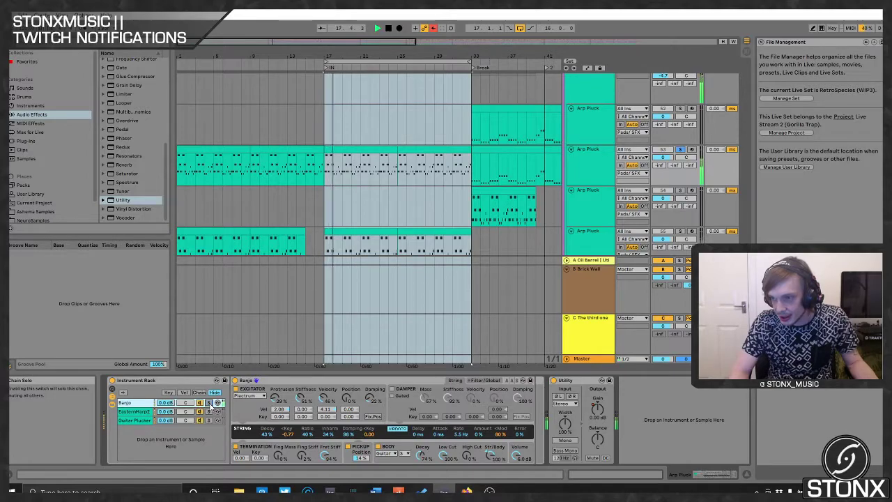
{"action": "left_click", "coordinate": [209, 412]}
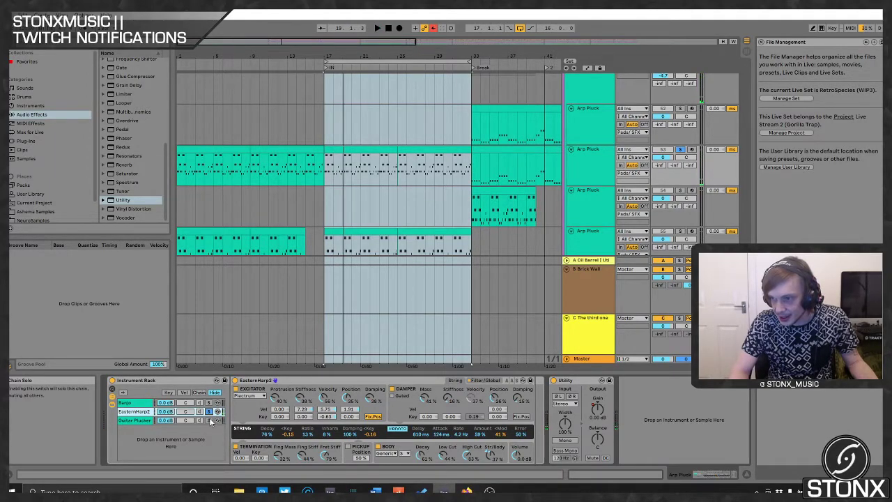
{"action": "left_click", "coordinate": [210, 421]}
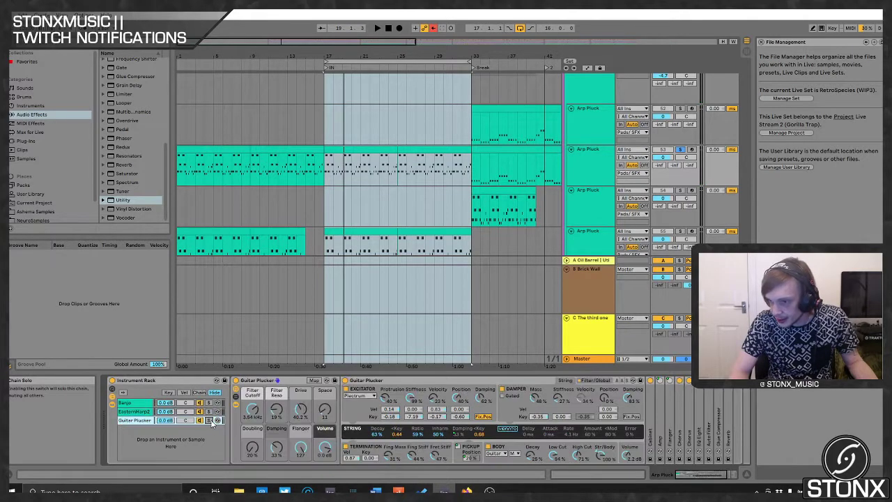
{"action": "key", "text": "space"}
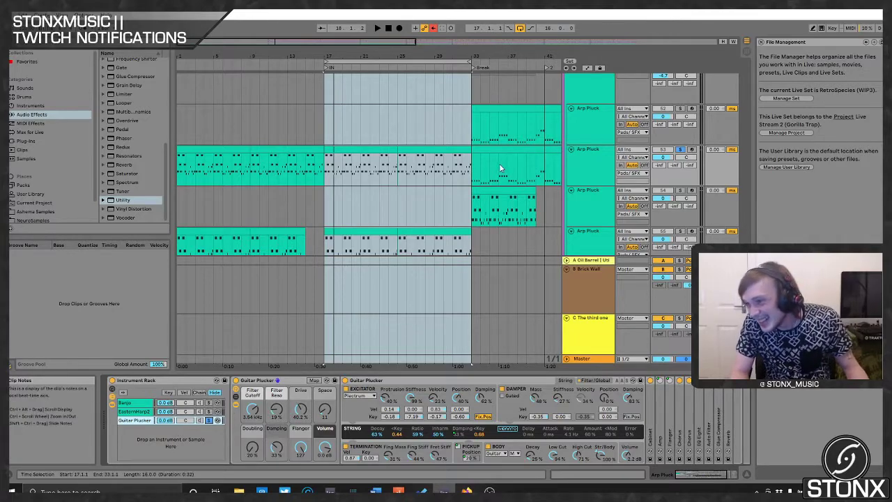
{"action": "key", "text": "space"}
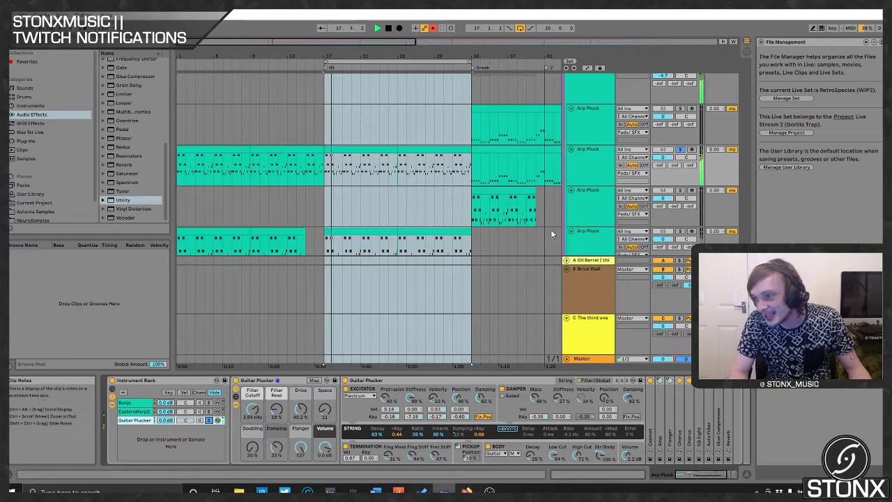
{"action": "left_click", "coordinate": [208, 420]}
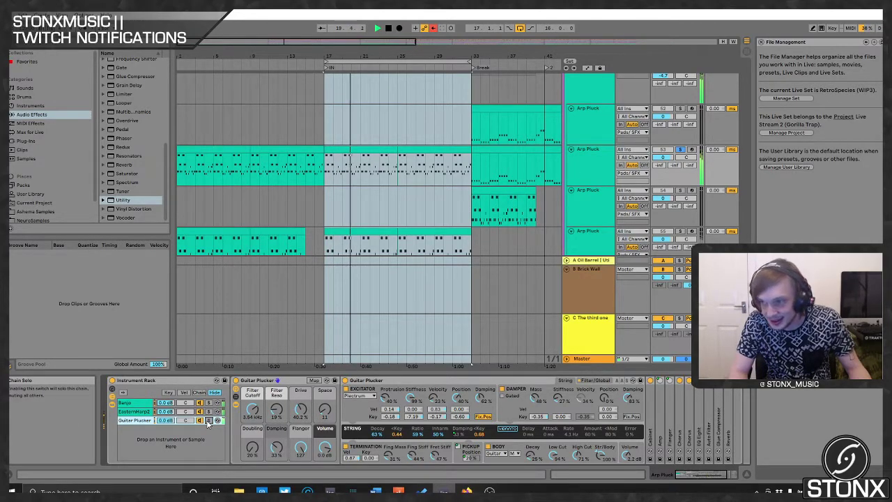
- Select Arp Pluck track 55 and solo it alongside track 53 during playback
{"action": "scroll", "coordinate": [549, 224], "scroll_direction": "down", "scroll_amount": 2}
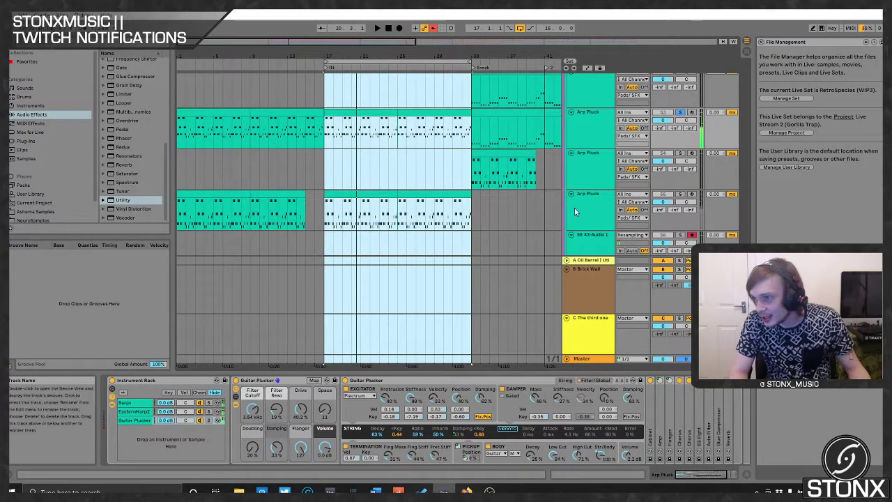
{"action": "left_click", "coordinate": [574, 212]}
{"action": "left_click", "coordinate": [680, 195]}
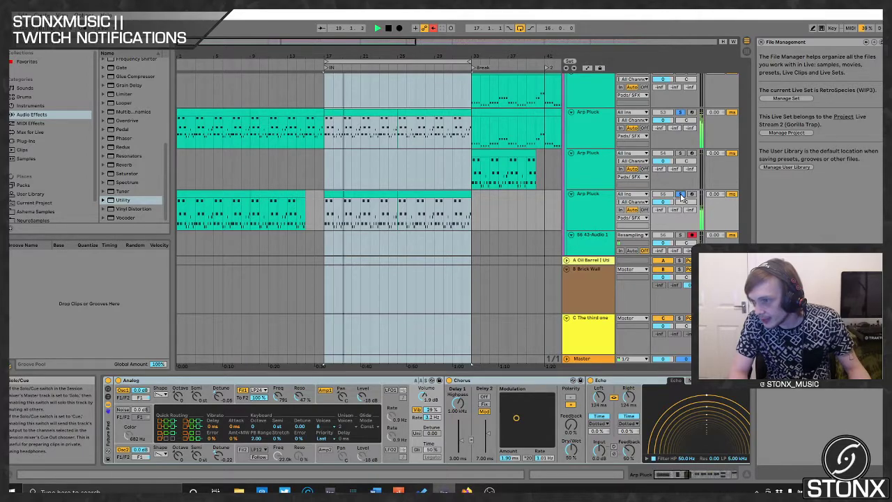
- Select track 53's Arp Pluck clips from bar 17 to 33, show track 55's Analog chain and play both tracks
{"action": "left_click", "coordinate": [583, 118]}
{"action": "left_click", "coordinate": [431, 111]}
{"action": "left_click", "coordinate": [431, 112], "text": "shift"}
{"action": "left_click", "coordinate": [609, 204]}
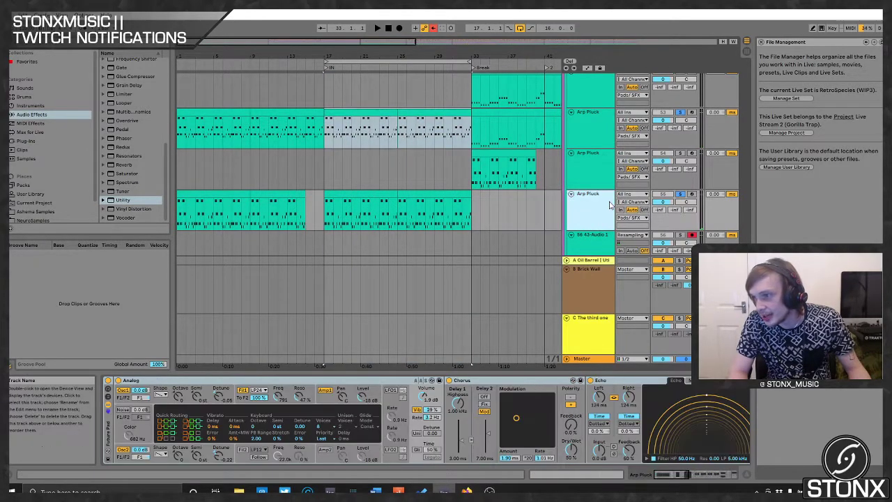
{"action": "mouse_move", "coordinate": [658, 474]}
{"action": "left_mouse_down"}
{"action": "mouse_move", "coordinate": [703, 474]}
{"action": "mouse_move", "coordinate": [657, 474]}
{"action": "left_mouse_up"}
{"action": "key", "text": "space"}
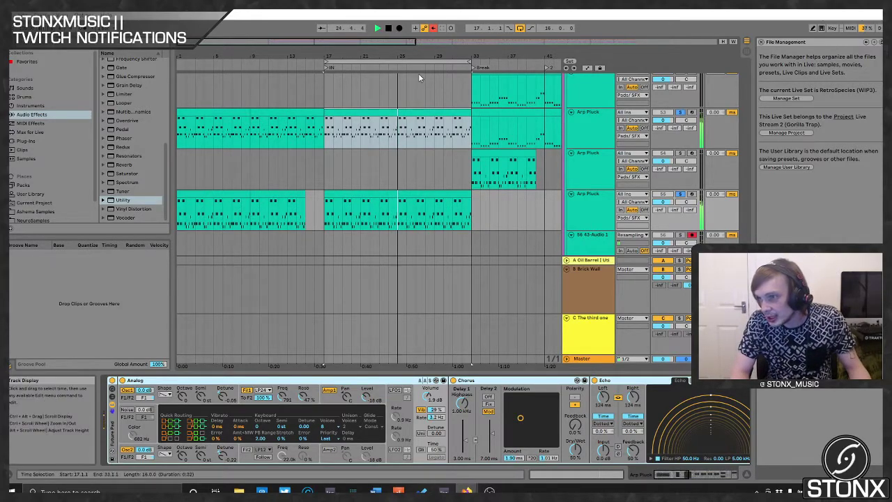
- Move the 16-bar loop to start at bar 33 and play the Break with the Arp Pluck solos off
{"action": "left_click_drag", "start_coordinate": [406, 64], "coordinate": [549, 69]}
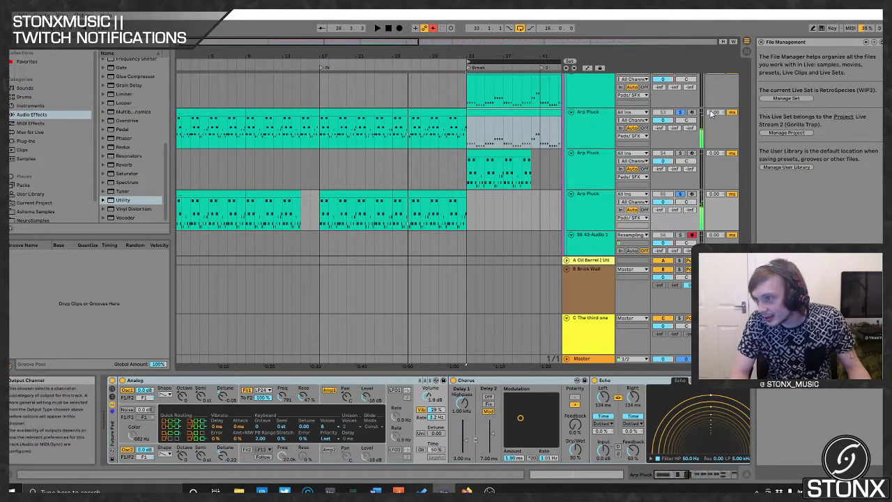
{"action": "key", "text": "space"}
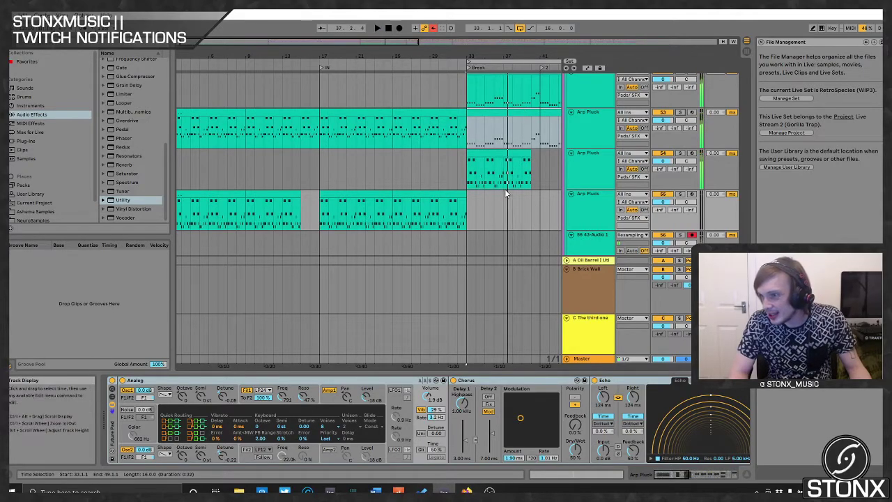
{"action": "key", "text": "space"}
- Unfold the Bass group and play the Break from bar 33 with its Gorilla Bass tracks in view
{"action": "scroll", "coordinate": [505, 190], "scroll_direction": "up", "scroll_amount": 20}
{"action": "scroll", "coordinate": [530, 177], "scroll_direction": "down", "scroll_amount": 6}
{"action": "scroll", "coordinate": [527, 175], "scroll_direction": "up", "scroll_amount": 5}
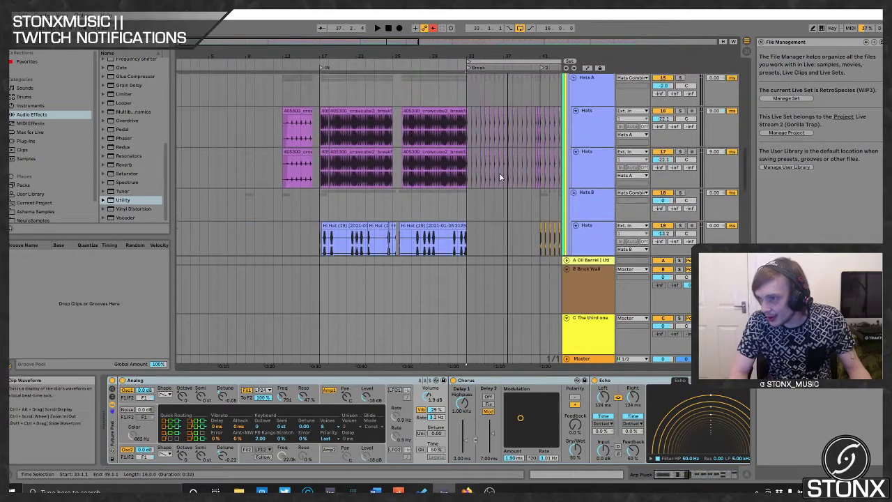
{"action": "scroll", "coordinate": [499, 181], "scroll_direction": "down", "scroll_amount": 20}
{"action": "scroll", "coordinate": [471, 190], "scroll_direction": "down", "scroll_amount": 6}
{"action": "scroll", "coordinate": [478, 188], "scroll_direction": "up", "scroll_amount": 20}
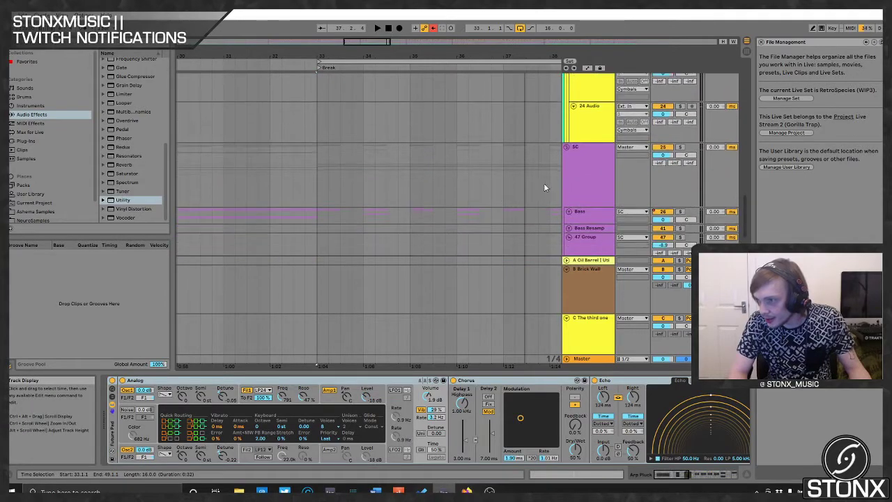
{"action": "left_click", "coordinate": [568, 212]}
{"action": "scroll", "coordinate": [418, 183], "scroll_direction": "down", "scroll_amount": 3}
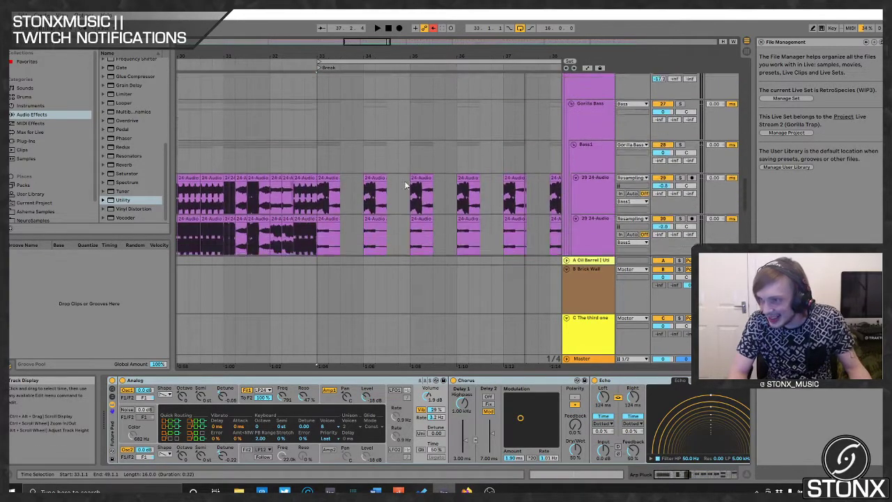
{"action": "scroll", "coordinate": [390, 179], "scroll_direction": "down", "scroll_amount": 3}
{"action": "key", "text": "space"}
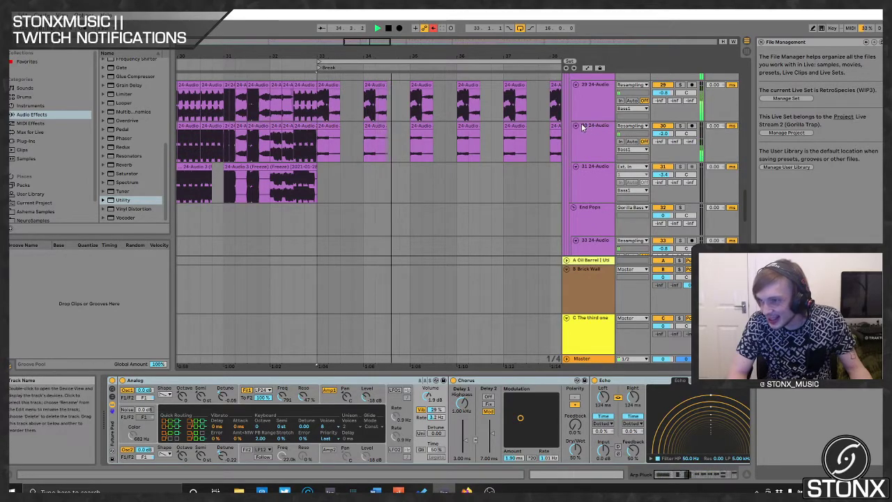
- Solo audio tracks 29 and 30 in the Bass1 group and audition them in the Break
{"action": "scroll", "coordinate": [582, 127], "scroll_direction": "up", "scroll_amount": 2}
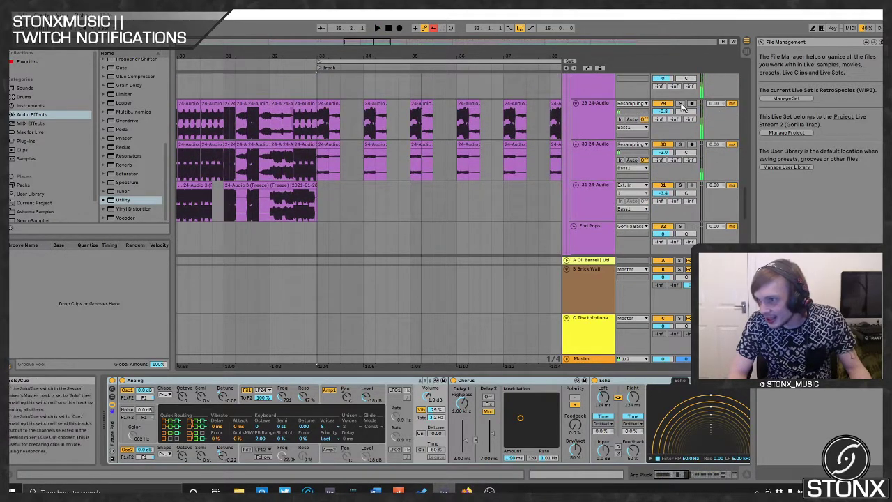
{"action": "left_click", "coordinate": [680, 144]}
{"action": "key", "text": "space"}
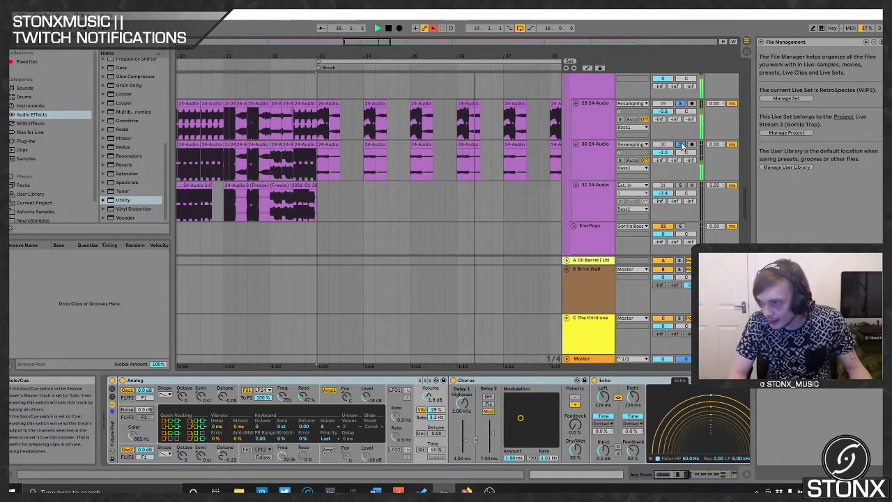
{"action": "key", "text": "space"}
- Solo the 35 24-Audio 2 track in the Gorilla Bass group and play its Break clips from bar 33
{"action": "scroll", "coordinate": [477, 196], "scroll_direction": "down", "scroll_amount": 2}
{"action": "scroll", "coordinate": [477, 196], "scroll_direction": "down", "scroll_amount": 3}
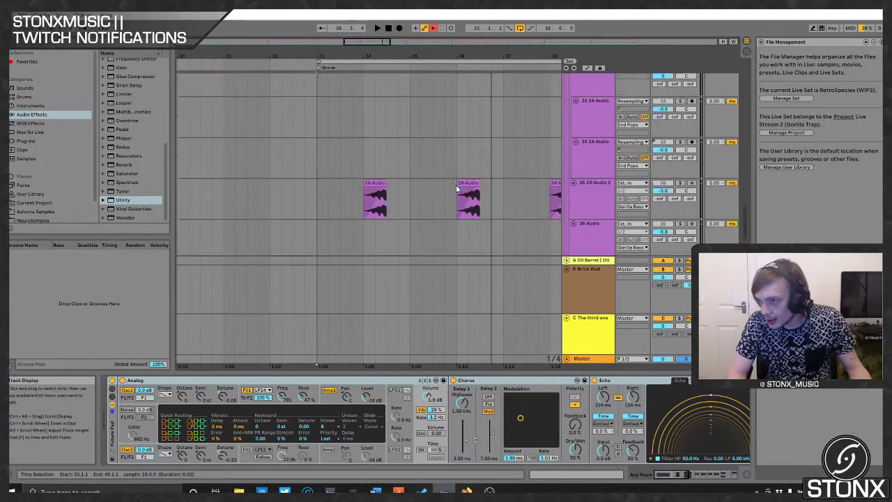
{"action": "scroll", "coordinate": [477, 196], "scroll_direction": "up", "scroll_amount": 3}
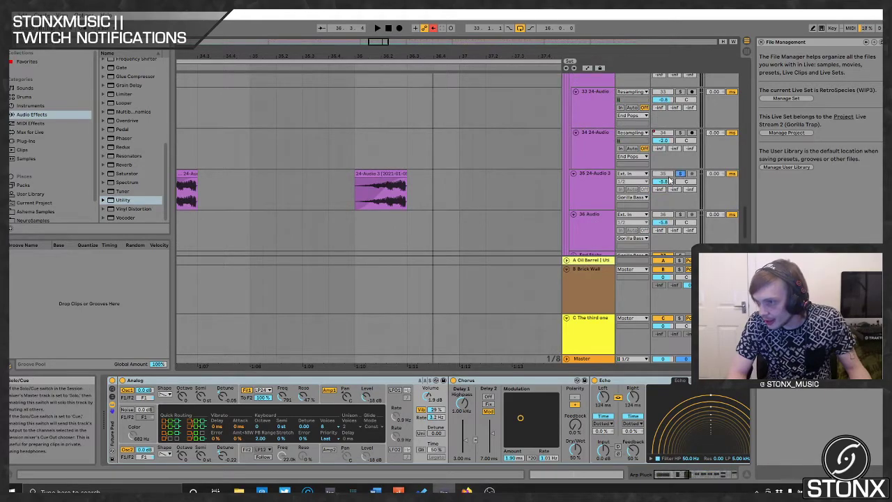
{"action": "scroll", "coordinate": [442, 178], "scroll_direction": "down", "scroll_amount": 5}
{"action": "key", "text": "space"}
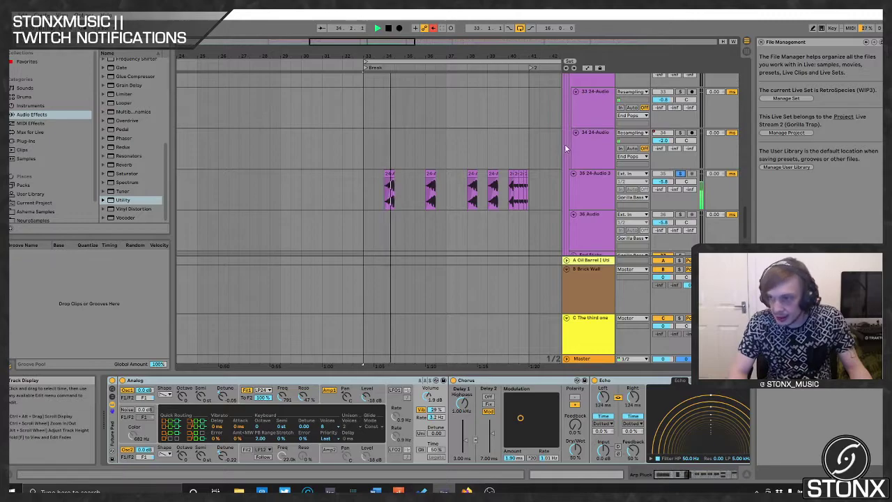
{"action": "key", "text": "space"}
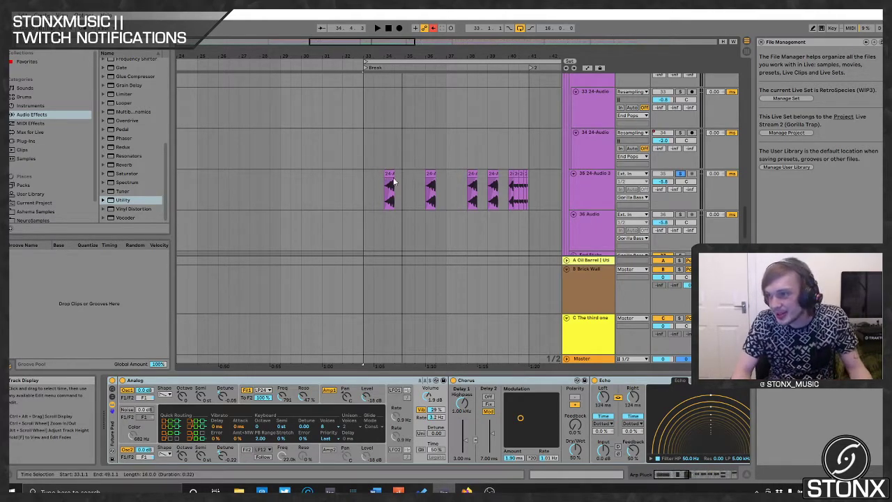
- Select the loop span from bar 33 to 49, replay it and turn off the 35 24-Audio 2 solo
{"action": "left_click", "coordinate": [385, 62]}
{"action": "key", "text": "space"}
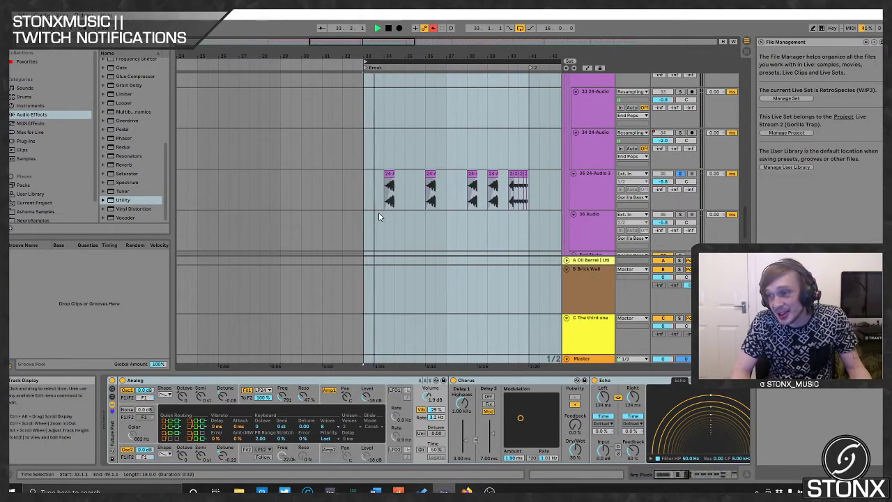
{"action": "left_click", "coordinate": [681, 174]}
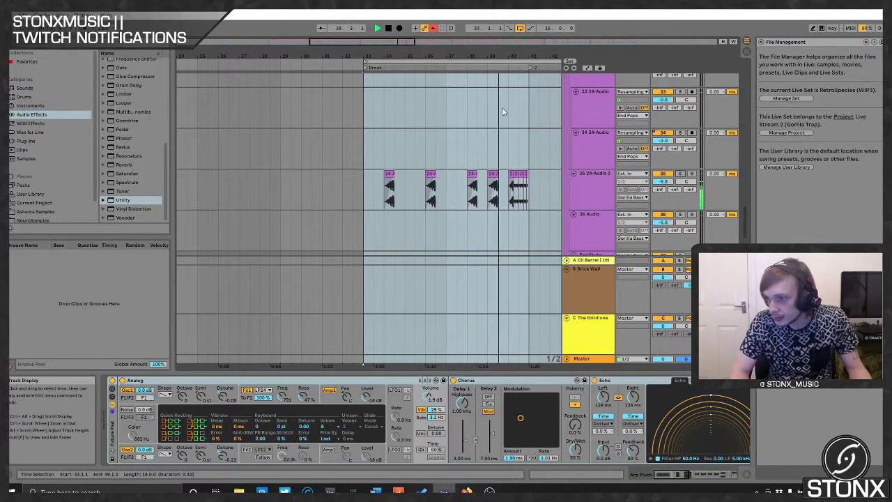
- Examine the kick, snare and hat tracks around bars 41 to 49 during full-mix playback
{"action": "scroll", "coordinate": [449, 126], "scroll_direction": "up", "scroll_amount": 15}
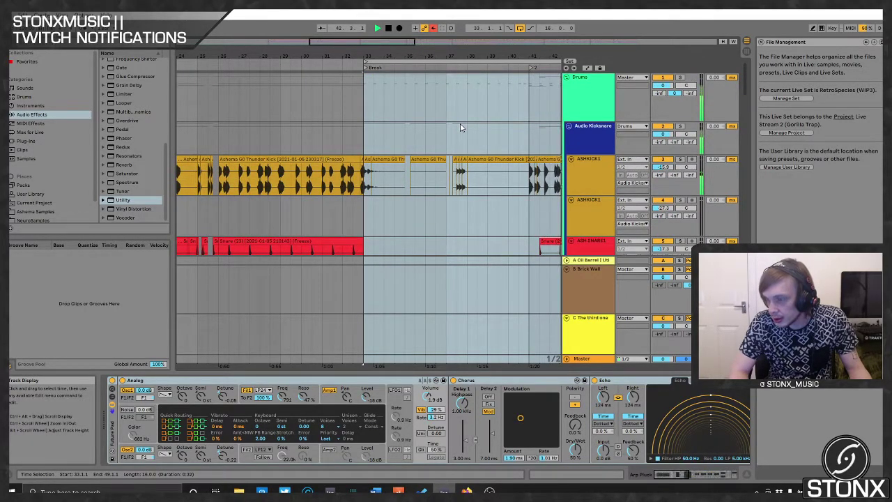
{"action": "left_click_drag", "start_coordinate": [393, 44], "coordinate": [448, 42]}
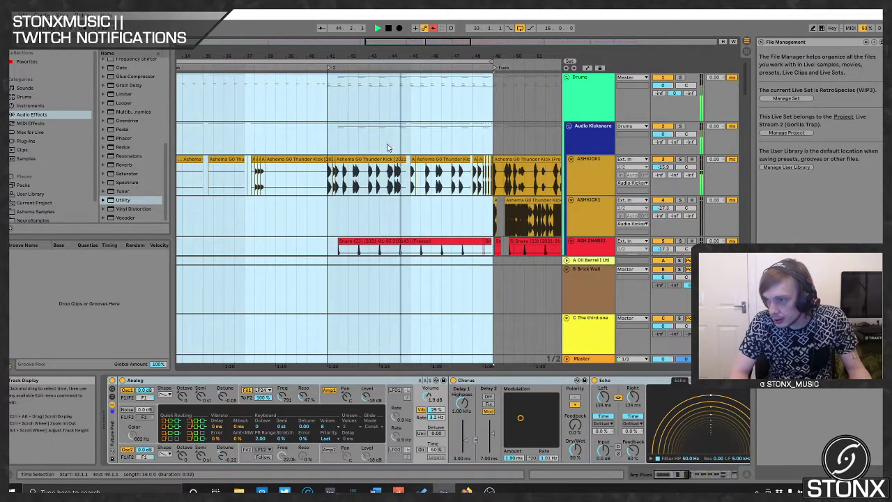
{"action": "scroll", "coordinate": [336, 220], "scroll_direction": "down", "scroll_amount": 12}
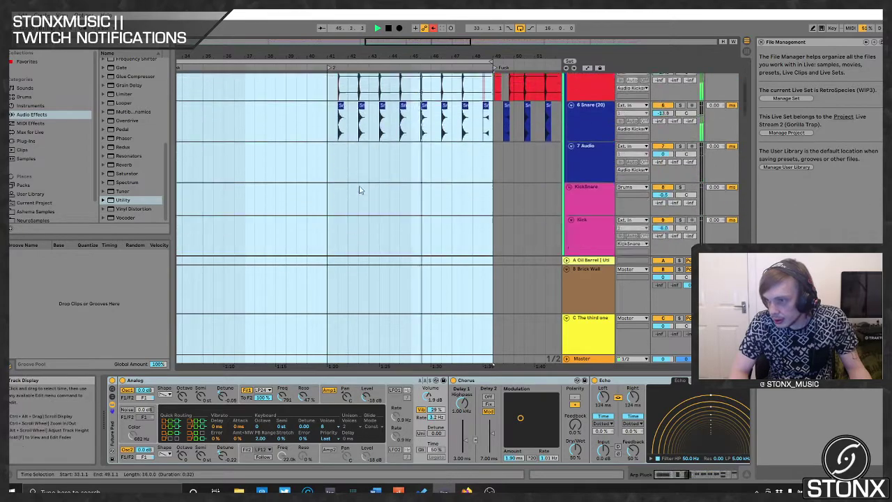
{"action": "scroll", "coordinate": [353, 191], "scroll_direction": "down", "scroll_amount": 3}
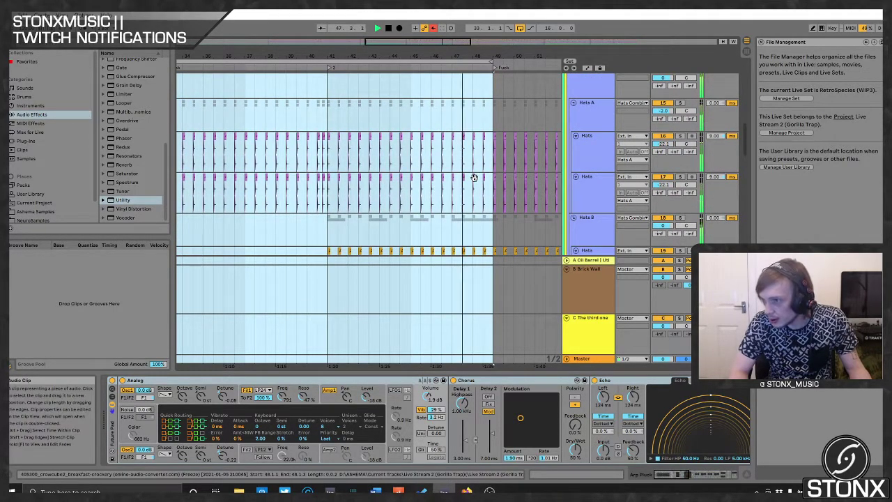
{"action": "scroll", "coordinate": [442, 185], "scroll_direction": "down", "scroll_amount": 2}
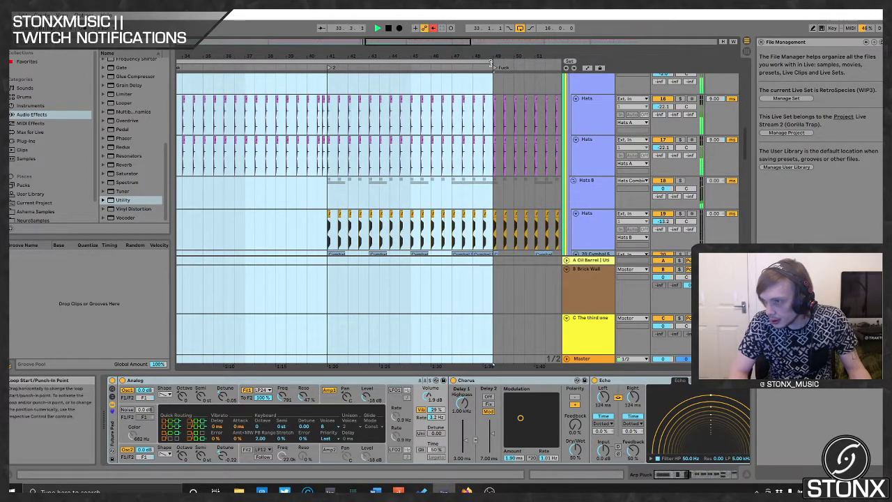
- Move the 16-bar loop to start at bar 41 and examine the Bass group's device chain from Punch and Parallel through Reverb
{"action": "left_click_drag", "start_coordinate": [339, 71], "coordinate": [376, 62]}
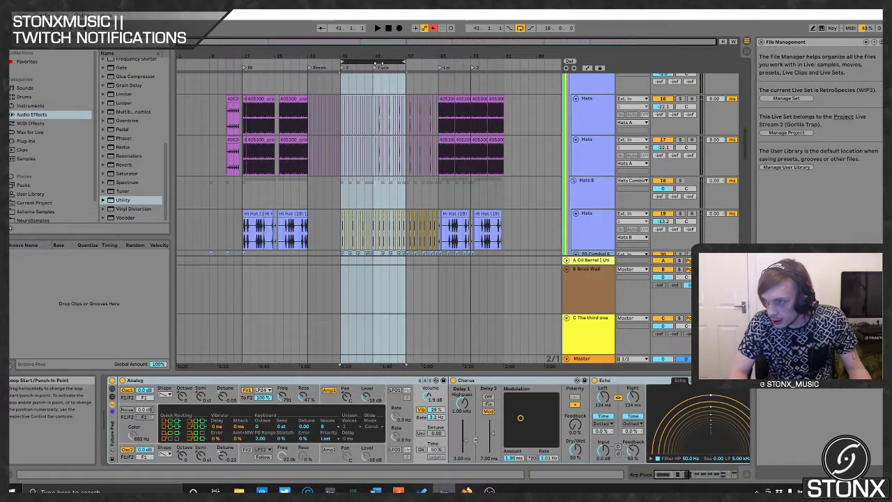
{"action": "scroll", "coordinate": [554, 204], "scroll_direction": "down", "scroll_amount": 3}
{"action": "scroll", "coordinate": [557, 205], "scroll_direction": "down", "scroll_amount": 5}
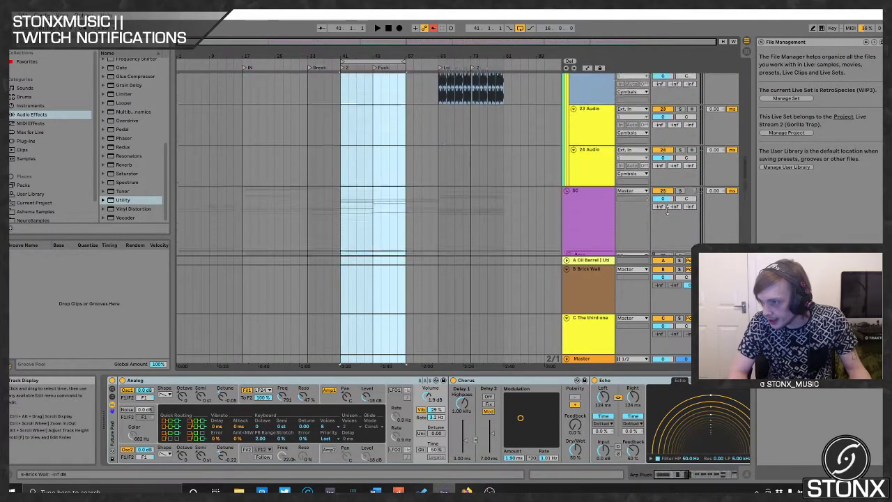
{"action": "left_click", "coordinate": [589, 194]}
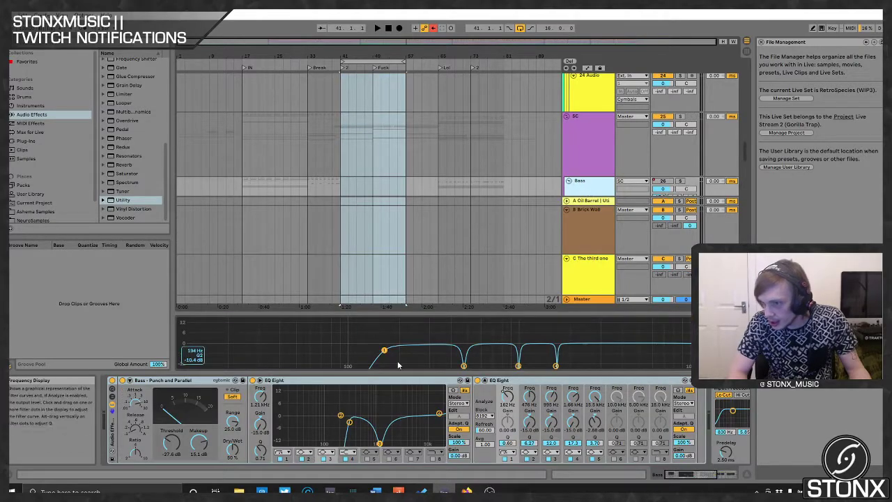
{"action": "scroll", "coordinate": [590, 195], "scroll_direction": "down", "scroll_amount": 1}
{"action": "scroll", "coordinate": [591, 196], "scroll_direction": "down", "scroll_amount": 2}
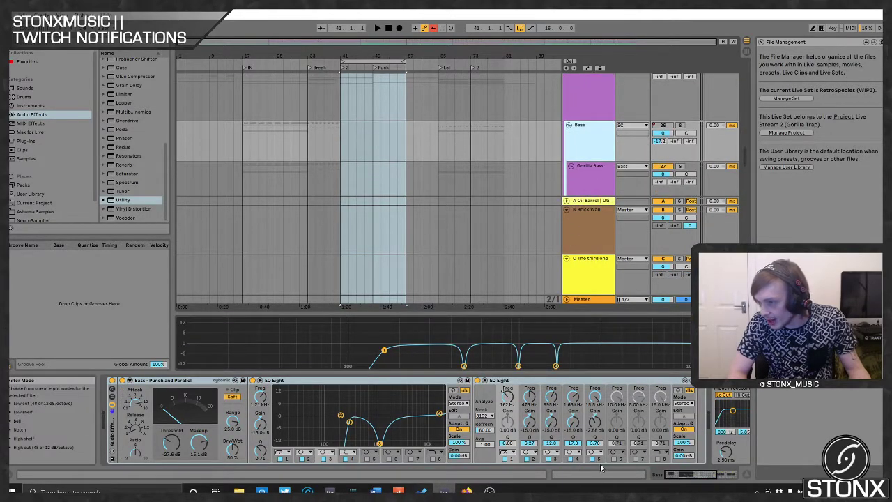
{"action": "left_click_drag", "start_coordinate": [689, 478], "coordinate": [770, 469]}
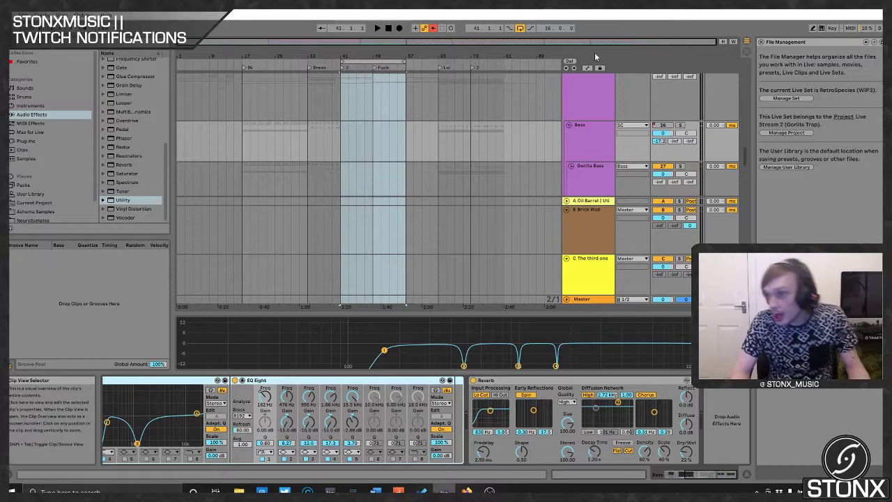
- Examine the Gorilla Bass and SC group device chains, and play the loop to watch the SC group's kick and snare sidechain compression
{"action": "scroll", "coordinate": [464, 179], "scroll_direction": "up", "scroll_amount": 5}
{"action": "scroll", "coordinate": [502, 143], "scroll_direction": "up", "scroll_amount": 5}
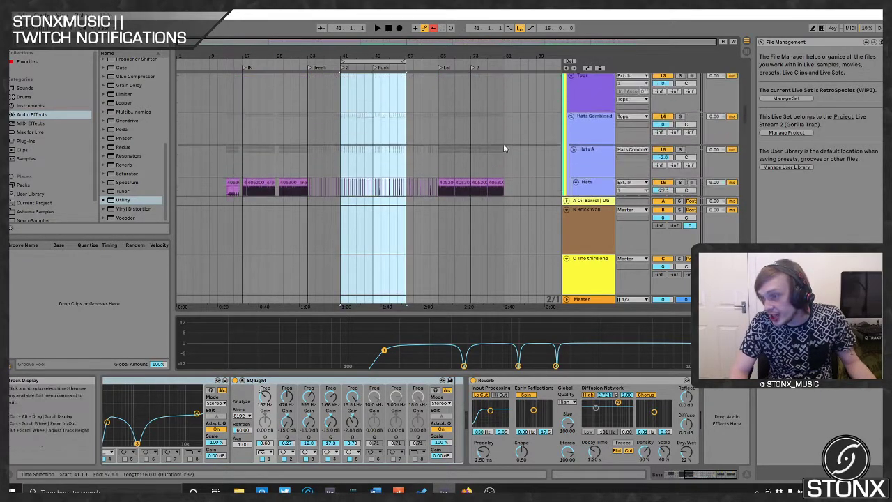
{"action": "scroll", "coordinate": [568, 153], "scroll_direction": "down", "scroll_amount": 8}
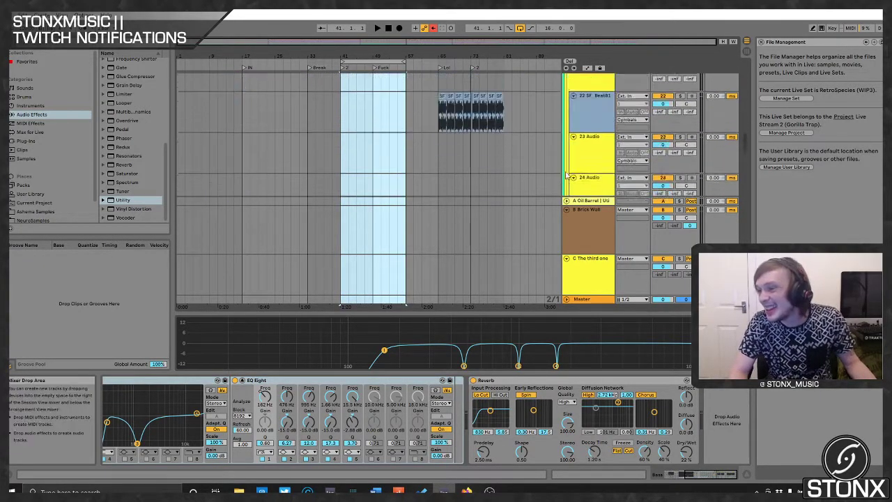
{"action": "scroll", "coordinate": [550, 150], "scroll_direction": "up", "scroll_amount": 5}
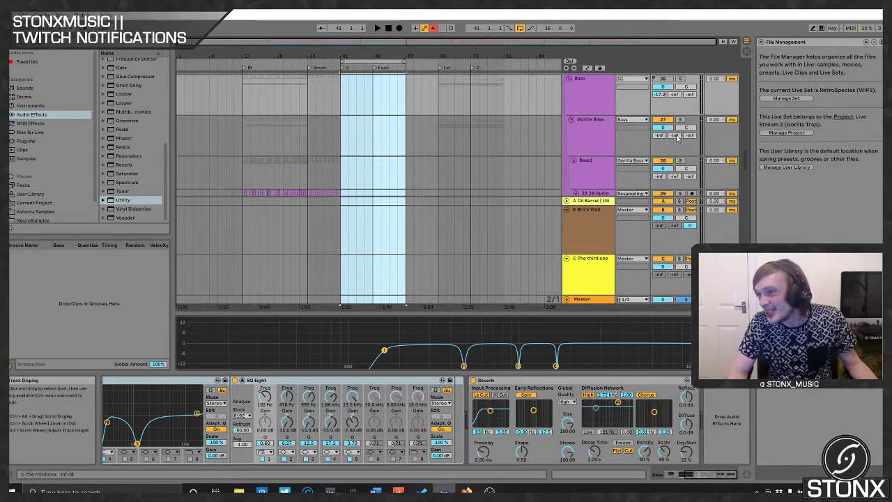
{"action": "left_click", "coordinate": [584, 139]}
{"action": "scroll", "coordinate": [592, 139], "scroll_direction": "up", "scroll_amount": 5}
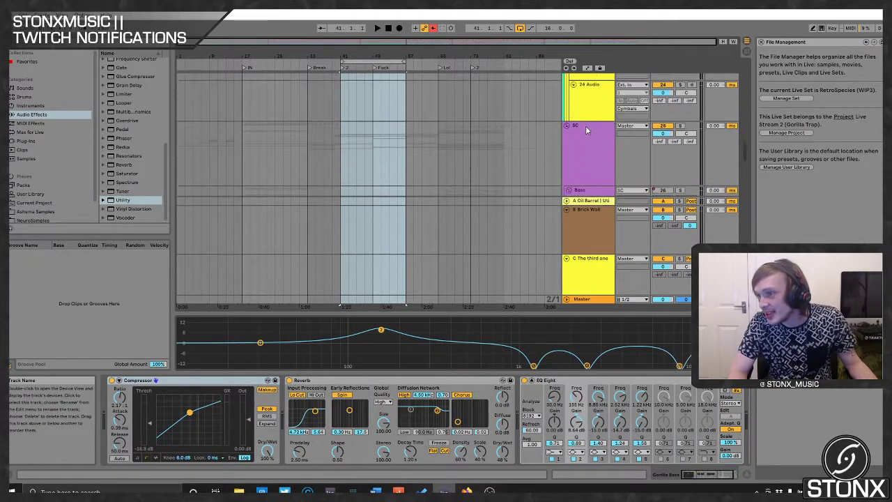
{"action": "left_click", "coordinate": [583, 194]}
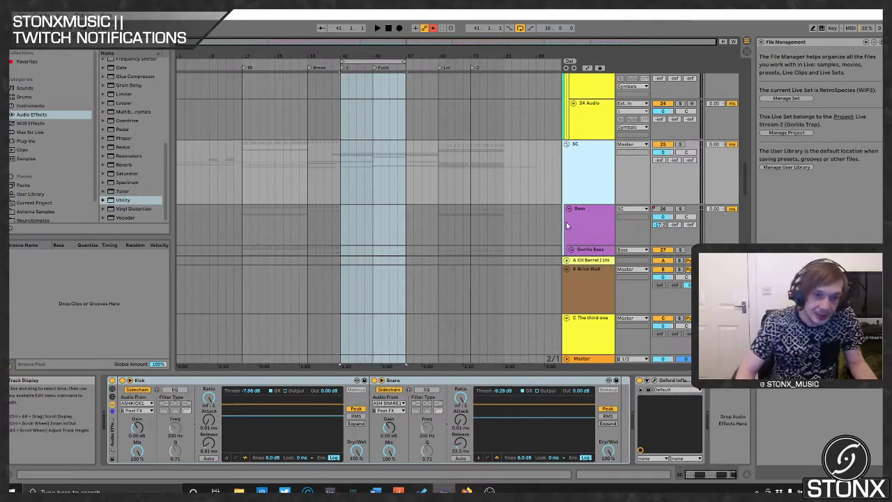
{"action": "key", "text": "space"}
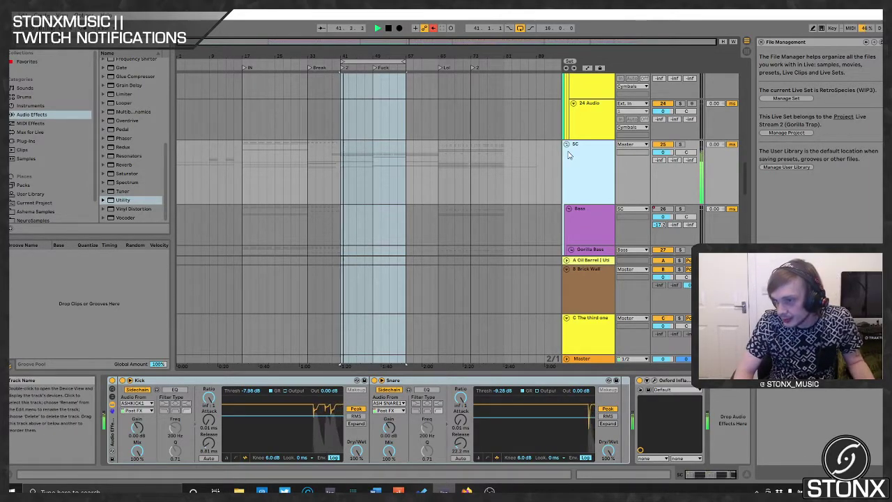
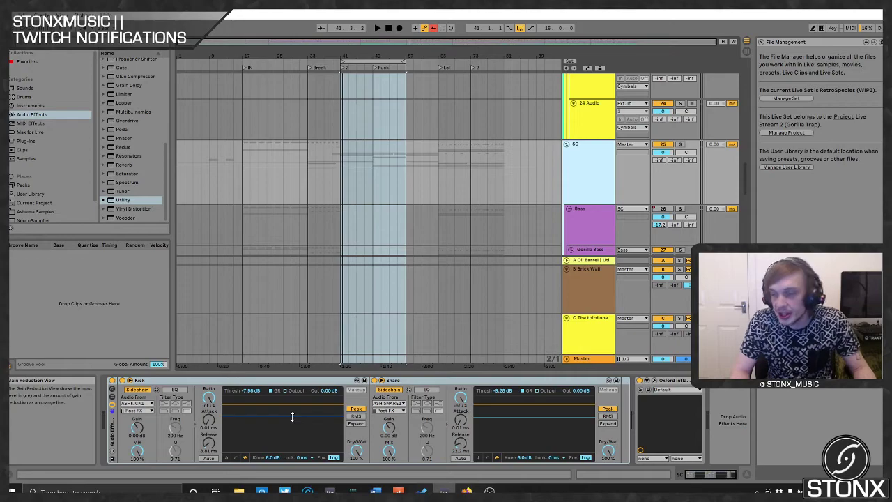
- Try a -17.7 dB threshold on the SC group's Kick compressor during playback and return it to -7.98 dB
{"action": "left_click_drag", "start_coordinate": [292, 416], "coordinate": [292, 428]}
{"action": "key", "text": "space"}
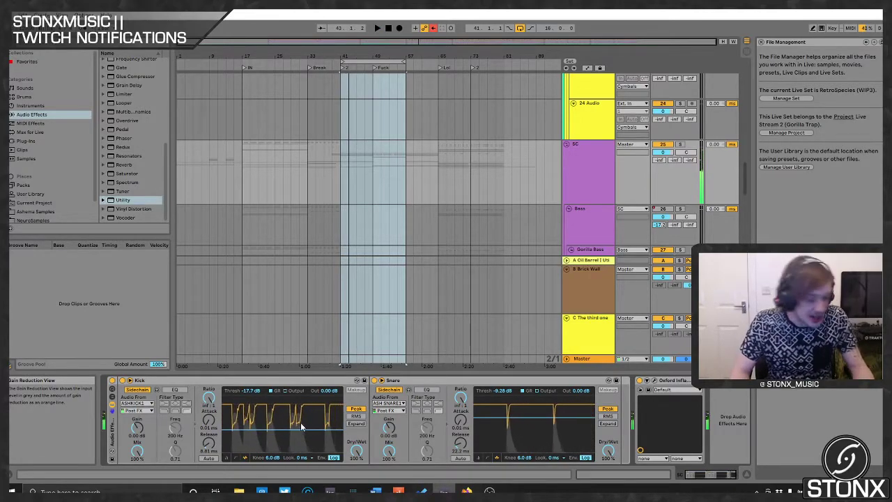
{"action": "left_click_drag", "start_coordinate": [300, 422], "coordinate": [310, 418]}
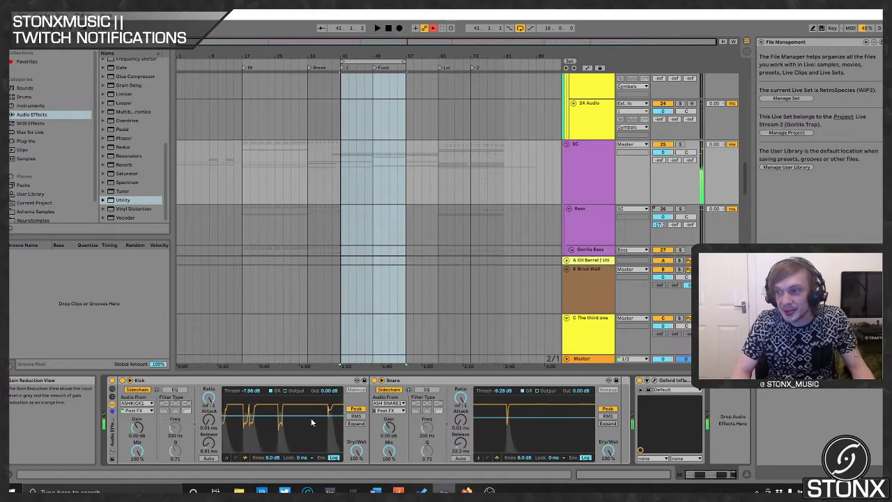
- Open the SC group's Oxford Inflator, examine its effect and curve settings, and close its window
{"action": "left_click", "coordinate": [655, 382]}
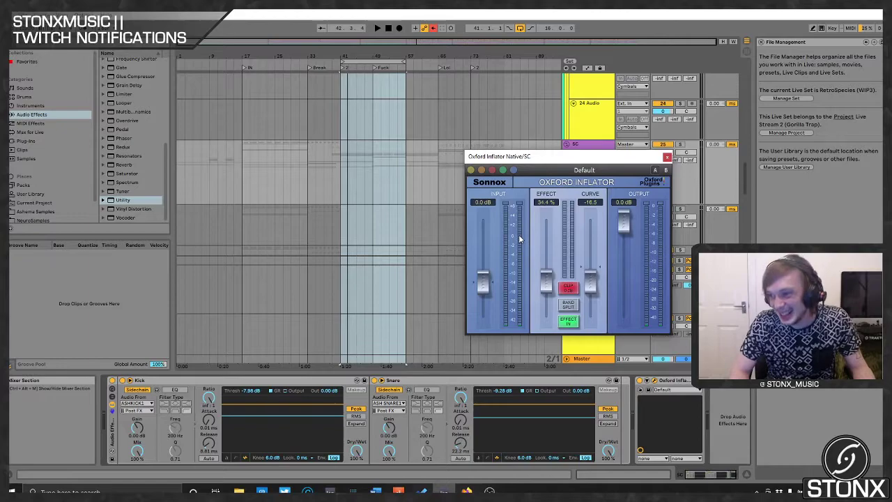
{"action": "left_click_drag", "start_coordinate": [578, 165], "coordinate": [587, 114]}
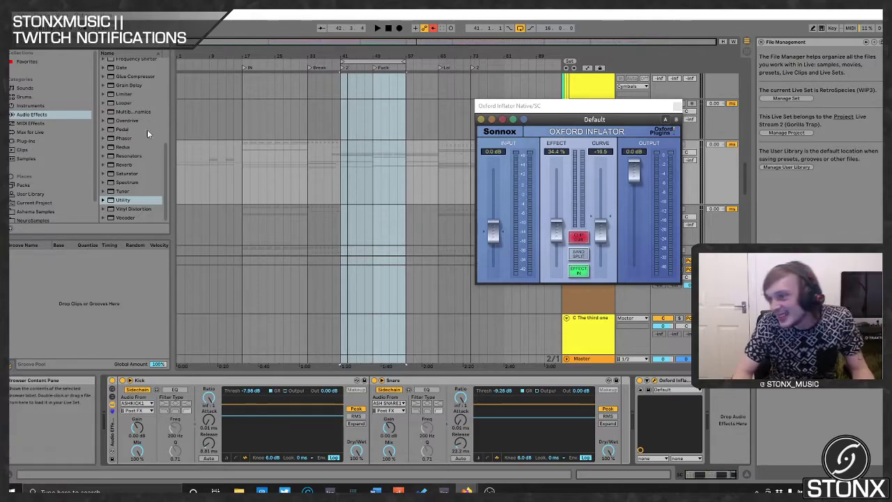
{"action": "left_click", "coordinate": [373, 62]}
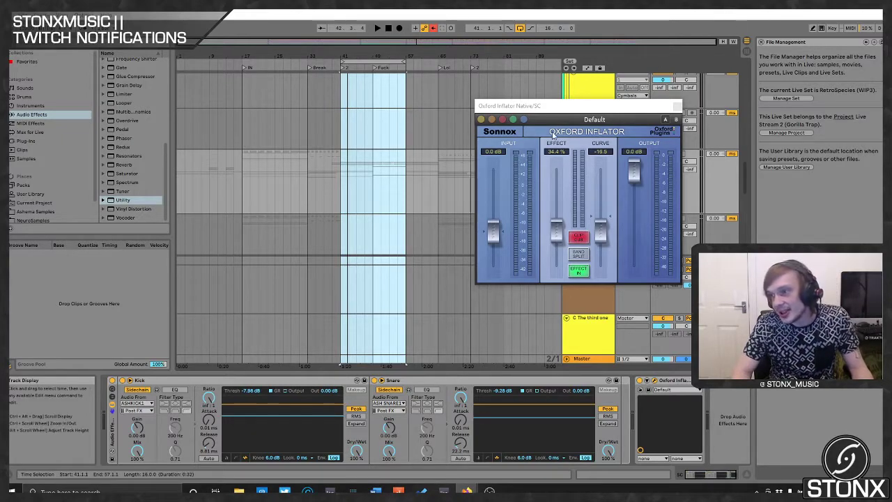
{"action": "left_click", "coordinate": [576, 107]}
{"action": "left_click_drag", "start_coordinate": [593, 106], "coordinate": [499, 74]}
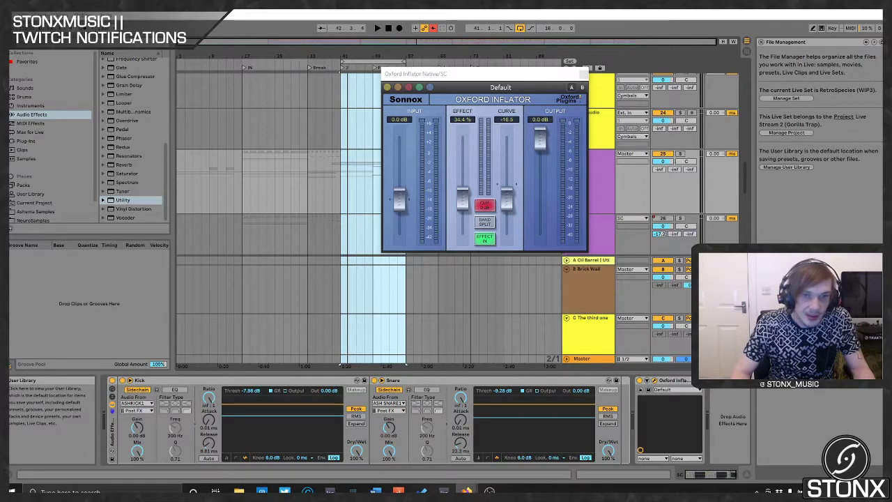
{"action": "left_click", "coordinate": [510, 244]}
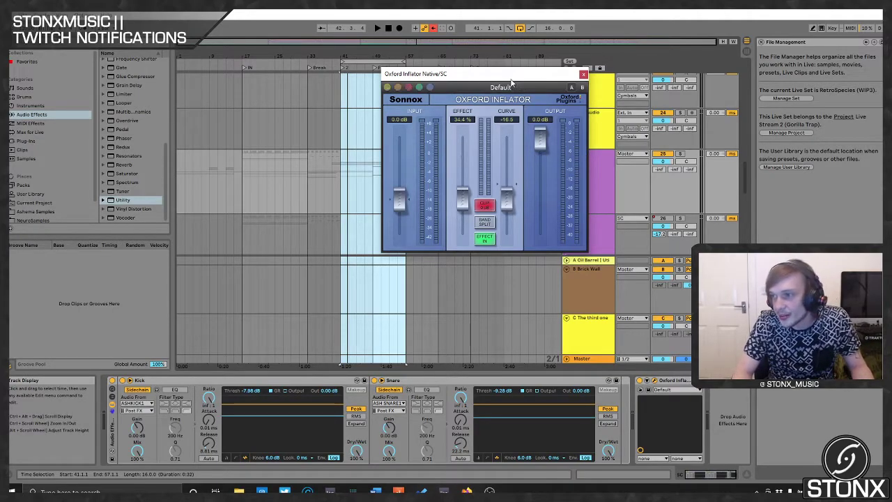
{"action": "left_click_drag", "start_coordinate": [511, 77], "coordinate": [490, 71]}
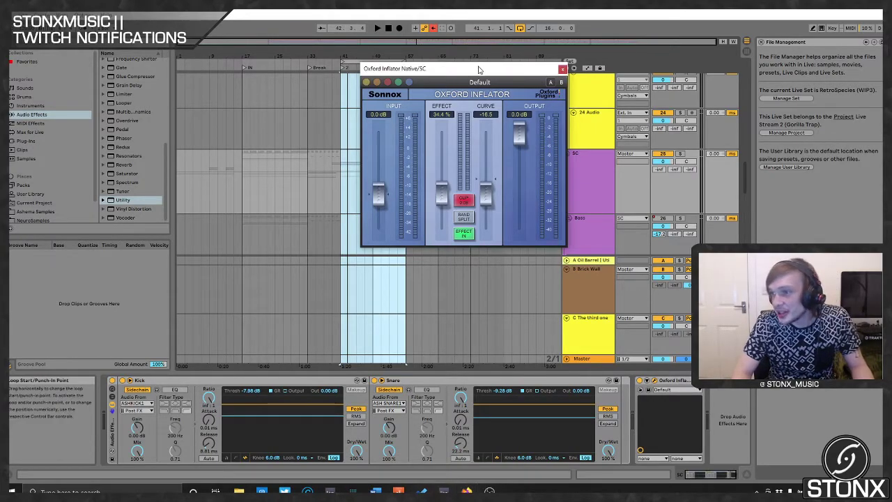
{"action": "left_click_drag", "start_coordinate": [418, 68], "coordinate": [356, 201]}
{"action": "left_click", "coordinate": [356, 64]}
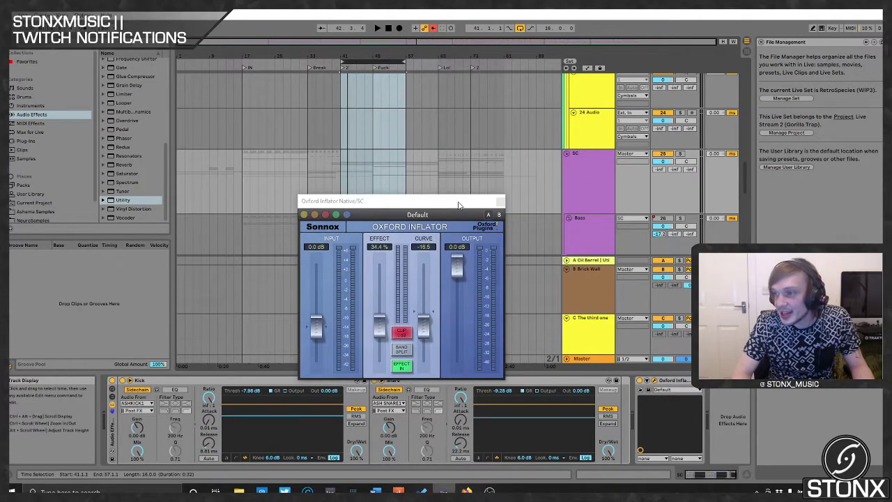
{"action": "left_click", "coordinate": [500, 201]}
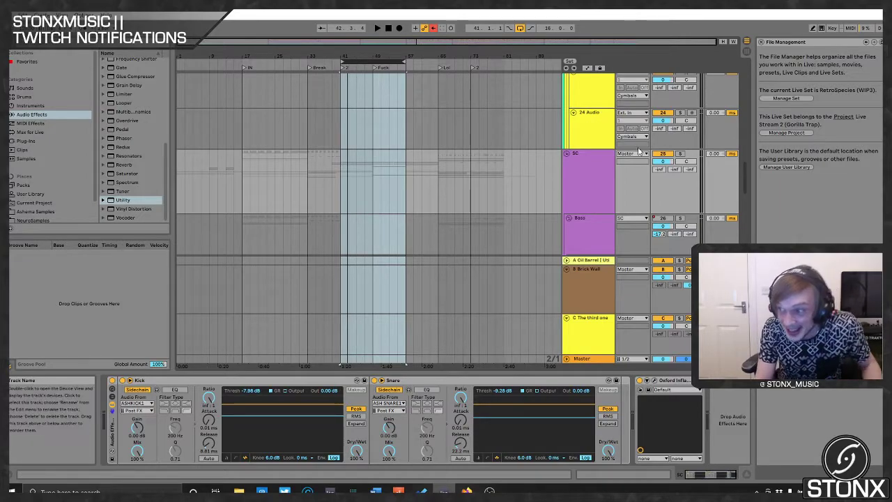
- Examine the device chains of the Bass group, the Gorilla Bass group and audio track 29 in Bass1
{"action": "left_click", "coordinate": [588, 180]}
{"action": "scroll", "coordinate": [587, 180], "scroll_direction": "down", "scroll_amount": 3}
{"action": "left_click", "coordinate": [587, 179]}
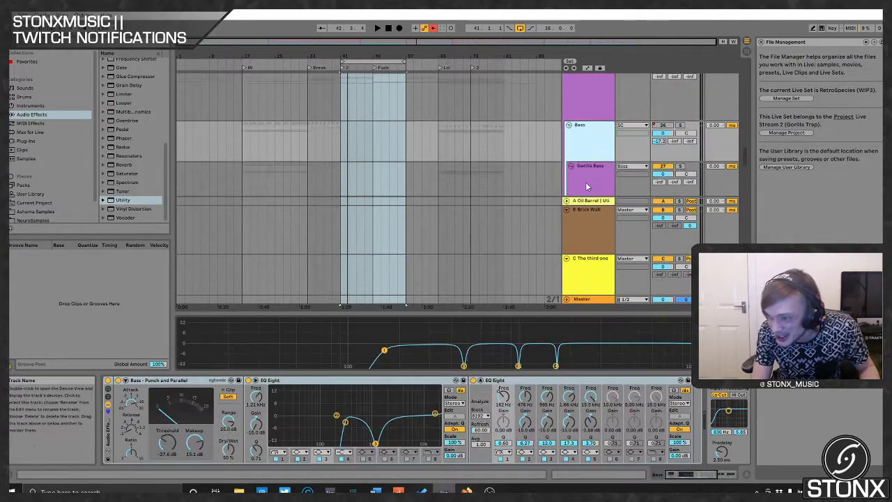
{"action": "left_click", "coordinate": [587, 186]}
{"action": "scroll", "coordinate": [587, 186], "scroll_direction": "down", "scroll_amount": 3}
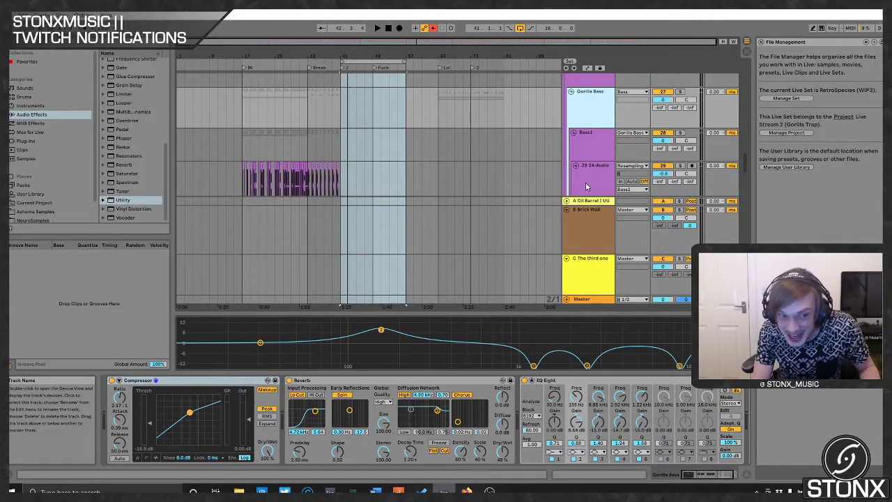
{"action": "left_click", "coordinate": [586, 186]}
{"action": "scroll", "coordinate": [578, 185], "scroll_direction": "down", "scroll_amount": 2}
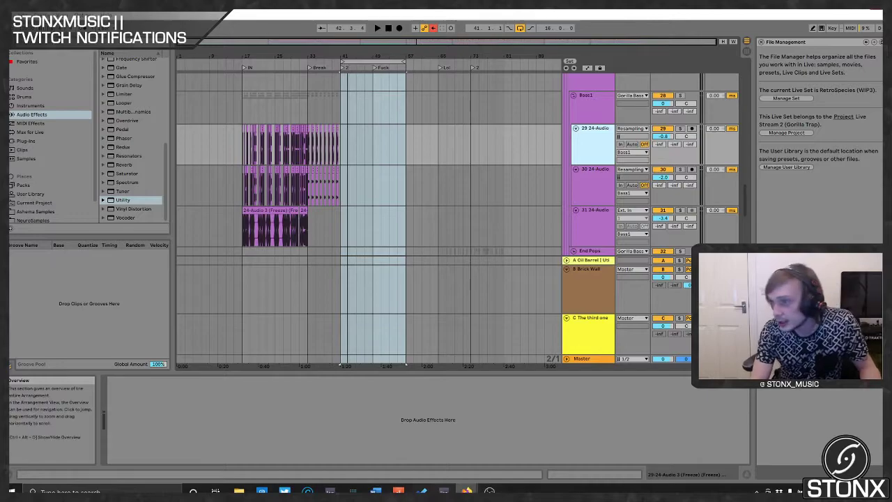
- Select the loop span from bar 41 to 57 and play it while reviewing the SFX, Sub Bass and Vox tracks
{"action": "left_click", "coordinate": [361, 66]}
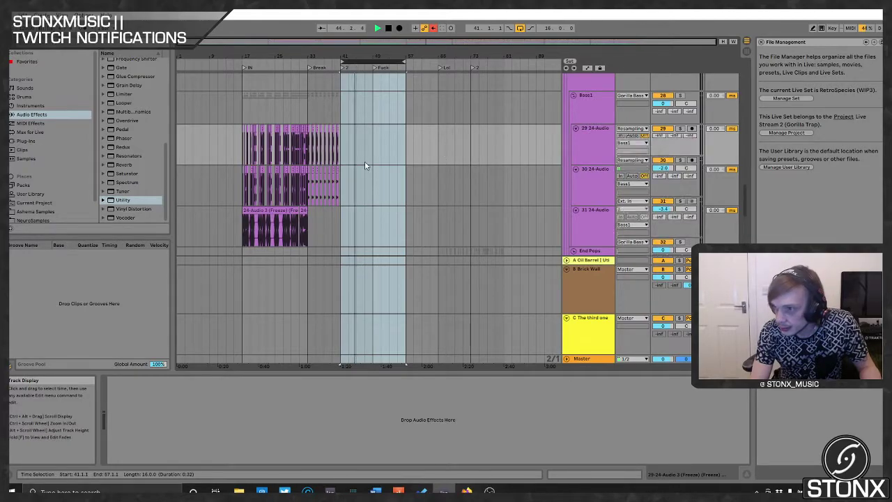
{"action": "scroll", "coordinate": [366, 156], "scroll_direction": "down", "scroll_amount": 10}
{"action": "scroll", "coordinate": [369, 155], "scroll_direction": "down", "scroll_amount": 2}
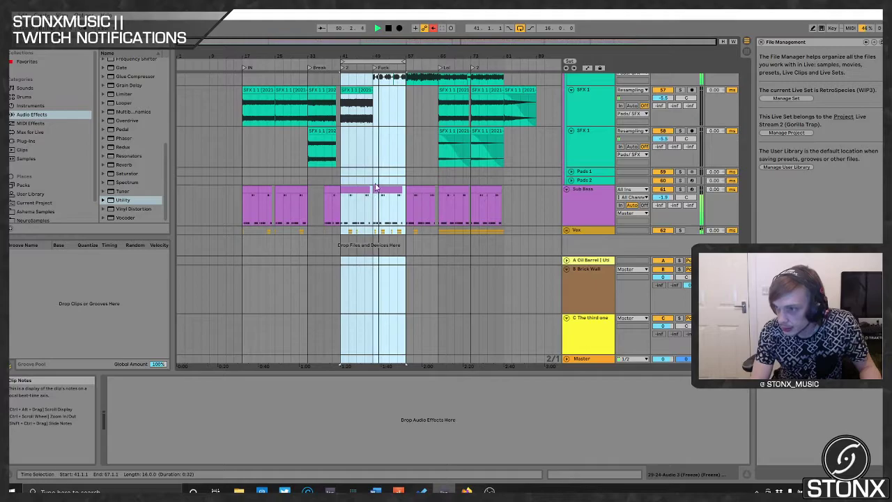
- Add a fade-in of about one beat to the start of the 43-Audio 1 clip at bar 49
{"action": "key", "text": "z"}
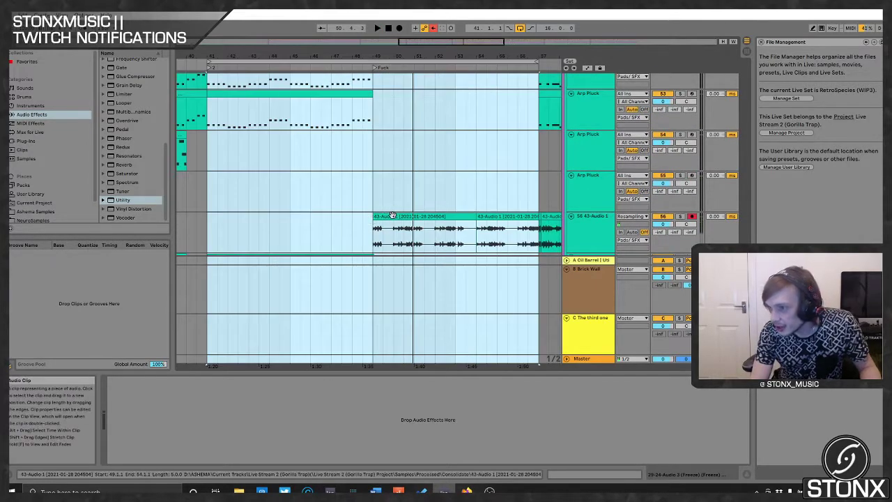
{"action": "left_click", "coordinate": [390, 216]}
{"action": "scroll", "coordinate": [388, 221], "scroll_direction": "down", "scroll_amount": 2}
{"action": "scroll", "coordinate": [389, 222], "scroll_direction": "up", "scroll_amount": 5}
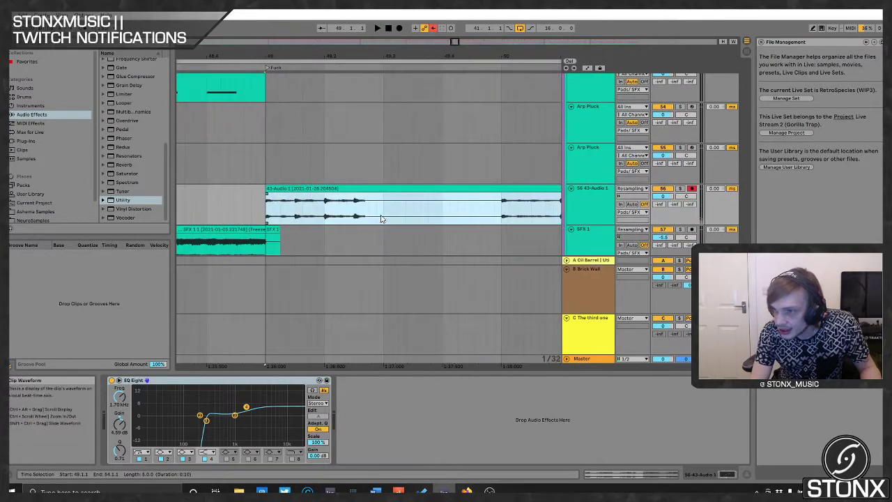
{"action": "left_click_drag", "start_coordinate": [268, 200], "coordinate": [319, 193]}
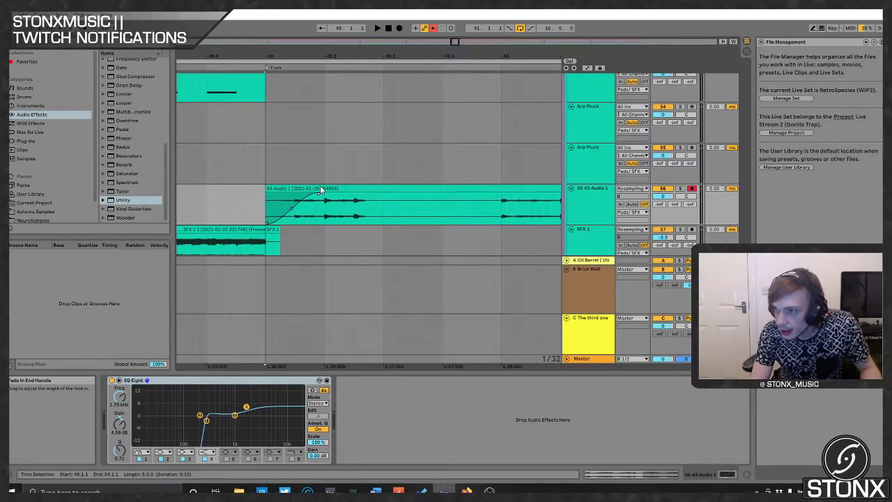
- Replay the faded clip from the bar 49 locator and examine the Arp Pluck clips in the surrounding sections
{"action": "double_click", "coordinate": [267, 67]}
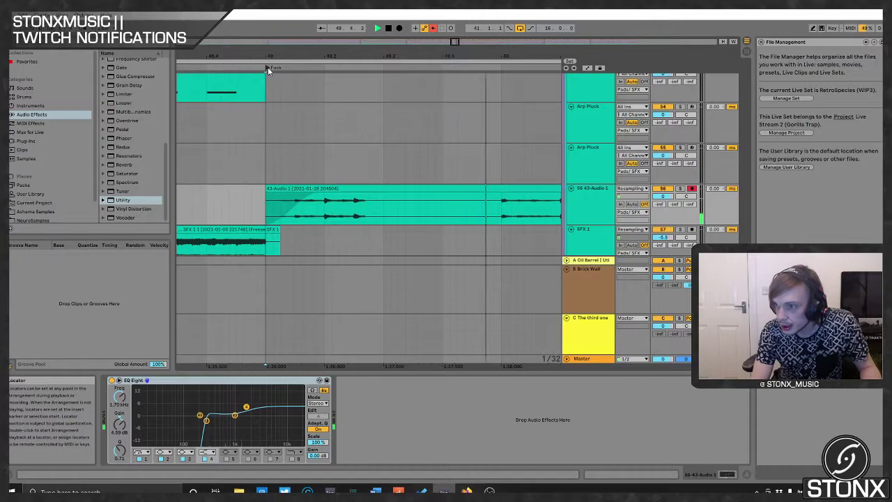
{"action": "left_click", "coordinate": [267, 67]}
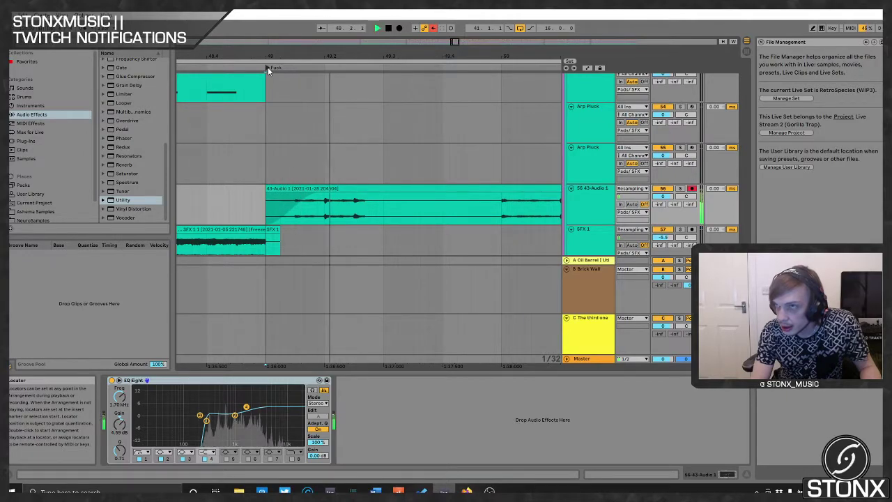
{"action": "key", "text": "space"}
{"action": "scroll", "coordinate": [304, 124], "scroll_direction": "down", "scroll_amount": 5}
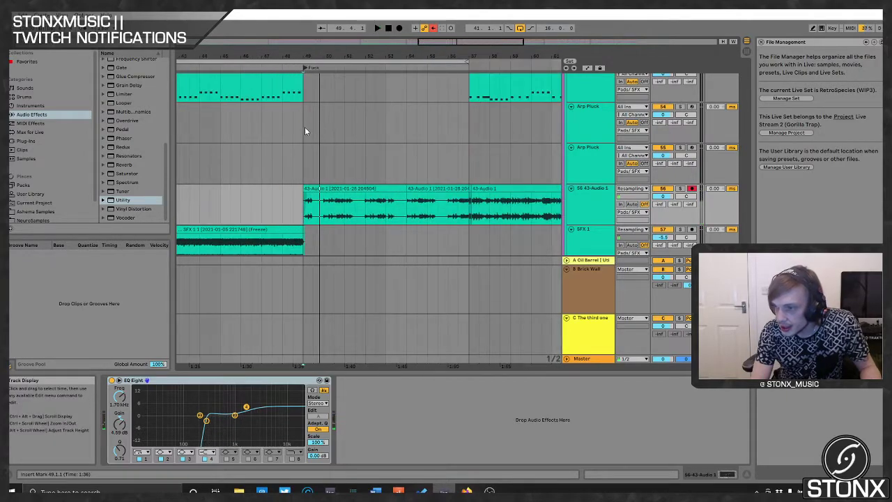
{"action": "scroll", "coordinate": [445, 183], "scroll_direction": "down", "scroll_amount": 3}
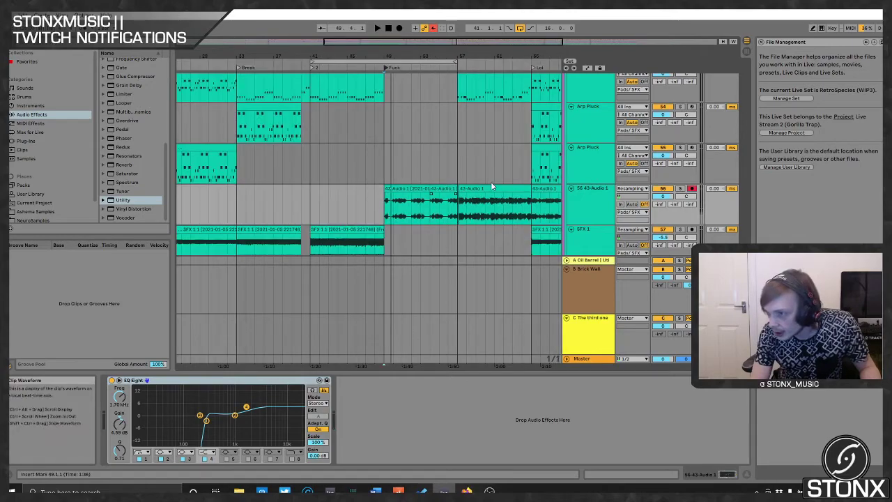
{"action": "scroll", "coordinate": [488, 181], "scroll_direction": "up", "scroll_amount": 5}
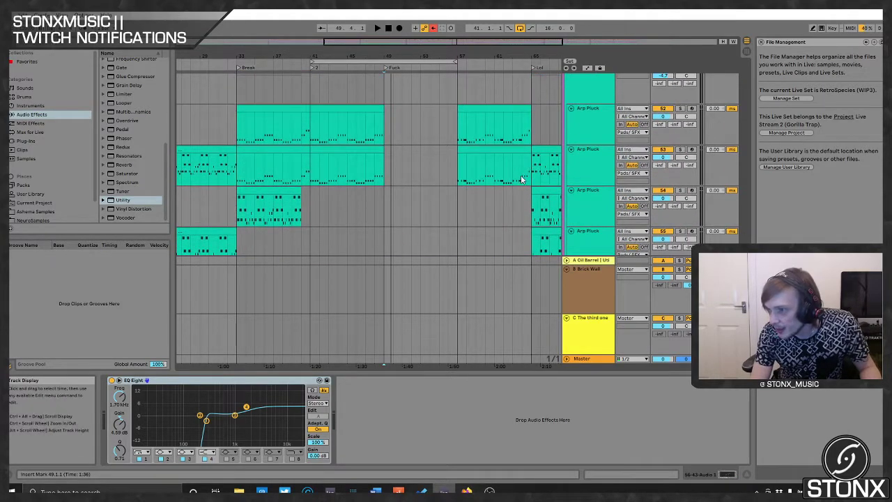
- Examine the device chains of the 43-Audio 1 track and the two SFX 1 tracks in the Pads/SFX group
{"action": "scroll", "coordinate": [529, 167], "scroll_direction": "down", "scroll_amount": 3}
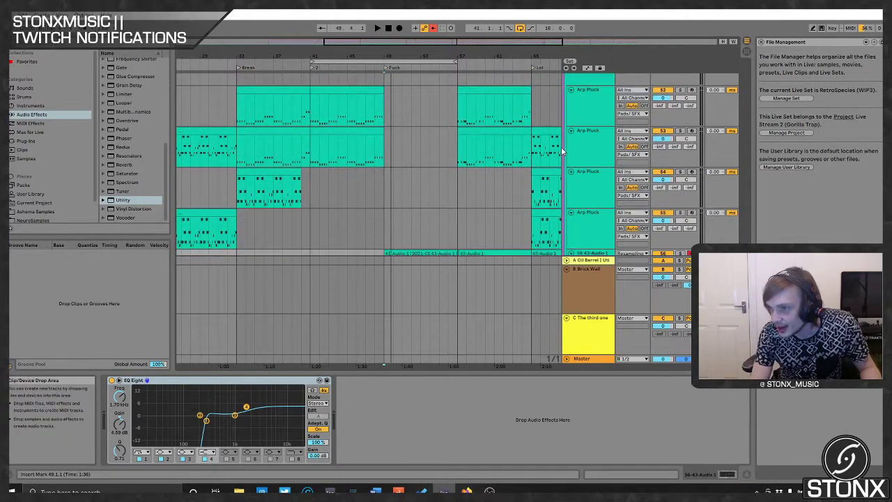
{"action": "scroll", "coordinate": [558, 160], "scroll_direction": "down", "scroll_amount": 5}
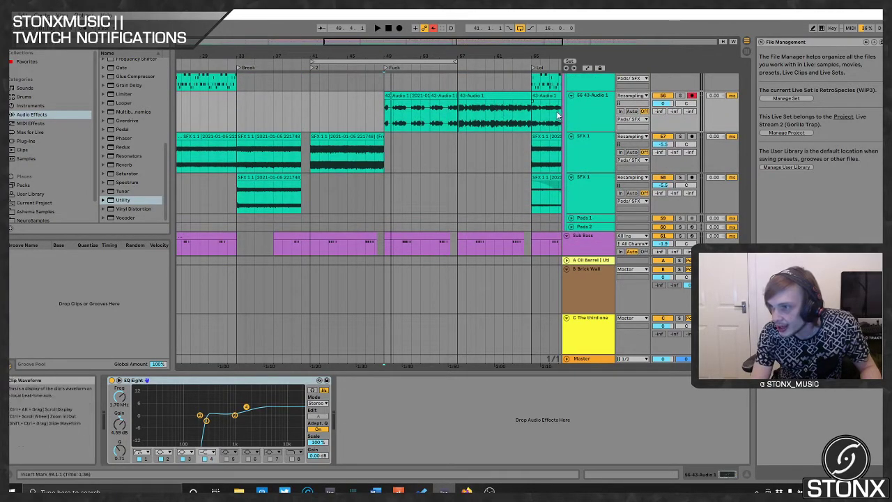
{"action": "left_click", "coordinate": [584, 108]}
{"action": "left_click", "coordinate": [599, 150]}
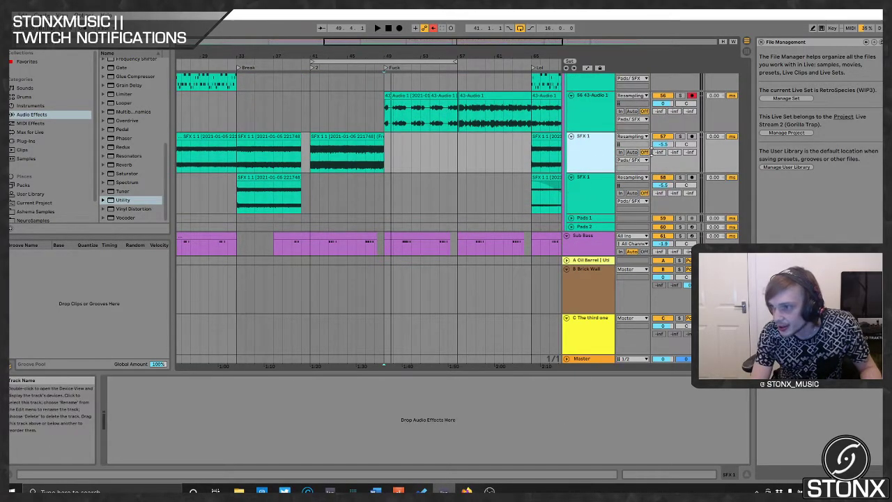
{"action": "left_click", "coordinate": [602, 104]}
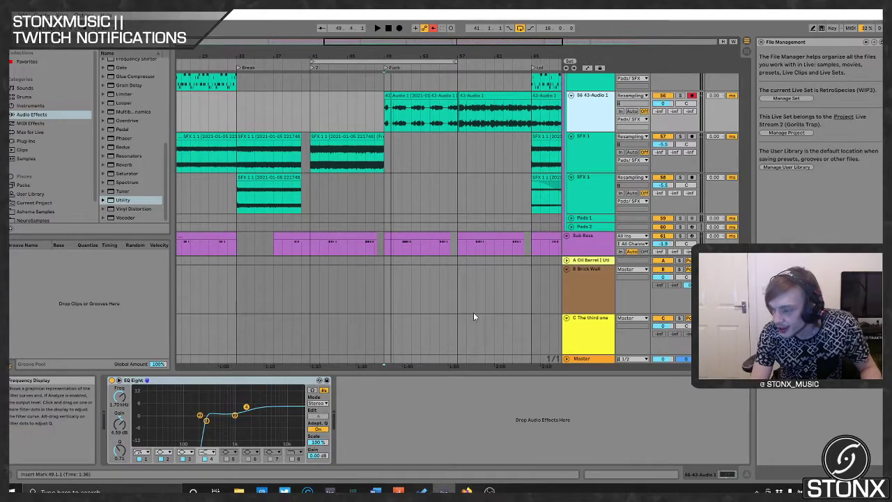
{"action": "left_click", "coordinate": [611, 189]}
{"action": "scroll", "coordinate": [435, 142], "scroll_direction": "down", "scroll_amount": 3}
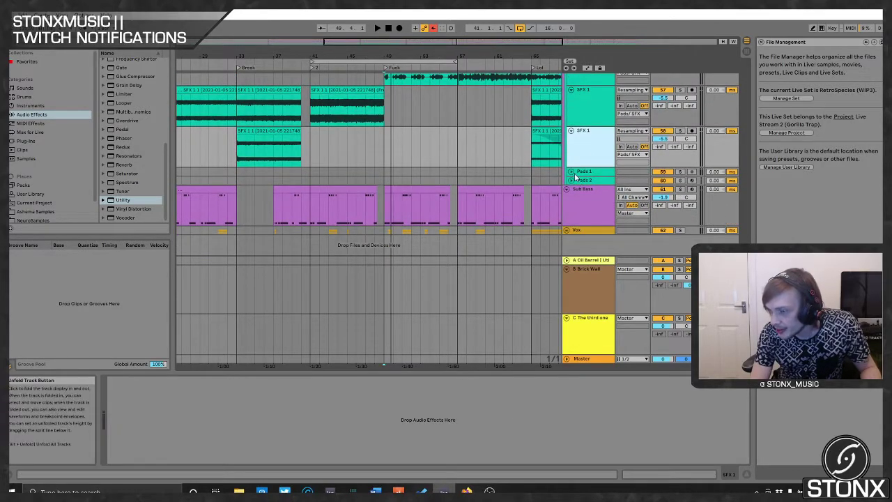
- Audition the soloed Pads/SFX group from the bar 41 locator and inspect its device chain and the Master's
{"action": "scroll", "coordinate": [589, 174], "scroll_direction": "up", "scroll_amount": 2}
{"action": "scroll", "coordinate": [590, 173], "scroll_direction": "up", "scroll_amount": 5}
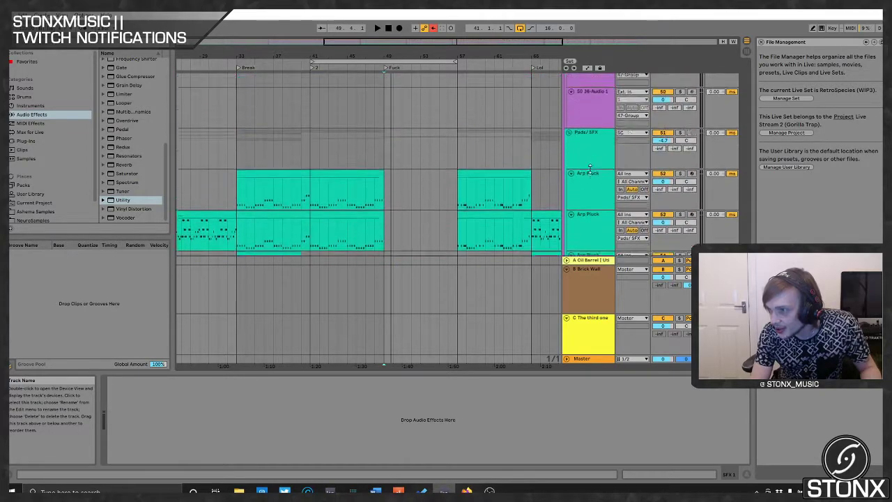
{"action": "left_click", "coordinate": [590, 173]}
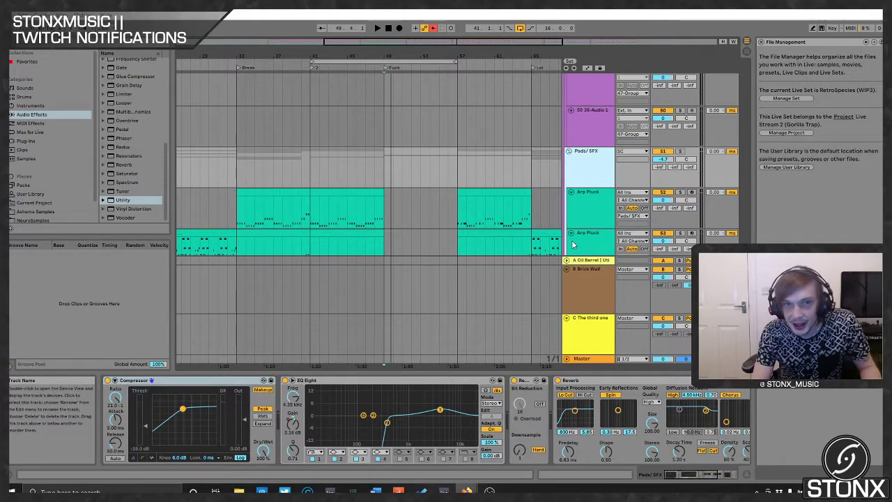
{"action": "key", "text": "space"}
{"action": "left_click", "coordinate": [681, 152]}
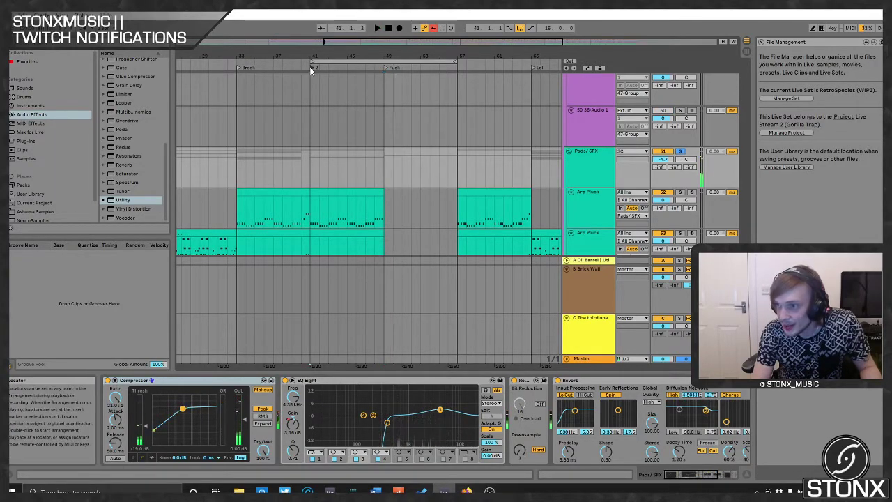
{"action": "left_click", "coordinate": [310, 69]}
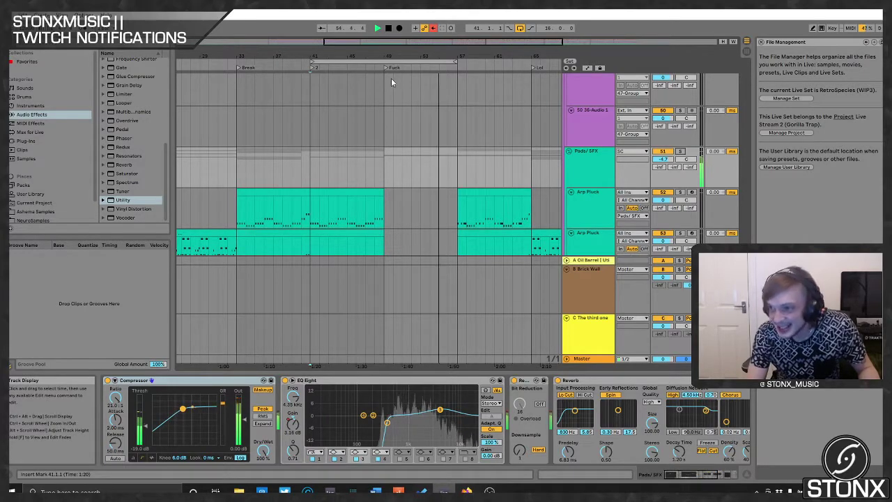
{"action": "left_click", "coordinate": [590, 359]}
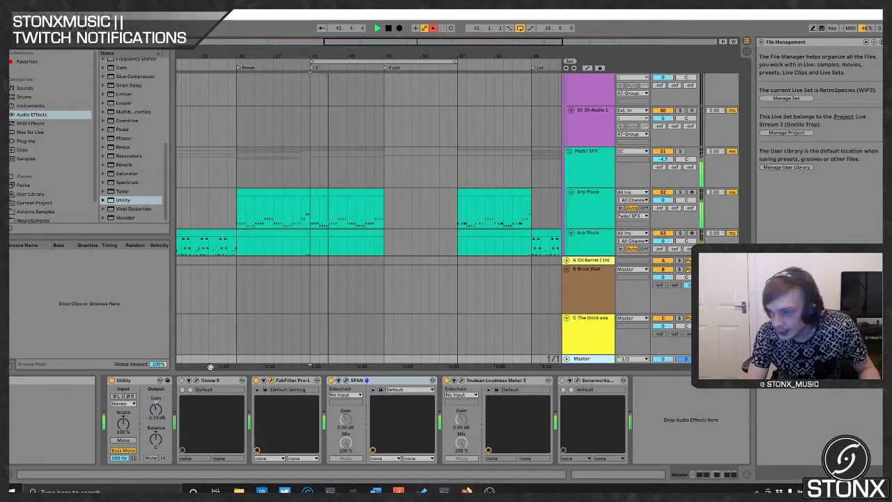
{"action": "key", "text": "space"}
- Shorten the loop to bars 41 to 49 and play it while inspecting the Hats A clips
{"action": "scroll", "coordinate": [310, 176], "scroll_direction": "down", "scroll_amount": 5}
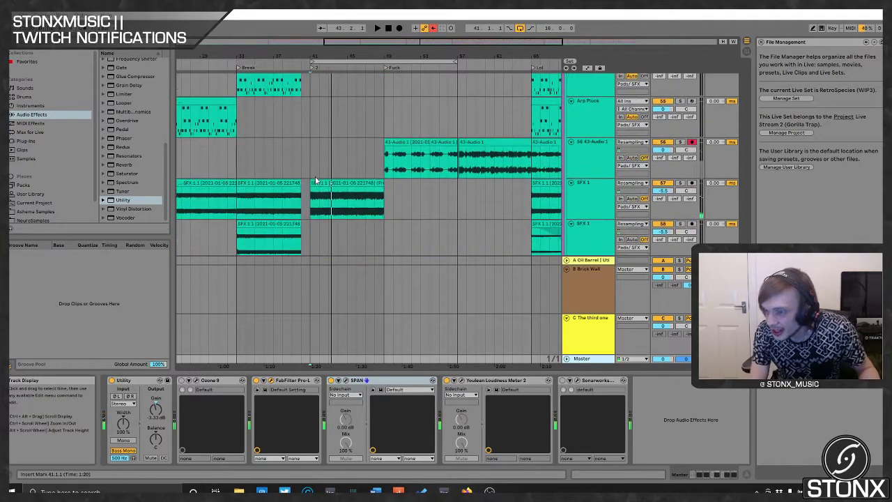
{"action": "left_click_drag", "start_coordinate": [457, 64], "coordinate": [385, 65]}
{"action": "scroll", "coordinate": [330, 145], "scroll_direction": "down", "scroll_amount": 10}
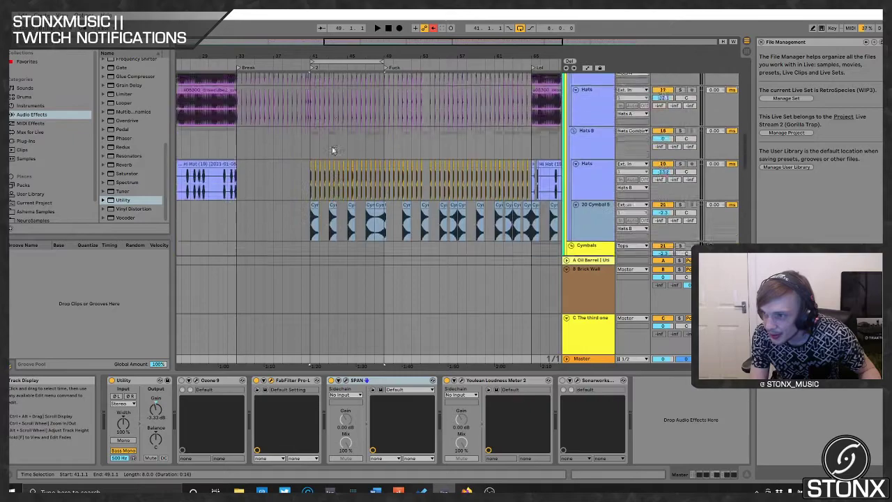
{"action": "scroll", "coordinate": [332, 150], "scroll_direction": "up", "scroll_amount": 1}
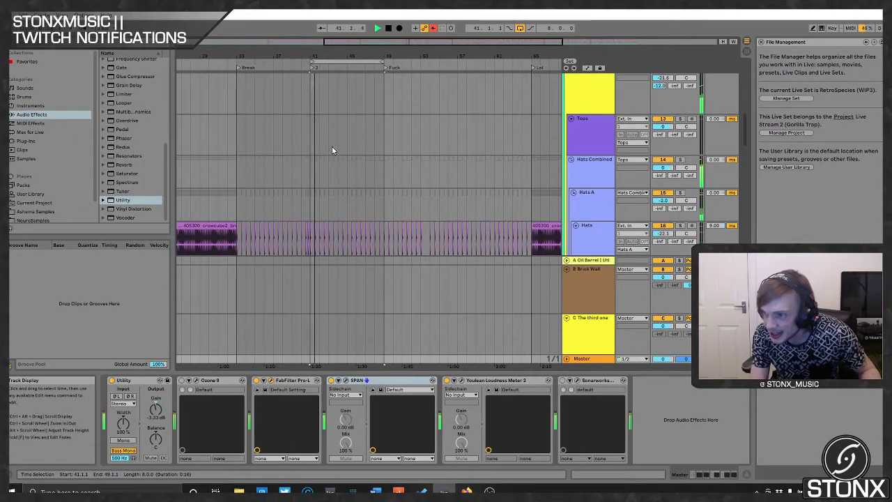
{"action": "scroll", "coordinate": [328, 190], "scroll_direction": "down", "scroll_amount": 2}
{"action": "scroll", "coordinate": [321, 199], "scroll_direction": "up", "scroll_amount": 3}
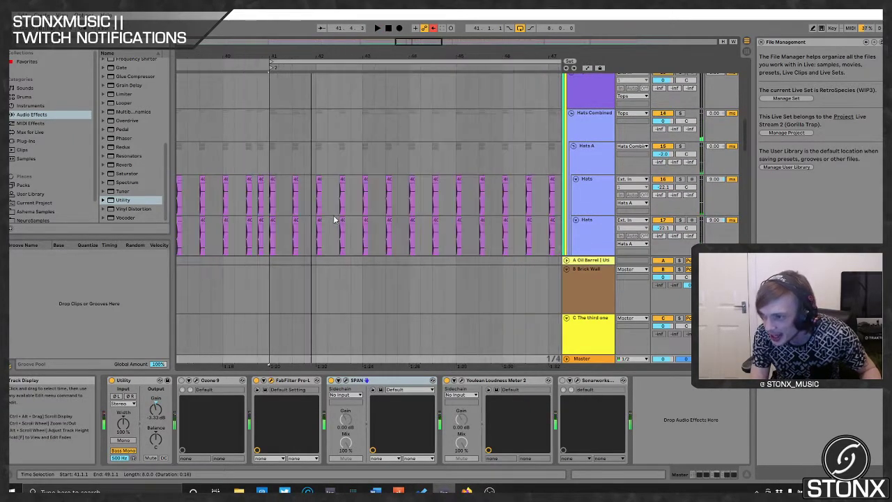
{"action": "scroll", "coordinate": [326, 201], "scroll_direction": "up", "scroll_amount": 2}
{"action": "scroll", "coordinate": [334, 194], "scroll_direction": "down", "scroll_amount": 1}
{"action": "key", "text": "space"}
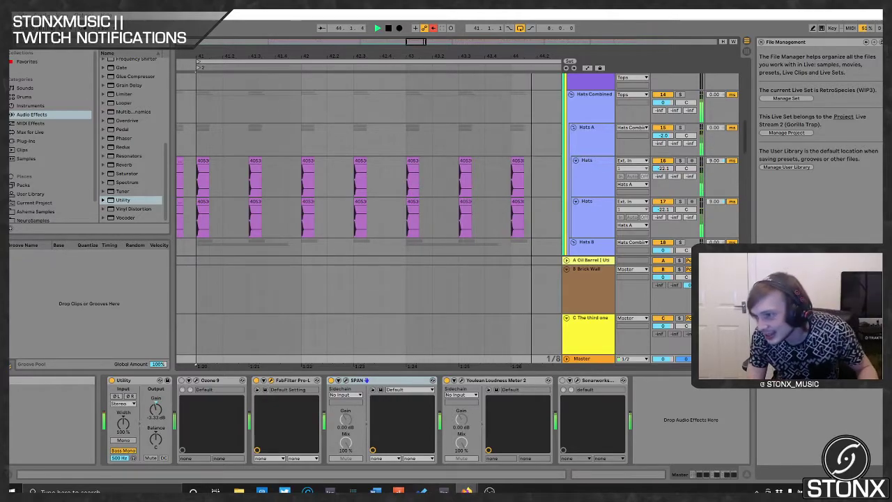
- Compare the Hats clips in the looped section with the whole arrangement, then stop playback and return to the song start
{"action": "scroll", "coordinate": [354, 198], "scroll_direction": "down", "scroll_amount": 5}
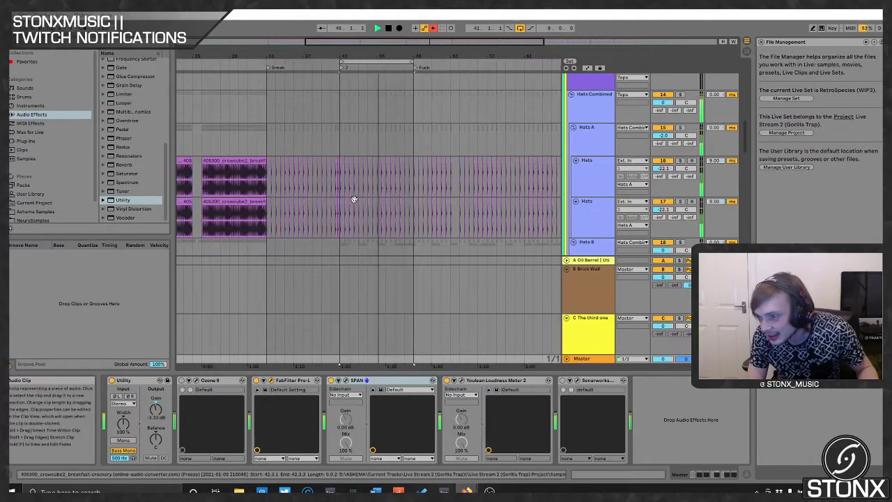
{"action": "scroll", "coordinate": [438, 160], "scroll_direction": "up", "scroll_amount": 5}
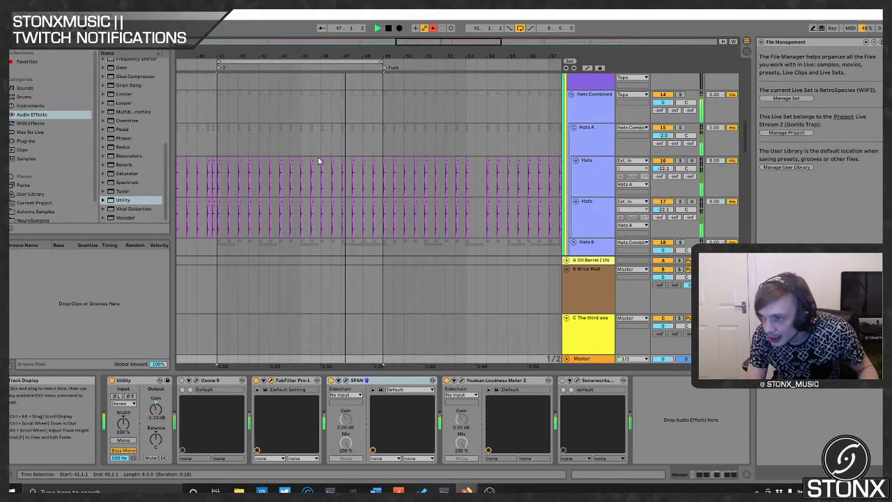
{"action": "scroll", "coordinate": [322, 113], "scroll_direction": "up", "scroll_amount": 8}
{"action": "scroll", "coordinate": [402, 108], "scroll_direction": "down", "scroll_amount": 8}
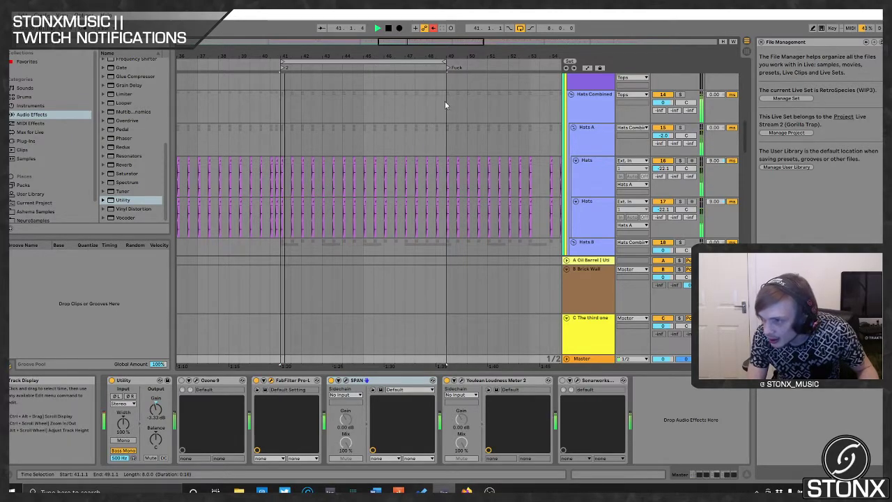
{"action": "key", "text": "minus"}
{"action": "key", "text": "minus"}
{"action": "key", "text": "minus"}
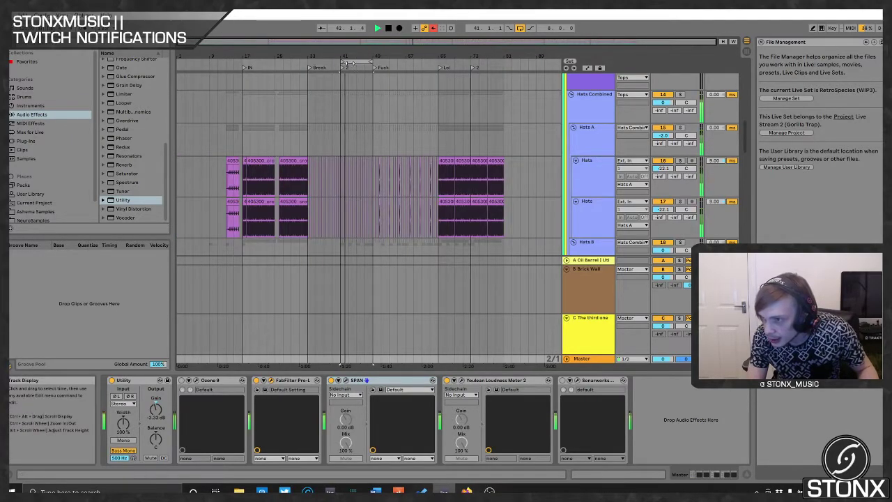
{"action": "left_click", "coordinate": [363, 60]}
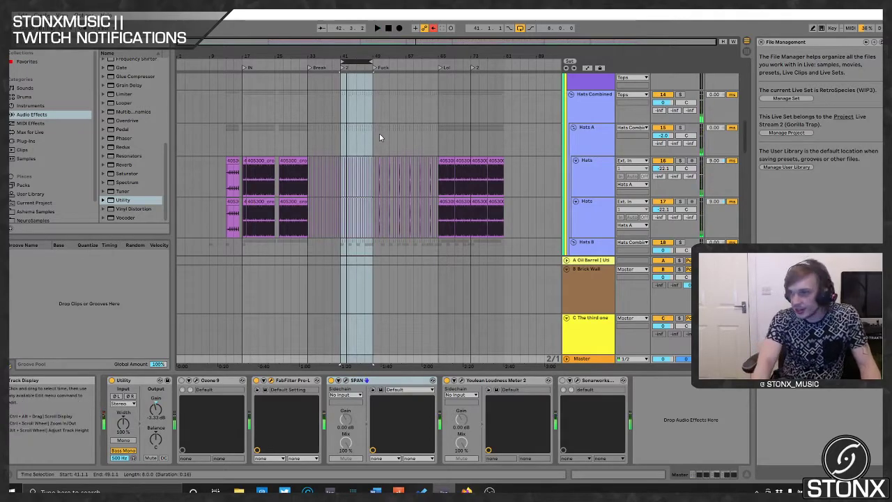
{"action": "double_click", "coordinate": [388, 29]}
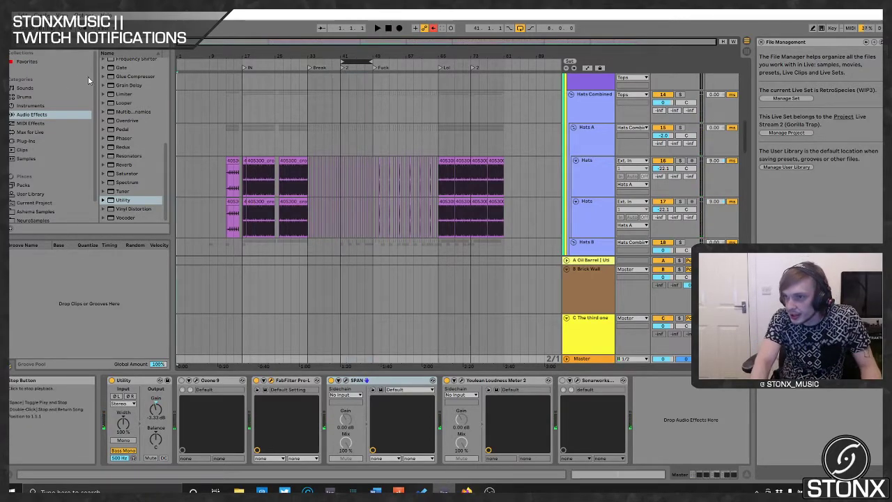
- Save the Live Set as RetroSpecies (WIP3).als, replacing the existing file
{"action": "left_click", "coordinate": [15, 14]}
{"action": "left_click", "coordinate": [31, 108]}
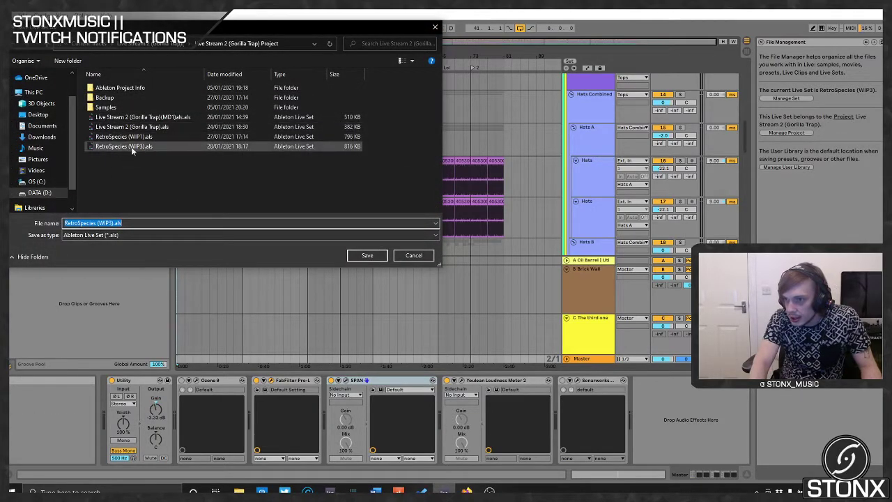
{"action": "left_click", "coordinate": [134, 148]}
{"action": "left_click", "coordinate": [362, 256]}
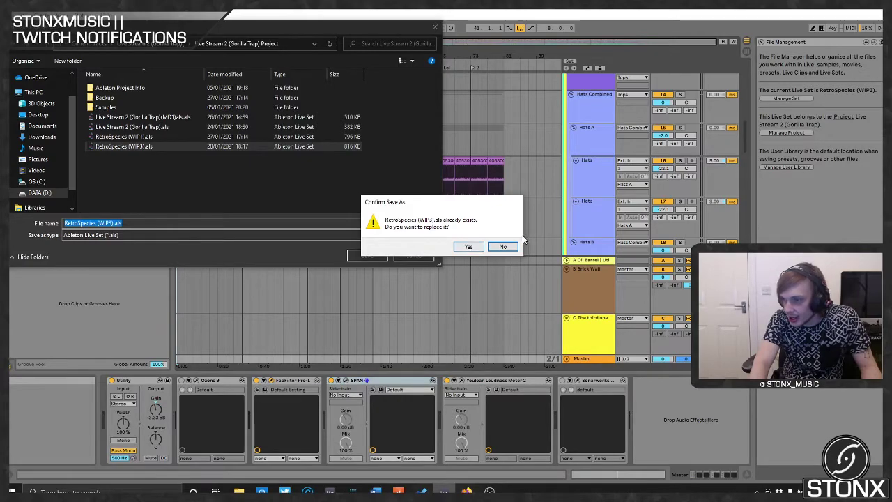
{"action": "left_click", "coordinate": [468, 247]}
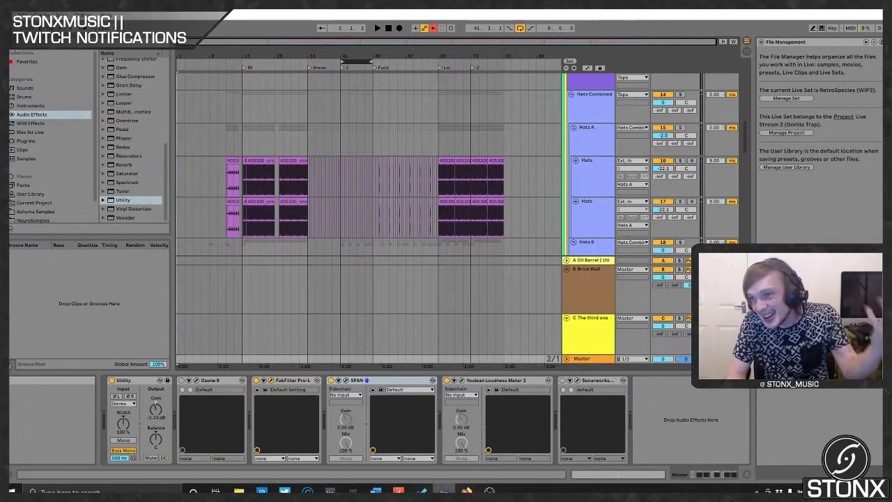
- Open the recent Live Set Division (Wip).als and dismiss the plug-in messages during loading
{"action": "left_click", "coordinate": [15, 14]}
{"action": "mouse_move", "coordinate": [39, 47]}
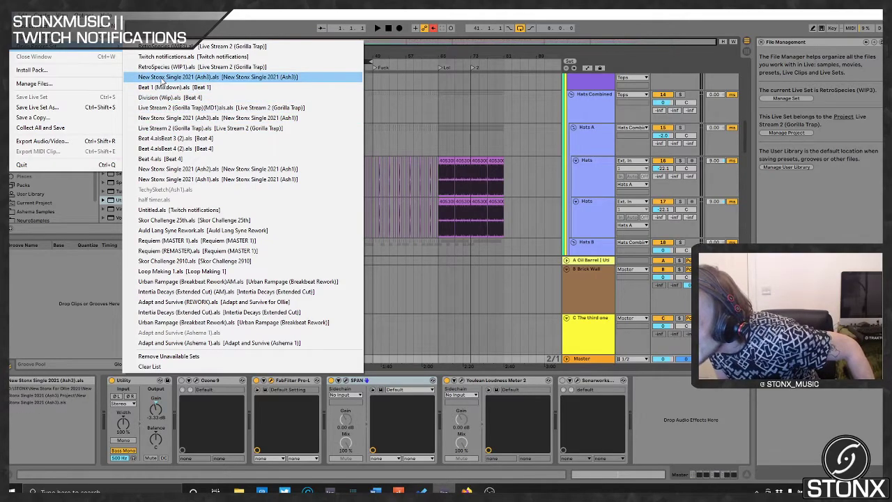
{"action": "left_click", "coordinate": [176, 98]}
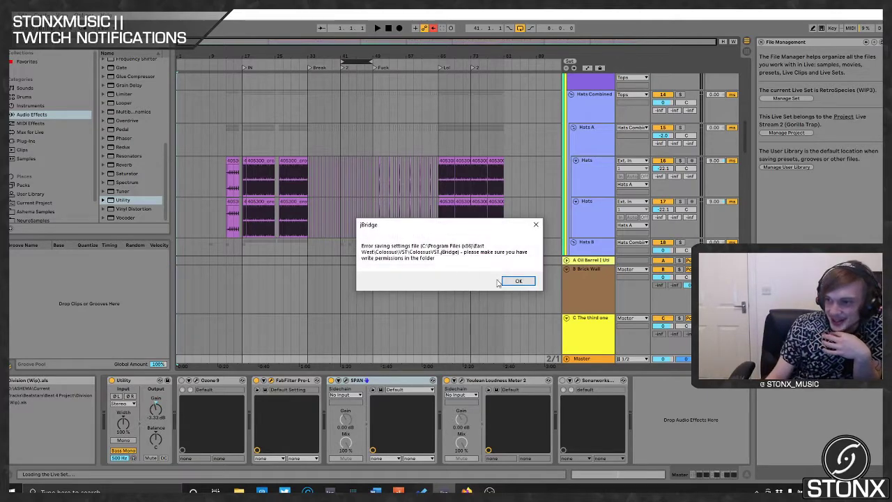
{"action": "left_click", "coordinate": [524, 281]}
{"action": "left_click", "coordinate": [454, 283]}
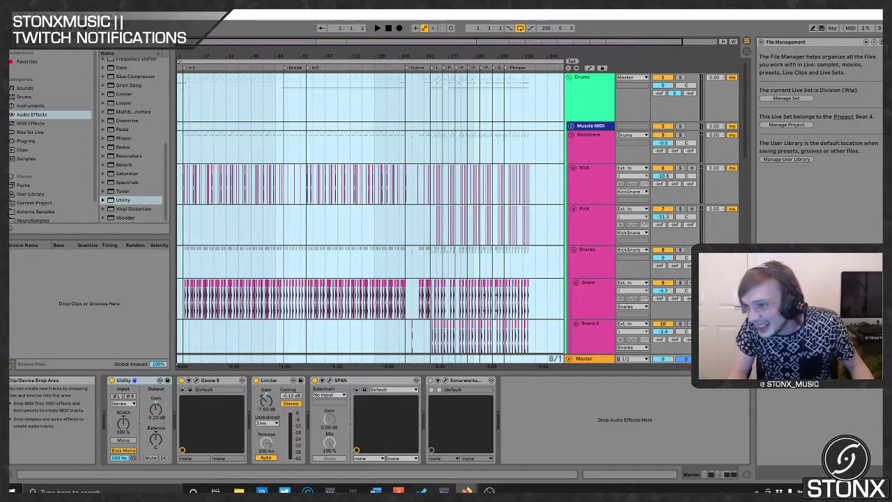
- Select the loop span from bar 1 to 257 and play the whole track while reviewing its drum, tops and tonal tracks
{"action": "left_click", "coordinate": [222, 62]}
{"action": "key", "text": "space"}
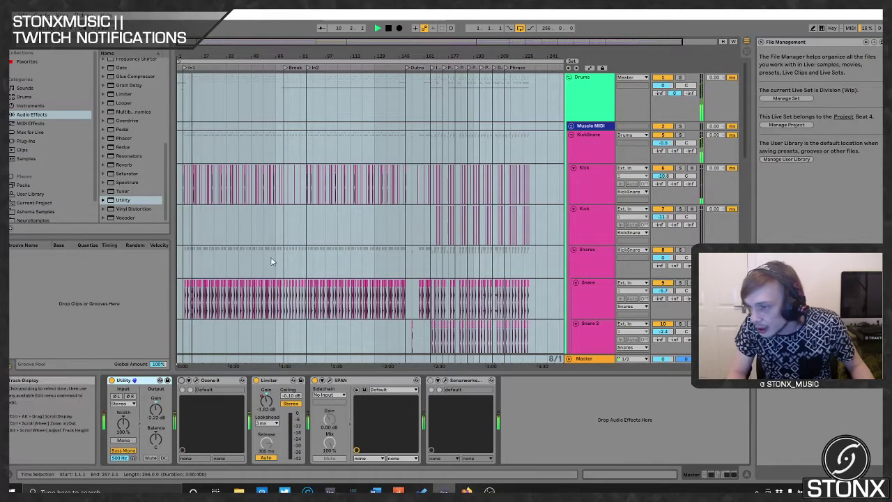
{"action": "scroll", "coordinate": [272, 240], "scroll_direction": "down", "scroll_amount": 5}
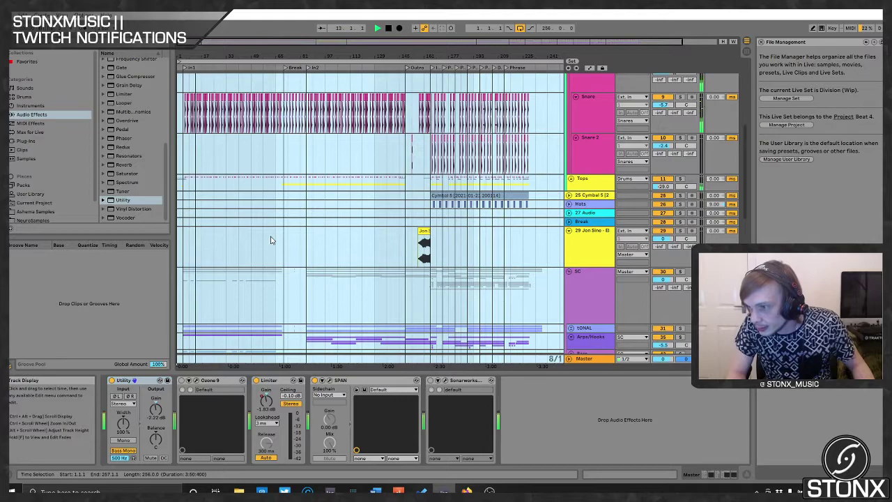
{"action": "scroll", "coordinate": [272, 241], "scroll_direction": "up", "scroll_amount": 5}
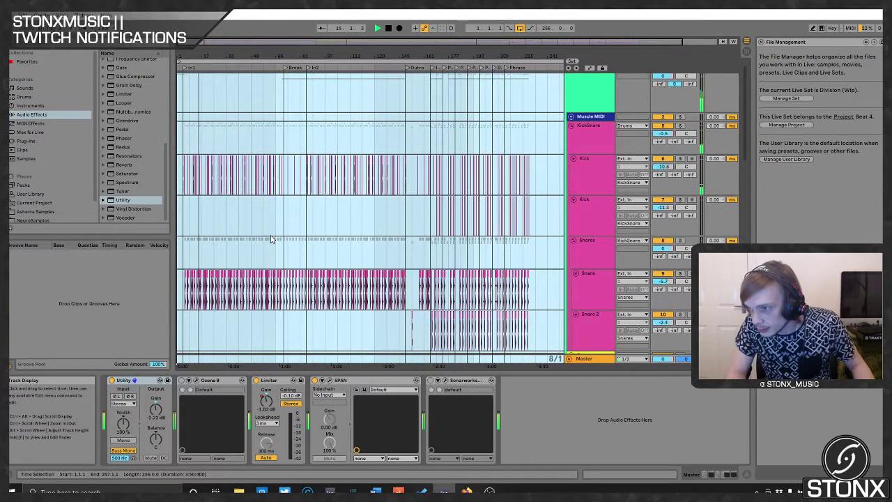
{"action": "scroll", "coordinate": [272, 239], "scroll_direction": "up", "scroll_amount": 1}
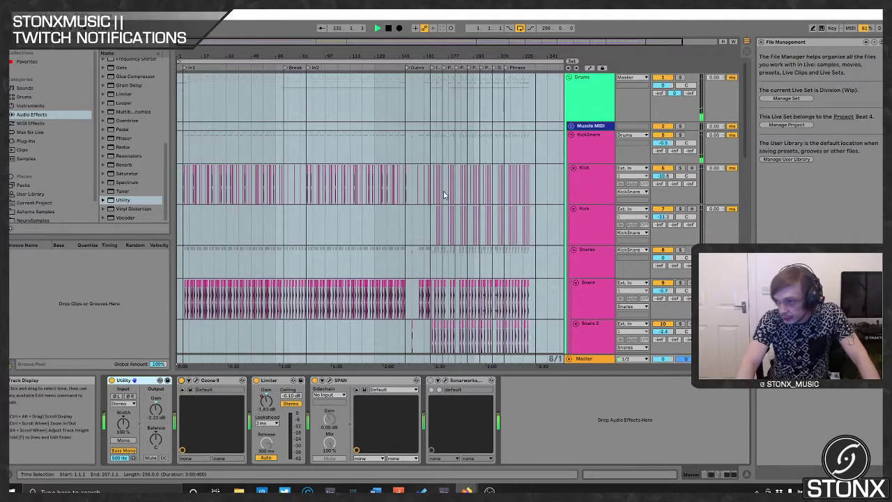
{"action": "scroll", "coordinate": [456, 214], "scroll_direction": "down", "scroll_amount": 1}
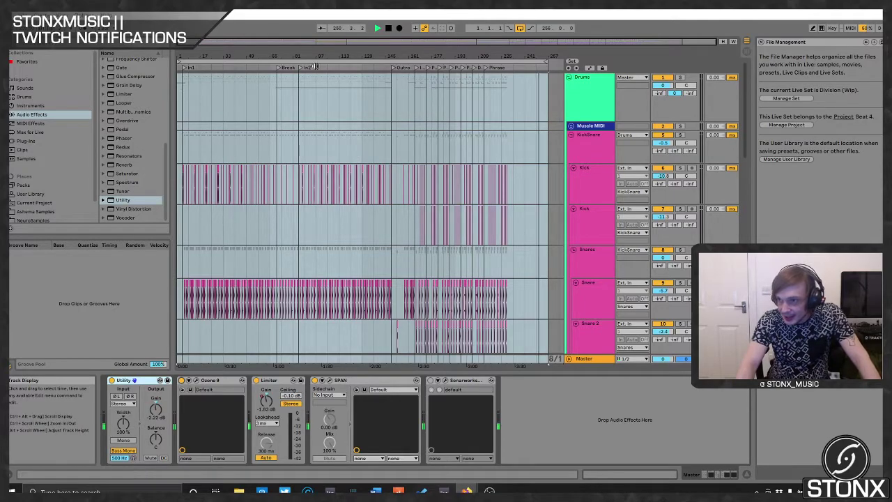
- Audition the section from the bar 165 locator and move the loop start to bar 161
{"action": "left_click", "coordinate": [416, 70]}
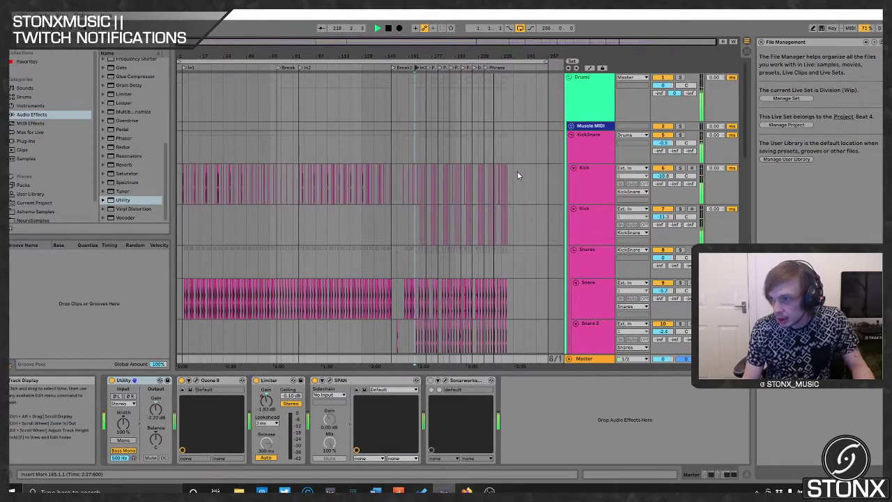
{"action": "key", "text": "space"}
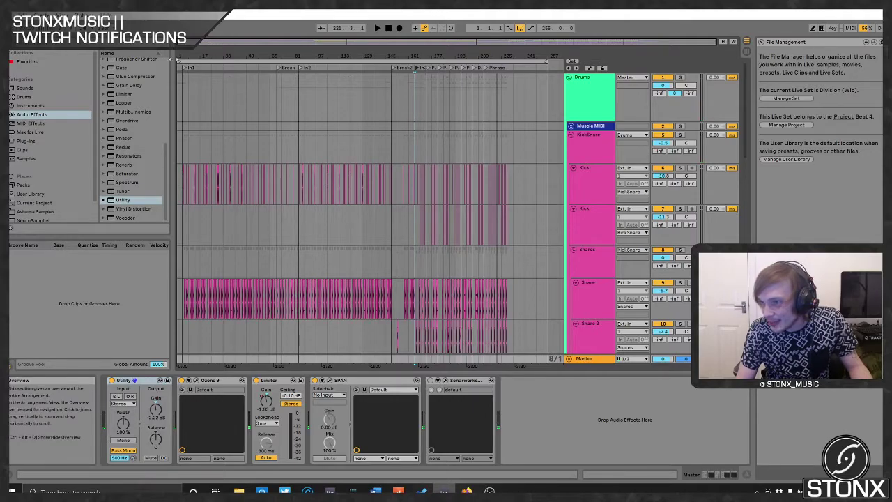
{"action": "left_click_drag", "start_coordinate": [177, 63], "coordinate": [409, 62]}
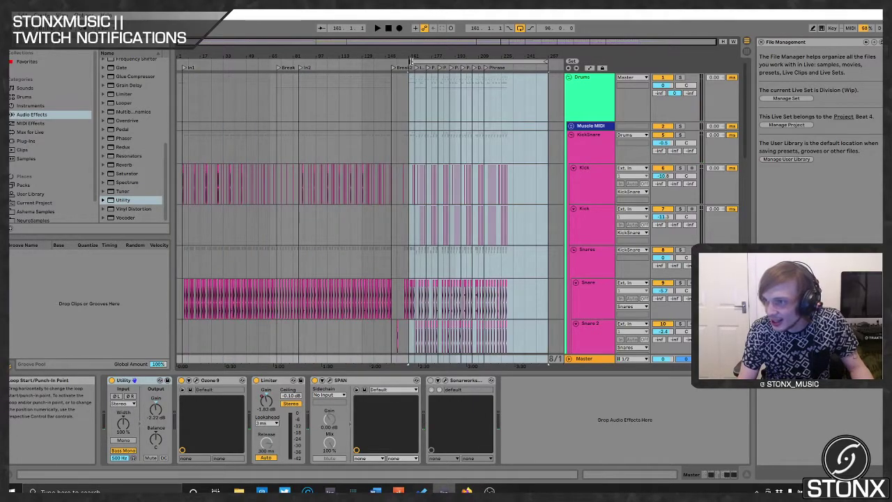
- Move the loop start to bar 149 at the Break2 locator and play the section with the Drums group soloed
{"action": "key", "text": "z"}
{"action": "key", "text": "minus"}
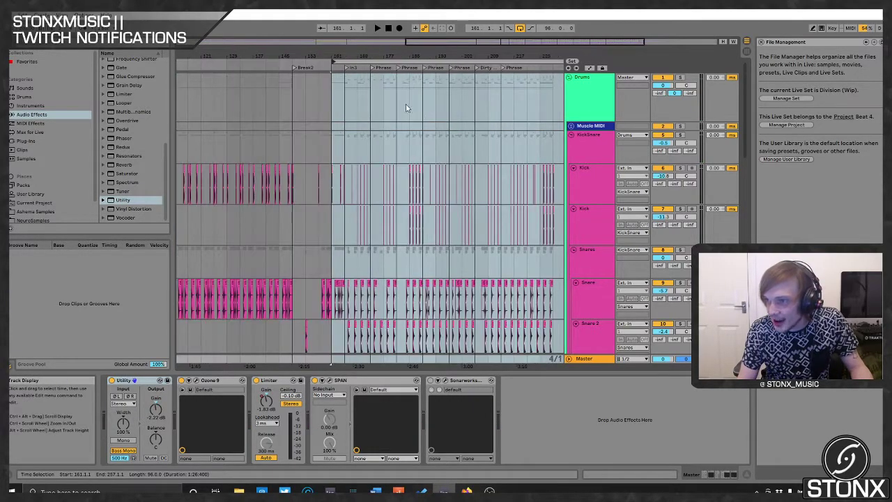
{"action": "left_click_drag", "start_coordinate": [333, 63], "coordinate": [295, 64]}
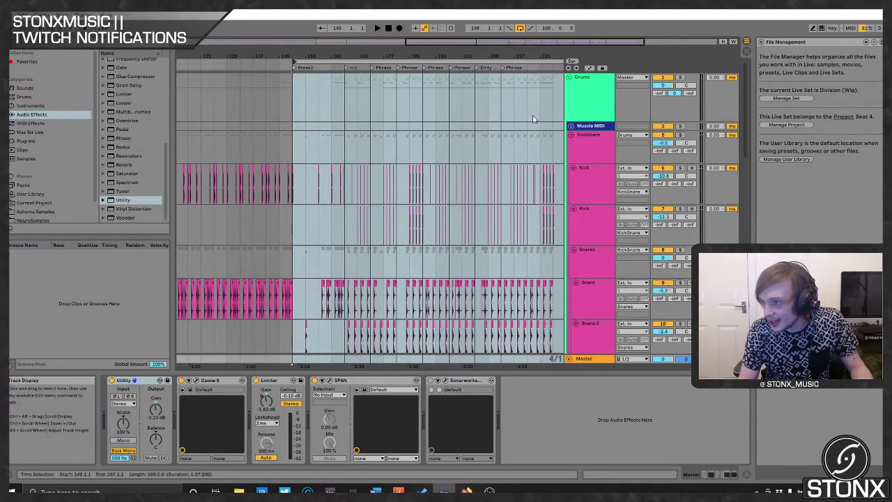
{"action": "left_click", "coordinate": [601, 103]}
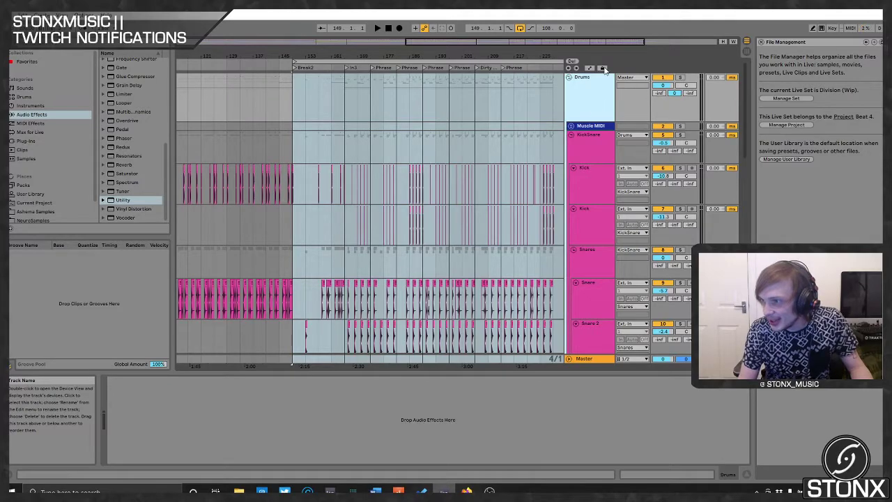
{"action": "left_click", "coordinate": [680, 78]}
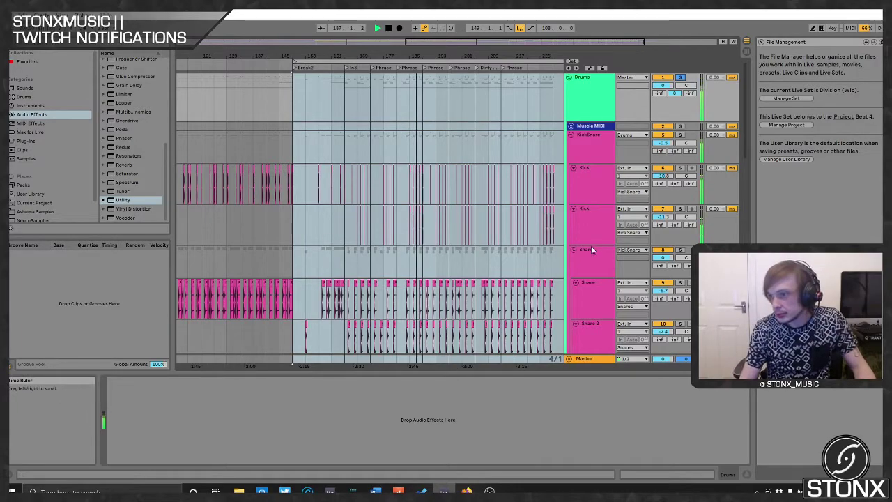
- Move the loop back to start at bar 5 on the In1 locator and audition the soloed drums from there
{"action": "scroll", "coordinate": [383, 149], "scroll_direction": "down", "scroll_amount": 5}
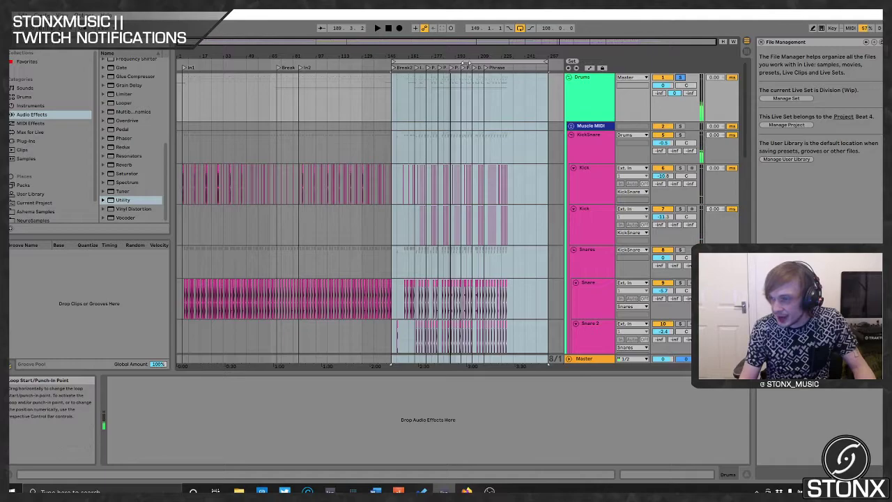
{"action": "left_click_drag", "start_coordinate": [467, 61], "coordinate": [227, 96]}
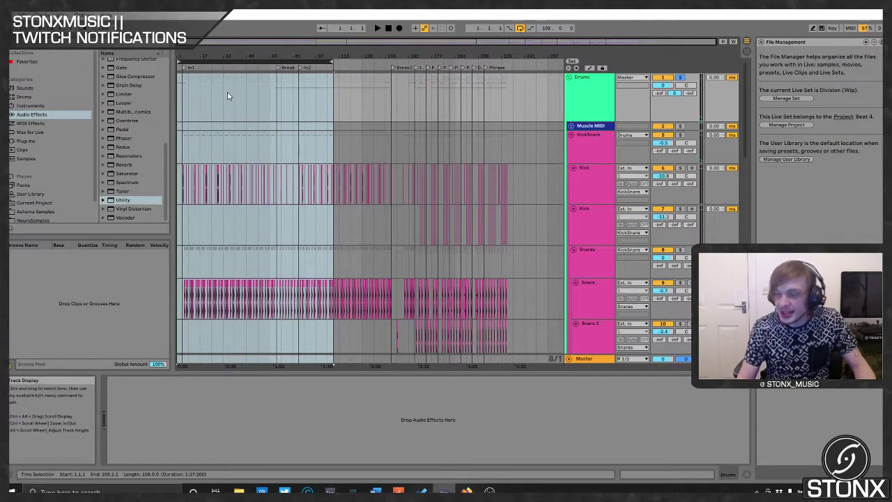
{"action": "scroll", "coordinate": [199, 123], "scroll_direction": "up", "scroll_amount": 5}
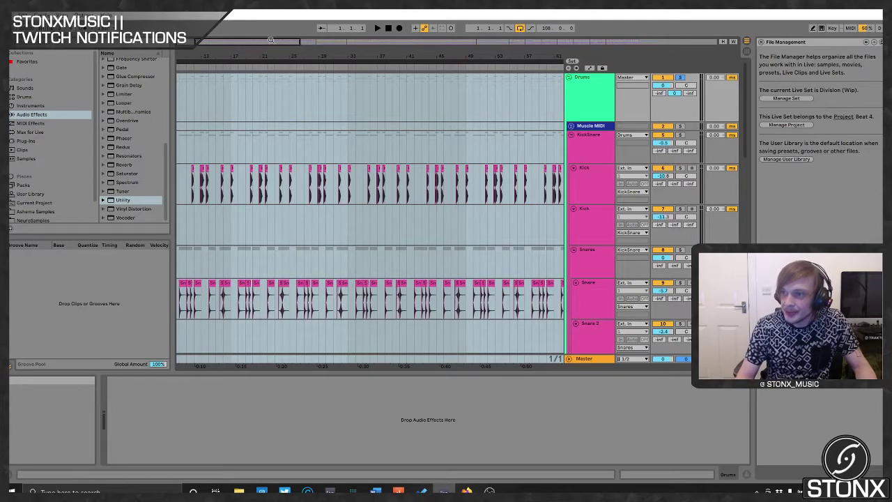
{"action": "left_click_drag", "start_coordinate": [269, 42], "coordinate": [251, 42]}
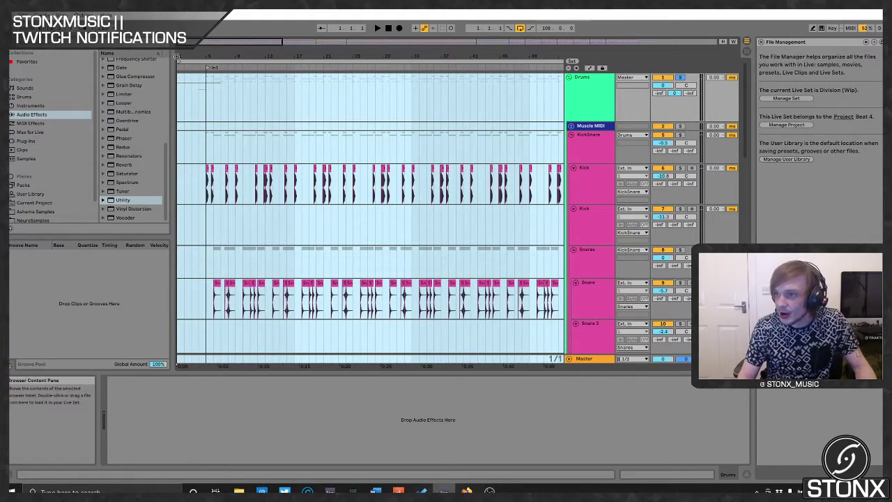
{"action": "left_click", "coordinate": [245, 67]}
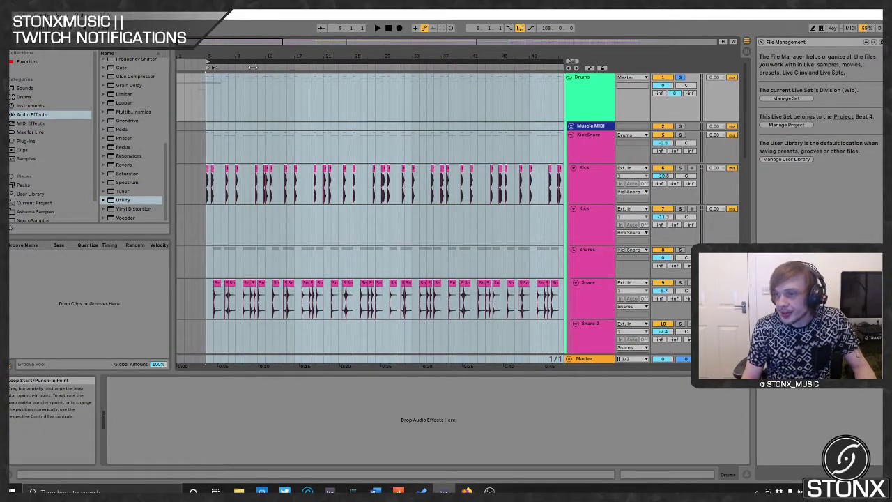
{"action": "key", "text": "space"}
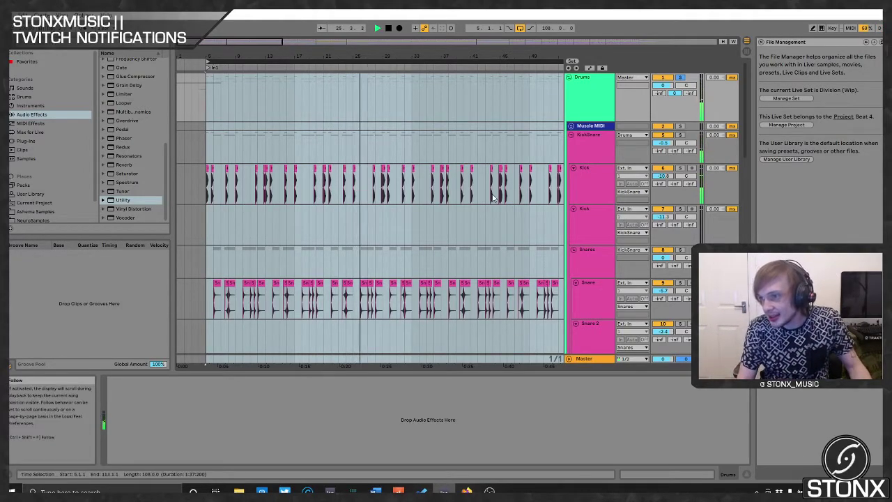
{"action": "key", "text": "space"}
- Move the loop start to bar 85 at the In2 locator and play the section with the Arps/Hooks group soloed
{"action": "key", "text": "minus"}
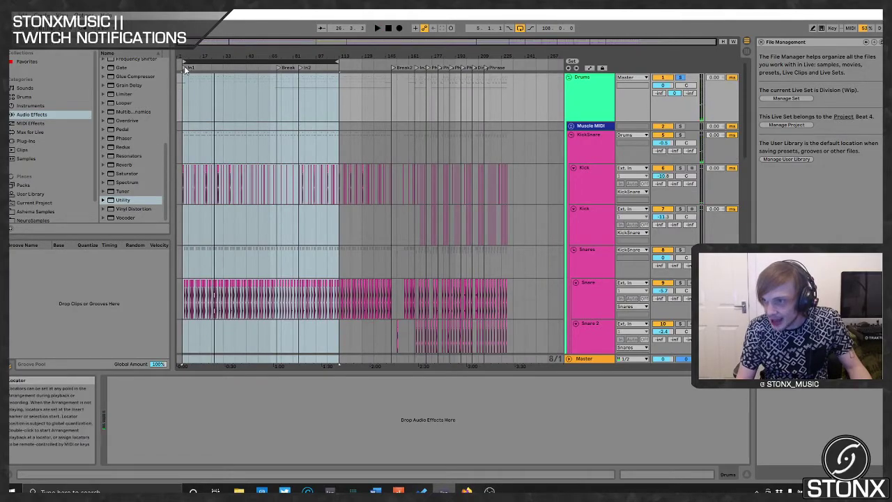
{"action": "left_click_drag", "start_coordinate": [185, 62], "coordinate": [322, 62]}
{"action": "key", "text": "z"}
{"action": "scroll", "coordinate": [394, 199], "scroll_direction": "down", "scroll_amount": 10}
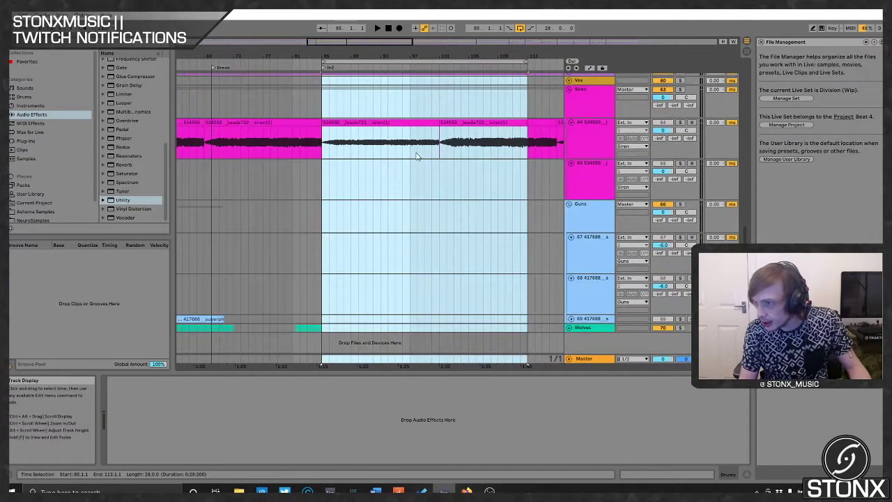
{"action": "scroll", "coordinate": [417, 150], "scroll_direction": "up", "scroll_amount": 3}
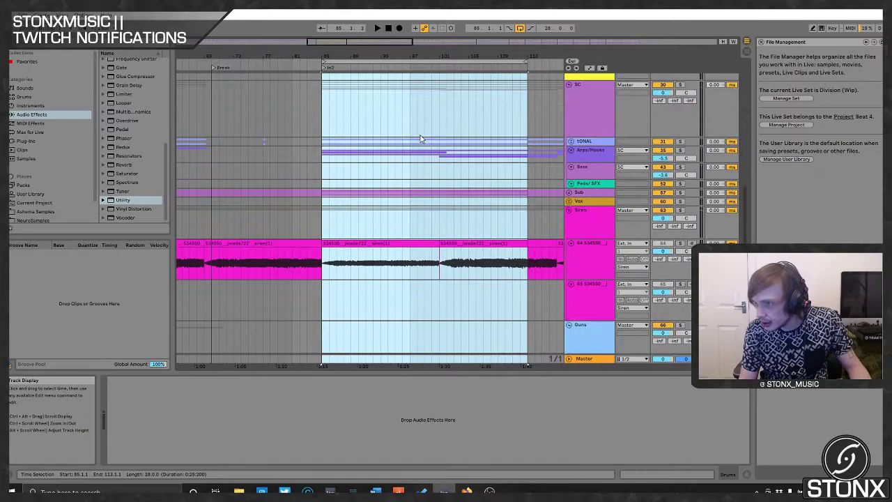
{"action": "left_click", "coordinate": [680, 150]}
{"action": "key", "text": "space"}
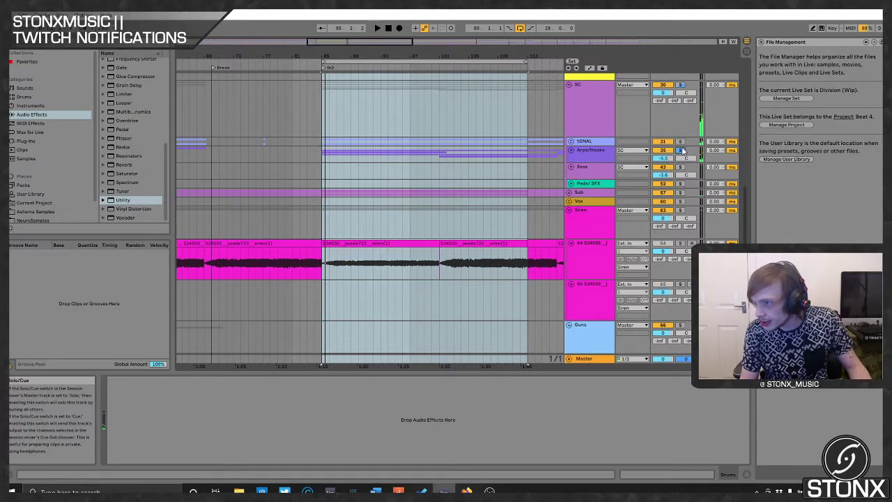
- Add the Drums group to the solo and audition it together with Arps/Hooks over the In2 loop
{"action": "scroll", "coordinate": [474, 119], "scroll_direction": "up", "scroll_amount": 10}
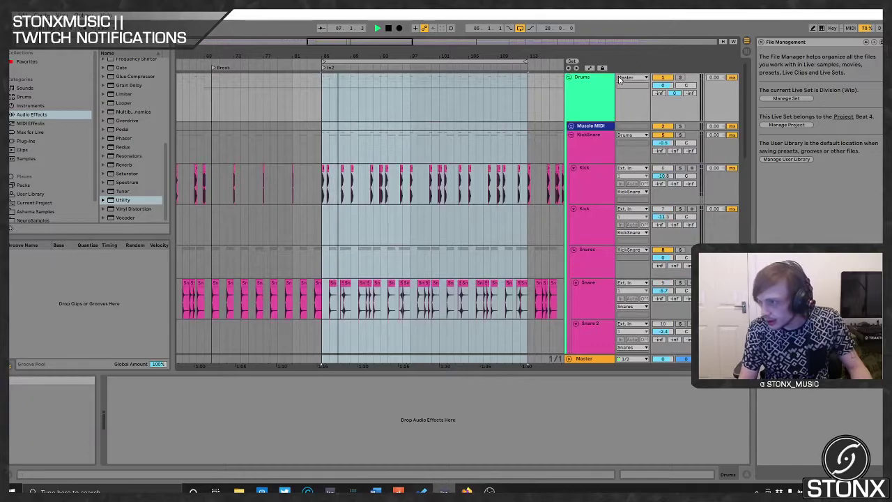
{"action": "left_click", "coordinate": [681, 78]}
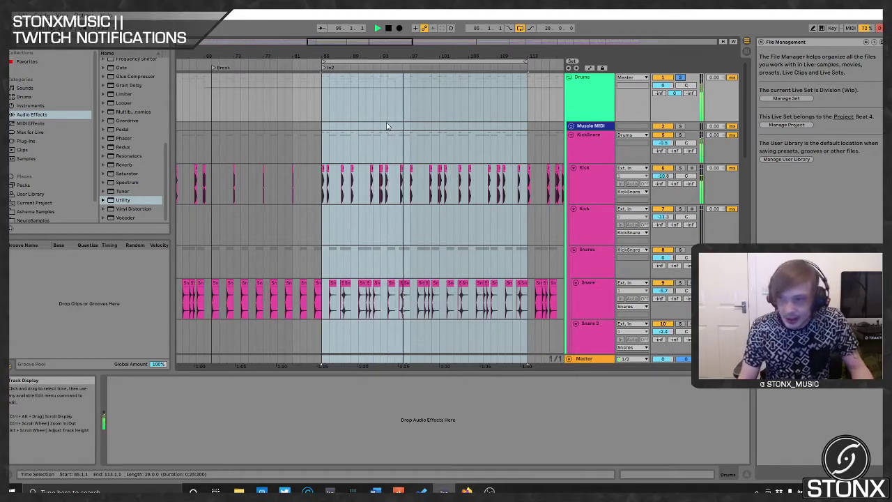
{"action": "key", "text": "space"}
{"action": "scroll", "coordinate": [388, 201], "scroll_direction": "down", "scroll_amount": 10}
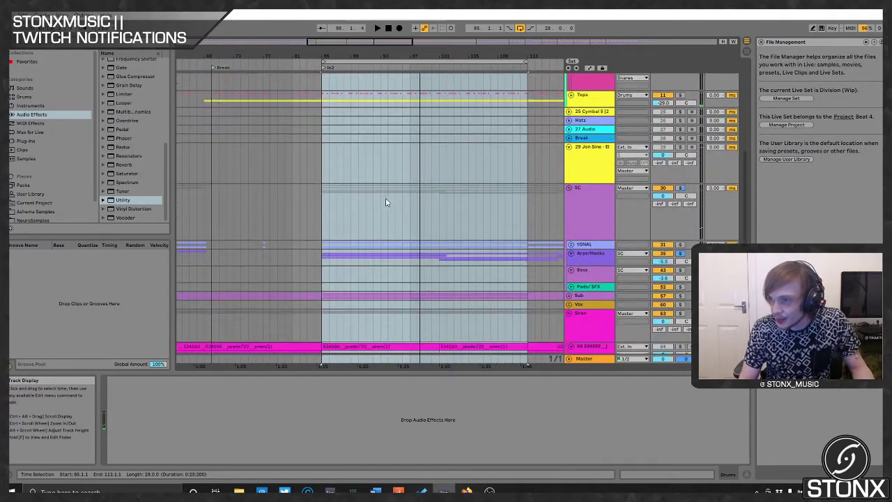
{"action": "scroll", "coordinate": [386, 169], "scroll_direction": "up", "scroll_amount": 10}
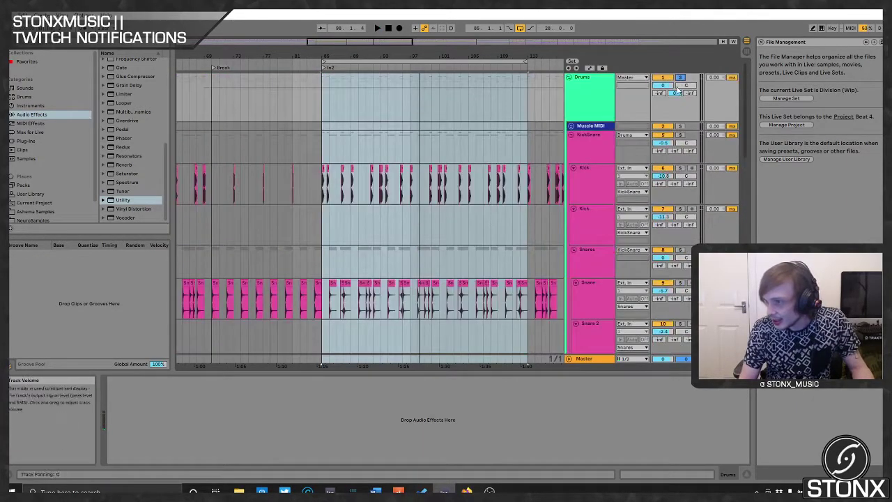
- Play the In2 loop without solos, then audition track 64 of the Siren group in solo
{"action": "key", "text": "space"}
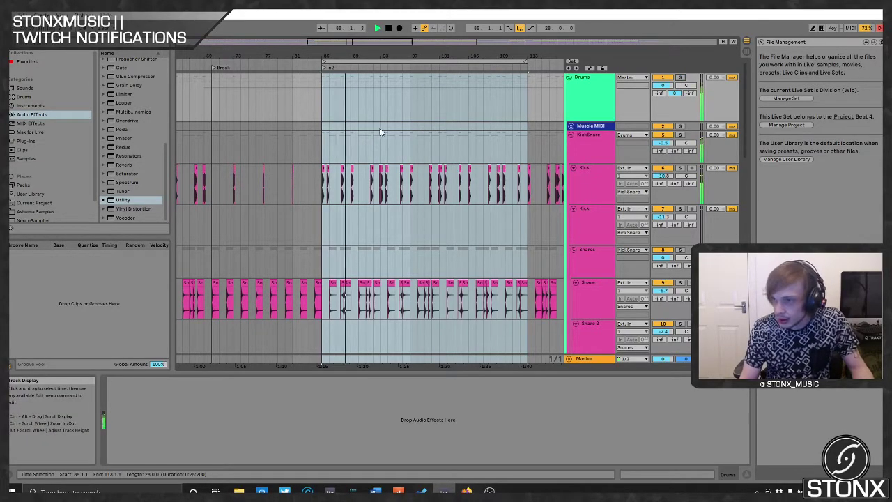
{"action": "scroll", "coordinate": [396, 237], "scroll_direction": "down", "scroll_amount": 15}
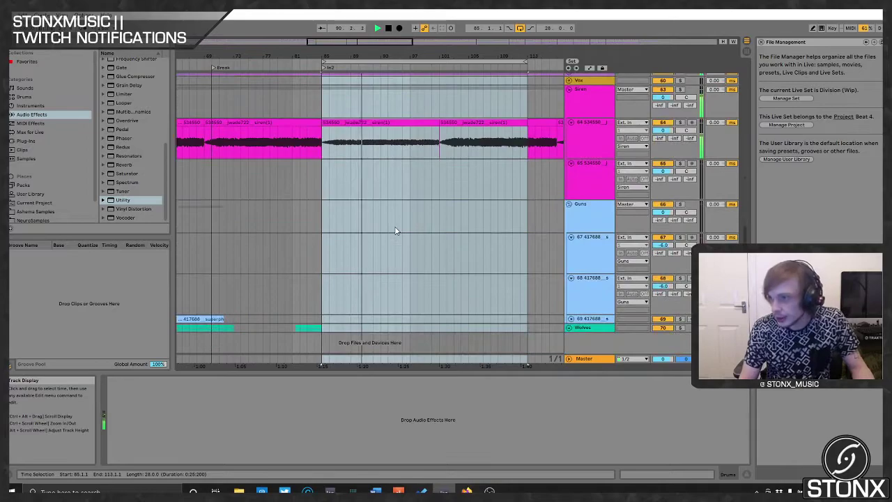
{"action": "left_click", "coordinate": [679, 123]}
{"action": "key", "text": "space"}
{"action": "key", "text": "space"}
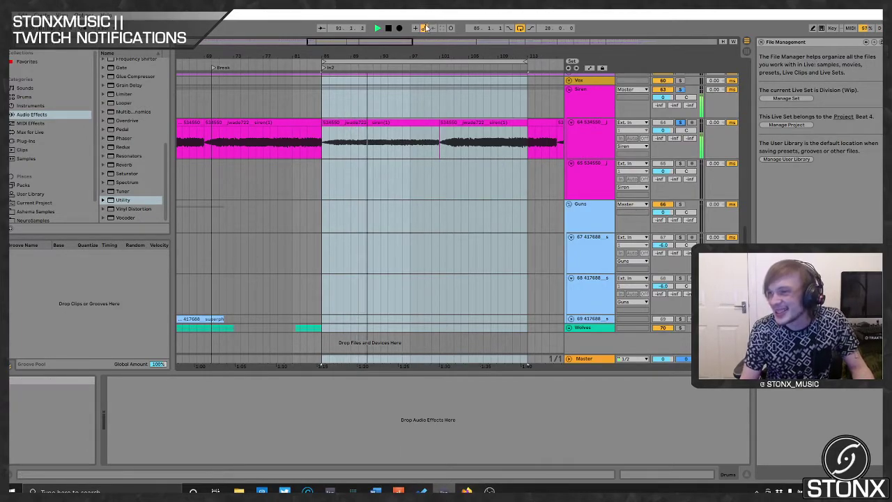
{"action": "left_click", "coordinate": [387, 29]}
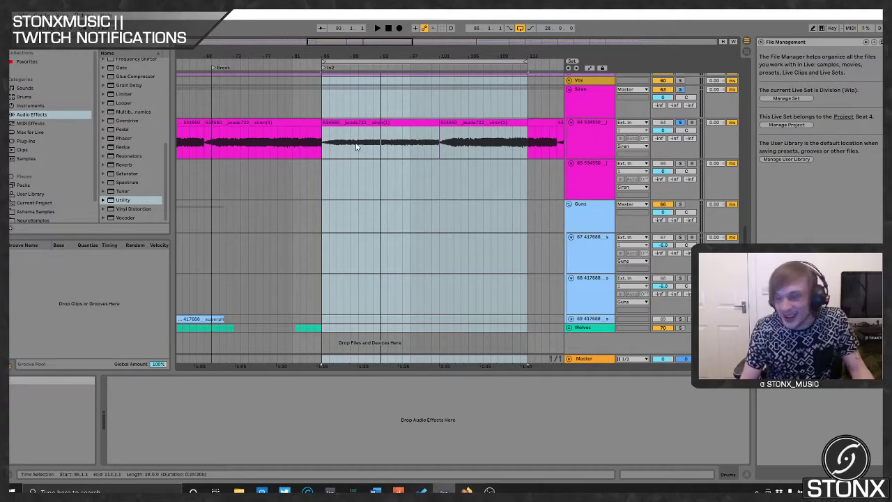
- Clear the Siren solo, play the loop with all tracks and extend the loop end to bar 117
{"action": "left_click", "coordinate": [683, 93]}
{"action": "left_click", "coordinate": [682, 91]}
{"action": "key", "text": "space"}
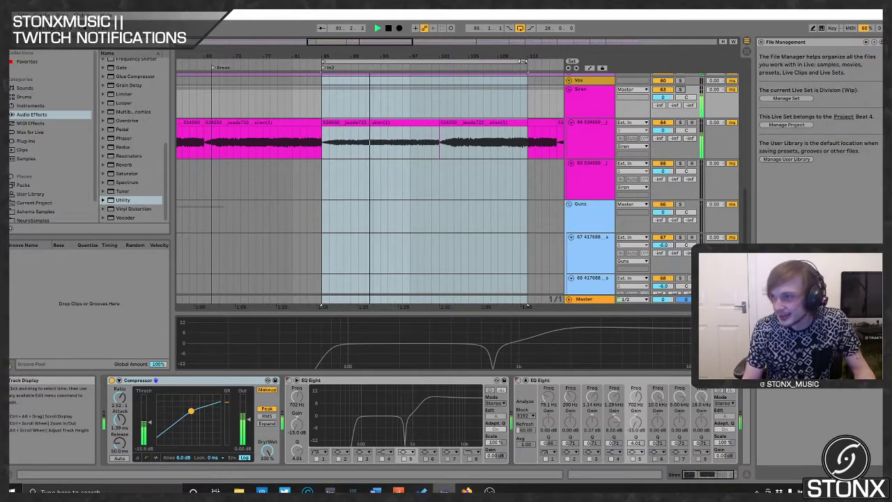
{"action": "mouse_move", "coordinate": [522, 61]}
{"action": "left_mouse_down"}
{"action": "mouse_move", "coordinate": [561, 62]}
{"action": "mouse_move", "coordinate": [528, 64]}
{"action": "left_mouse_up"}
{"action": "key", "text": "space"}
- Review the siren clips in the loop, then play the section with the SC group soloed to check its sidechain compressors
{"action": "scroll", "coordinate": [404, 150], "scroll_direction": "down", "scroll_amount": 3}
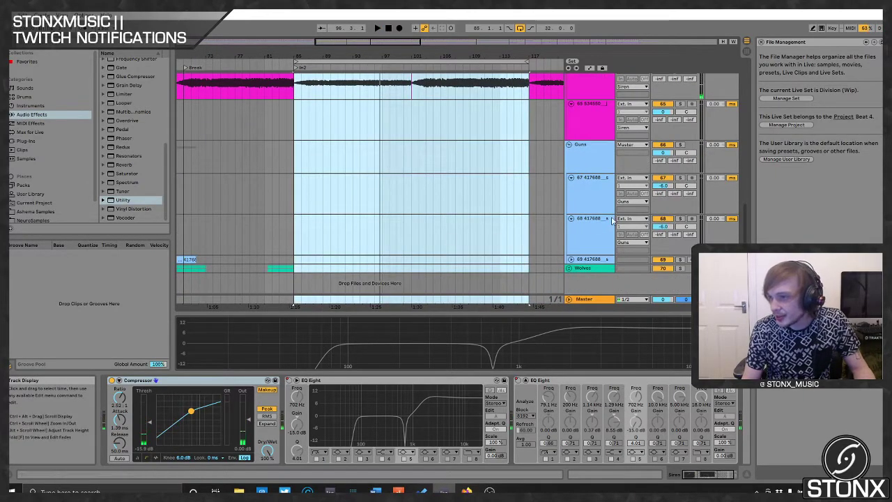
{"action": "scroll", "coordinate": [606, 209], "scroll_direction": "up", "scroll_amount": 3}
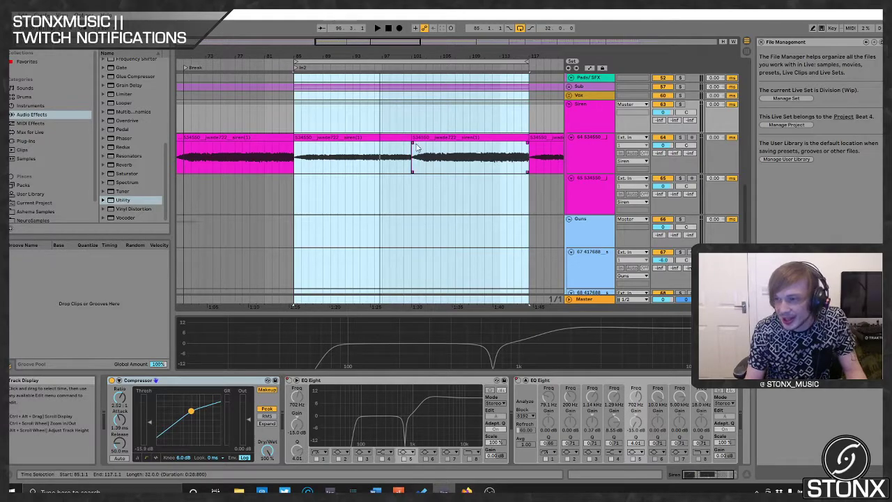
{"action": "left_click", "coordinate": [375, 55]}
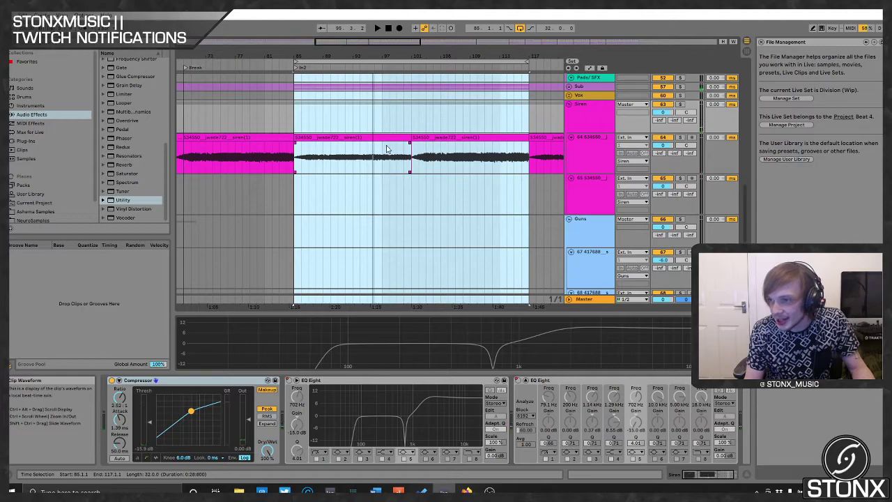
{"action": "scroll", "coordinate": [547, 142], "scroll_direction": "up", "scroll_amount": 8}
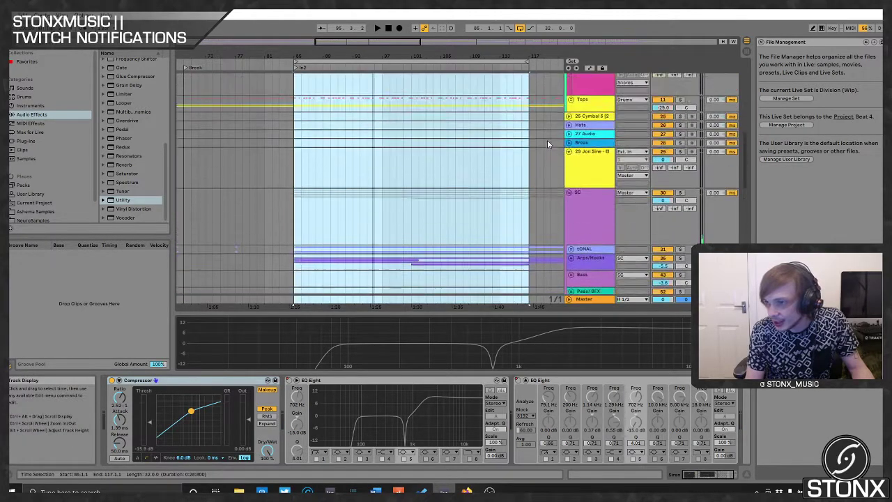
{"action": "scroll", "coordinate": [547, 139], "scroll_direction": "up", "scroll_amount": 1}
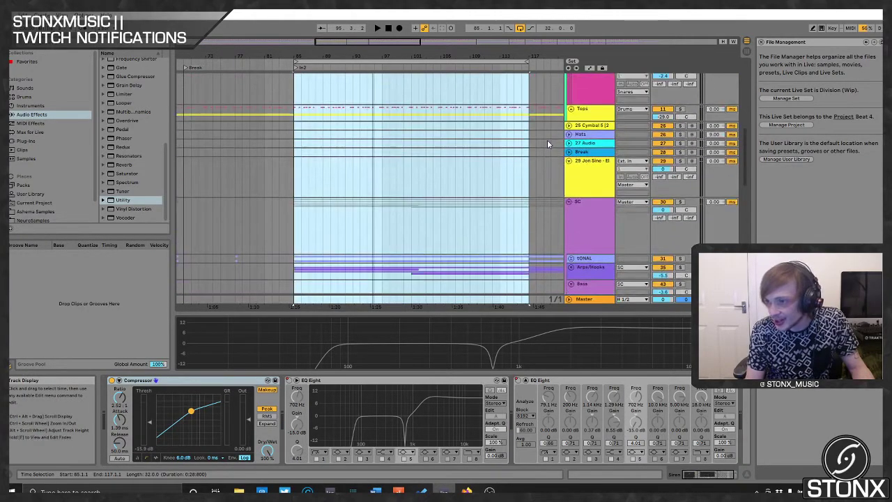
{"action": "left_click", "coordinate": [599, 220]}
{"action": "left_click", "coordinate": [681, 202]}
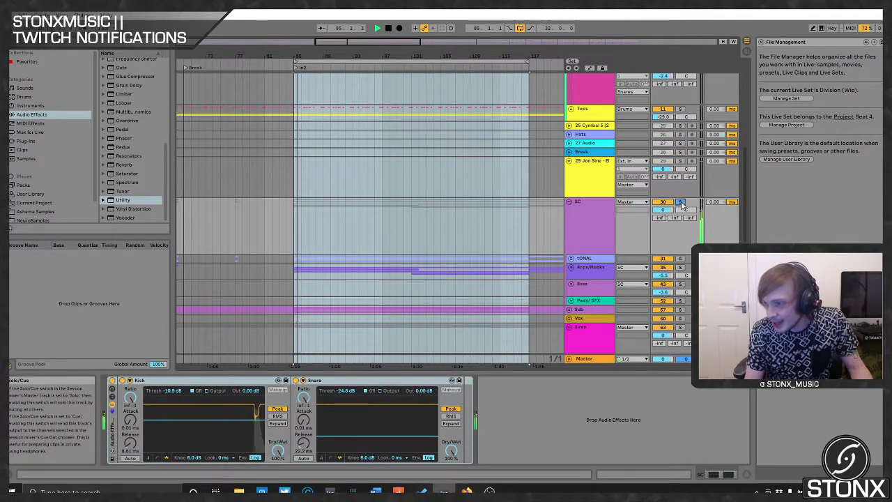
{"action": "scroll", "coordinate": [591, 227], "scroll_direction": "down", "scroll_amount": 3}
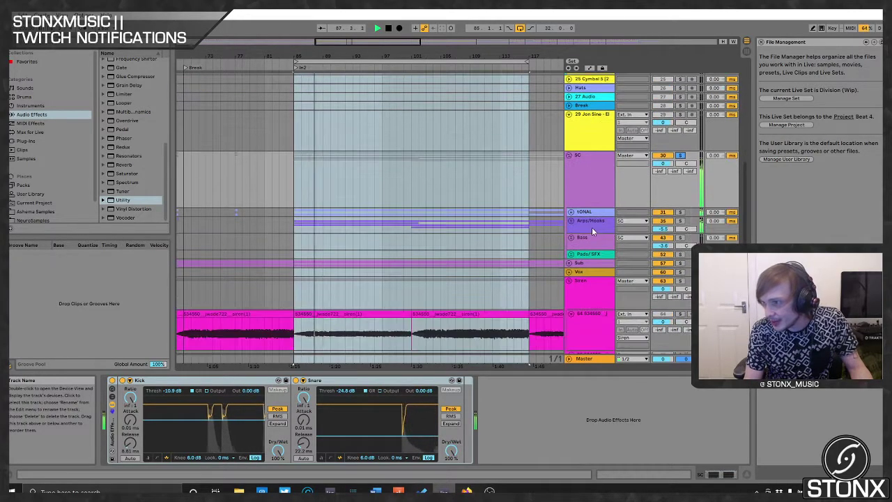
{"action": "scroll", "coordinate": [582, 230], "scroll_direction": "down", "scroll_amount": 3}
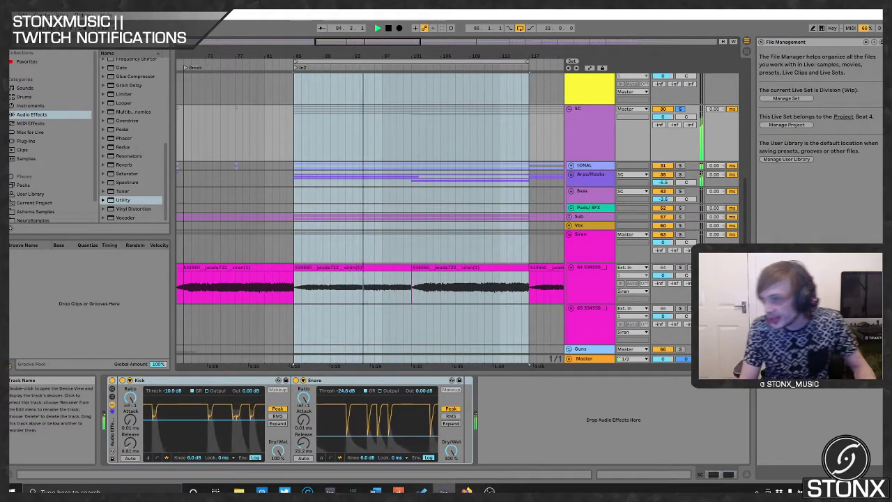
{"action": "left_click", "coordinate": [388, 28]}
- Collapse the Siren and Guns groups and select the Vox, Siren, Guns and Wolves tracks together
{"action": "scroll", "coordinate": [500, 301], "scroll_direction": "down", "scroll_amount": 5}
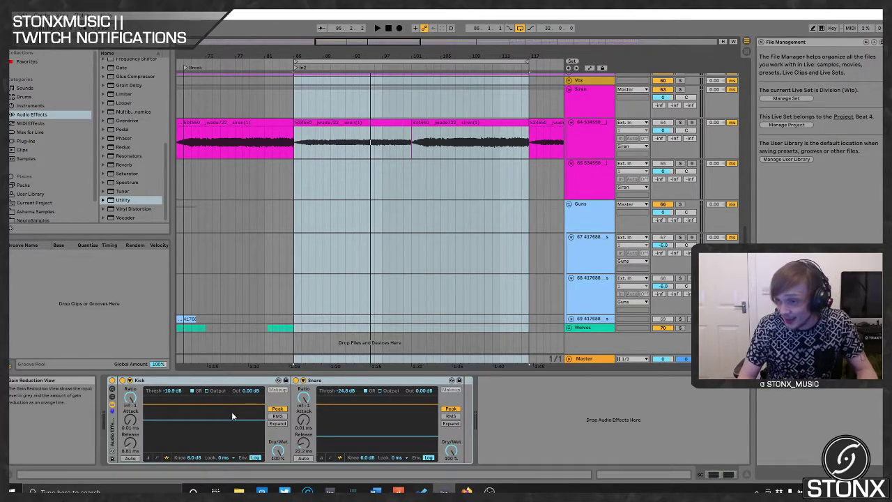
{"action": "left_click", "coordinate": [569, 89]}
{"action": "left_click", "coordinate": [569, 98]}
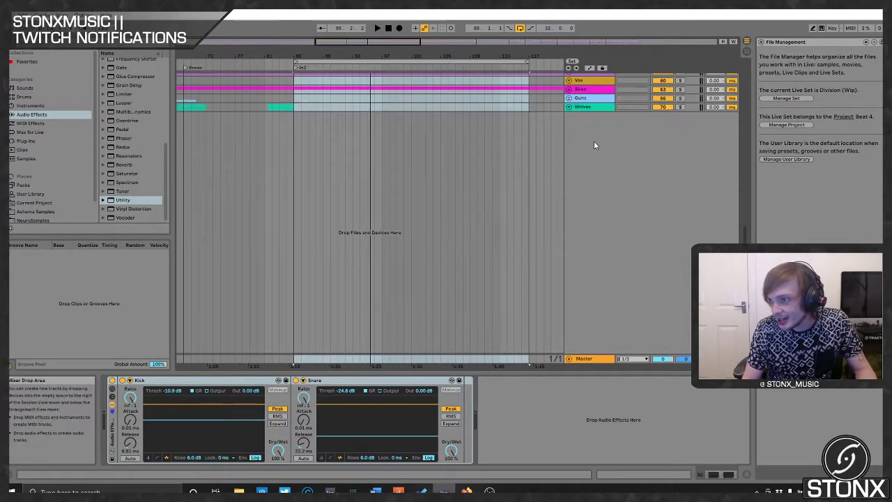
{"action": "scroll", "coordinate": [589, 139], "scroll_direction": "up", "scroll_amount": 2}
{"action": "left_click", "coordinate": [581, 127]}
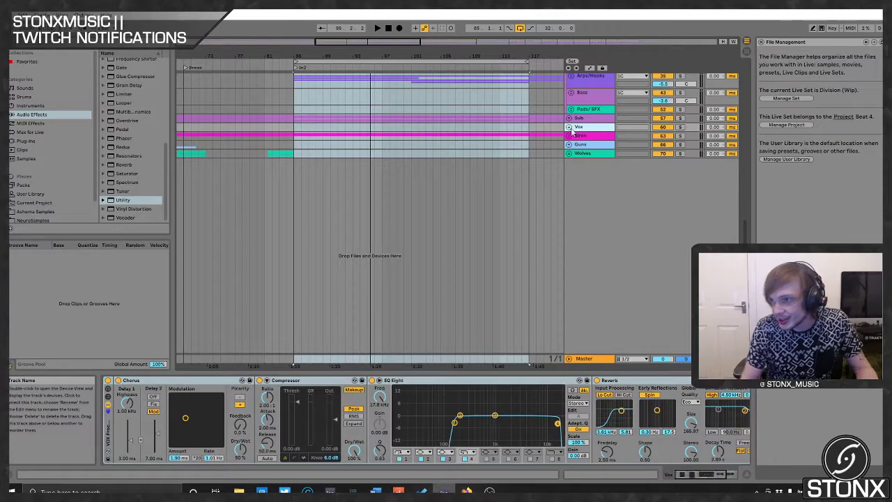
{"action": "left_click", "coordinate": [592, 153], "text": "shift"}
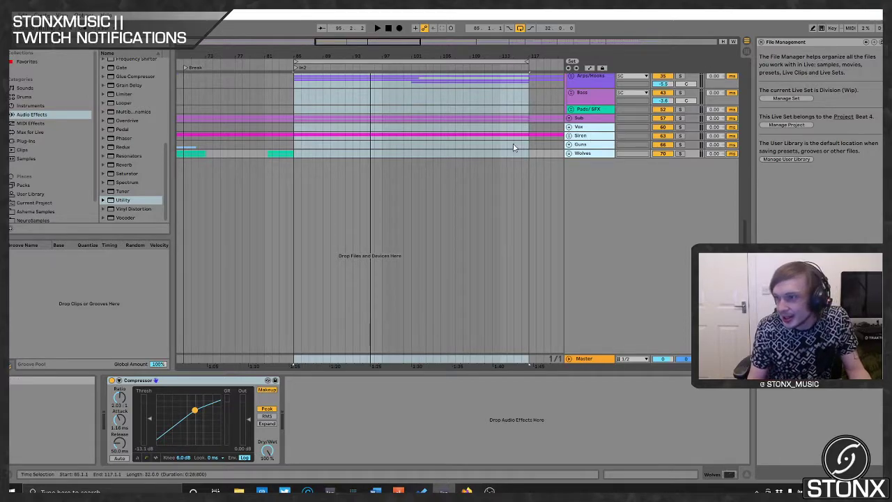
- Select the Sub group and play the In2 loop to check its Kick and Snare sidechain compressors
{"action": "left_click", "coordinate": [588, 120]}
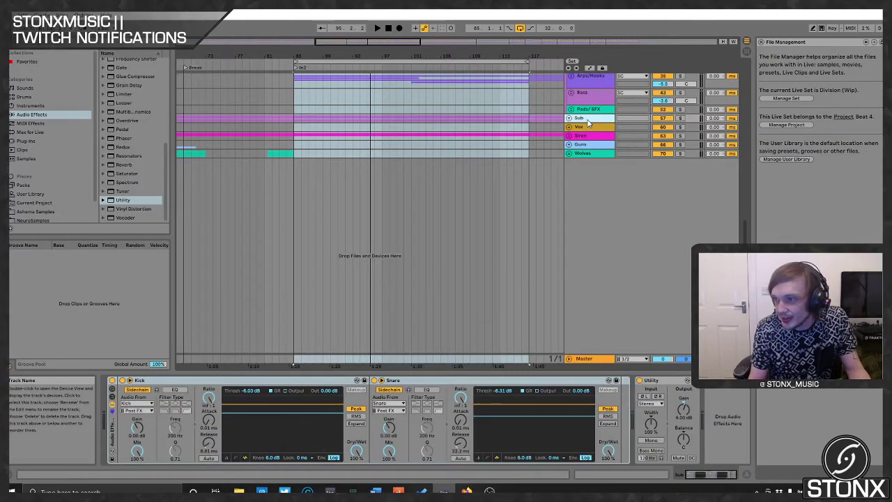
{"action": "key", "text": "space"}
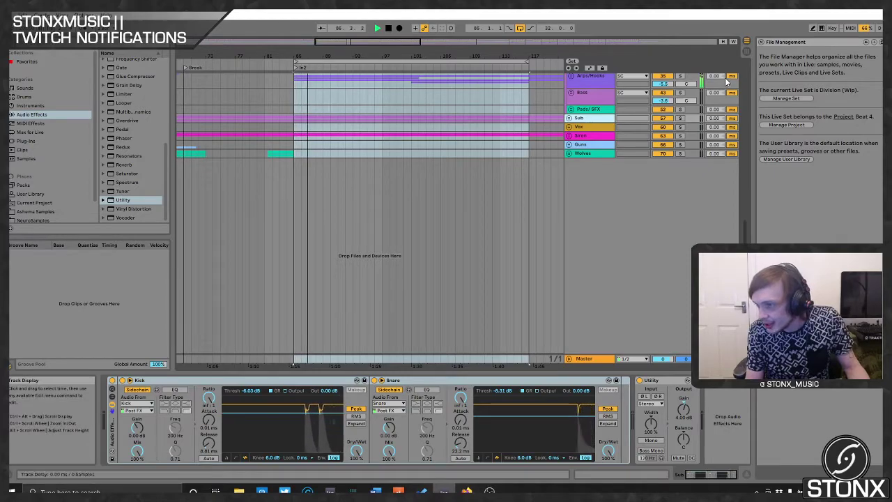
{"action": "key", "text": "space"}
- Select the Drums group, play the In2 loop to hear its drums, and stop playback
{"action": "scroll", "coordinate": [696, 112], "scroll_direction": "up", "scroll_amount": 5}
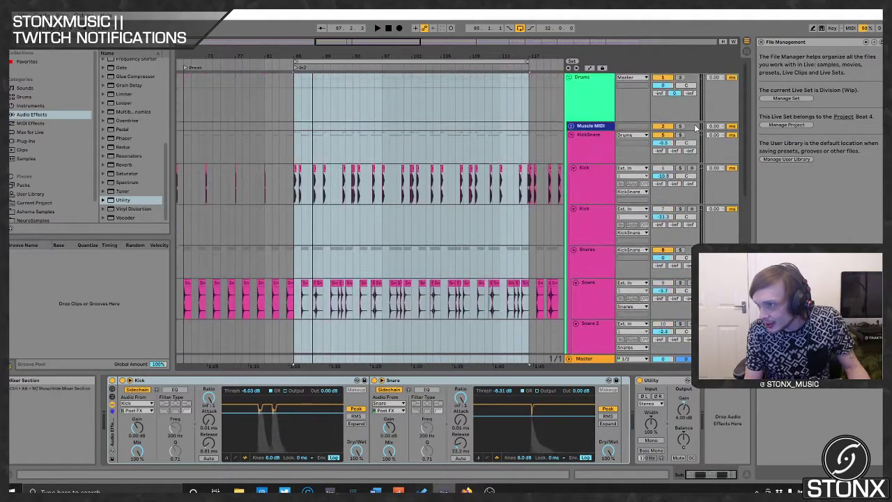
{"action": "left_click", "coordinate": [606, 94]}
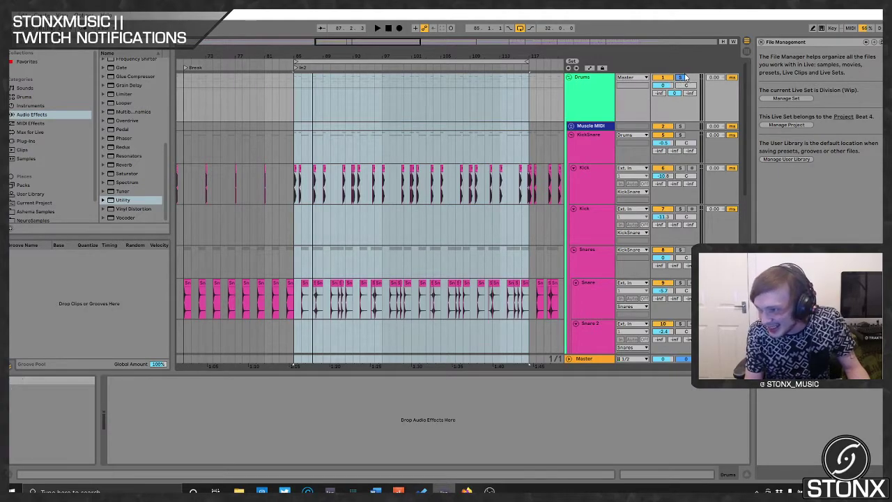
{"action": "key", "text": "space"}
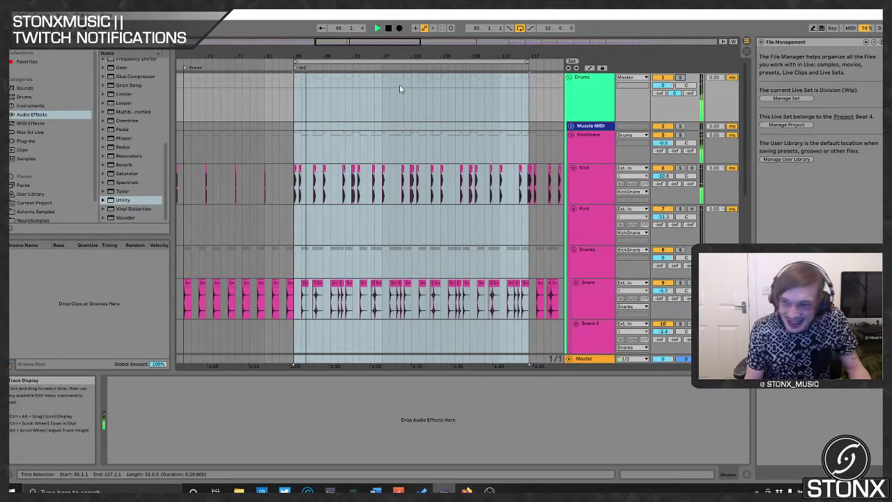
{"action": "scroll", "coordinate": [398, 161], "scroll_direction": "down", "scroll_amount": 5}
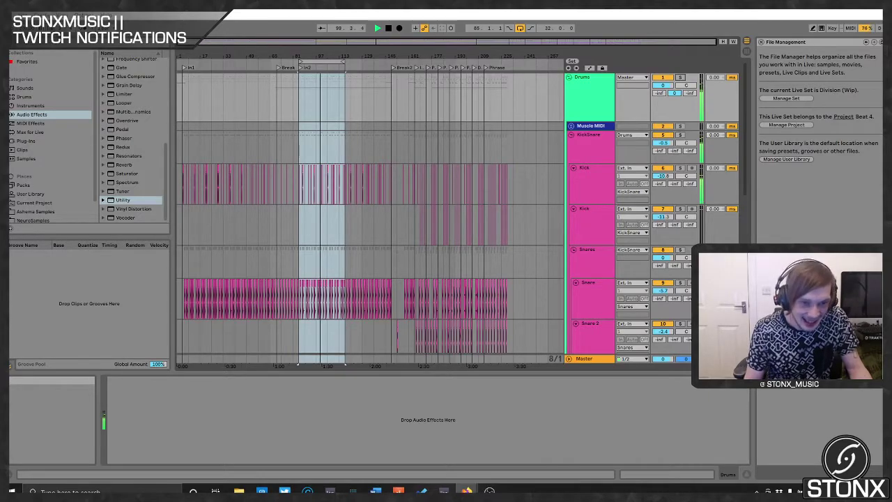
{"action": "left_click", "coordinate": [390, 28]}
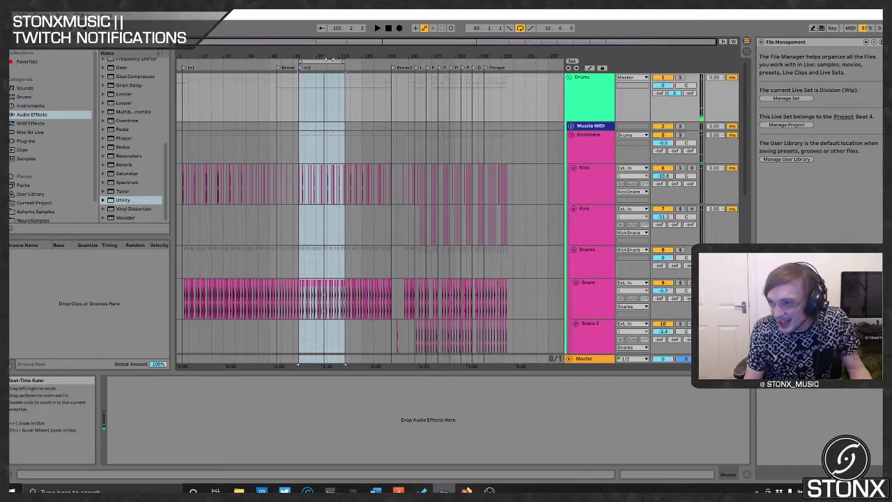
- Move the 32-bar loop to the In3 section starting at bar 165 and play it
{"action": "left_click_drag", "start_coordinate": [325, 61], "coordinate": [419, 61]}
{"action": "scroll", "coordinate": [427, 96], "scroll_direction": "up", "scroll_amount": 5}
{"action": "key", "text": "space"}
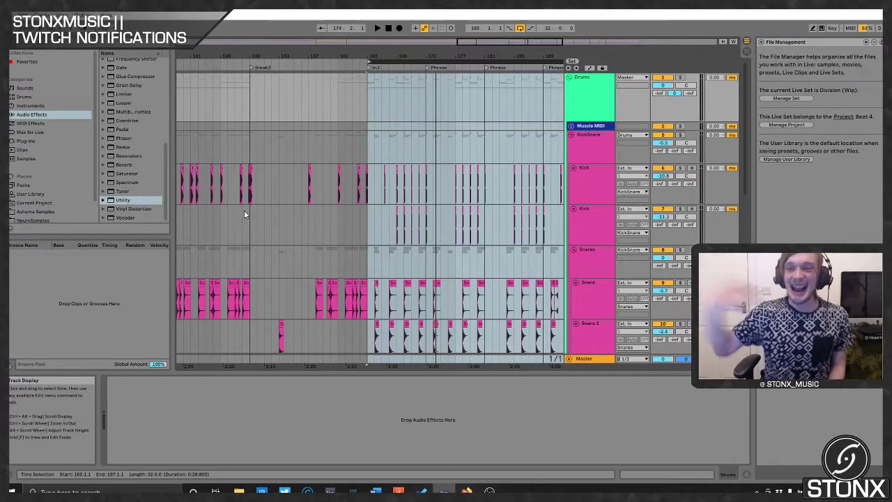
{"action": "key", "text": "w"}
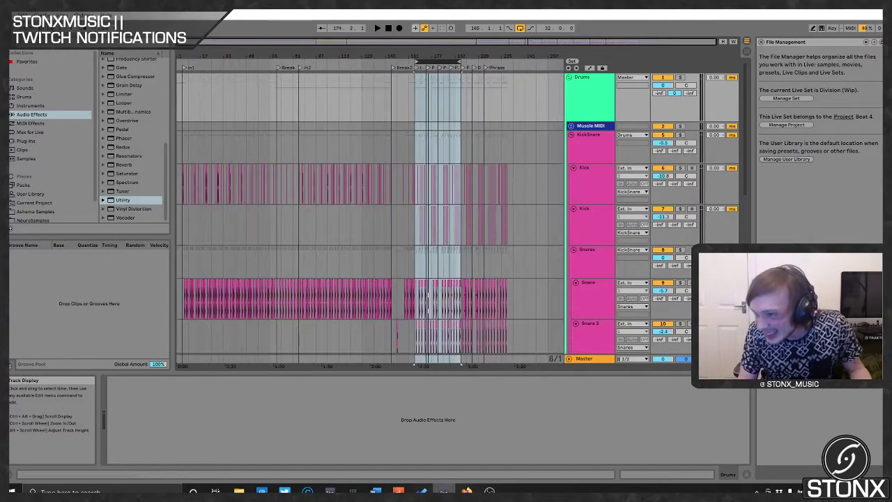
{"action": "key", "text": "space"}
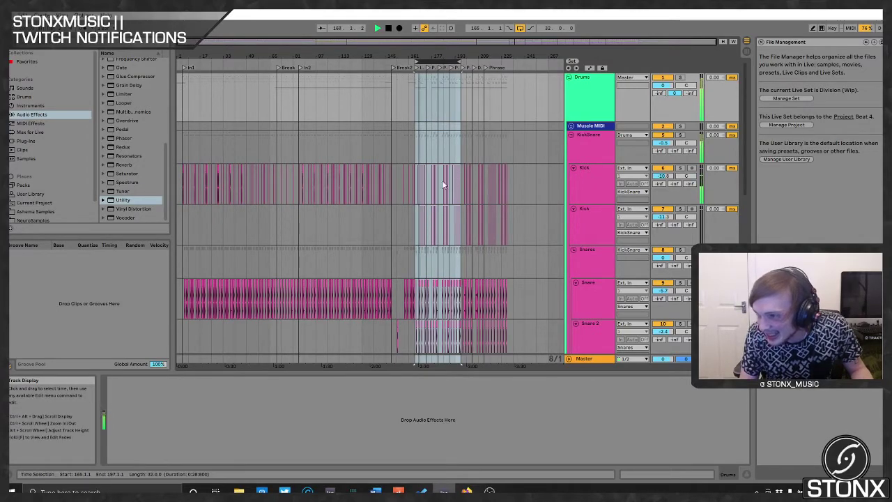
- Select the SC group, solo the Bass group and play the In3 loop
{"action": "scroll", "coordinate": [434, 183], "scroll_direction": "down", "scroll_amount": 5}
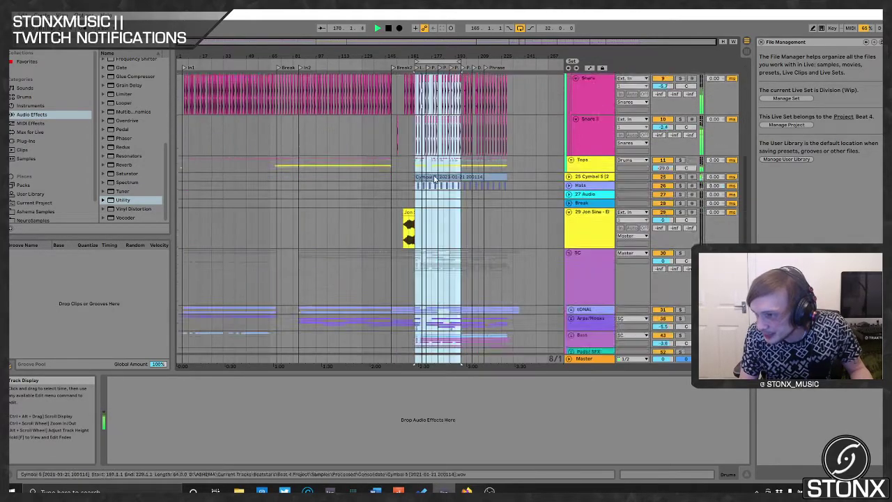
{"action": "scroll", "coordinate": [434, 178], "scroll_direction": "down", "scroll_amount": 2}
{"action": "left_click", "coordinate": [592, 202]}
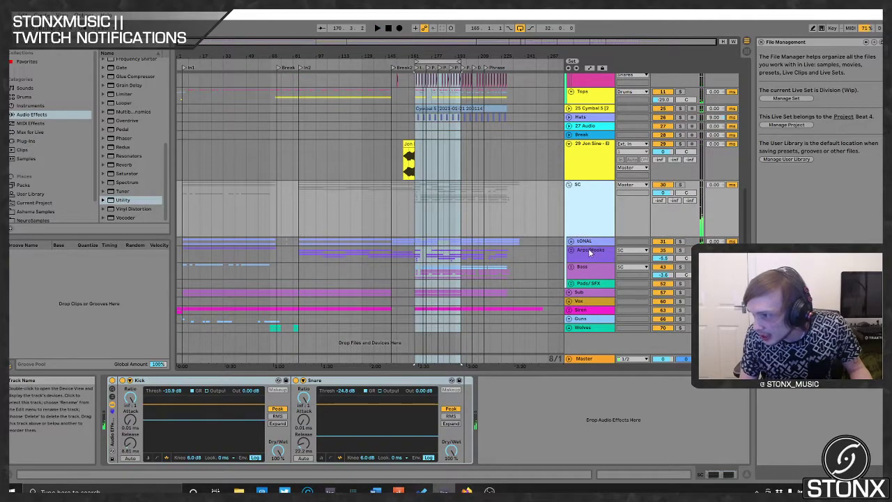
{"action": "left_click", "coordinate": [679, 266]}
{"action": "key", "text": "space"}
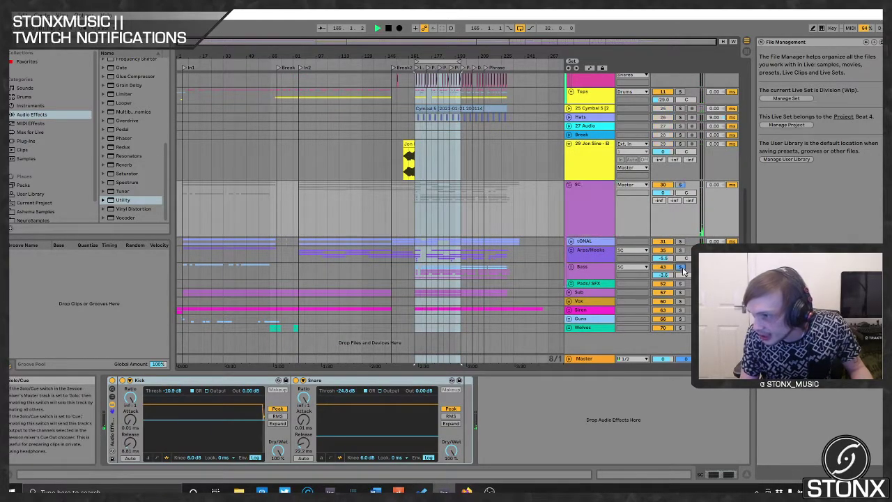
- Expand the Bass group and play the In3 loop while reviewing its individual bass tracks
{"action": "scroll", "coordinate": [432, 280], "scroll_direction": "up", "scroll_amount": 6}
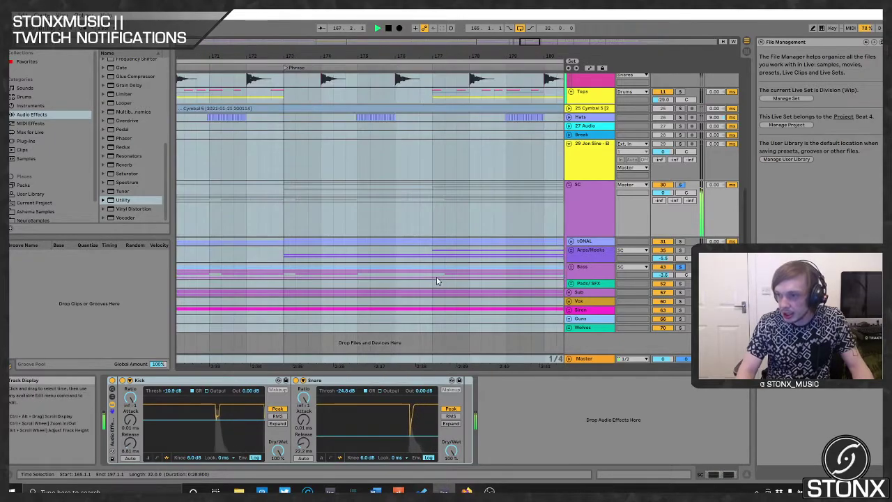
{"action": "left_click", "coordinate": [571, 267]}
{"action": "scroll", "coordinate": [474, 257], "scroll_direction": "down", "scroll_amount": 10}
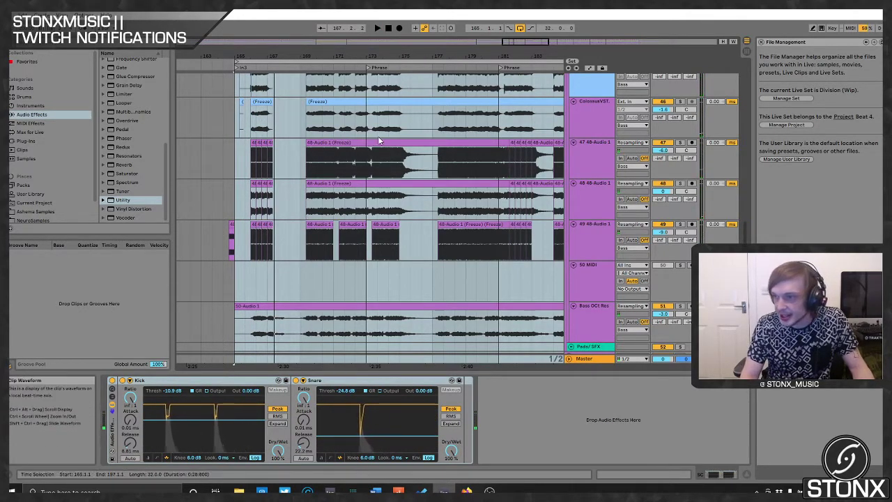
{"action": "key", "text": "space"}
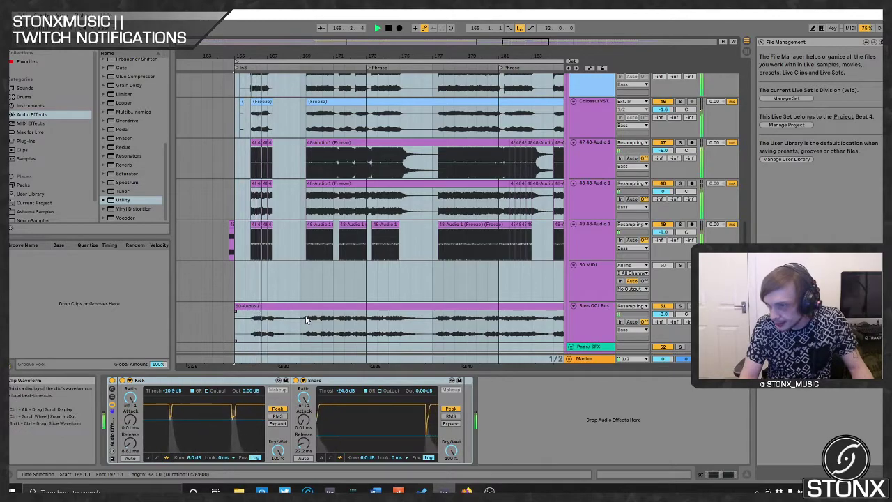
- Audition bass tracks 49, 48, 47 and the Colossus track one at a time in solo, and bring Bass 4 into view
{"action": "left_click", "coordinate": [680, 223]}
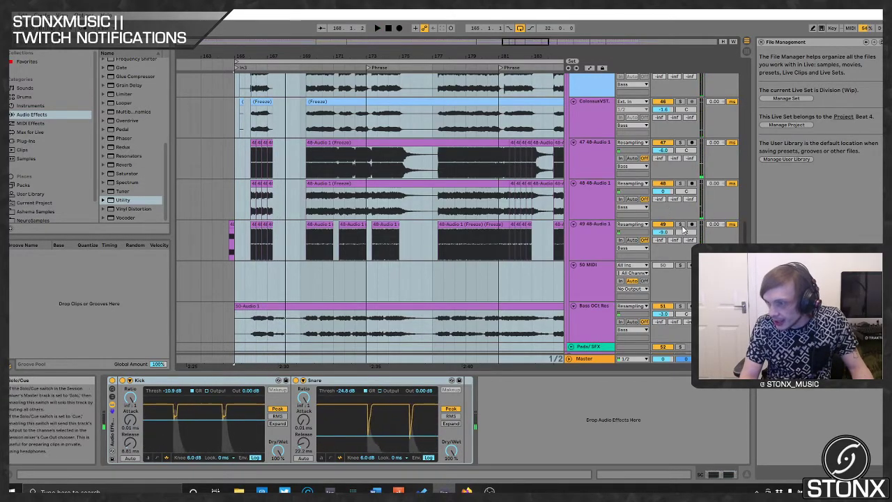
{"action": "left_click", "coordinate": [680, 184]}
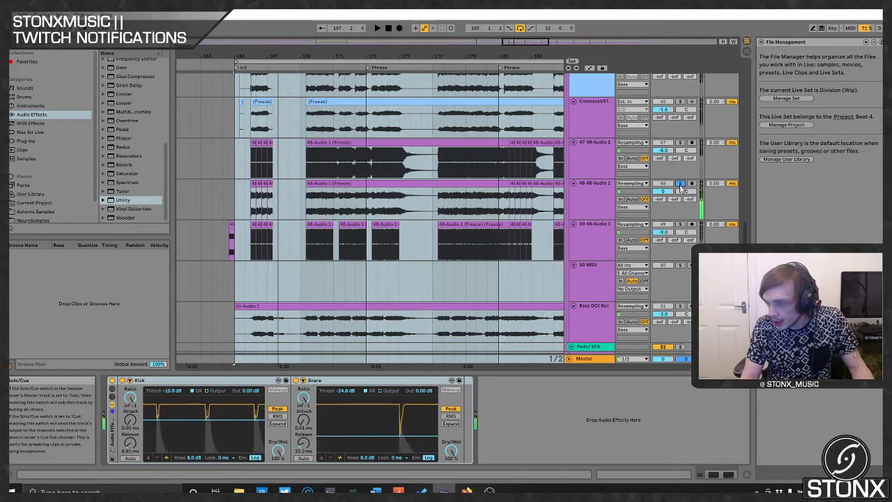
{"action": "left_click", "coordinate": [679, 143]}
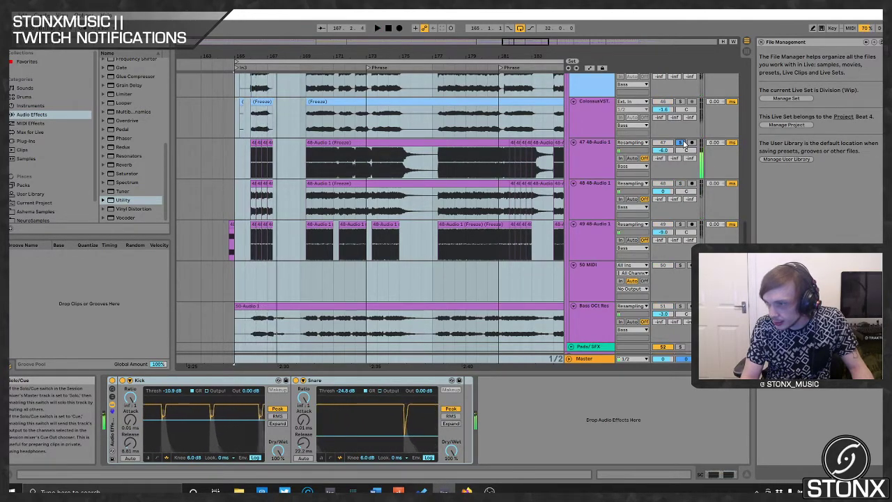
{"action": "left_click", "coordinate": [680, 102]}
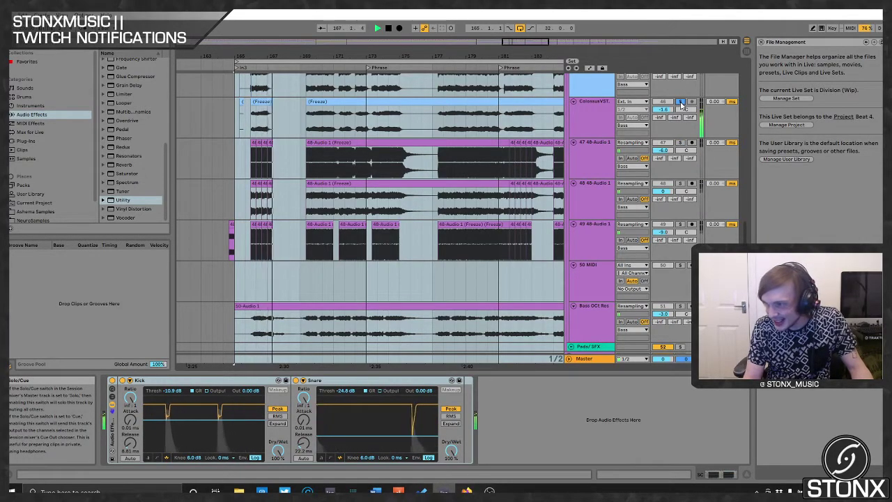
{"action": "scroll", "coordinate": [681, 105], "scroll_direction": "up", "scroll_amount": 2}
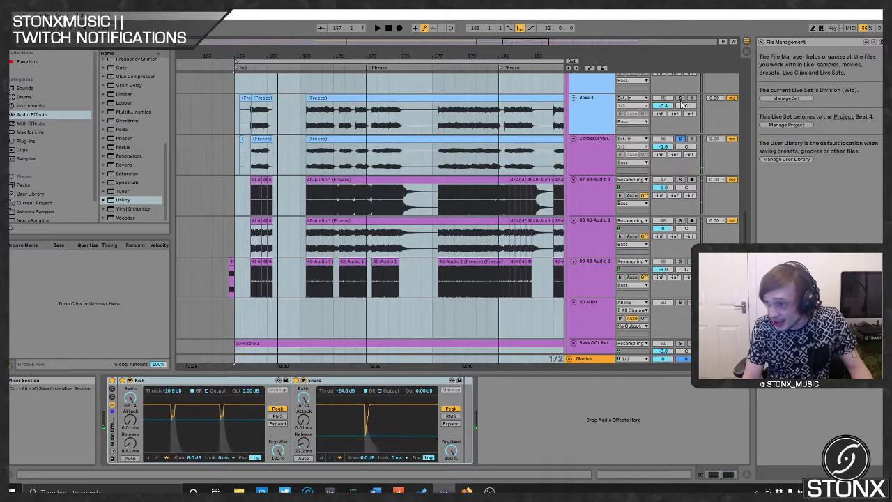
- Add track 49 to the soloed bass layers and play them together, then clear the solos and play the loop
{"action": "key", "text": "space"}
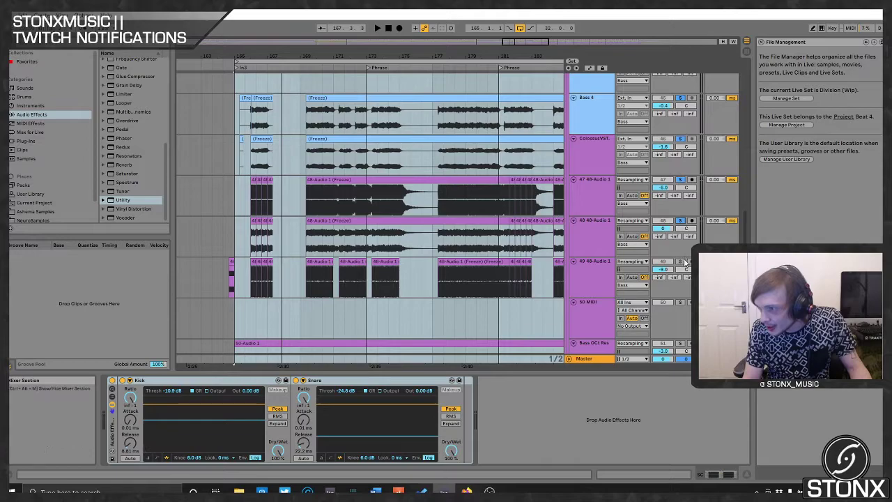
{"action": "left_click", "coordinate": [681, 262]}
{"action": "key", "text": "space"}
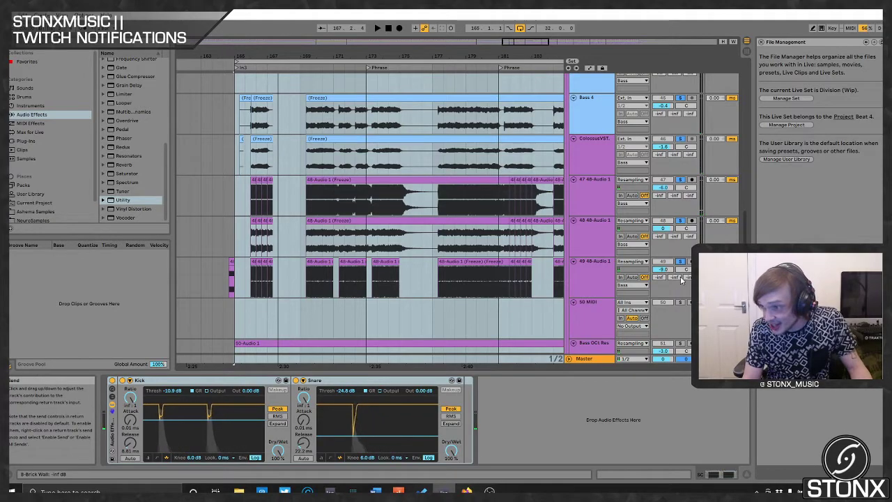
{"action": "left_click", "coordinate": [681, 262]}
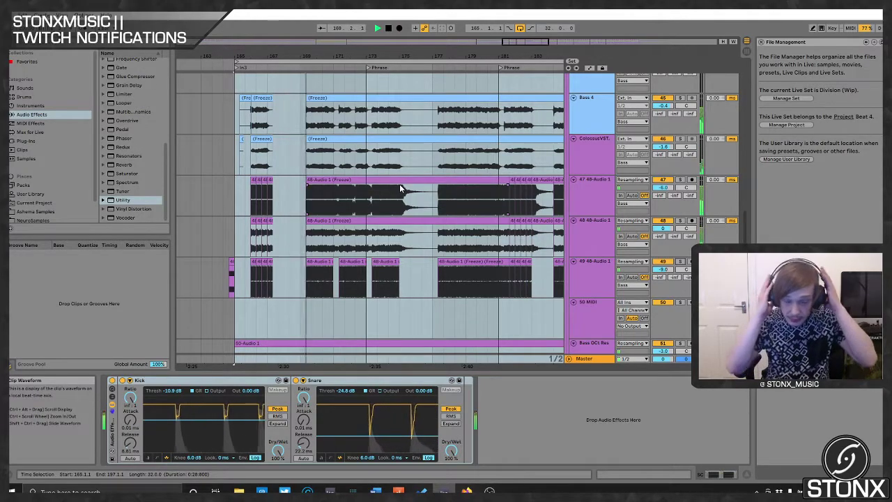
- Audition the Bass OCt Res track in solo, then inspect its device chain and select its audio clip
{"action": "scroll", "coordinate": [290, 275], "scroll_direction": "down", "scroll_amount": 3}
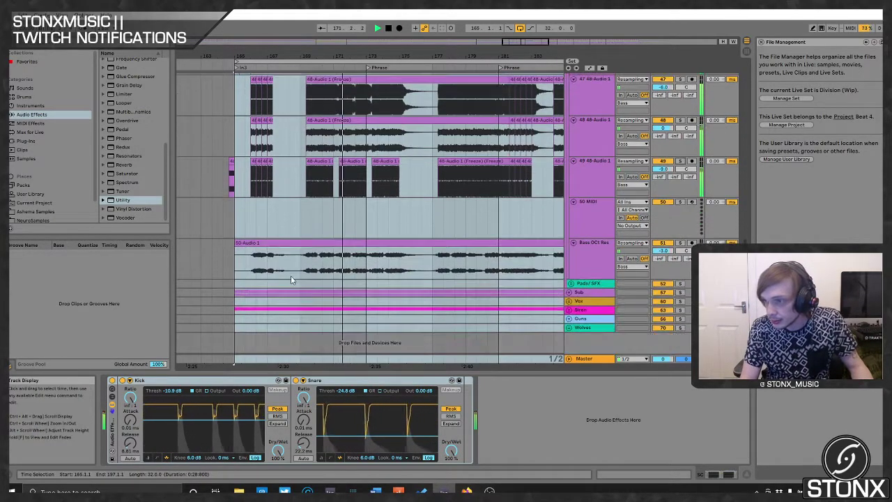
{"action": "left_click", "coordinate": [679, 244]}
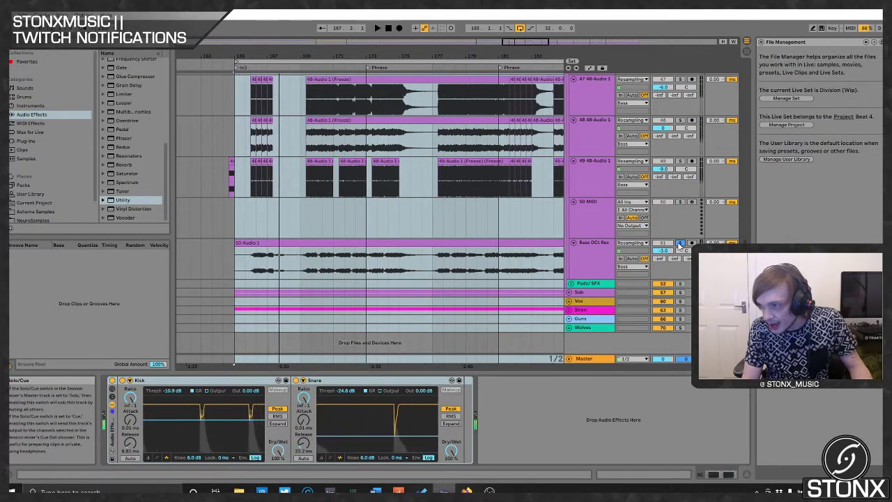
{"action": "left_click", "coordinate": [594, 259]}
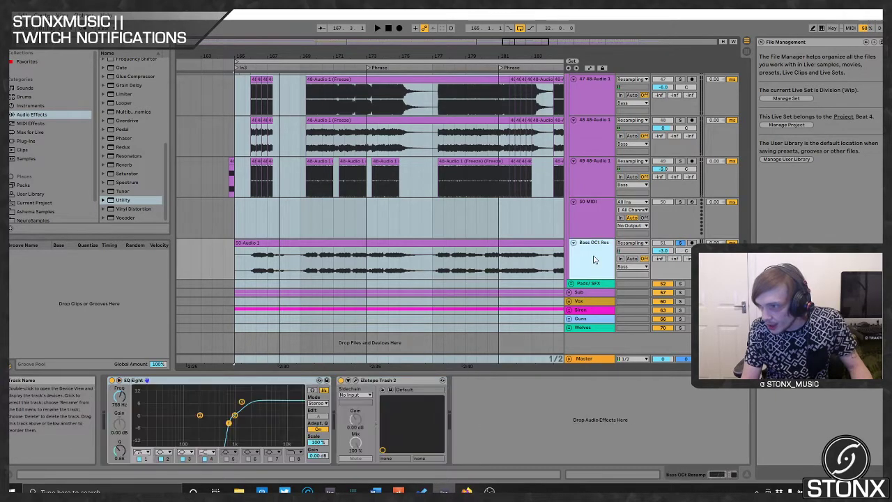
{"action": "left_click", "coordinate": [403, 380]}
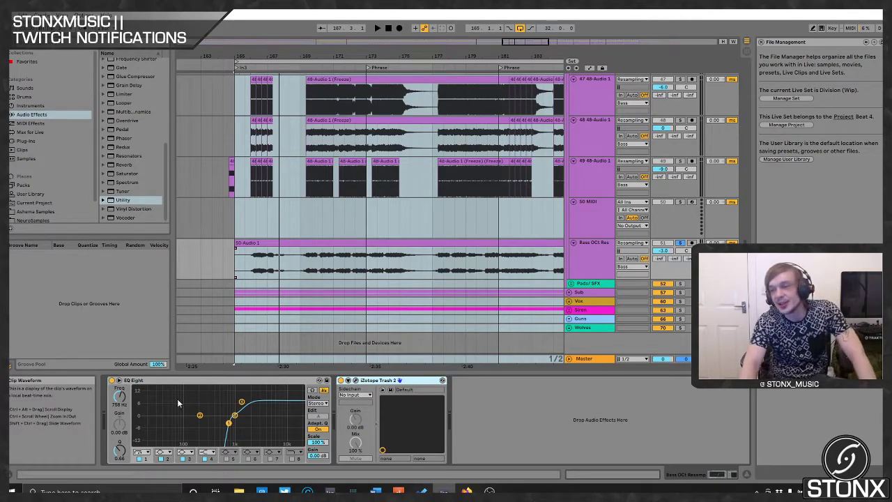
{"action": "left_click", "coordinate": [348, 242]}
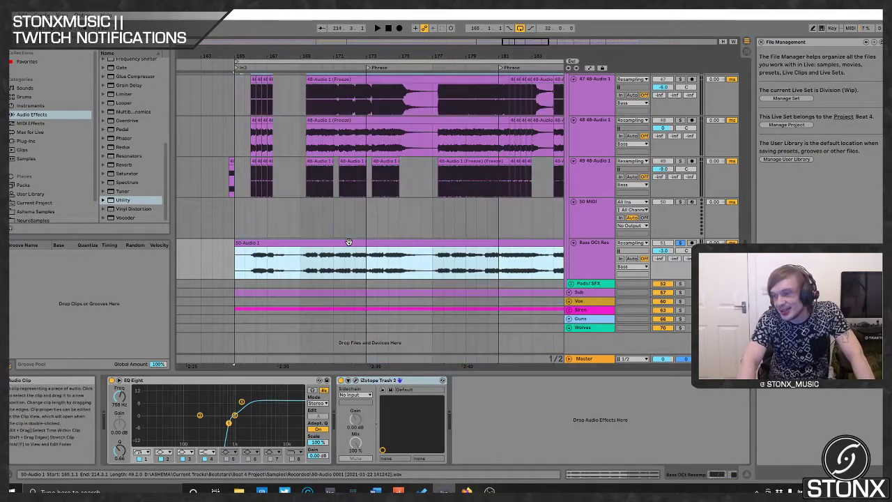
- Open the iZotope Trash 2 window on the Bass OCt Res track and play the soloed track through its distortion
{"action": "left_click", "coordinate": [378, 381]}
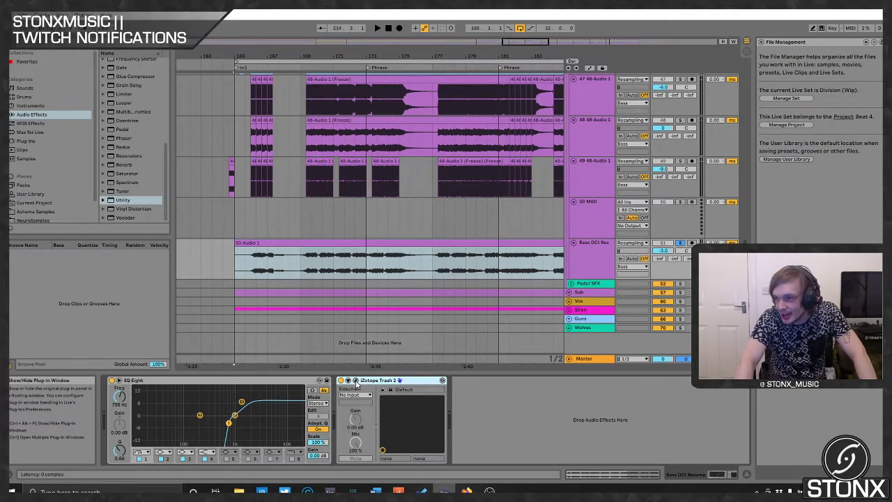
{"action": "left_click", "coordinate": [356, 379]}
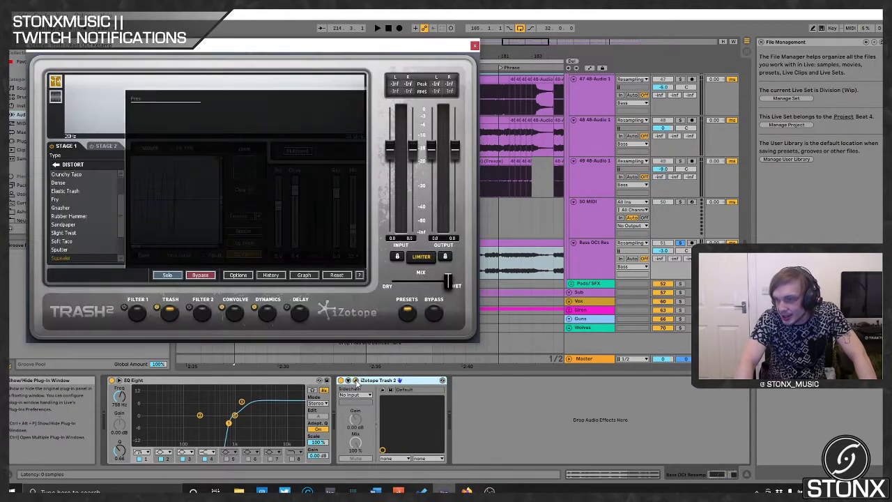
{"action": "left_click", "coordinate": [348, 262]}
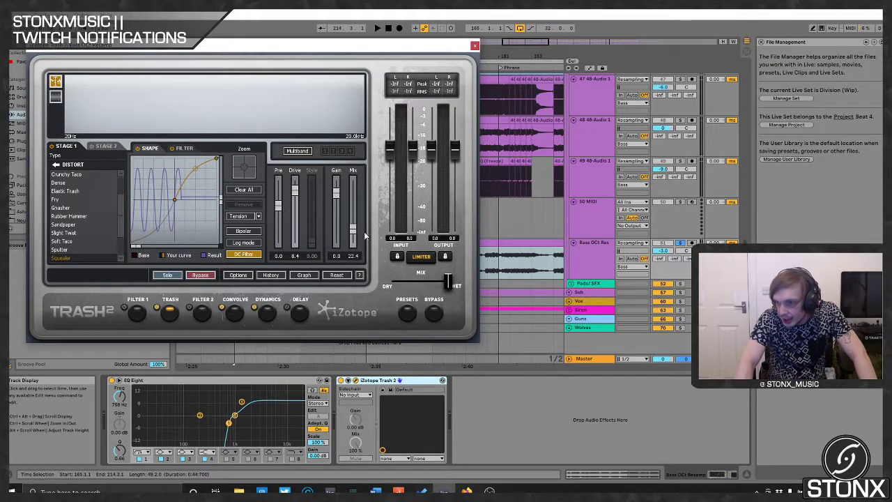
{"action": "key", "text": "space"}
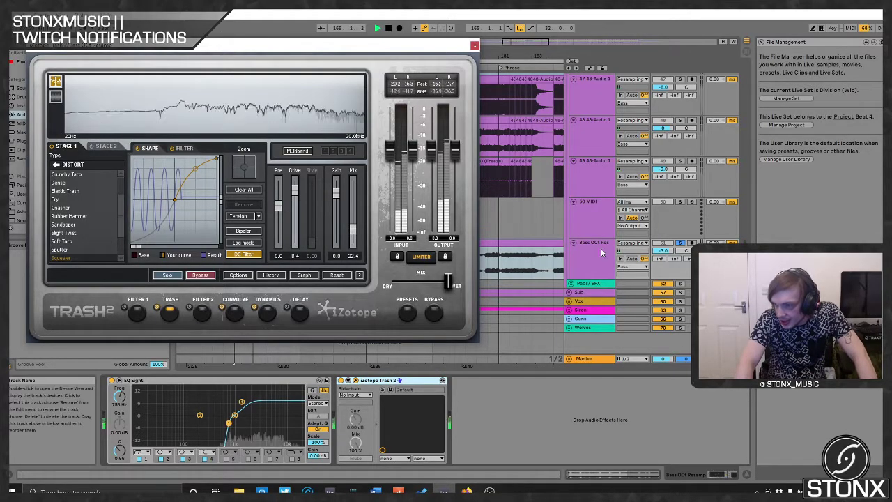
{"action": "left_click", "coordinate": [600, 248]}
{"action": "key", "text": "space"}
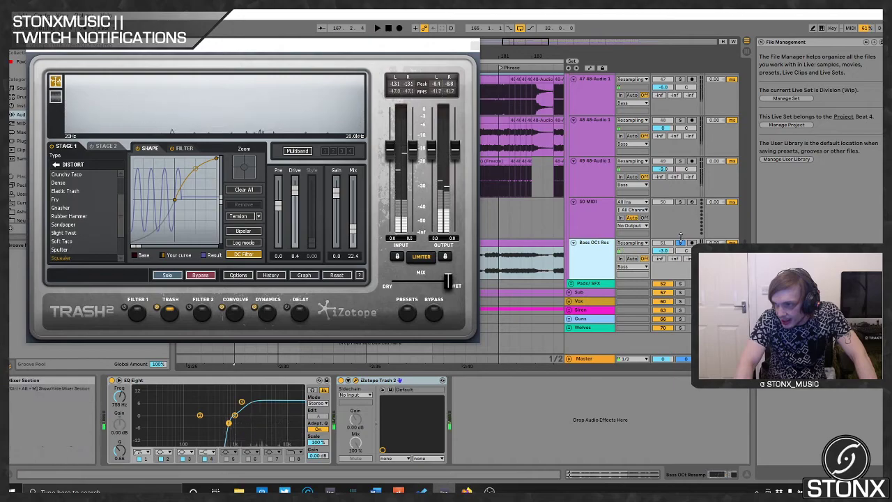
- Clear the Bass OCt Res solo, close the Trash 2 window and play the In3 loop
{"action": "left_click", "coordinate": [681, 243]}
{"action": "left_click", "coordinate": [473, 45]}
{"action": "key", "text": "space"}
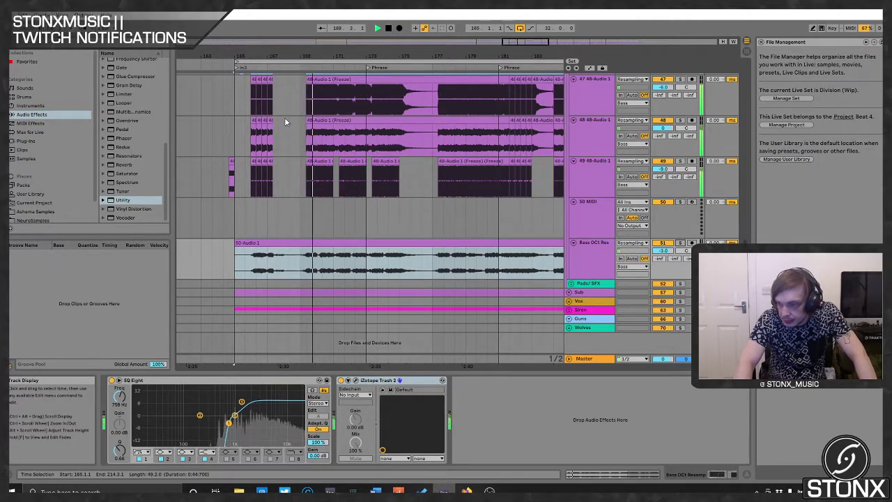
- Play the In3 loop and set the Bass OCt Res track volume to 1.8 dB
{"action": "key", "text": "space"}
{"action": "key", "text": "space"}
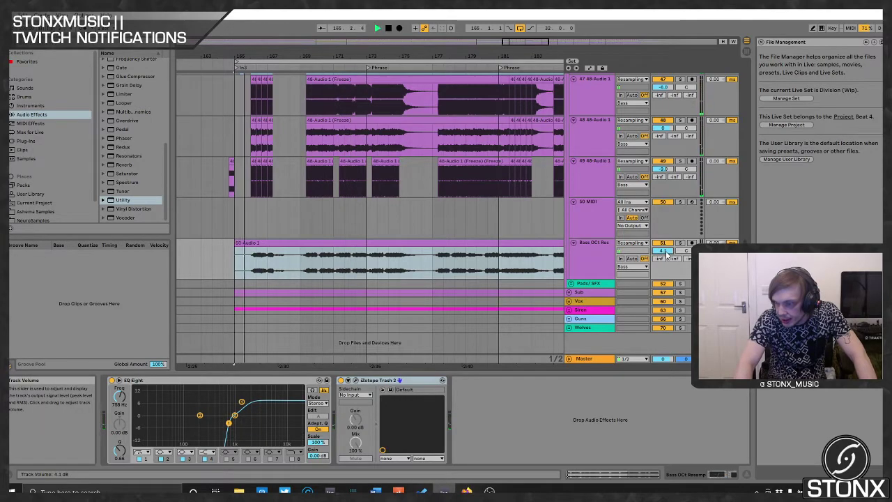
{"action": "left_click_drag", "start_coordinate": [662, 251], "coordinate": [667, 274]}
{"action": "key", "text": "space"}
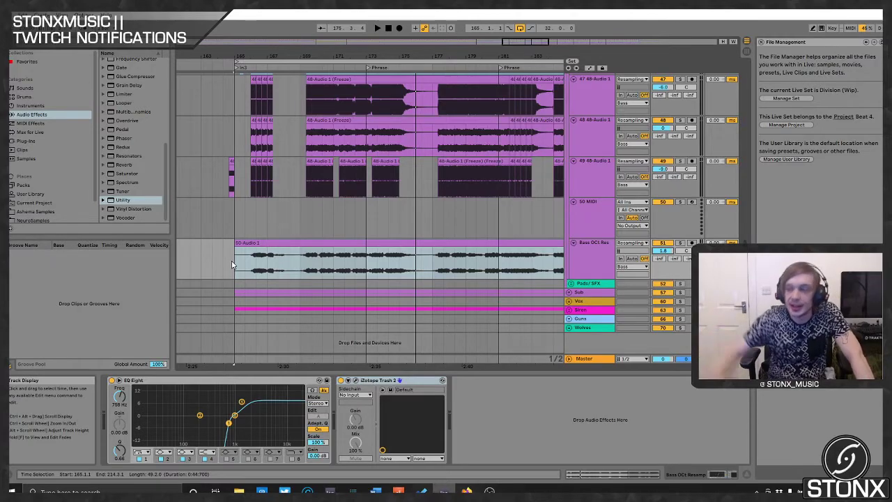
- Unfold the Sub group and audition its second Sub Bass track (59) in solo
{"action": "left_click", "coordinate": [569, 294]}
{"action": "scroll", "coordinate": [351, 305], "scroll_direction": "down", "scroll_amount": 3}
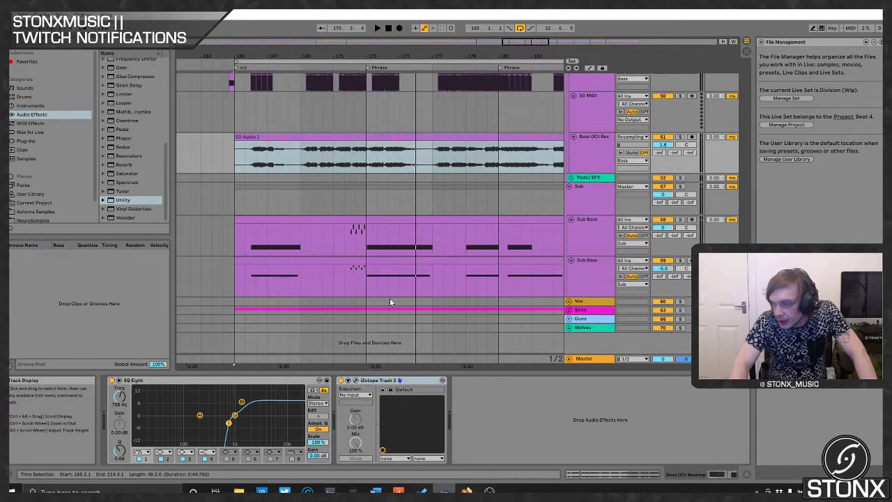
{"action": "left_click", "coordinate": [680, 260]}
{"action": "key", "text": "space"}
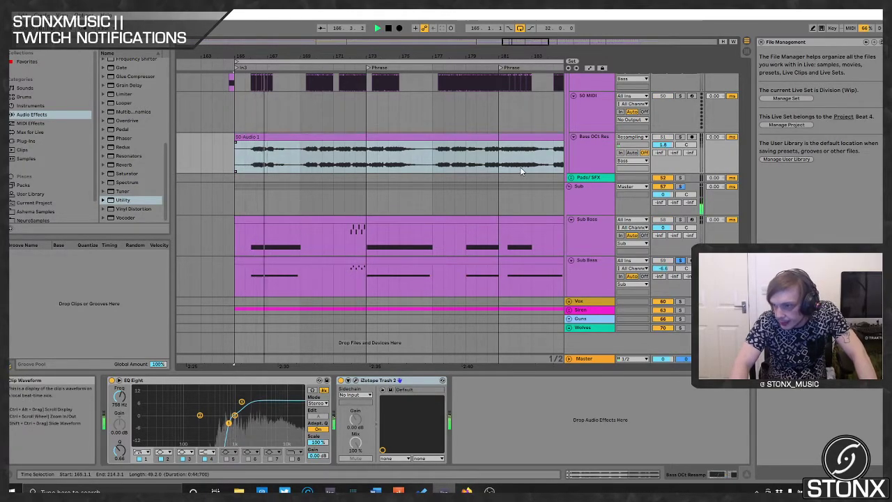
- Inspect the soloed Sub Bass track's device chain, including the EQ Eight devices inside its audio effect rack
{"action": "left_click", "coordinate": [585, 272]}
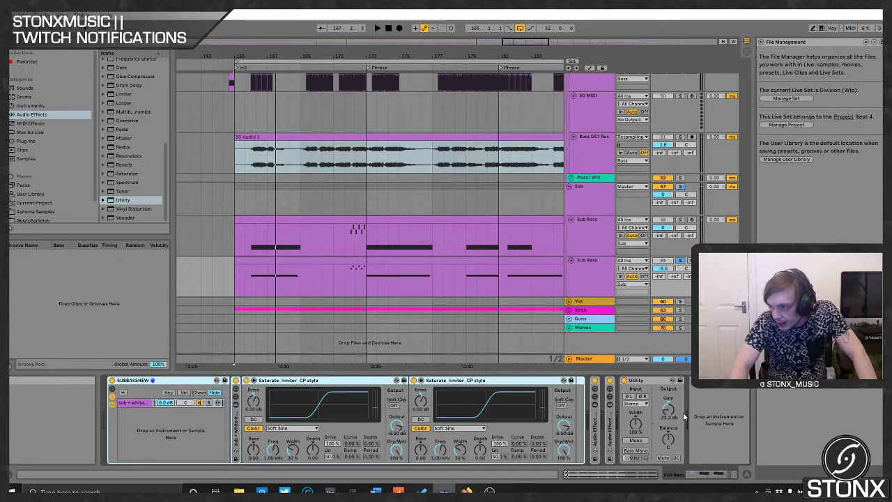
{"action": "left_click", "coordinate": [596, 427]}
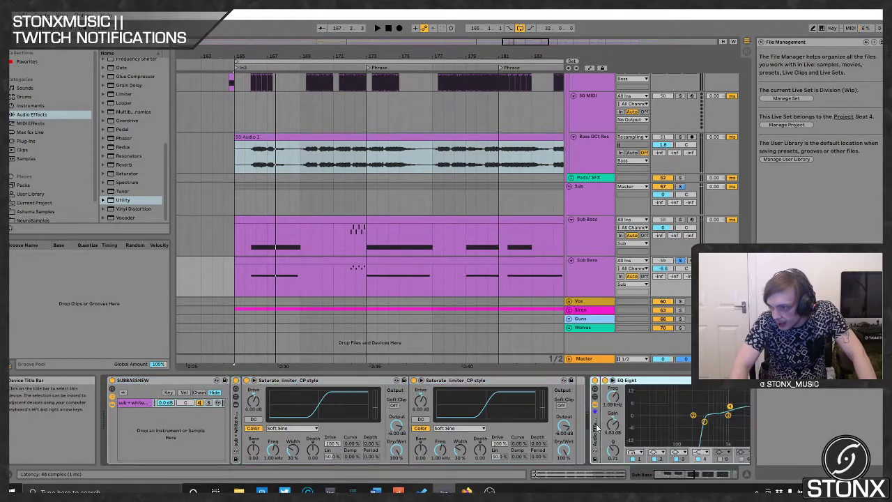
{"action": "left_click_drag", "start_coordinate": [690, 474], "coordinate": [728, 473]}
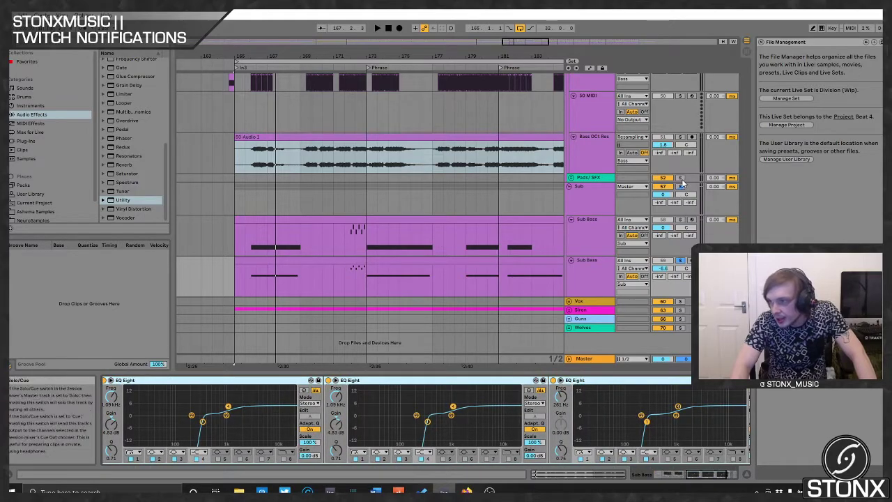
- Play the soloed sub bass, then clear the Sub group solo and play the loop with all tracks
{"action": "key", "text": "space"}
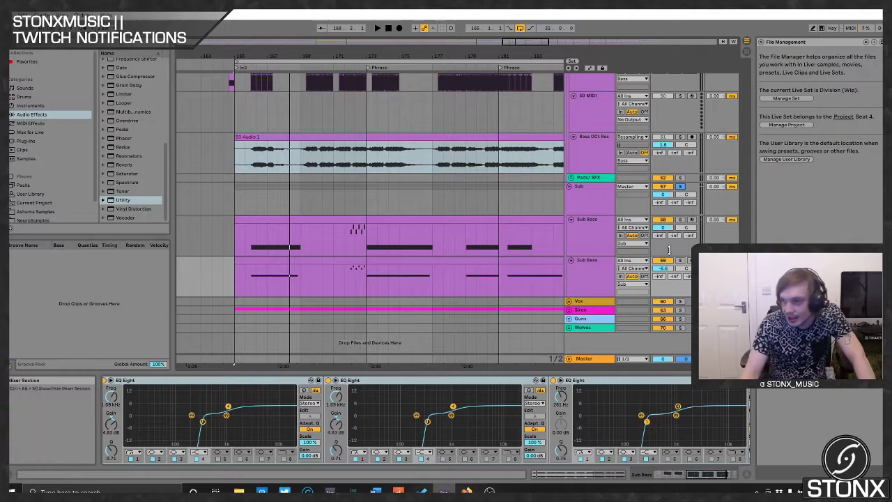
{"action": "left_click", "coordinate": [680, 187]}
{"action": "key", "text": "space"}
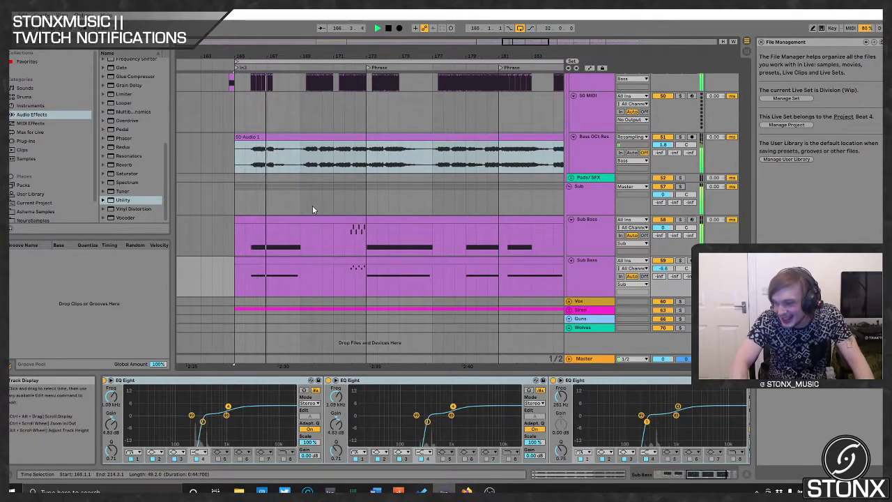
- Inspect the Siren group's Compressor and EQ Eight devices while playing the In3 loop
{"action": "left_click", "coordinate": [589, 313]}
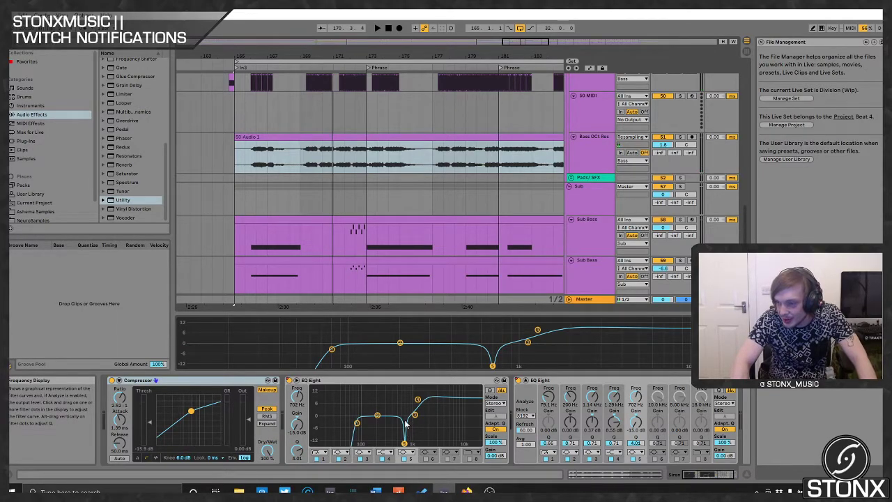
{"action": "key", "text": "space"}
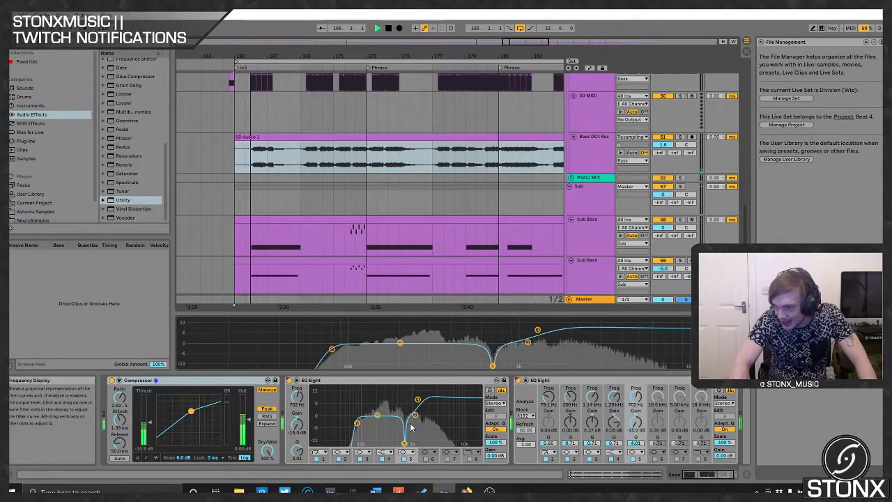
{"action": "key", "text": "space"}
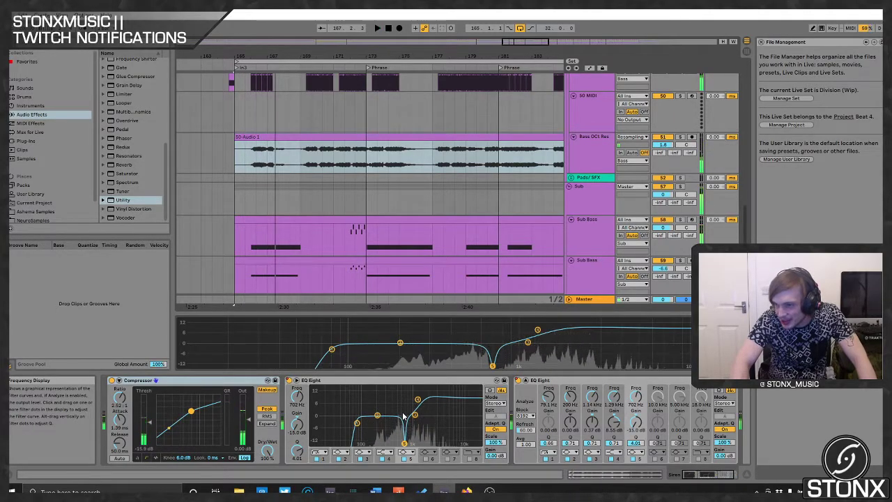
{"action": "key", "text": "space"}
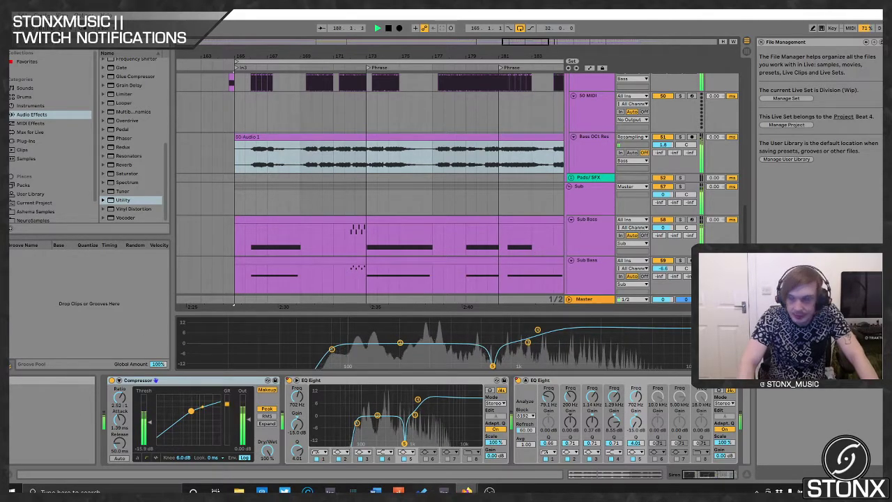
- Extend the loop to 64 bars from bar 165 and play from the last Phrase locator
{"action": "scroll", "coordinate": [291, 195], "scroll_direction": "down", "scroll_amount": 3}
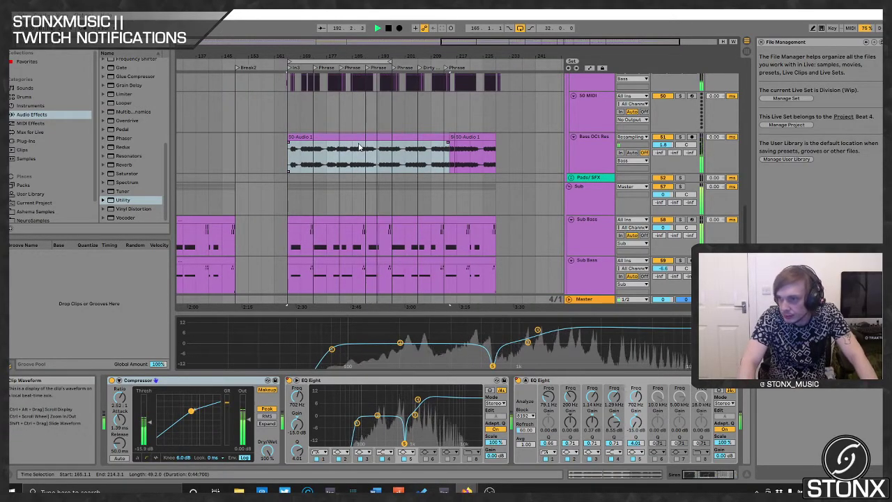
{"action": "left_click_drag", "start_coordinate": [388, 58], "coordinate": [496, 61]}
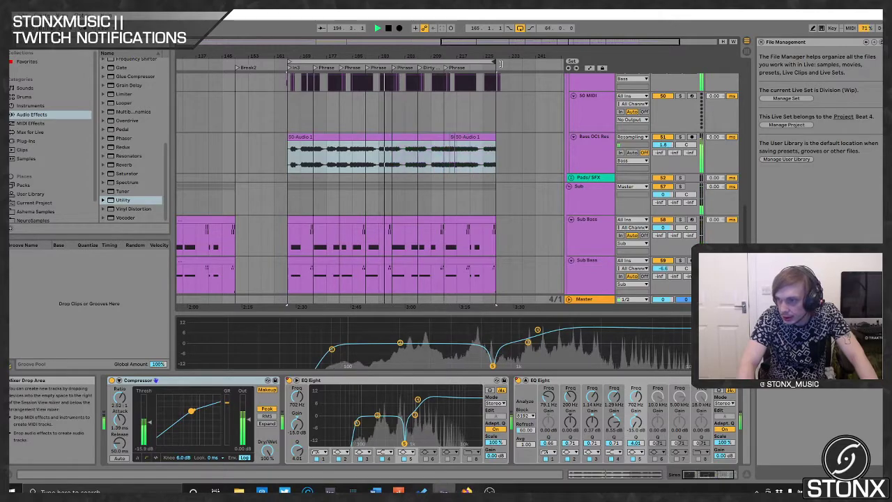
{"action": "key", "text": "space"}
{"action": "left_click", "coordinate": [446, 68]}
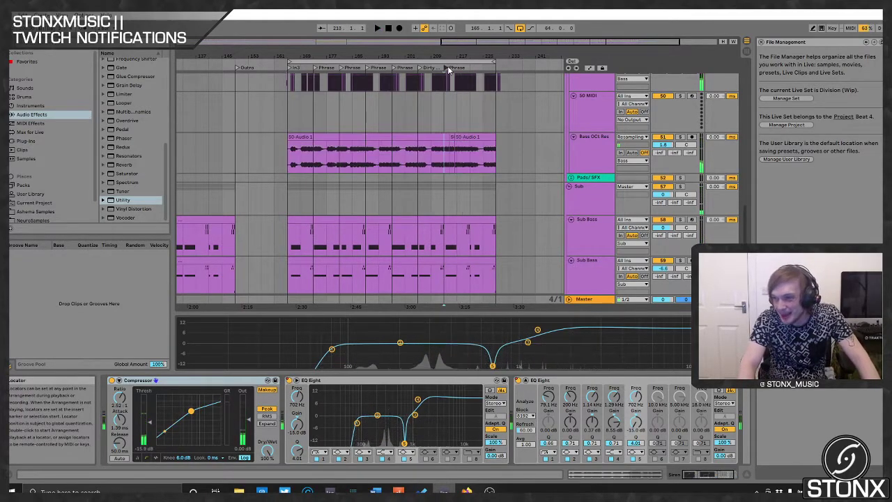
{"action": "key", "text": "space"}
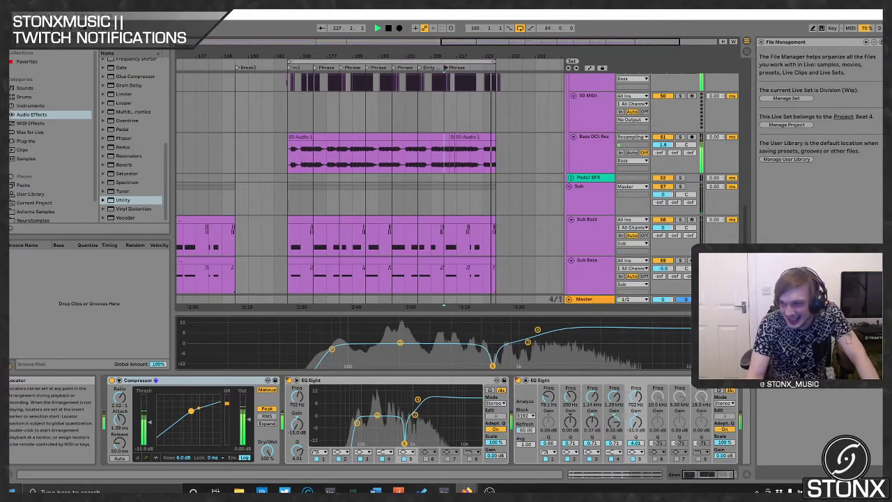
{"action": "left_click", "coordinate": [388, 29]}
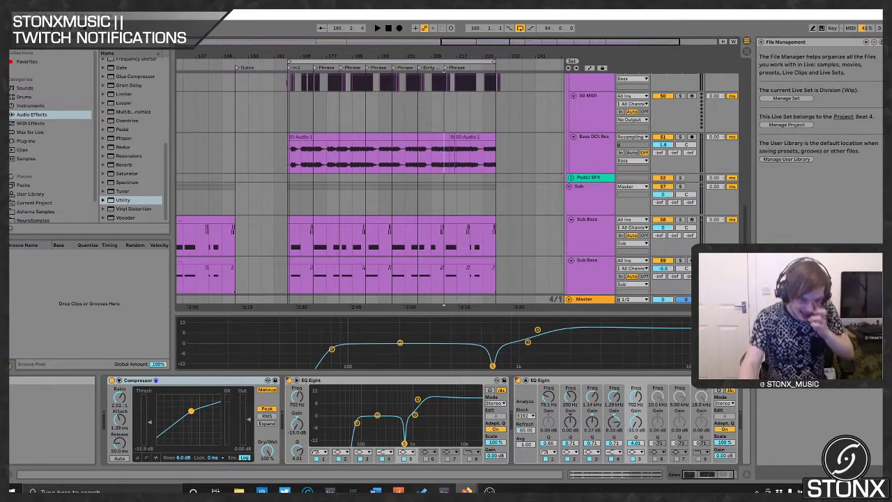
- Select the 64-bar loop range and play it briefly from its start
{"action": "left_click", "coordinate": [402, 61]}
{"action": "key", "text": "space"}
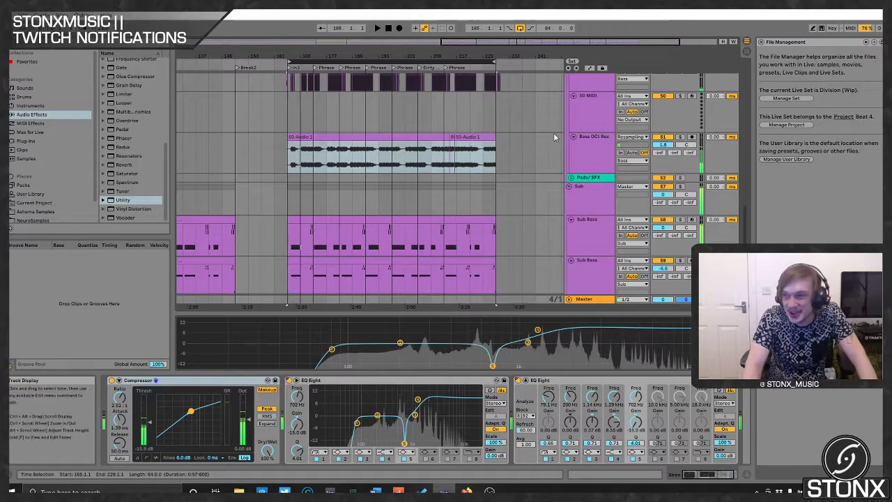
{"action": "key", "text": "space"}
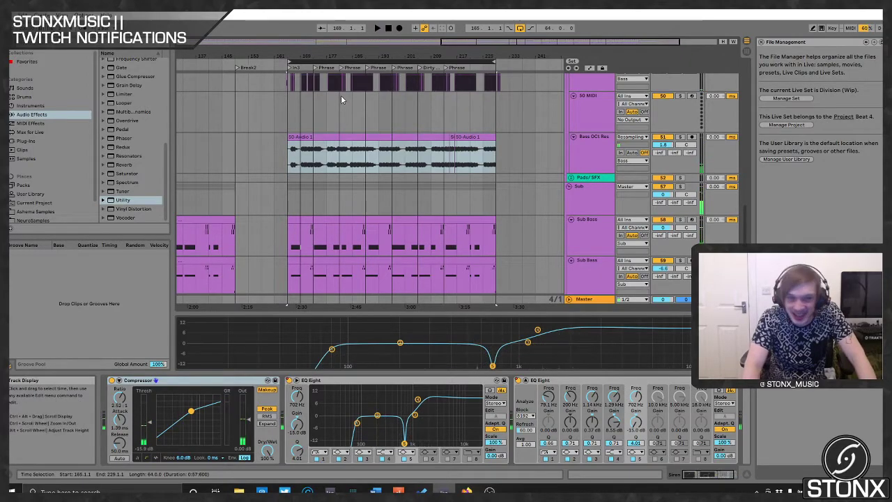
- Unfold the Pads/ SFX group and look over its SFX and pad tracks across the arrangement
{"action": "left_click", "coordinate": [353, 62]}
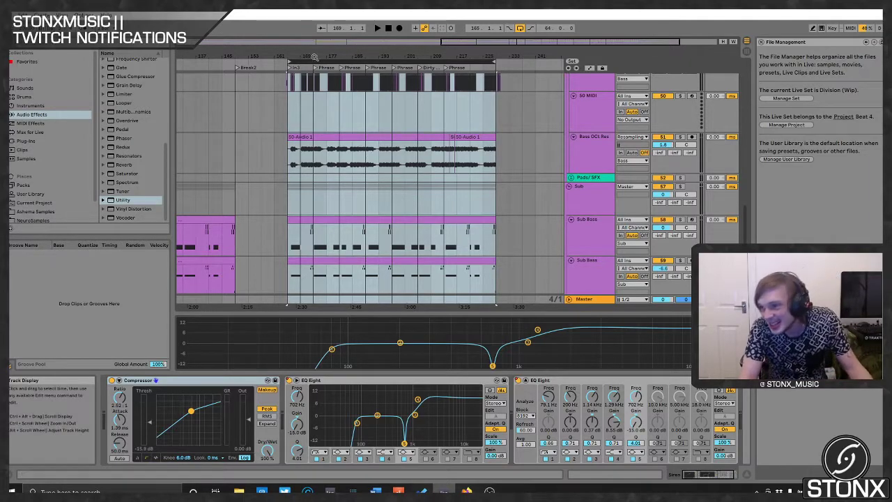
{"action": "scroll", "coordinate": [381, 167], "scroll_direction": "down", "scroll_amount": 3}
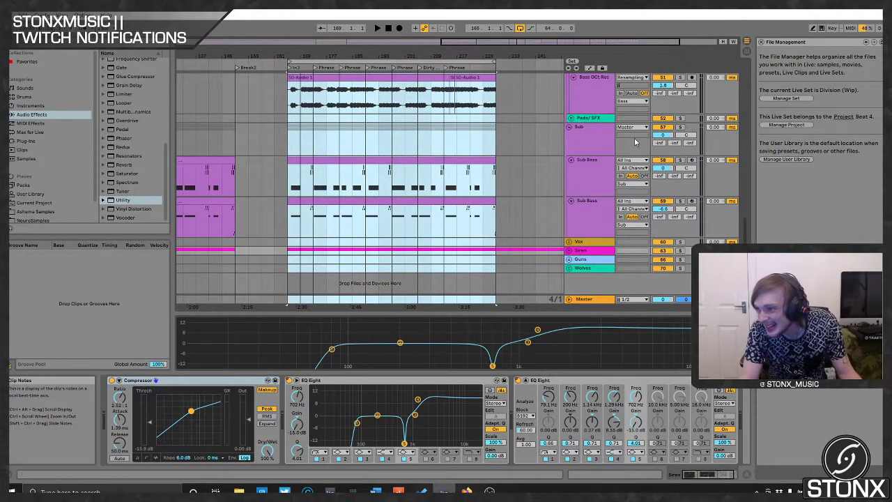
{"action": "left_click", "coordinate": [569, 118]}
{"action": "scroll", "coordinate": [451, 187], "scroll_direction": "down", "scroll_amount": 3}
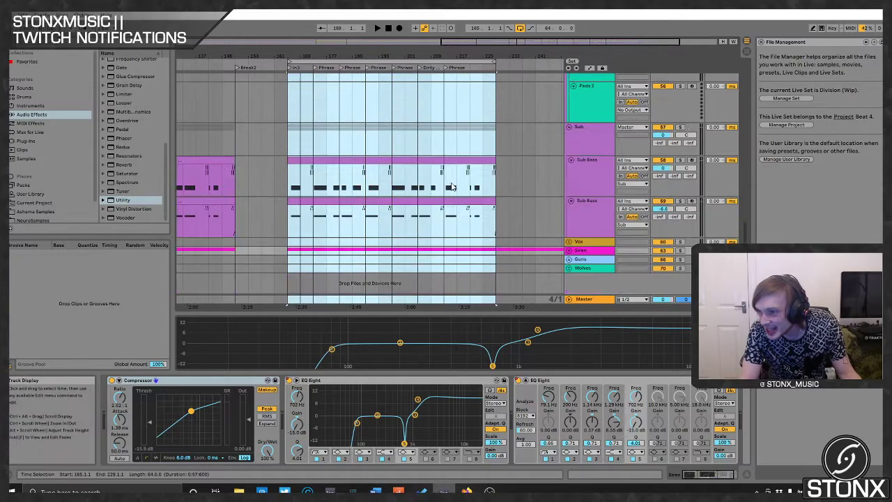
{"action": "scroll", "coordinate": [452, 187], "scroll_direction": "up", "scroll_amount": 3}
{"action": "scroll", "coordinate": [450, 176], "scroll_direction": "down", "scroll_amount": 3, "text": "ctrl"}
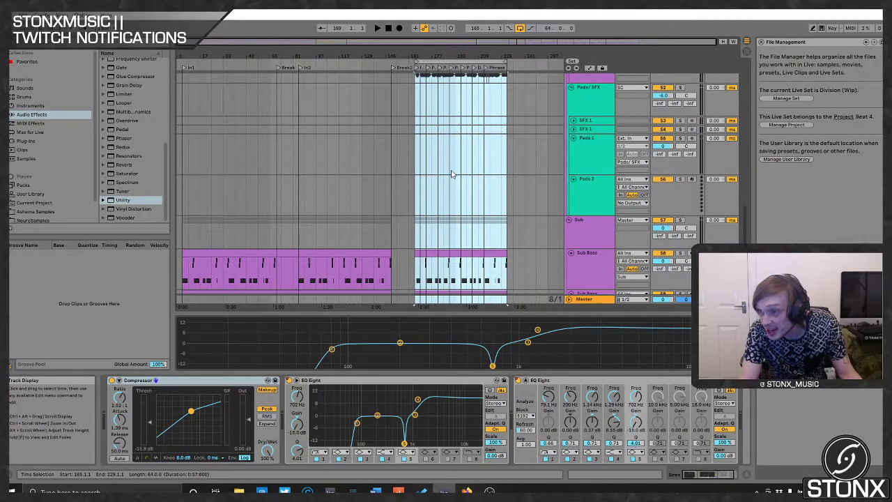
{"action": "scroll", "coordinate": [453, 171], "scroll_direction": "up", "scroll_amount": 5}
{"action": "scroll", "coordinate": [473, 156], "scroll_direction": "down", "scroll_amount": 4}
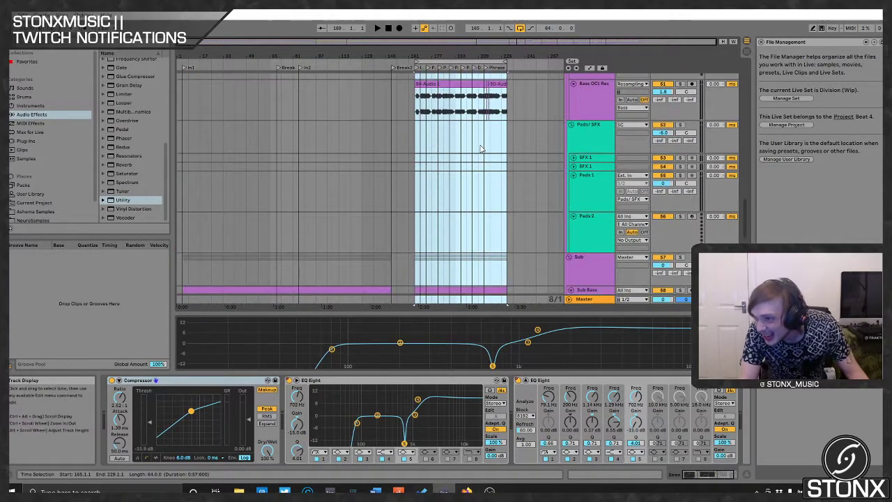
{"action": "scroll", "coordinate": [289, 186], "scroll_direction": "up", "scroll_amount": 2}
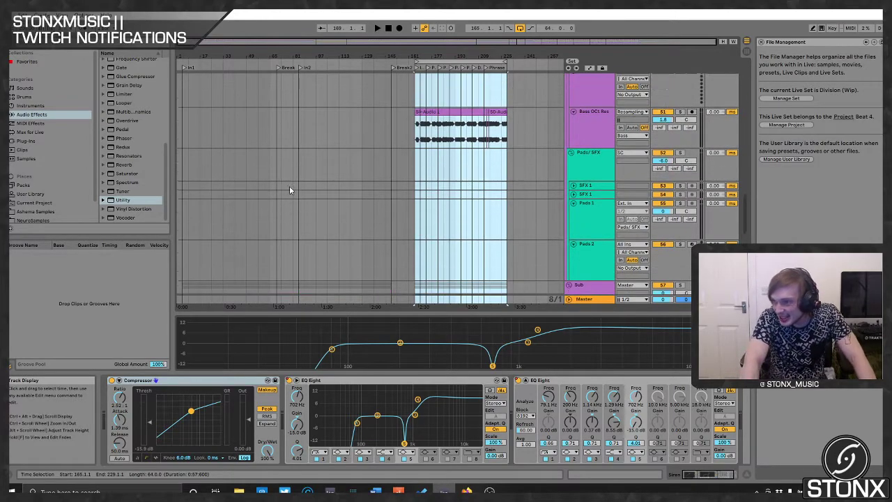
{"action": "scroll", "coordinate": [292, 186], "scroll_direction": "down", "scroll_amount": 1}
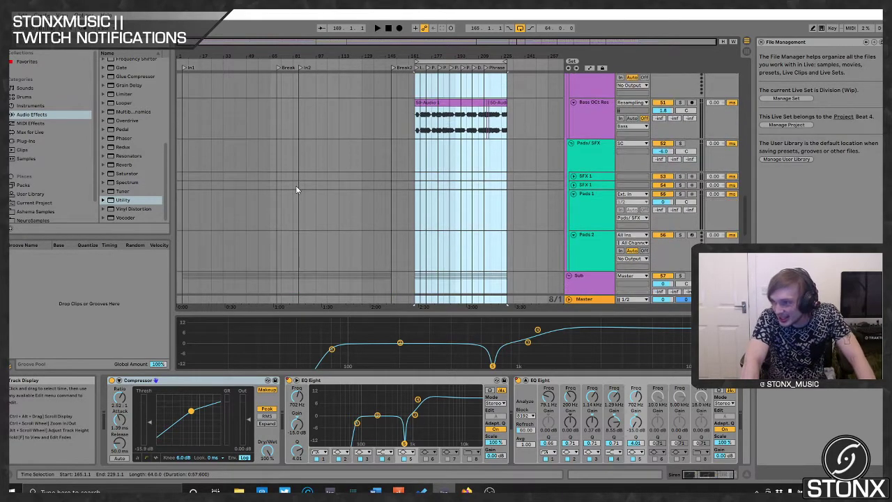
- Unfold the Siren group and play the arrangement from the In3 locator
{"action": "left_click", "coordinate": [416, 68]}
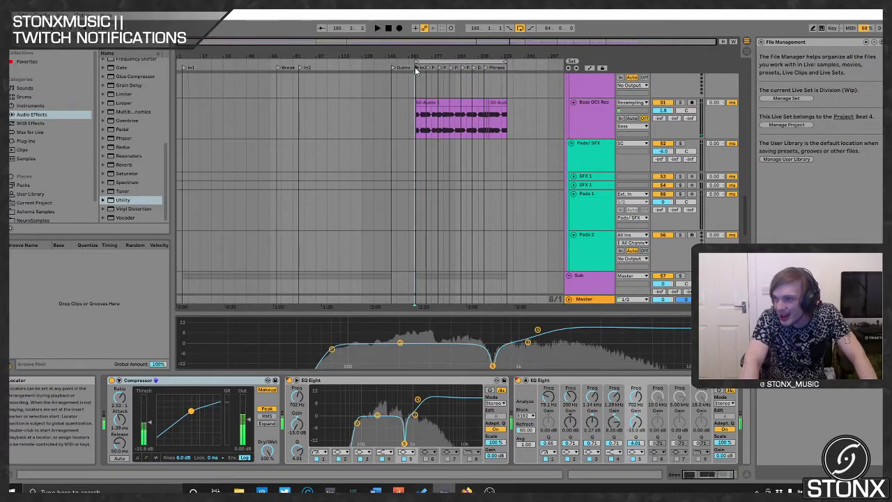
{"action": "key", "text": "space"}
{"action": "scroll", "coordinate": [488, 174], "scroll_direction": "down", "scroll_amount": 5}
{"action": "left_click", "coordinate": [568, 250]}
{"action": "scroll", "coordinate": [545, 257], "scroll_direction": "down", "scroll_amount": 1}
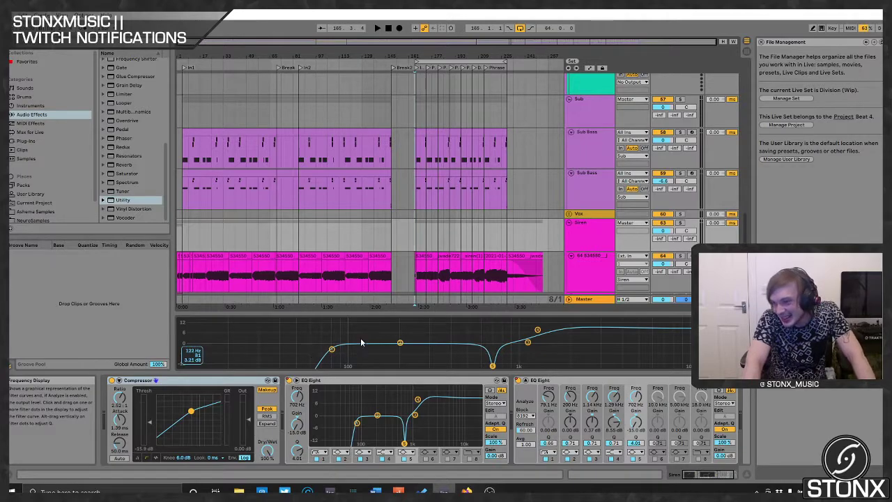
{"action": "key", "text": "space"}
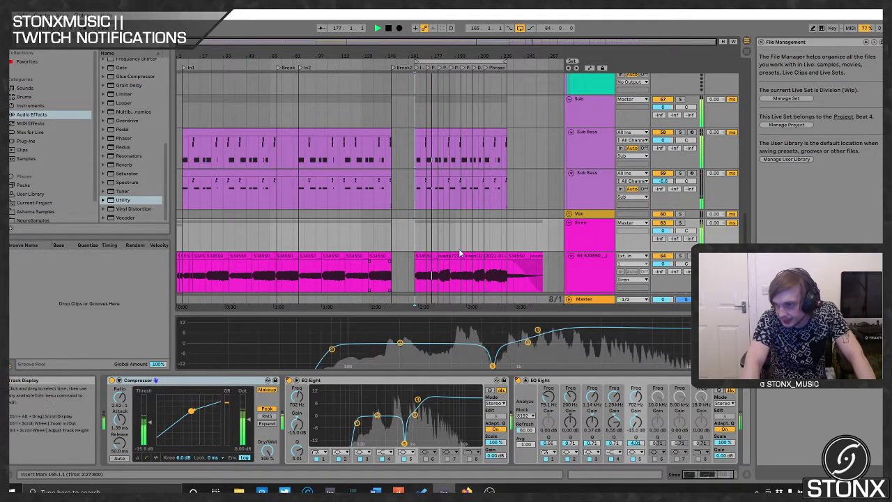
- Set the bar 213 siren clip's warp mode to Beats, preserving 1/16, and change its transient loop mode with an envelope of 63
{"action": "left_click", "coordinate": [496, 260]}
{"action": "left_click", "coordinate": [505, 285]}
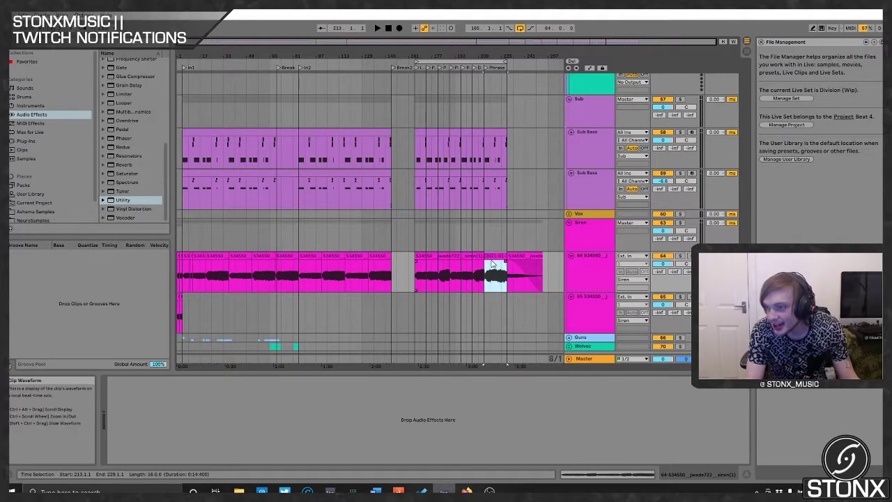
{"action": "double_click", "coordinate": [491, 263]}
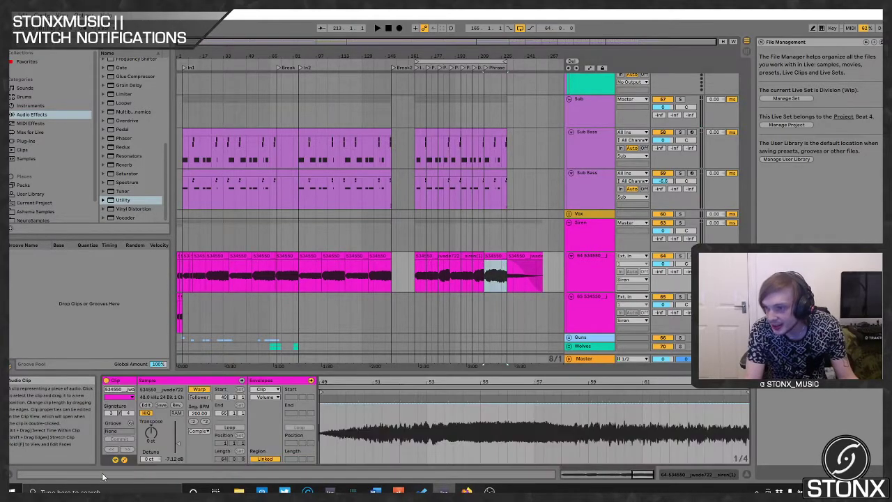
{"action": "left_click", "coordinate": [199, 432]}
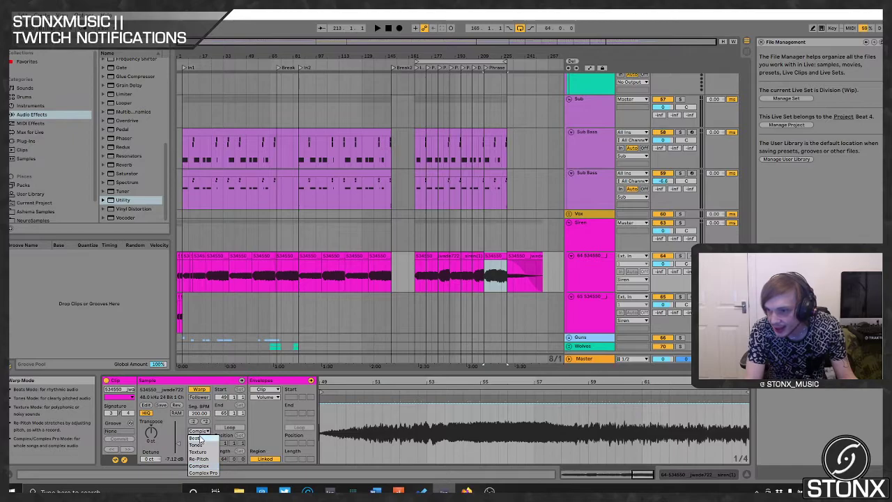
{"action": "left_click", "coordinate": [195, 437]}
{"action": "left_click", "coordinate": [196, 445]}
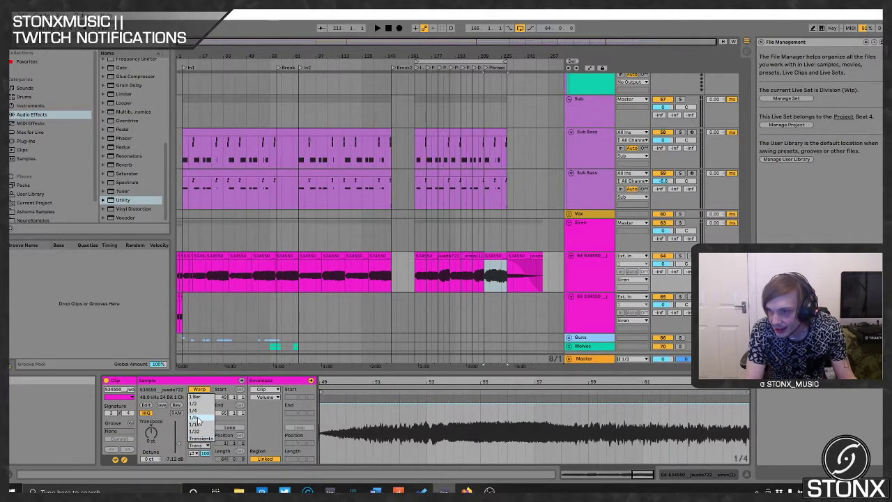
{"action": "left_click", "coordinate": [198, 424]}
{"action": "left_click", "coordinate": [192, 453]}
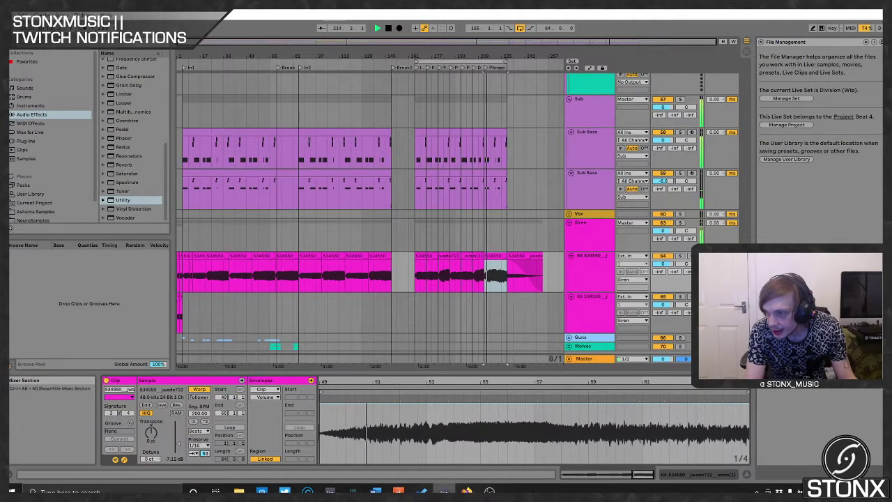
- Solo siren track 64 and copy its bar 213 clip onto the Pads 1 track at the In2 locator, bar 85
{"action": "left_click", "coordinate": [681, 257]}
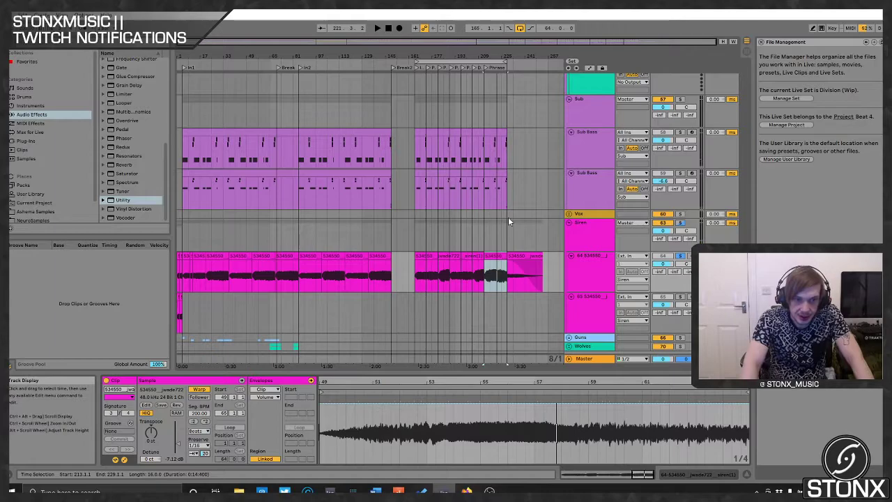
{"action": "scroll", "coordinate": [501, 230], "scroll_direction": "down", "scroll_amount": 1}
{"action": "left_click", "coordinate": [496, 237]}
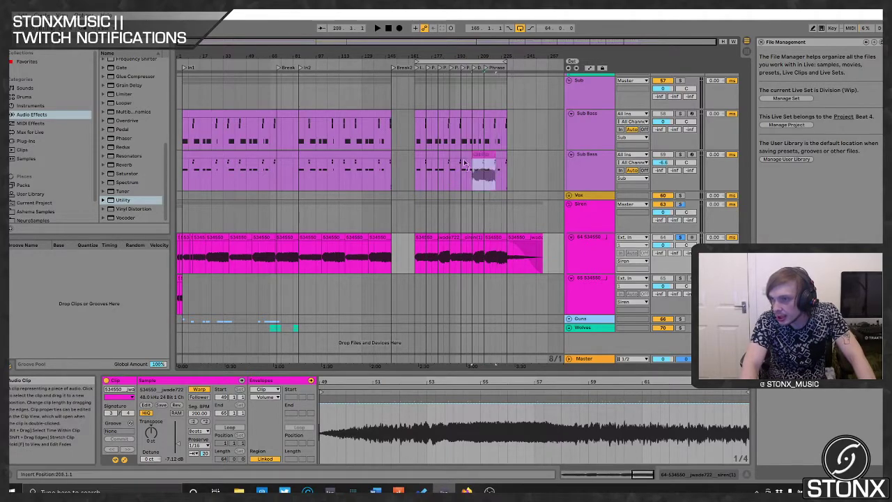
{"action": "scroll", "coordinate": [336, 68], "scroll_direction": "up", "scroll_amount": 1}
{"action": "left_click_drag", "start_coordinate": [336, 64], "coordinate": [311, 197]}
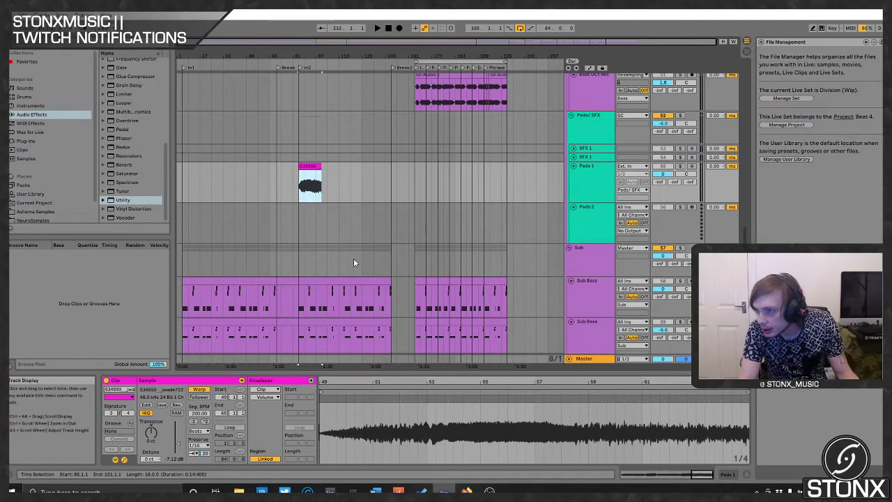
- Set the bar 213 siren clip to preserve Transients, choose its transient loop mode with envelope 100, and play it before unsoloing the track
{"action": "scroll", "coordinate": [430, 218], "scroll_direction": "down", "scroll_amount": 5}
{"action": "left_click", "coordinate": [496, 240]}
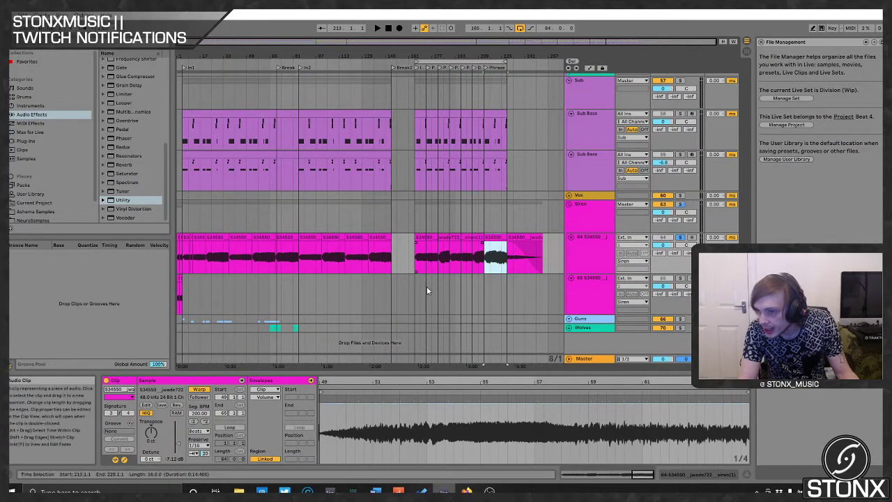
{"action": "left_click", "coordinate": [198, 446]}
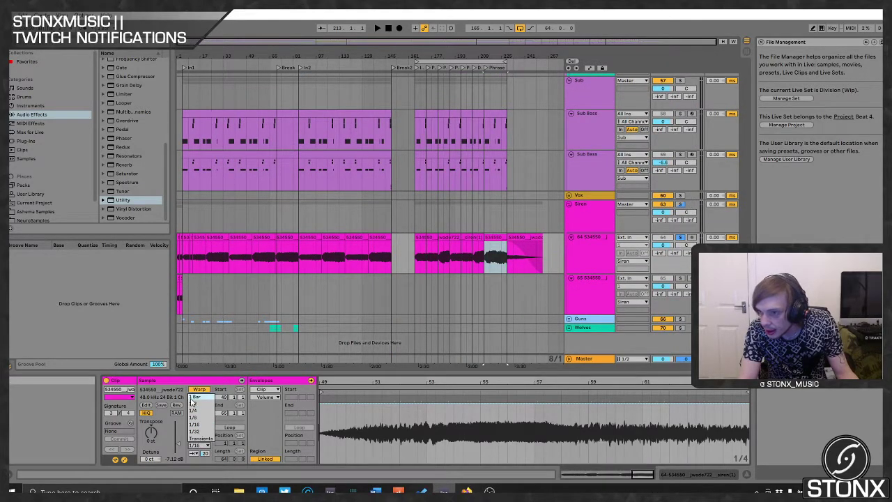
{"action": "left_click", "coordinate": [199, 438]}
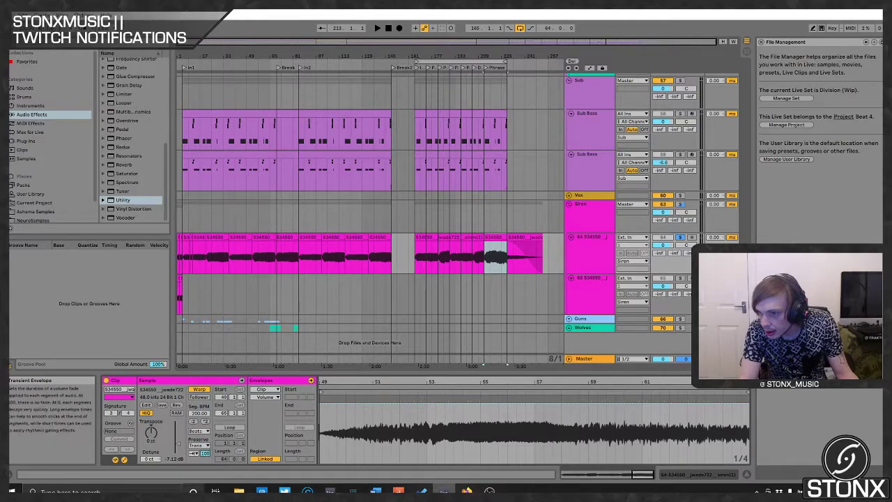
{"action": "left_click", "coordinate": [195, 453]}
{"action": "left_click", "coordinate": [195, 465]}
{"action": "key", "text": "space"}
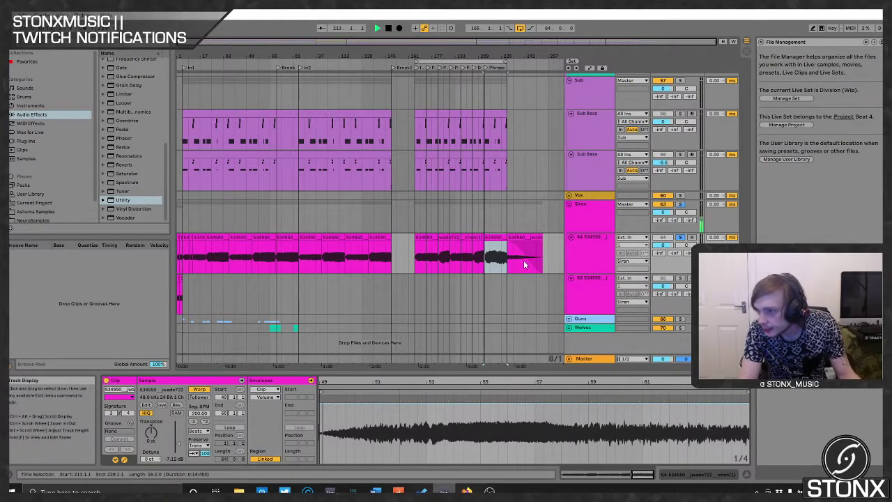
{"action": "left_click", "coordinate": [682, 238]}
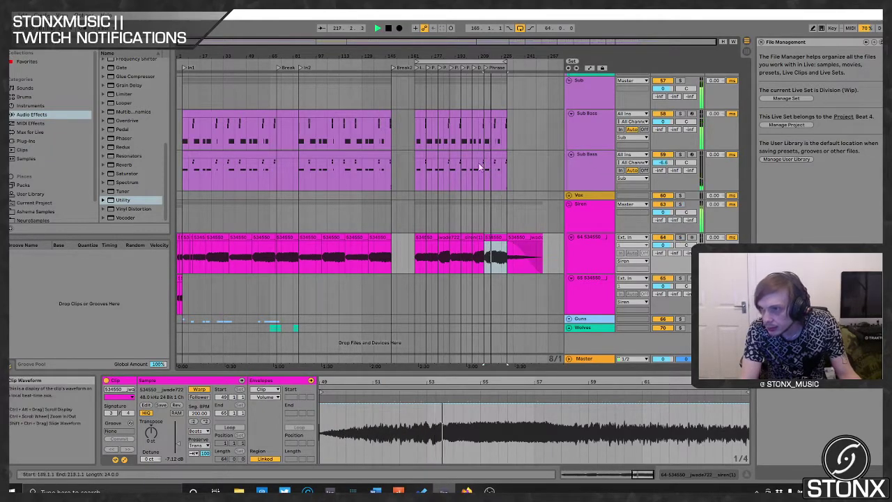
- Audition the copied siren clip on Pads 1 in solo and set its transient envelope to 0
{"action": "scroll", "coordinate": [379, 191], "scroll_direction": "up", "scroll_amount": 5}
{"action": "left_click", "coordinate": [310, 176]}
{"action": "key", "text": "space"}
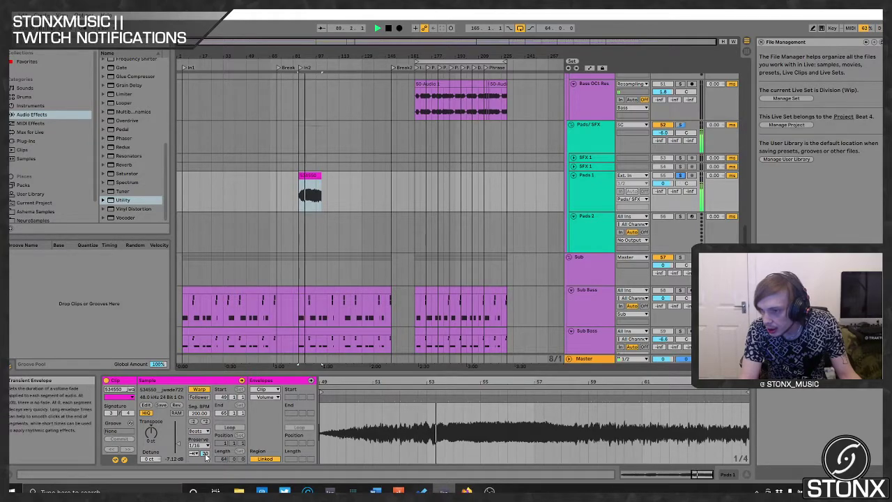
{"action": "key", "text": "space"}
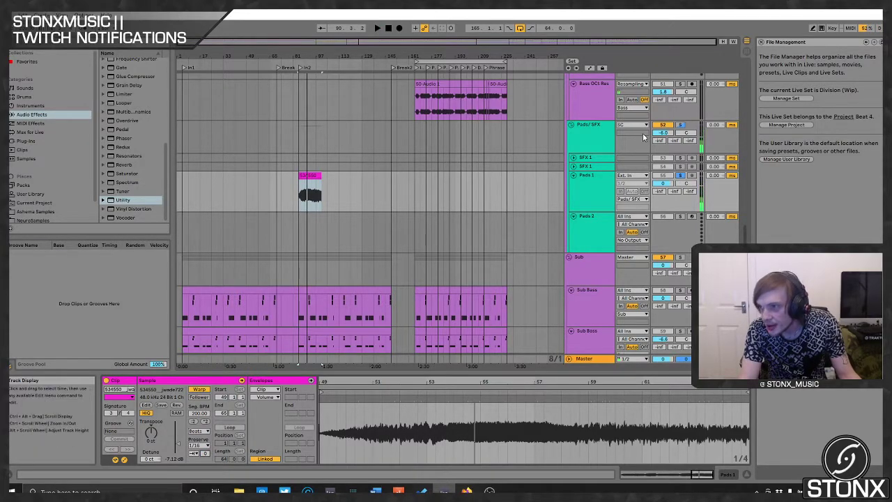
- Play the copied siren clip on Pads 1 and raise its clip gain to -1.59 dB
{"action": "scroll", "coordinate": [590, 194], "scroll_direction": "up", "scroll_amount": 3}
{"action": "scroll", "coordinate": [577, 175], "scroll_direction": "up", "scroll_amount": 5}
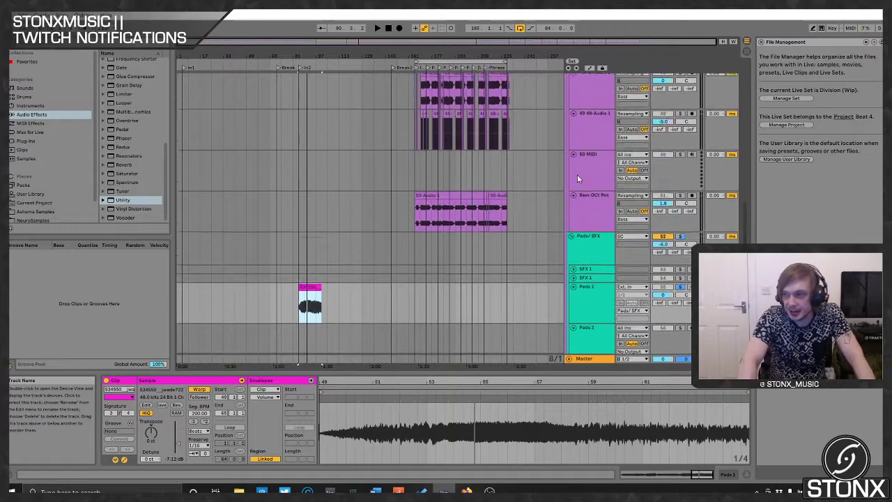
{"action": "scroll", "coordinate": [573, 175], "scroll_direction": "down", "scroll_amount": 3}
{"action": "key", "text": "space"}
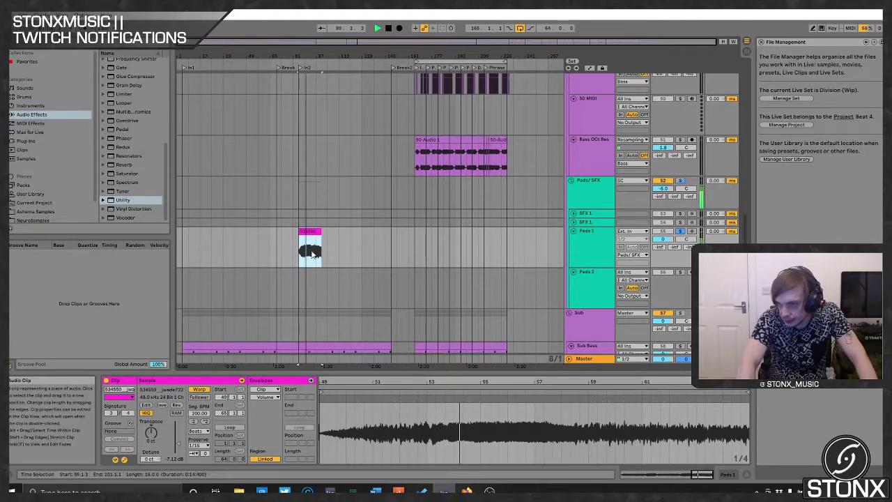
{"action": "left_click_drag", "start_coordinate": [177, 452], "coordinate": [177, 442]}
- Move the siren clip on Pads 1 to the Break2 locator at bar 149
{"action": "scroll", "coordinate": [276, 334], "scroll_direction": "down", "scroll_amount": 4}
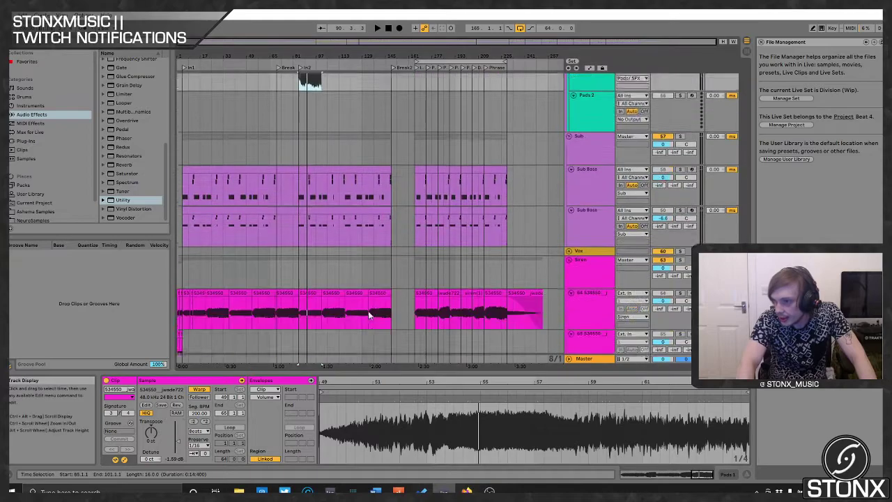
{"action": "scroll", "coordinate": [324, 291], "scroll_direction": "up", "scroll_amount": 2}
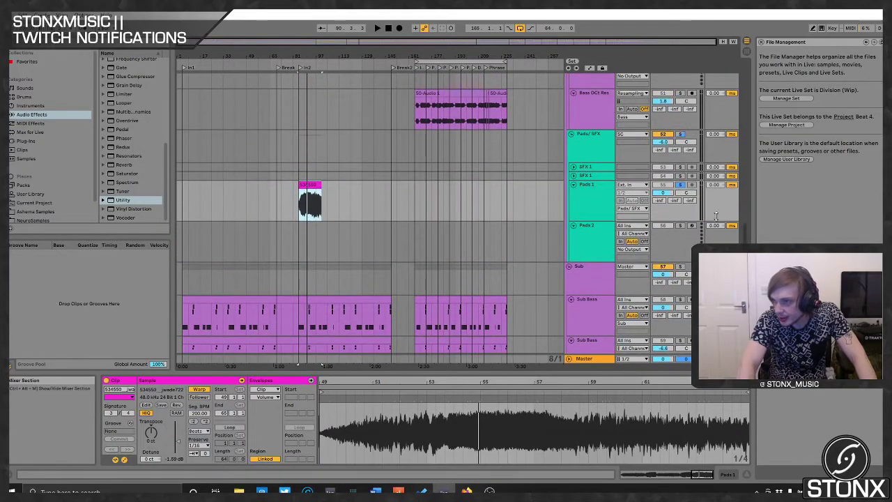
{"action": "scroll", "coordinate": [401, 237], "scroll_direction": "down", "scroll_amount": 5}
{"action": "scroll", "coordinate": [401, 234], "scroll_direction": "up", "scroll_amount": 5}
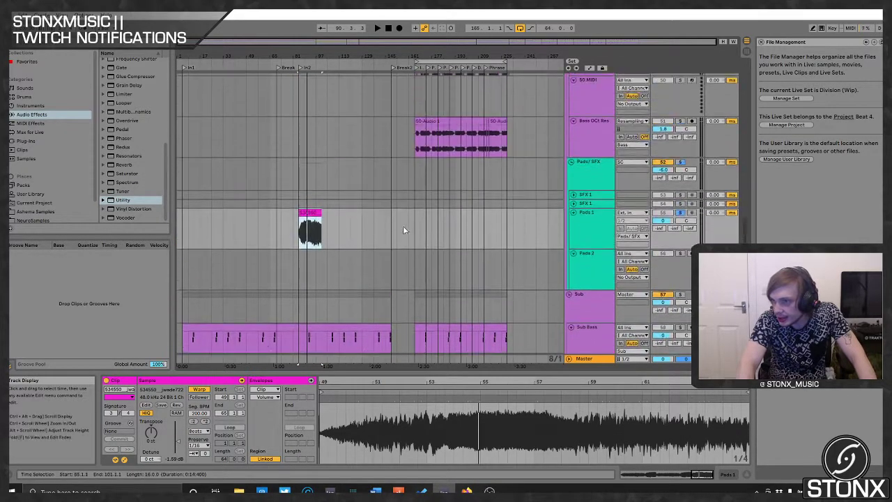
{"action": "left_click_drag", "start_coordinate": [310, 212], "coordinate": [405, 225]}
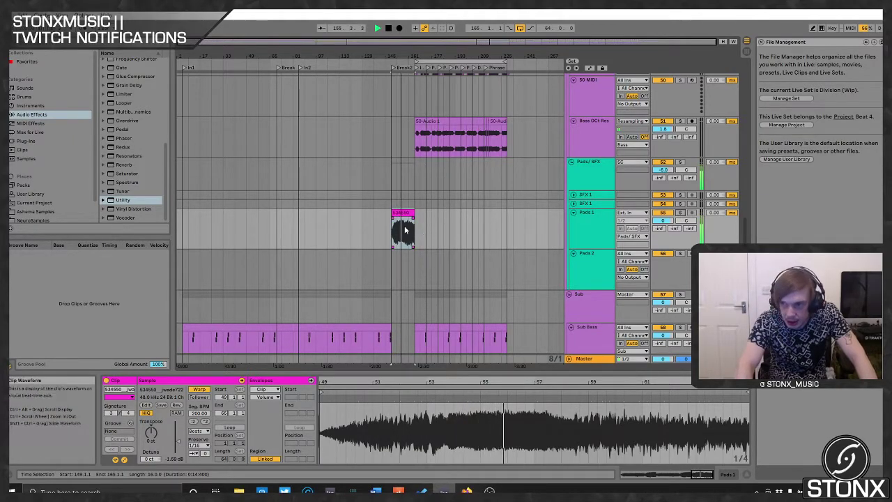
- Trim the start of the Break2 siren clip to bar 157 and raise its clip gain to 0.88 dB
{"action": "key", "text": "z"}
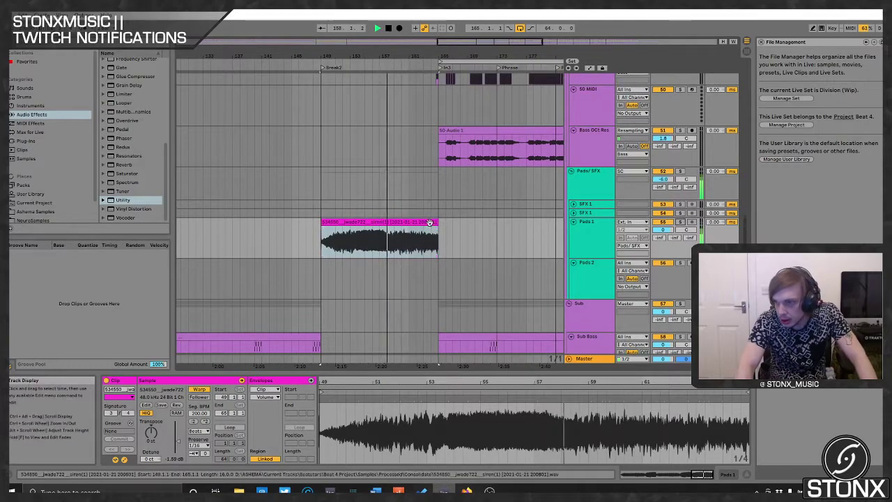
{"action": "left_click_drag", "start_coordinate": [322, 229], "coordinate": [379, 226]}
{"action": "key", "text": "space"}
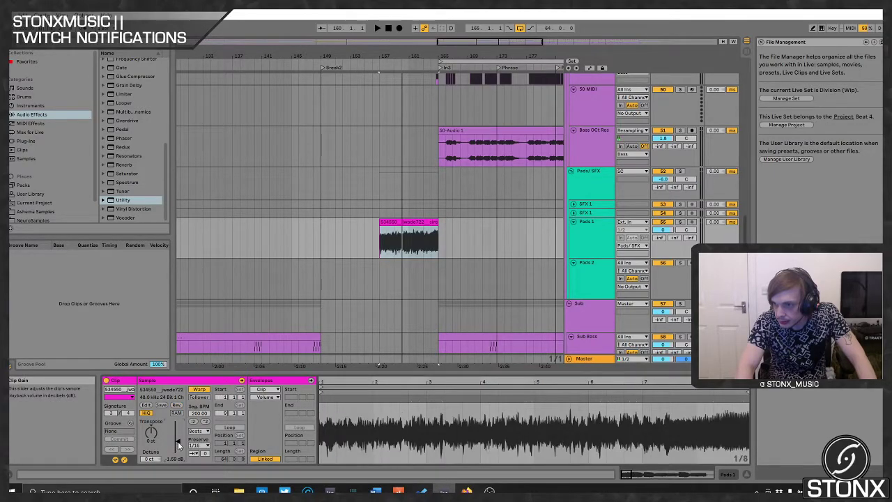
{"action": "key", "text": "space"}
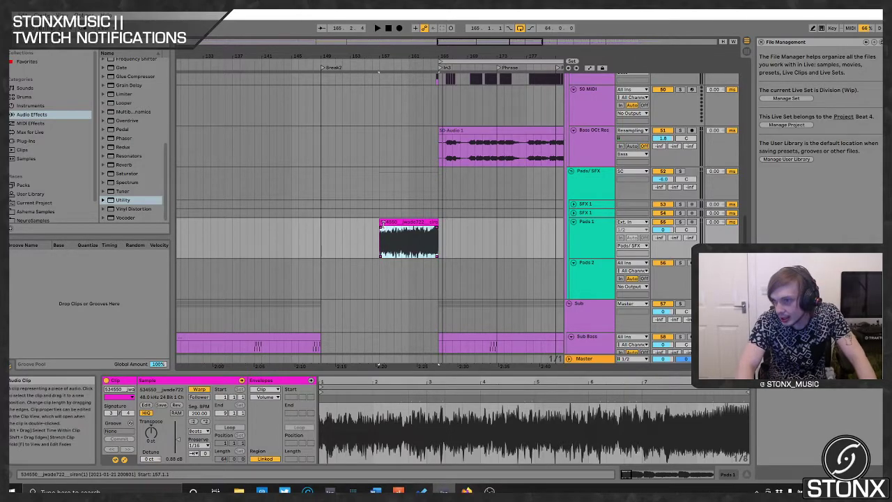
- Add a fade-in to the trimmed siren clip and play it from bar 157 into In3
{"action": "left_click_drag", "start_coordinate": [381, 230], "coordinate": [413, 229]}
{"action": "key", "text": "space"}
{"action": "scroll", "coordinate": [425, 267], "scroll_direction": "down", "scroll_amount": 5}
{"action": "scroll", "coordinate": [425, 263], "scroll_direction": "up", "scroll_amount": 10}
{"action": "scroll", "coordinate": [433, 251], "scroll_direction": "up", "scroll_amount": 2}
{"action": "key", "text": "space"}
{"action": "key", "text": "space"}
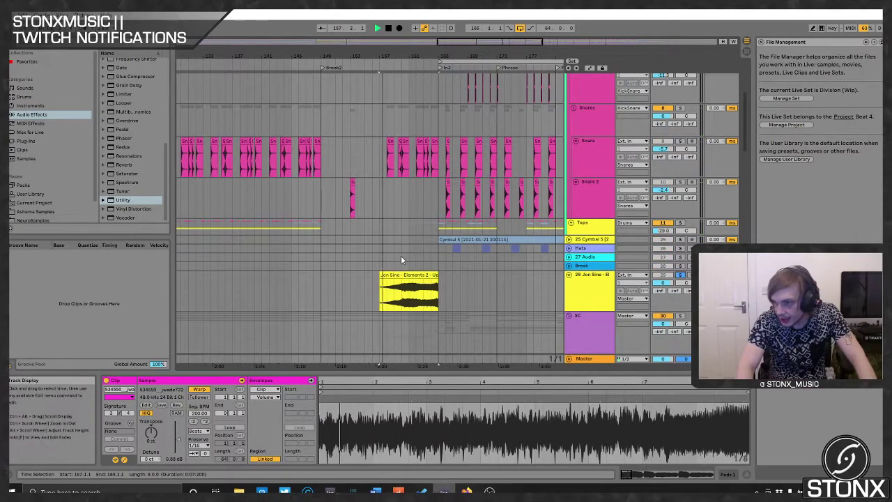
{"action": "scroll", "coordinate": [372, 277], "scroll_direction": "down", "scroll_amount": 6}
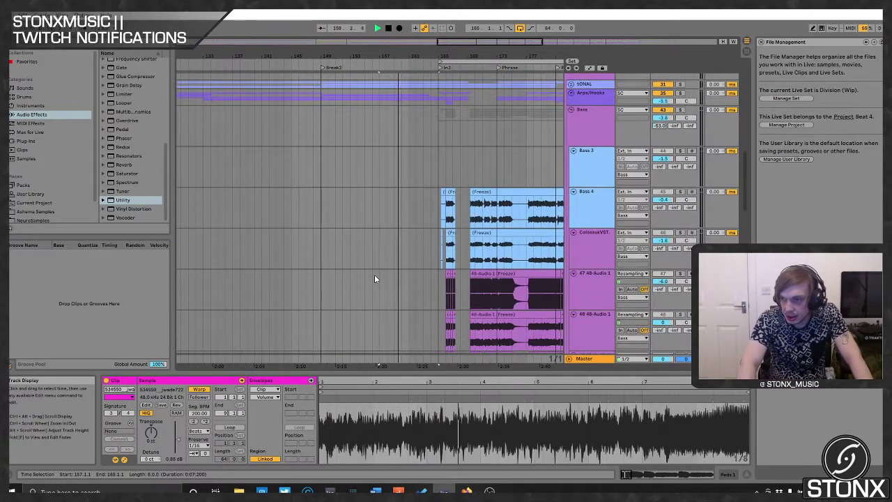
{"action": "scroll", "coordinate": [374, 275], "scroll_direction": "down", "scroll_amount": 8}
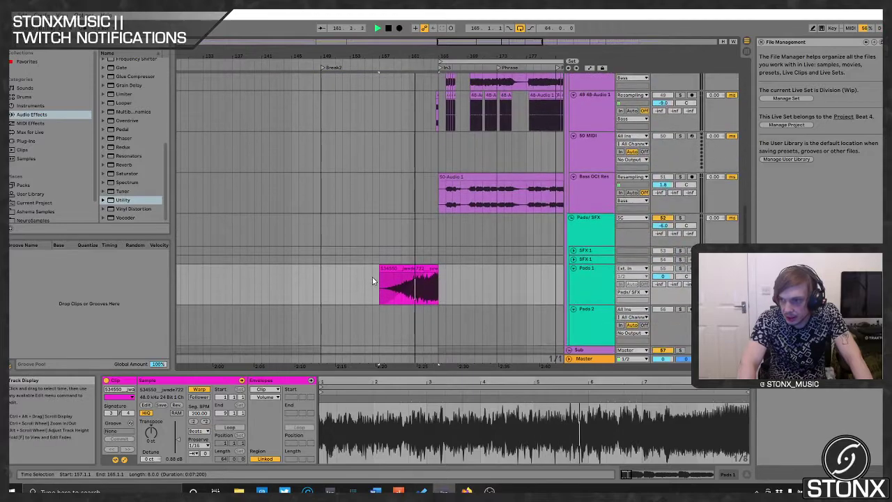
{"action": "scroll", "coordinate": [372, 277], "scroll_direction": "down", "scroll_amount": 1}
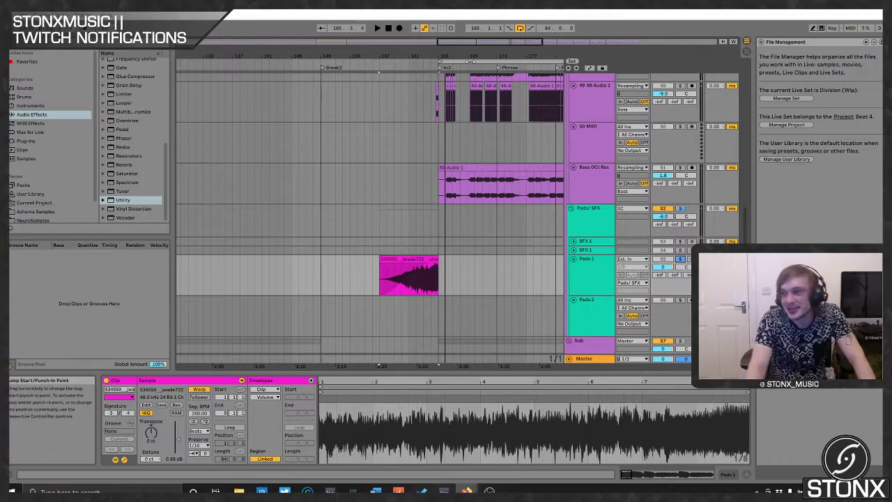
- Start the loop at Break2, bar 149, for a length of 80 bars, unsolo Pads 1 and play the full mix
{"action": "left_click", "coordinate": [328, 68]}
{"action": "left_click", "coordinate": [323, 71]}
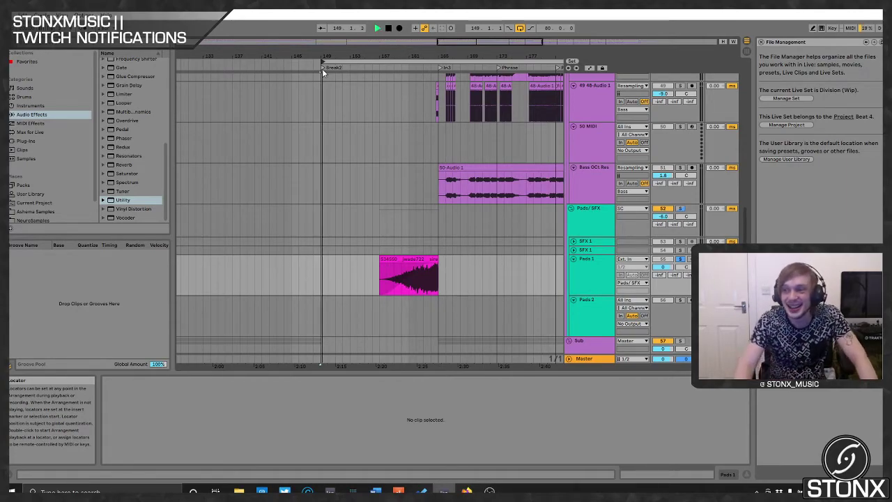
{"action": "left_click", "coordinate": [684, 260]}
{"action": "key", "text": "space"}
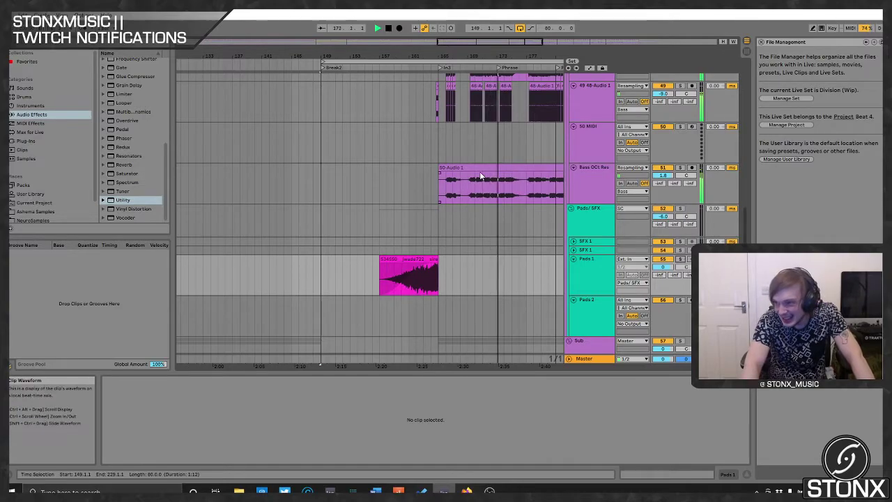
- Copy the faded siren clip on Pads 1 to bar 229, just after the last phrase ends
{"action": "scroll", "coordinate": [473, 181], "scroll_direction": "down", "scroll_amount": 3}
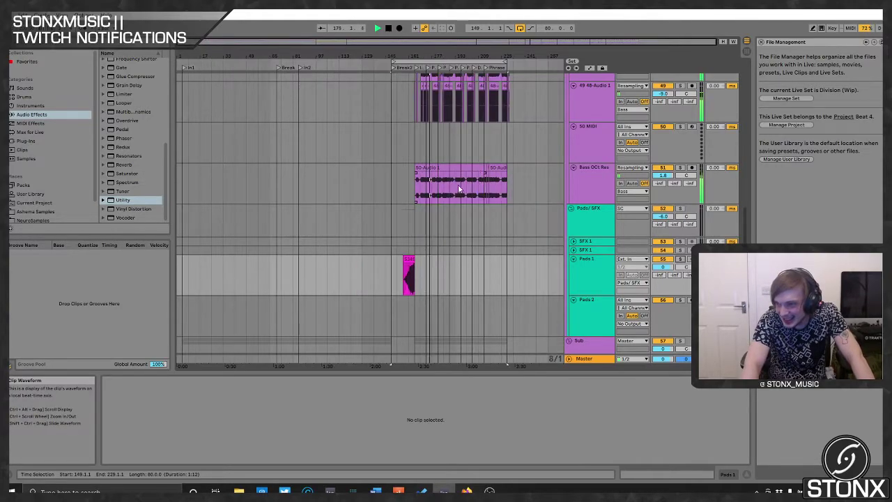
{"action": "scroll", "coordinate": [466, 182], "scroll_direction": "up", "scroll_amount": 3}
{"action": "scroll", "coordinate": [366, 220], "scroll_direction": "down", "scroll_amount": 3}
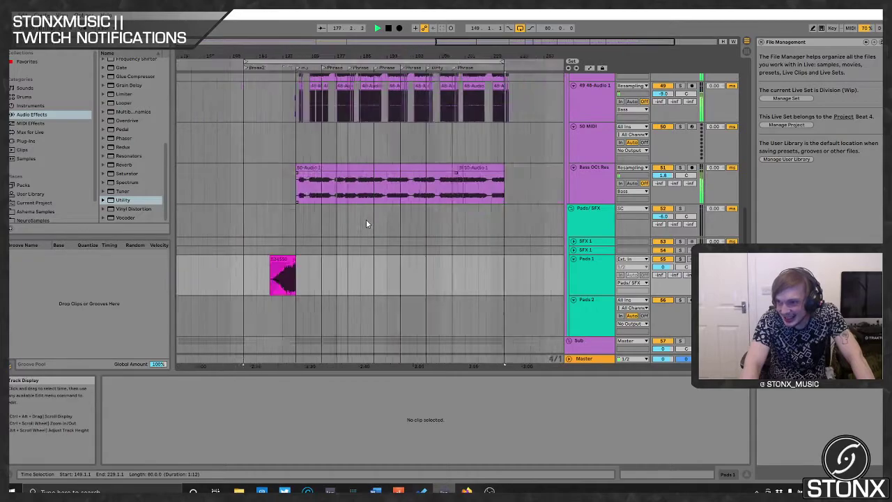
{"action": "scroll", "coordinate": [365, 219], "scroll_direction": "up", "scroll_amount": 5}
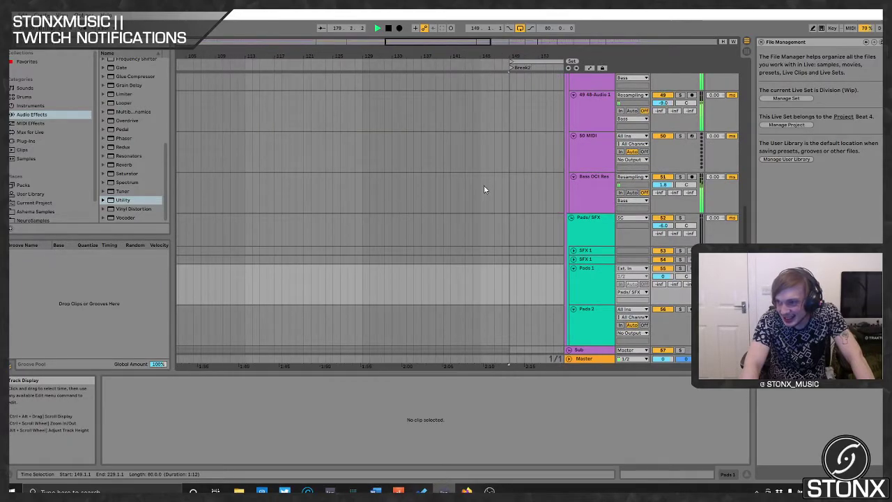
{"action": "scroll", "coordinate": [493, 184], "scroll_direction": "down", "scroll_amount": 2}
{"action": "left_click_drag", "start_coordinate": [338, 44], "coordinate": [516, 43]}
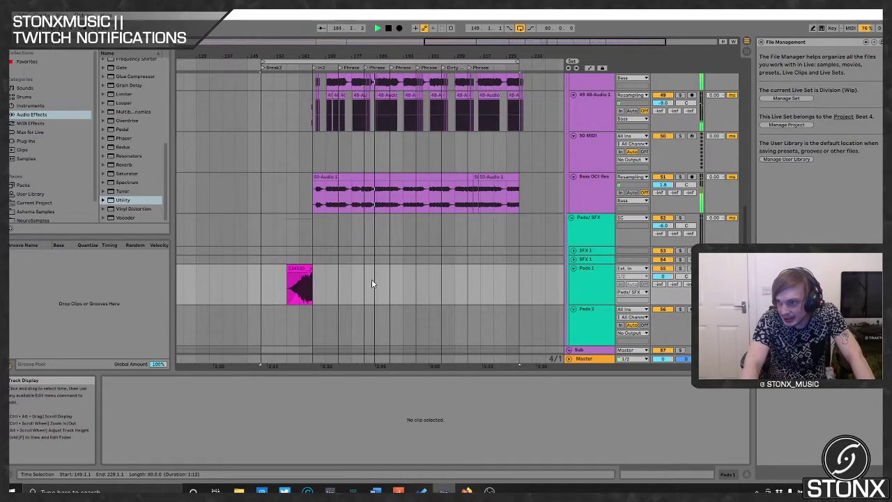
{"action": "left_click", "coordinate": [300, 269]}
{"action": "left_click_drag", "start_coordinate": [299, 270], "coordinate": [532, 269]}
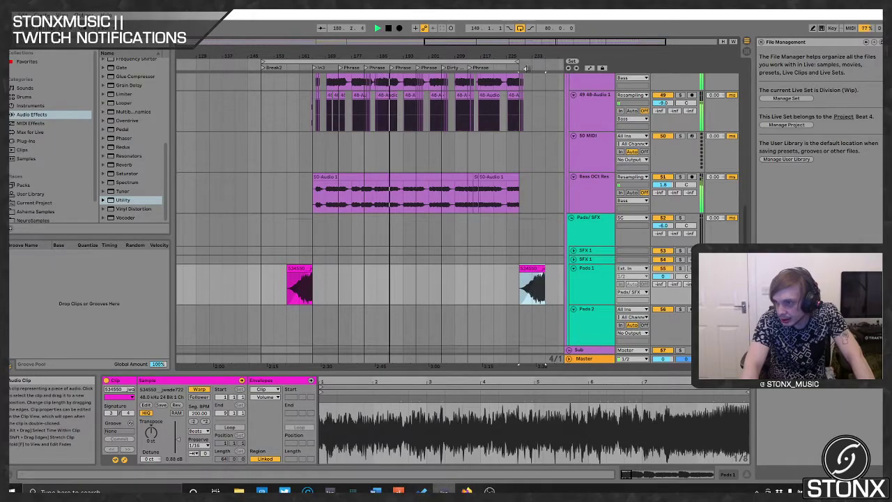
- Extend the loop length to 88 bars so it covers the copied siren clip and replay from Break2
{"action": "left_click_drag", "start_coordinate": [519, 63], "coordinate": [546, 64]}
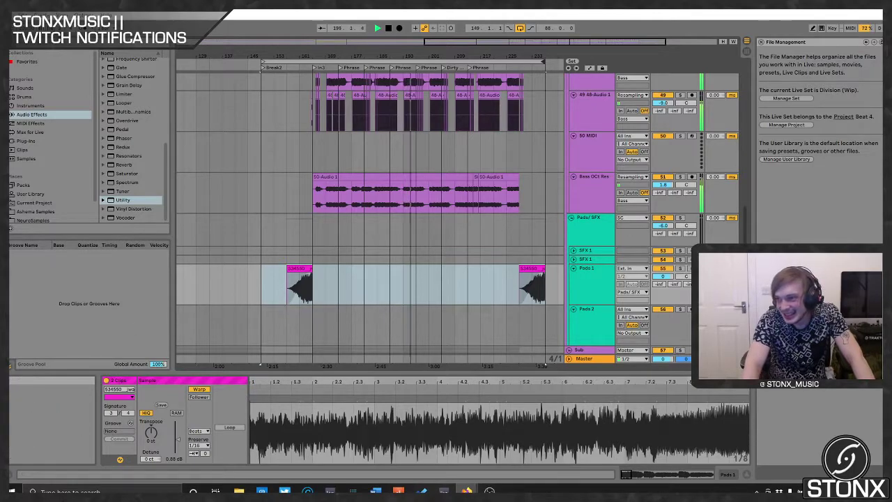
{"action": "left_click", "coordinate": [389, 29]}
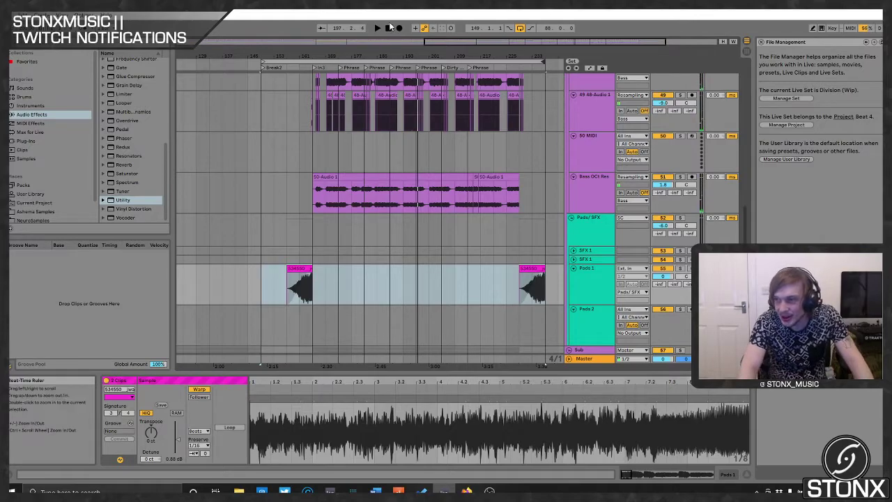
{"action": "left_click", "coordinate": [377, 29]}
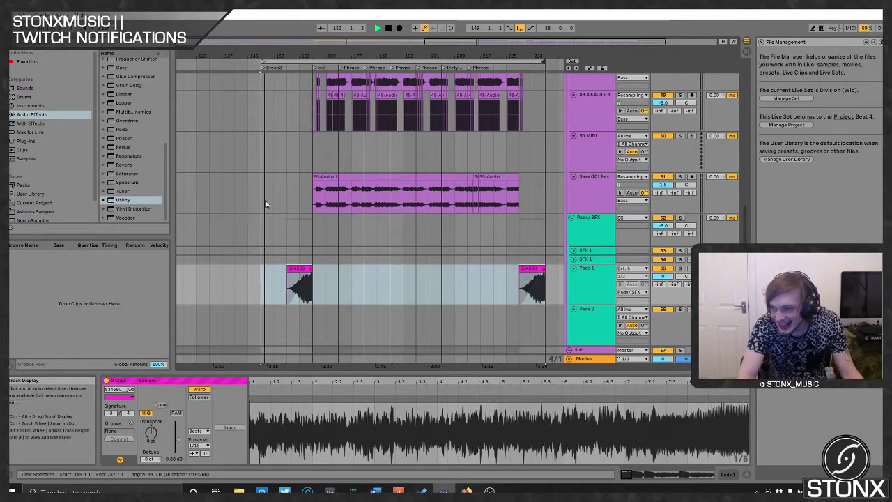
- Jump playback to the end of the last phrase and extend the loop length to 112 bars
{"action": "left_click", "coordinate": [515, 68]}
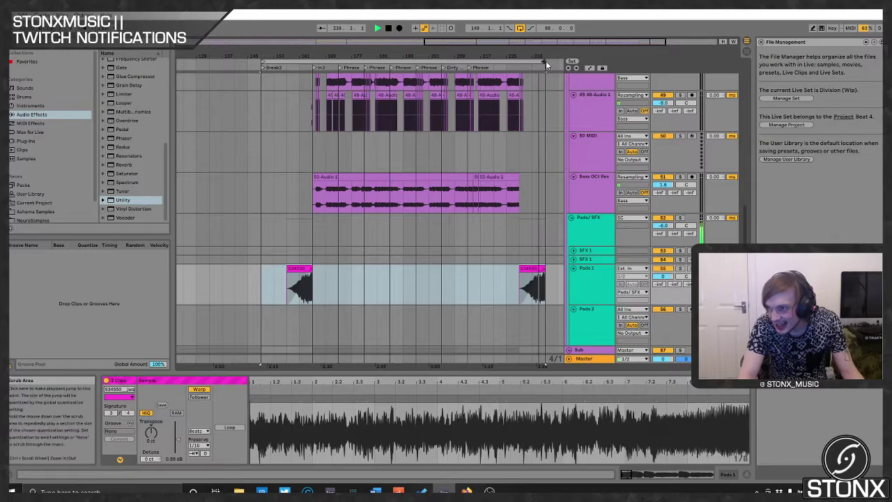
{"action": "mouse_move", "coordinate": [545, 61]}
{"action": "left_mouse_down"}
{"action": "mouse_move", "coordinate": [570, 61]}
{"action": "mouse_move", "coordinate": [505, 62]}
{"action": "mouse_move", "coordinate": [485, 79]}
{"action": "mouse_move", "coordinate": [535, 82]}
{"action": "left_mouse_up"}
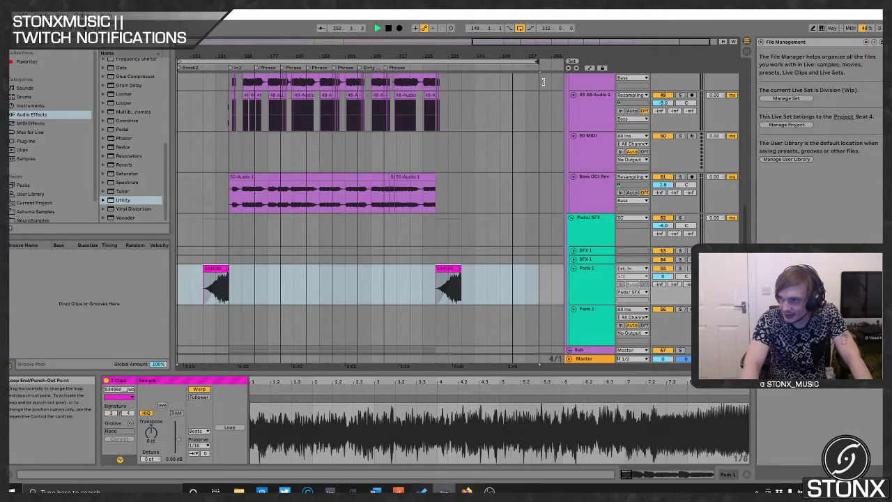
- Shorten the loop length to 108 bars and jump playback to just before the end of the last phrase
{"action": "left_click_drag", "start_coordinate": [542, 81], "coordinate": [525, 82]}
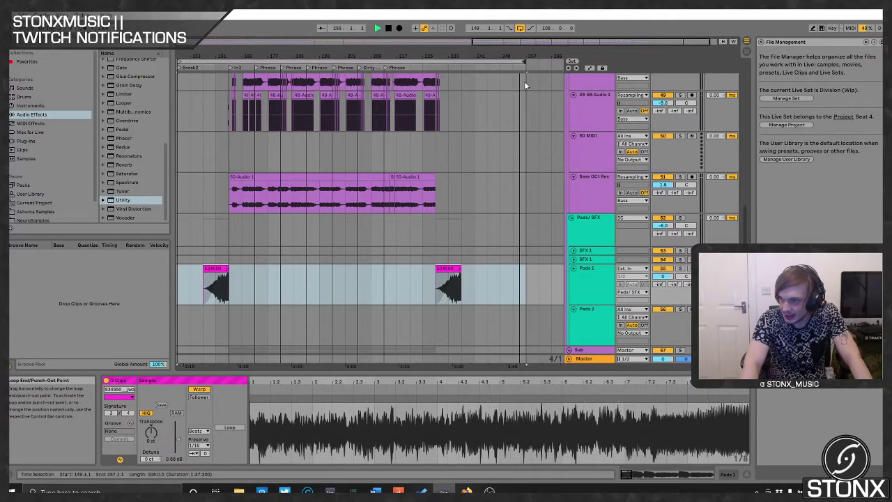
{"action": "left_click", "coordinate": [425, 64]}
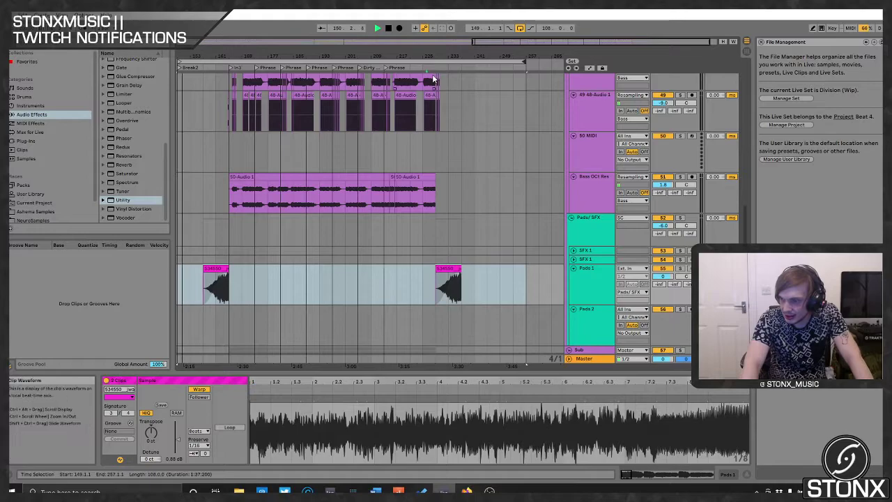
- Extend the second siren clip on Pads 1 to bar 245 for a length of 16 bars, and stop playback
{"action": "scroll", "coordinate": [449, 236], "scroll_direction": "down", "scroll_amount": 5}
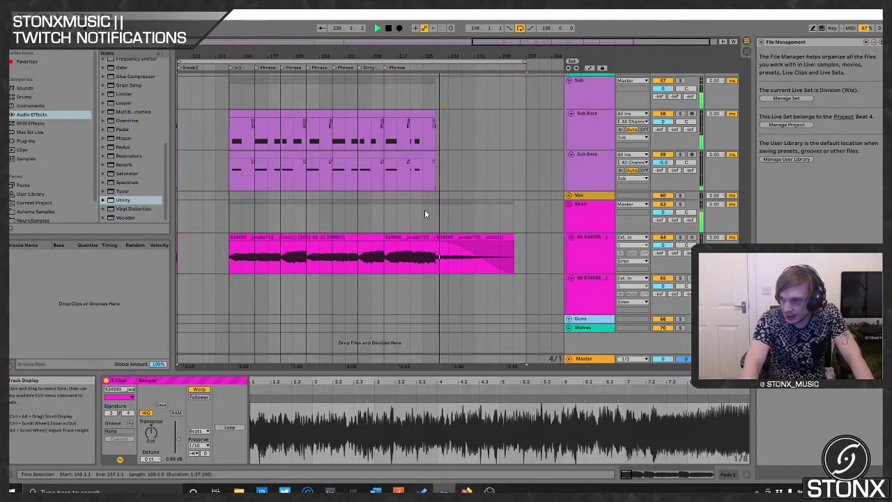
{"action": "scroll", "coordinate": [426, 207], "scroll_direction": "up", "scroll_amount": 5}
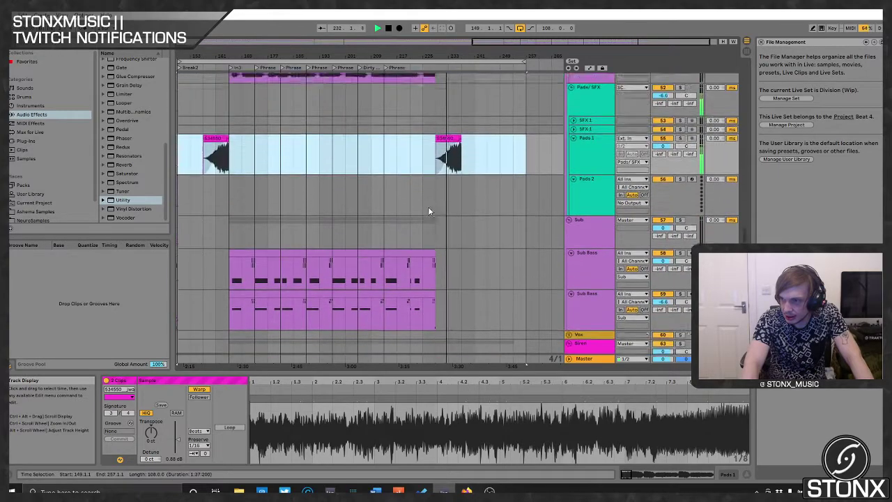
{"action": "scroll", "coordinate": [430, 209], "scroll_direction": "up", "scroll_amount": 15}
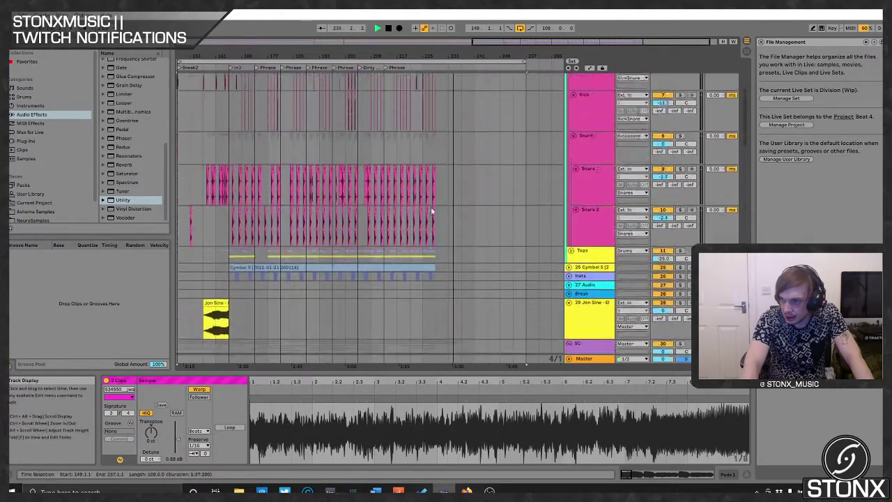
{"action": "scroll", "coordinate": [431, 206], "scroll_direction": "down", "scroll_amount": 15}
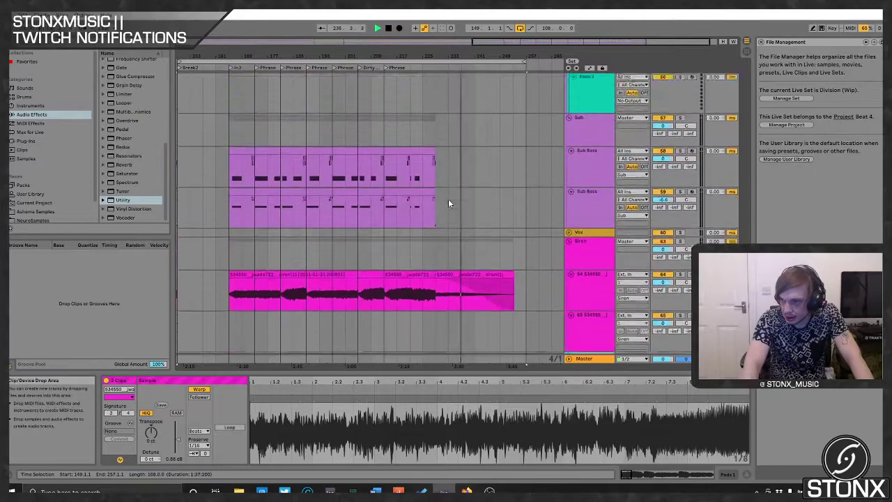
{"action": "scroll", "coordinate": [448, 203], "scroll_direction": "up", "scroll_amount": 1}
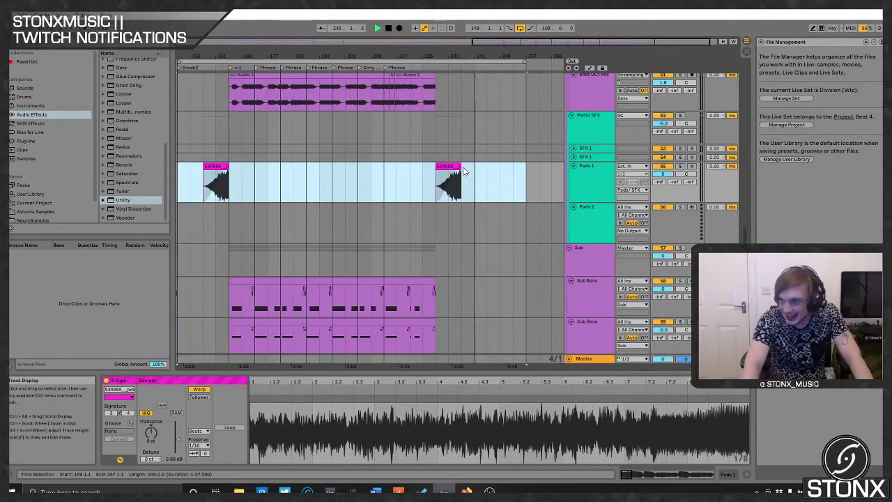
{"action": "left_click_drag", "start_coordinate": [462, 171], "coordinate": [487, 175]}
{"action": "key", "text": "space"}
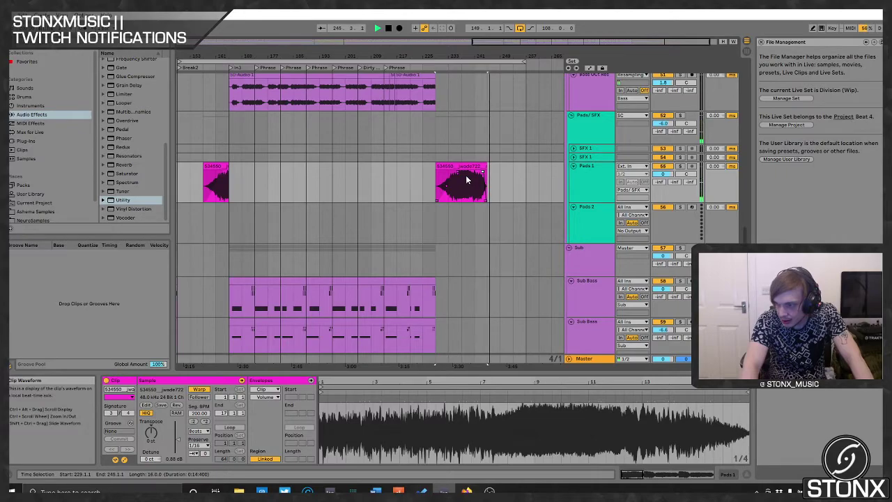
- Bend the fade-out of the last siren clip on track 64 into a steeper curve
{"action": "scroll", "coordinate": [528, 186], "scroll_direction": "down", "scroll_amount": 2}
{"action": "scroll", "coordinate": [529, 186], "scroll_direction": "down", "scroll_amount": 5}
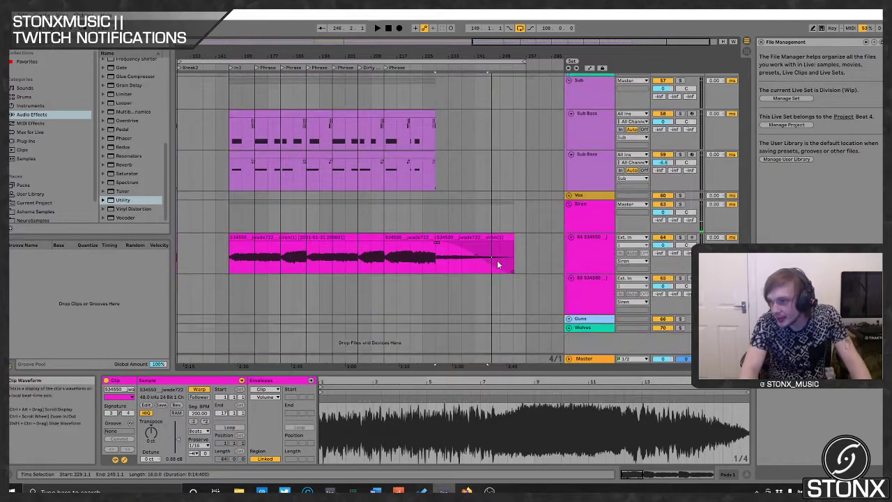
{"action": "left_click", "coordinate": [467, 260]}
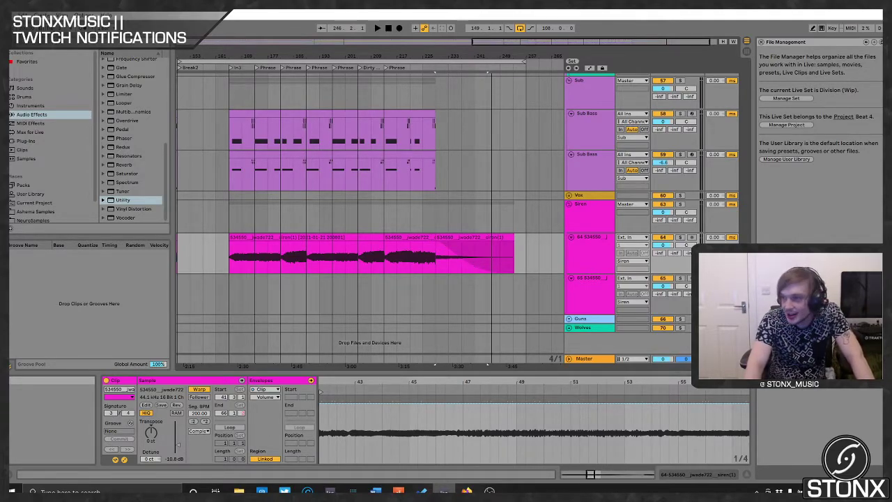
- Move the loop start back to bar 1 for a length of 256 bars and select the whole looped arrangement
{"action": "scroll", "coordinate": [443, 97], "scroll_direction": "up", "scroll_amount": 10}
{"action": "scroll", "coordinate": [443, 103], "scroll_direction": "up", "scroll_amount": 15}
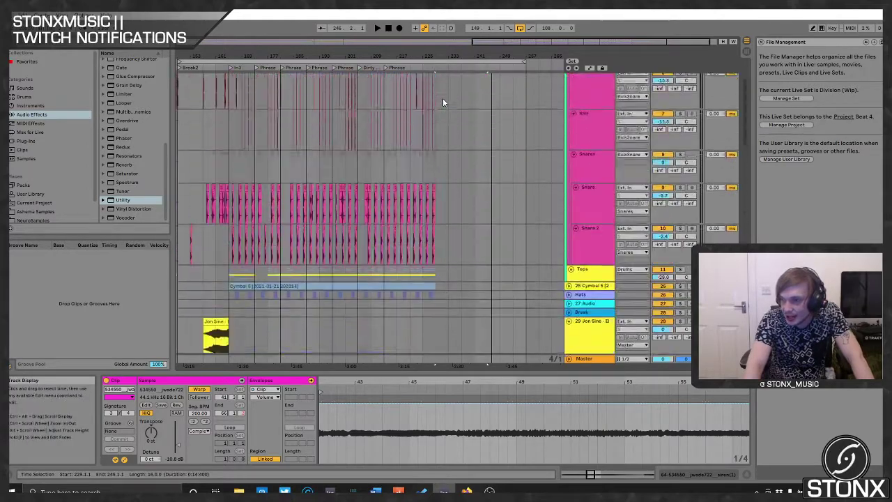
{"action": "left_click", "coordinate": [340, 60]}
{"action": "left_click", "coordinate": [339, 61]}
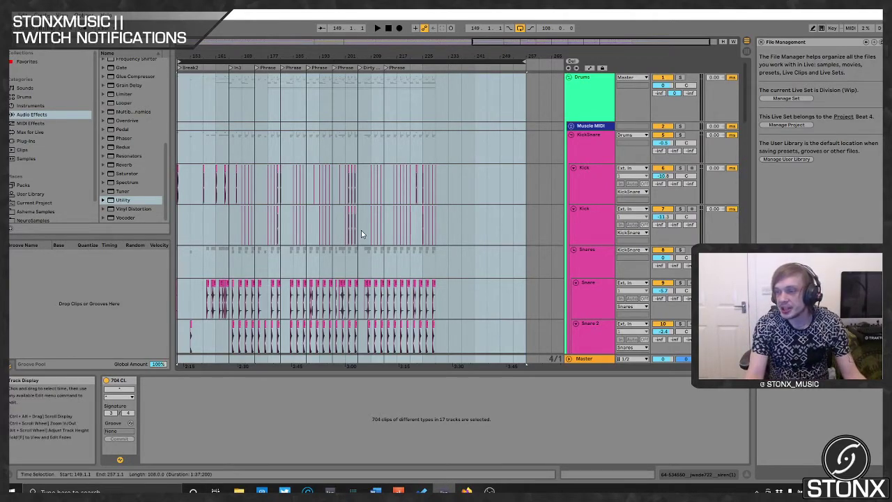
{"action": "scroll", "coordinate": [290, 143], "scroll_direction": "down", "scroll_amount": 3}
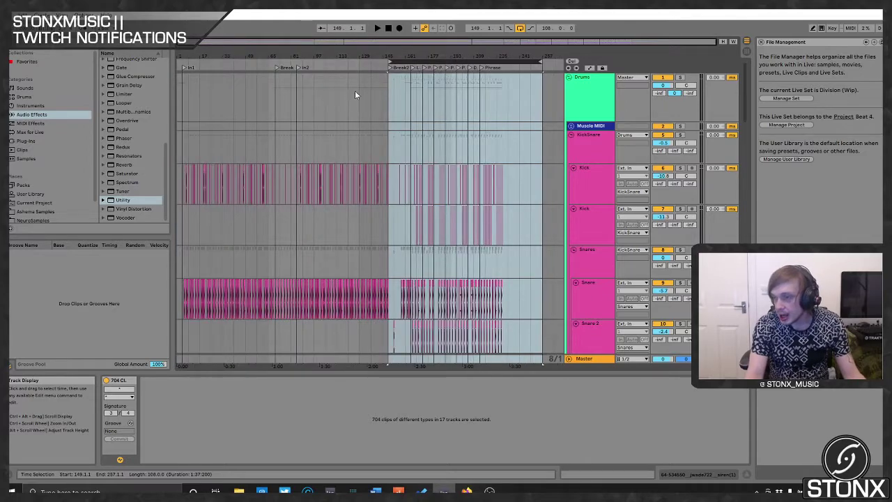
{"action": "key", "text": "ctrl+a"}
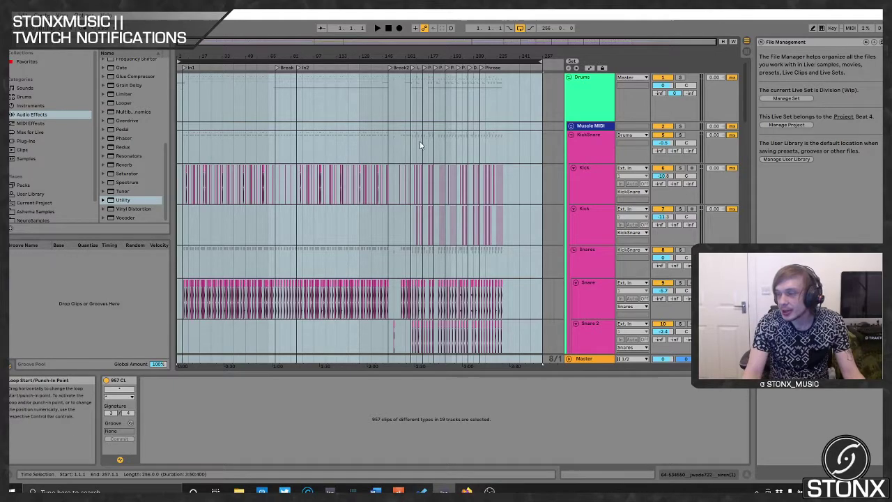
- Fold the KickSnare group and select the Drums group track, keeping the whole arrangement looped
{"action": "left_click", "coordinate": [597, 94]}
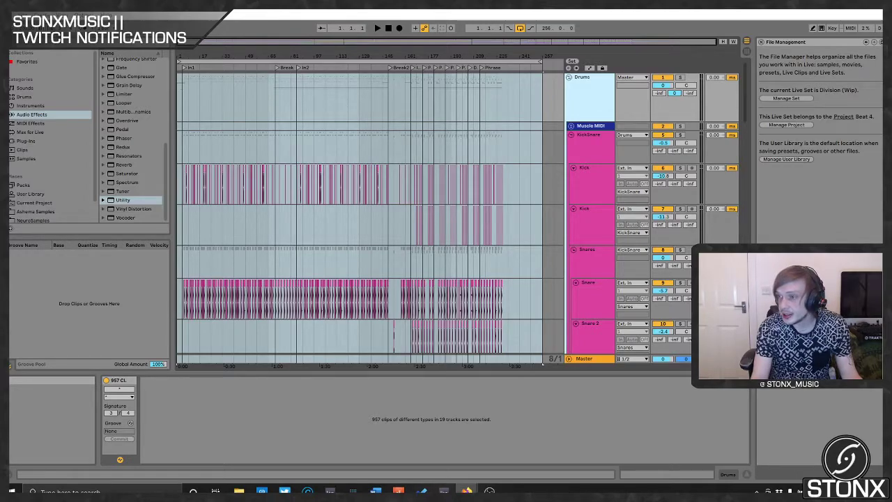
{"action": "left_click", "coordinate": [277, 62]}
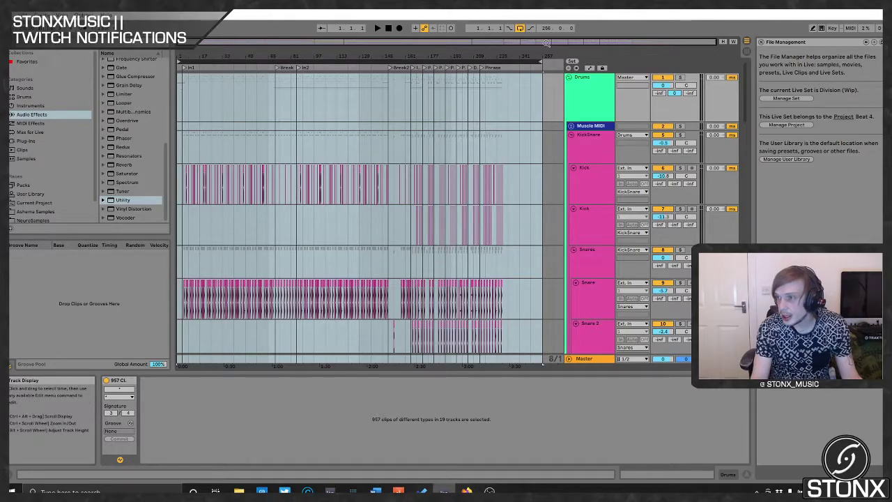
{"action": "left_click", "coordinate": [571, 136]}
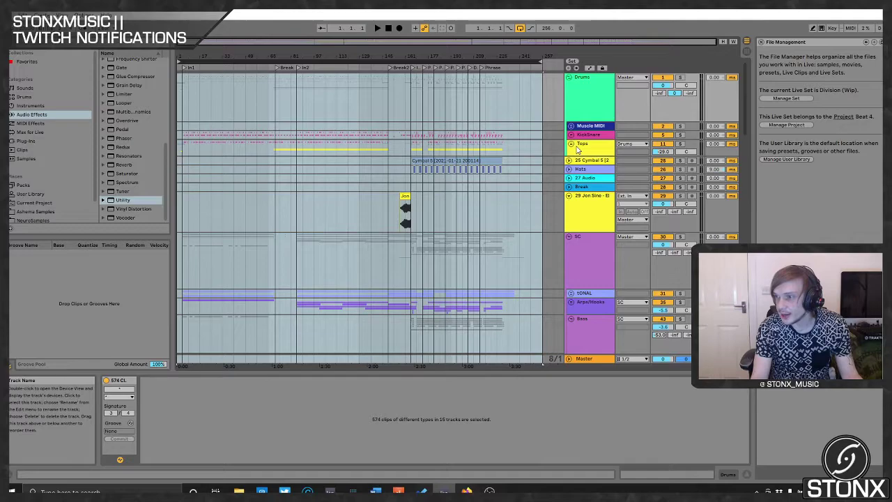
{"action": "left_click", "coordinate": [596, 102]}
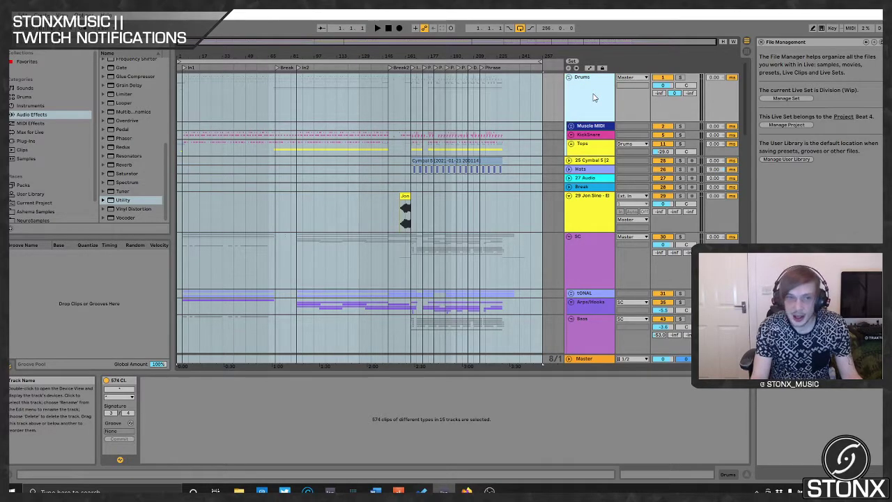